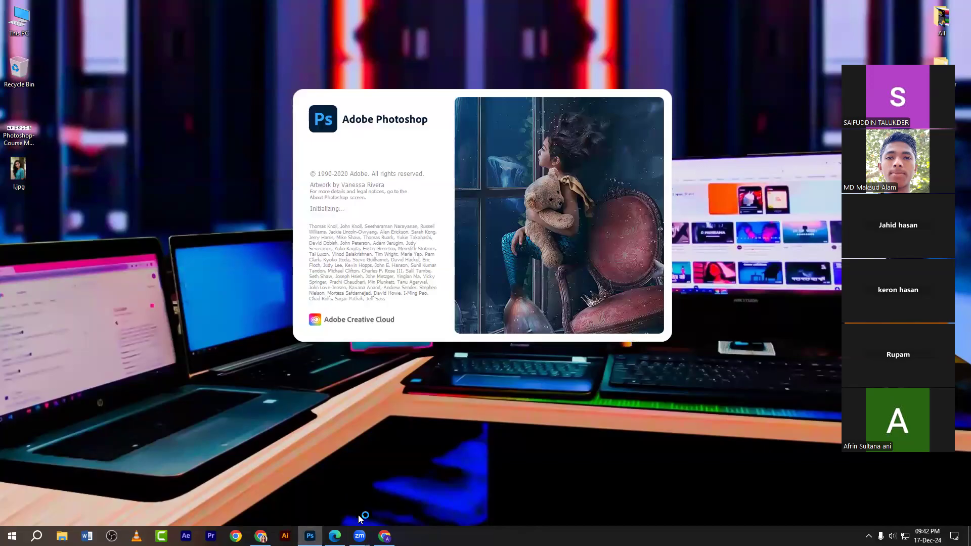
- Switch to the Edge browser and close the extra tabs, keeping only the Photoshop course module PDF
click(335, 535)
scroll(345, 264, up, 2)
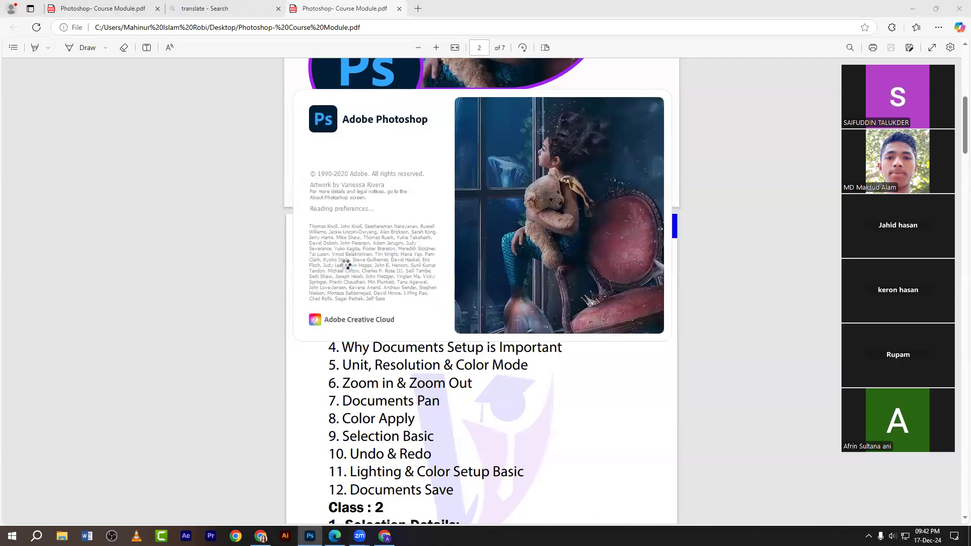
click(278, 8)
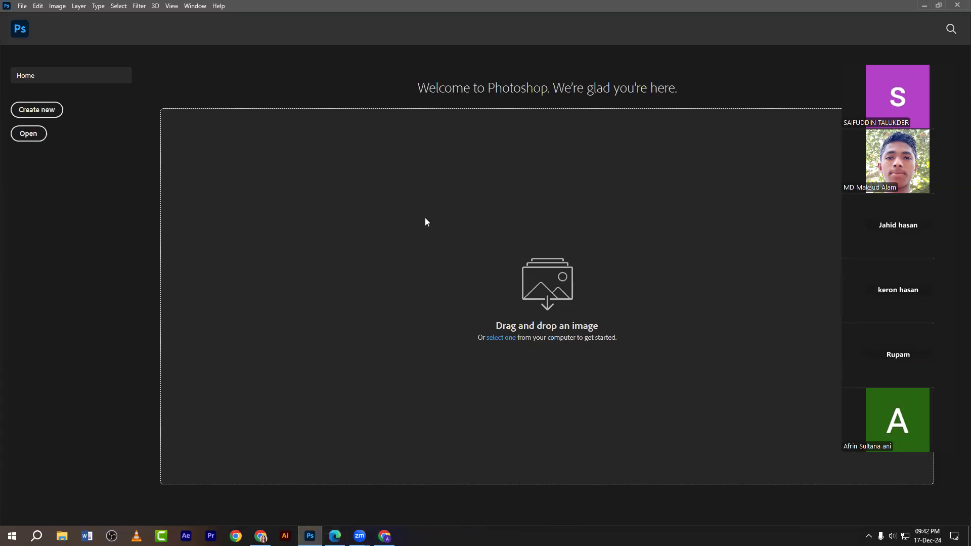
- Return to the course module PDF in Edge and read through the Class 1 and Class 2 topic lists
key(alt+Tab)
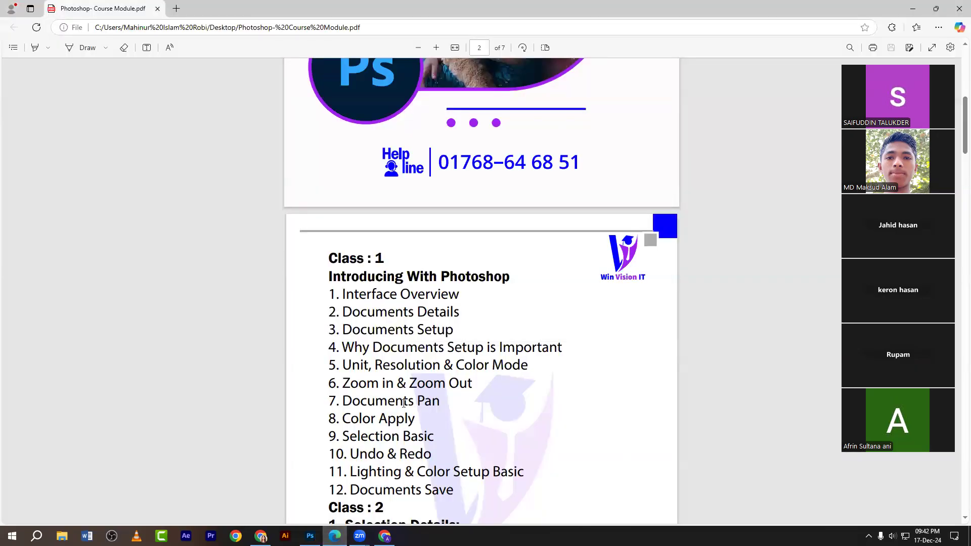
scroll(428, 305, down, 1)
scroll(428, 306, down, 2)
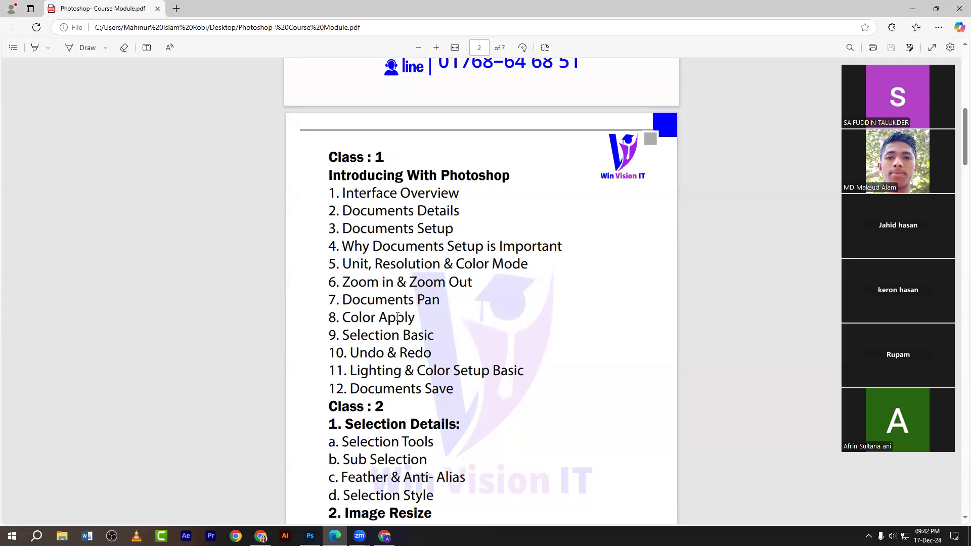
scroll(398, 317, down, 3)
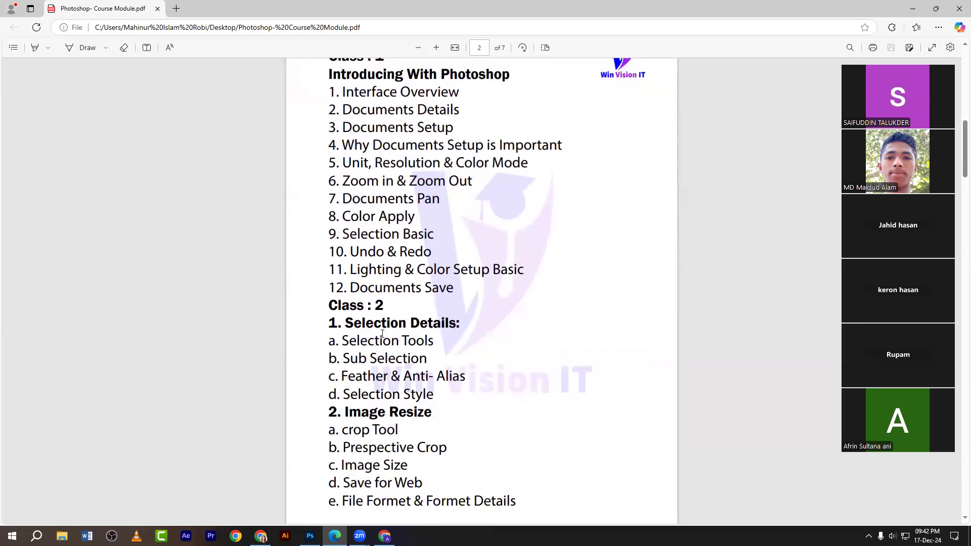
scroll(383, 335, down, 4)
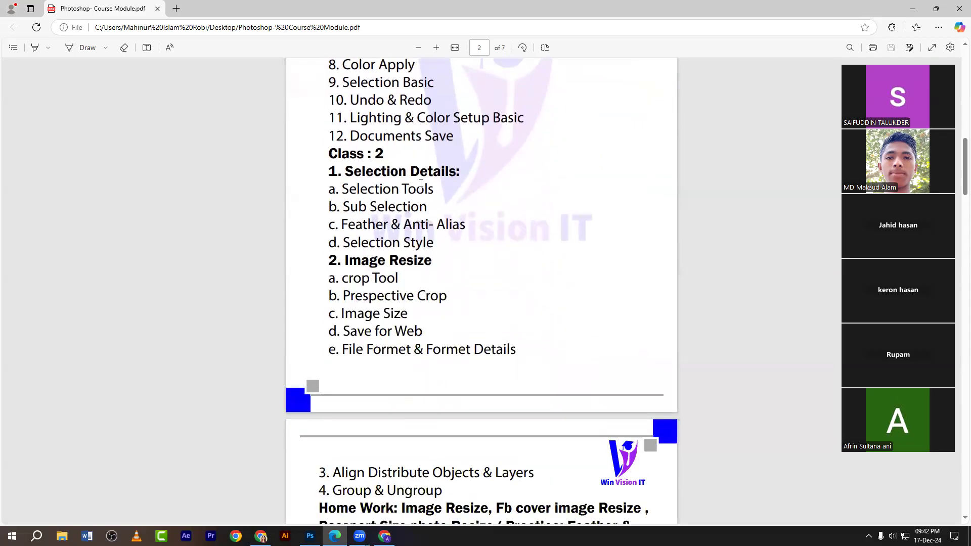
scroll(354, 263, down, 1)
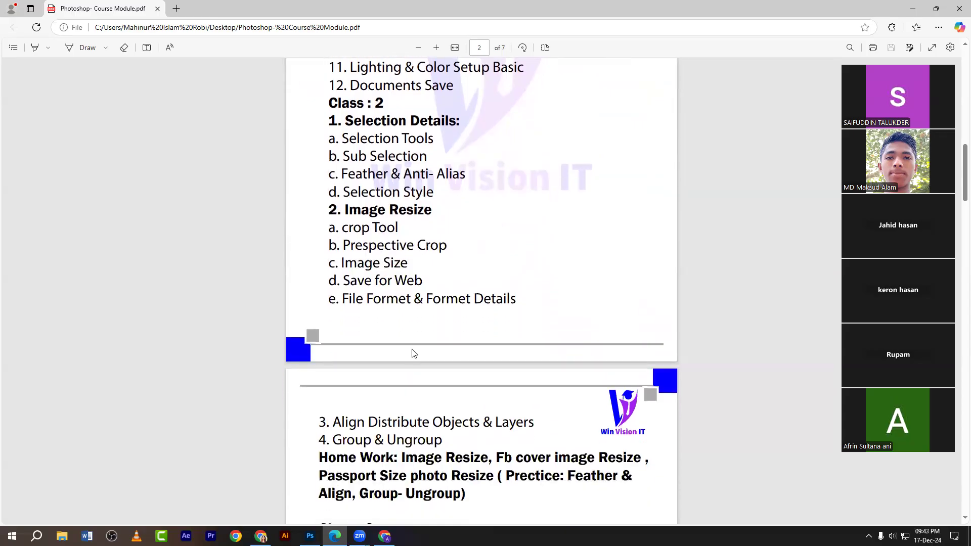
scroll(411, 351, up, 1)
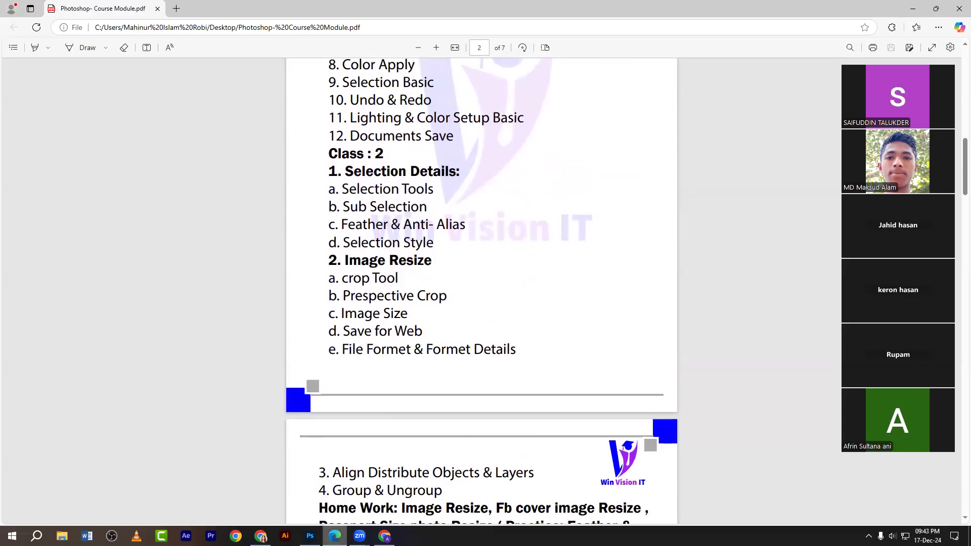
- Switch to Photoshop, reduce its window to a movable size and minimize the browser to expose the desktop icons
click(310, 536)
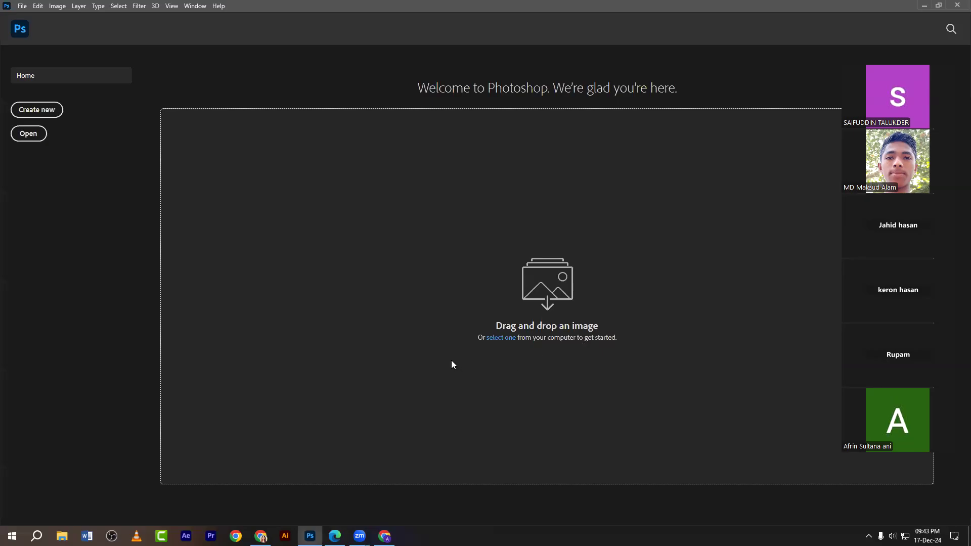
click(938, 6)
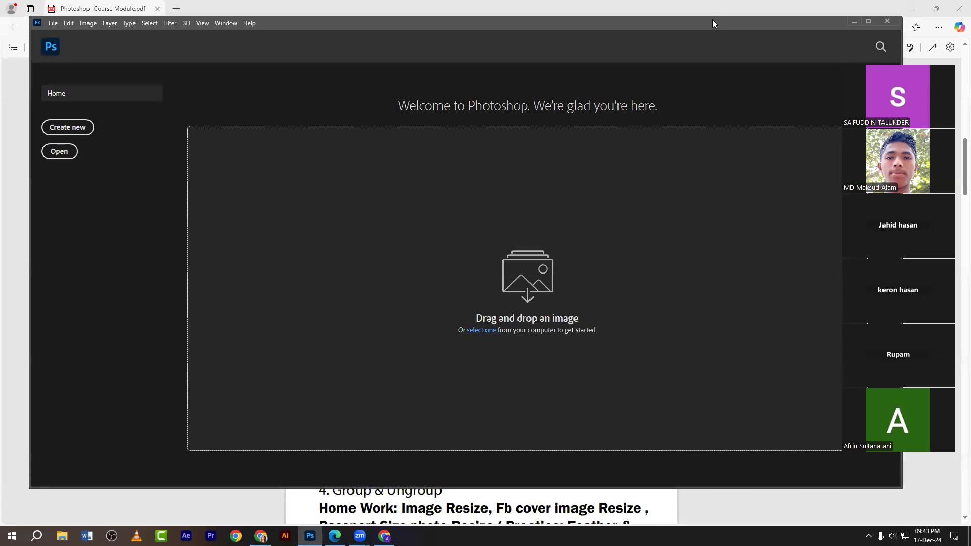
drag(711, 19, 736, 63)
click(912, 8)
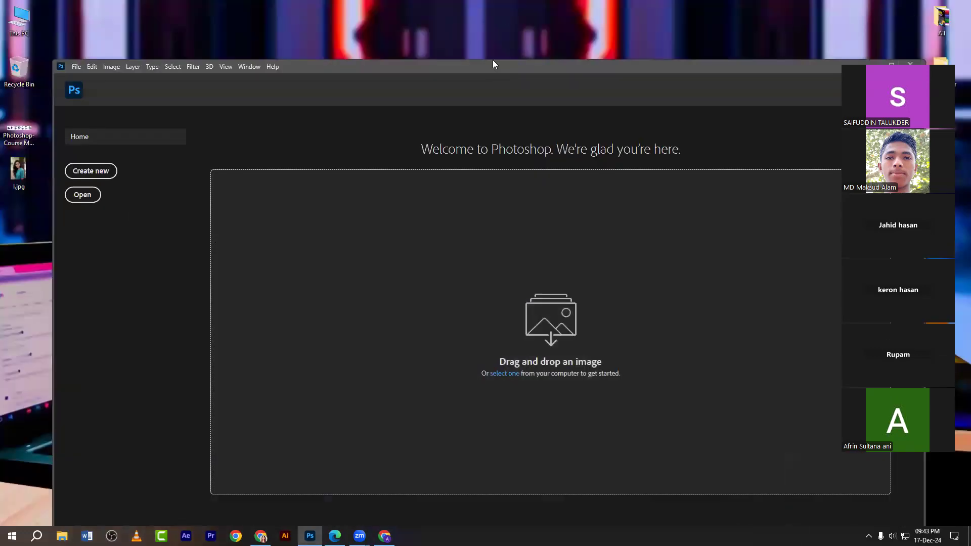
drag(492, 62, 573, 45)
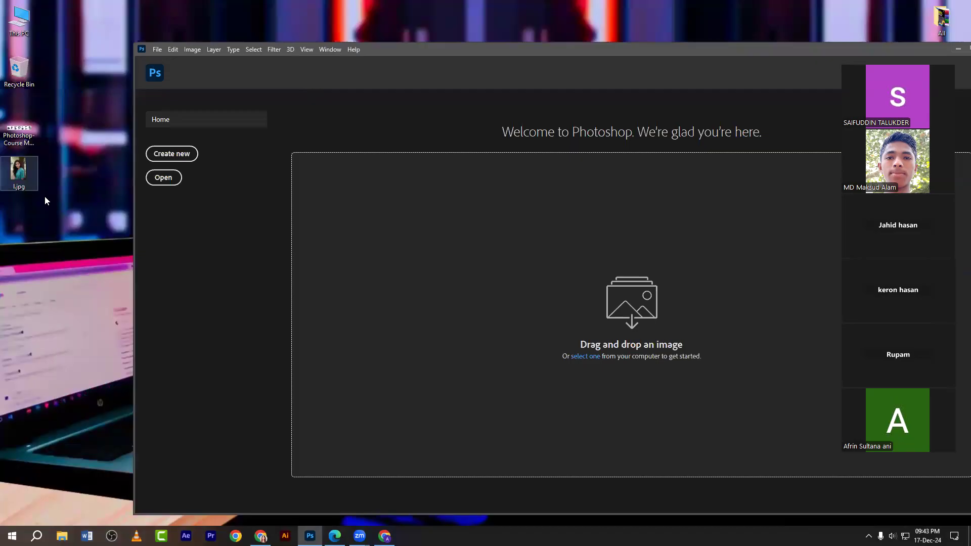
- Refresh the desktop and open its l.jpg image in Photoshop
right_click(76, 48)
click(101, 77)
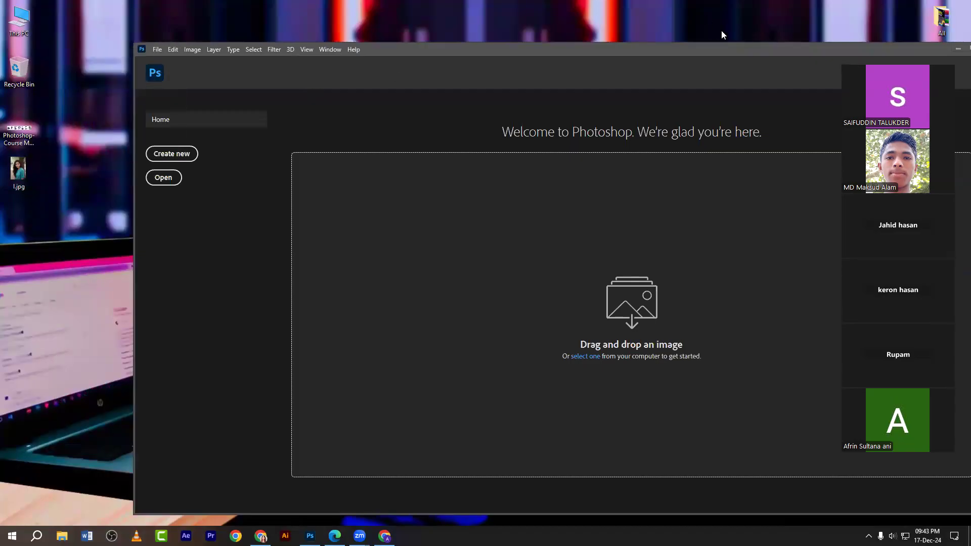
drag(722, 48, 678, 45)
drag(19, 171, 452, 283)
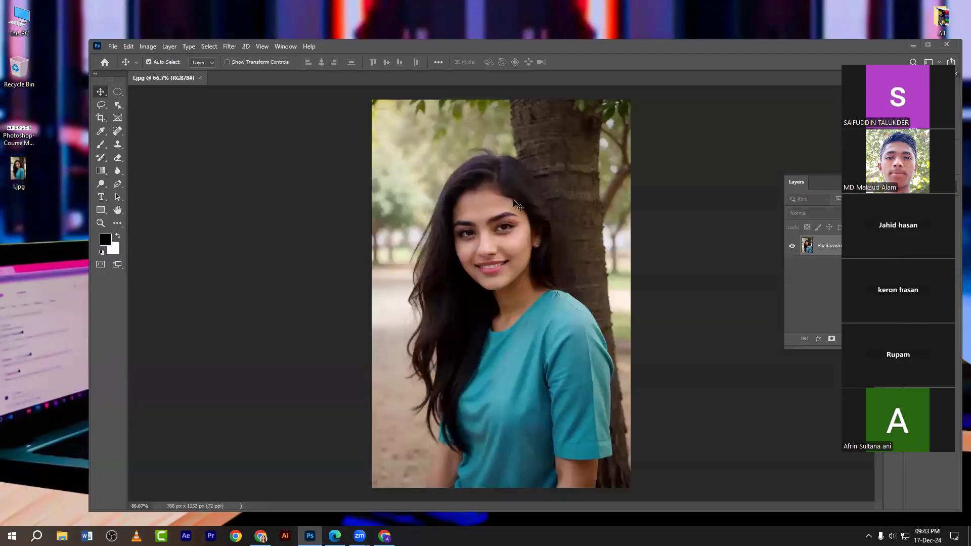
- Close the l.jpg document and maximize the Photoshop window
click(200, 78)
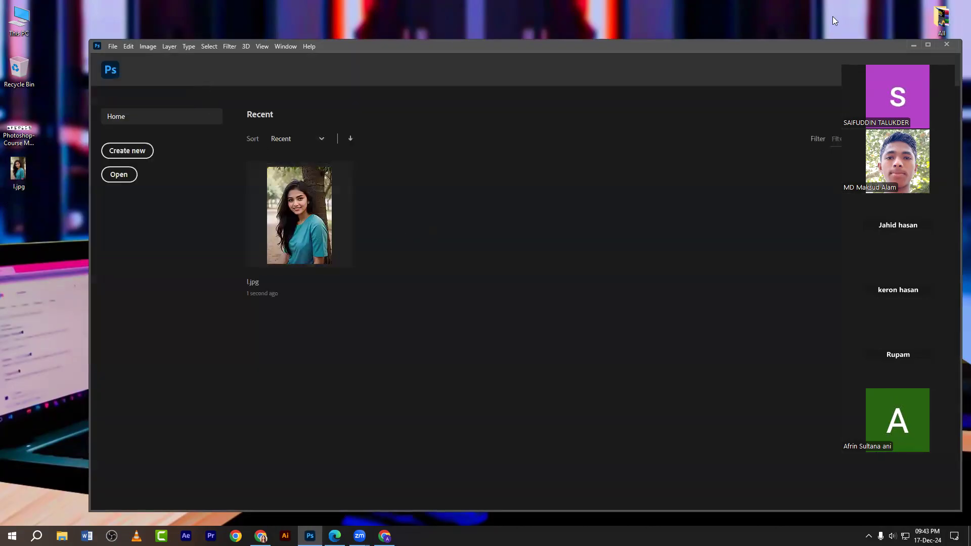
double_click(457, 47)
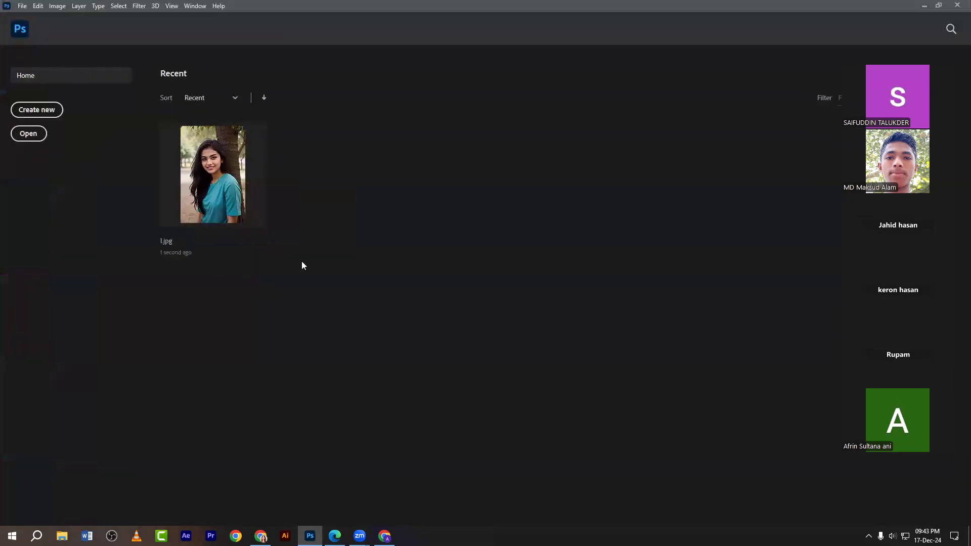
- Clear the list of recently opened files
click(23, 6)
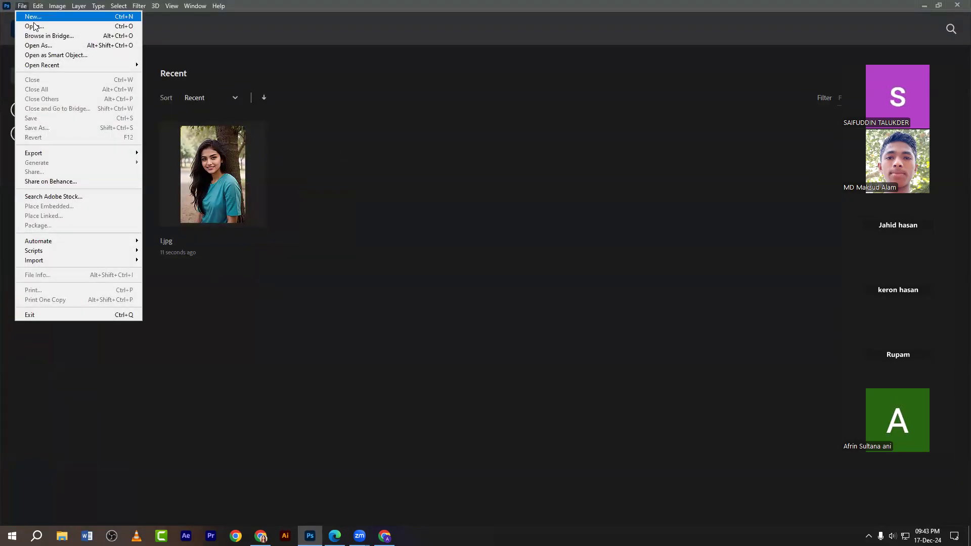
mouse_move(45, 64)
click(157, 79)
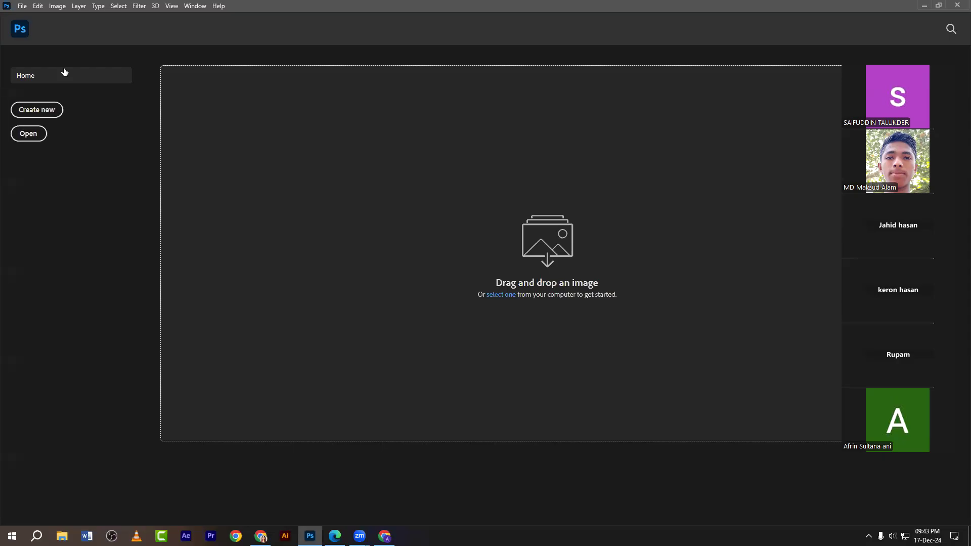
- Start a new document and examine the preset categories from Saved through Film & Video, ending back on the recent items
click(56, 112)
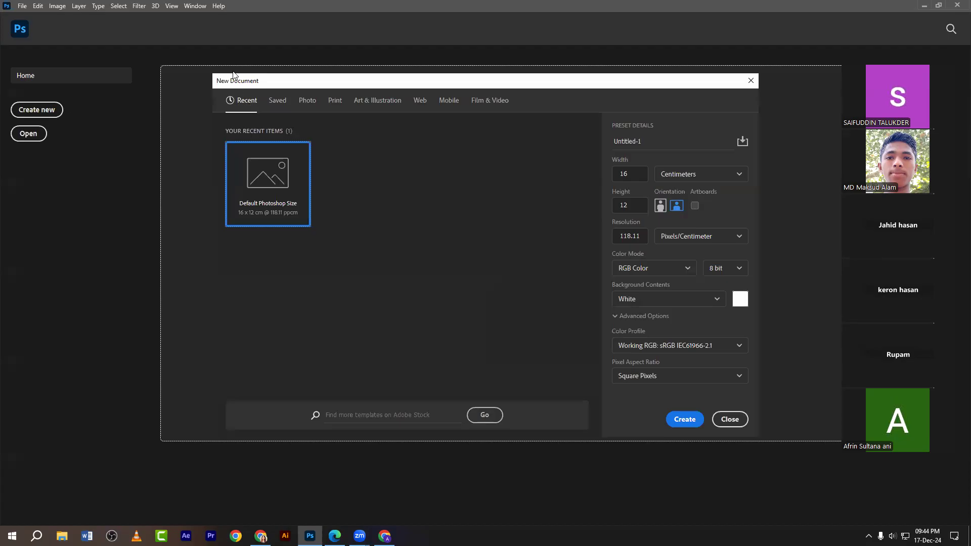
click(276, 104)
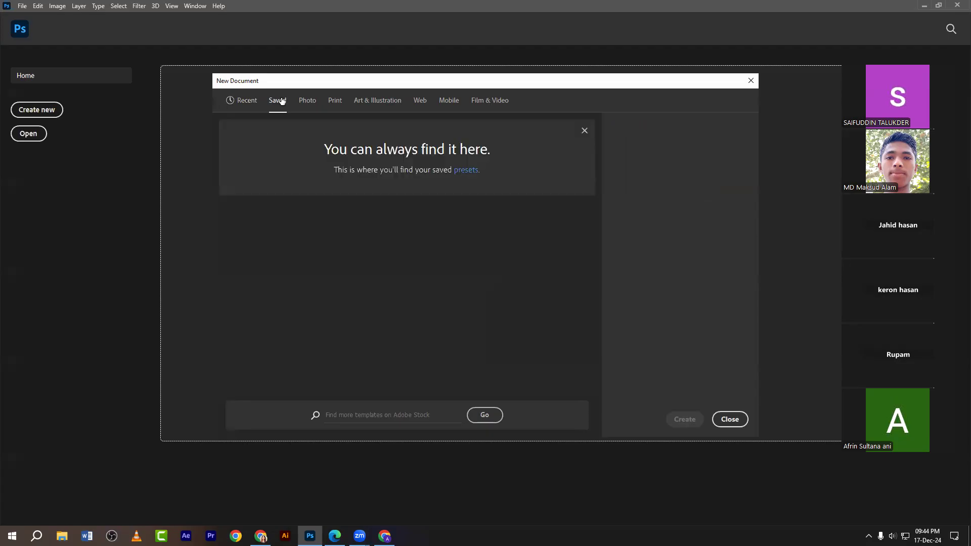
click(584, 130)
click(303, 105)
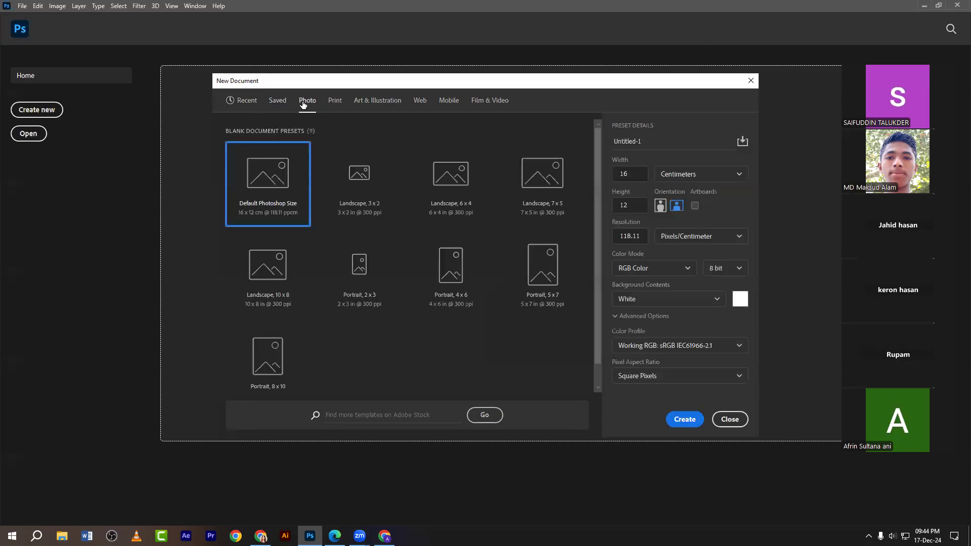
click(334, 101)
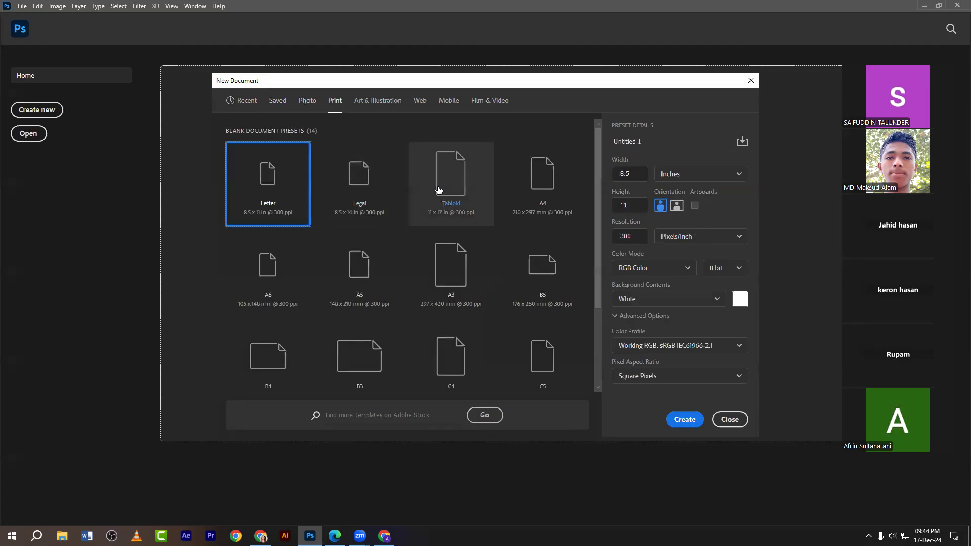
click(526, 191)
click(377, 101)
click(419, 101)
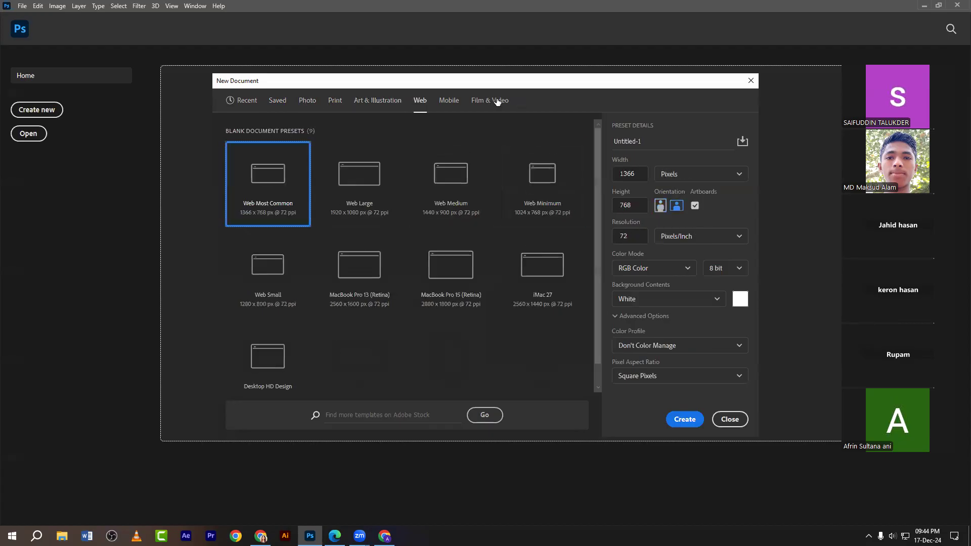
click(449, 101)
click(490, 100)
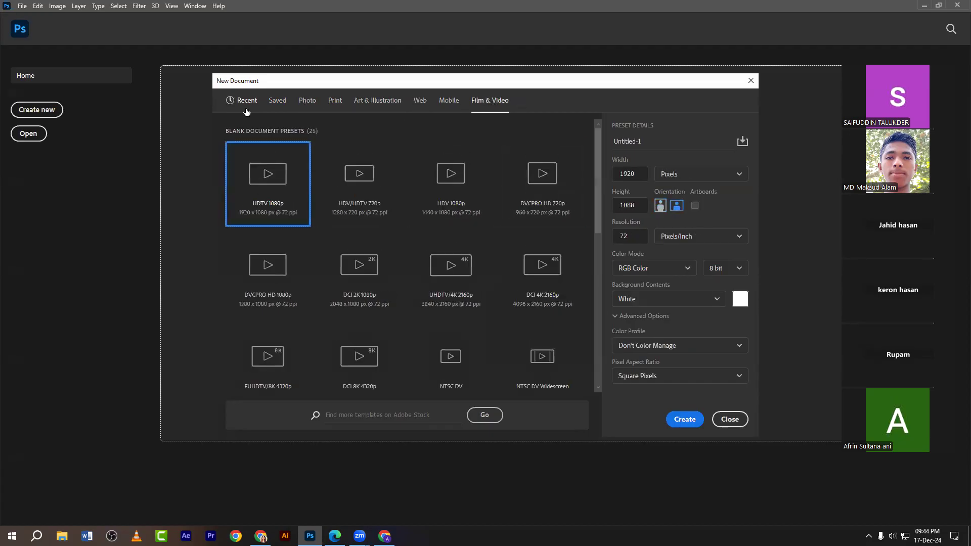
click(240, 103)
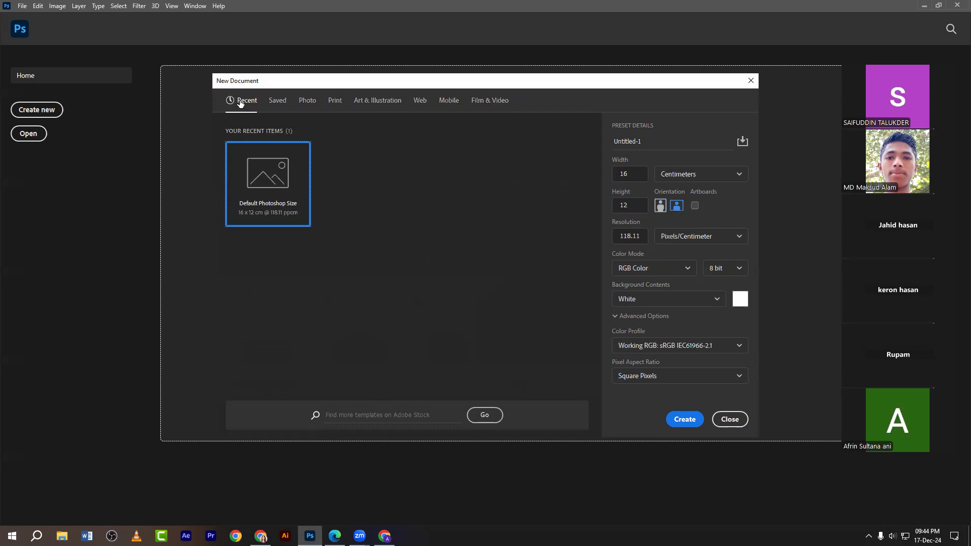
- Check the Class 1 topics in the course module PDF in Edge and return to Photoshop
click(335, 535)
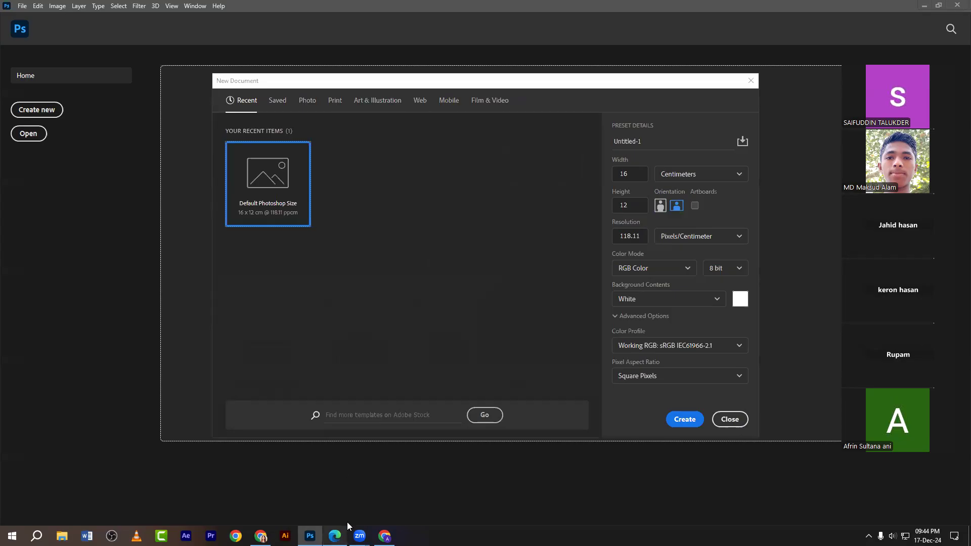
scroll(397, 259, up, 3)
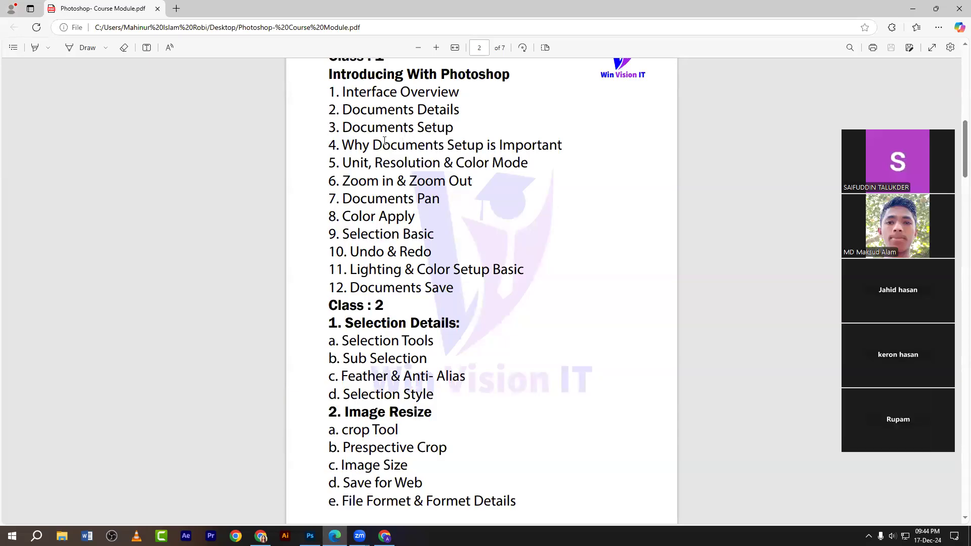
click(310, 535)
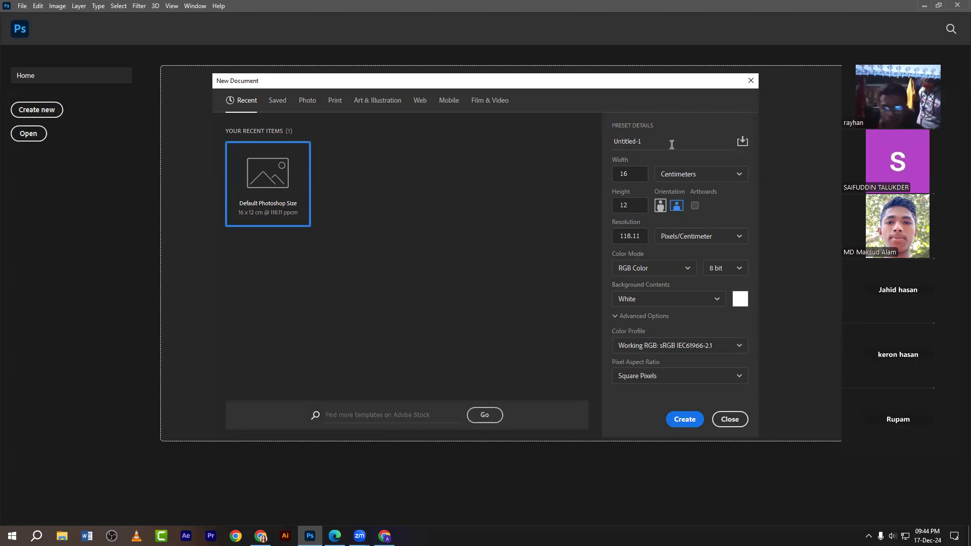
- Name the new document "Class 1"
drag(675, 142, 599, 147)
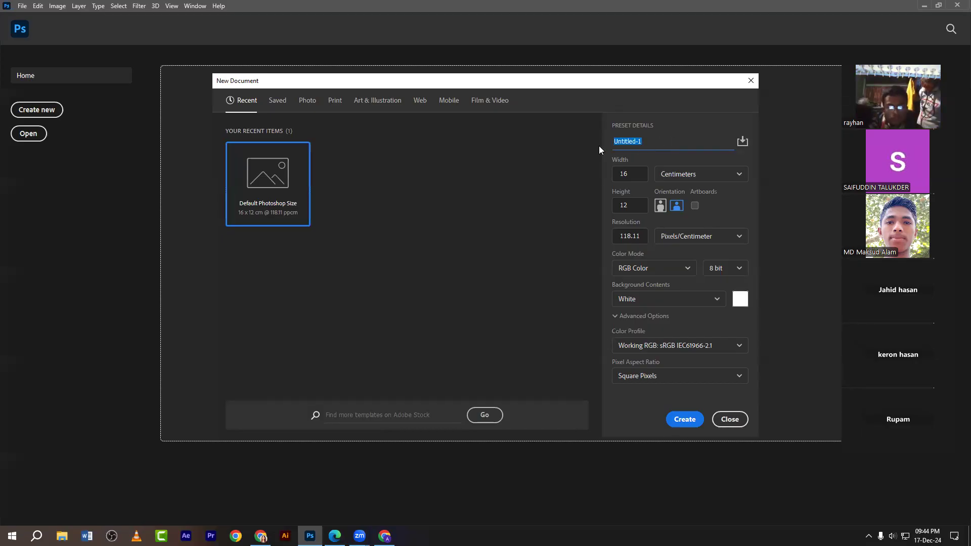
text(Class )
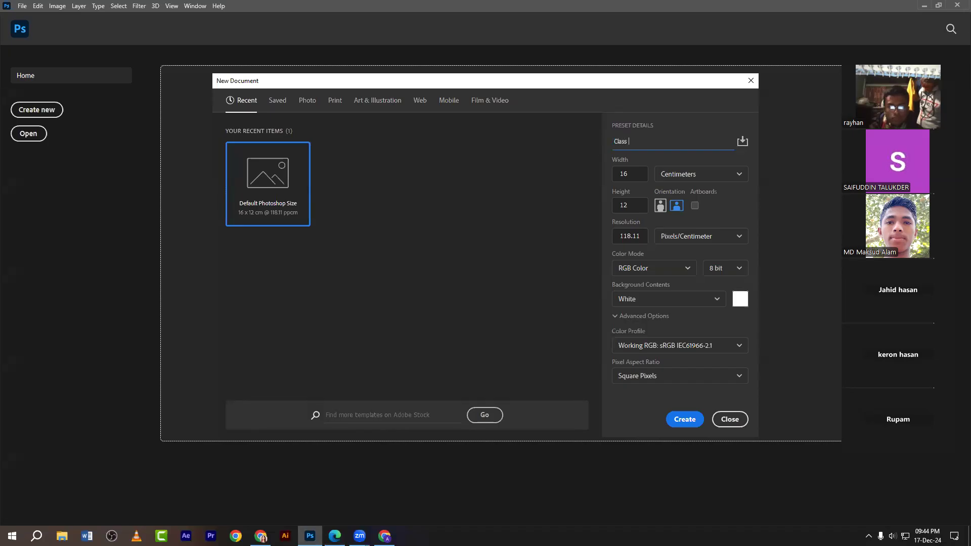
text(1)
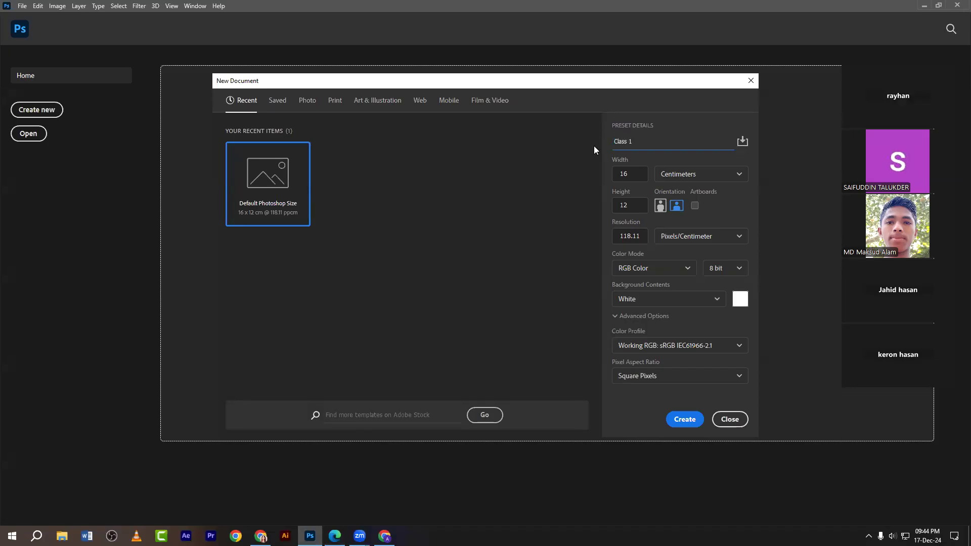
- Set the new document's size unit to Pixels after examining the available measurement units
click(630, 176)
click(626, 209)
click(682, 174)
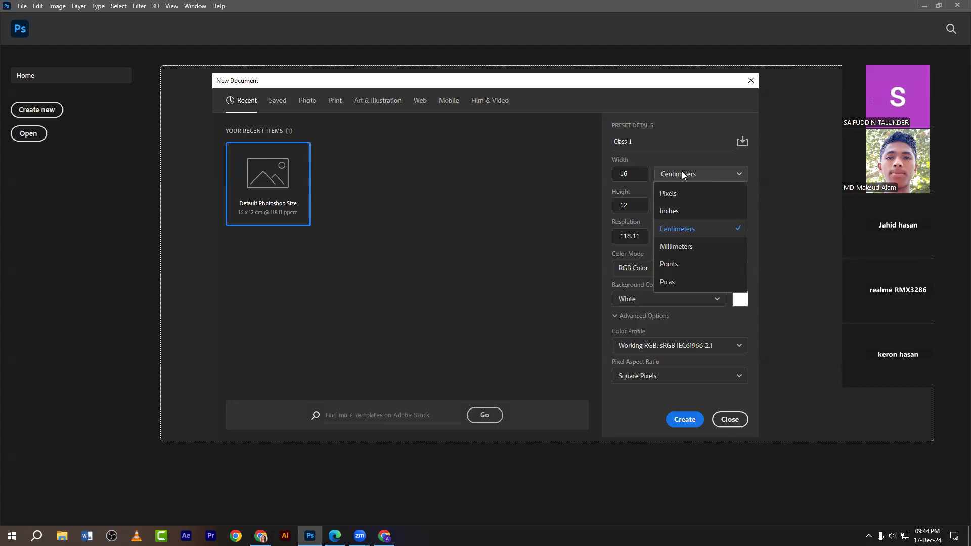
click(669, 194)
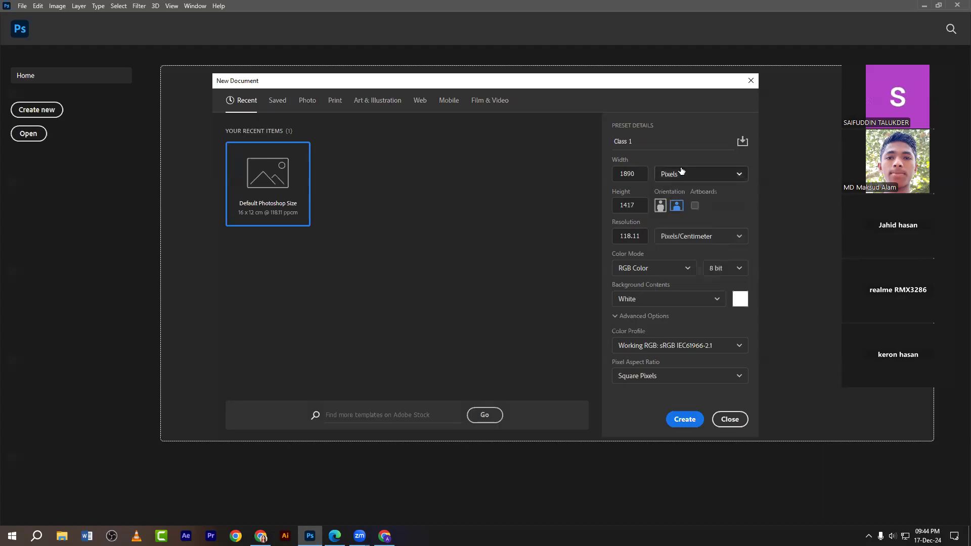
click(678, 174)
click(673, 193)
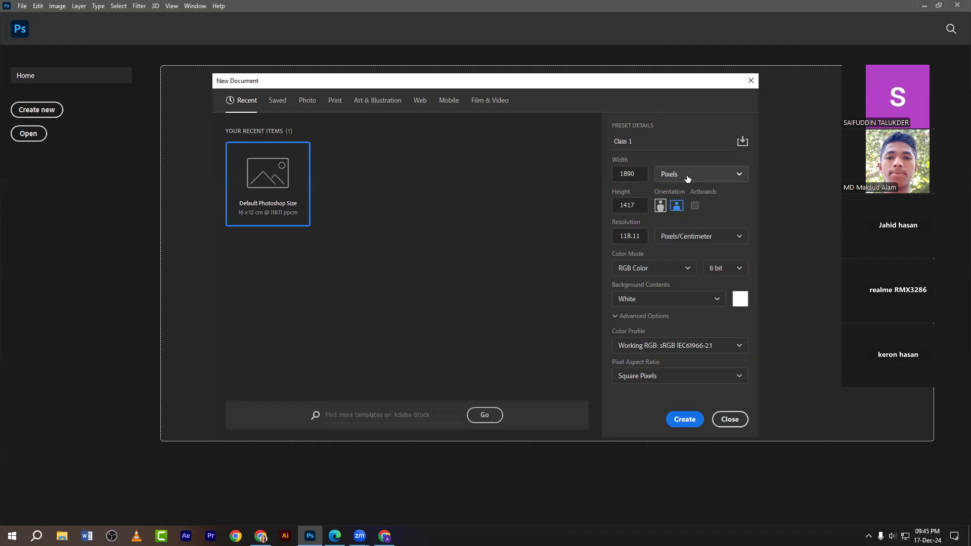
click(686, 177)
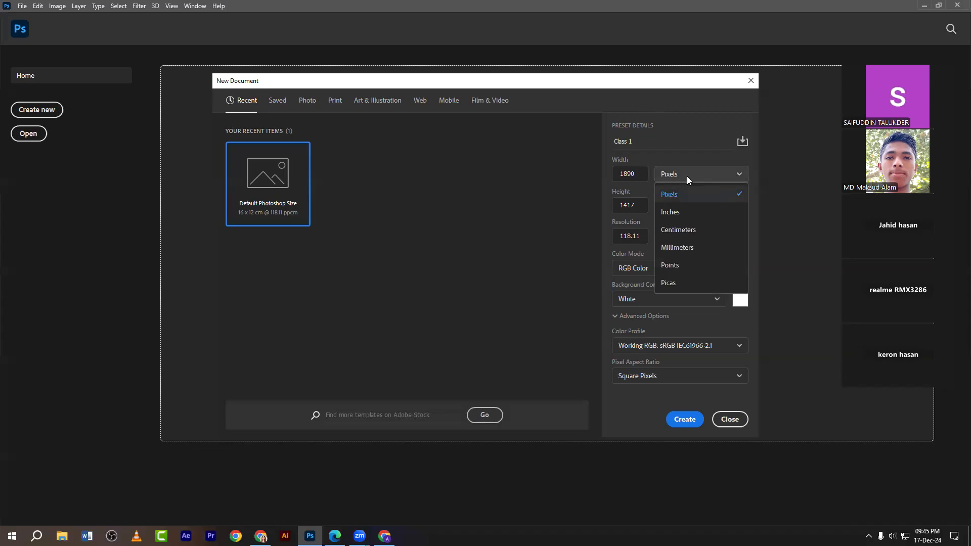
click(680, 173)
- Set the new document's width and height to 1080 pixels each
click(638, 174)
text(1080)
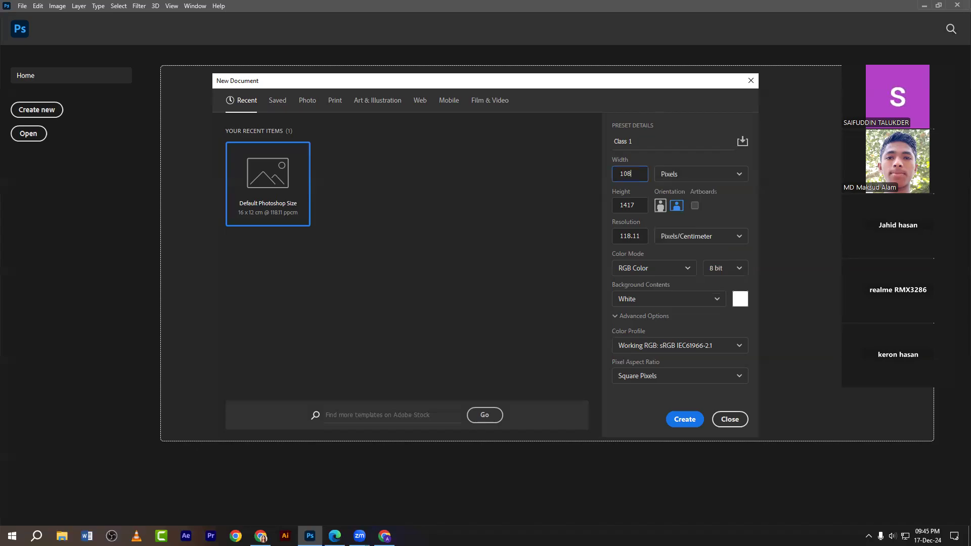
click(642, 204)
text(1080)
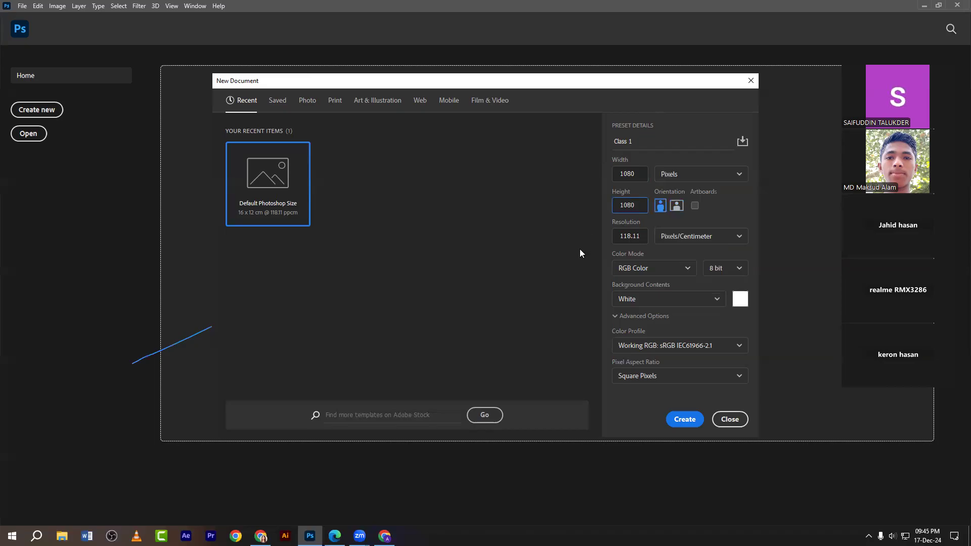
- Try the CMYK Color mode, set it back to RGB Color and create the document
click(622, 271)
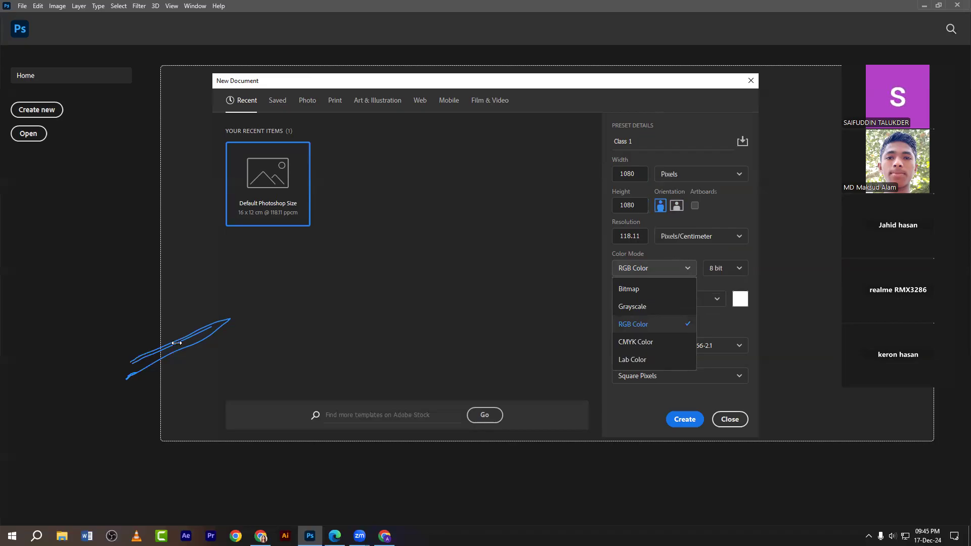
click(646, 270)
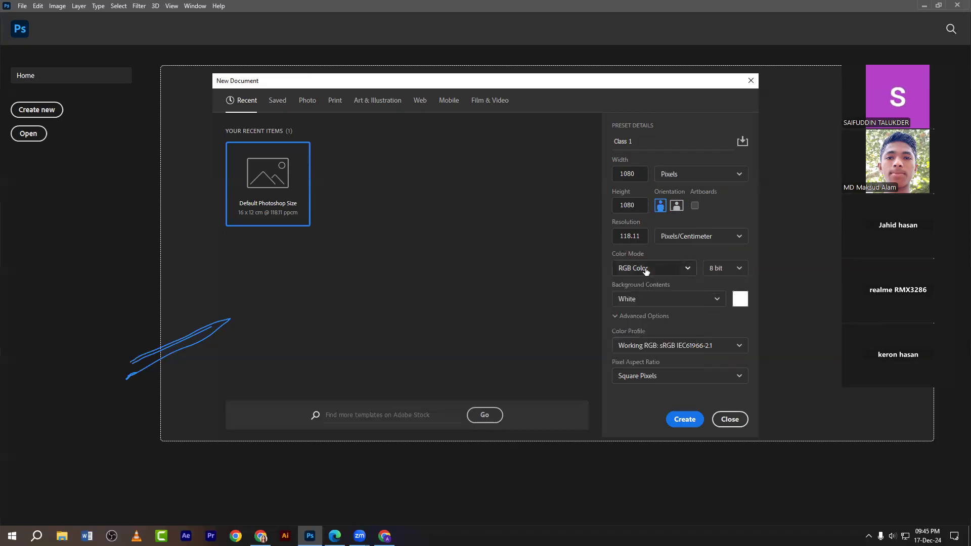
click(646, 269)
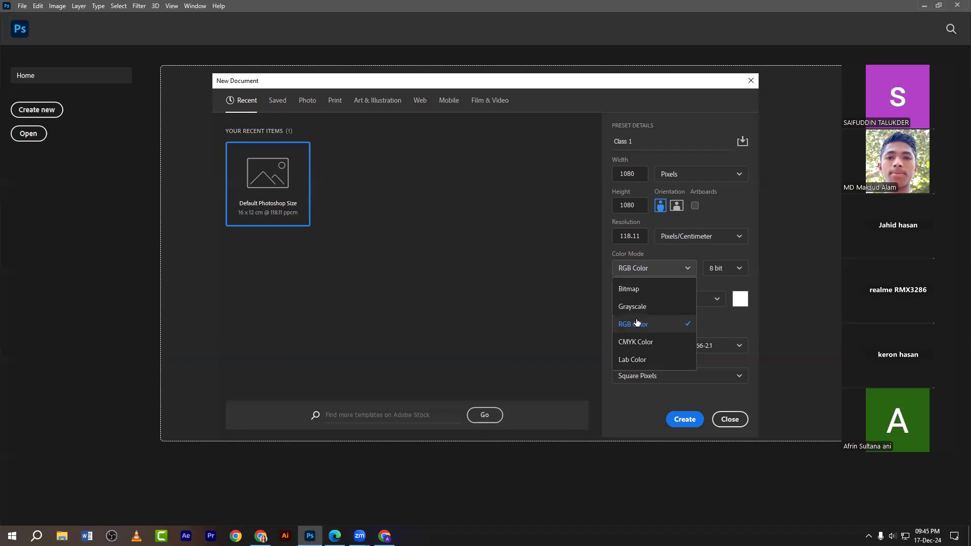
click(645, 345)
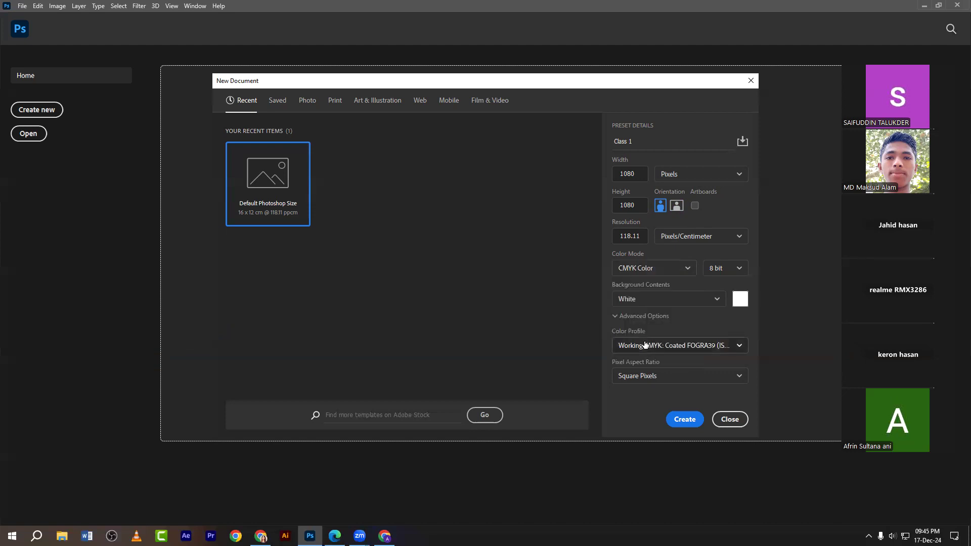
click(642, 269)
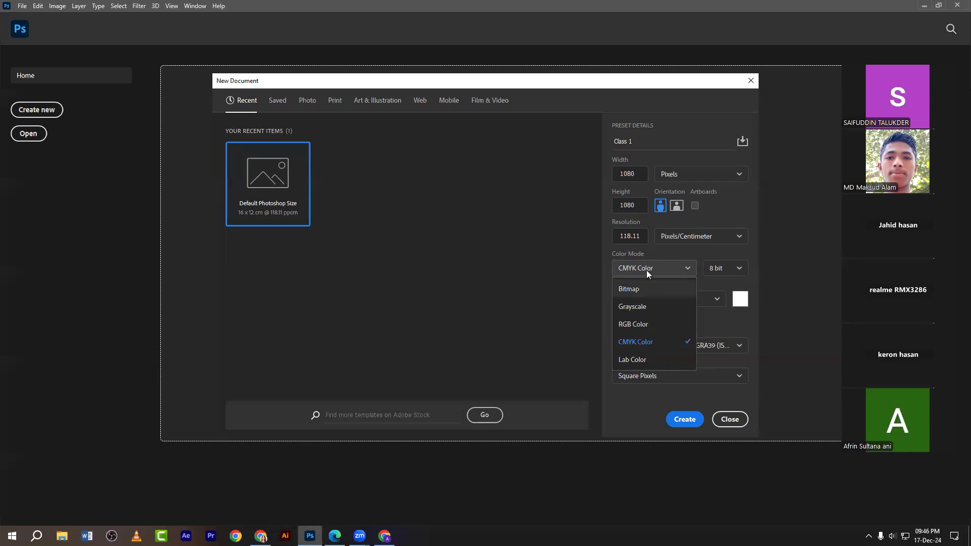
click(629, 326)
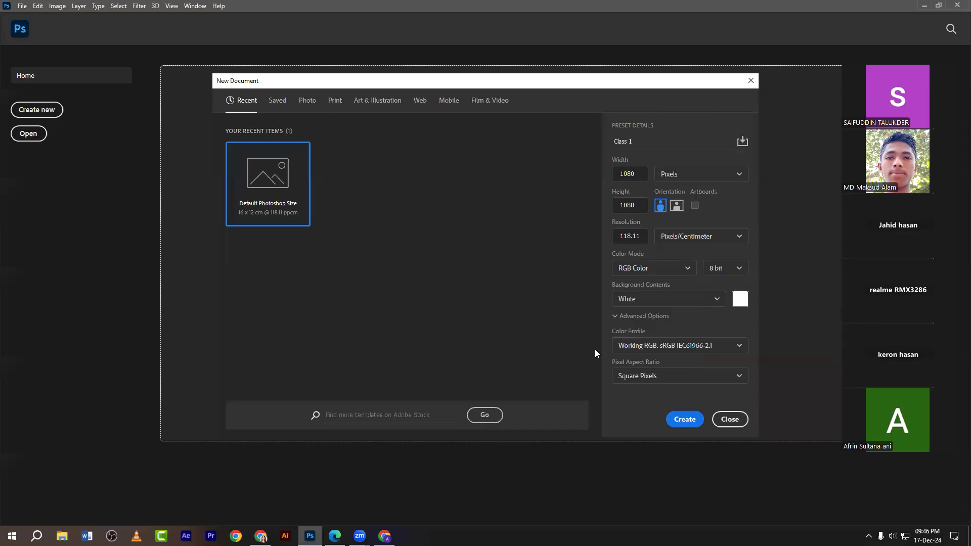
click(678, 420)
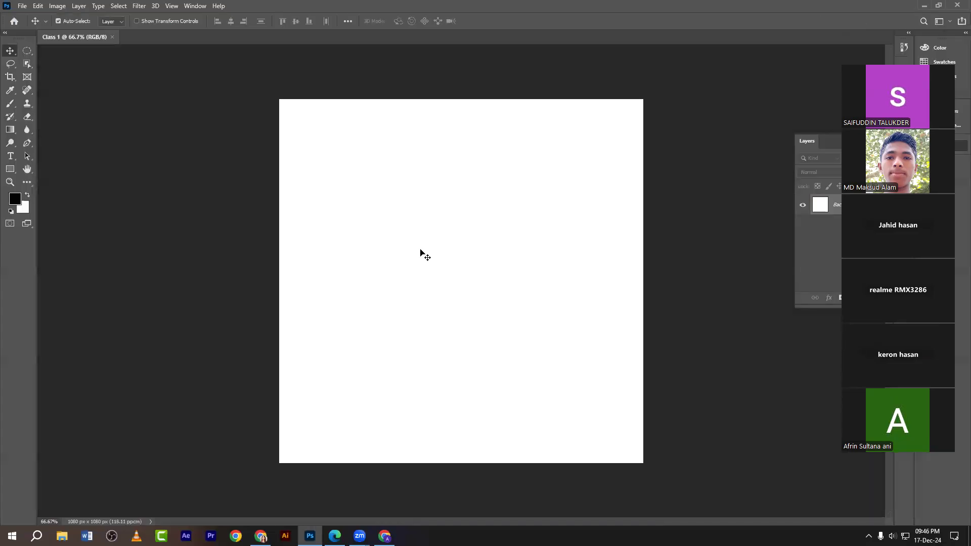
- Fill the blank canvas with a diagonal black-to-white linear gradient and return to the Move tool
click(10, 129)
drag(432, 217, 502, 281)
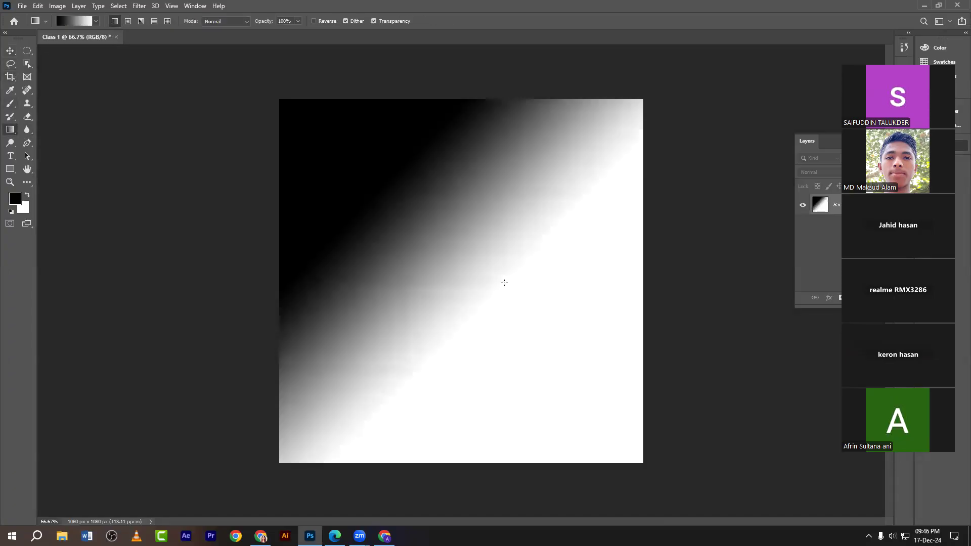
click(10, 52)
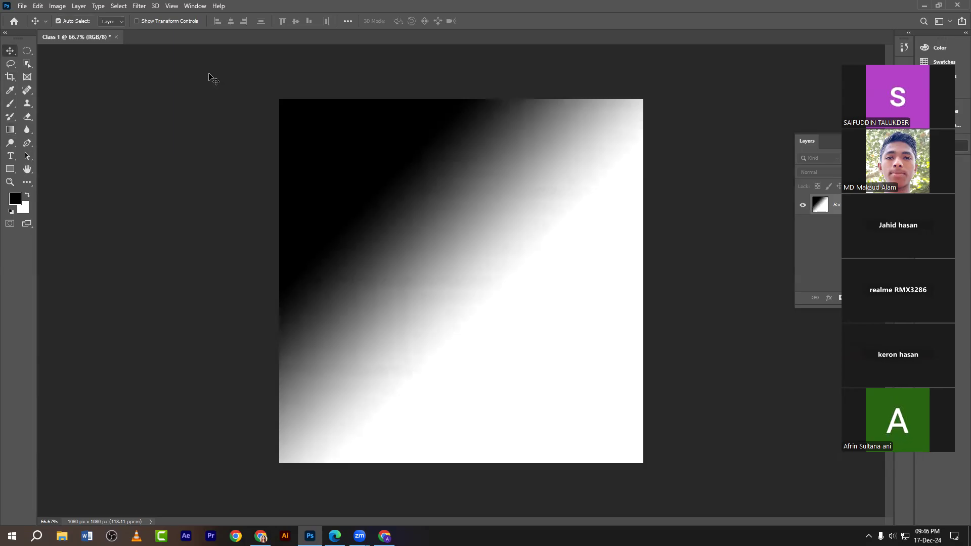
- Close the gradient document without saving and start another new document named "Class 1"
click(957, 5)
click(481, 199)
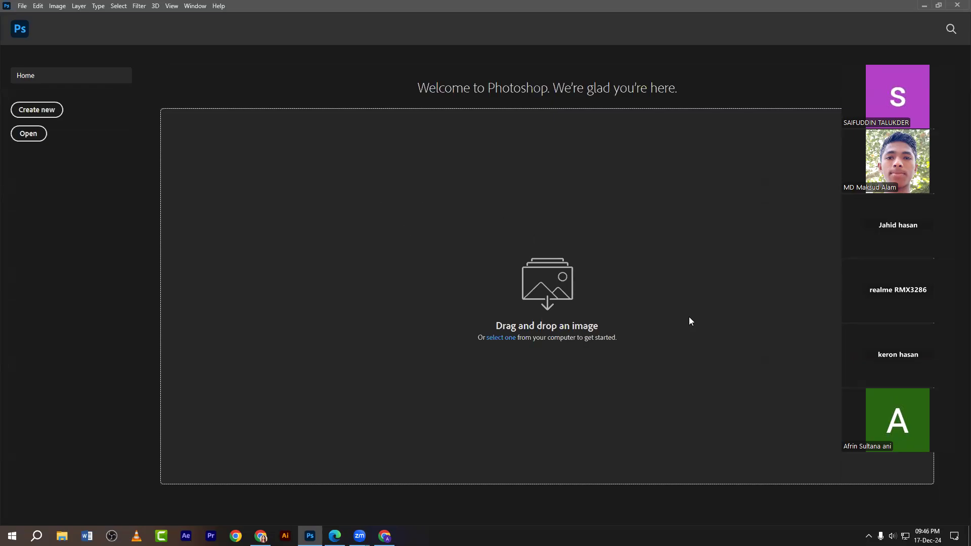
click(36, 110)
drag(643, 142, 596, 147)
text(Cla)
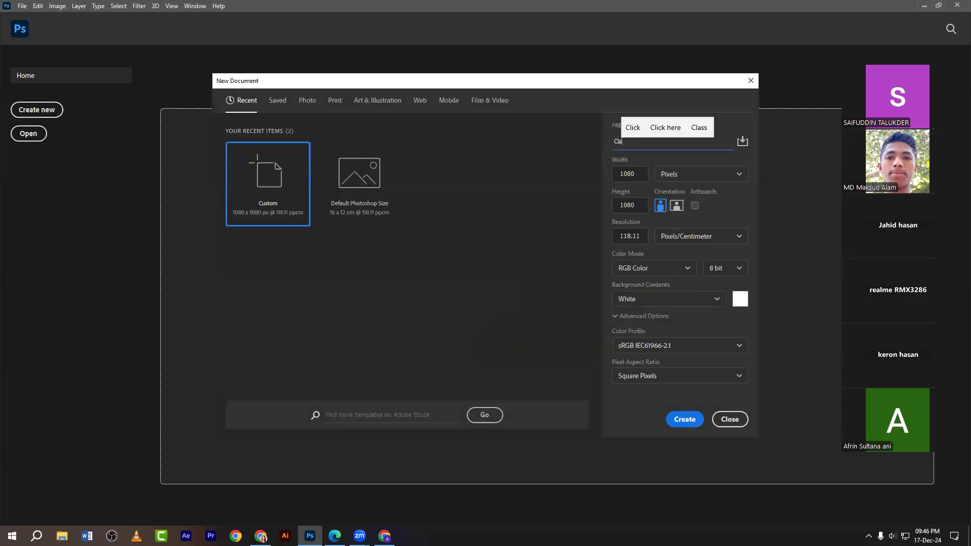
text(ss 1)
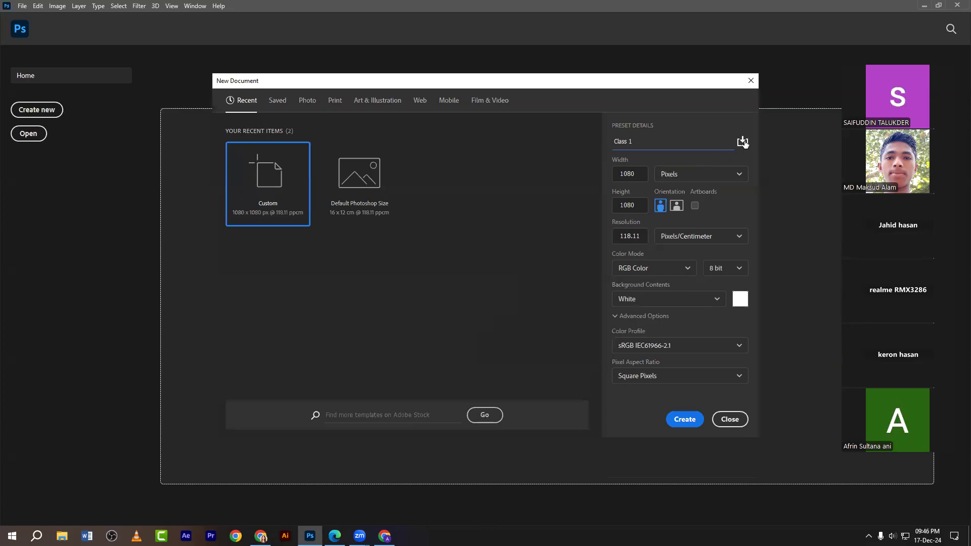
- Save the 1080 x 1080 px settings as a document preset named "Class1" and close the new document setup
click(741, 142)
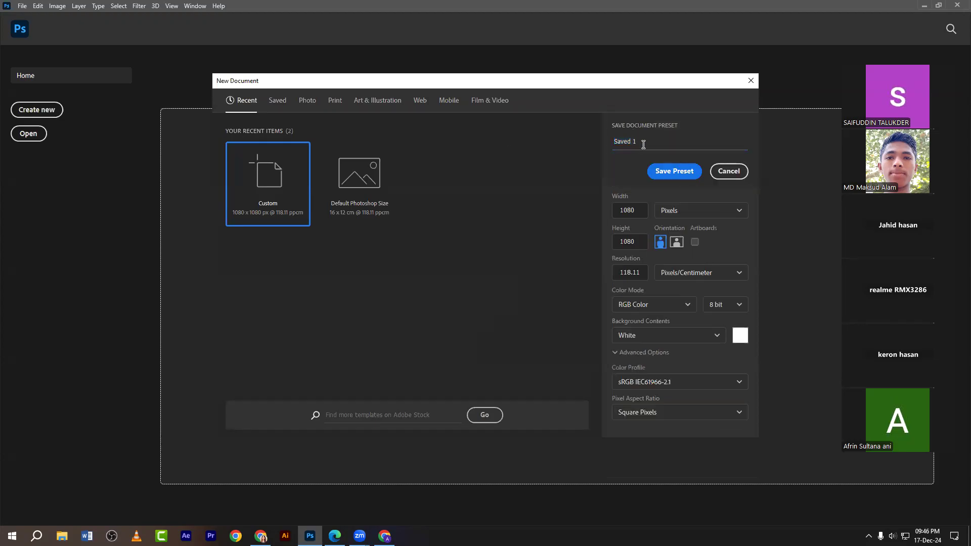
text(Class)
click(671, 171)
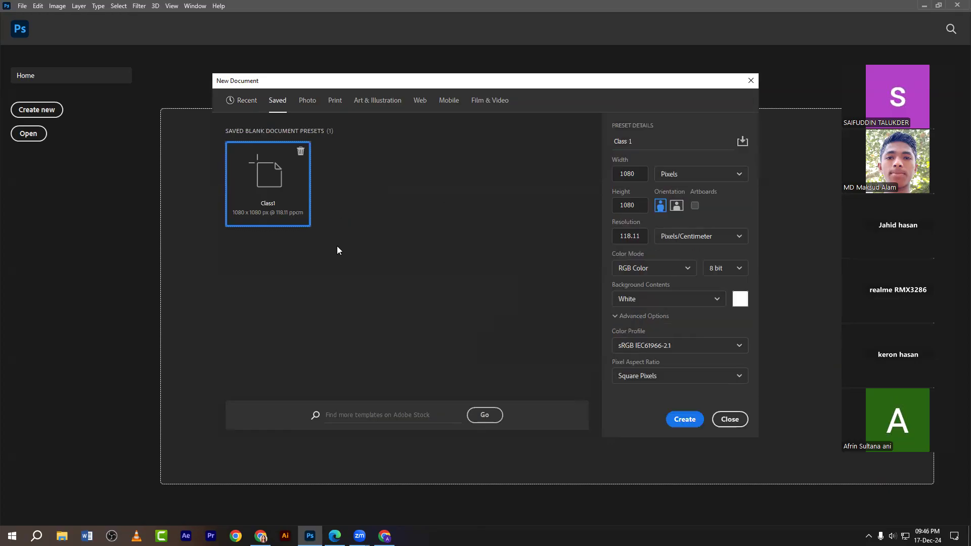
click(730, 419)
- Create a new document from the saved Class1 preset
click(36, 109)
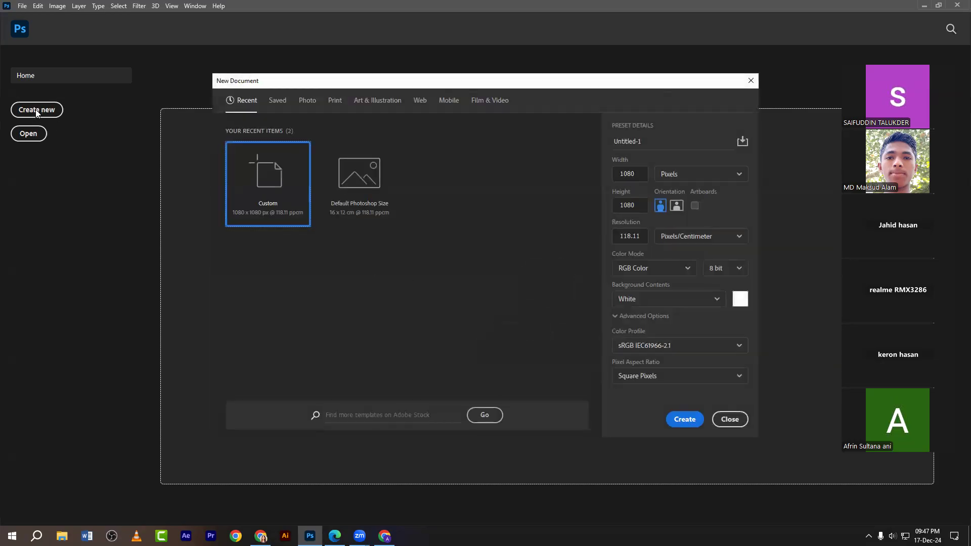
click(277, 101)
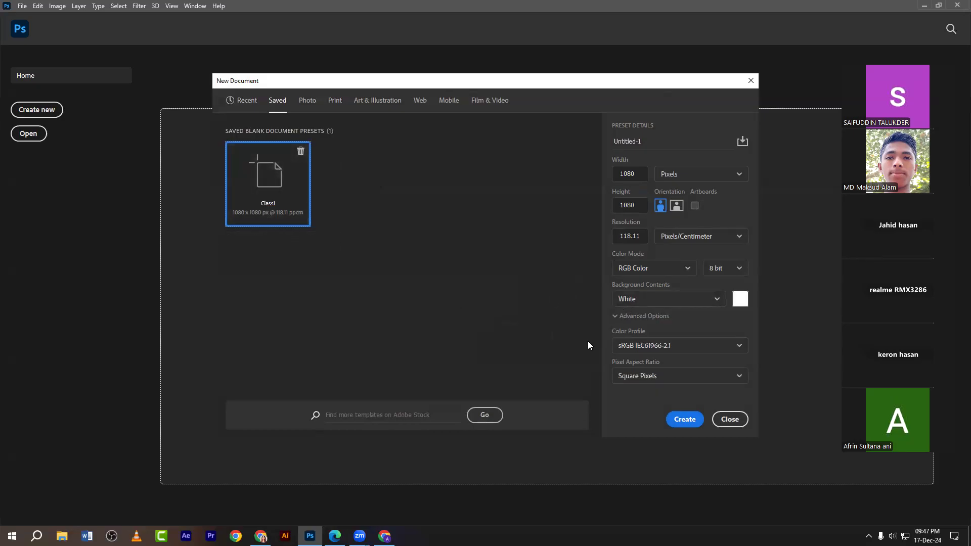
click(683, 419)
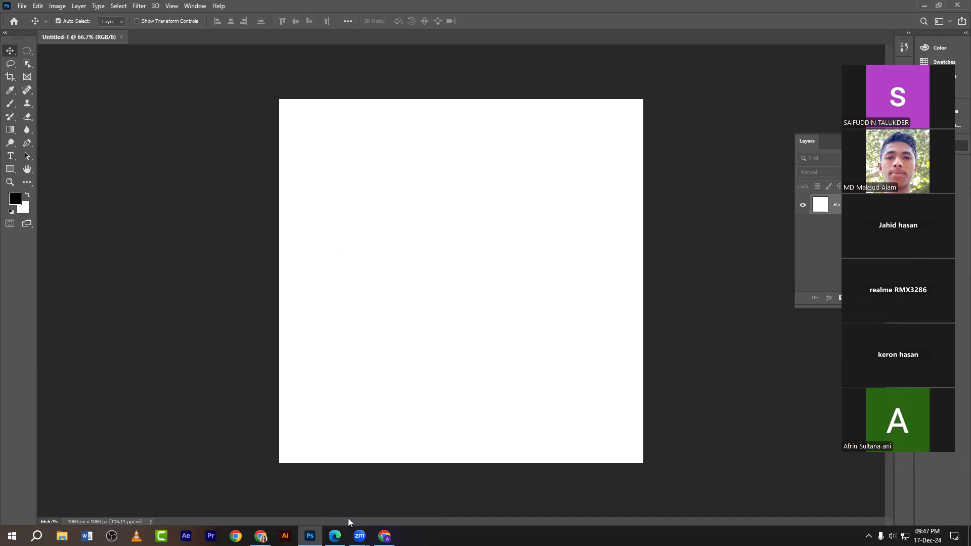
- Check the Class 1 topics in the course module PDF in Edge and return to Photoshop
click(334, 536)
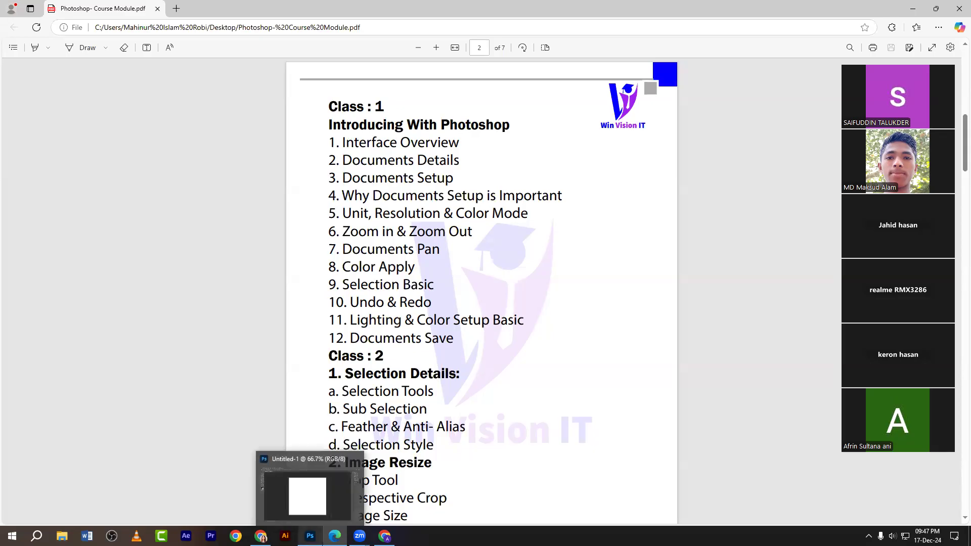
click(310, 536)
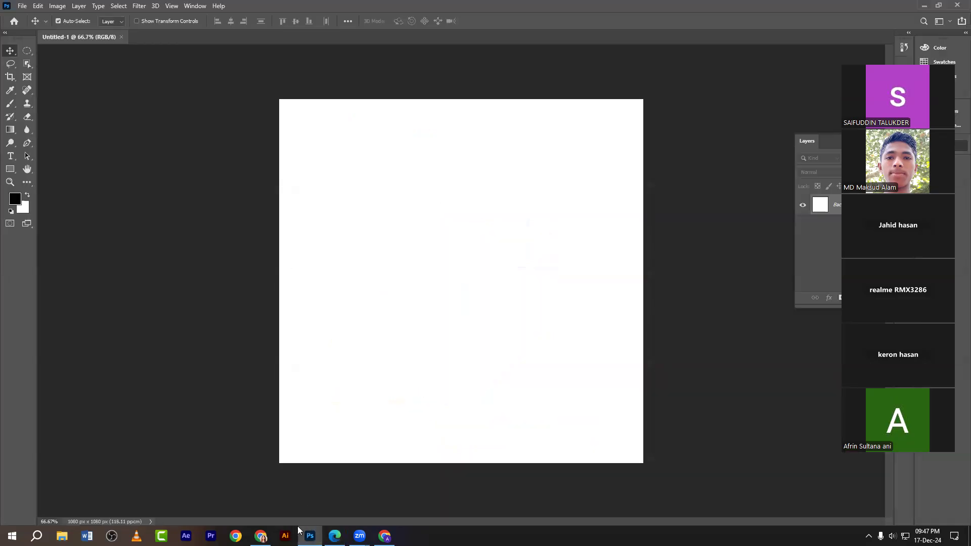
click(334, 535)
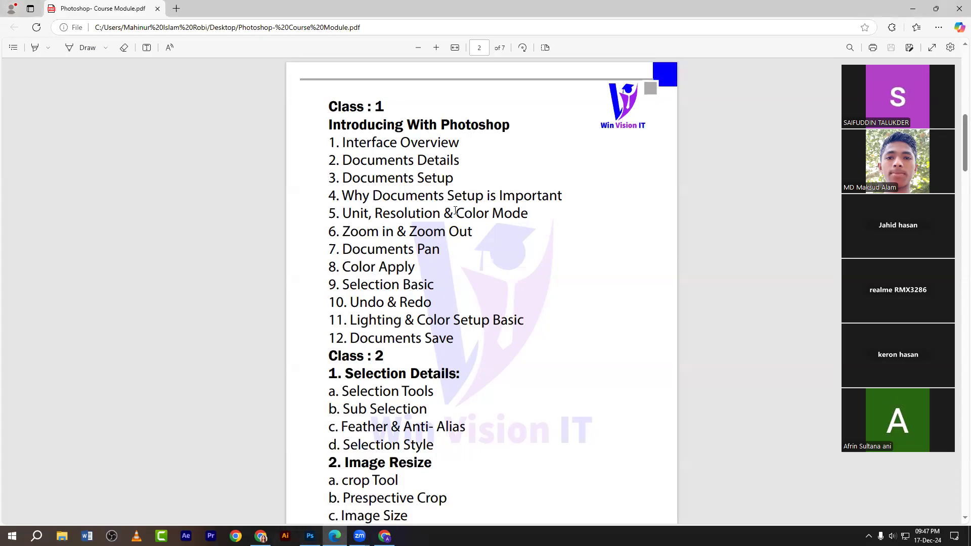
click(310, 536)
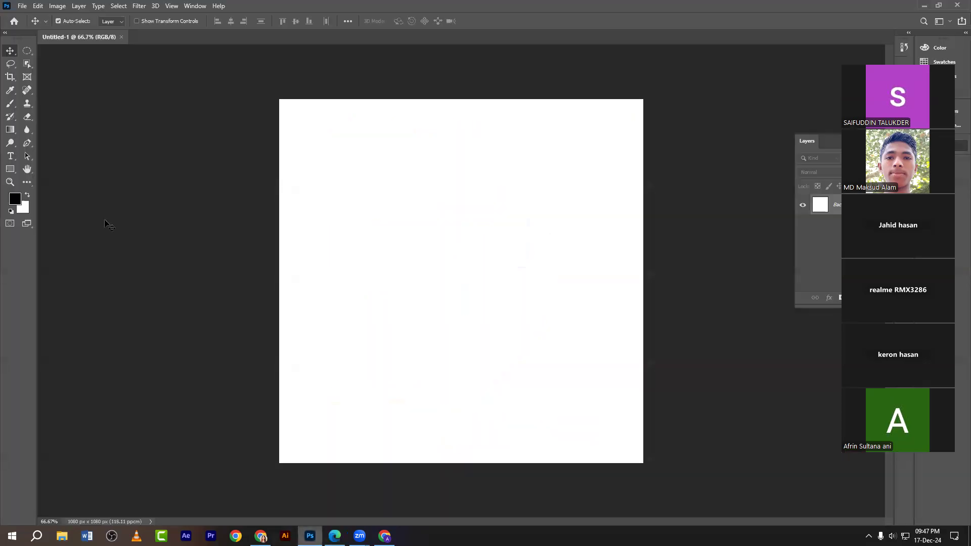
- Close the open document and start a new one with its resolution unit set to Pixels/Inch
click(121, 37)
click(27, 111)
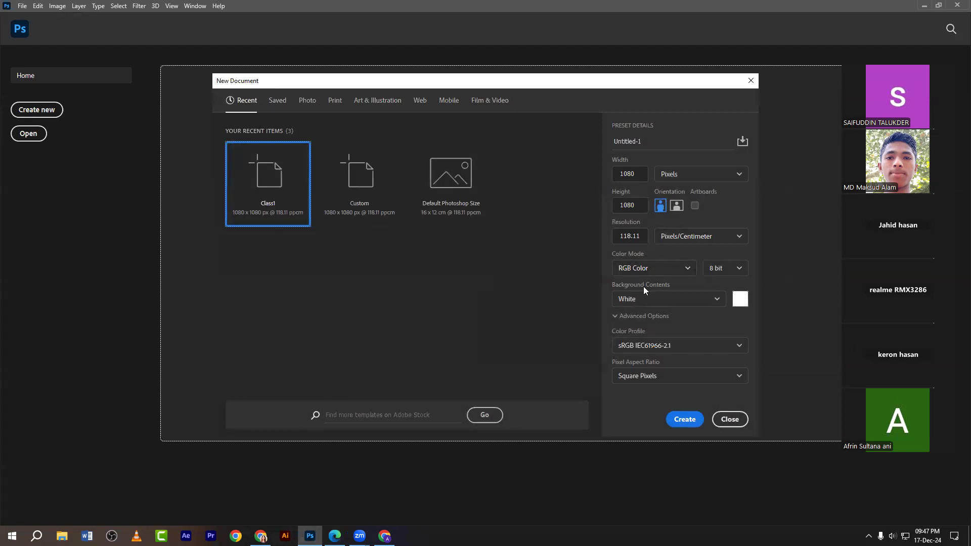
click(664, 240)
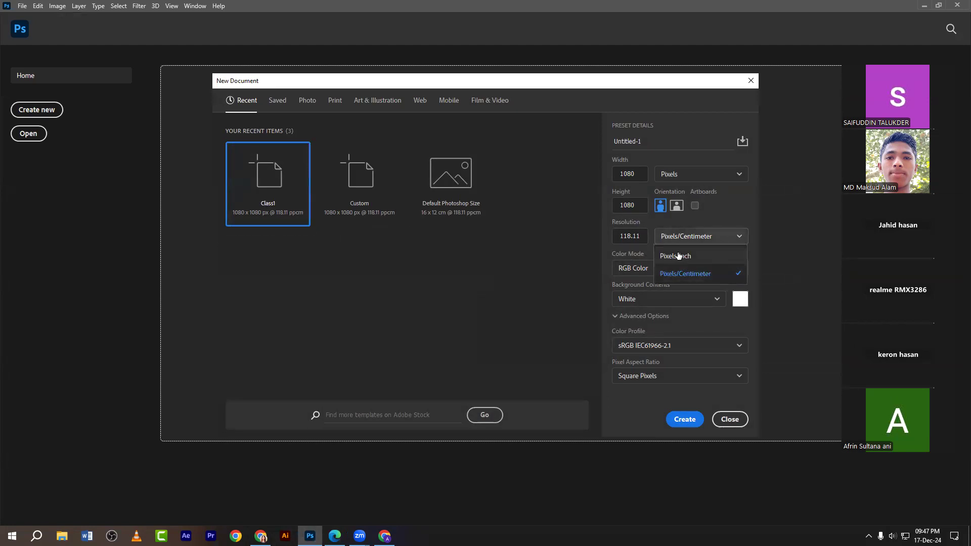
click(646, 235)
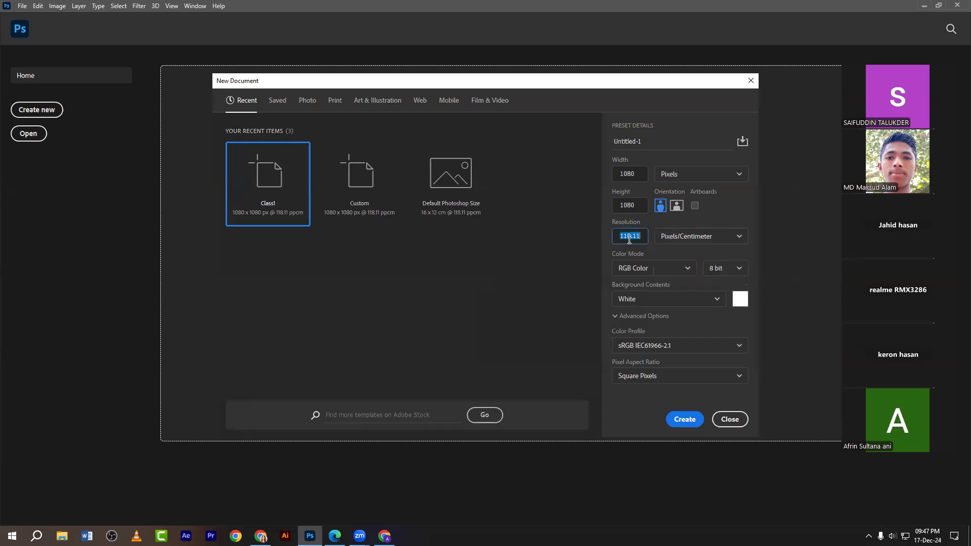
click(675, 240)
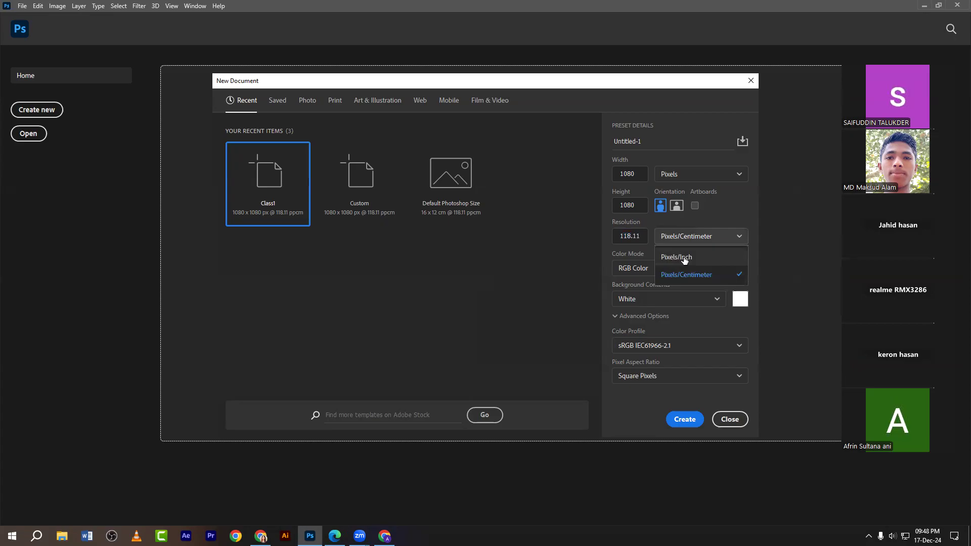
click(682, 257)
- Set the resolution to 300 pixels per inch and create the document
click(630, 236)
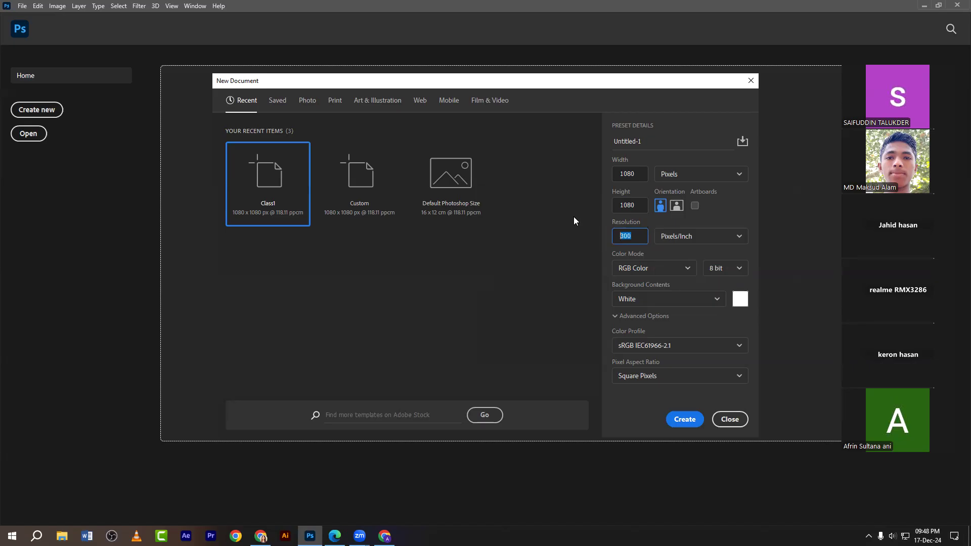
text(1)
key(BackSpace)
key(BackSpace)
key(BackSpace)
drag(635, 236, 605, 237)
text(300)
click(684, 420)
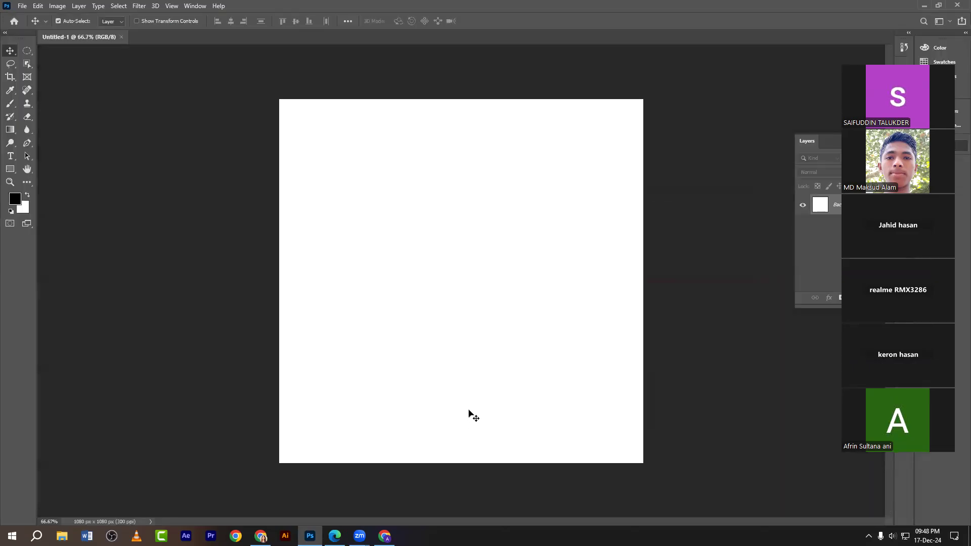
- Review the remaining Class 1 topics in the course PDF in Edge and switch back to Photoshop
click(335, 536)
scroll(409, 306, down, 1)
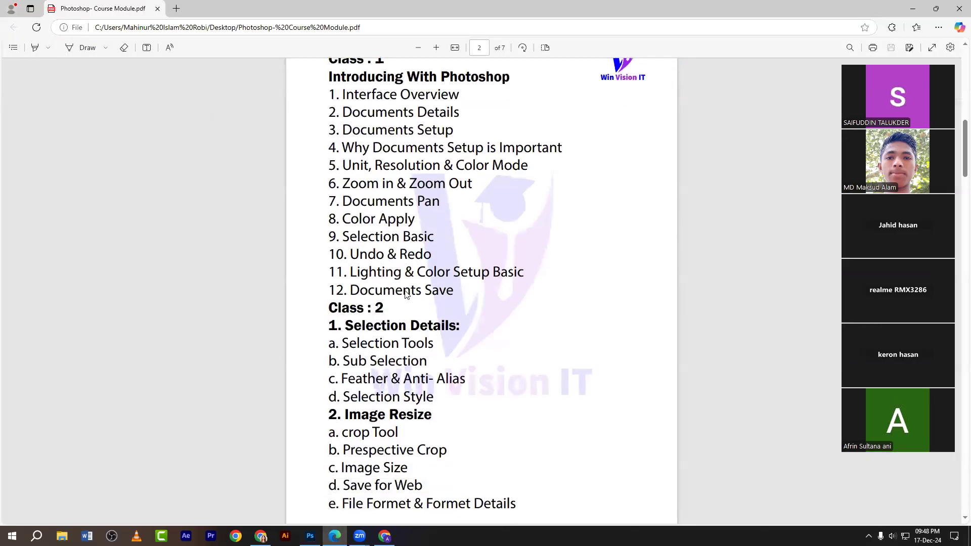
click(310, 536)
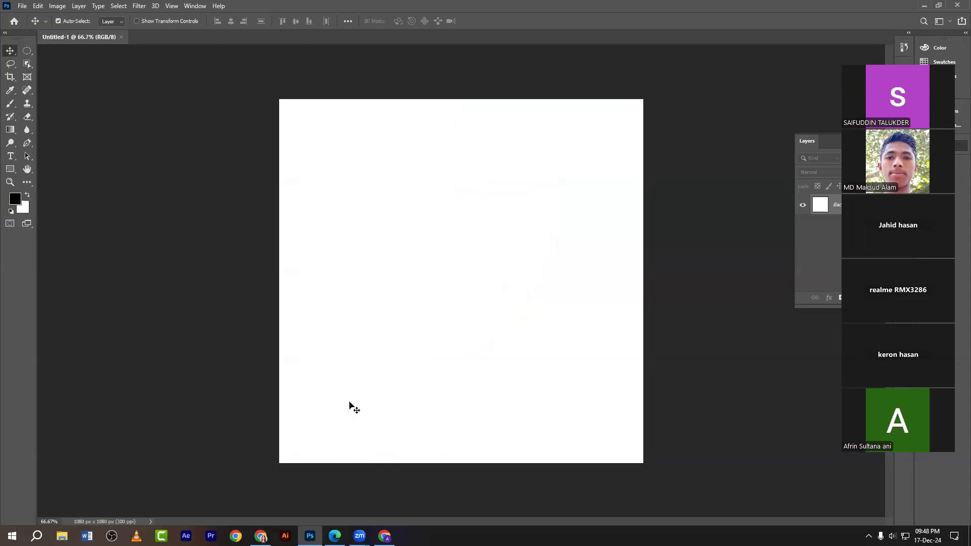
- Zoom in and out on the blank canvas repeatedly, finishing at 50% magnification
key(ctrl)
key(ctrl)
key(ctrl+plus)
key(ctrl+plus)
key(ctrl+plus)
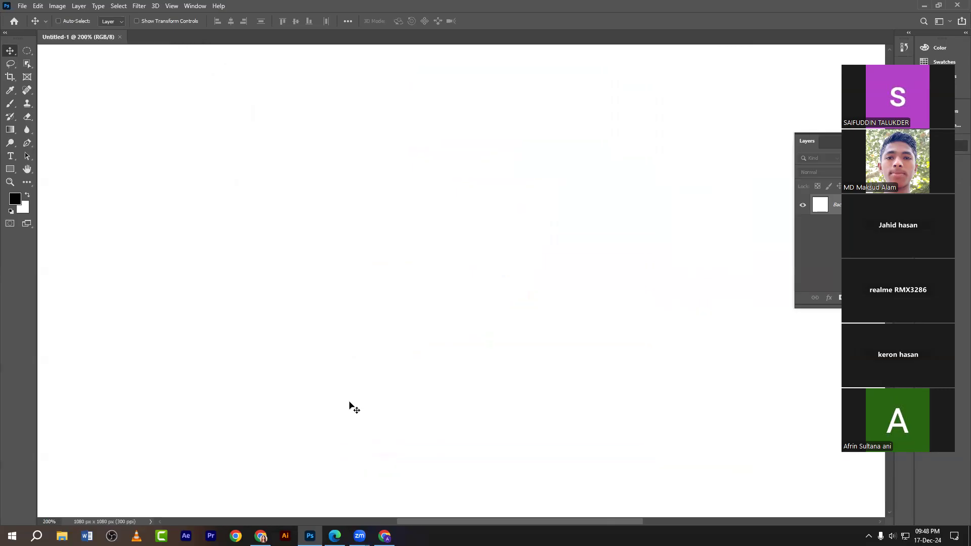
key(ctrl+minus)
key(ctrl+minus)
key(ctrl+minus)
key(ctrl+minus)
key(ctrl+minus)
key(ctrl+minus)
key(ctrl+plus)
key(ctrl+plus)
key(ctrl+plus)
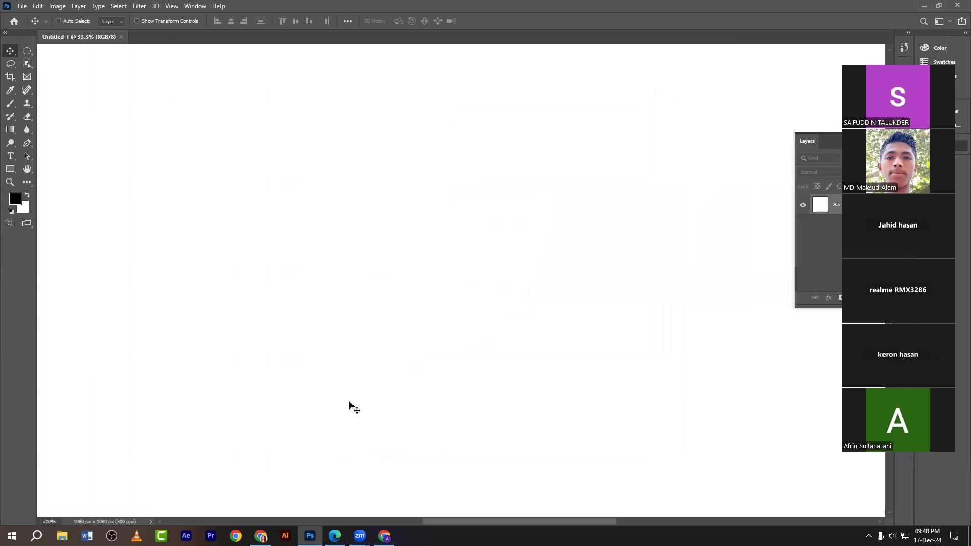
key(ctrl+minus)
key(ctrl+minus)
key(ctrl+minus)
key(ctrl+minus)
key(ctrl+minus)
key(ctrl+minus)
key(ctrl+plus)
key(ctrl+plus)
key(ctrl+plus)
key(ctrl)
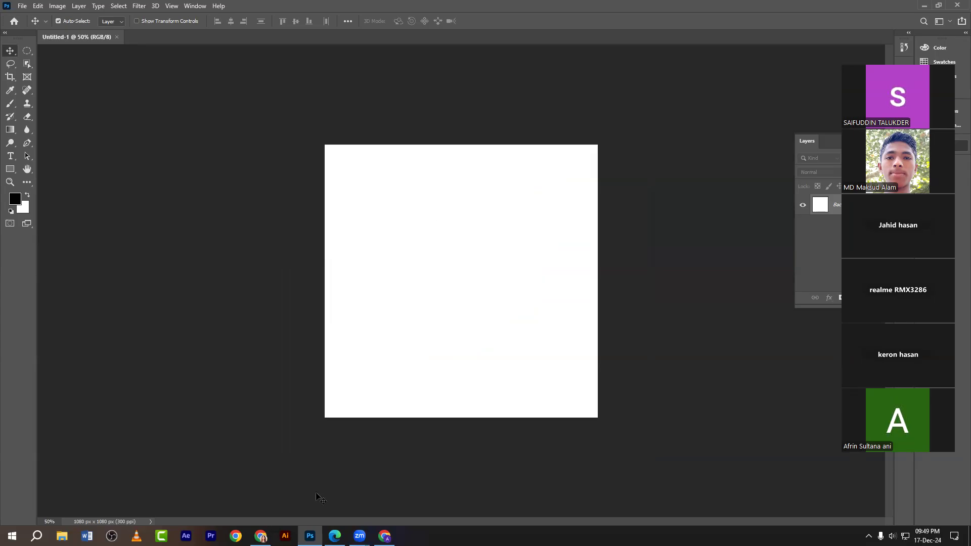
- Check the next Class 1 topics in the course PDF in Edge and return to Photoshop
key(alt+Tab)
scroll(419, 302, down, 1)
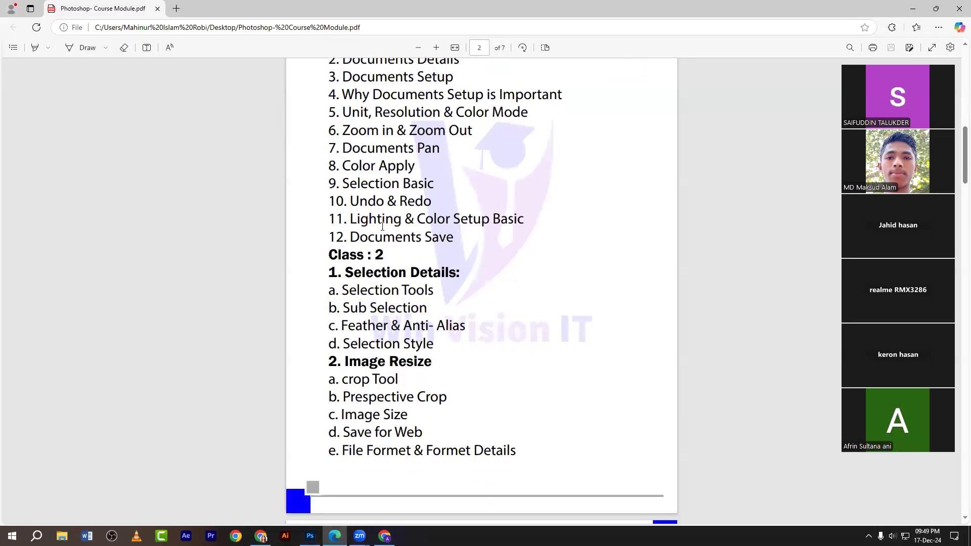
scroll(378, 201, up, 1)
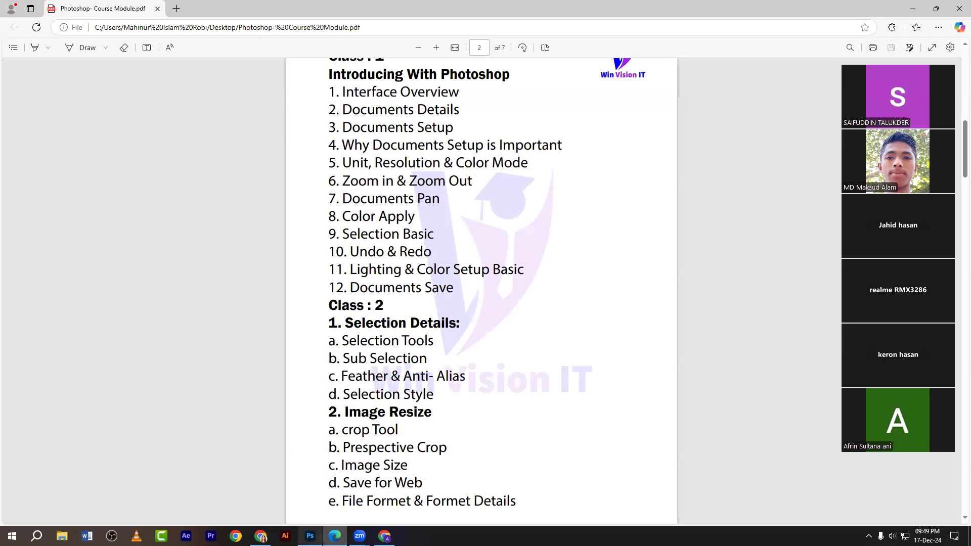
mouse_move(310, 536)
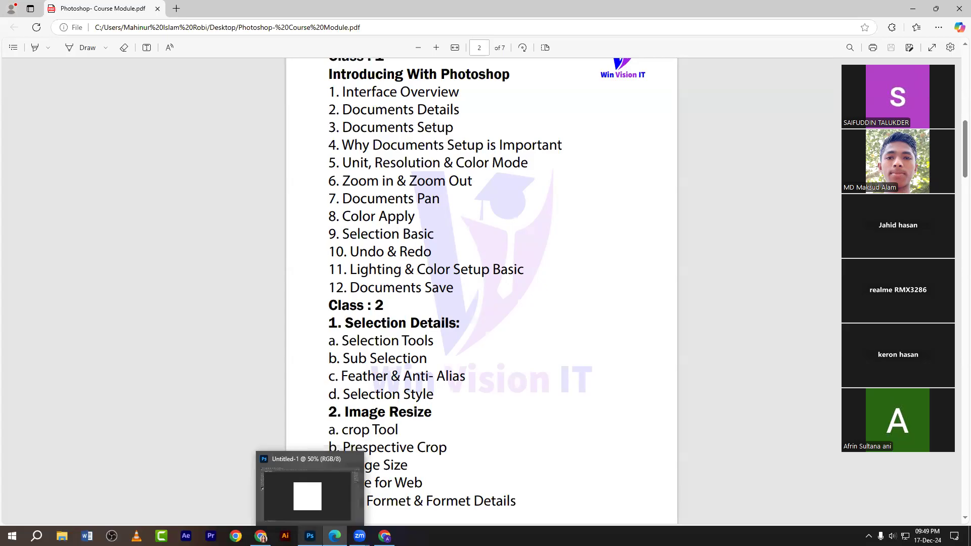
click(307, 493)
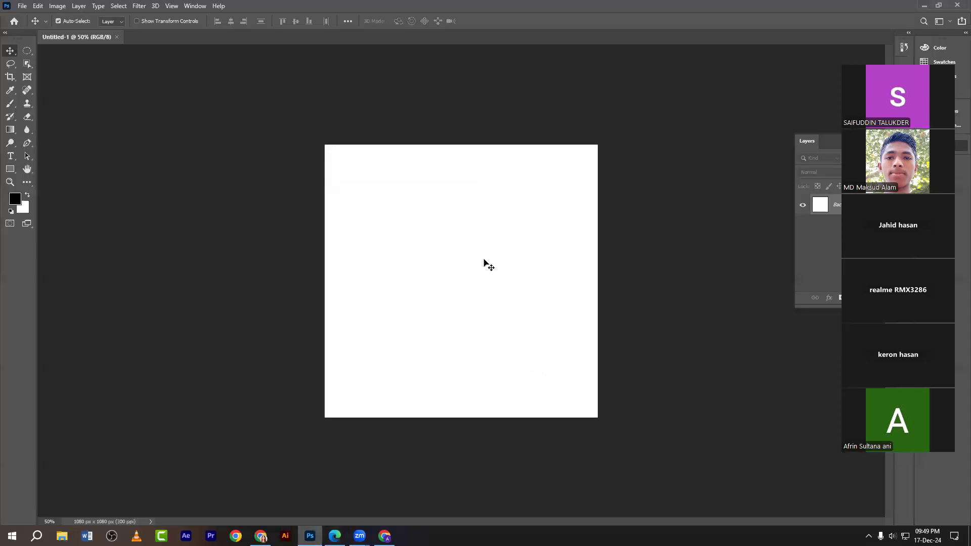
- Draw an elliptical selection just above the canvas centre and fill it with black
click(27, 50)
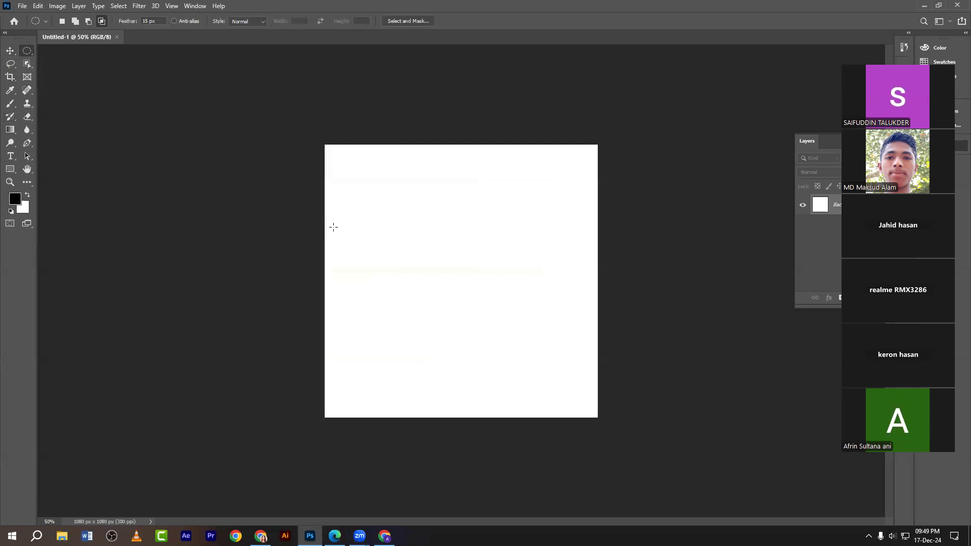
drag(373, 206, 513, 320)
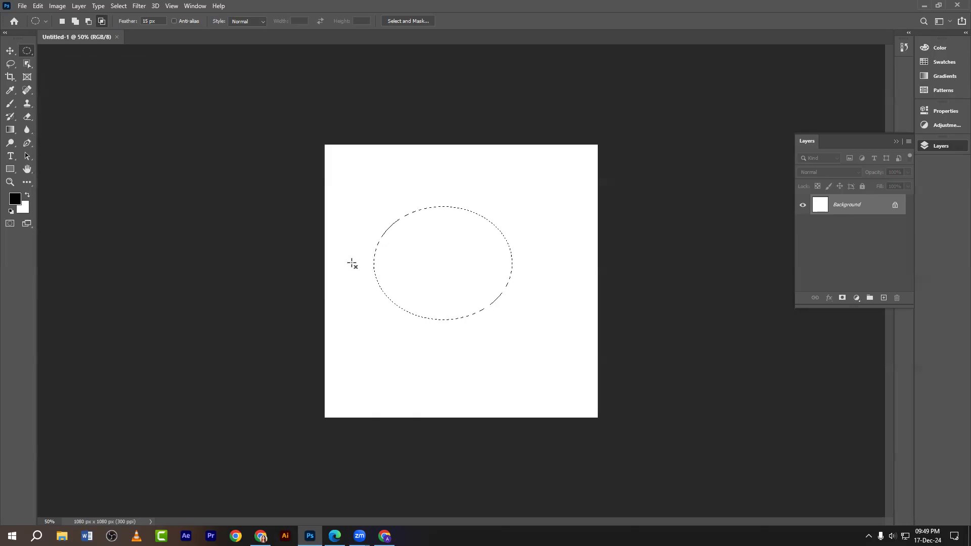
key(ctrl+BackSpace)
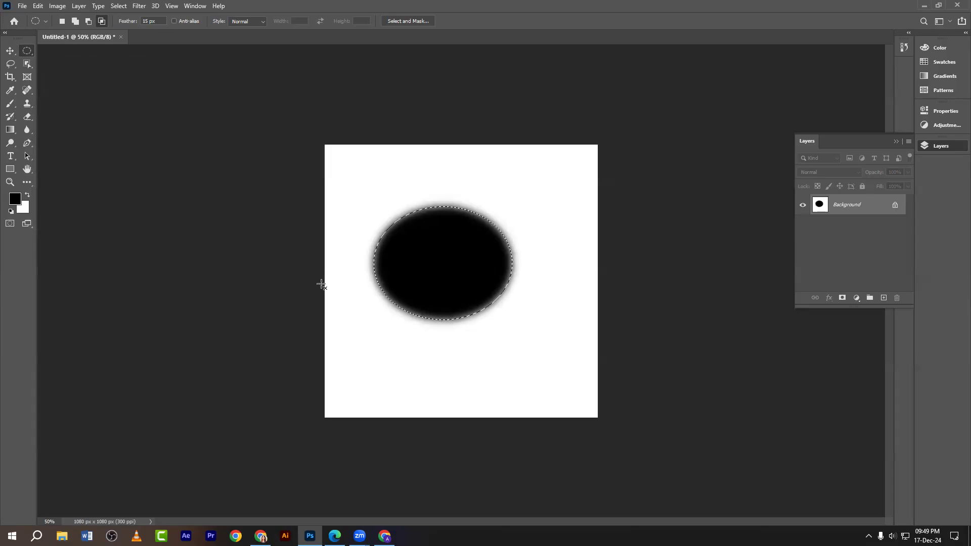
- Set the background color to ff0000 and fill the elliptical selection with it
click(24, 210)
text(ff0000)
click(579, 121)
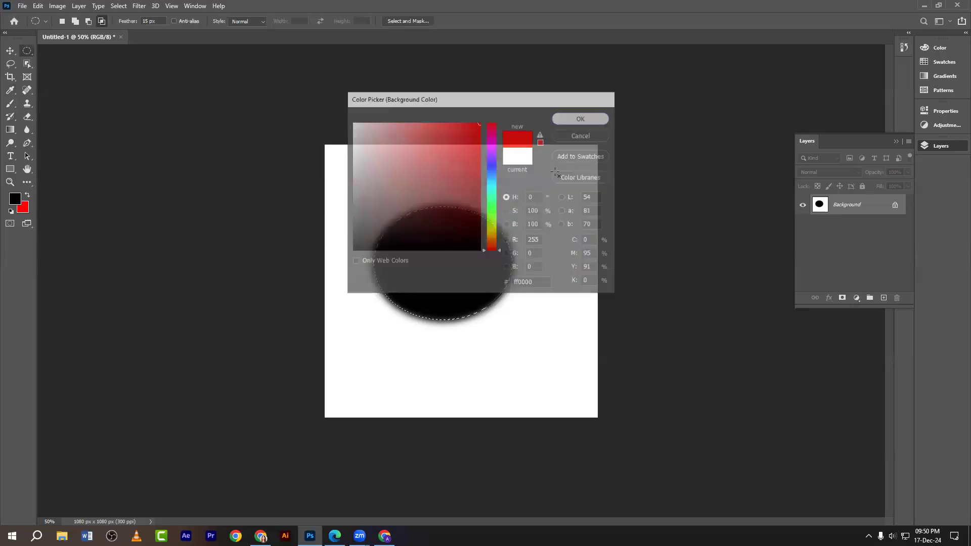
key(ctrl+BackSpace)
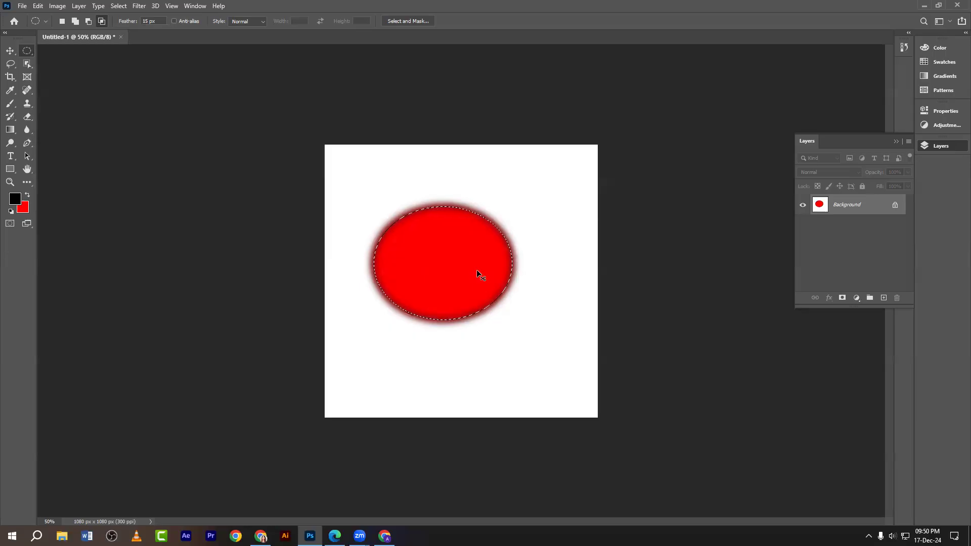
- Fill the ellipse alternately with the foreground black and the background red, and undo the last black fill
key(alt+BackSpace)
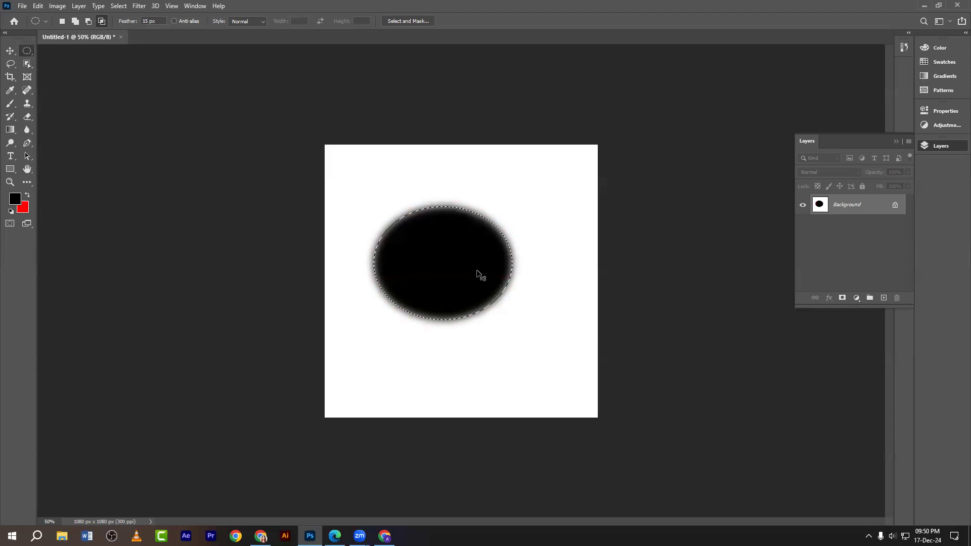
key(ctrl+BackSpace)
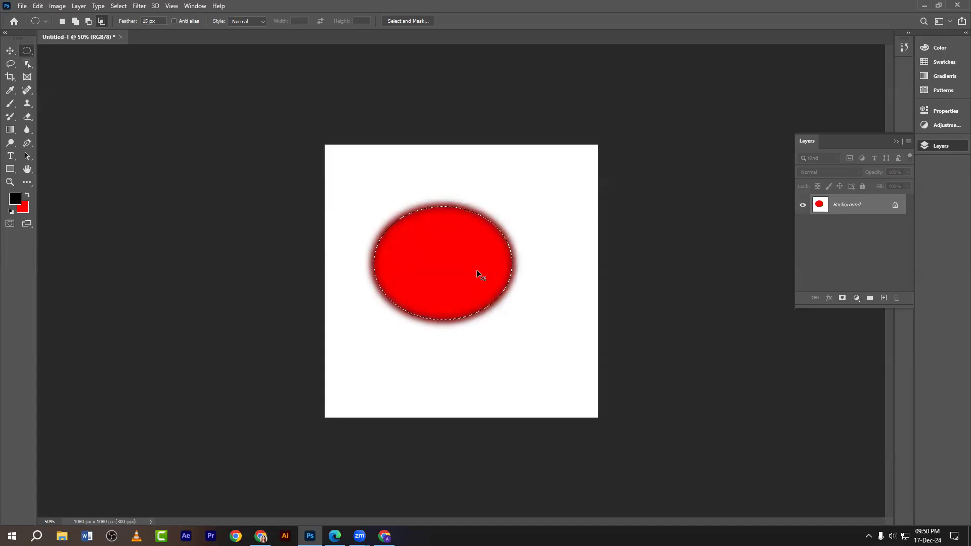
key(alt+BackSpace)
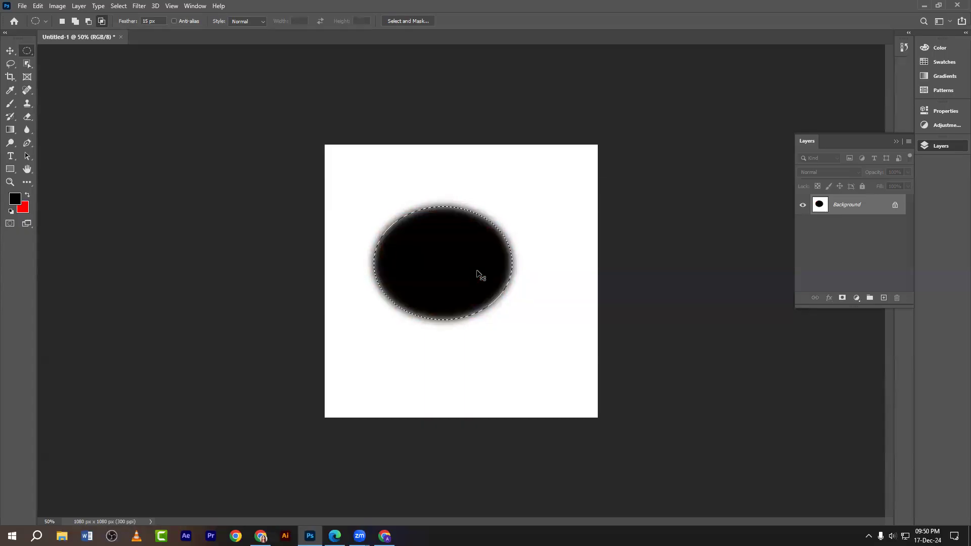
key(ctrl+z)
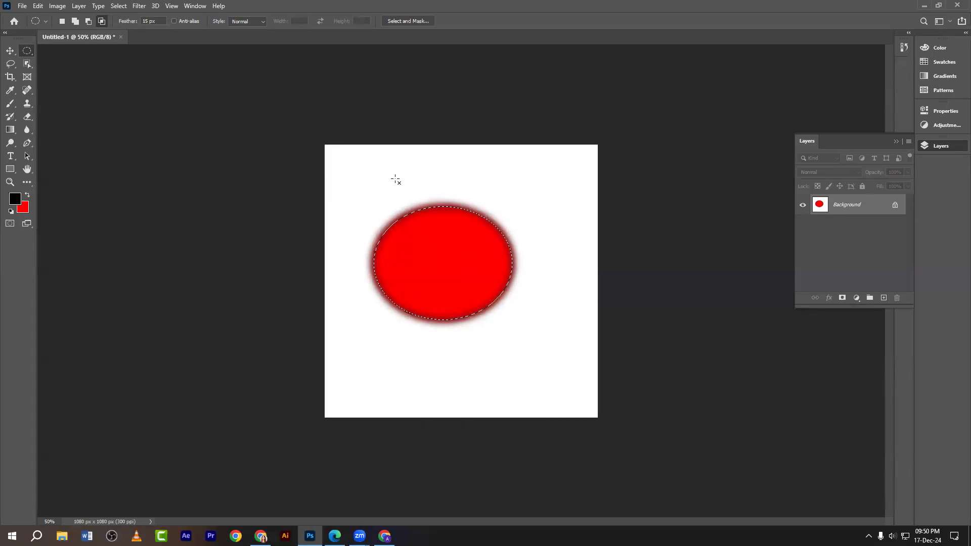
- Deselect the ellipse, undo the deselection, and redo it with the Redo command
click(386, 189)
key(ctrl+z)
click(38, 7)
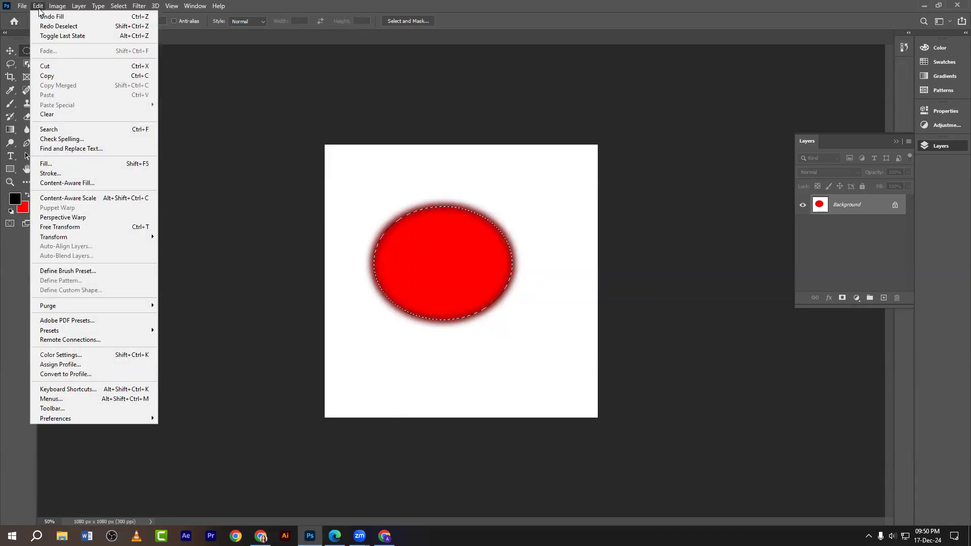
click(57, 6)
click(57, 7)
click(38, 6)
mouse_move(26, 12)
mouse_move(78, 9)
click(42, 6)
click(44, 7)
click(41, 7)
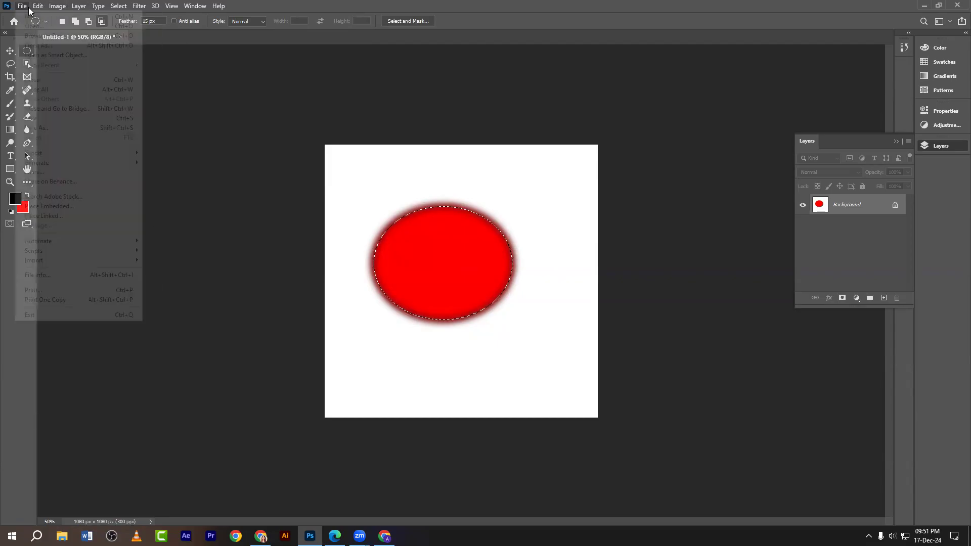
click(38, 7)
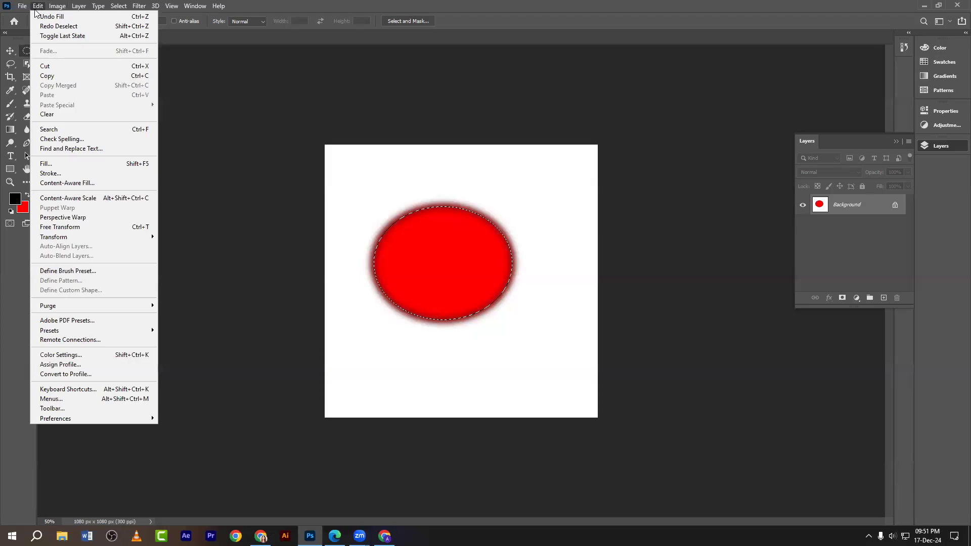
click(89, 26)
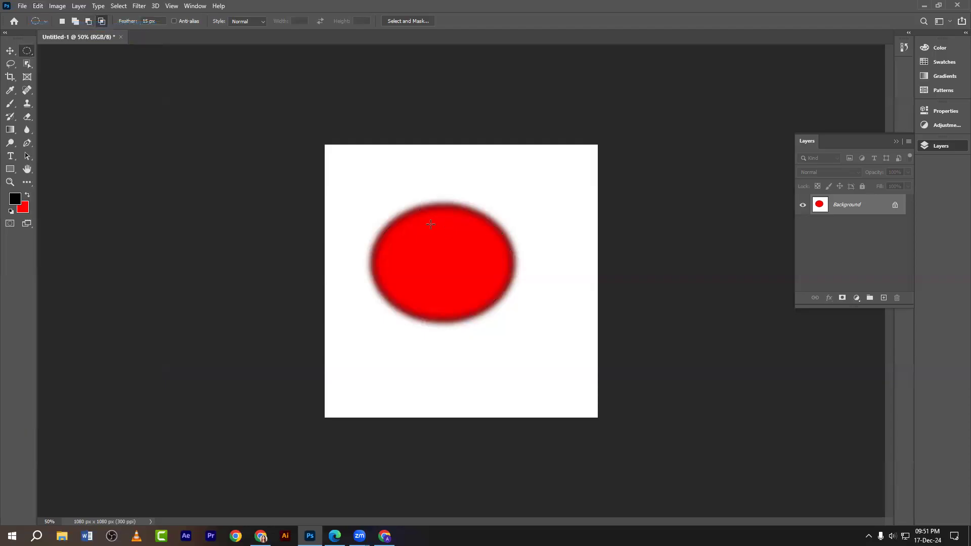
- Draw another elliptical selection over the red ellipse, and practise deselecting it and undoing the deselection
drag(355, 174, 483, 330)
key(ctrl+d)
key(ctrl+z)
key(ctrl+d)
- Try to move the red ellipse on the Background layer, and undo the edits back to a blank canvas
click(10, 51)
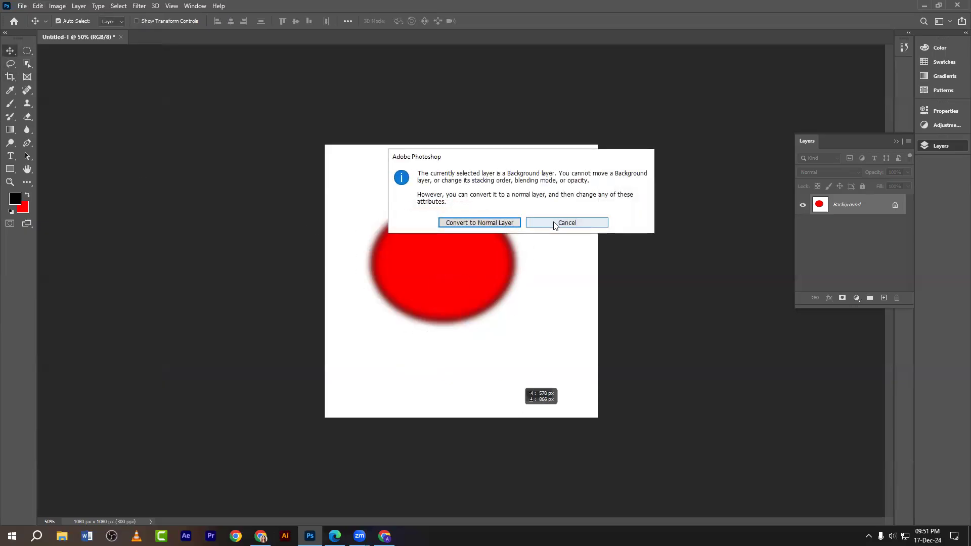
click(565, 223)
drag(498, 260, 477, 241)
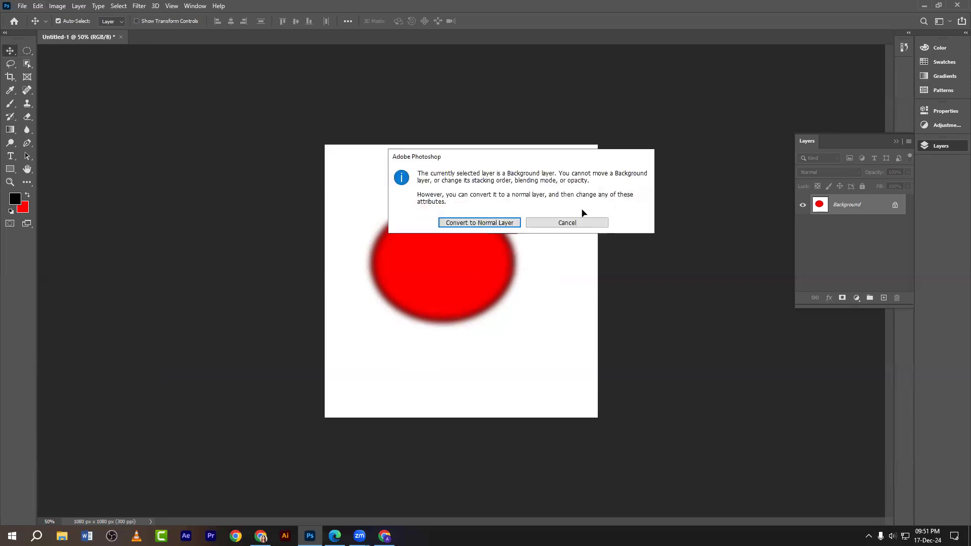
click(567, 223)
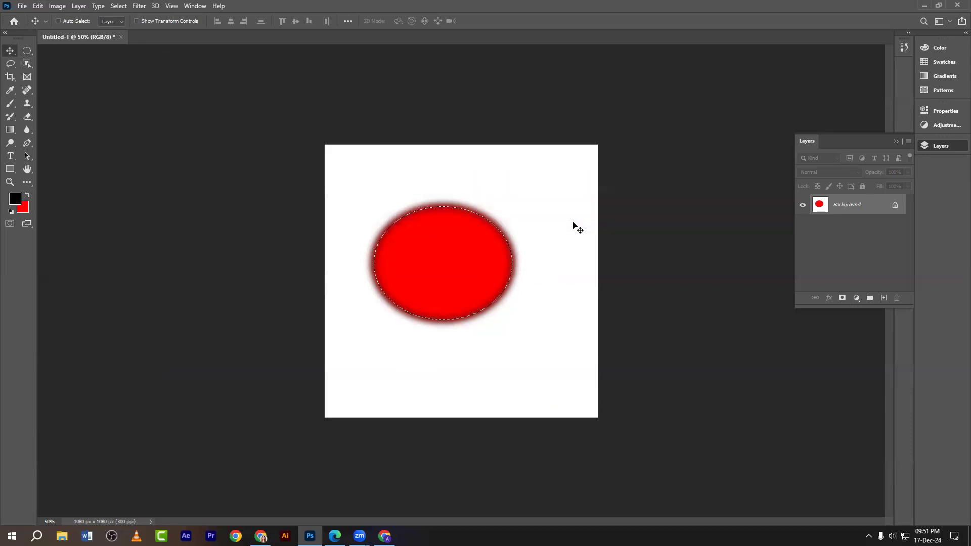
key(ctrl+z)
key(ctrl+d)
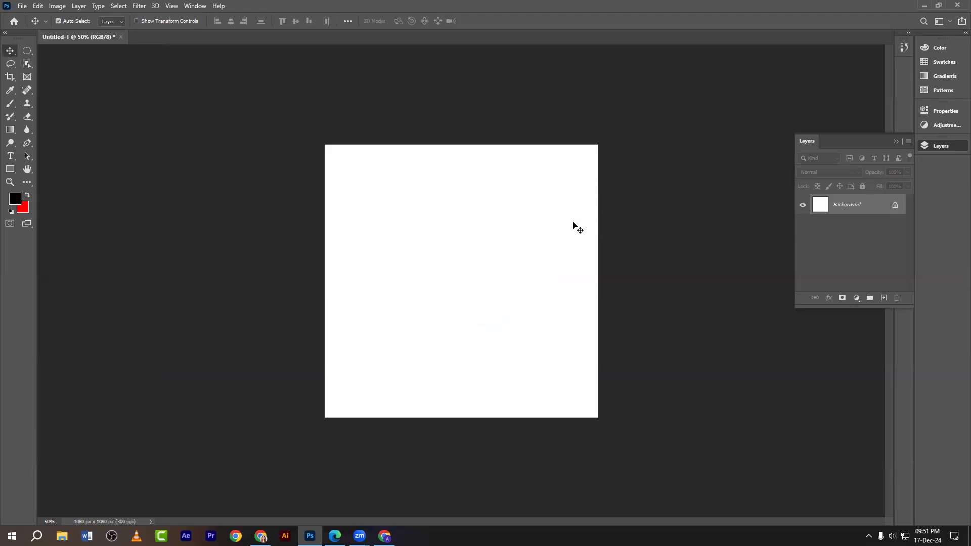
- Draw several successive rectangular selections in New selection mode, each replacing the previous one, ending in the canvas's lower-right area
click(23, 53)
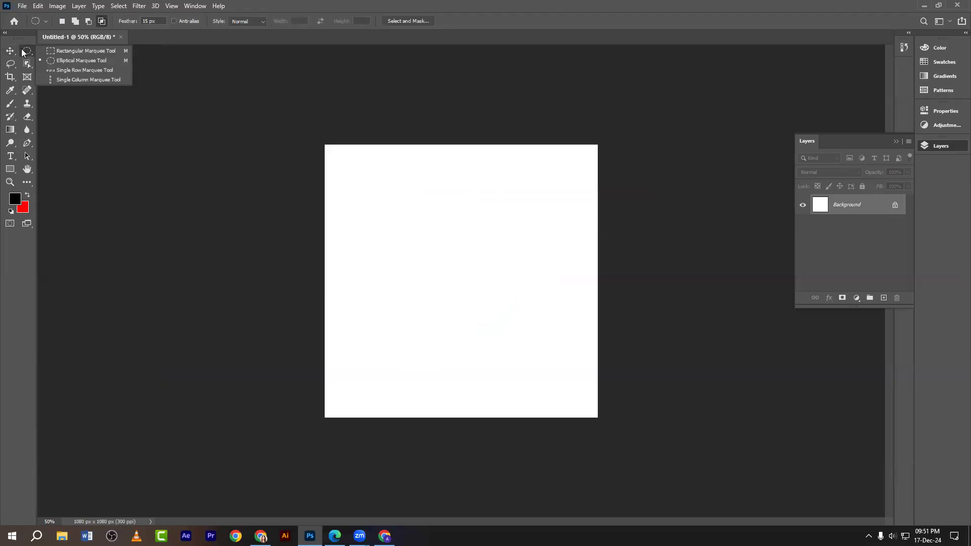
click(75, 50)
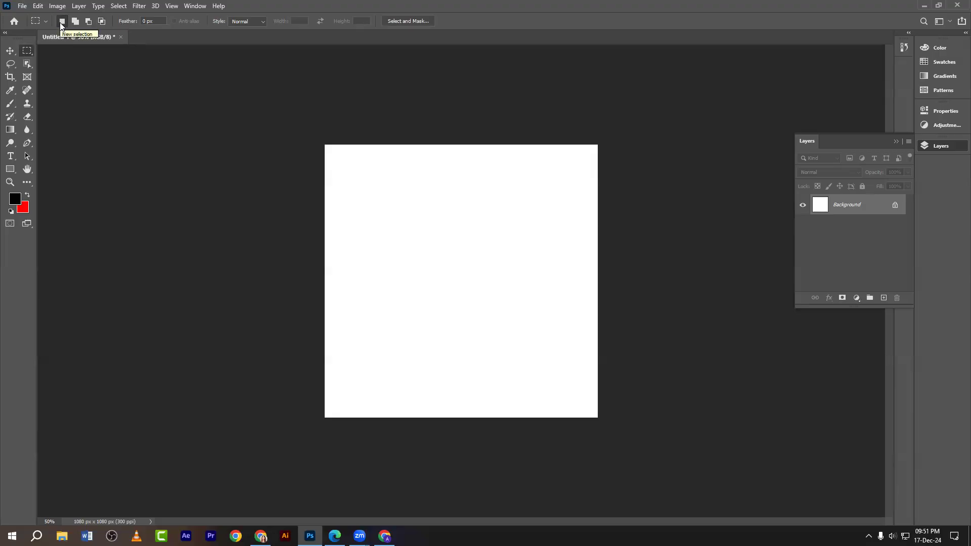
drag(367, 179, 471, 258)
drag(366, 269, 478, 326)
drag(380, 188, 488, 269)
drag(425, 223, 406, 200)
drag(423, 265, 540, 369)
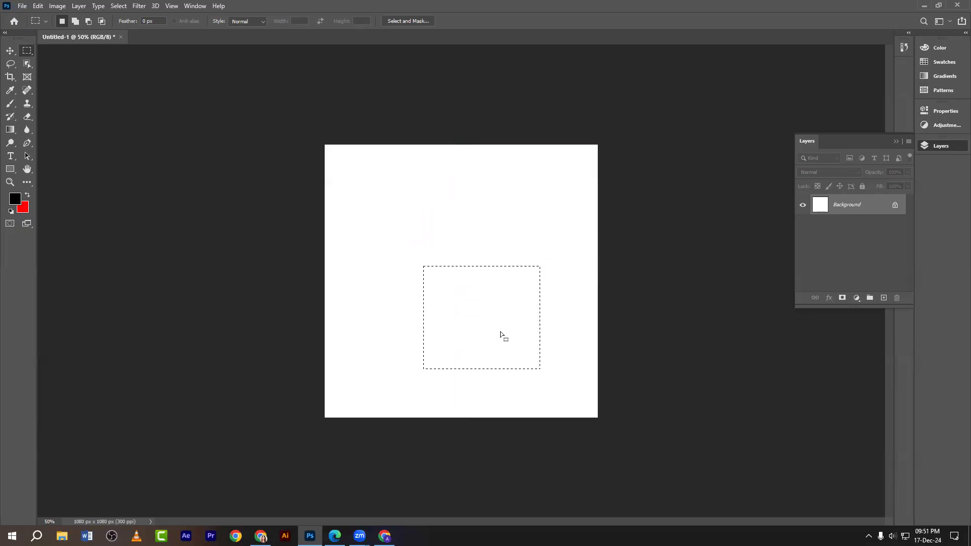
- Add two overlapping rectangles to the selection in Add to selection mode, and undo the rectangular selections
click(75, 21)
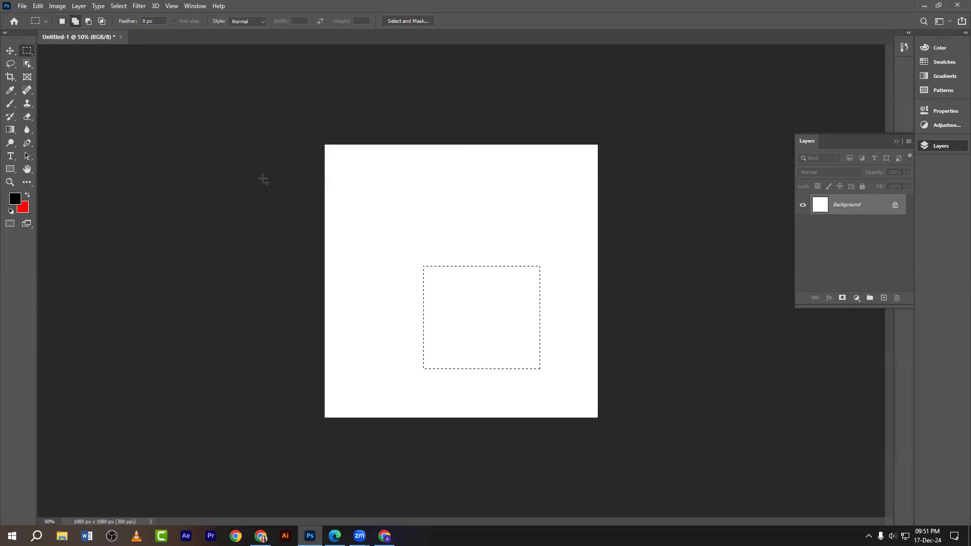
drag(373, 200, 462, 318)
drag(350, 166, 436, 266)
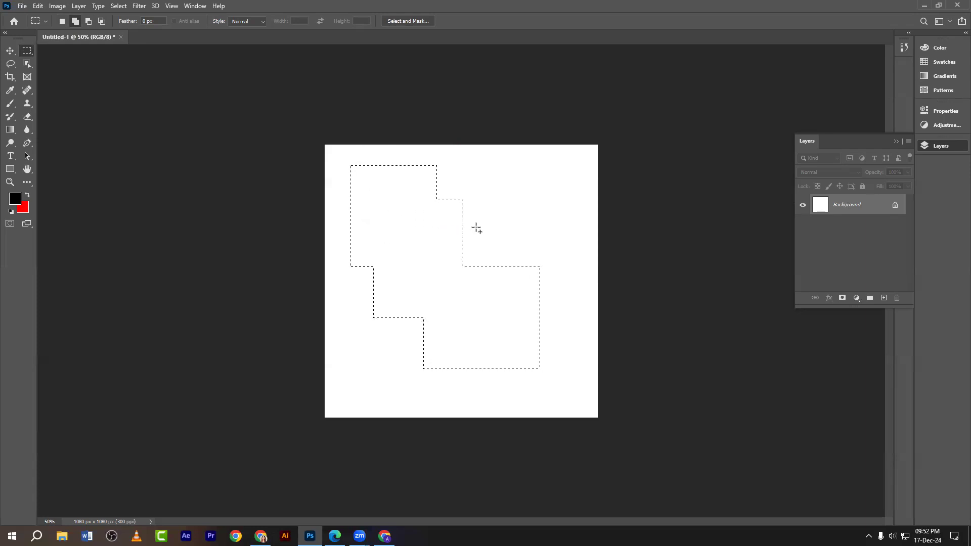
key(ctrl+z)
key(ctrl+z)
key(ctrl+z)
- Draw a rectangular selection in the canvas's upper middle and intersect it with a smaller elliptical selection inside it
drag(363, 190, 572, 303)
drag(423, 175, 520, 389)
key(ctrl+z)
drag(417, 211, 565, 311)
right_click(24, 55)
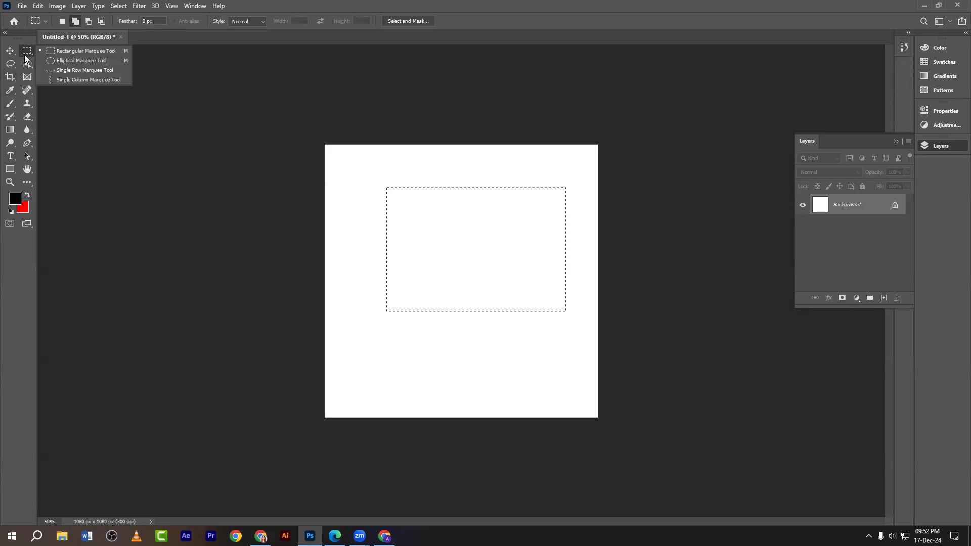
click(72, 60)
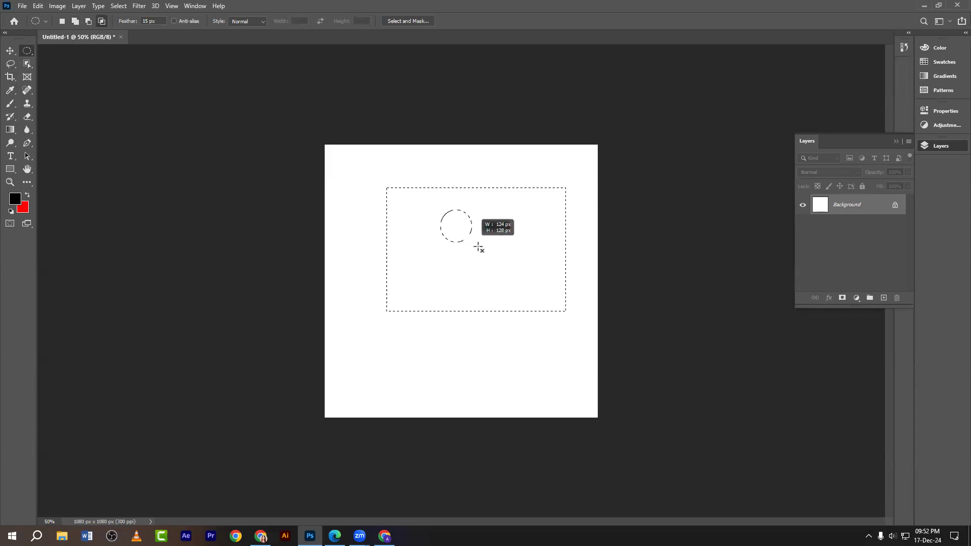
mouse_move(510, 275)
mouse_down()
mouse_move(526, 287)
mouse_move(518, 281)
mouse_up()
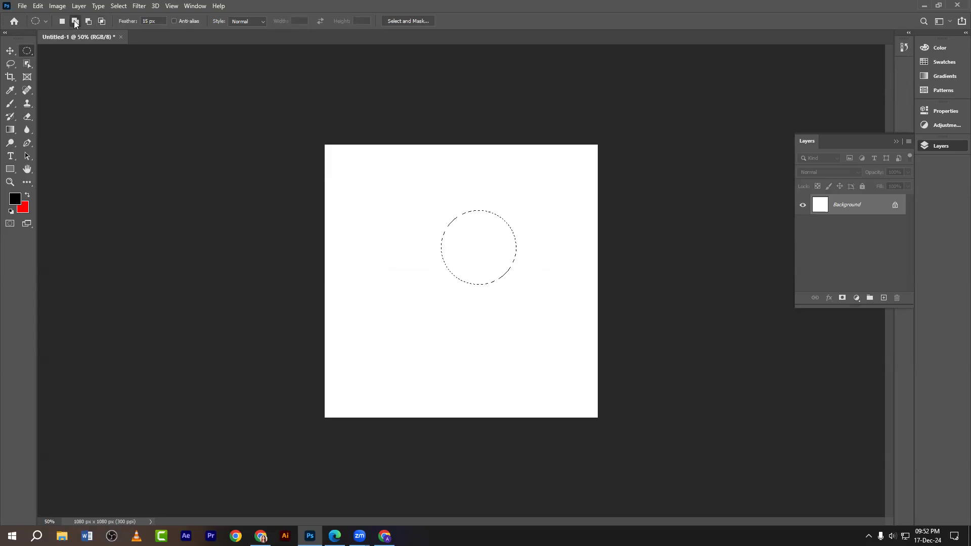
- Draw a large rectangular selection across the upper middle of the canvas with the Rectangular Marquee tool
right_click(27, 51)
click(66, 48)
drag(375, 178, 566, 319)
- Add elliptical selections around the edges of the rectangular selection in Add to selection mode to form a lobed outline
right_click(26, 51)
click(71, 59)
drag(434, 208, 501, 264)
drag(438, 217, 529, 303)
drag(336, 196, 504, 387)
drag(531, 184, 602, 265)
drag(437, 153, 499, 235)
drag(519, 311, 575, 373)
drag(346, 298, 393, 349)
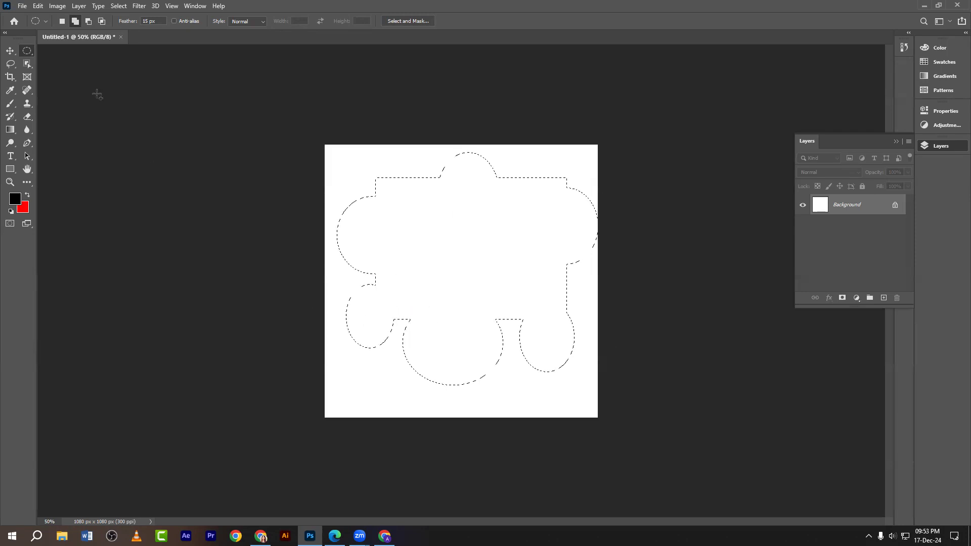
- Set the Elliptical Marquee to Subtract from selection, and check the course PDF topics in Edge before returning to Photoshop
click(87, 22)
click(334, 535)
scroll(347, 236, down, 3)
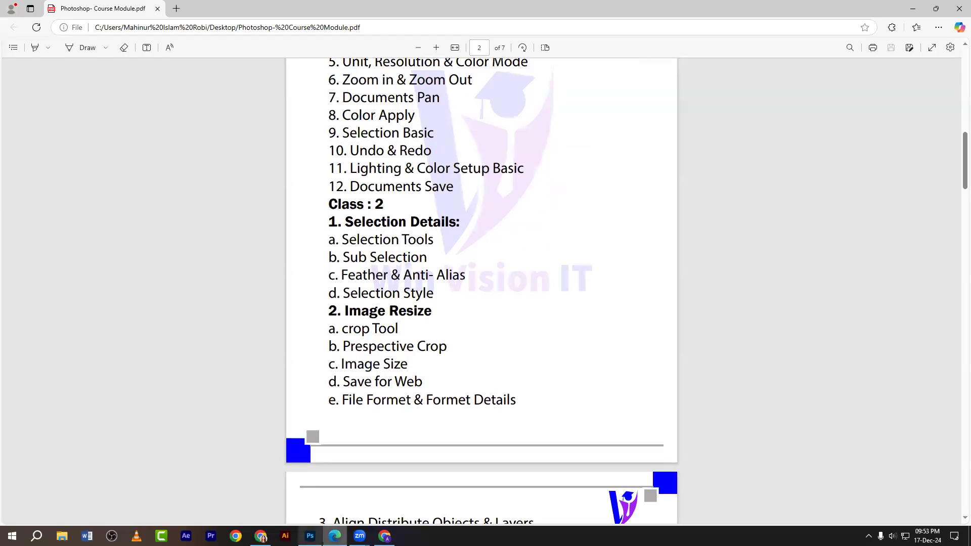
click(310, 535)
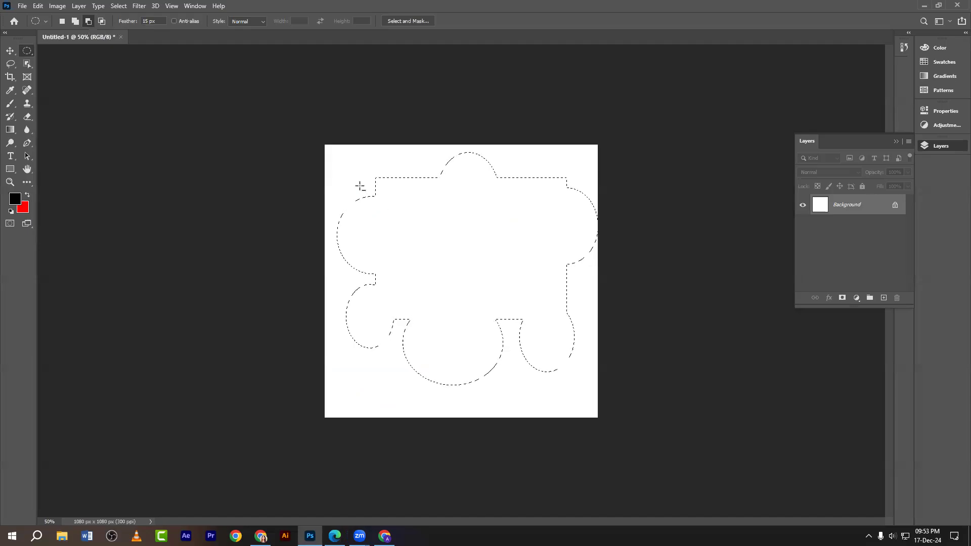
- Cut five elliptical areas out of the lobed selection with the Elliptical Marquee in Subtract from selection mode
drag(351, 157, 439, 258)
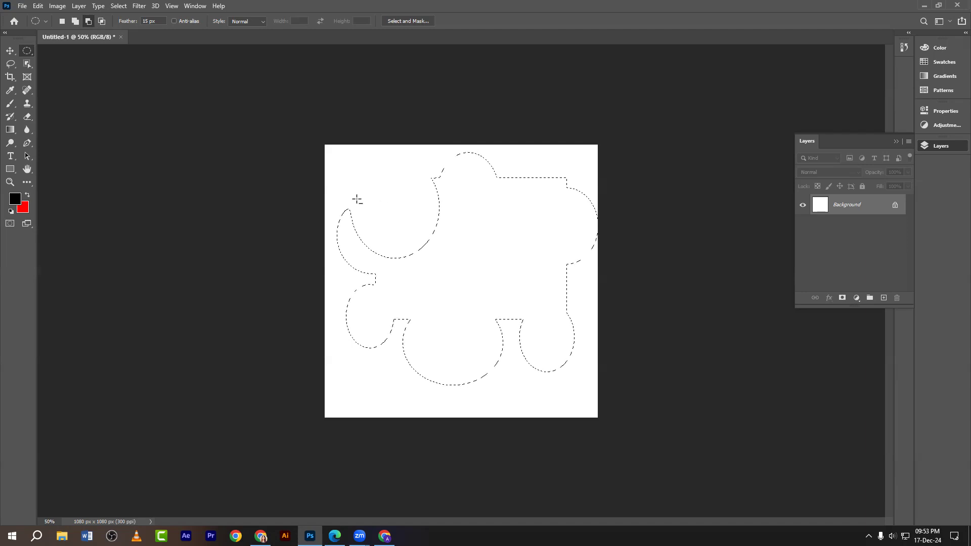
drag(335, 184, 405, 381)
drag(372, 212, 617, 278)
drag(375, 246, 494, 389)
drag(546, 260, 630, 362)
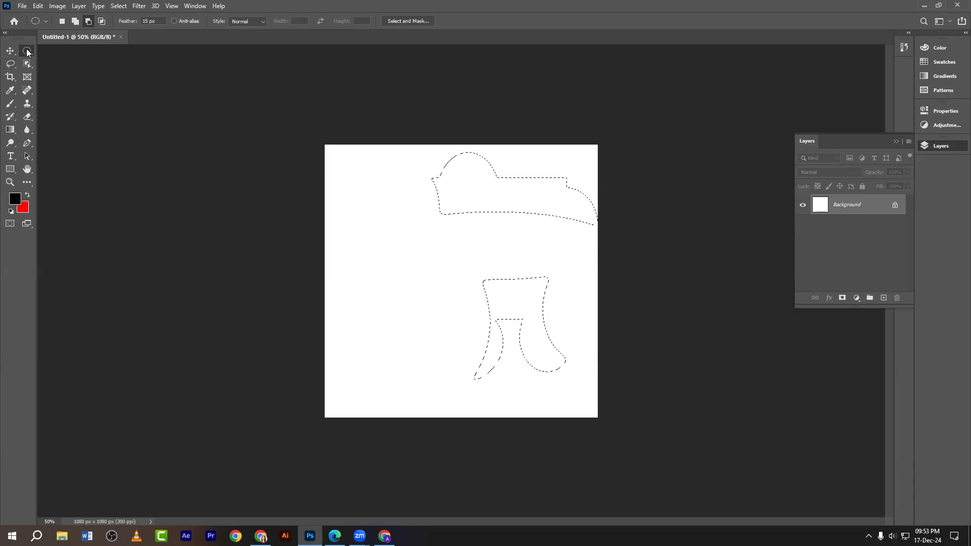
- Clear the leftover selection and draw four separate rectangular selections on the canvas with the Rectangular Marquee in Add to selection mode
click(101, 22)
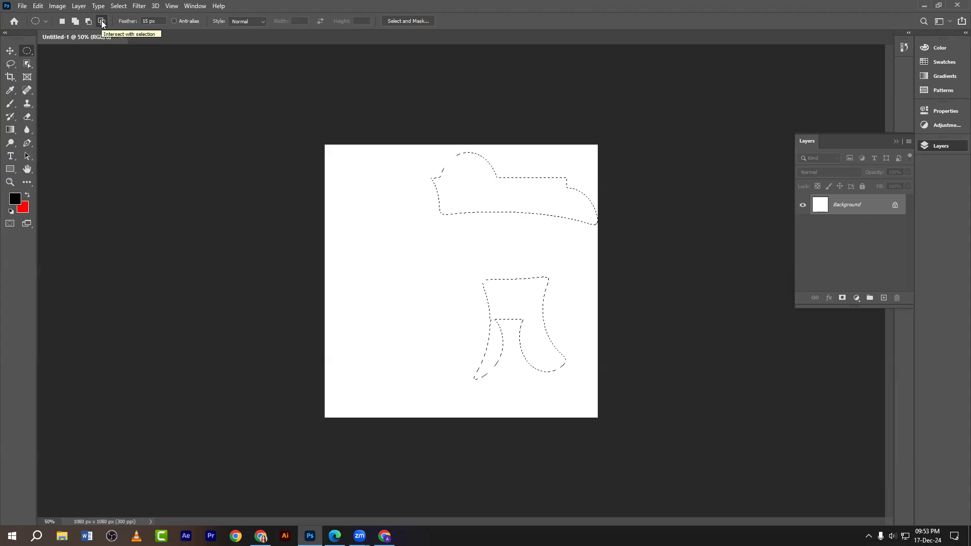
click(354, 194)
right_click(27, 51)
click(45, 52)
drag(371, 181, 451, 304)
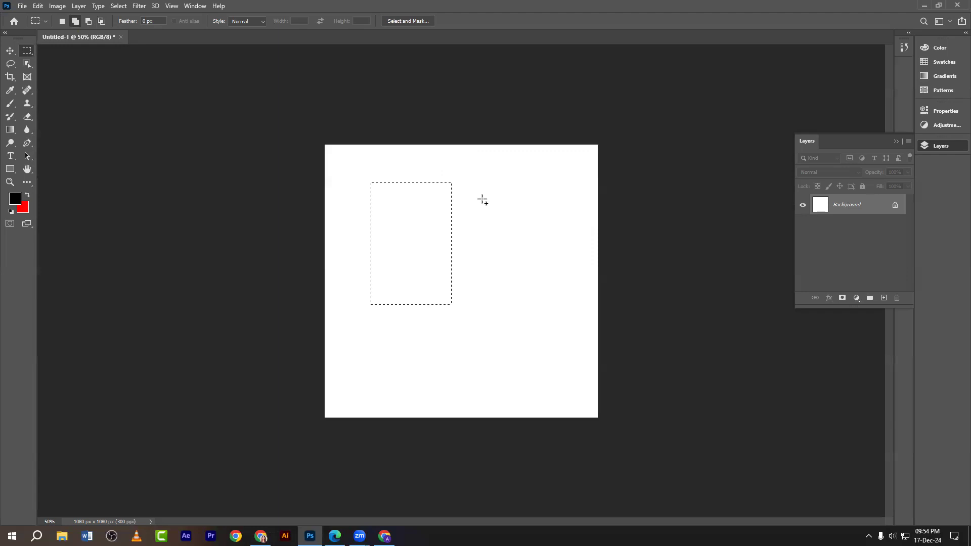
drag(388, 318, 539, 386)
drag(555, 290, 584, 370)
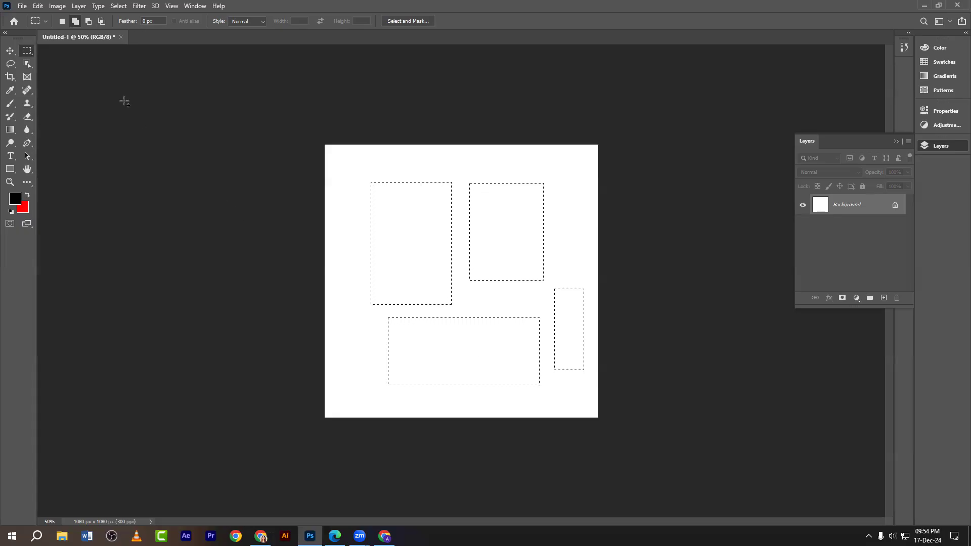
- Mark a red overlap rectangle on a screen capture, and intersect the four rectangular selections with a similar rectangle across their inner corners
click(101, 21)
key(Print)
drag(223, 91, 722, 470)
click(732, 412)
drag(425, 258, 568, 339)
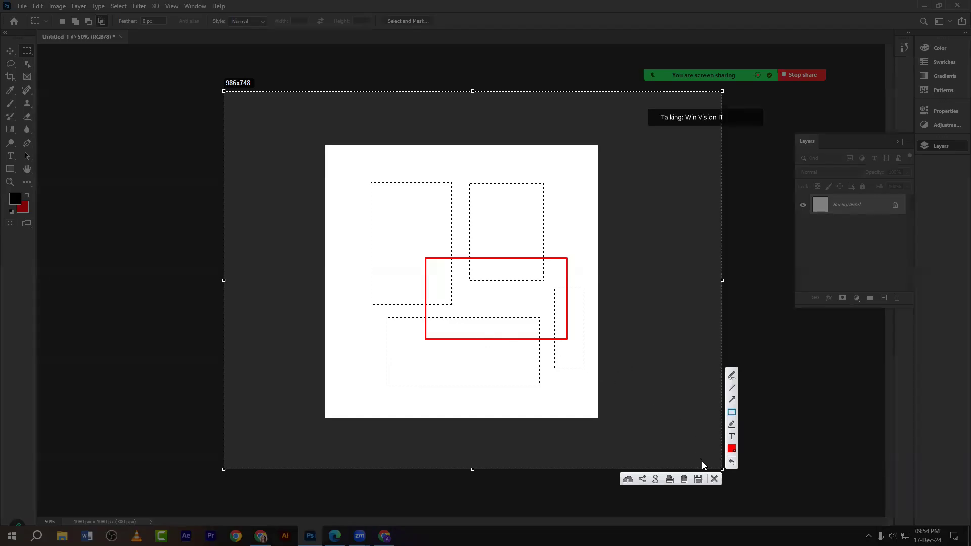
click(714, 479)
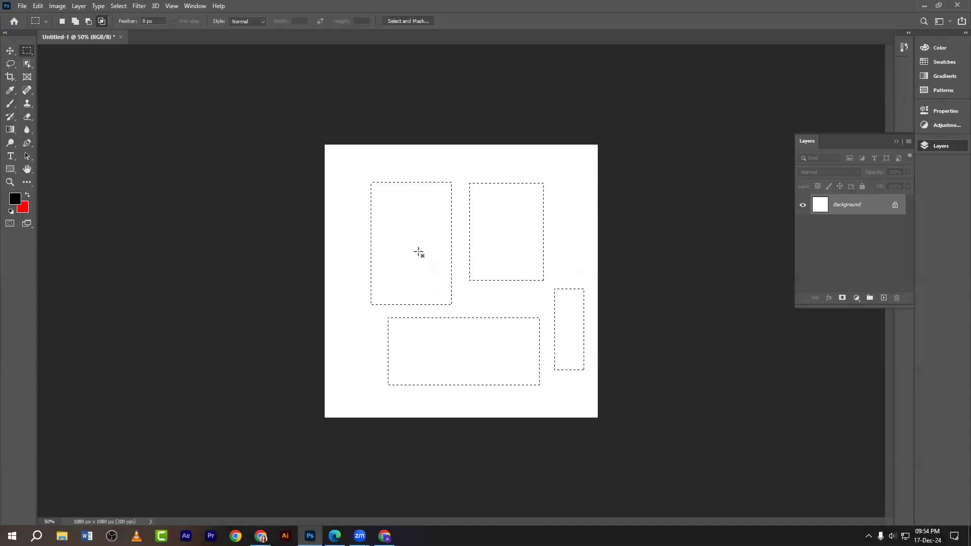
drag(418, 251, 573, 331)
click(9, 50)
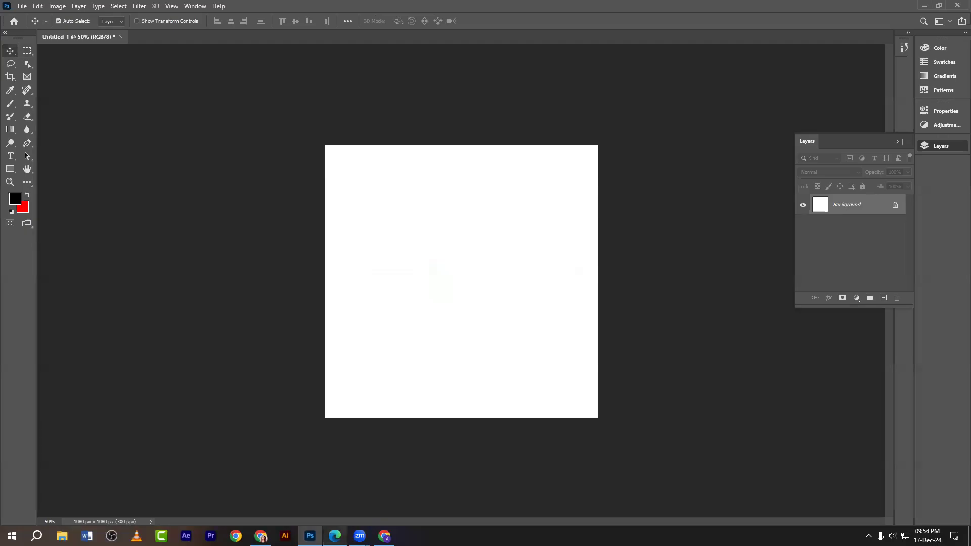
- Check the Class 2 selection topics in the course PDF in Edge, and return to Photoshop's Rectangular Marquee tool
click(334, 535)
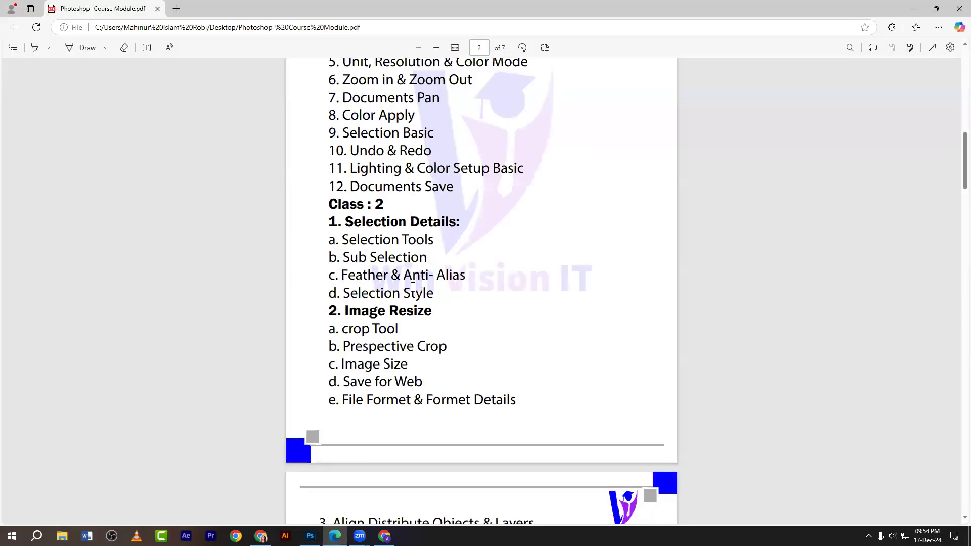
click(310, 536)
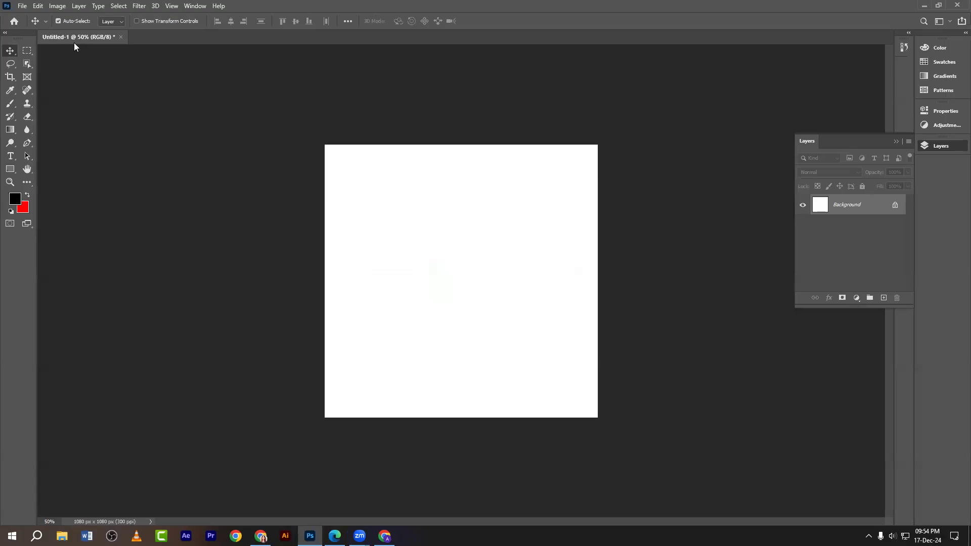
click(30, 47)
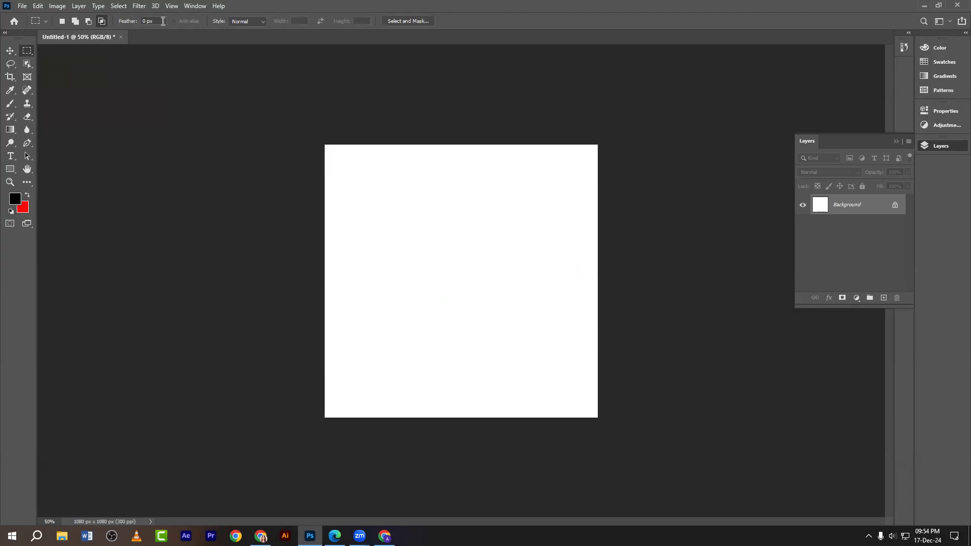
click(10, 50)
click(28, 50)
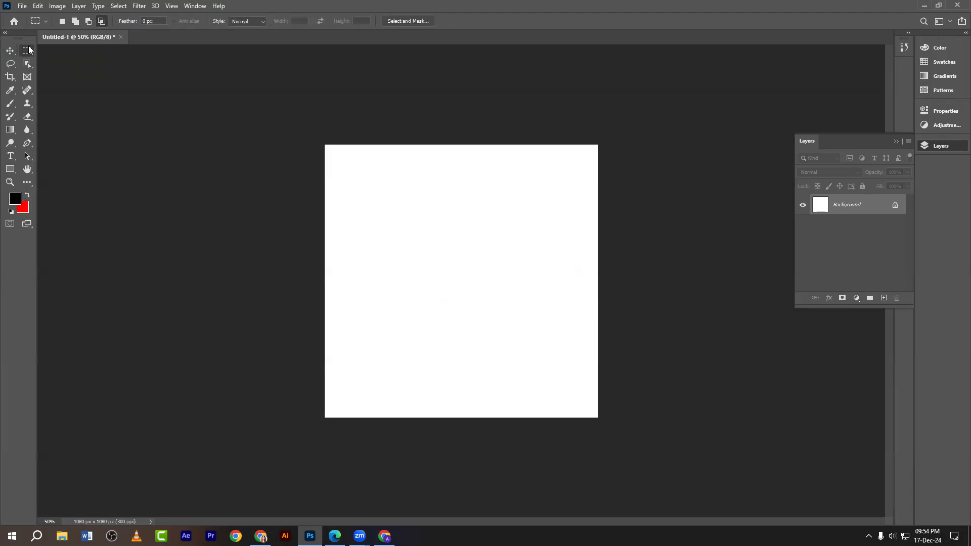
click(61, 21)
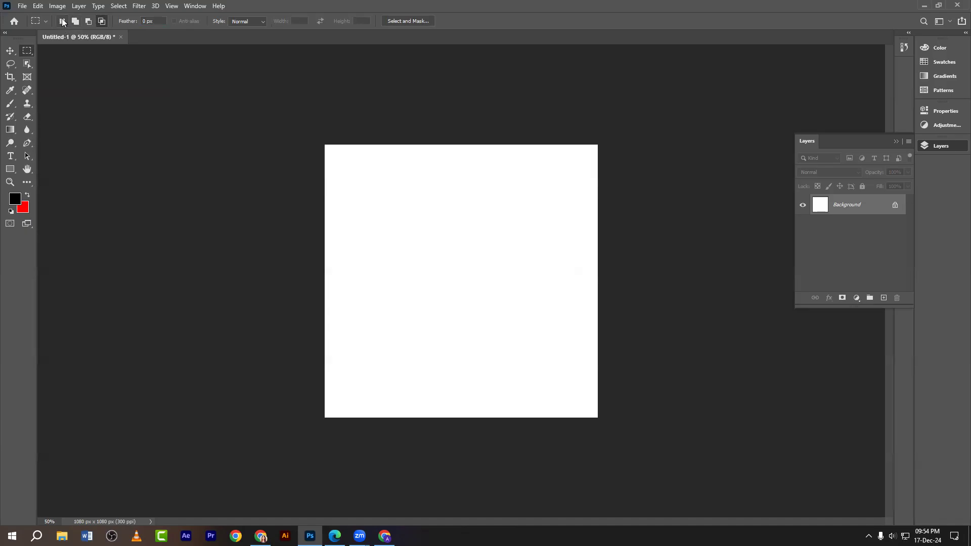
- Draw a circular selection with a 15 px feather in the canvas centre and fill it with black
right_click(27, 49)
click(52, 61)
drag(401, 215, 490, 291)
drag(525, 321, 570, 346)
key(alt+BackSpace)
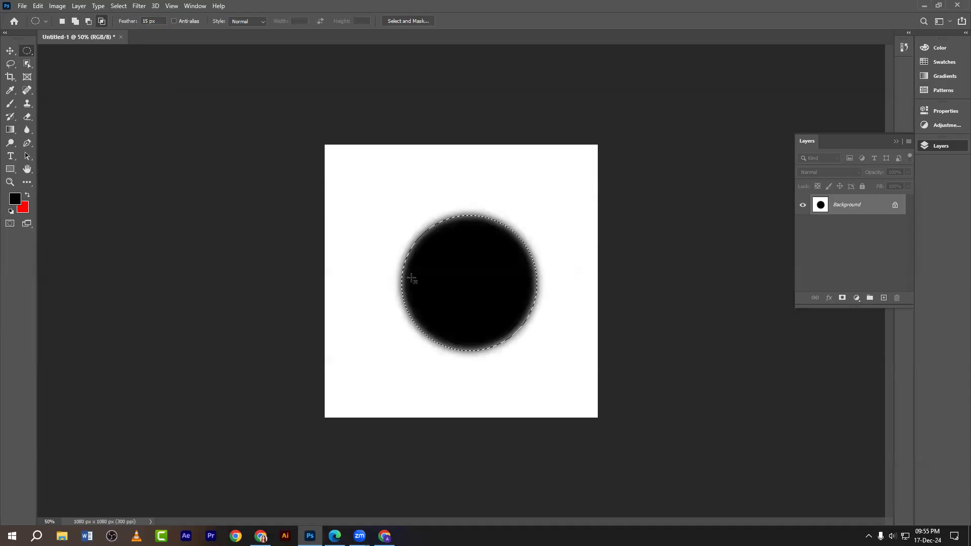
- Set the Elliptical Marquee's feather to 1 px, and undo the feathered black circle and its selection
click(160, 21)
text(1)
key(Return)
click(10, 51)
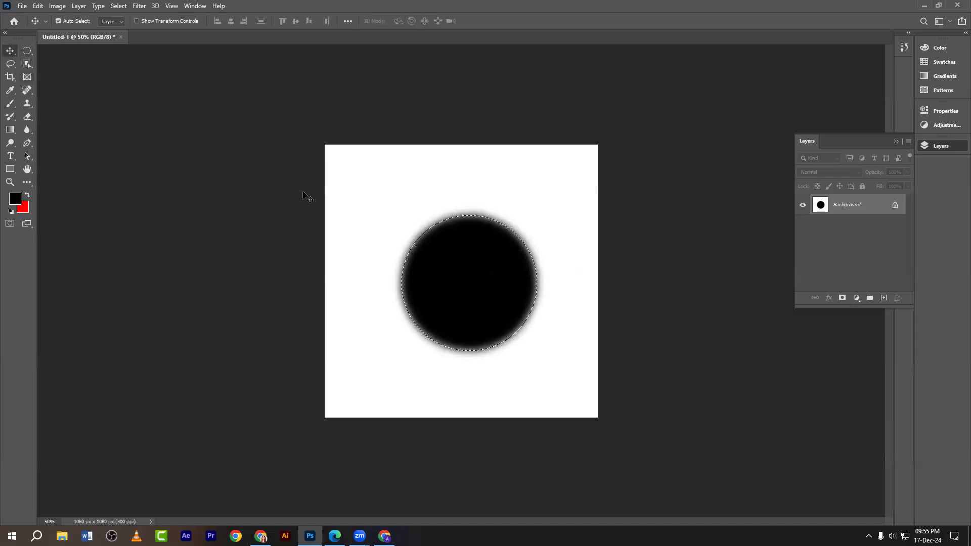
key(ctrl+d)
key(ctrl+z)
key(ctrl+z)
key(ctrl+z)
key(ctrl+z)
- Draw a circle in the canvas's upper left with the Elliptical Marquee at 0 px feather in New selection mode, and fill it with black
click(27, 51)
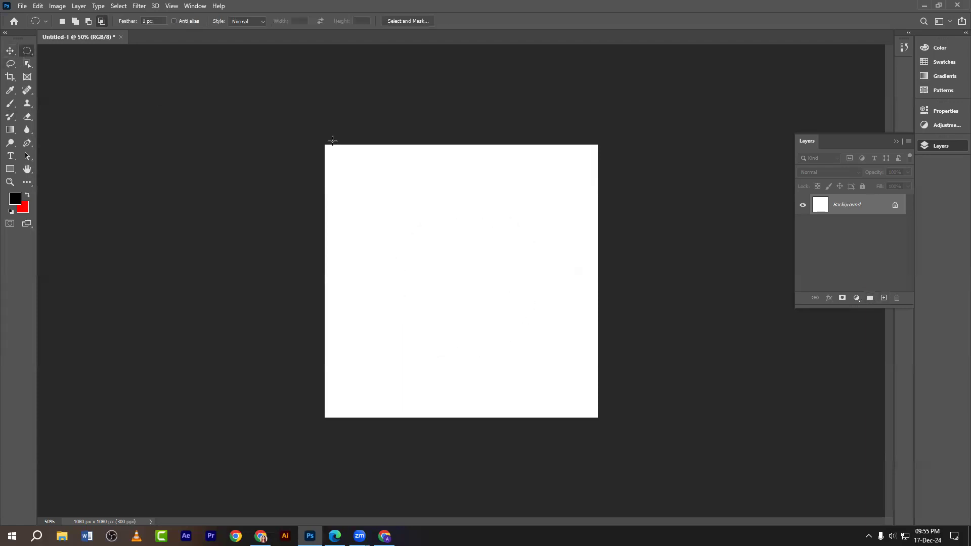
click(127, 25)
click(62, 21)
drag(339, 173, 423, 257)
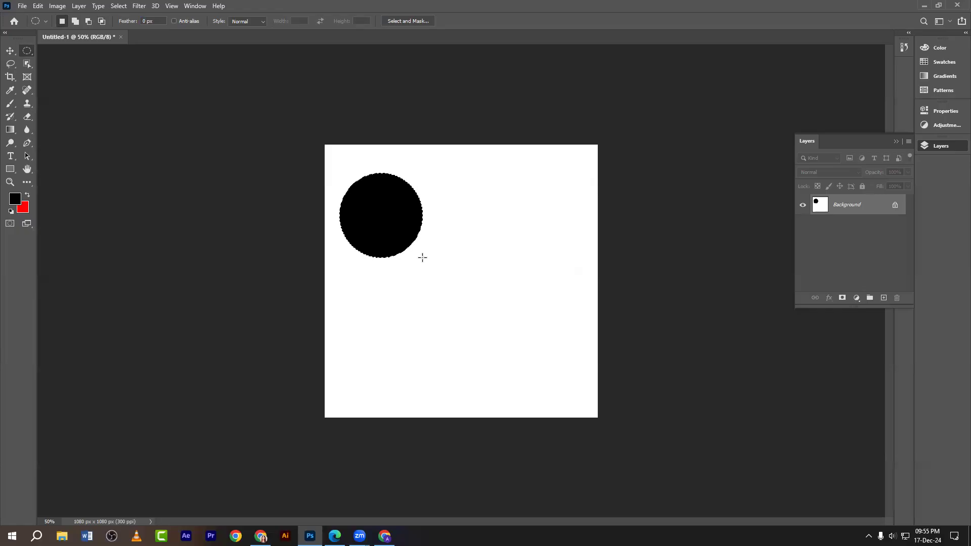
click(10, 51)
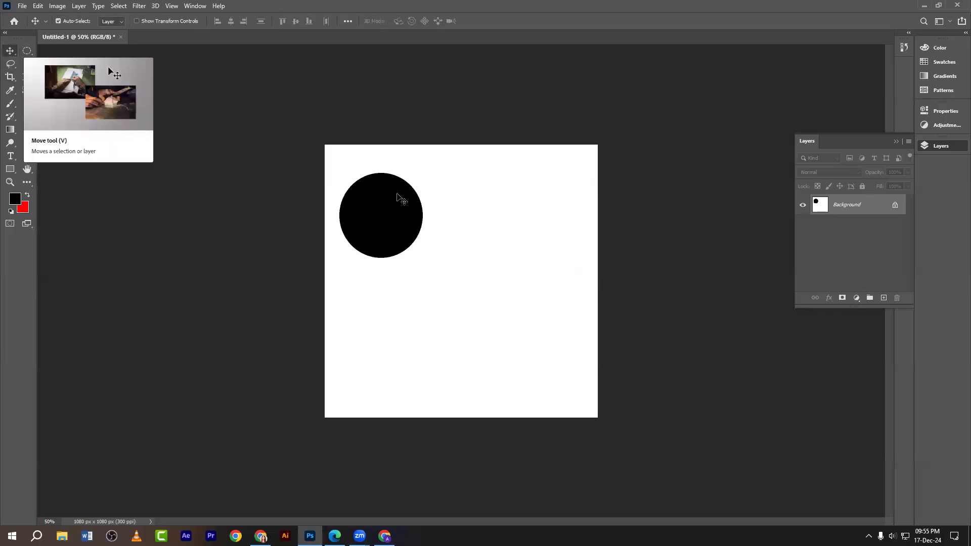
- Try to copy the black circle to its right, and undo both the copy and the circle's black fill
key(ctrl+plus)
key(ctrl+plus)
key(ctrl+plus)
drag(350, 223, 590, 269)
key(ctrl+minus)
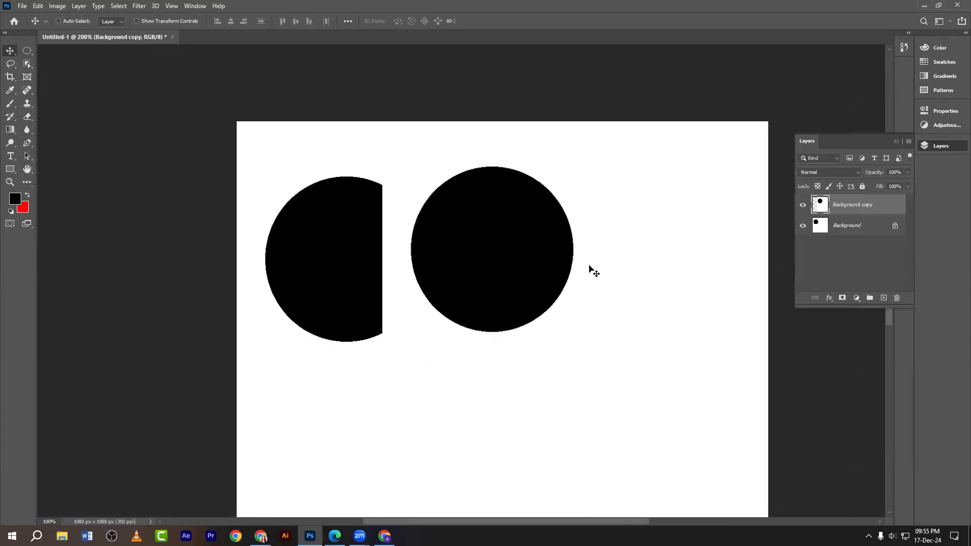
key(ctrl+minus)
key(ctrl+z)
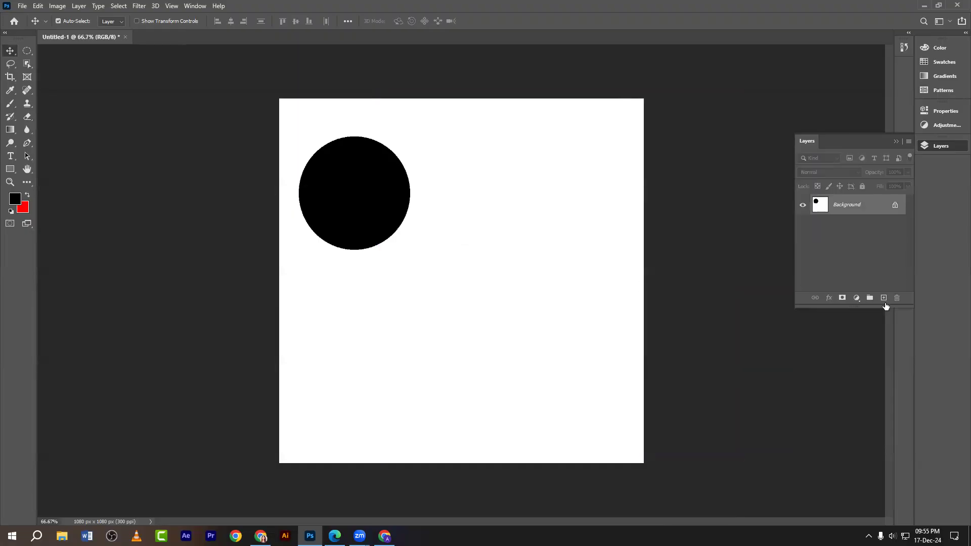
key(ctrl+z)
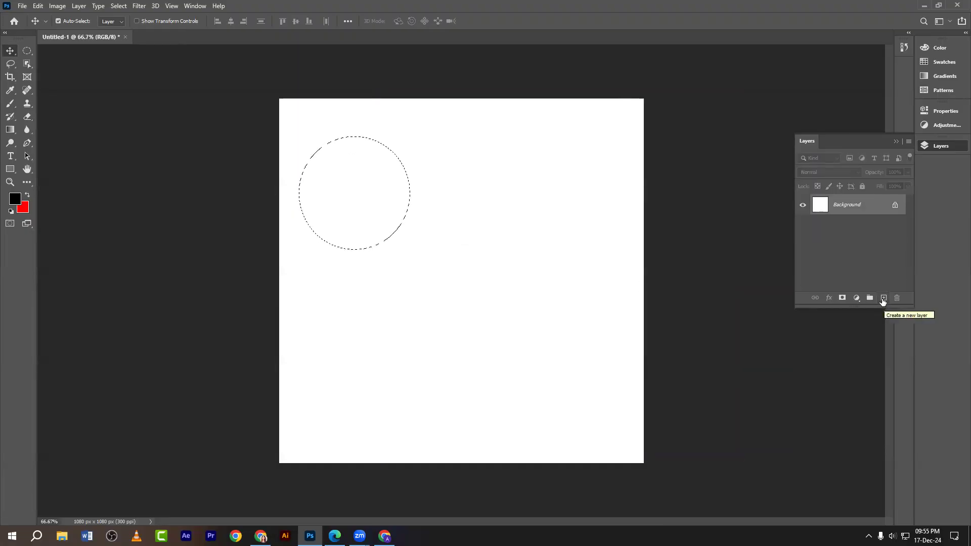
- On a new layer, fill the circular selection and a second circle to its right with black, and deselect
click(884, 299)
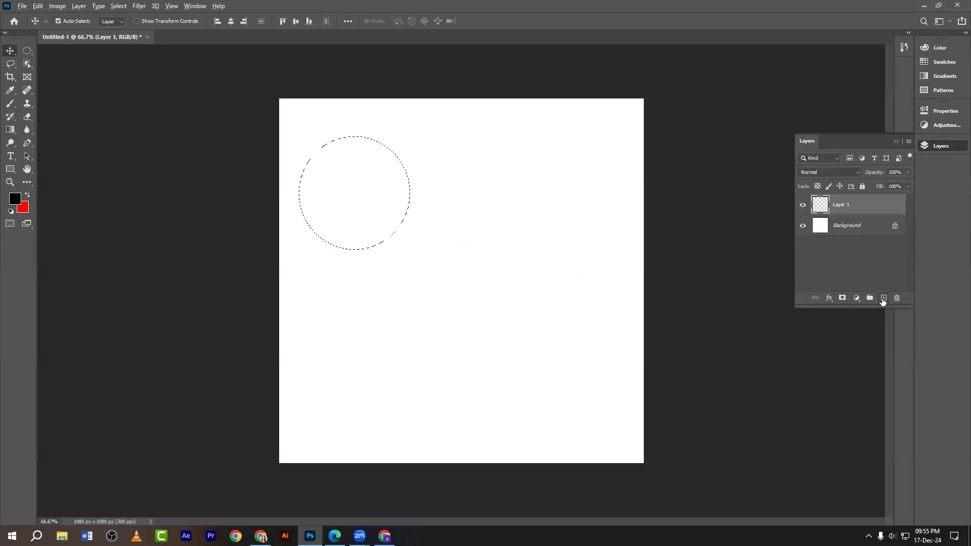
key(alt+BackSpace)
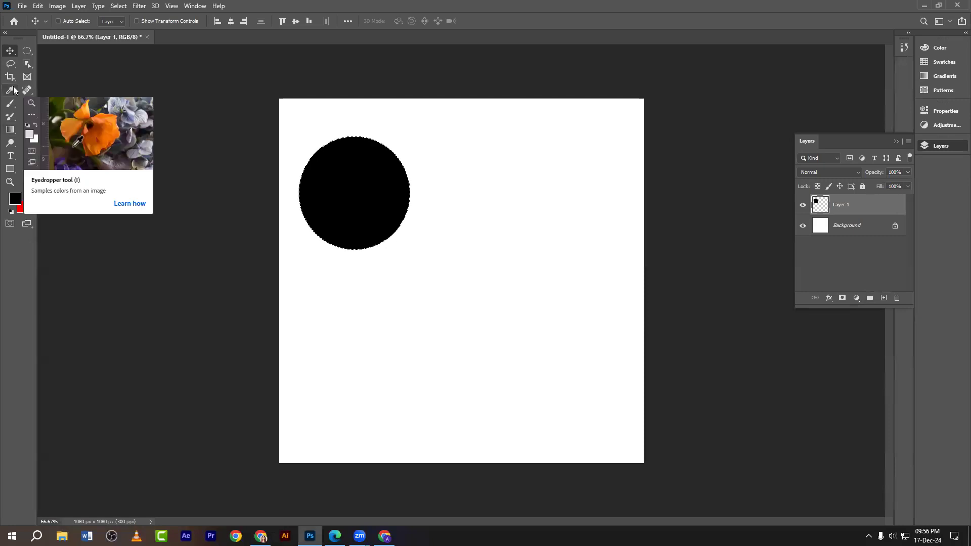
click(27, 50)
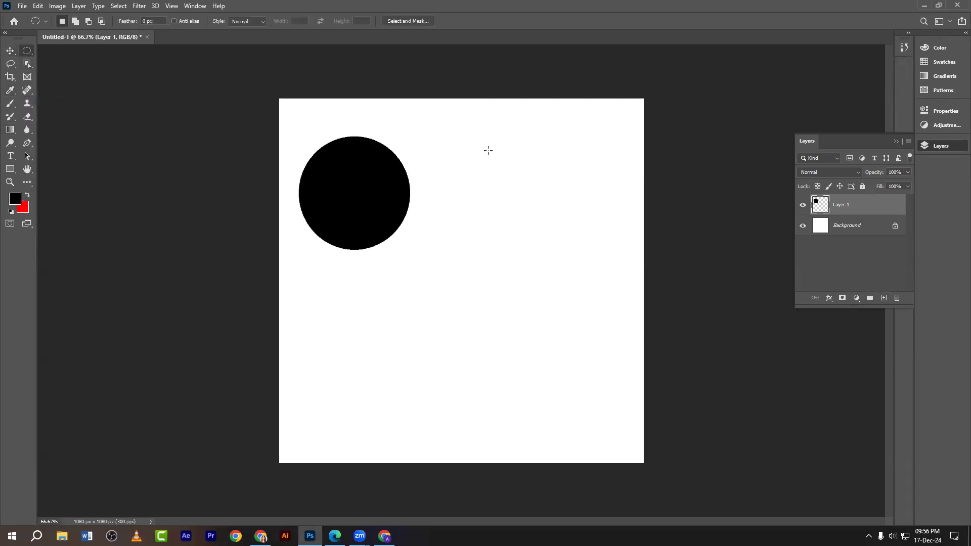
drag(444, 145, 556, 254)
key(alt+BackSpace)
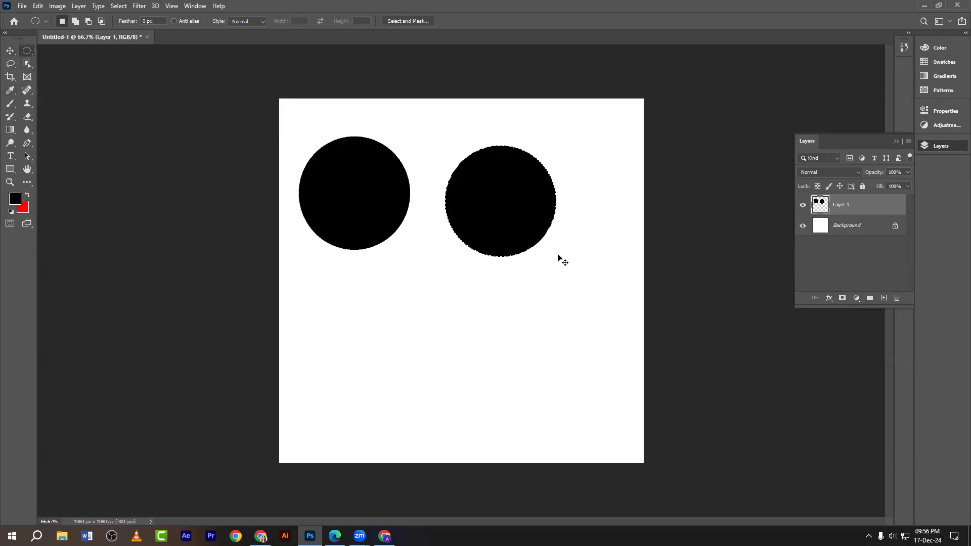
key(ctrl+d)
click(10, 50)
- Examine the edges of the two black circles at magnifications up to 400%
key(ctrl+plus)
key(ctrl+plus)
key(ctrl+plus)
key(ctrl+plus)
drag(267, 245, 322, 221)
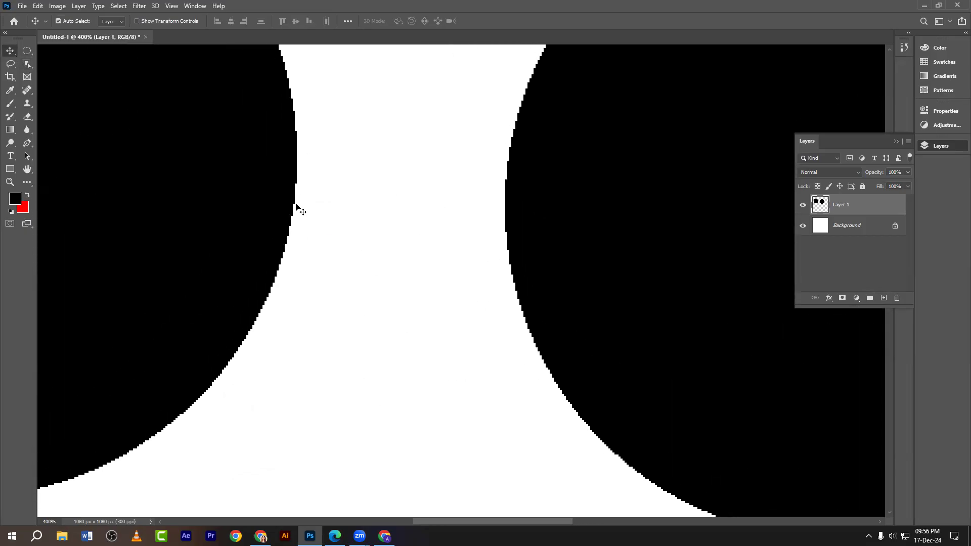
scroll(278, 215, up, 5)
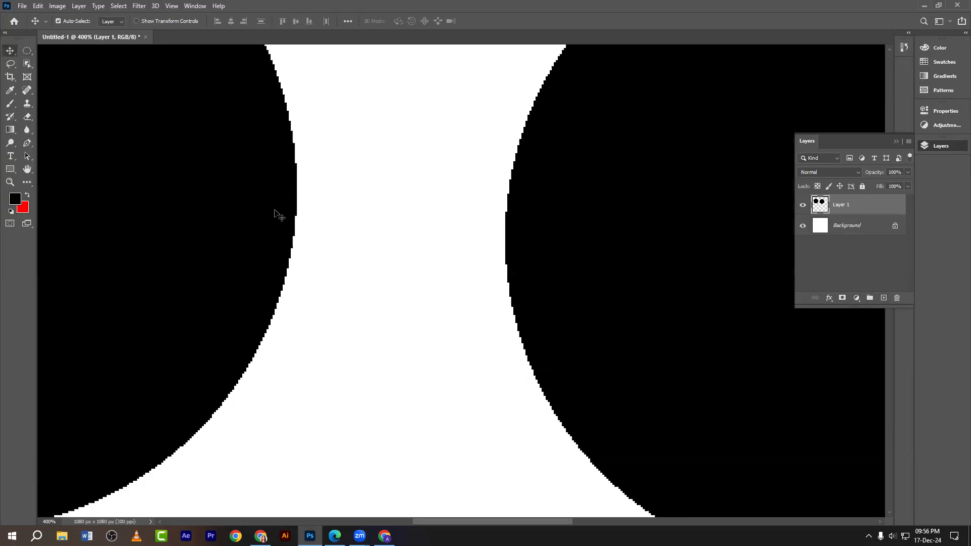
key(ctrl+minus)
key(ctrl+minus)
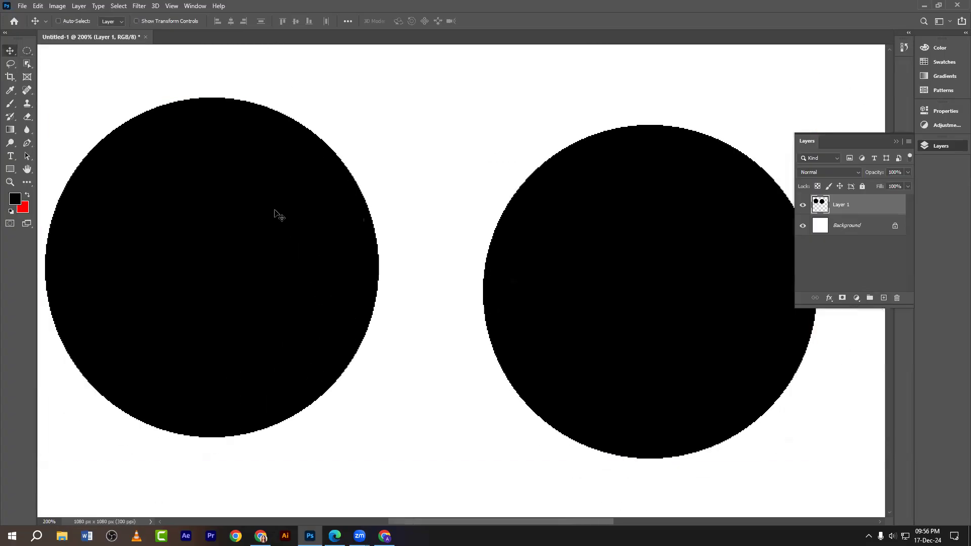
scroll(347, 205, down, 6)
key(ctrl+minus)
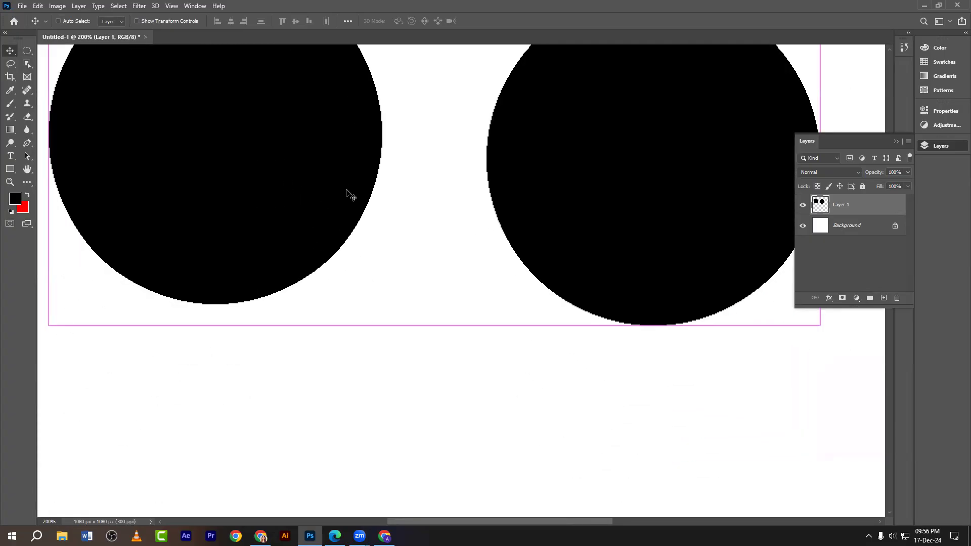
drag(416, 265, 383, 175)
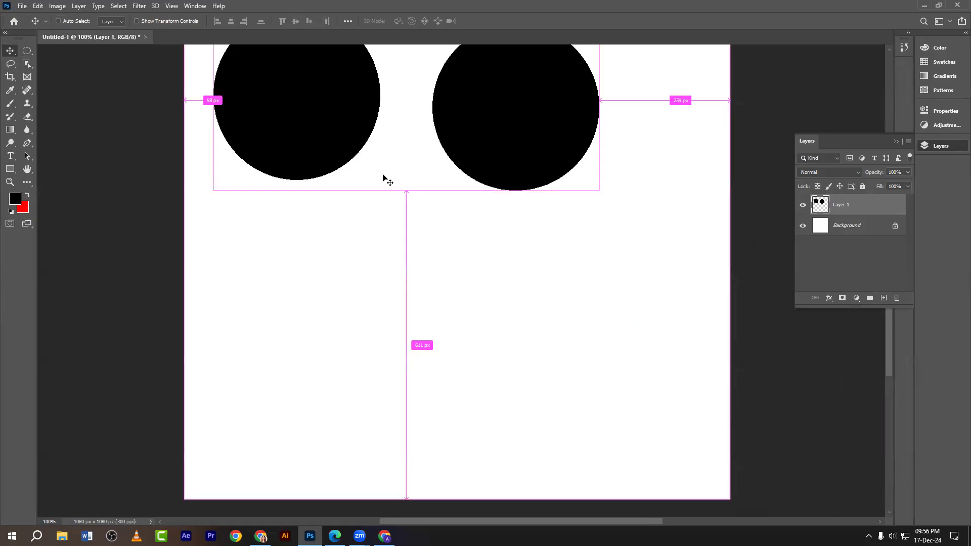
key(ctrl+plus)
key(ctrl+plus)
drag(418, 217, 421, 281)
scroll(354, 258, down, 3)
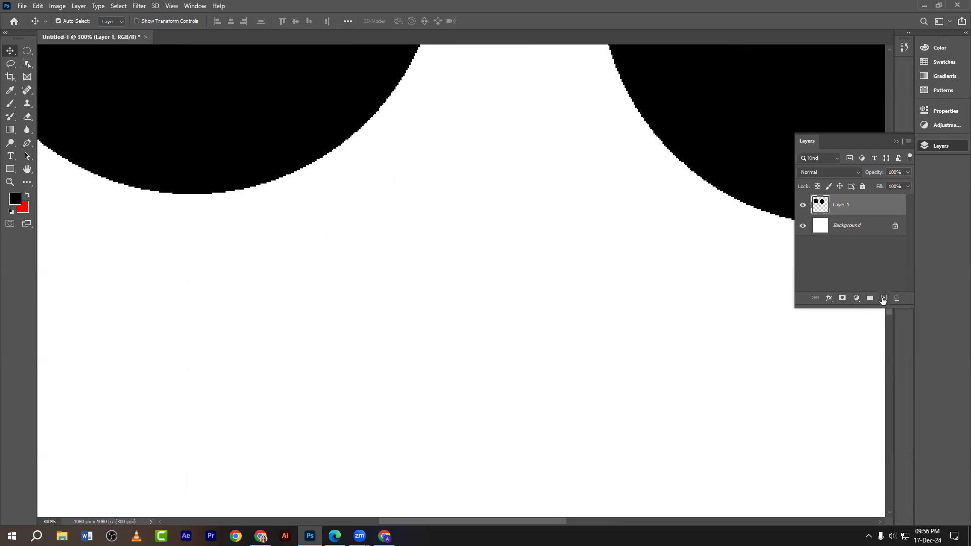
- Create a new empty layer above the circles, and delete the layer holding the two black circles
key(ctrl+shift+alt+n)
click(802, 226)
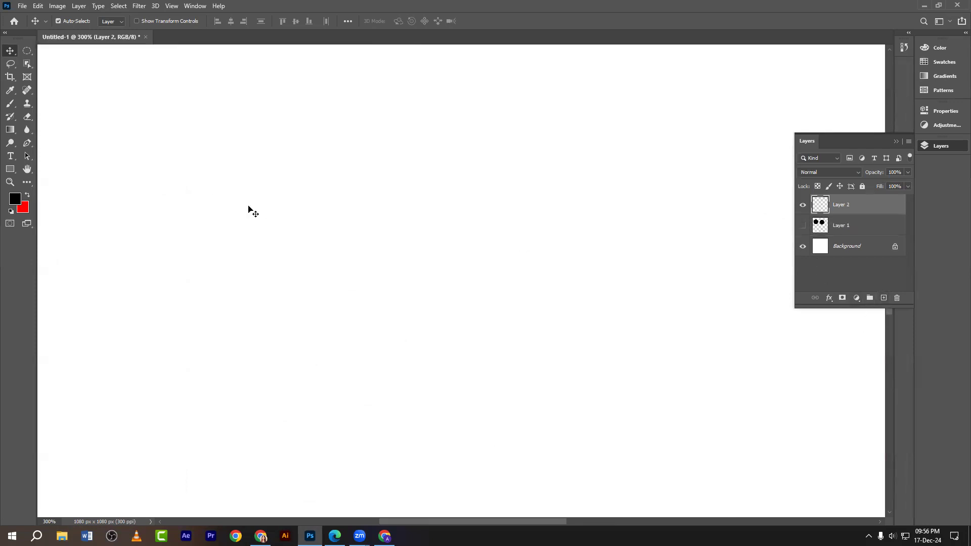
click(849, 230)
key(Delete)
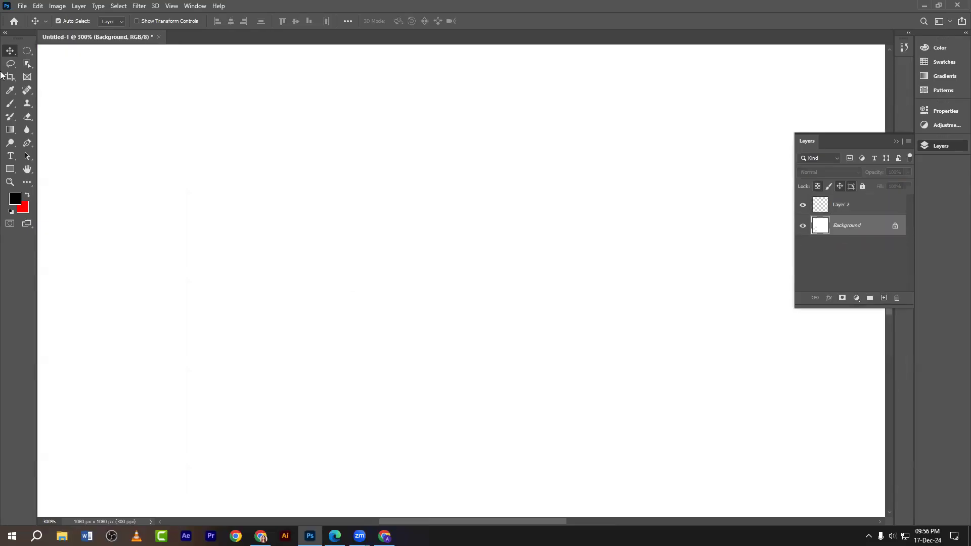
- Draw a circular selection on the Background layer with the Elliptical Marquee and fill it with black
click(26, 51)
drag(168, 133, 349, 314)
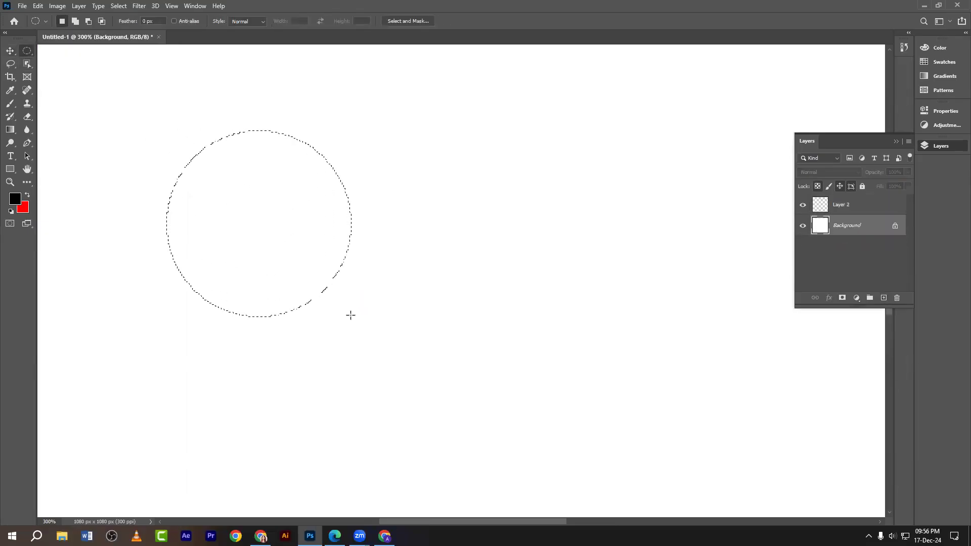
key(alt+BackSpace)
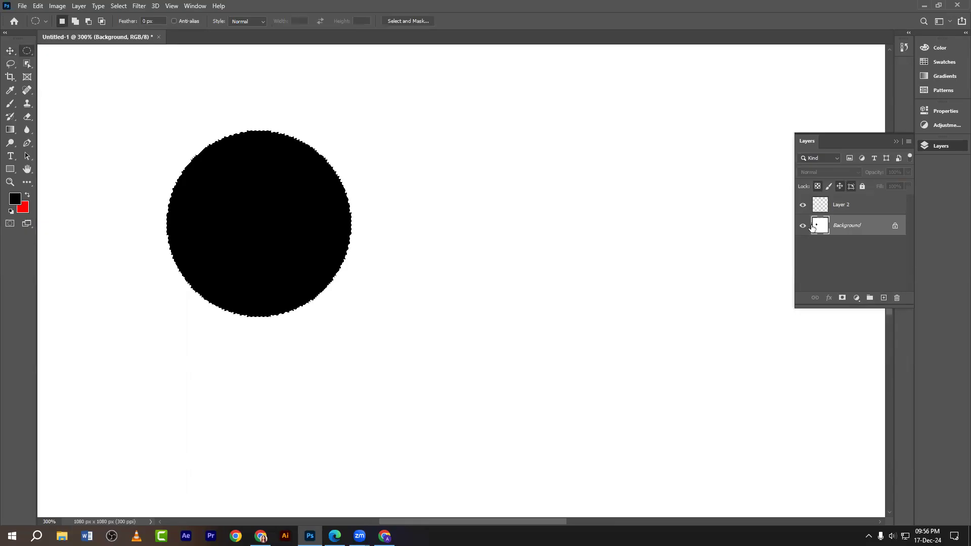
- Undo the black fill on Background, fill the same circular selection with black on Layer 2, and deselect
key(ctrl+z)
click(839, 212)
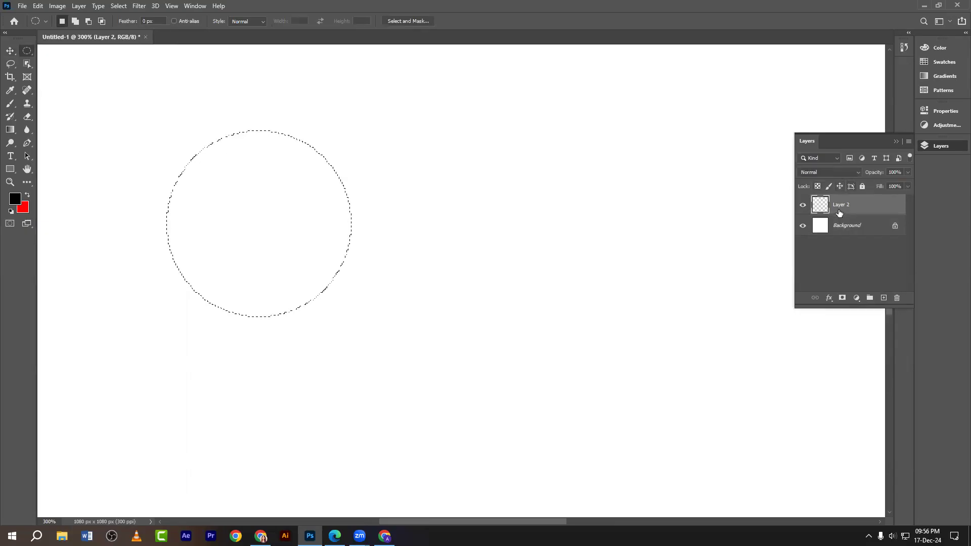
key(alt+BackSpace)
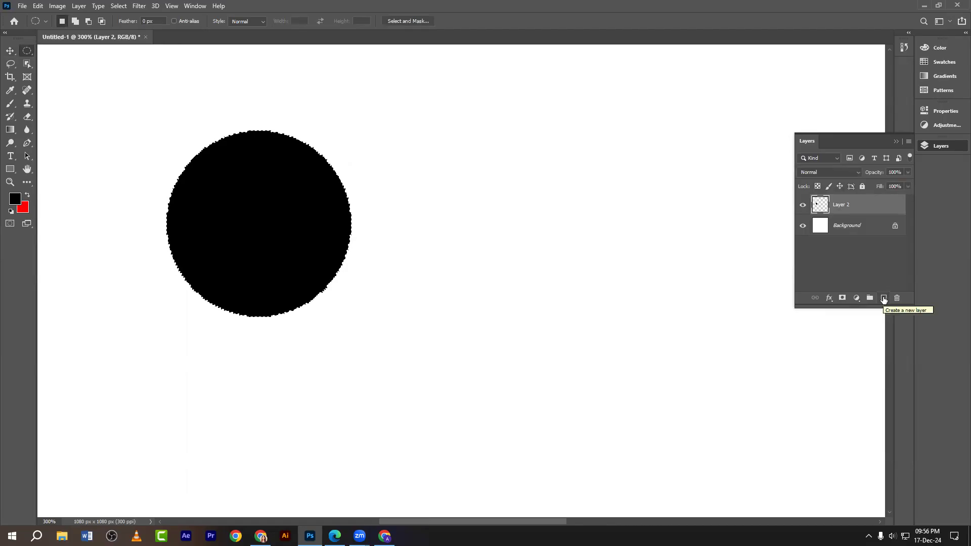
key(ctrl+d)
- On a new layer, draw a second circular selection to the right of the black circle and fill it with black
click(883, 298)
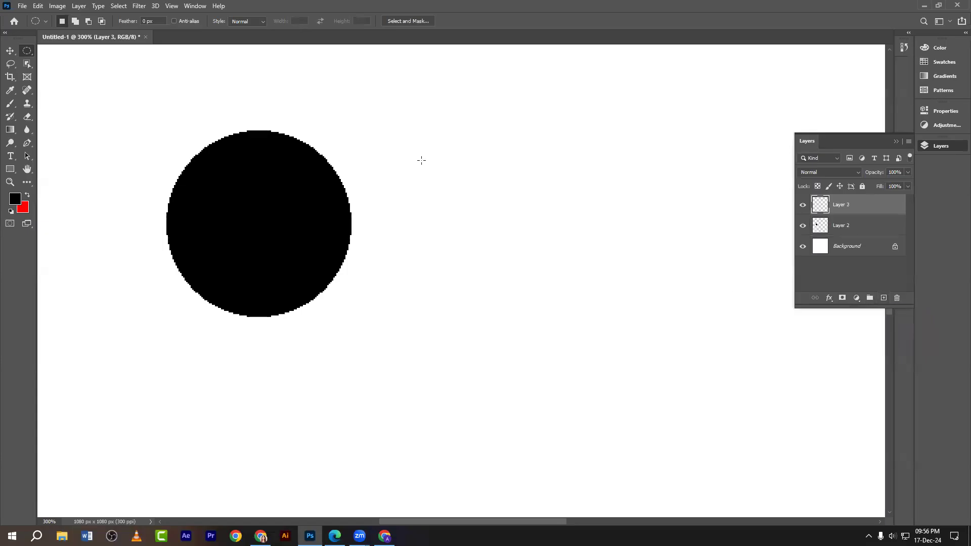
drag(419, 133, 612, 323)
key(alt+BackSpace)
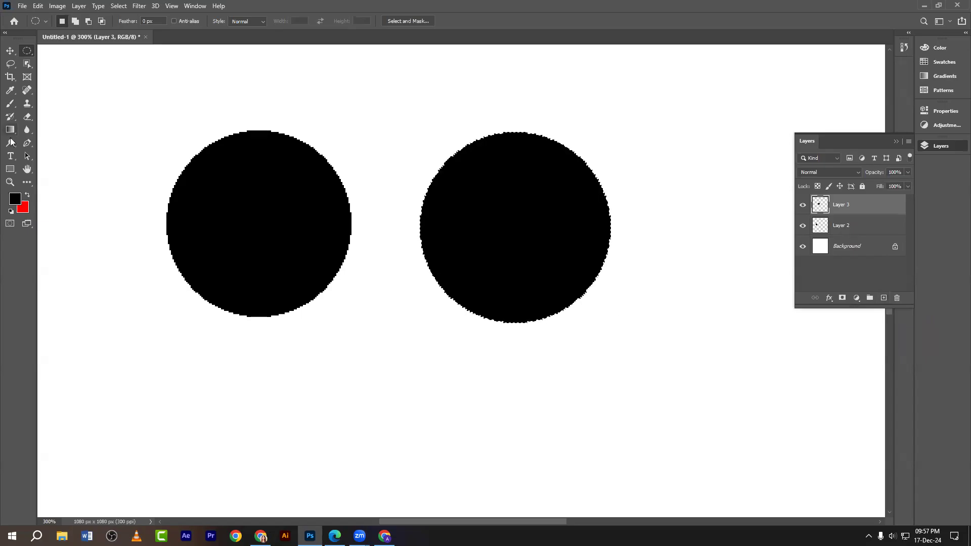
- Hide and show Layer 2, and examine the edges of the two black circles at up to 500% magnification
click(10, 50)
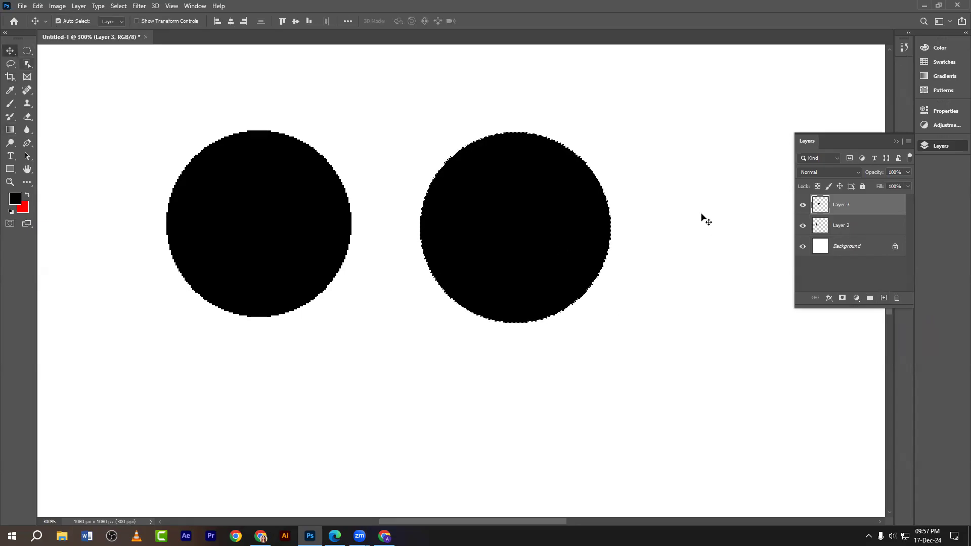
click(802, 225)
click(803, 225)
key(ctrl+plus)
key(ctrl+plus)
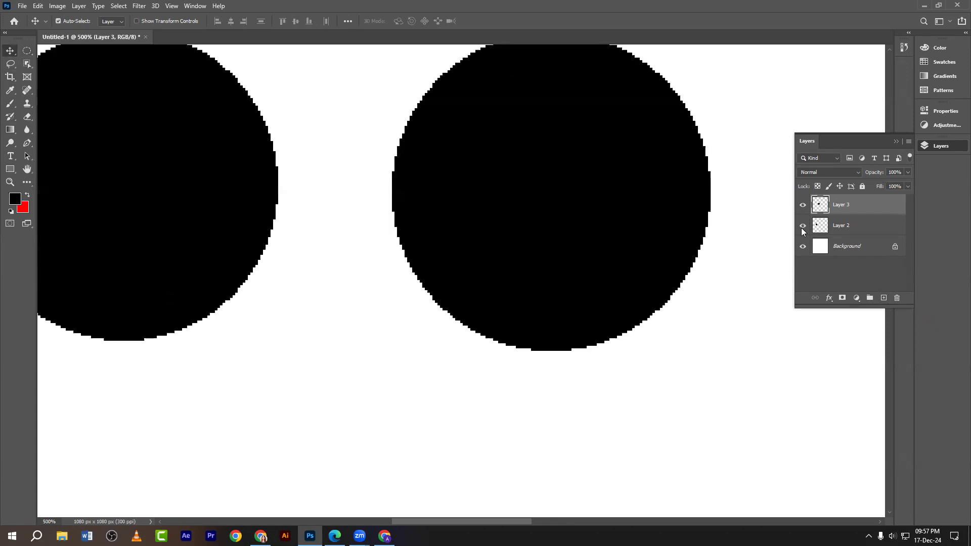
drag(360, 239, 460, 284)
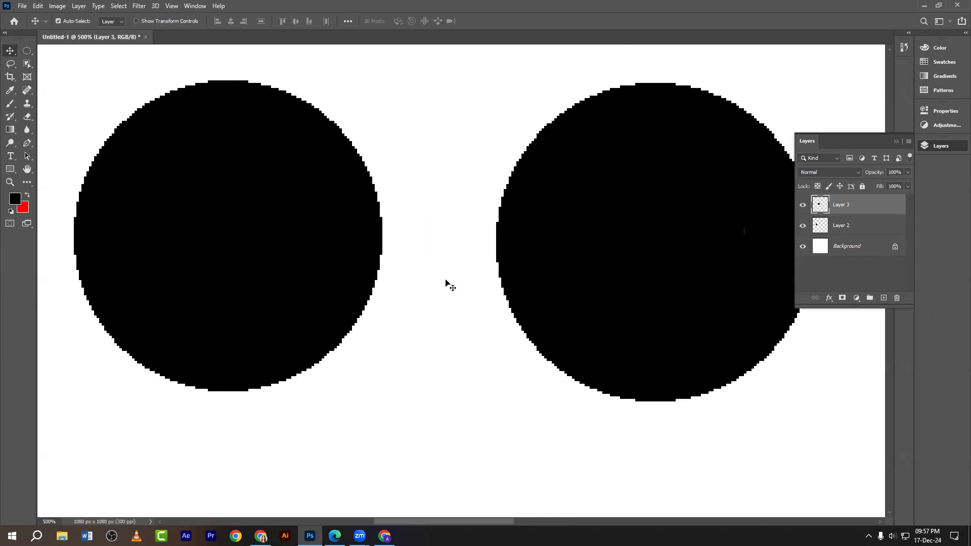
key(ctrl+minus)
drag(468, 288, 413, 241)
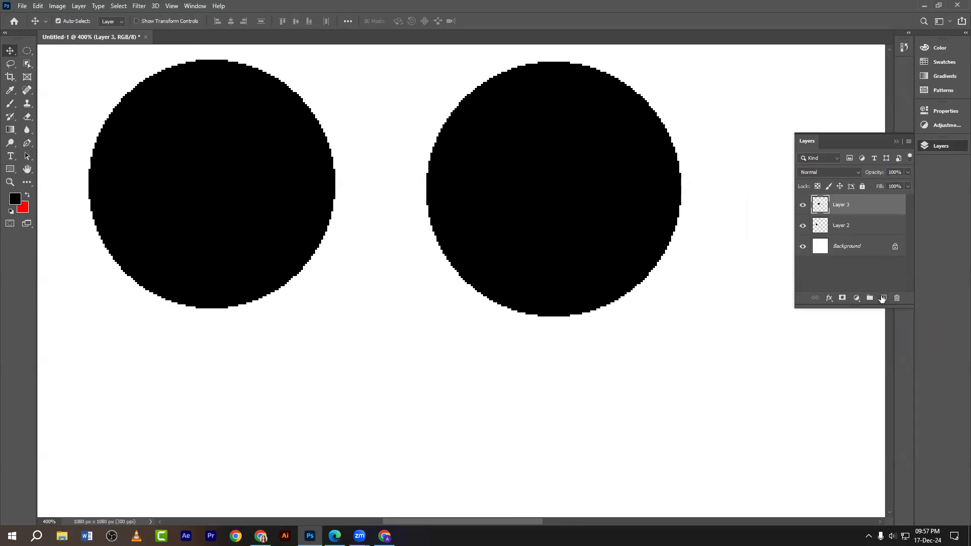
- Create a new layer and draw a circular selection on it below and between the two black circles
click(883, 298)
scroll(506, 324, down, 3)
click(27, 50)
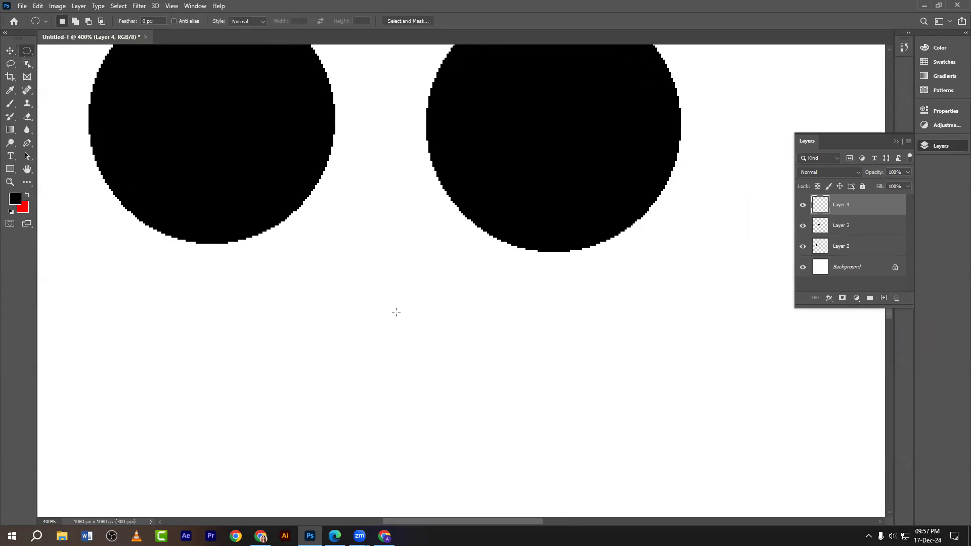
drag(338, 258, 550, 470)
- Mark the Anti-alias option with a red rectangle and an arrow in a screen capture, and discard the capture
key(Print)
drag(47, 1, 479, 179)
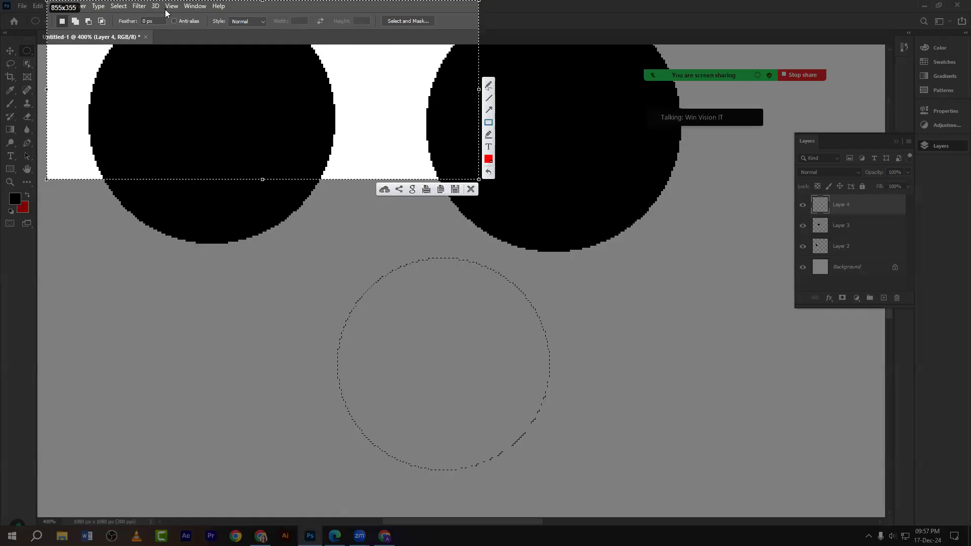
drag(166, 11, 220, 48)
drag(333, 120, 185, 26)
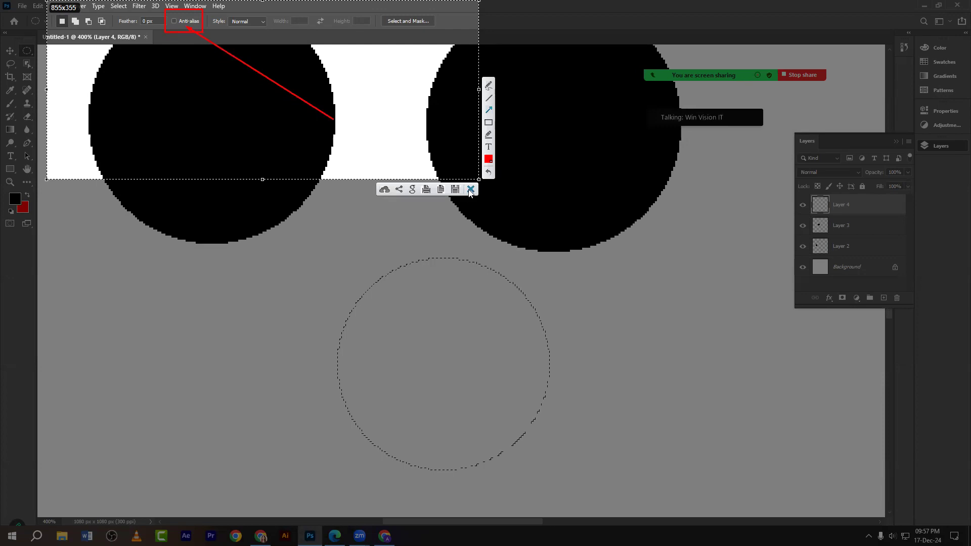
click(470, 189)
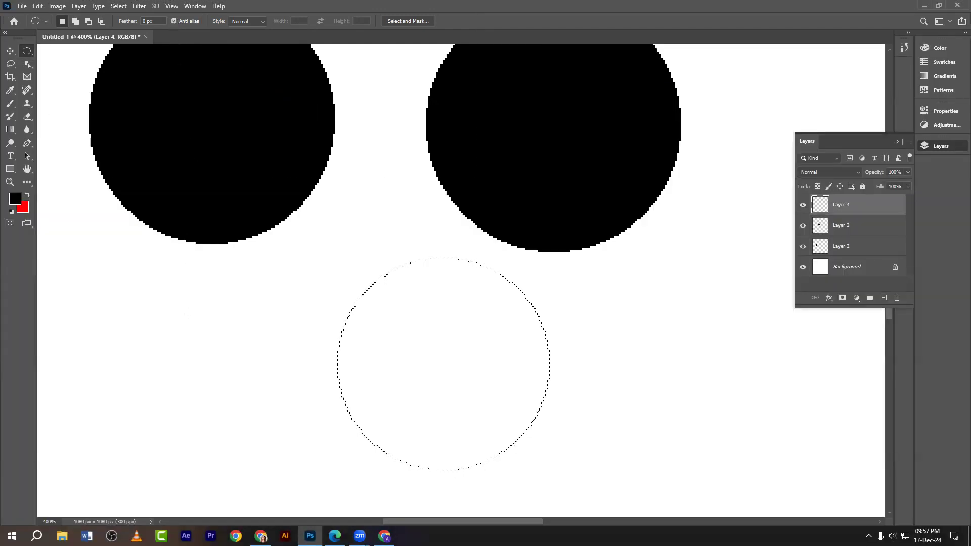
- Turn on Anti-alias, fill the existing circular selection on Layer 4 with black, and deselect
key(alt+BackSpace)
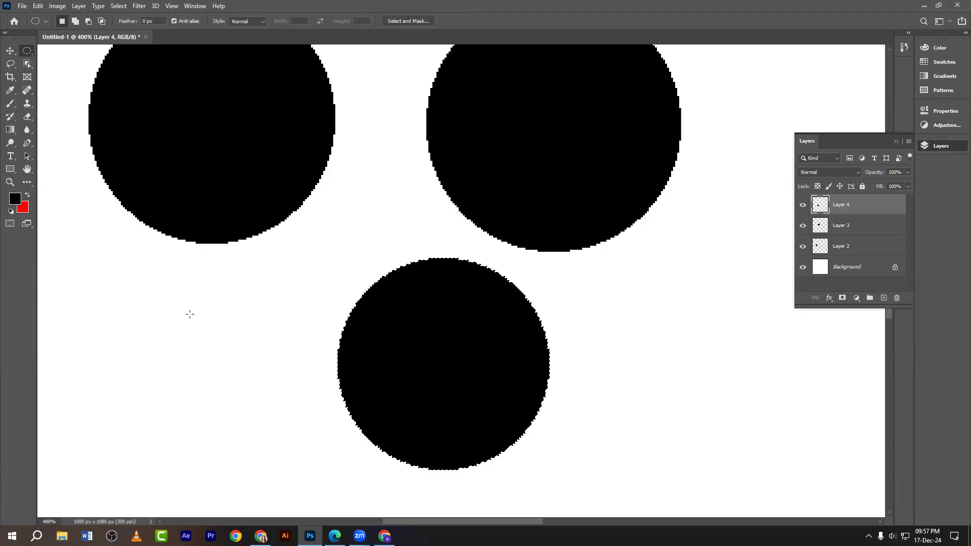
key(ctrl+d)
key(ctrl+minus)
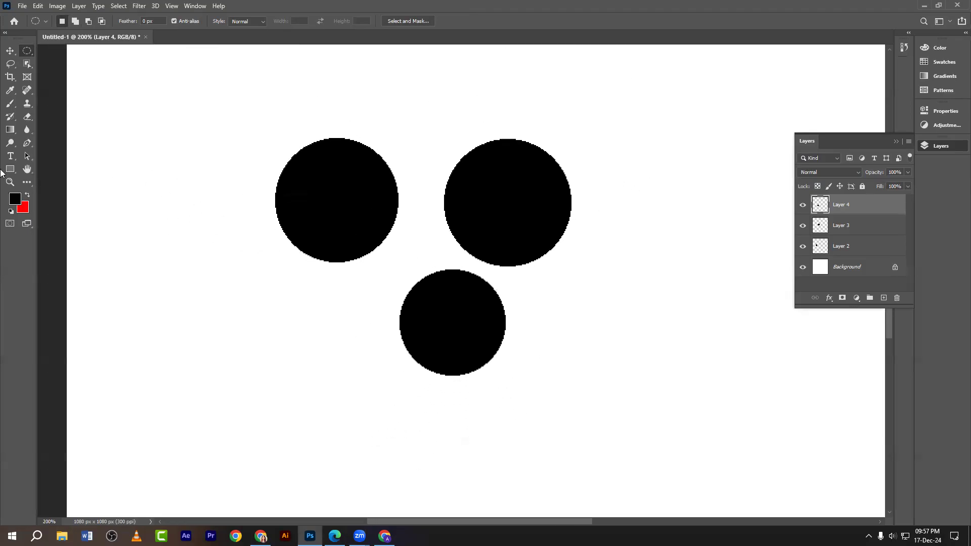
click(10, 52)
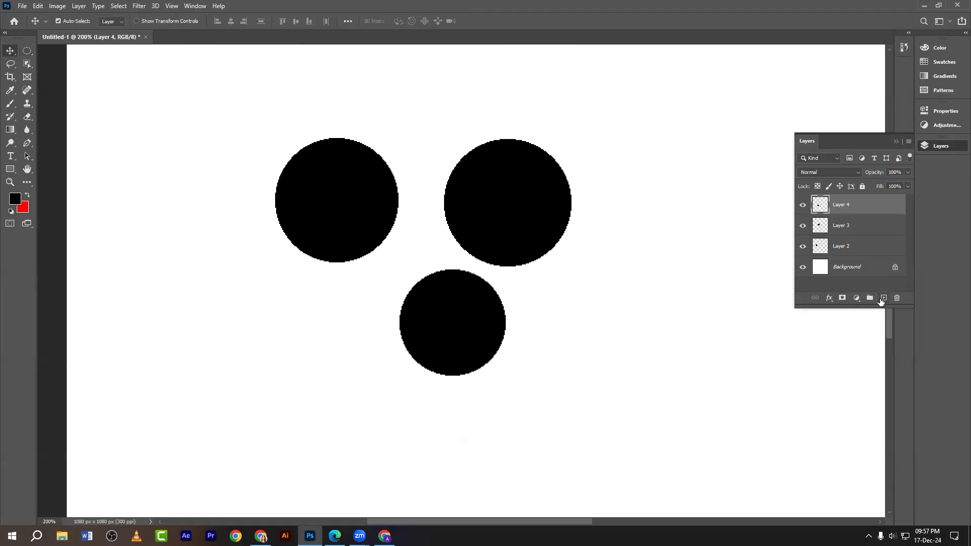
- On a new layer, draw a larger anti-aliased circular selection at the lower left of the other circles, fill it with black, and deselect
click(884, 298)
scroll(734, 326, down, 1)
click(24, 52)
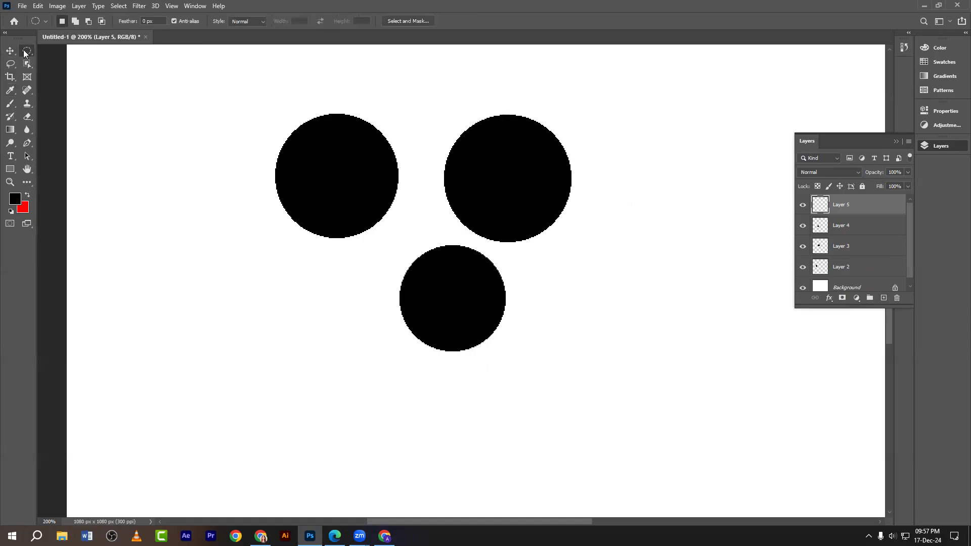
scroll(162, 130, down, 2)
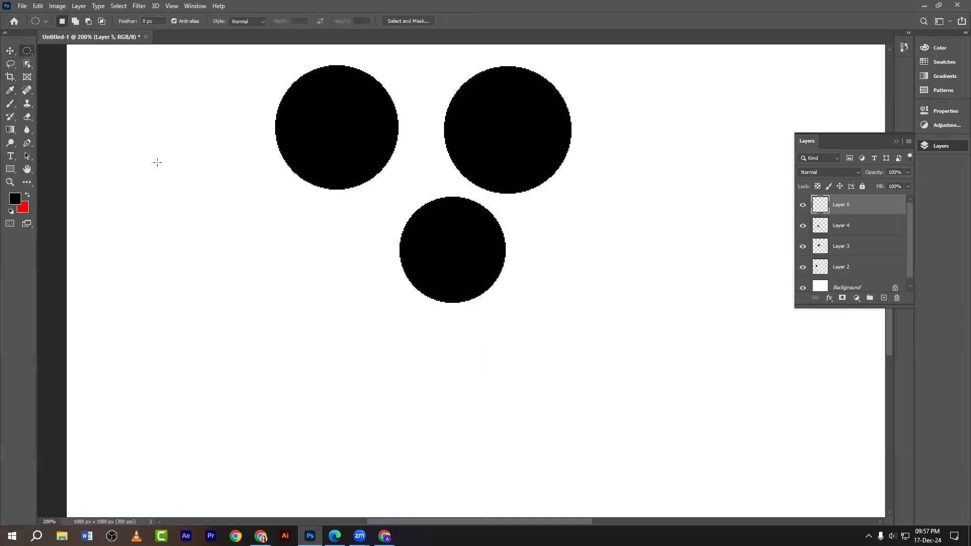
drag(157, 175, 317, 344)
key(alt+BackSpace)
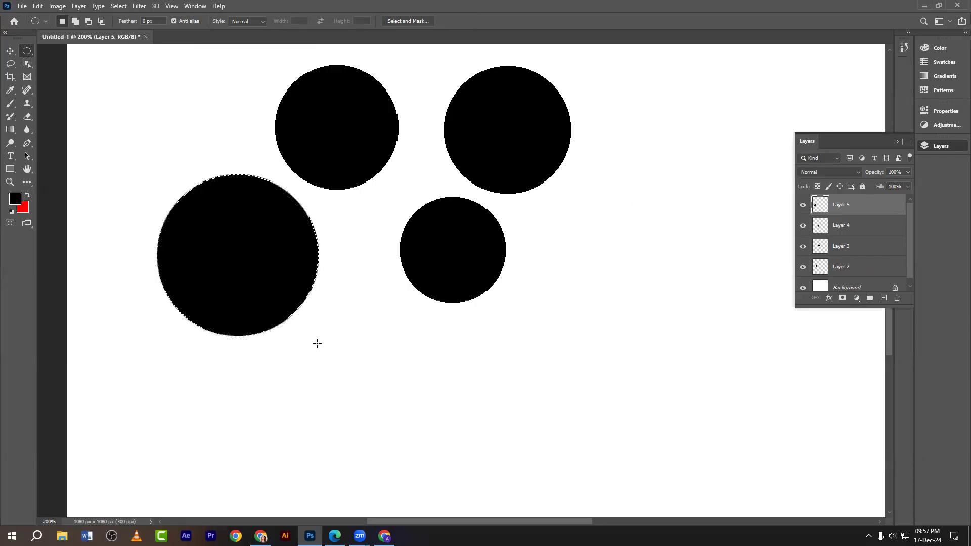
key(ctrl+d)
- Move the large anti-aliased circle closer to the small lower circle and compare their edges at 500% magnification
click(10, 50)
drag(218, 266, 284, 282)
key(ctrl+plus)
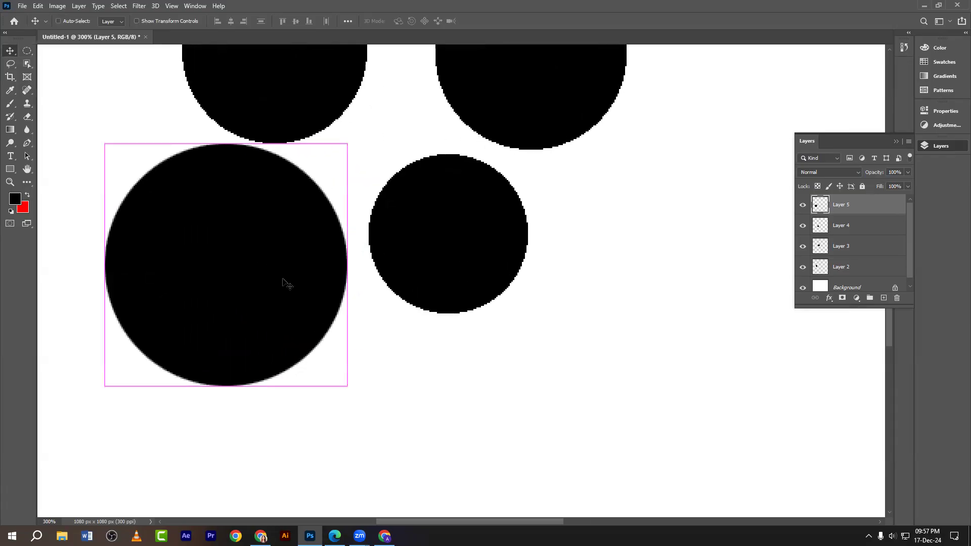
key(ctrl+plus)
key(ctrl+plus)
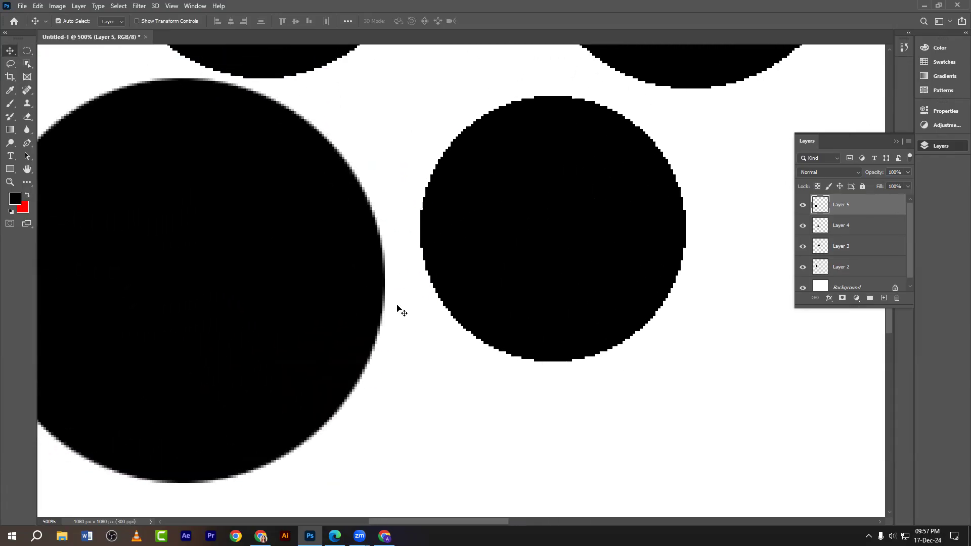
key(ctrl+plus)
key(ctrl+minus)
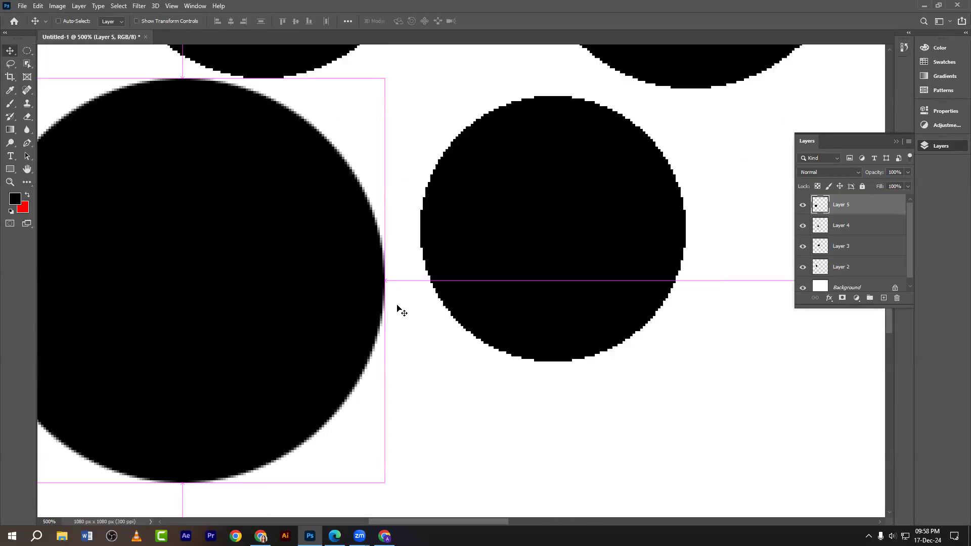
key(ctrl+minus)
- Enlarge the small jagged circle on Layer 4 with Free Transform and place it beside the anti-aliased circle for comparison
drag(303, 250, 298, 277)
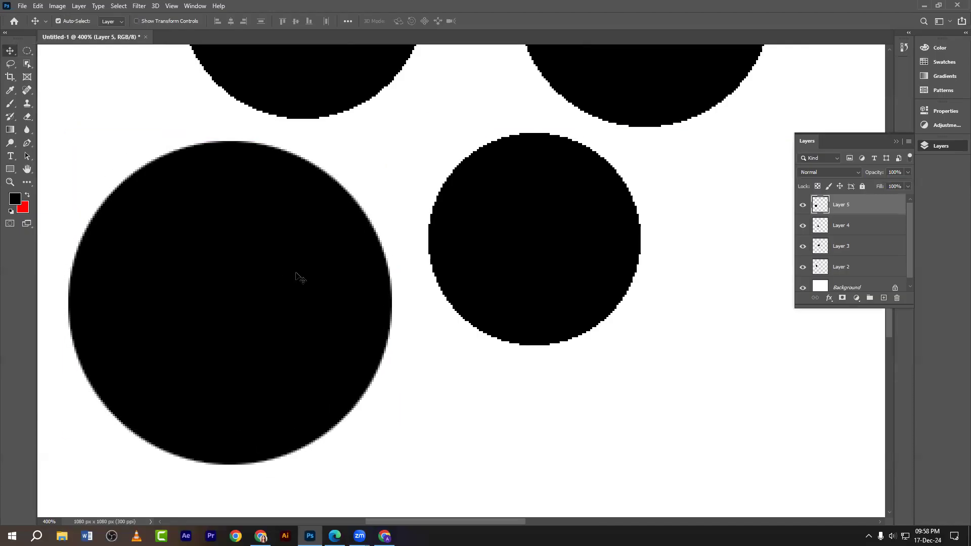
drag(596, 228, 540, 210)
key(ctrl+t)
drag(604, 217, 755, 218)
drag(541, 237, 566, 270)
click(7, 52)
drag(284, 275, 270, 254)
drag(568, 286, 538, 323)
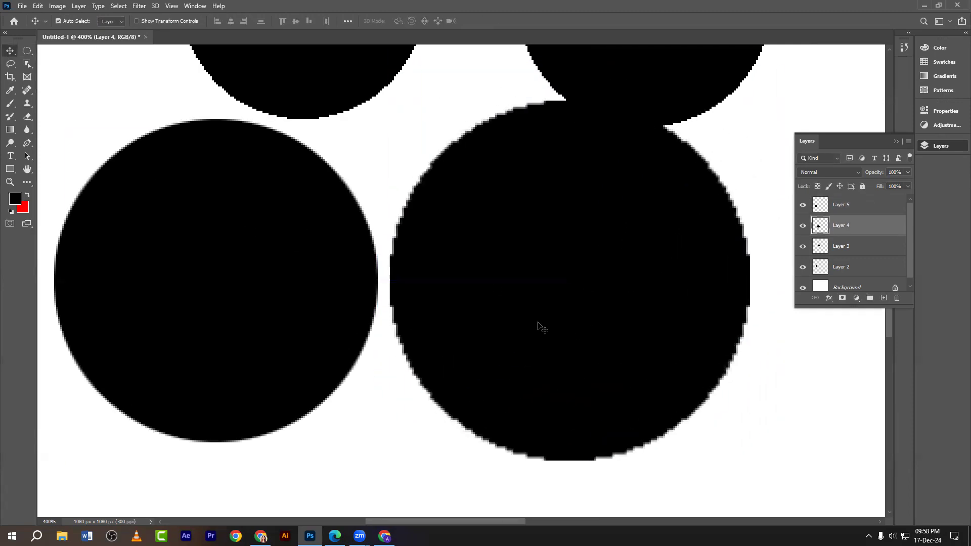
- Undo the transform and moves of the lower circles and the creation of the large anti-aliased circle's layer
key(ctrl+z)
key(ctrl+z)
key(ctrl+z)
key(ctrl+z)
key(ctrl+z)
key(ctrl+z)
key(ctrl+z)
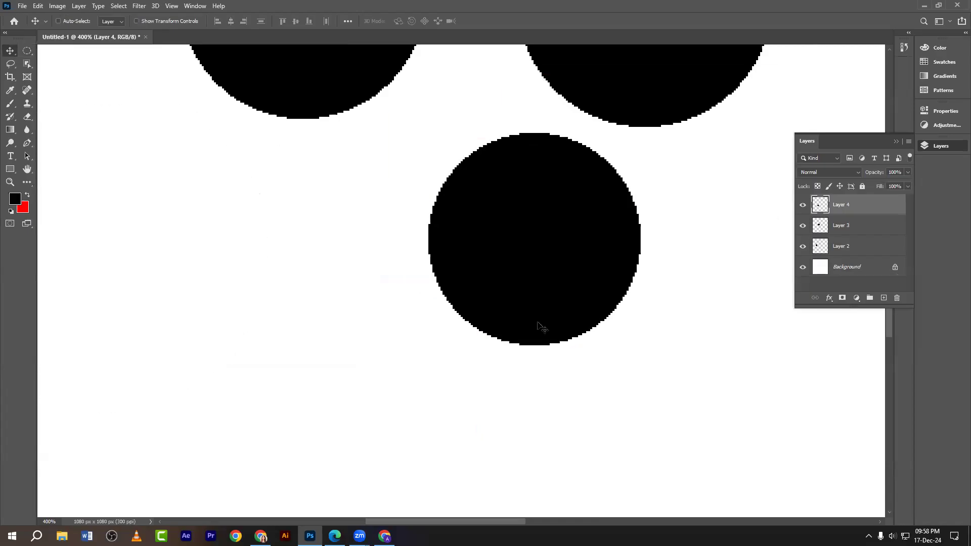
- Check the Class 2 selection topics in the course PDF in Edge, and return to Photoshop
click(334, 536)
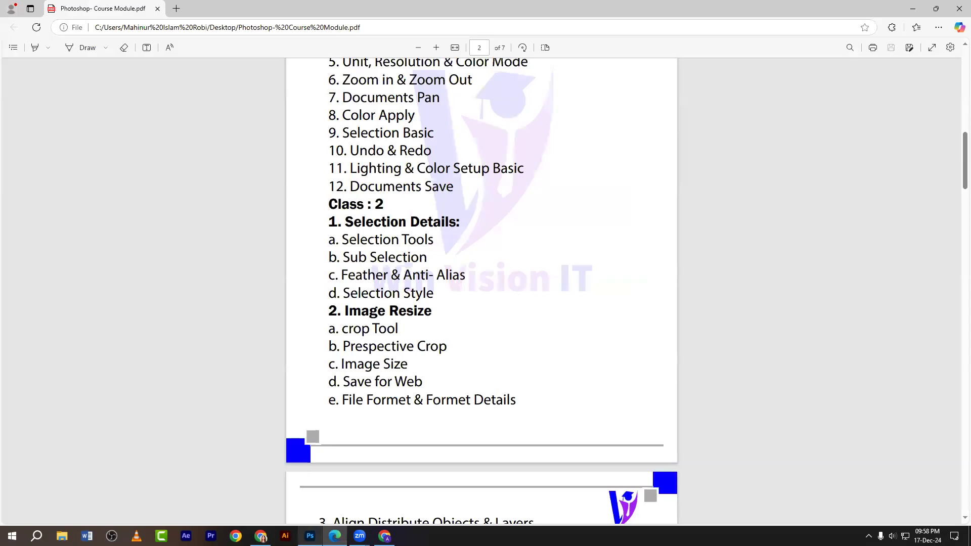
click(310, 536)
- Delete the three layers holding the black circles so that only Background remains
drag(605, 225, 546, 239)
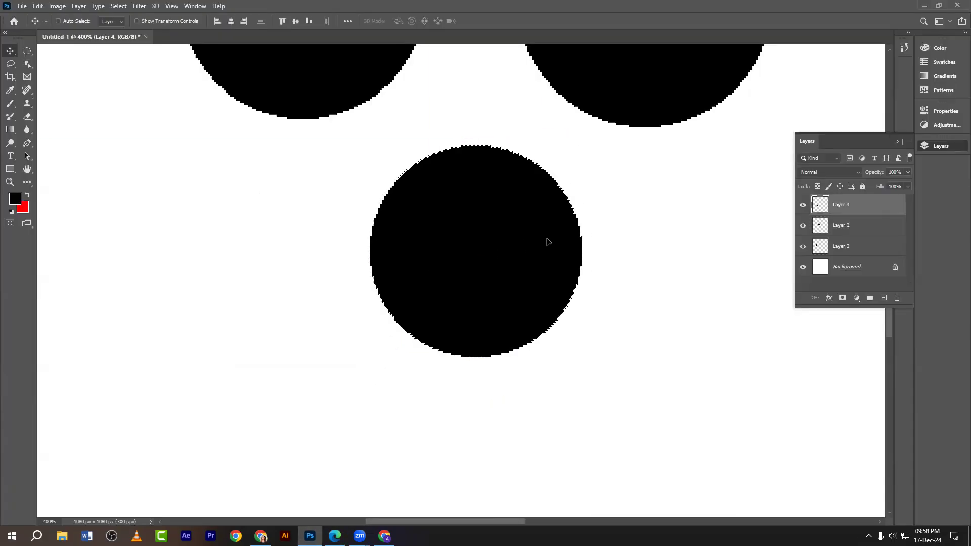
key(ctrl+minus)
scroll(450, 225, up, 3)
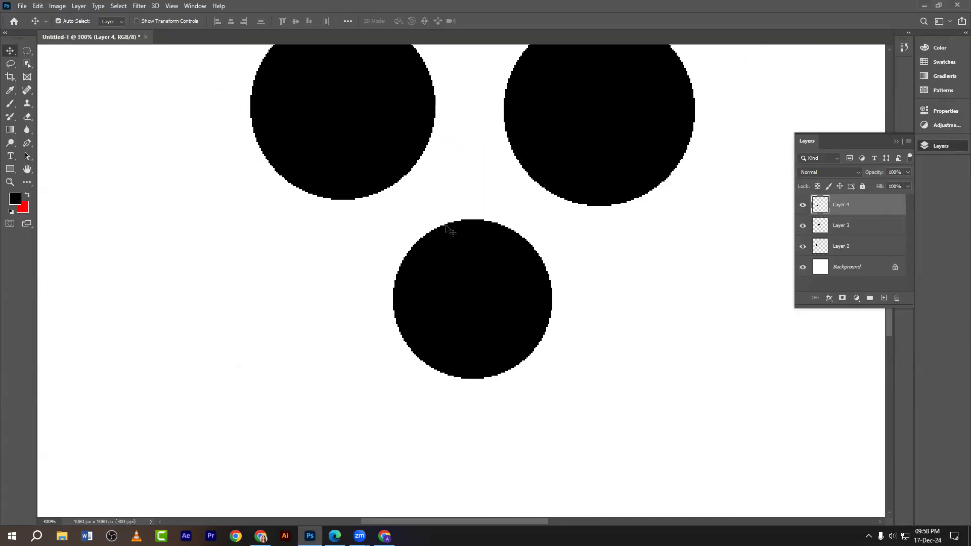
click(368, 178)
key(Delete)
click(491, 356)
key(Delete)
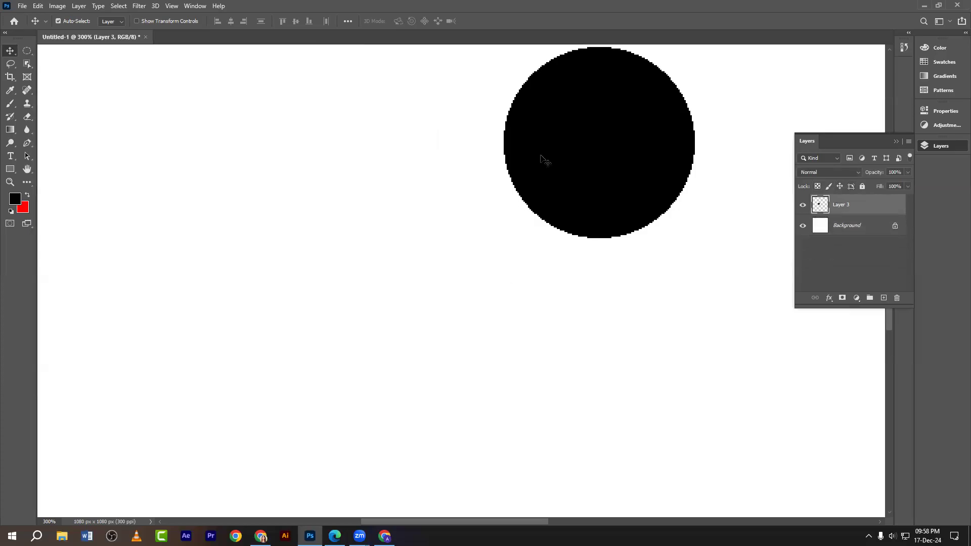
key(Delete)
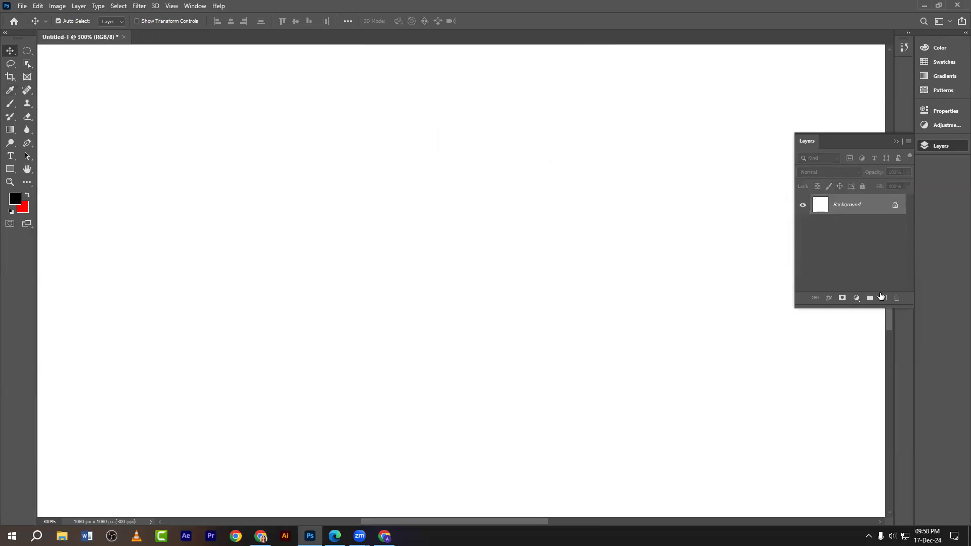
- Lengthen the Layers list downwards, and mark the new-layer control in red in a screen capture that is discarded
drag(879, 307, 870, 355)
key(Print)
drag(733, 95, 945, 419)
drag(873, 331, 892, 364)
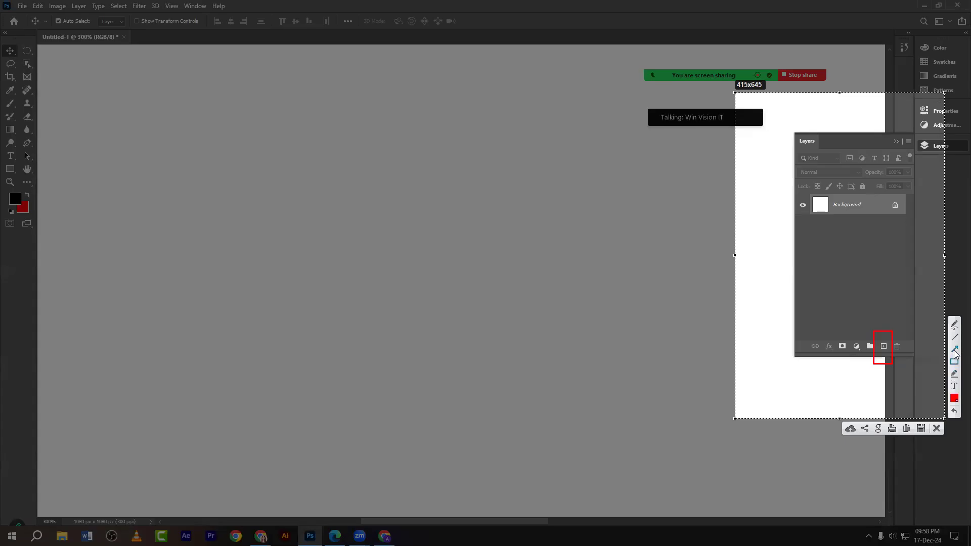
mouse_move(894, 273)
mouse_down()
mouse_move(893, 329)
mouse_move(882, 325)
mouse_up()
click(936, 429)
- Create a new layer, try filling it with background red and foreground black, and undo both fills
click(883, 346)
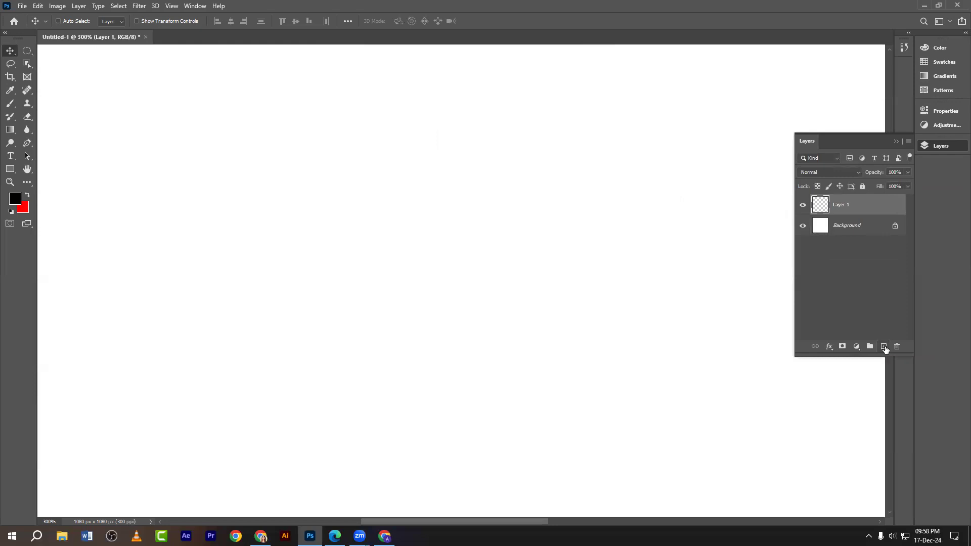
key(ctrl+BackSpace)
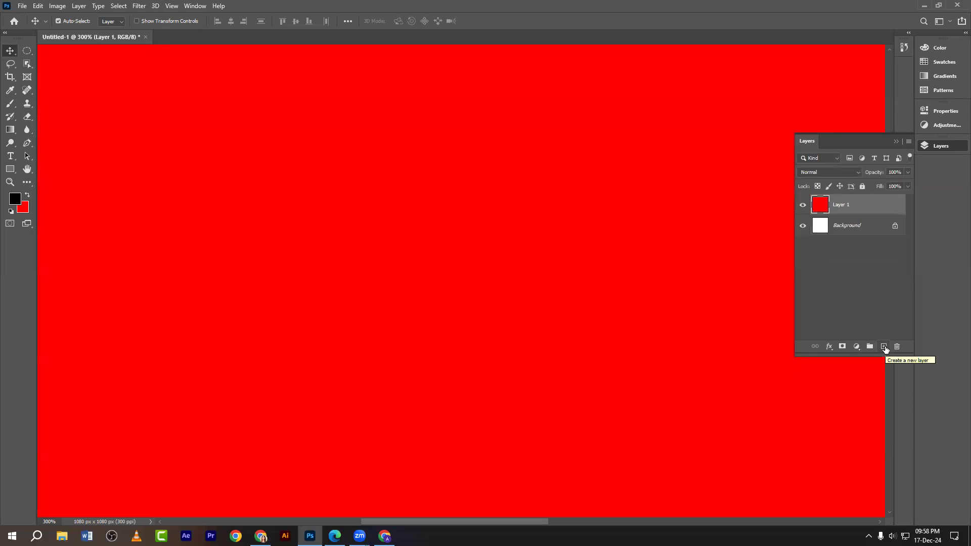
key(alt+BackSpace)
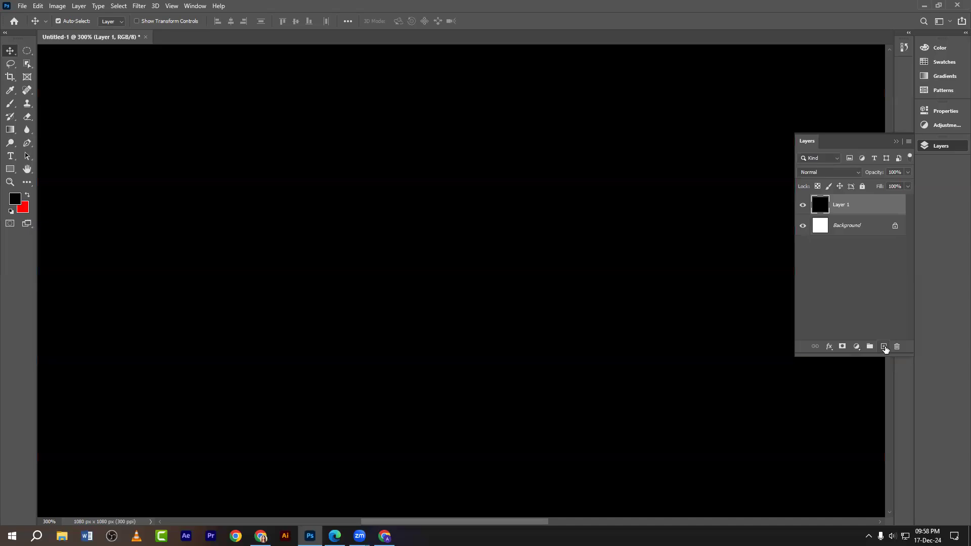
key(ctrl)
key(ctrl+z)
key(ctrl+z)
- Draw a rectangular selection with the Rectangular Marquee on Layer 1, fill it with black and deselect, and add a new empty layer above
drag(26, 55, 55, 52)
drag(190, 146, 390, 312)
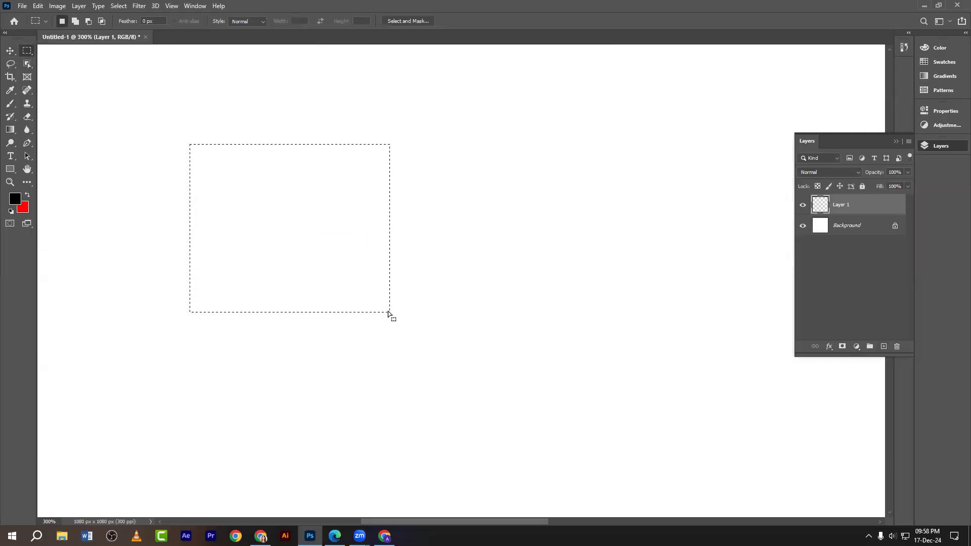
key(alt+BackSpace)
key(ctrl+d)
click(880, 348)
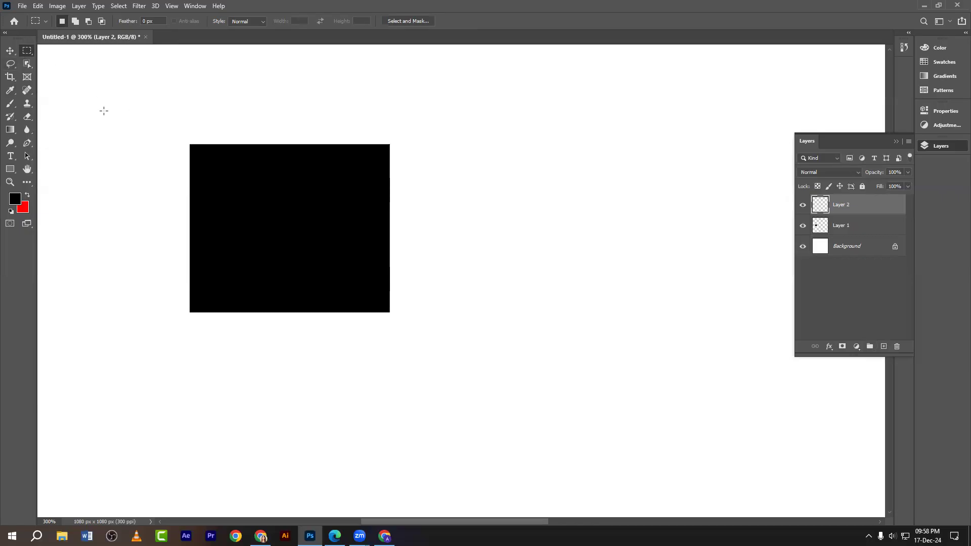
- Draw a rectangular selection beside the black rectangle on Layer 2, fill it with background red and deselect
drag(421, 146, 599, 293)
key(ctrl+BackSpace)
key(ctrl+d)
click(10, 51)
key(ctrl+plus)
key(ctrl+plus)
key(ctrl+plus)
key(ctrl+plus)
key(ctrl+plus)
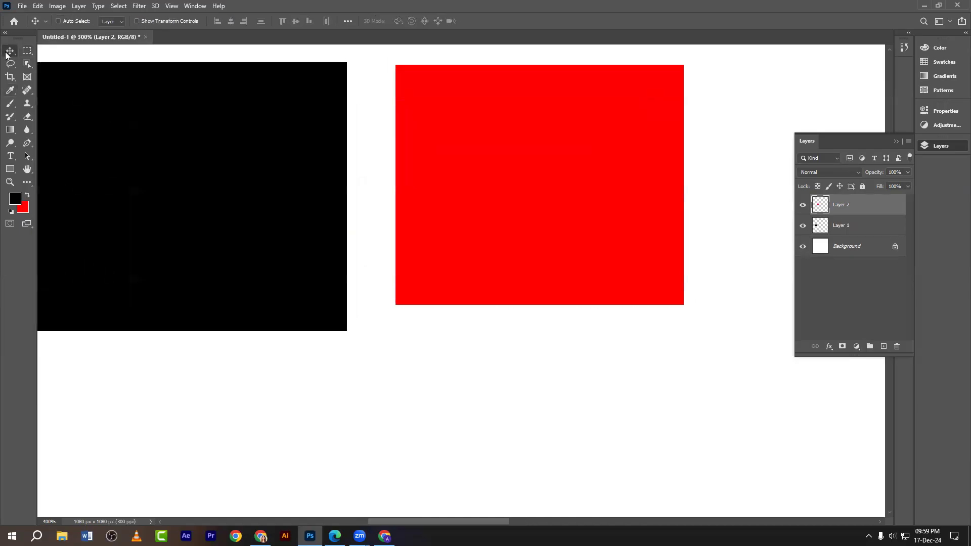
key(ctrl+minus)
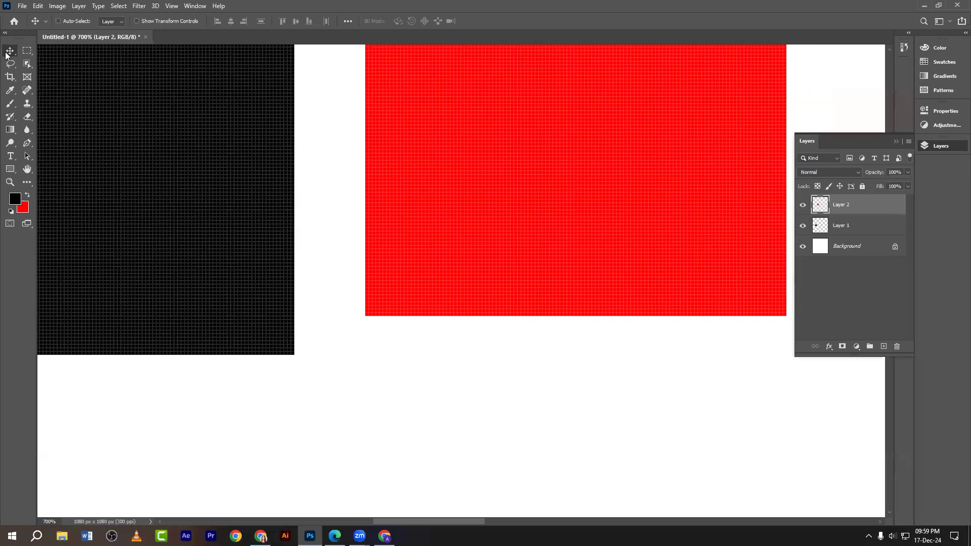
key(ctrl+minus)
key(ctrl+minus)
key(ctrl+minus)
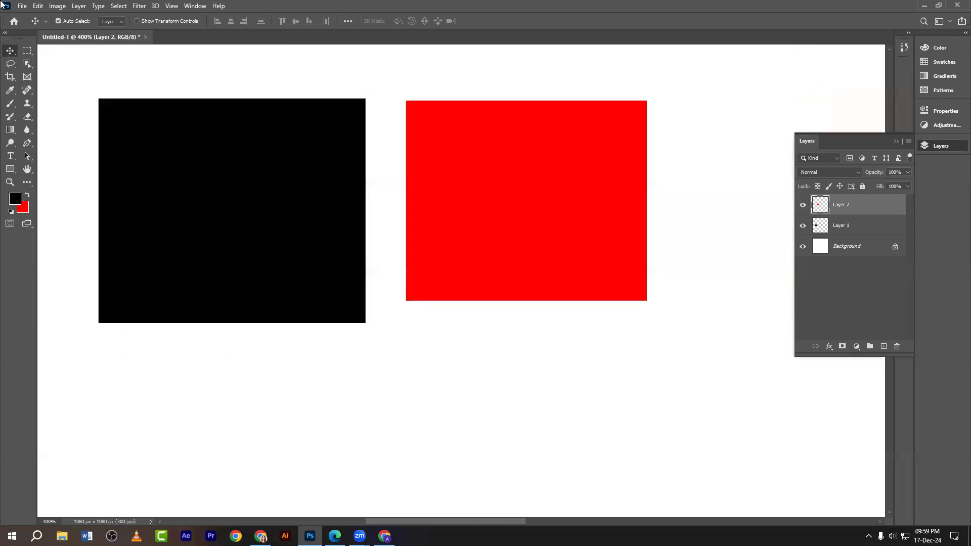
- Add a new layer and draw a rectangular marquee selection below the black and red rectangles
click(28, 51)
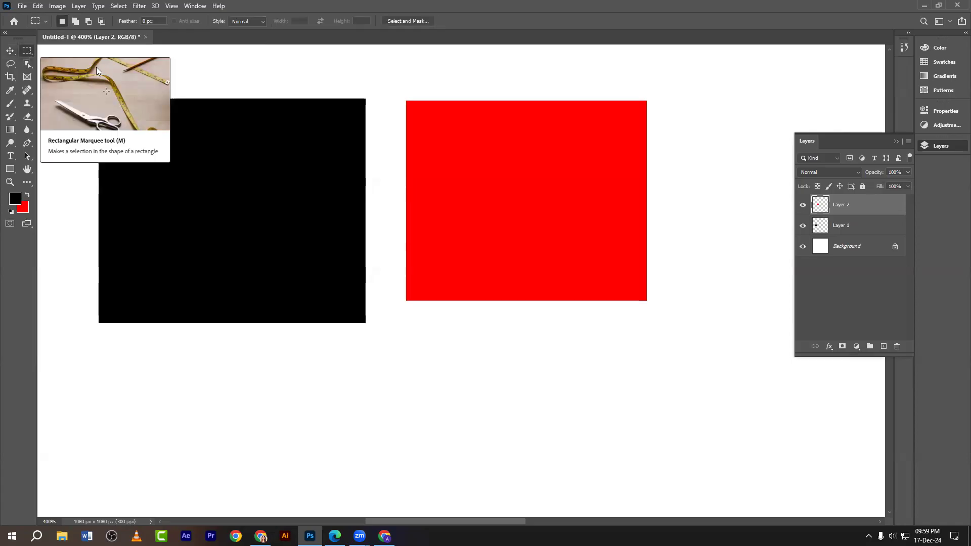
scroll(281, 107, down, 2)
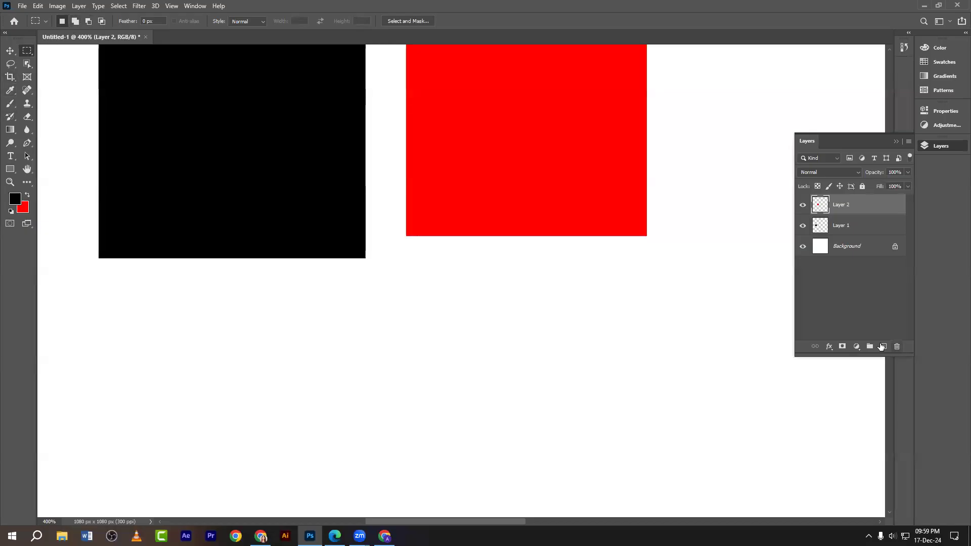
click(881, 346)
drag(253, 309, 440, 432)
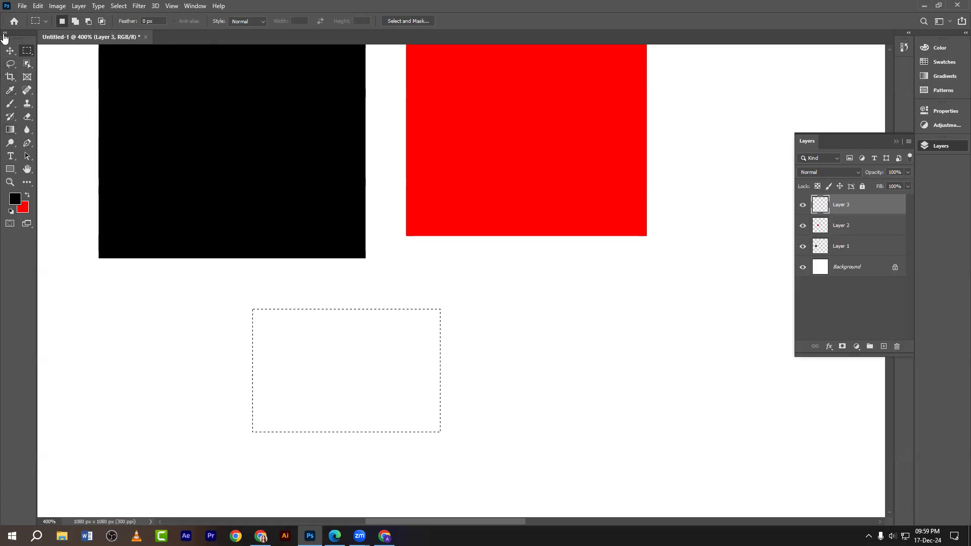
- Activate the Move tool, frame its Auto-Select option in a screen capture, and discard the capture
click(10, 50)
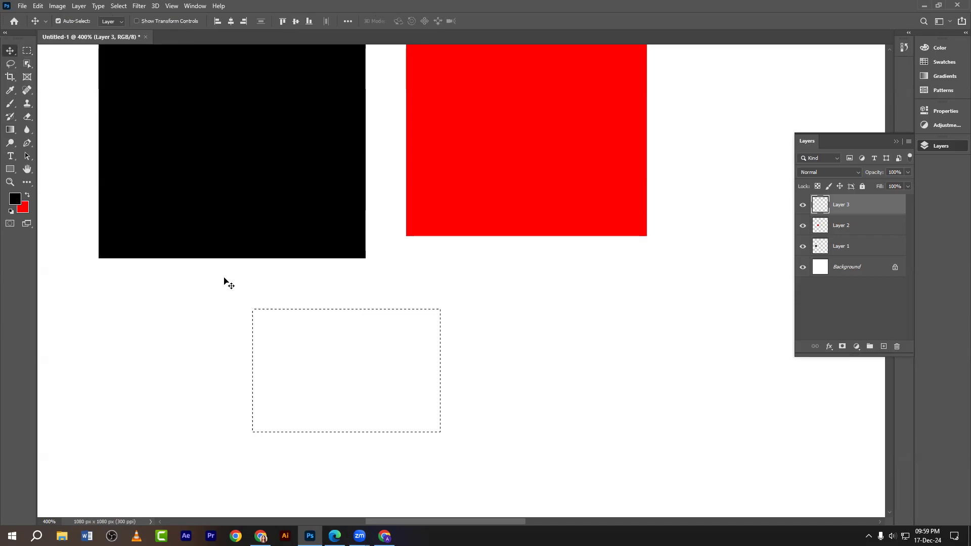
click(58, 22)
key(Print)
drag(1, 2, 206, 135)
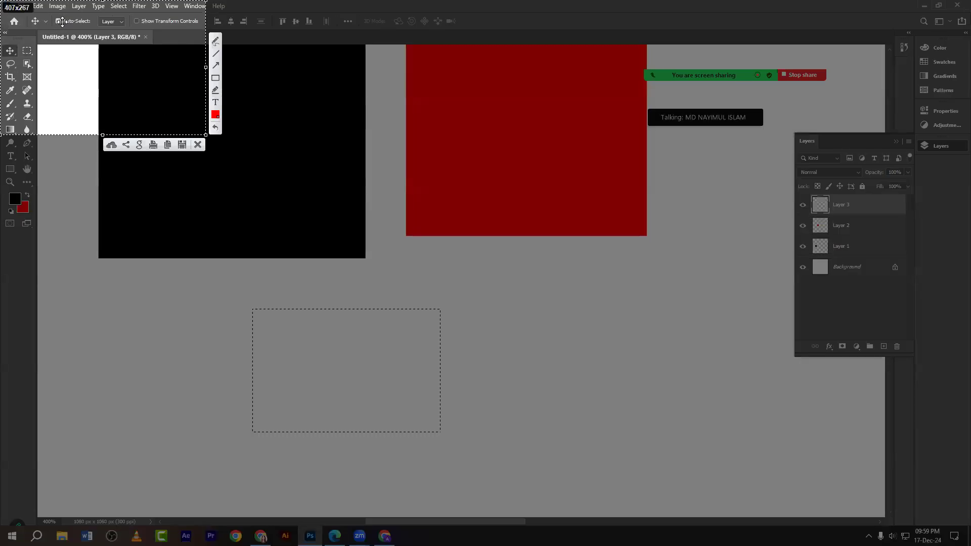
click(198, 146)
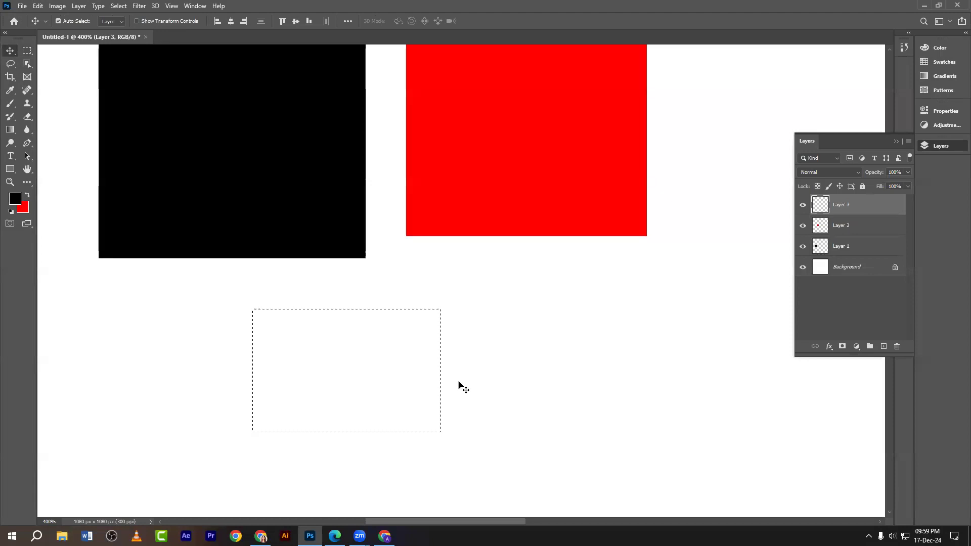
- Undo the latest selection, the added layers and the rectangle fills, back to an empty Layer 1
key(ctrl+z)
key(ctrl+z)
key(ctrl+z)
key(ctrl+z)
key(ctrl+z)
key(ctrl+z)
key(ctrl+z)
key(ctrl+z)
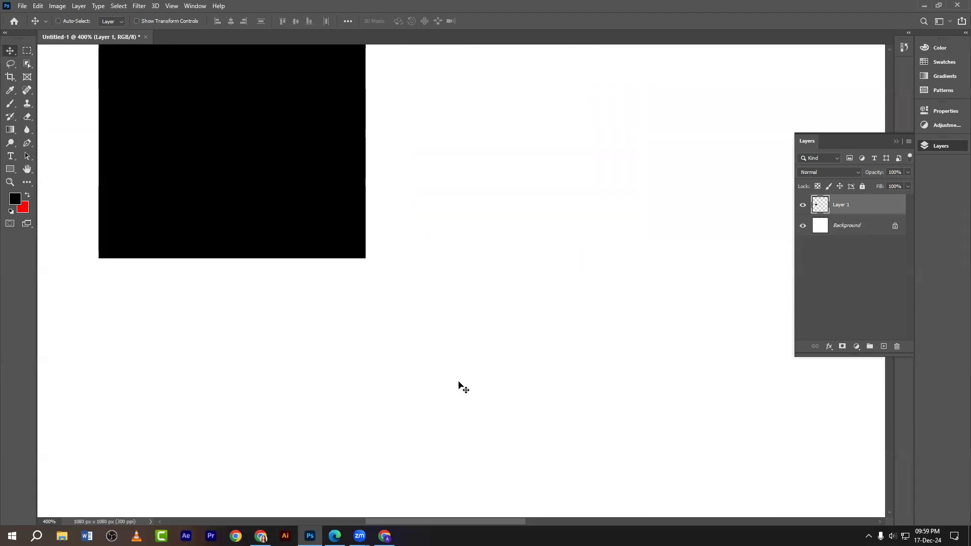
key(ctrl+minus)
key(ctrl+minus)
key(ctrl+minus)
drag(531, 334, 403, 414)
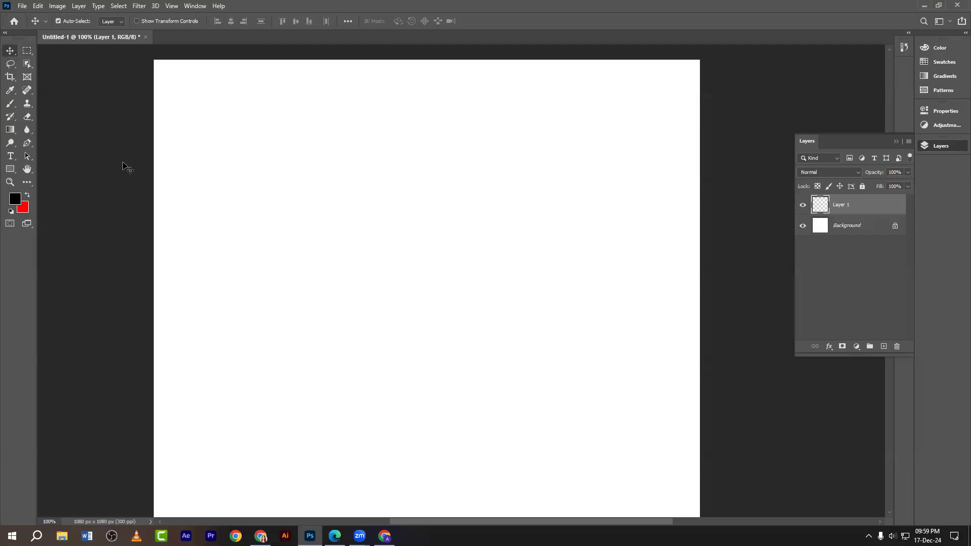
- Try two rectangular marquee selections on Layer 1, set the selection mode to Intersect with selection, and deselect
click(26, 54)
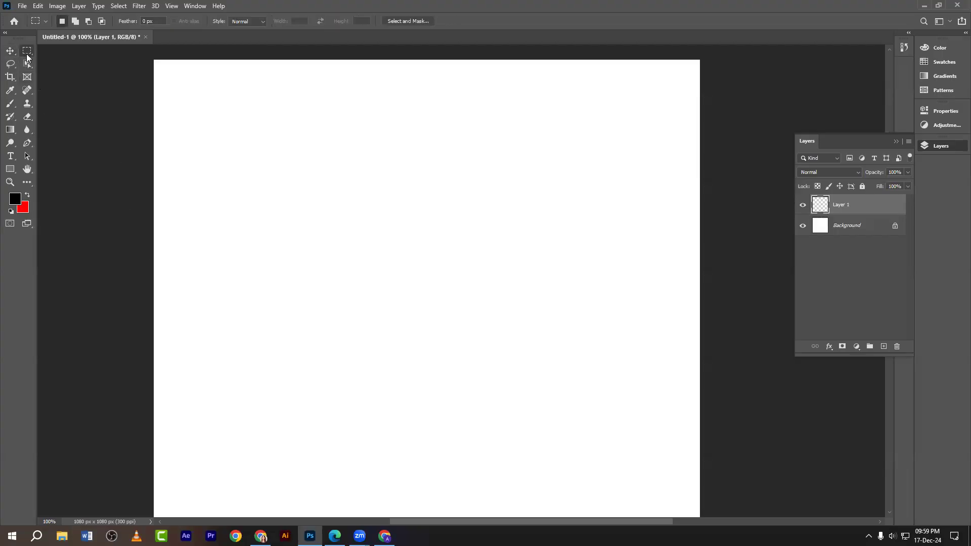
drag(268, 153, 409, 302)
drag(430, 140, 549, 318)
click(101, 21)
click(10, 50)
key(ctrl+d)
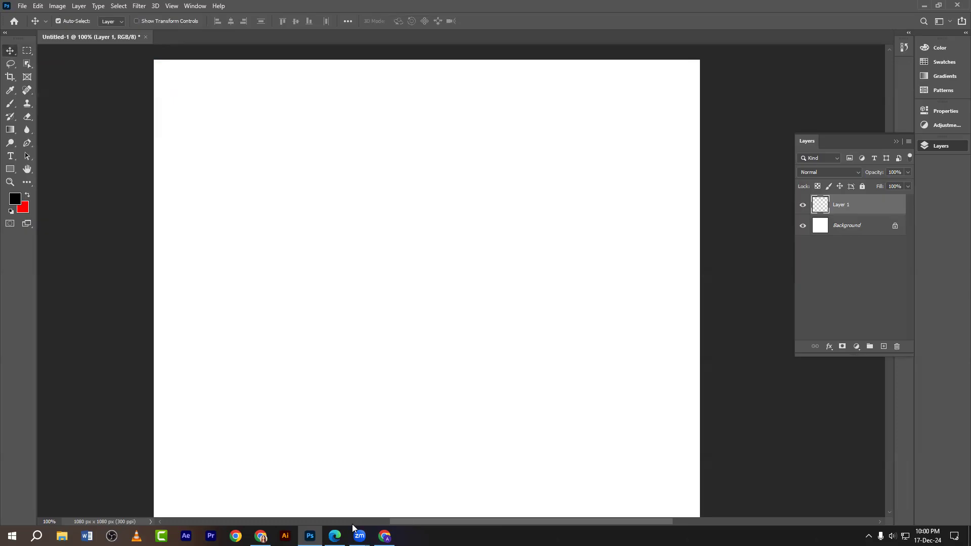
- Switch to the Photoshop course module PDF in Edge, review the Class 1 and Class 2 topics, and return to Photoshop
click(334, 536)
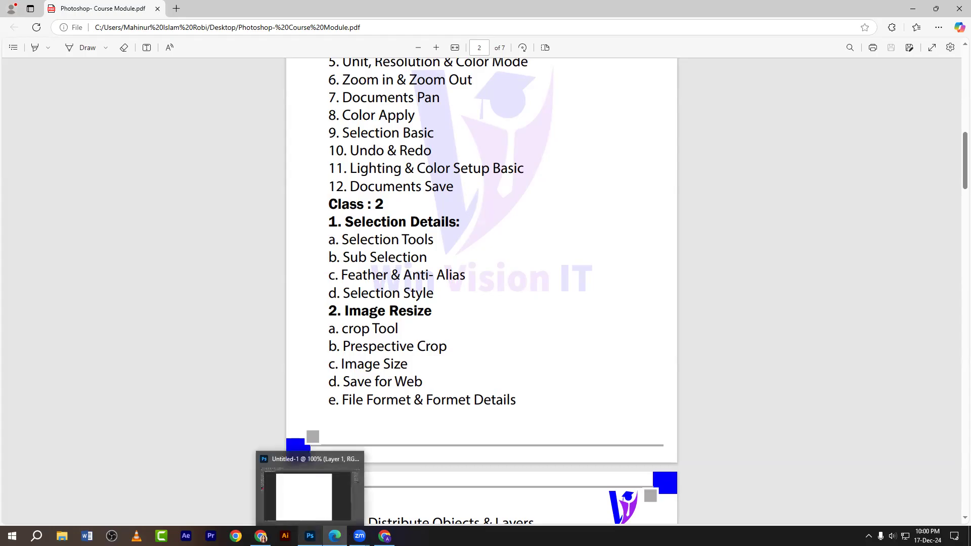
click(309, 484)
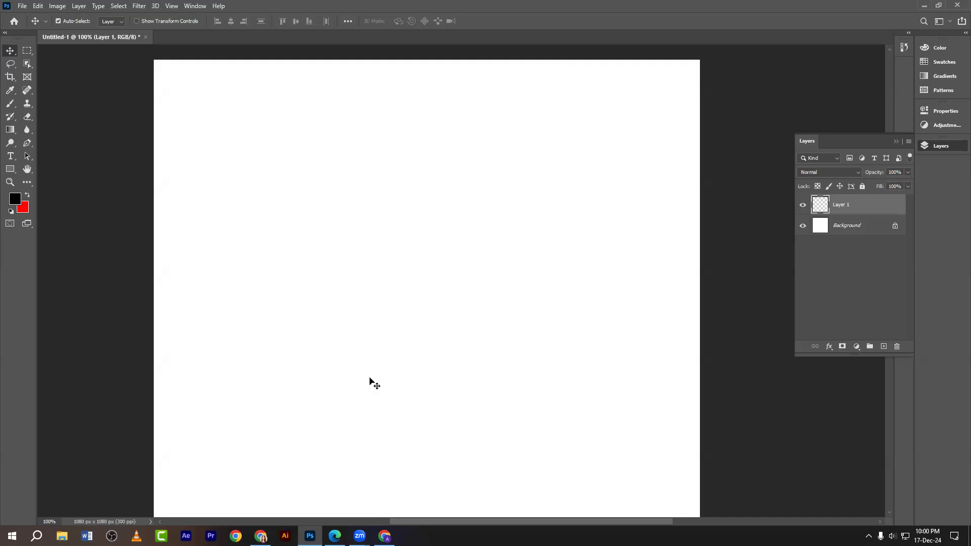
click(27, 51)
click(335, 536)
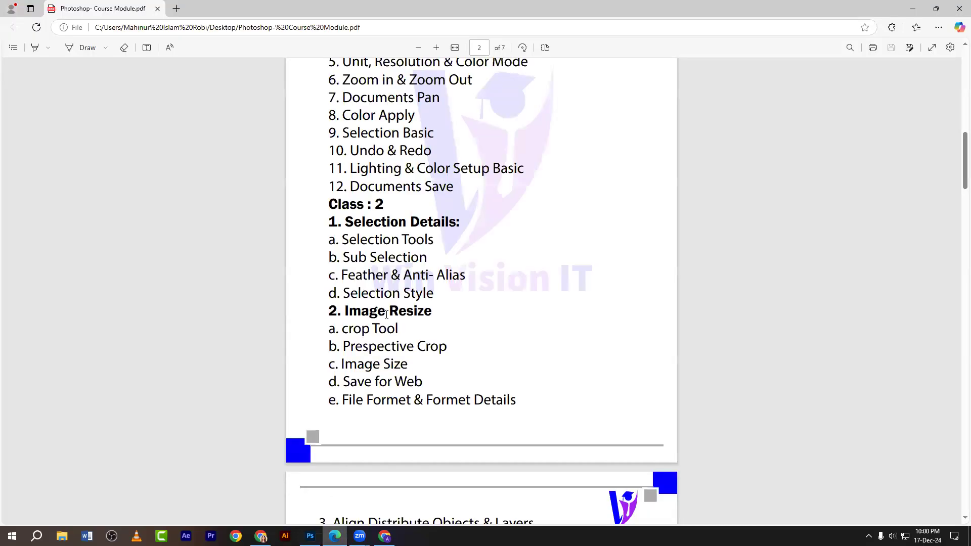
scroll(387, 313, up, 3)
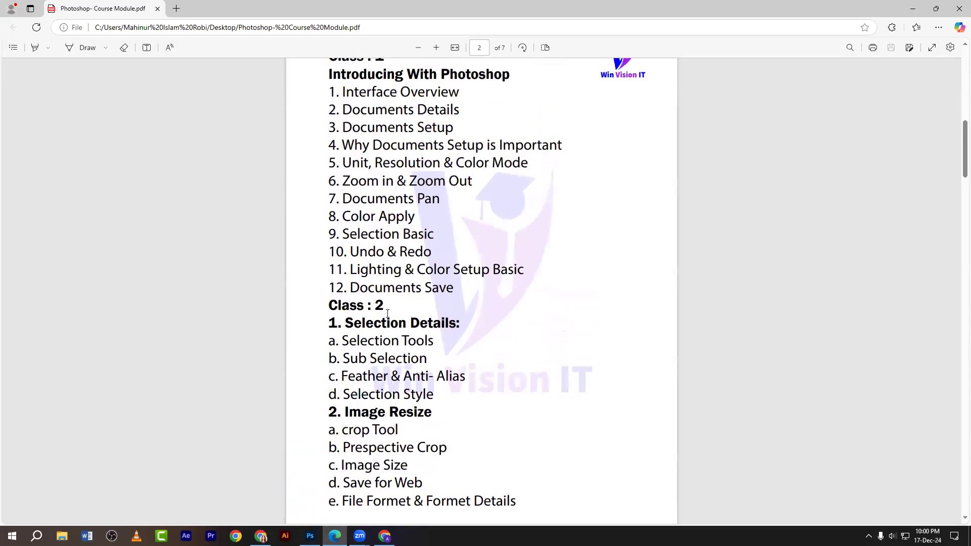
scroll(447, 323, down, 1)
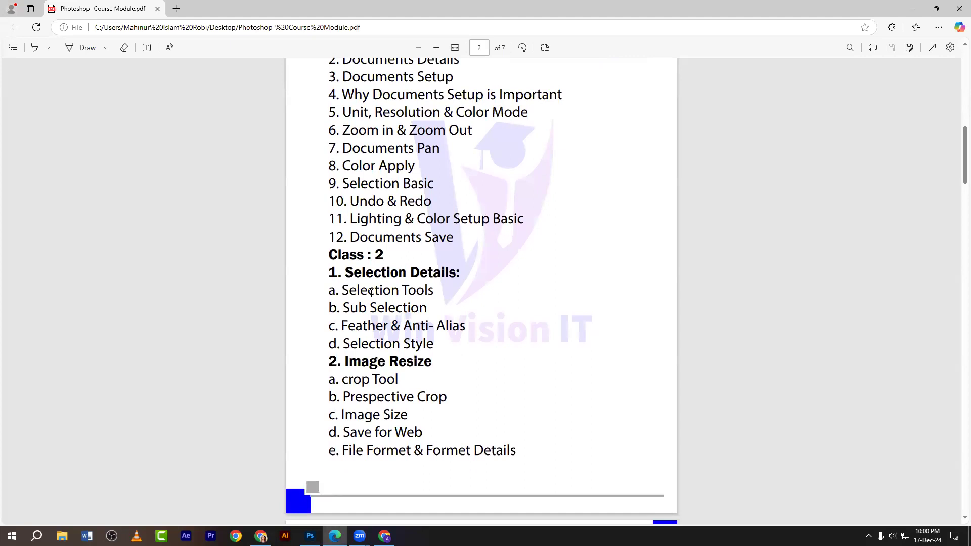
scroll(371, 292, down, 2)
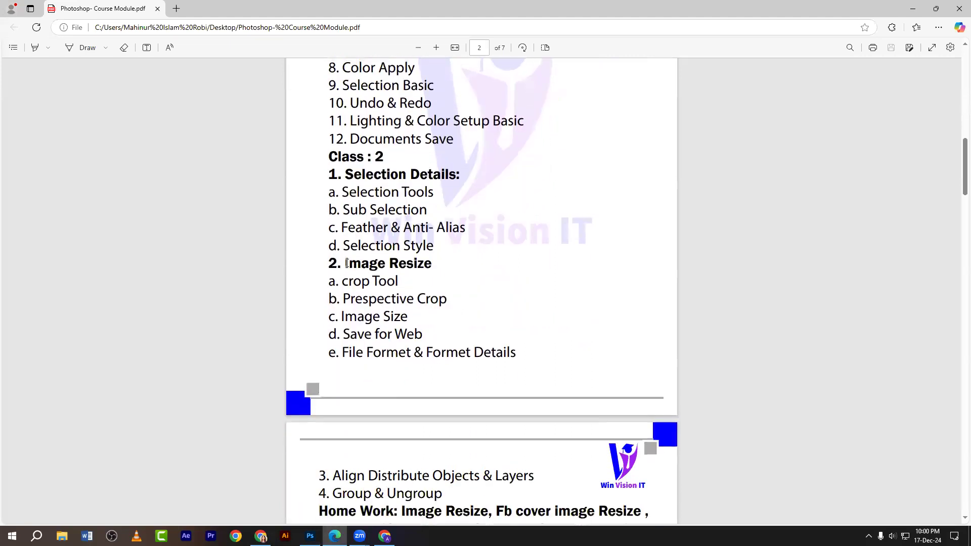
scroll(354, 268, up, 1)
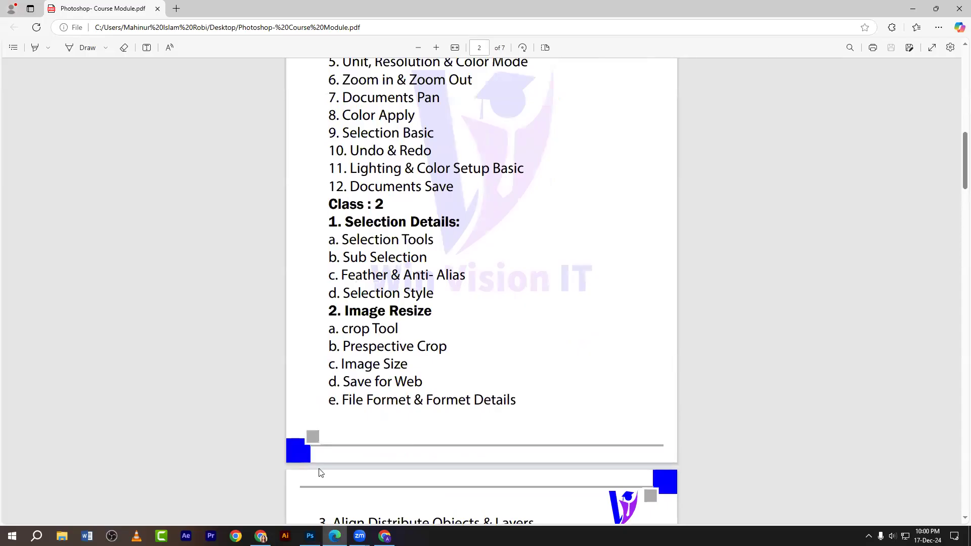
click(310, 535)
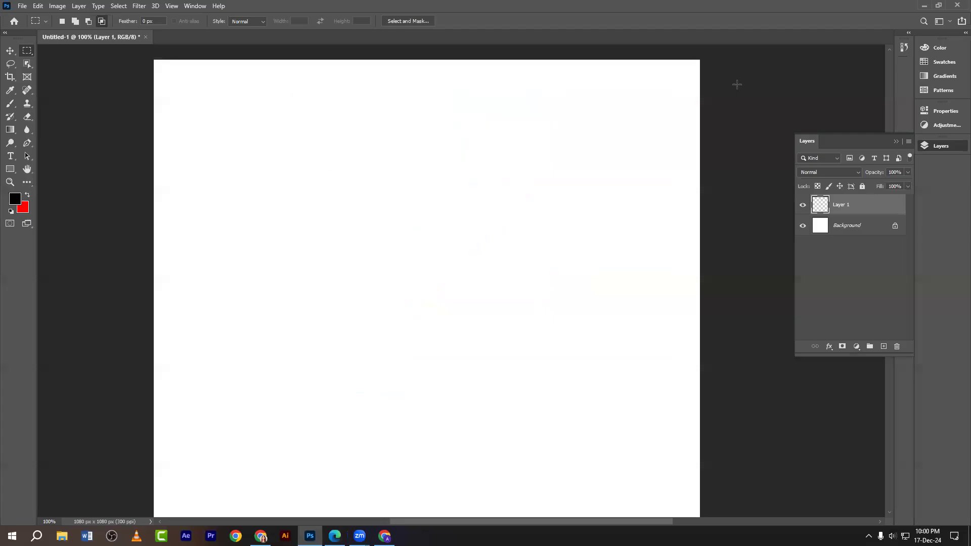
- Minimize the open windows to reach the desktop, return to Photoshop, and delete the empty Layer 1
click(924, 6)
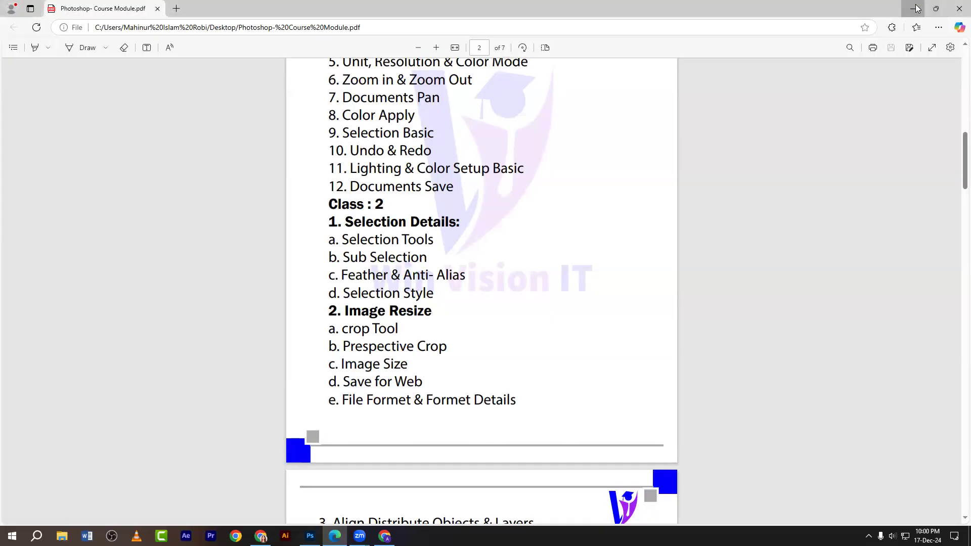
click(916, 8)
drag(22, 174, 365, 238)
key(Return)
key(Delete)
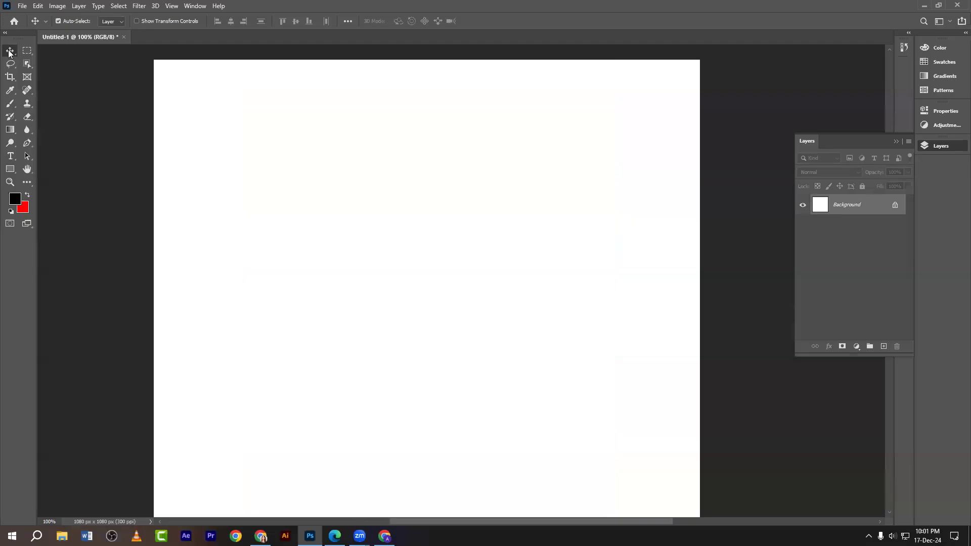
- Open the portrait photo l.jpg from the Desktop folder
click(22, 6)
click(30, 25)
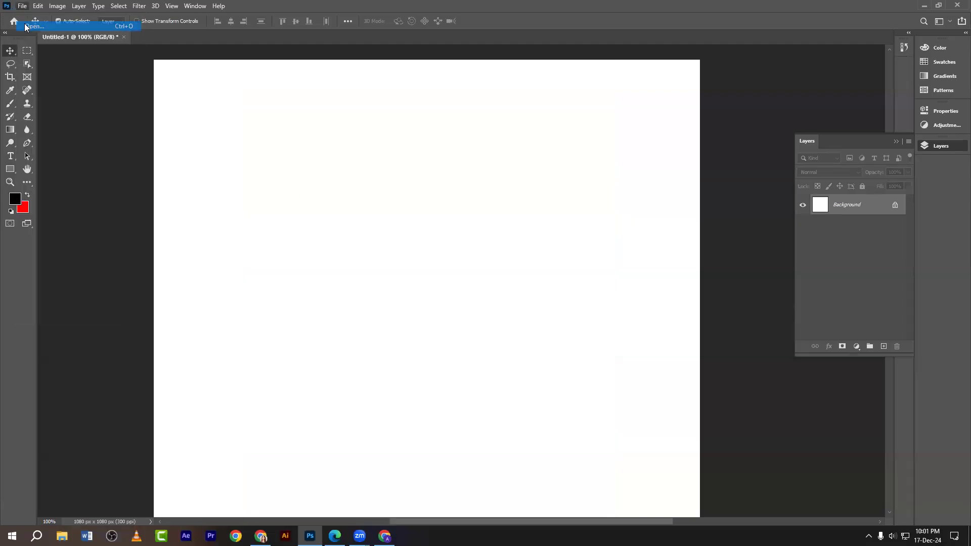
scroll(348, 228, up, 2)
click(356, 203)
click(539, 218)
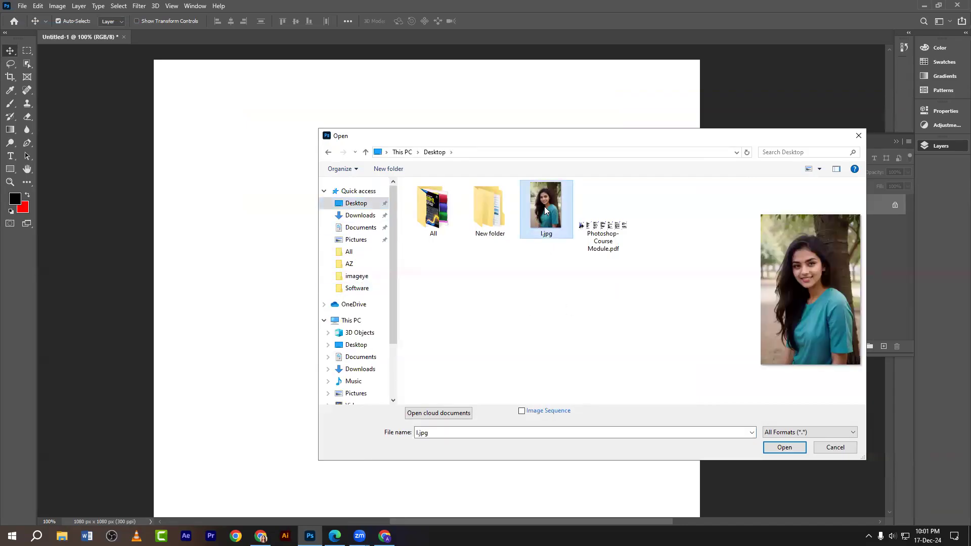
click(791, 453)
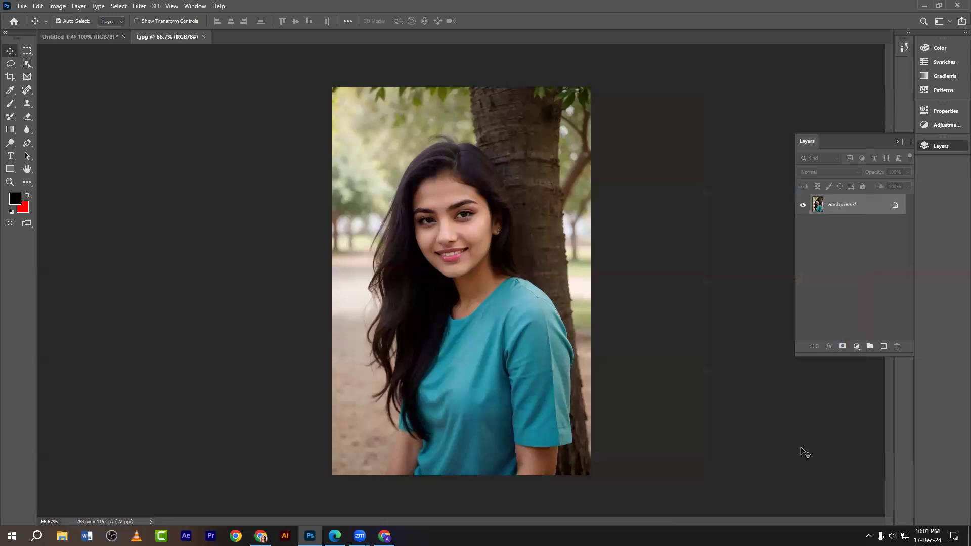
key(ctrl+1)
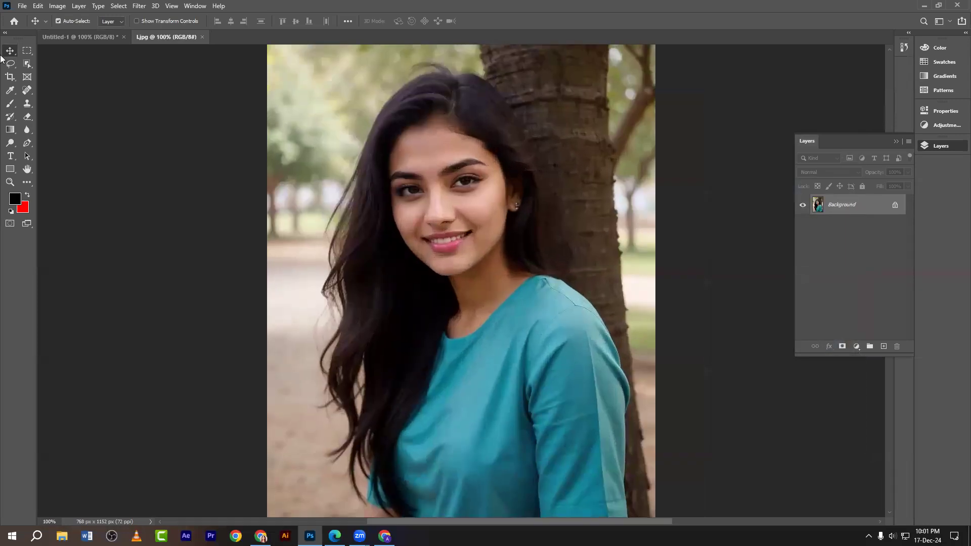
- Draw a trial selection over the portrait with the Elliptical Marquee, reposition it around the head, and clear it
drag(27, 52, 42, 59)
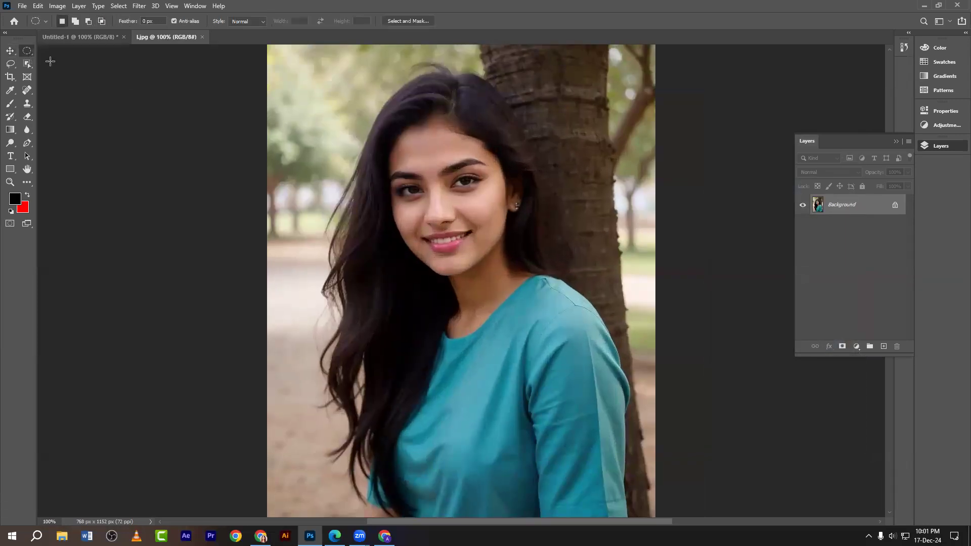
scroll(427, 253, up, 2)
scroll(427, 253, up, 1)
drag(344, 157, 605, 428)
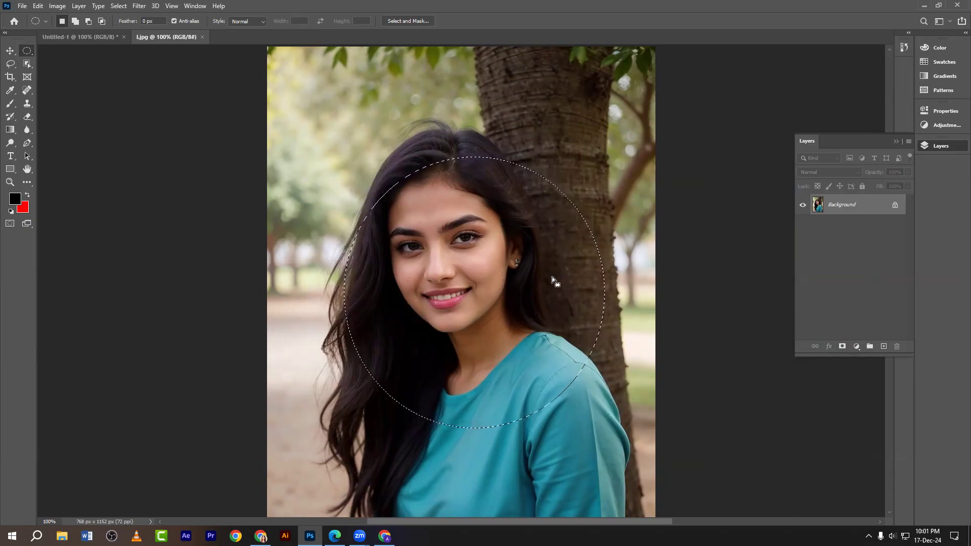
drag(450, 253, 423, 199)
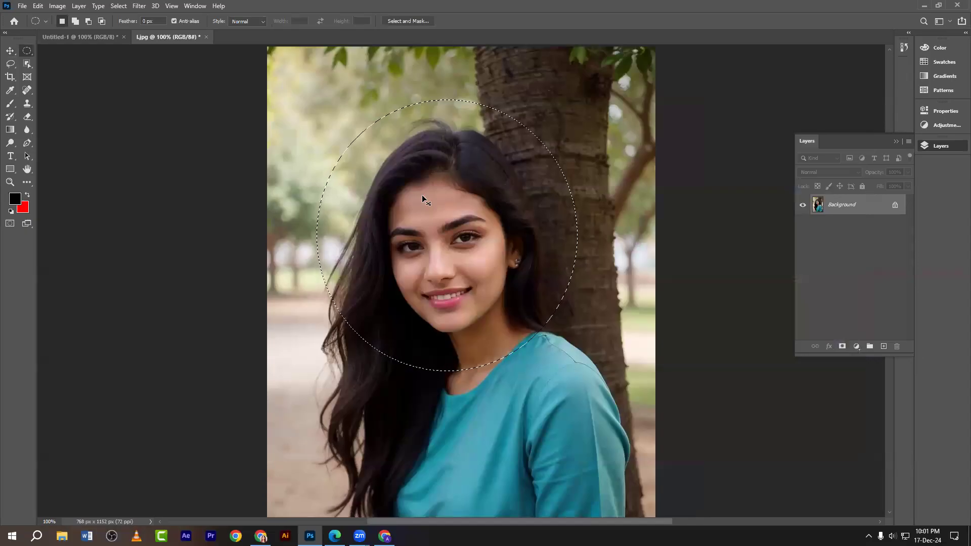
click(421, 196)
- Draw a circular selection around the woman's head with the Elliptical Marquee, adjusting its position over the face
drag(333, 109, 586, 501)
key(space)
drag(494, 301, 460, 294)
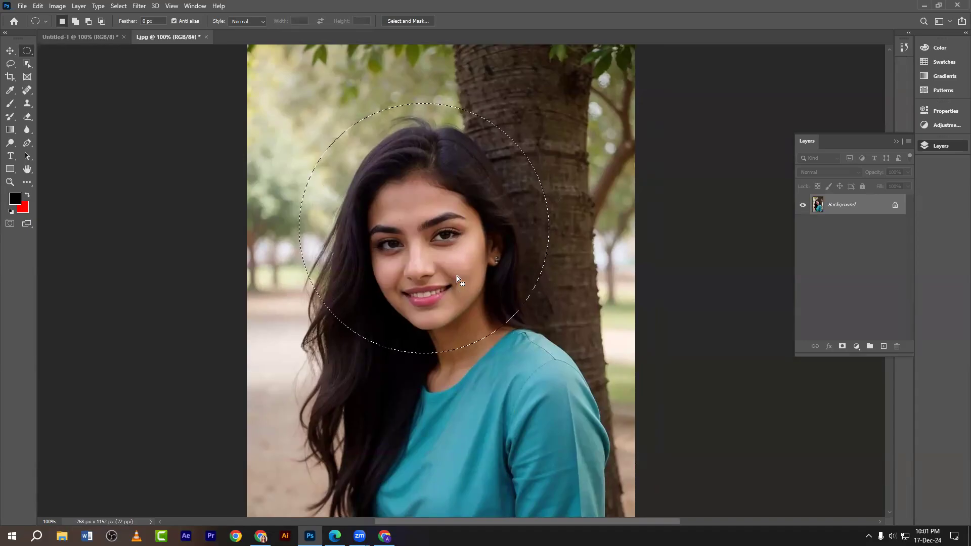
- Paste the copied circular portrait into Untitled-1 as a new layer and return to the l.jpg photo
click(99, 38)
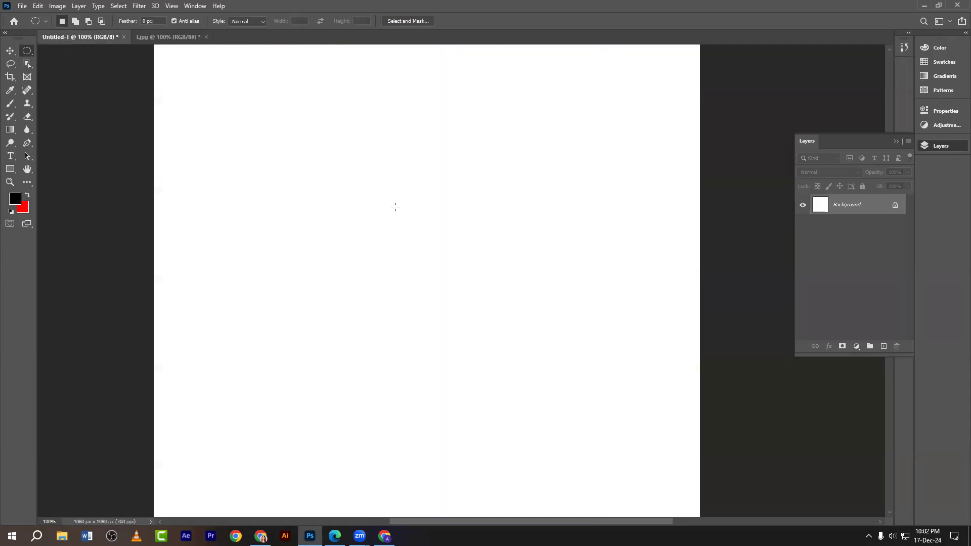
key(ctrl+v)
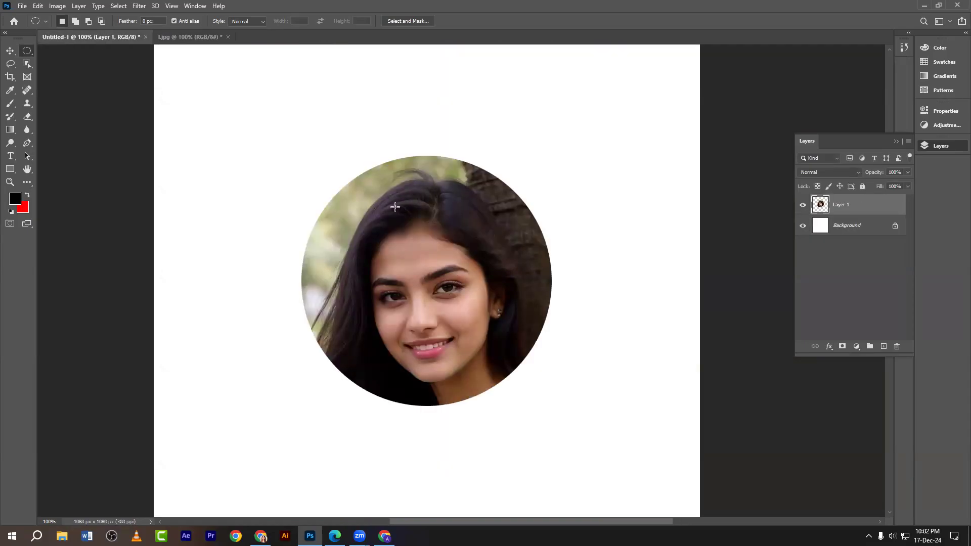
click(7, 51)
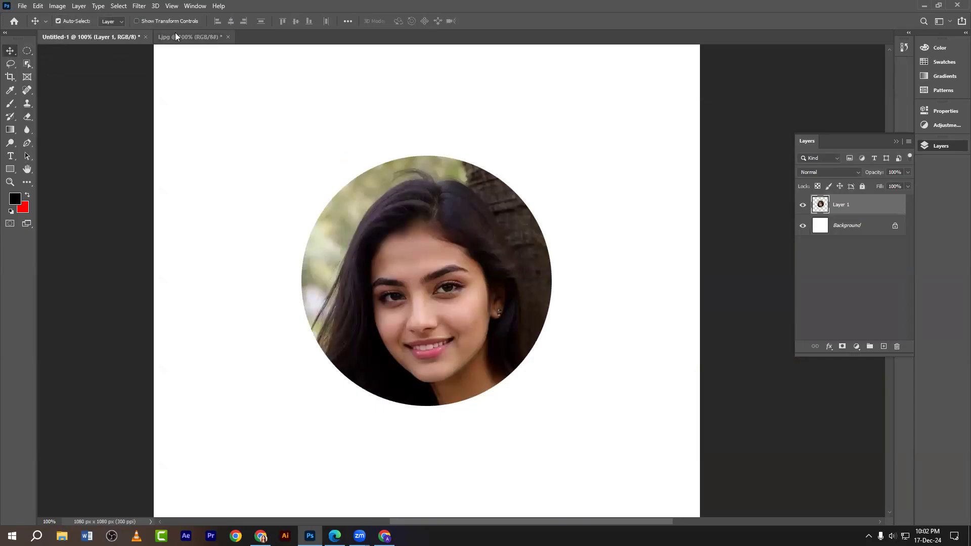
click(188, 37)
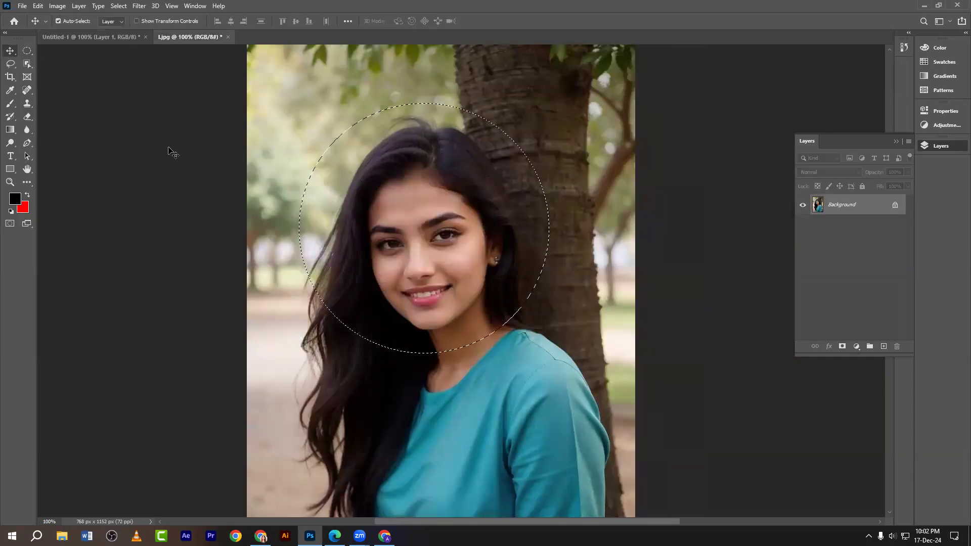
- Copy the circular portrait selection from l.jpg and paste it into Untitled-1 in place of the existing portrait layer
click(38, 5)
click(47, 75)
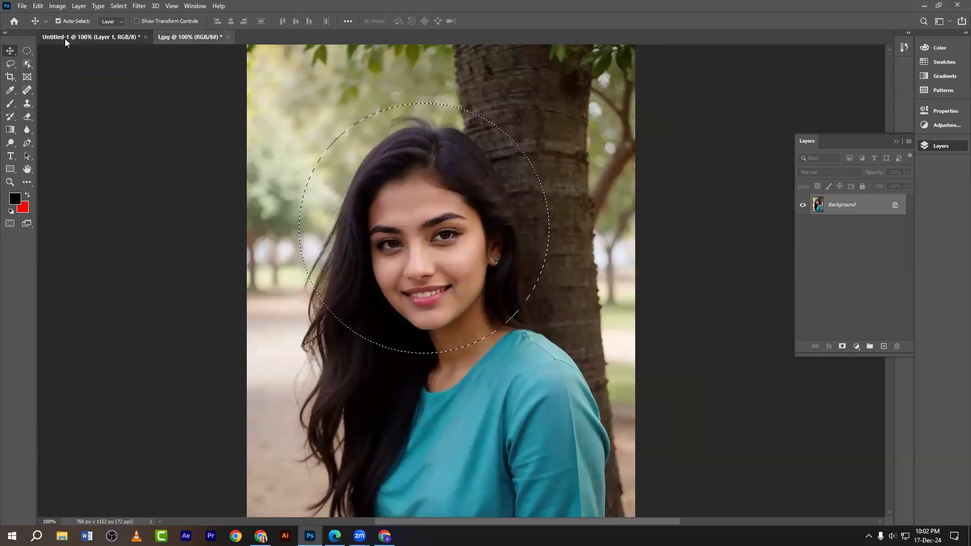
click(65, 37)
key(Delete)
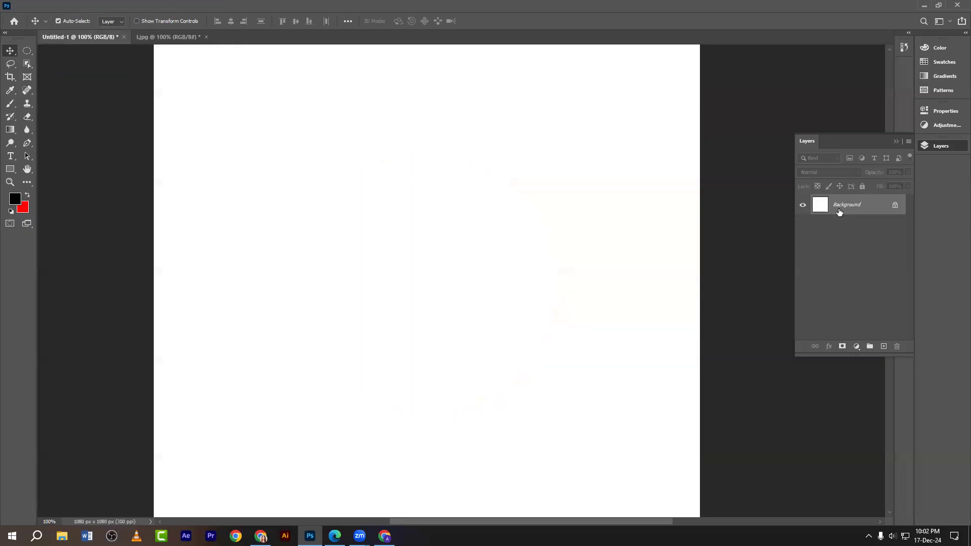
click(39, 6)
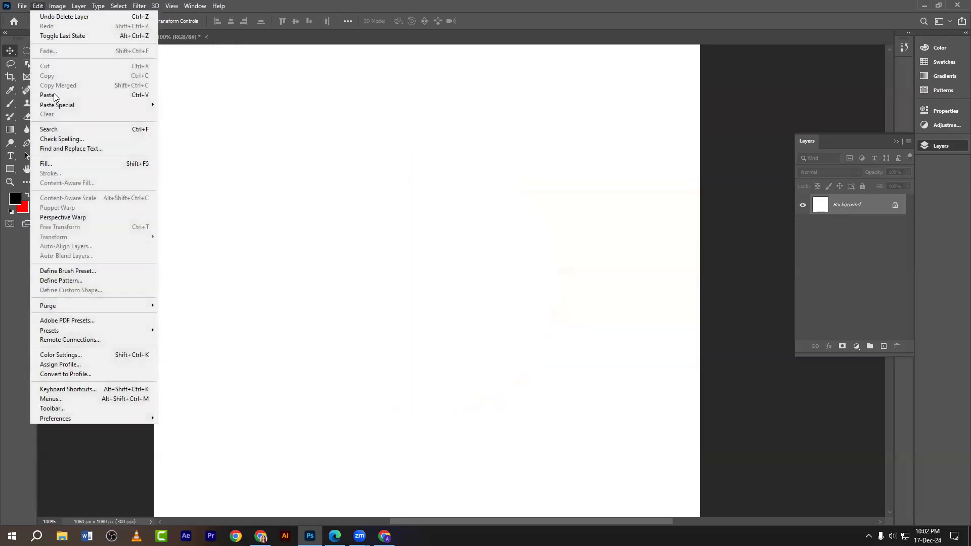
click(57, 94)
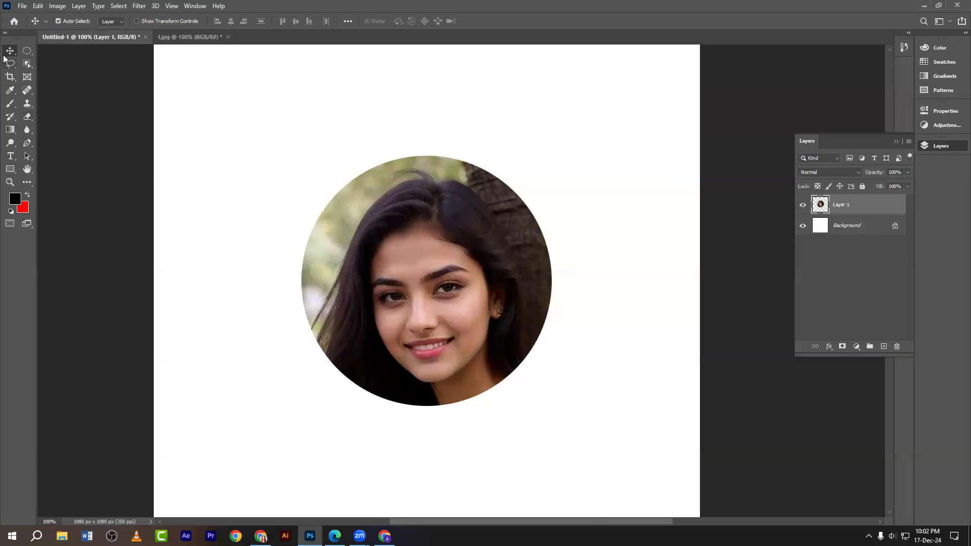
- Move the pasted circular portrait toward the canvas's upper-left area and inspect its edge at 200% zoom
drag(436, 260, 353, 219)
key(ctrl+plus)
key(ctrl+plus)
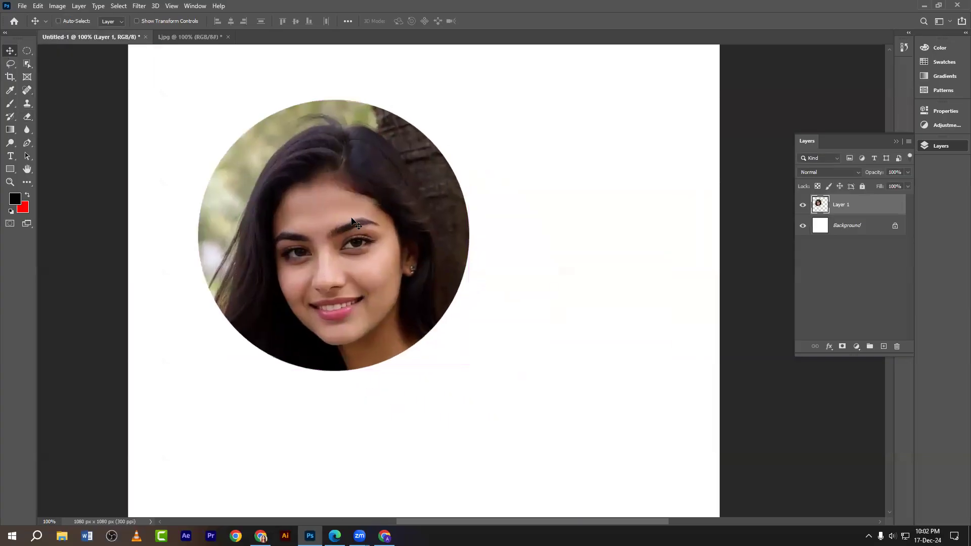
key(ctrl+minus)
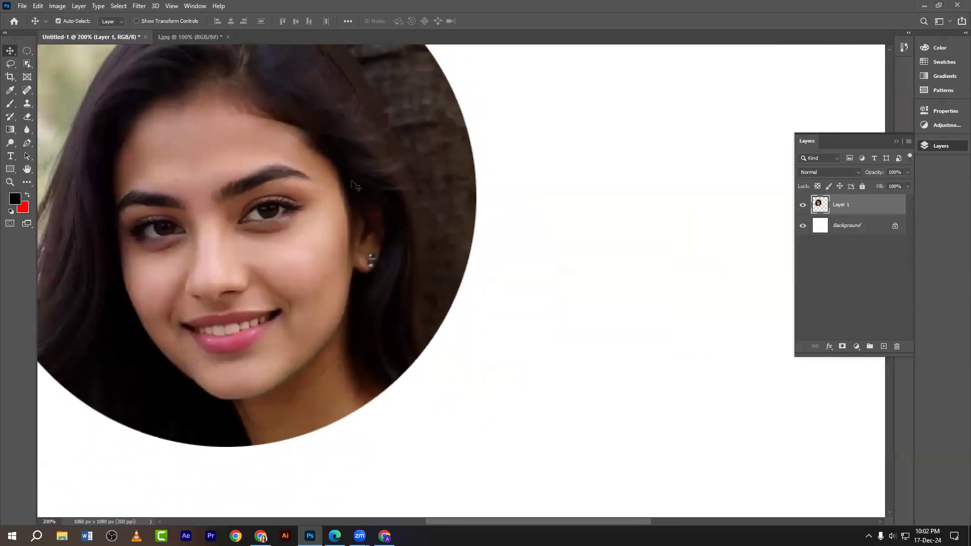
scroll(352, 183, up, 1)
drag(337, 224, 546, 252)
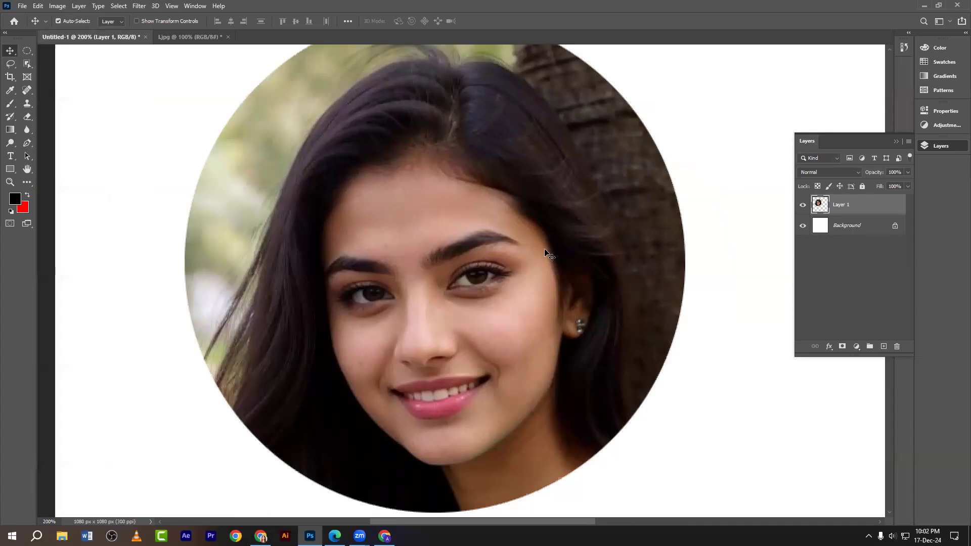
scroll(520, 288, down, 2)
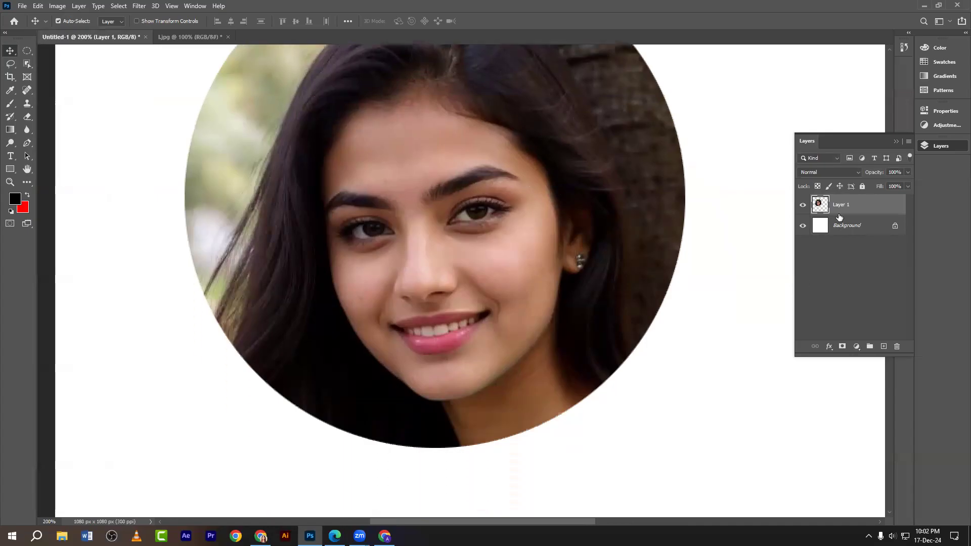
- Add a new layer above the portrait and set the foreground color to white (ffffff)
click(883, 346)
click(15, 199)
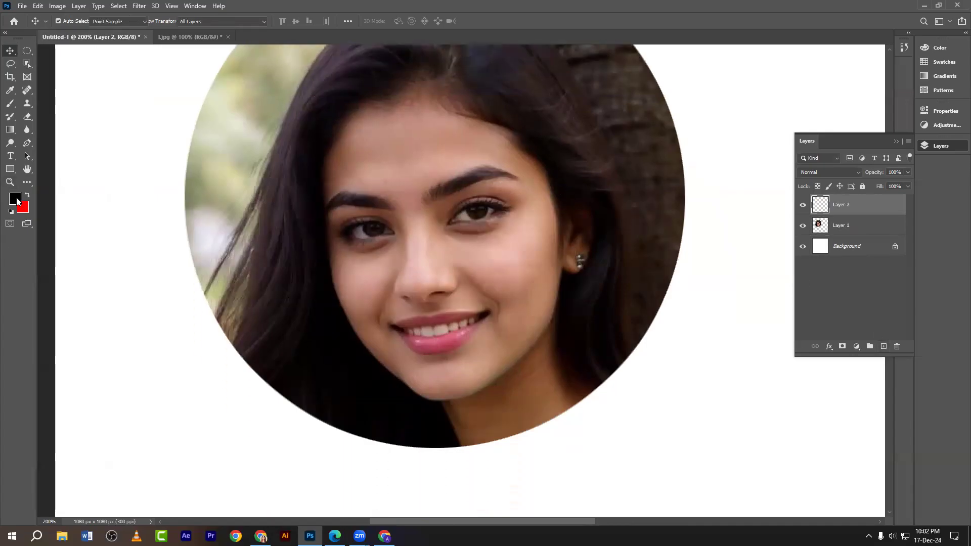
drag(414, 181, 349, 123)
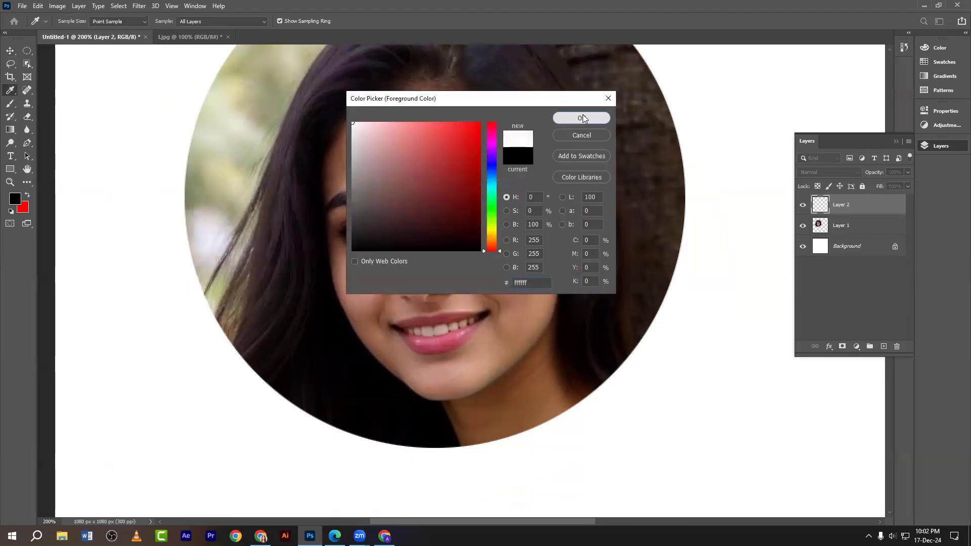
click(582, 118)
- Enlarge the Brush to 300 px and paint soft white over the lower edge of the circular portrait
click(10, 103)
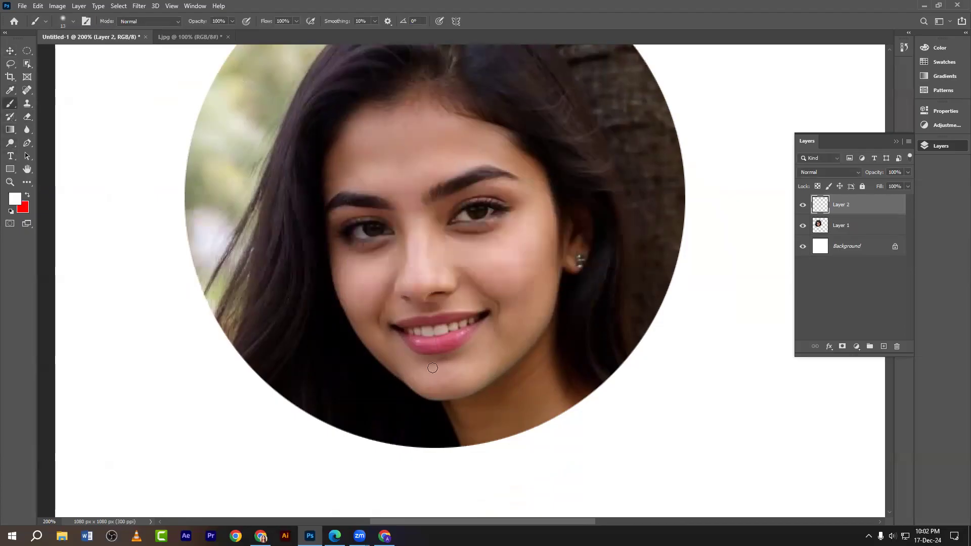
scroll(412, 378, down, 3)
key(bracketright)
key(bracketright)
key(bracketright)
key(bracketright)
key(bracketright)
key(bracketright)
key(bracketright)
key(bracketright)
key(bracketright)
key(bracketright)
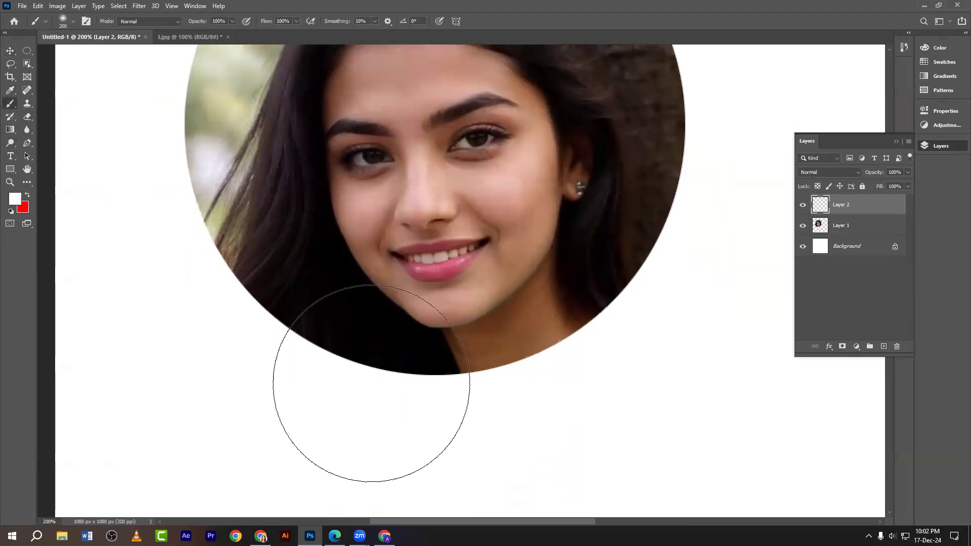
drag(336, 379, 784, 347)
key(ctrl+minus)
key(ctrl+minus)
key(ctrl+minus)
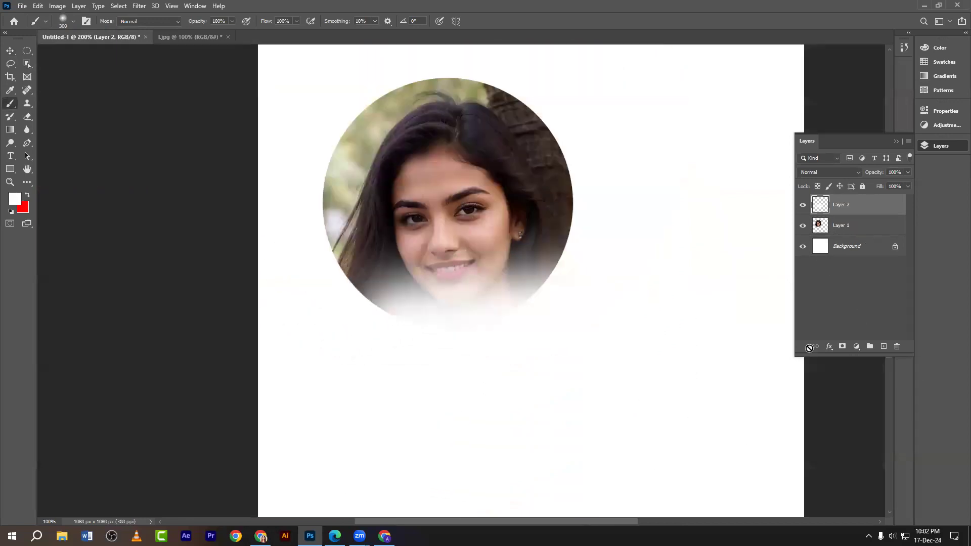
- Reset the colors to default, delete the painted layer and the portrait layer from Untitled-1, and return to l.jpg
click(6, 50)
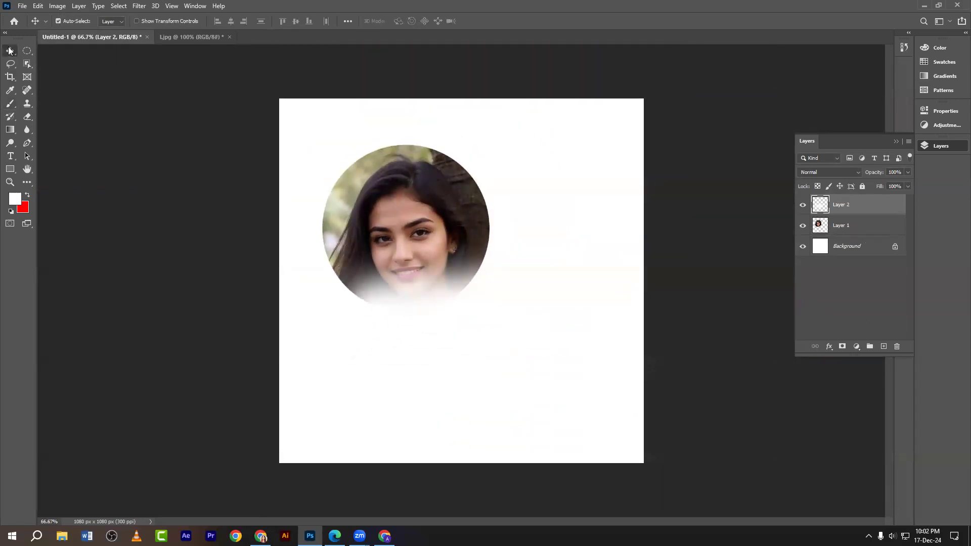
key(ctrl)
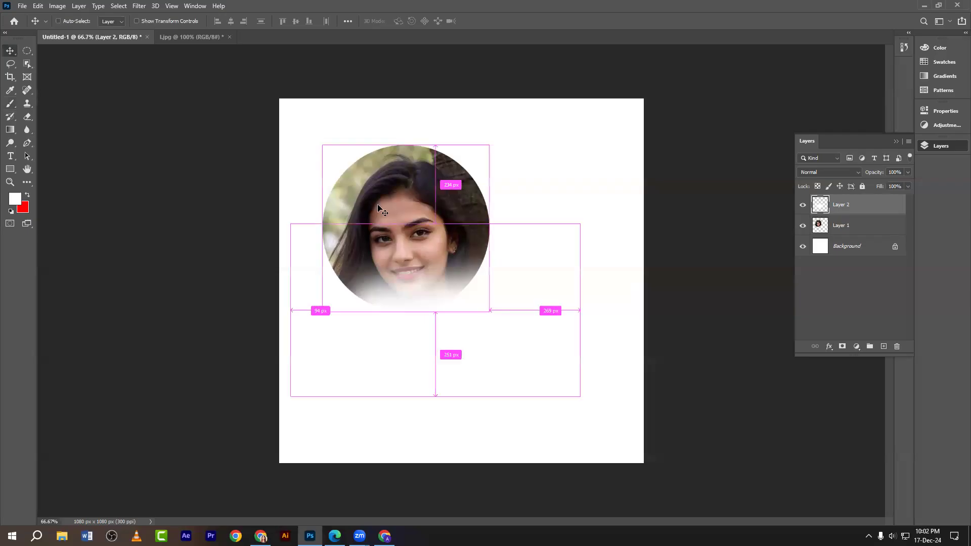
key(d)
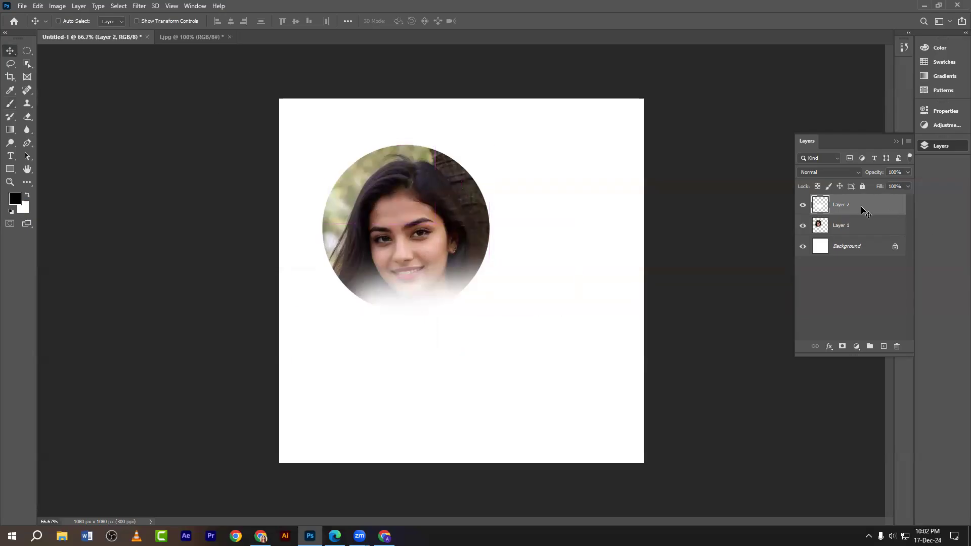
key(Delete)
key(Delete)
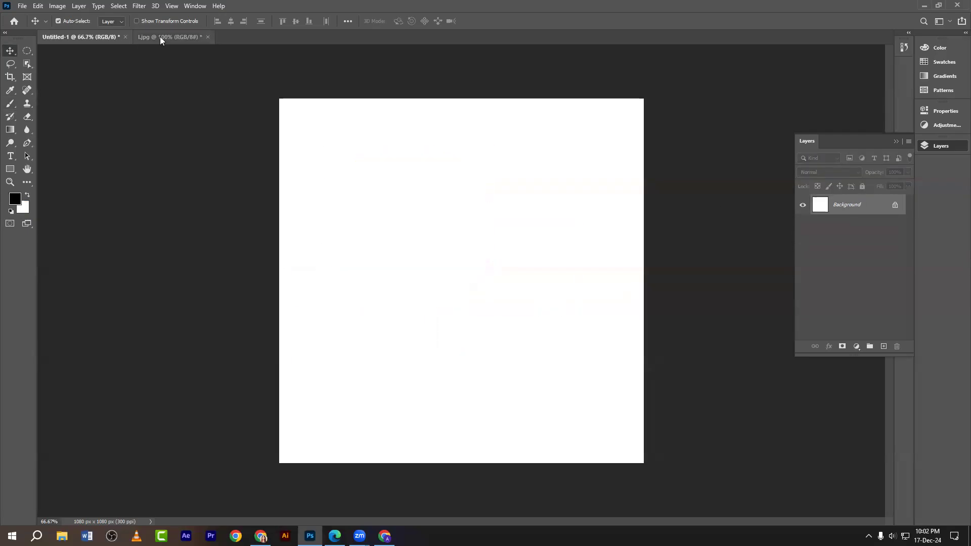
click(161, 39)
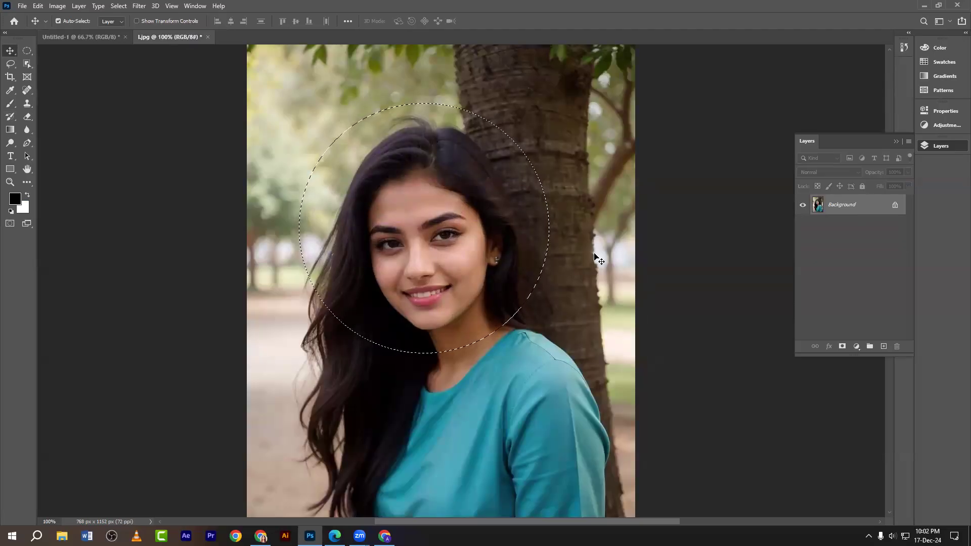
- Mark the Elliptical Marquee options and the Feather setting with red boxes and an arrow on a screen capture, and discard the capture
click(27, 51)
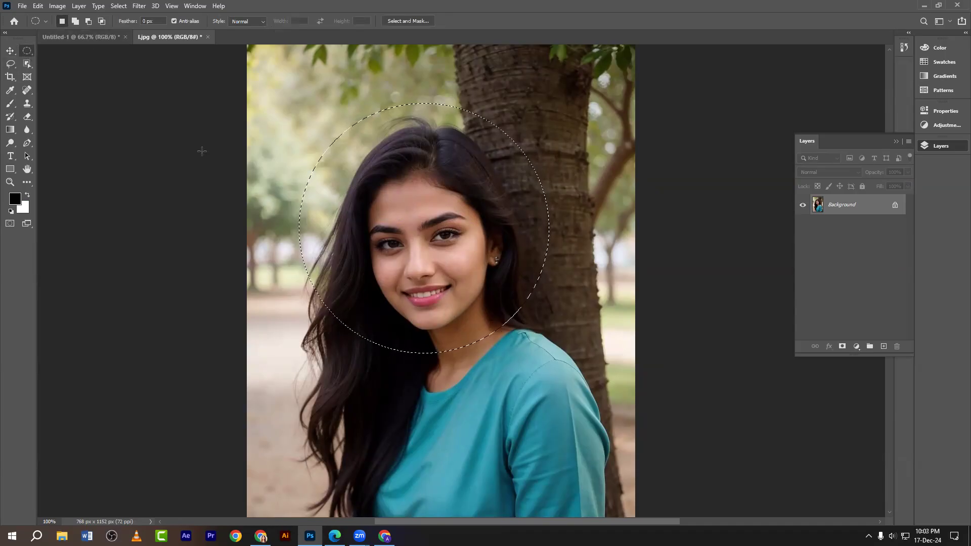
key(Print)
drag(0, 0, 970, 350)
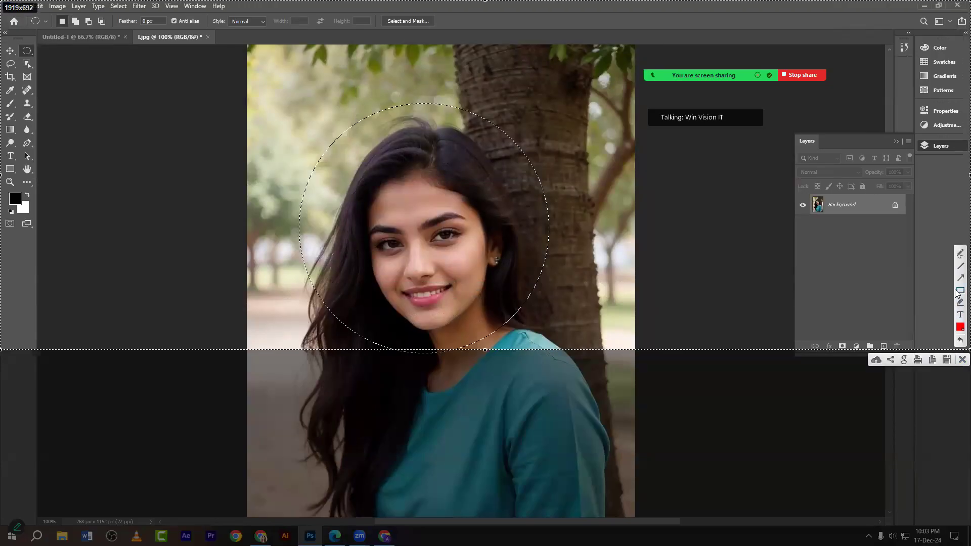
mouse_move(25, 14)
mouse_down()
mouse_move(291, 64)
mouse_move(462, 45)
mouse_up()
mouse_move(110, 14)
mouse_down()
mouse_move(128, 30)
mouse_move(166, 30)
mouse_up()
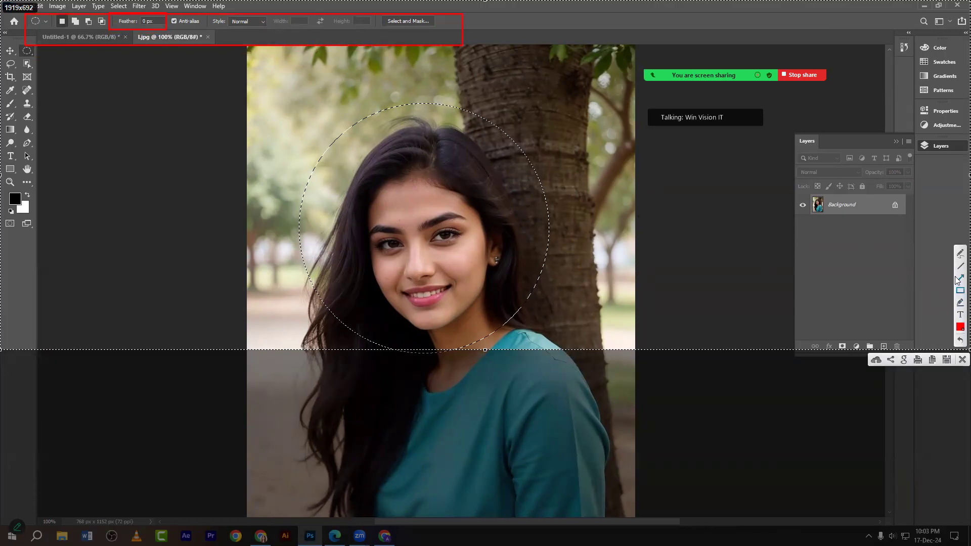
drag(156, 183, 145, 38)
click(956, 362)
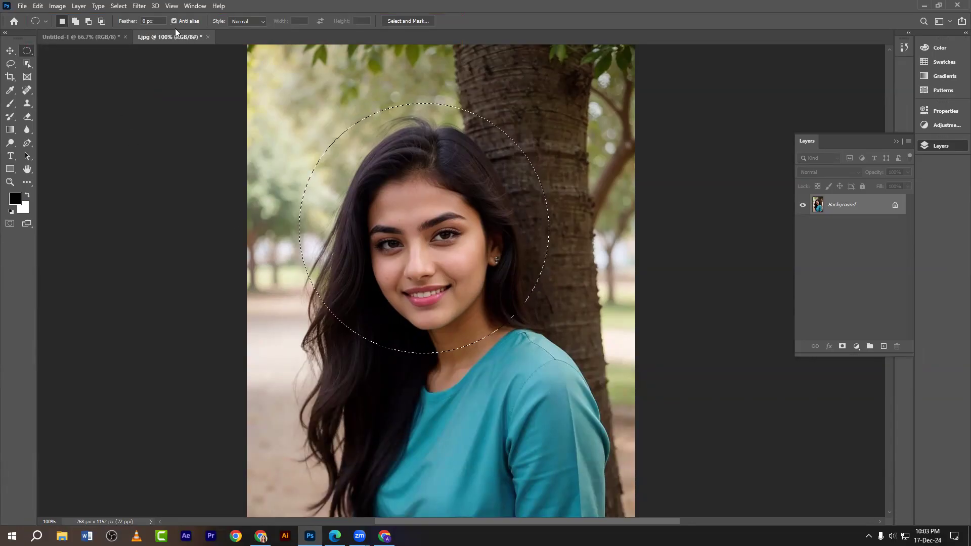
- Replace the selection with a new elliptical one around the woman's head and set the marquee's Feather to 20 px
click(7, 51)
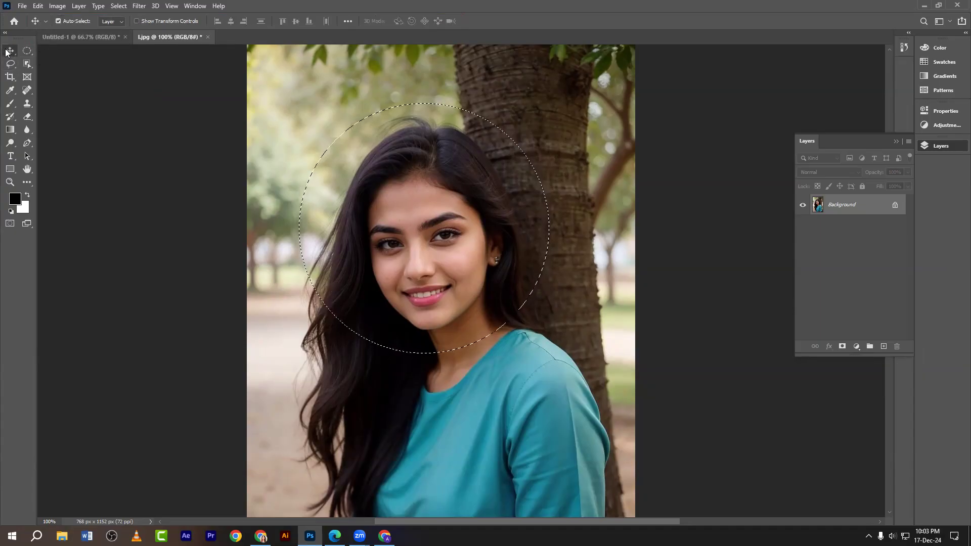
key(ctrl+d)
click(23, 52)
drag(522, 319, 559, 373)
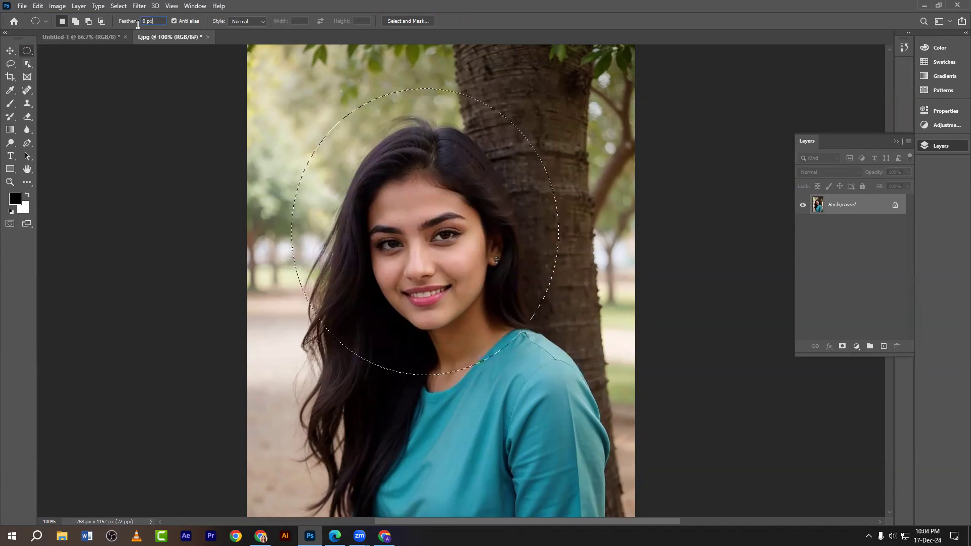
text(20)
key(Return)
- Paste the copied elliptical portrait into Untitled-1 as a new layer and move it slightly up and left of the canvas center
click(68, 37)
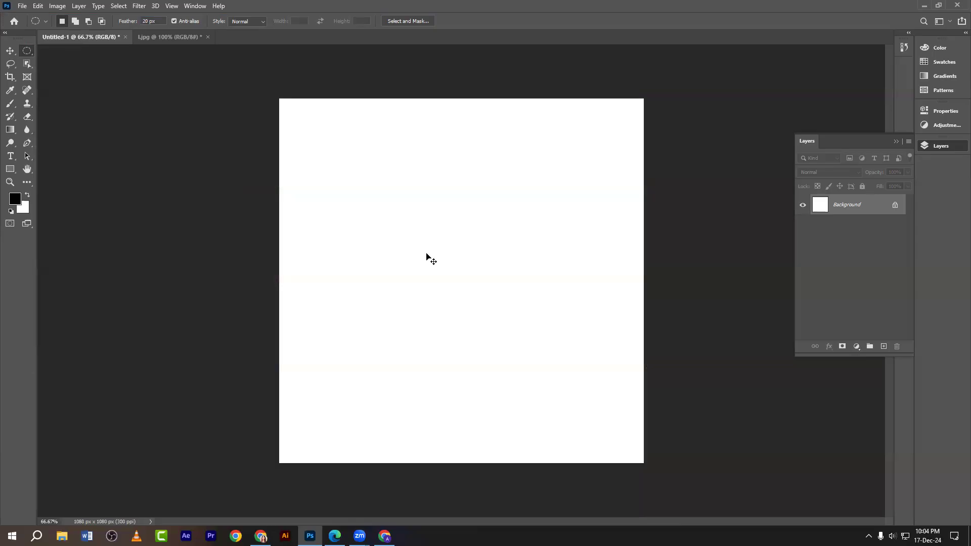
key(ctrl+v)
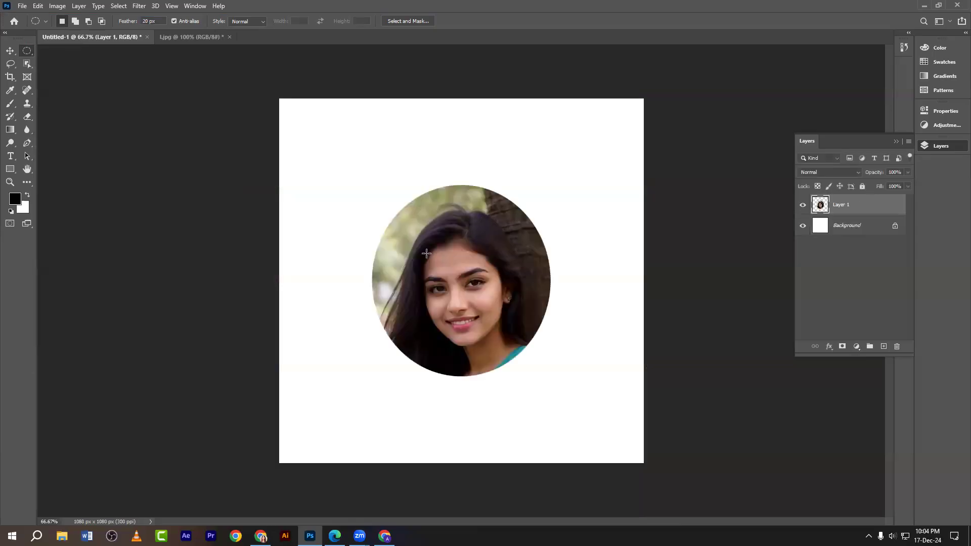
click(10, 50)
drag(444, 261, 422, 245)
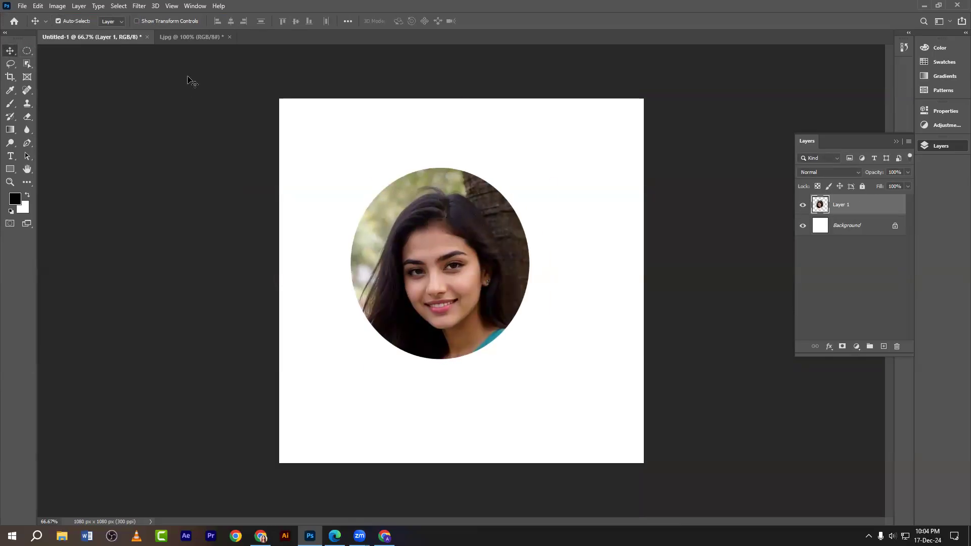
key(ctrl+plus)
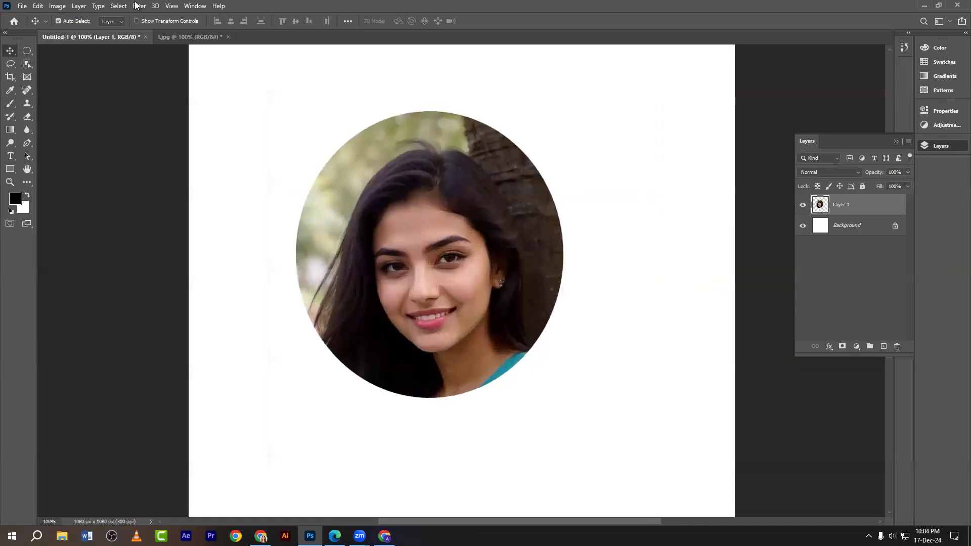
- Try copying the l.jpg selection to a new layer, check its edge with the Background hidden, and delete that layer
click(174, 39)
scroll(485, 288, up, 2)
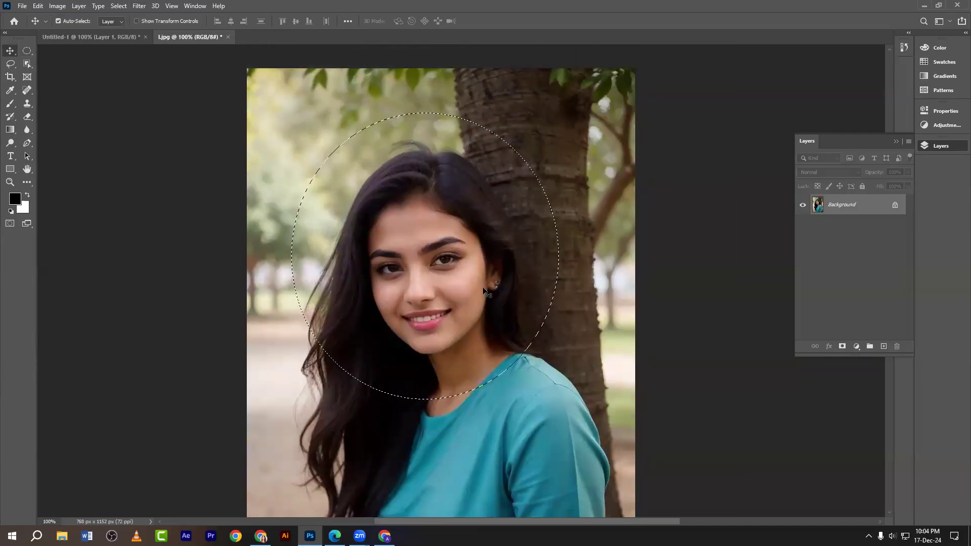
key(m)
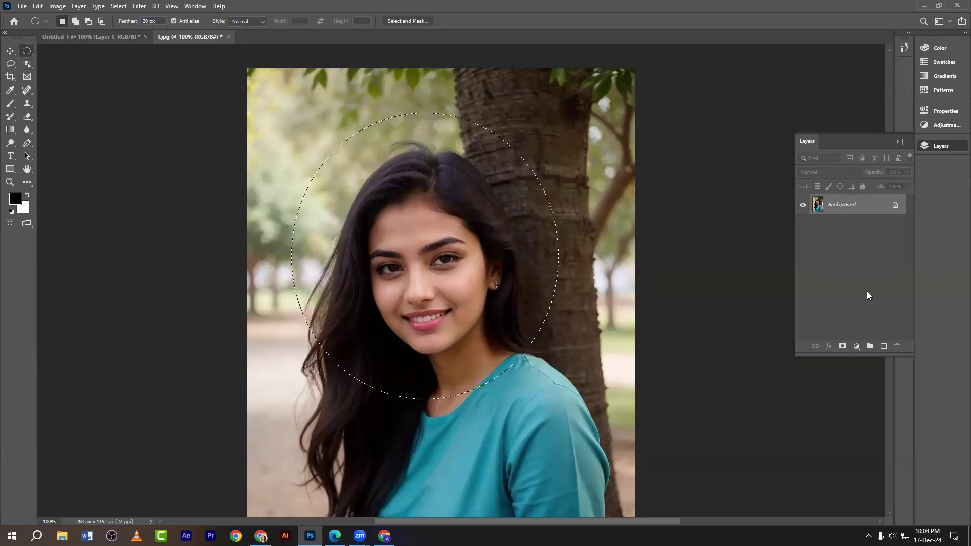
key(ctrl+j)
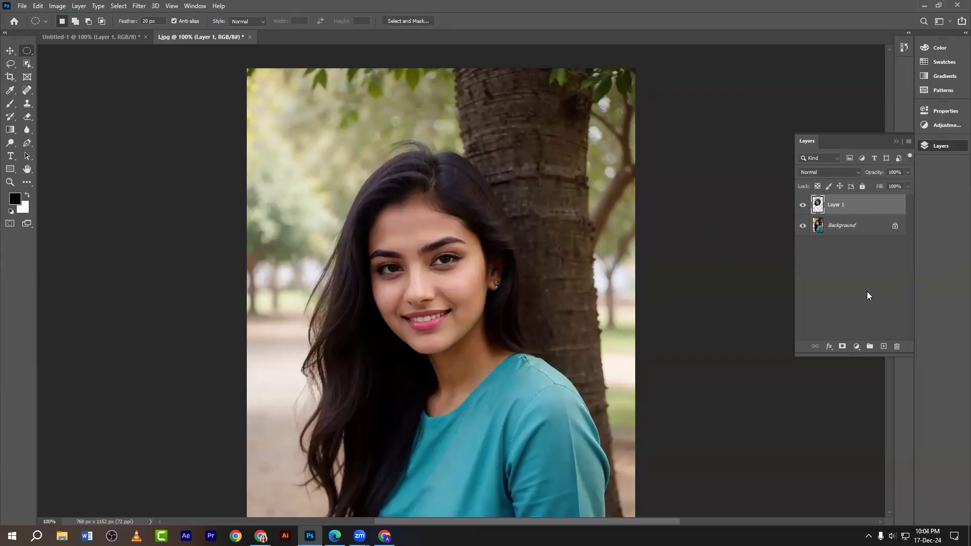
click(802, 226)
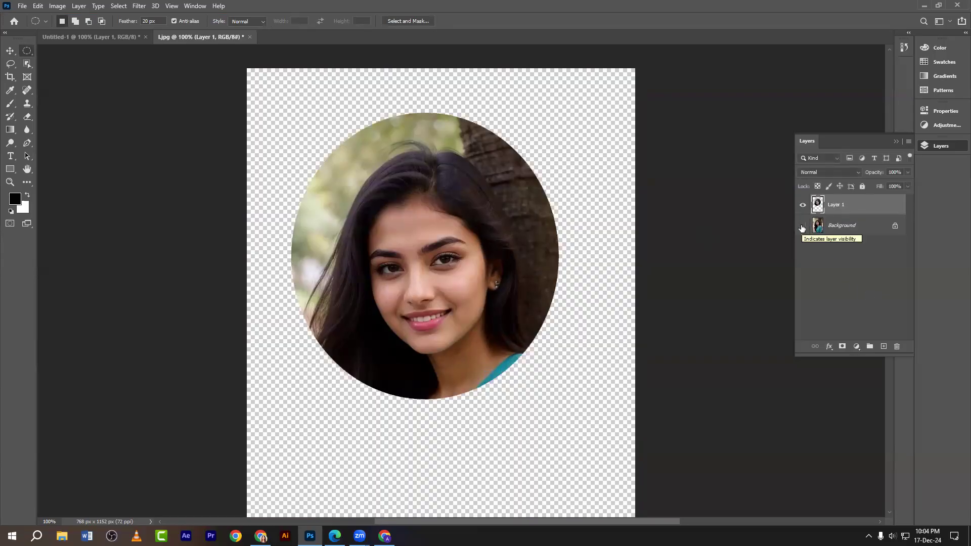
click(803, 225)
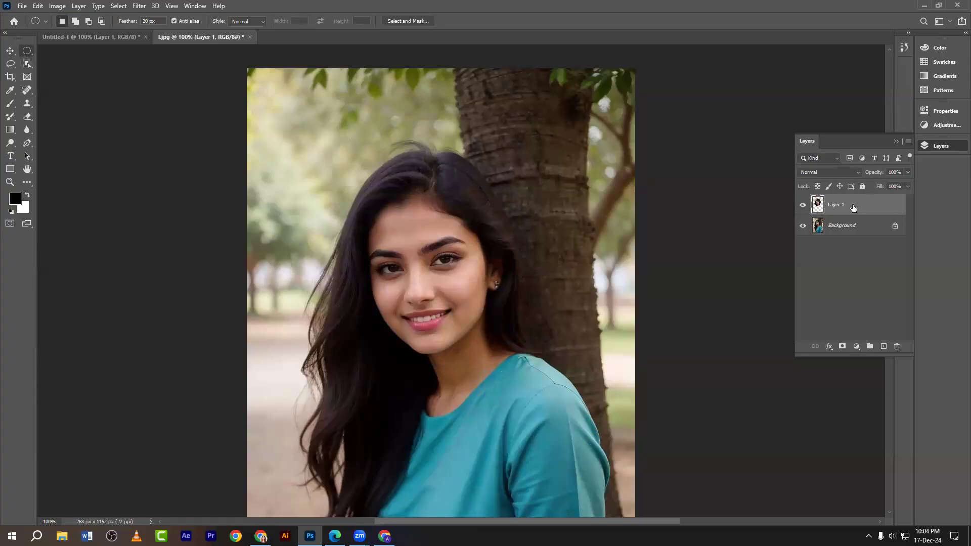
key(Delete)
- Unlock the photo's Background layer and draw an elliptical selection with 20 px feather around the woman's face and neck
click(897, 208)
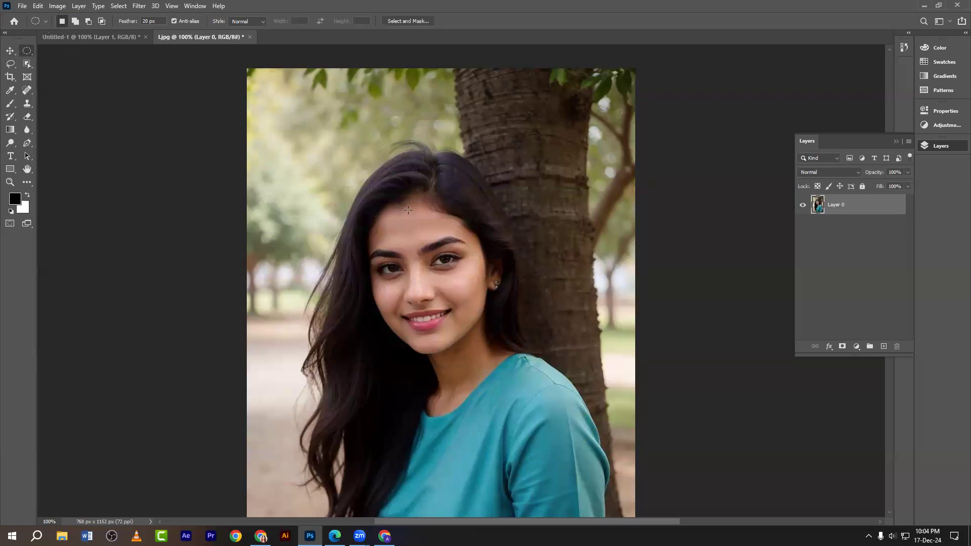
drag(340, 147, 556, 403)
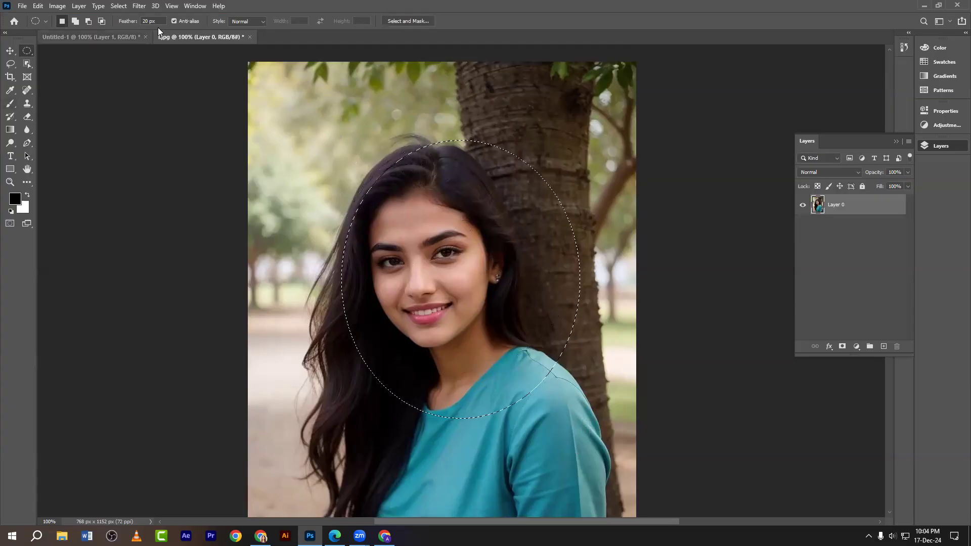
- Copy the elliptical selection with Feather set to 20 px to a new layer and check its edge with Layer 0 hidden
text(20)
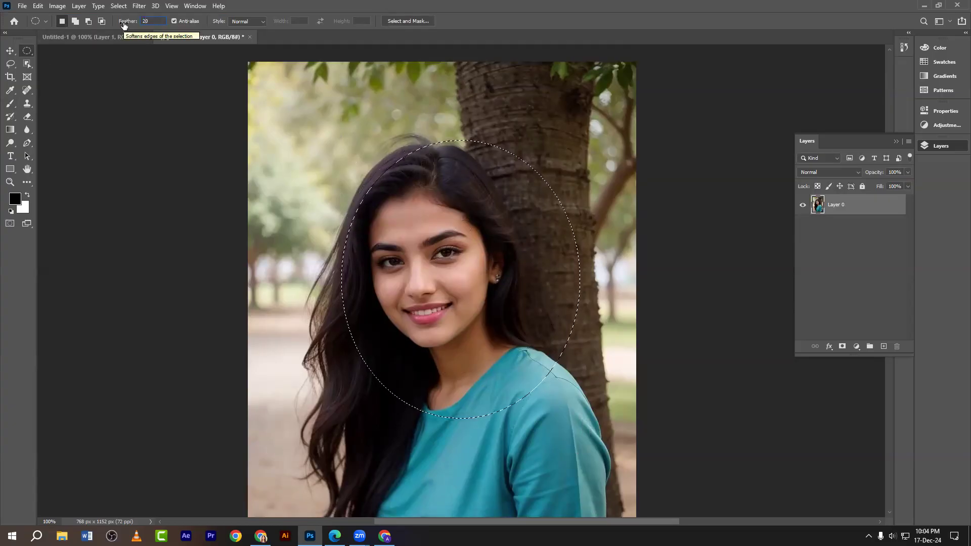
key(Return)
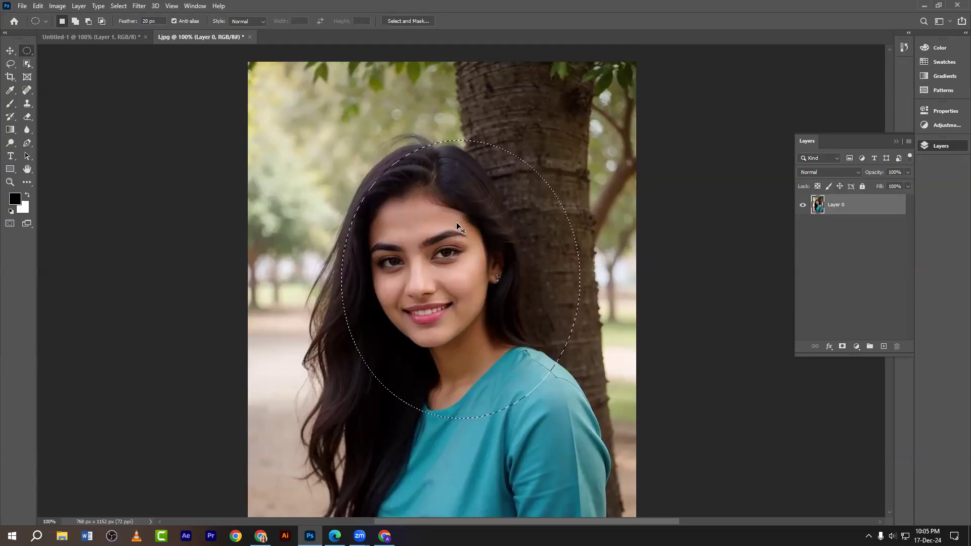
key(ctrl+j)
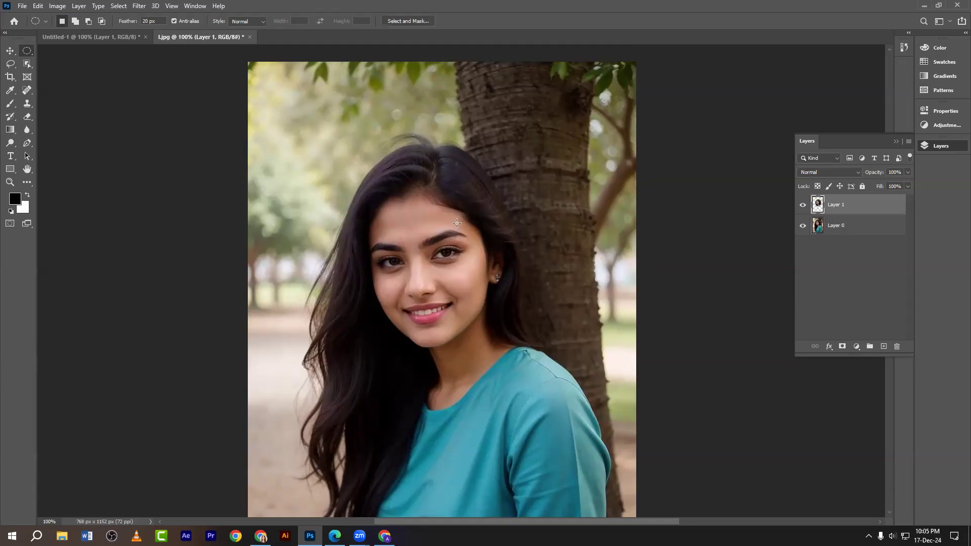
click(799, 226)
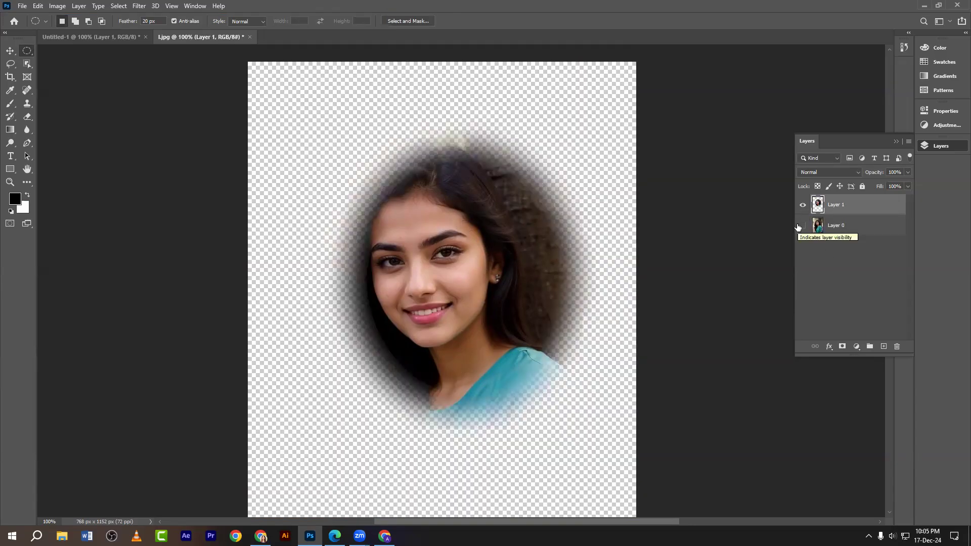
click(799, 226)
- Undo the layer copy and the earlier changes back to the photo's locked Background layer without a selection
click(849, 232)
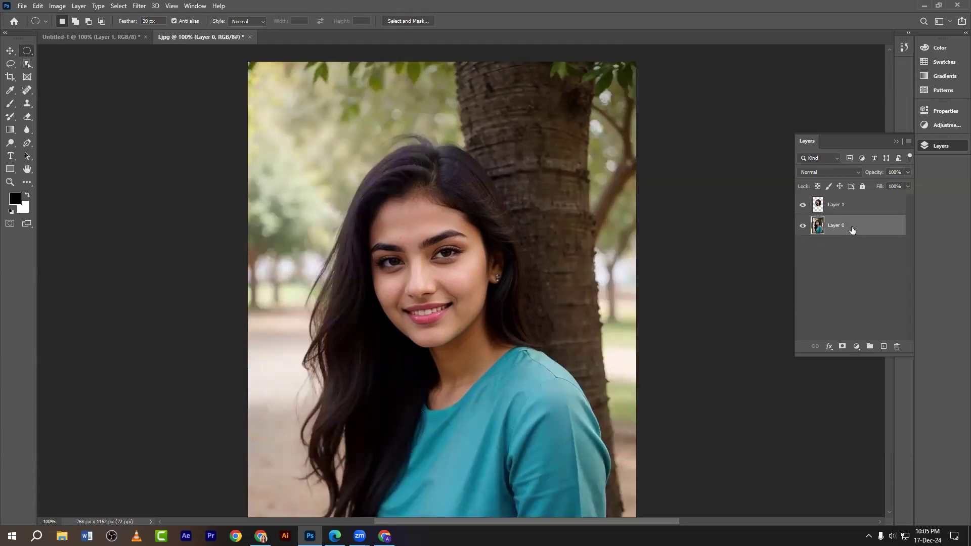
key(ctrl+z)
key(ctrl+z)
key(ctrl+z)
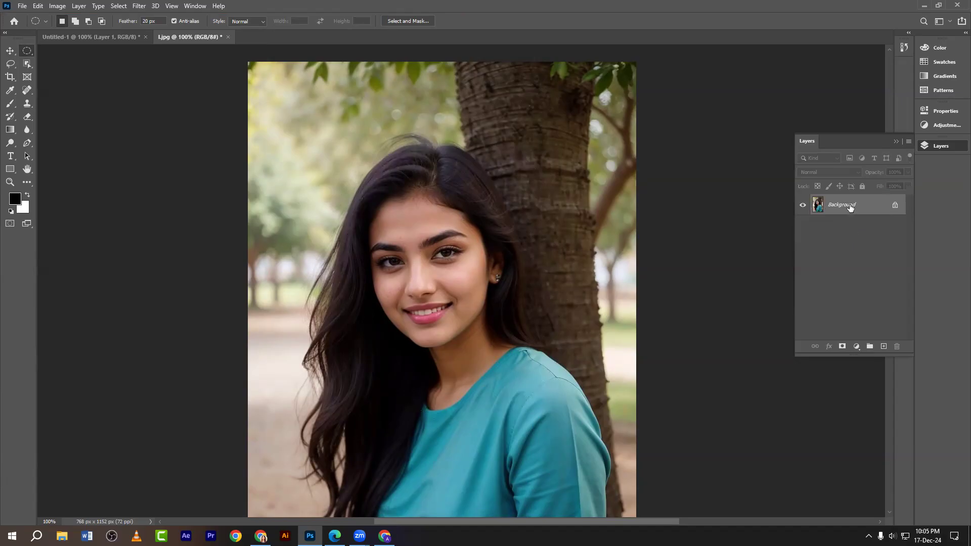
- Capture the screen area around the Layers panel, outline the panel with a red rectangle, and discard the capture
key(Print)
drag(534, 0, 969, 385)
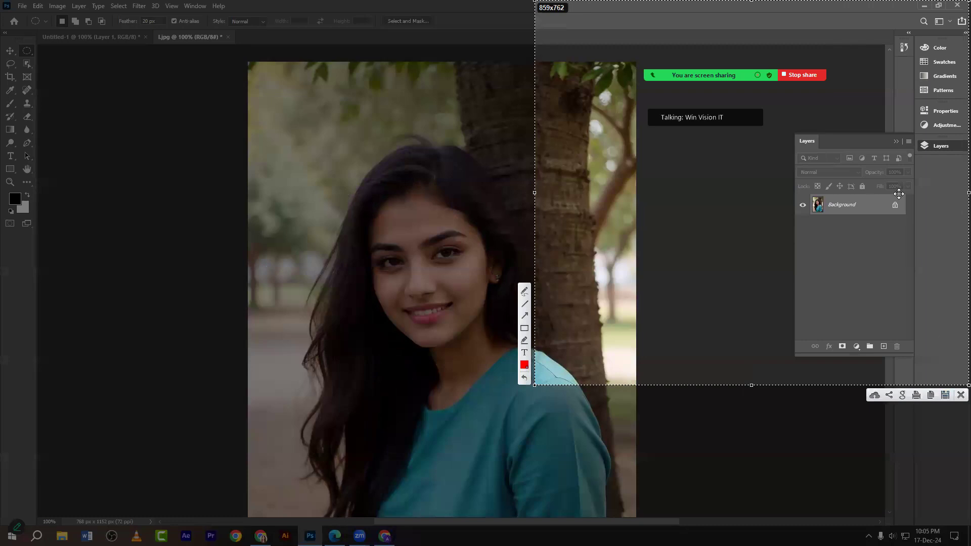
click(524, 328)
drag(822, 142, 920, 276)
click(959, 395)
- Unlock the photo's Background layer and draw an elliptical selection with 20 px feather around the woman's head and neck
click(894, 206)
drag(318, 131, 618, 488)
drag(530, 414, 507, 394)
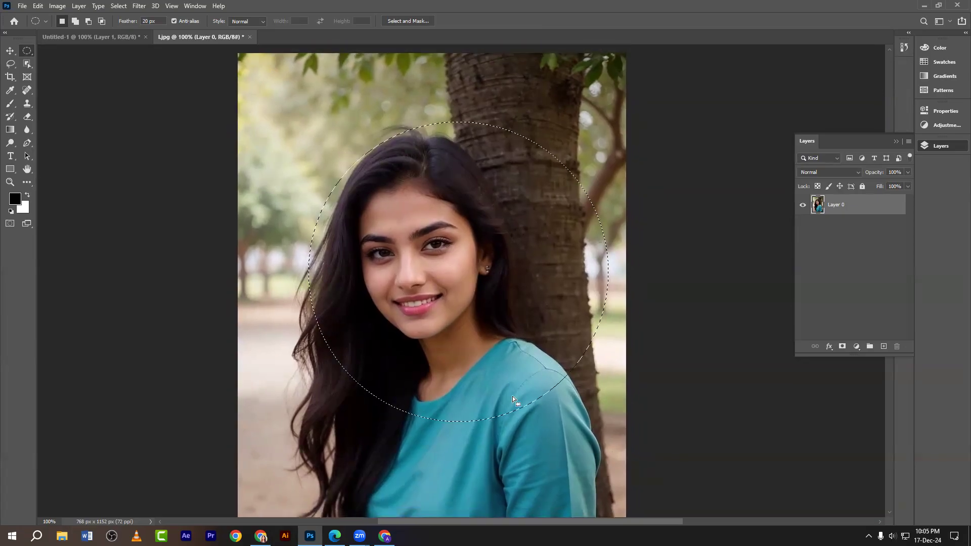
key(ctrl+d)
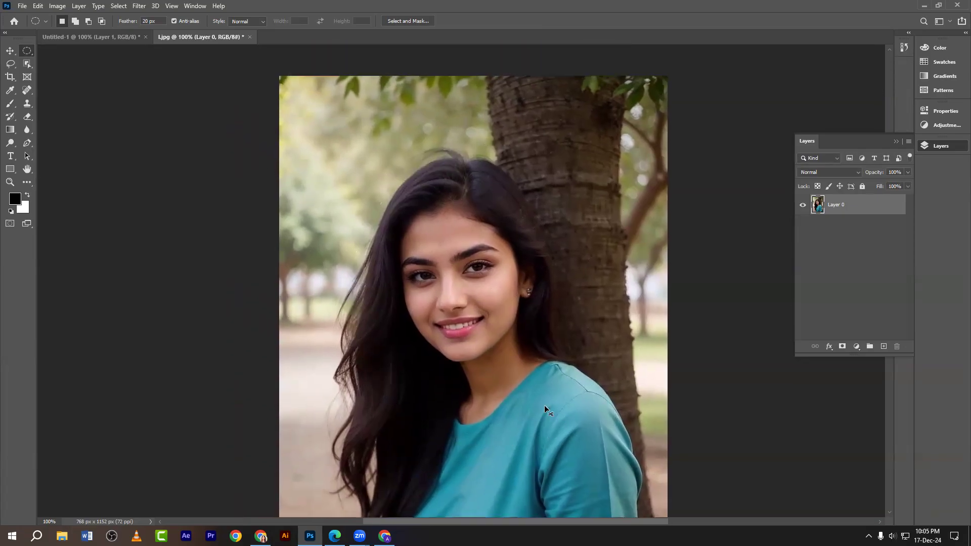
drag(315, 107, 498, 455)
click(498, 447)
drag(381, 119, 645, 488)
drag(517, 305, 507, 332)
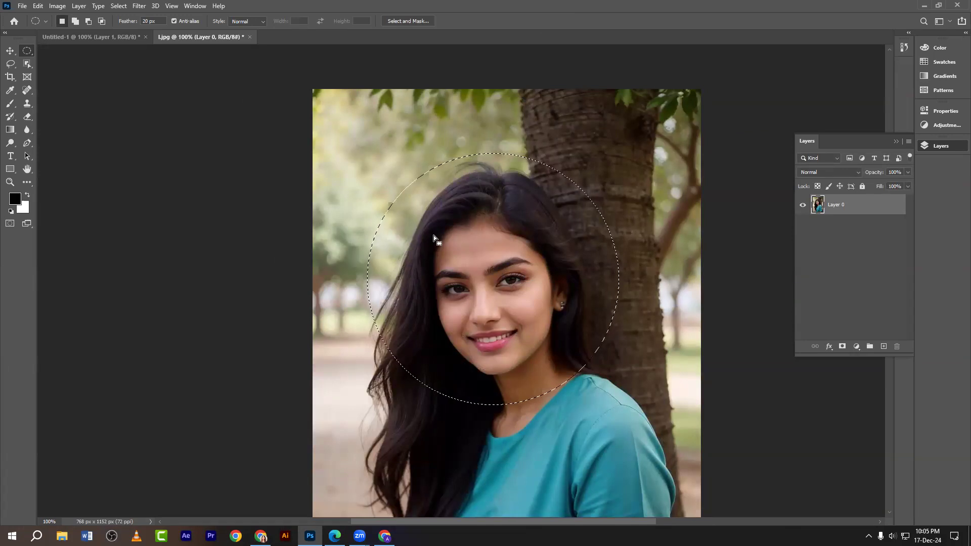
- Try replacing the hard-edged portrait in Untitled-1 with the feathered copy, and undo back to the hard-edged portrait
click(105, 40)
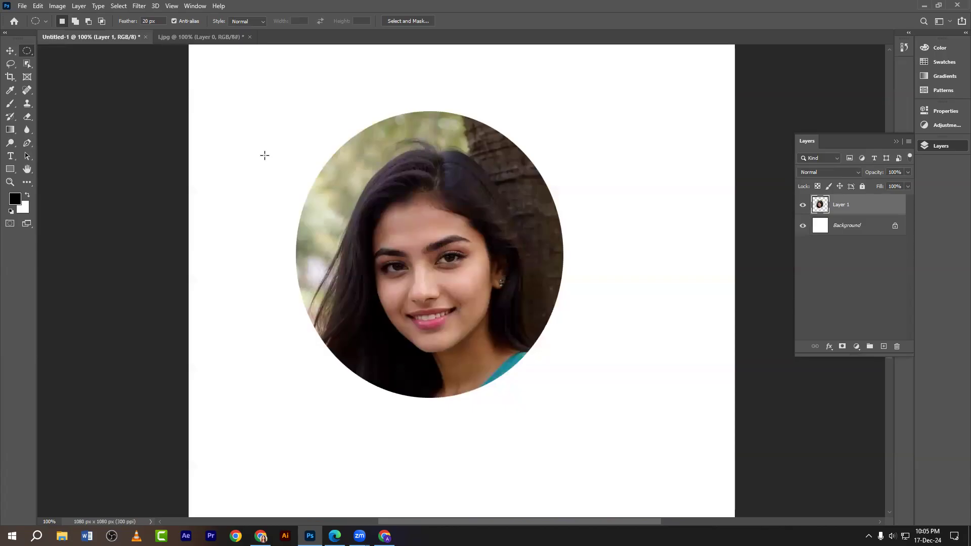
key(Delete)
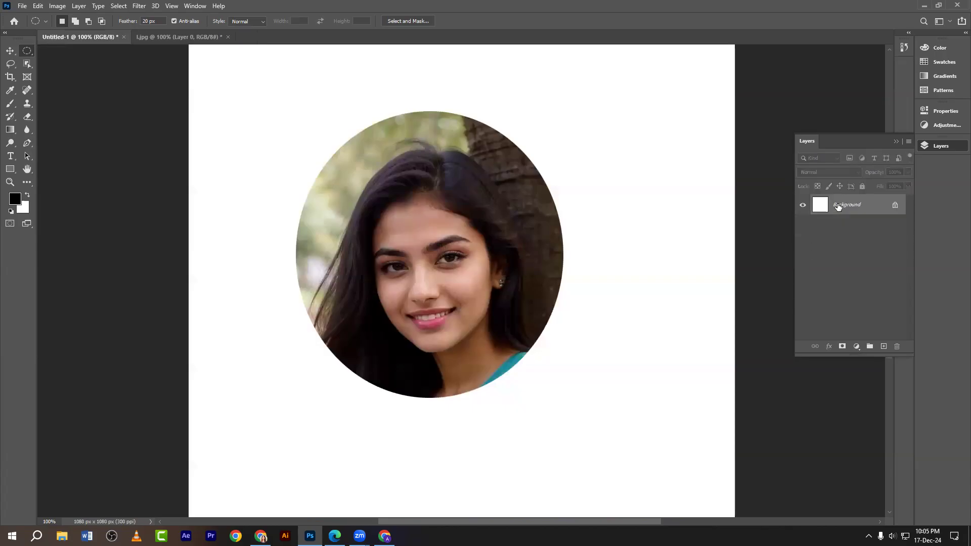
key(ctrl+z)
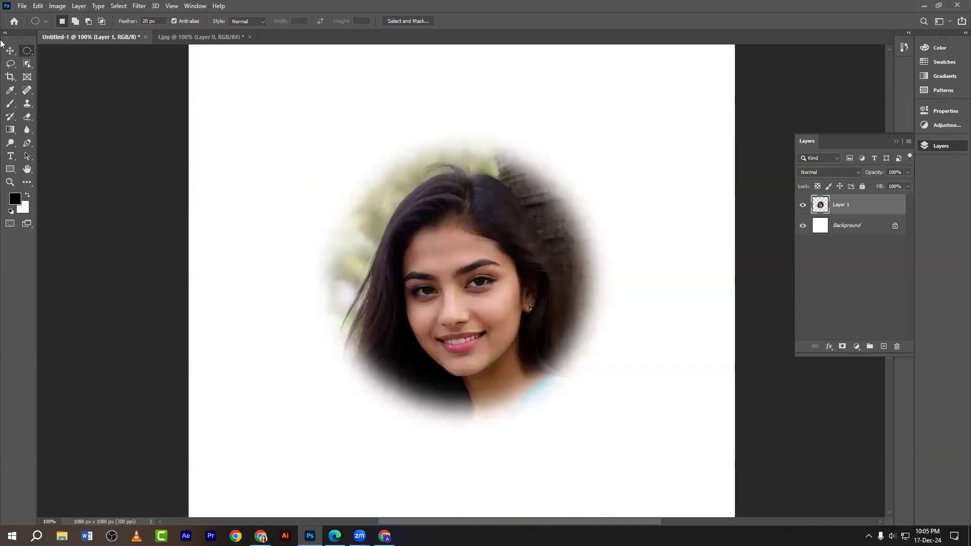
click(10, 51)
key(Delete)
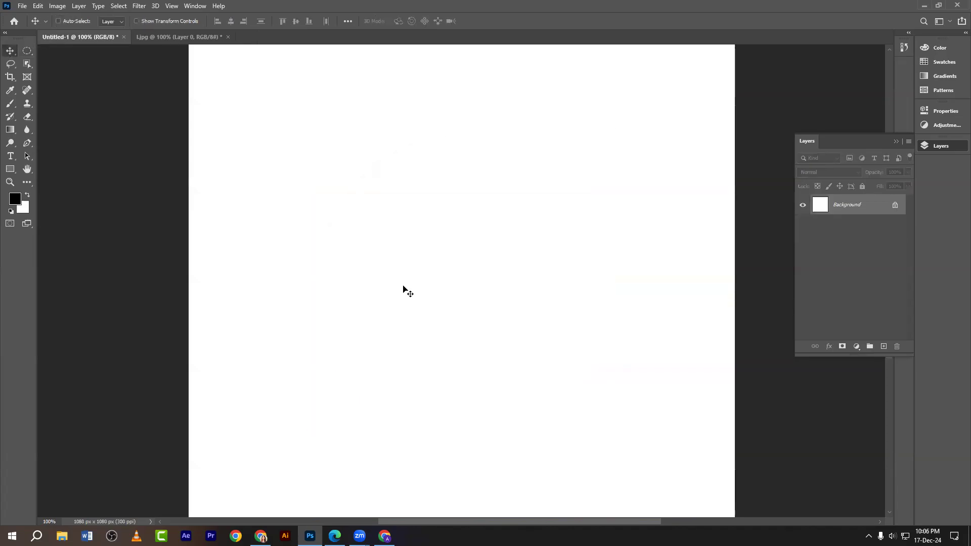
key(ctrl+z)
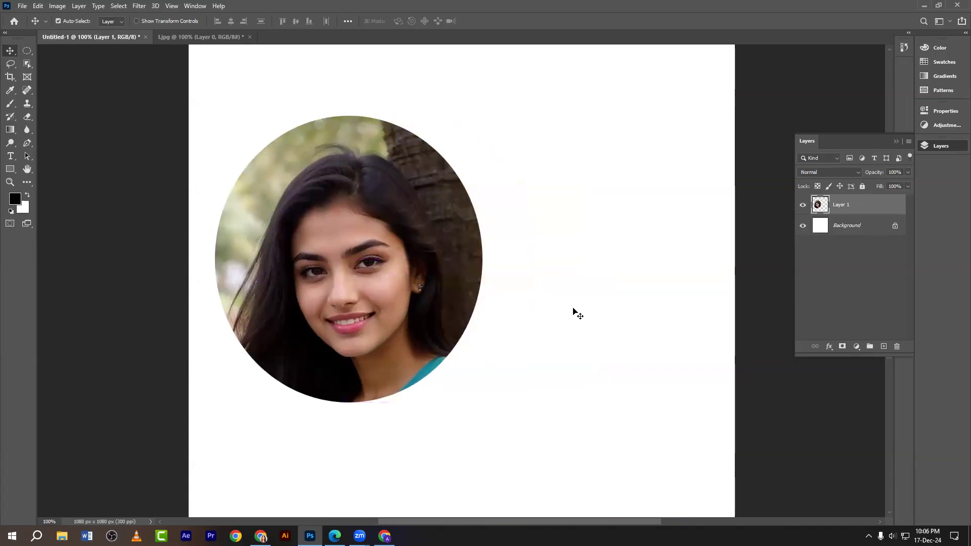
- Paste the feathered portrait into Untitled-1 as a new layer and arrange it to the right of the hard-edged portrait
key(ctrl+v)
drag(509, 228, 630, 240)
drag(377, 256, 355, 260)
mouse_move(581, 257)
mouse_down()
mouse_move(569, 239)
mouse_move(590, 240)
mouse_move(574, 257)
mouse_up()
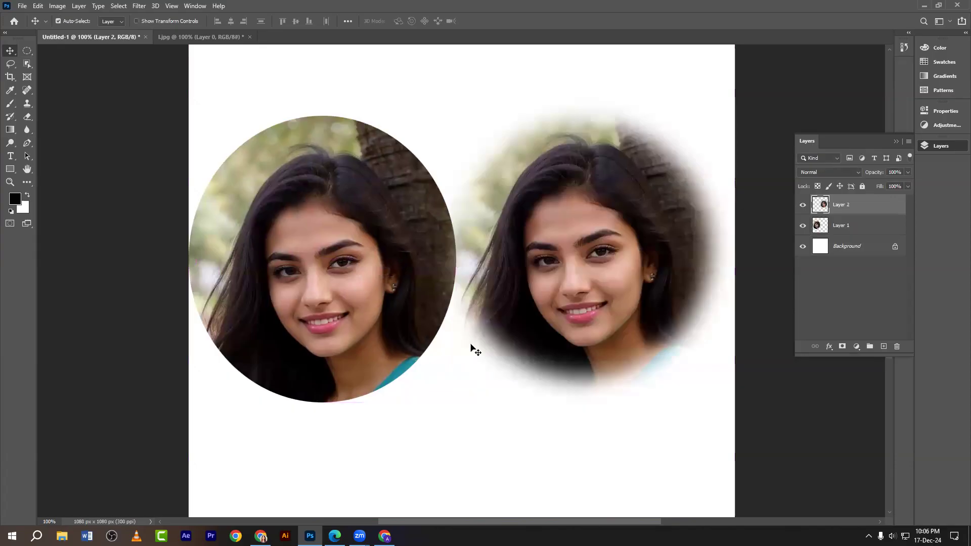
mouse_move(581, 255)
mouse_down()
mouse_move(600, 271)
mouse_move(584, 245)
mouse_up()
drag(563, 282, 561, 273)
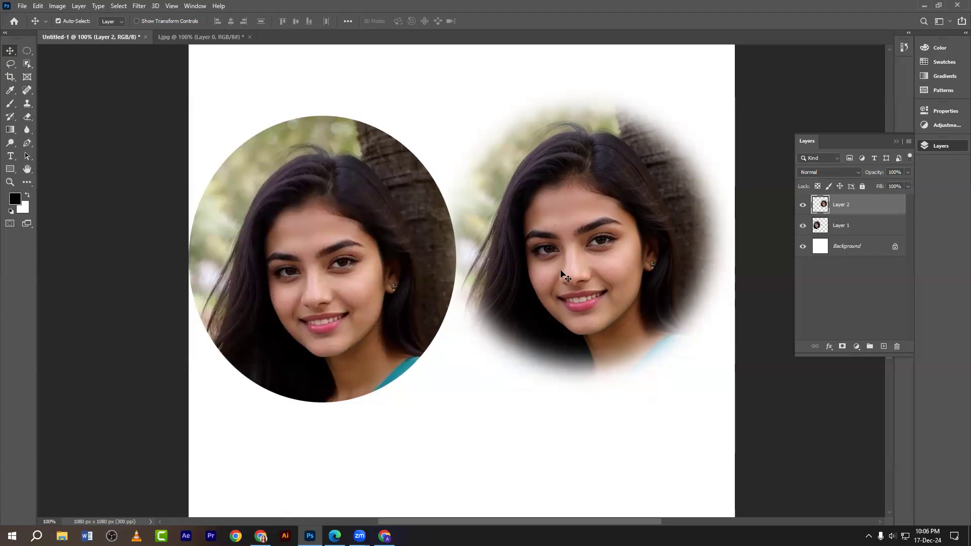
mouse_move(347, 228)
mouse_down()
mouse_move(420, 202)
mouse_move(345, 224)
mouse_up()
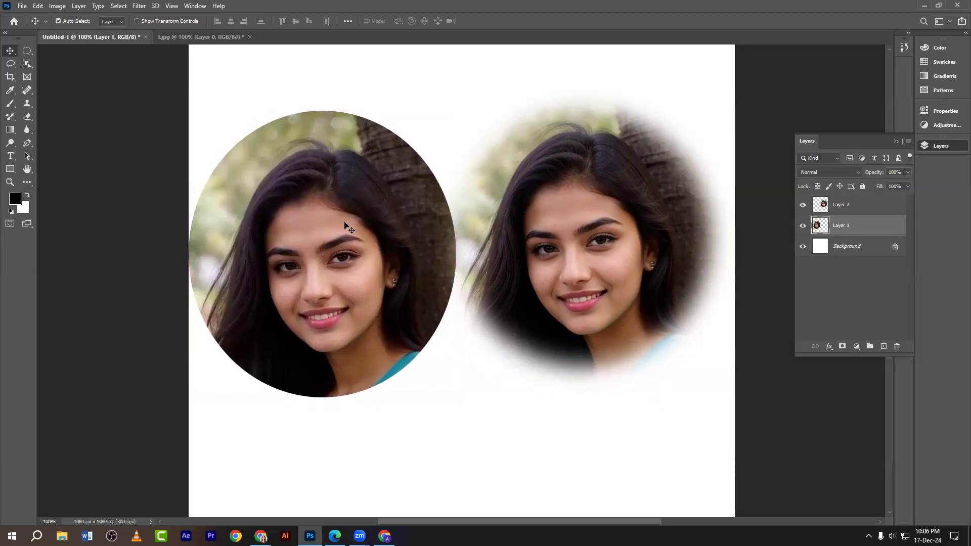
drag(345, 223, 378, 182)
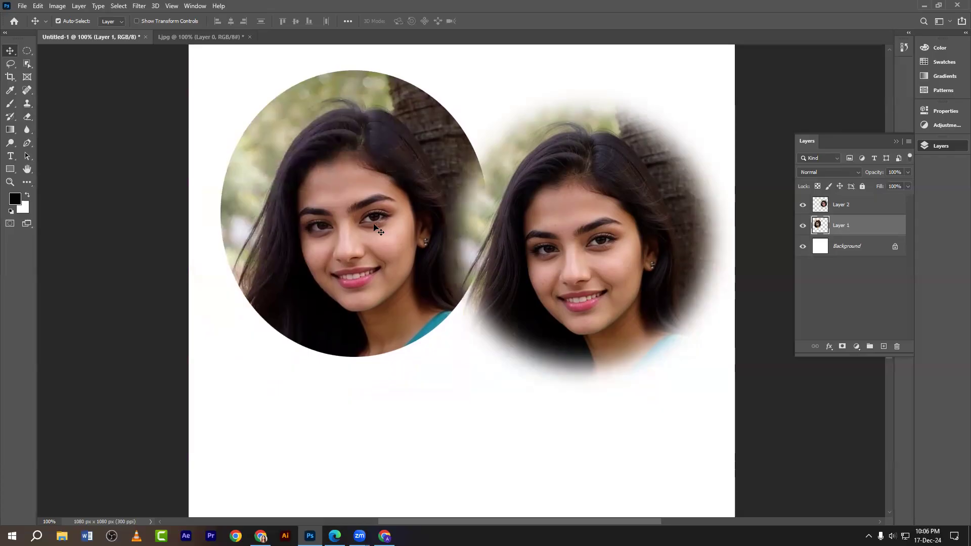
- Switch to the course module PDF in Edge and review the Class 1 and Class 2 topics up to Selection Style
key(alt+Tab)
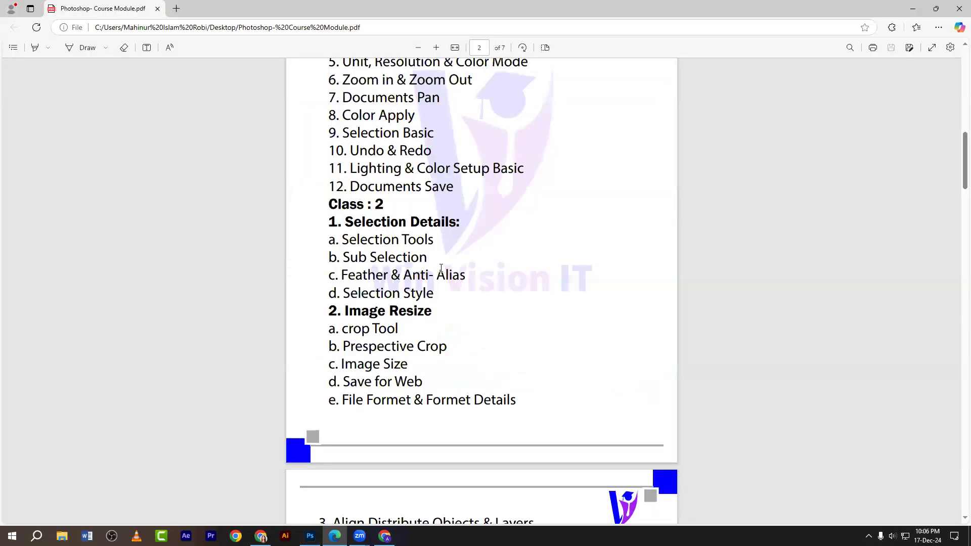
scroll(435, 281, down, 1)
scroll(435, 281, up, 1)
scroll(350, 223, up, 3)
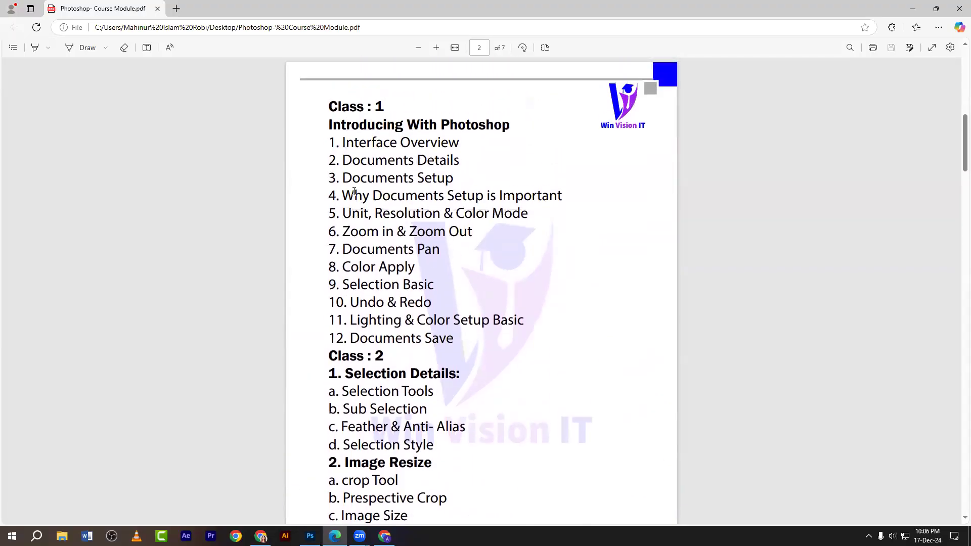
scroll(354, 191, down, 1)
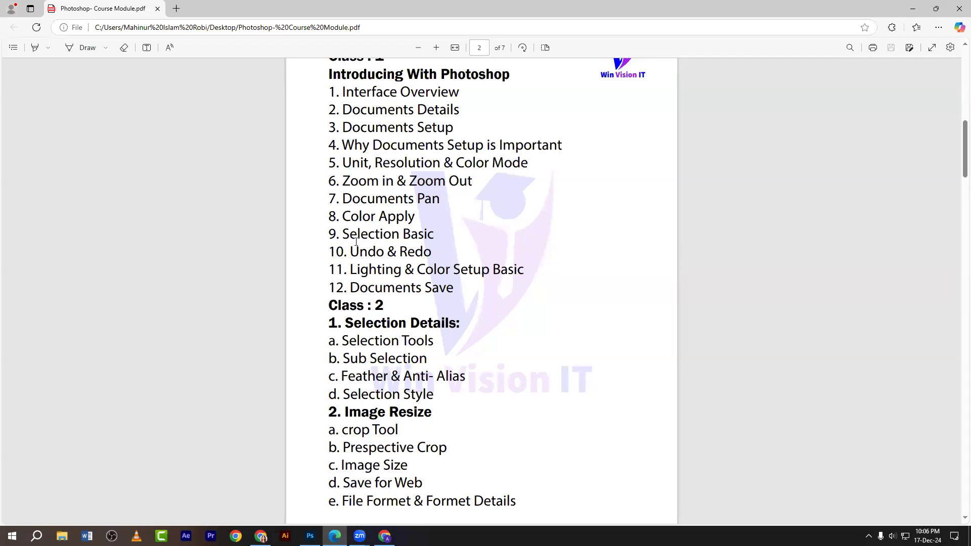
scroll(358, 259, down, 2)
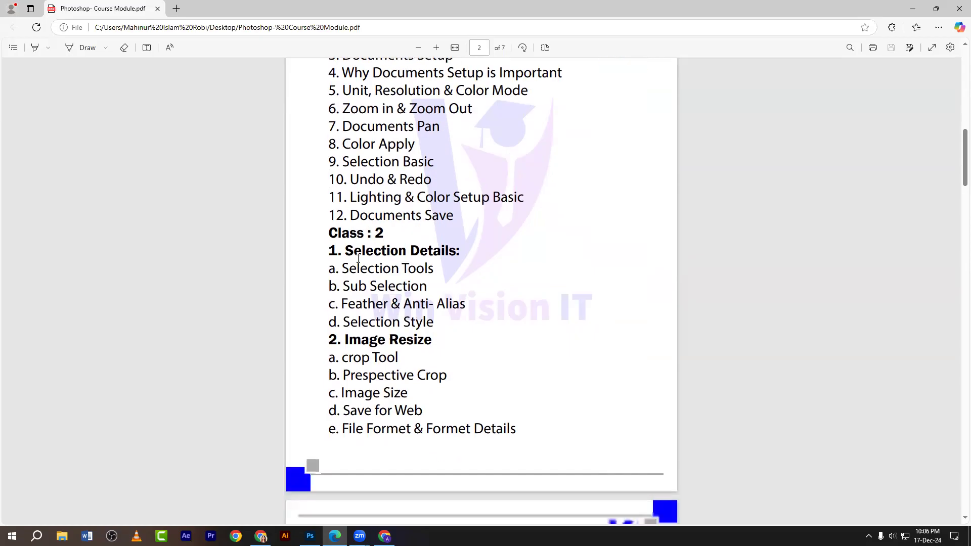
scroll(399, 241, up, 1)
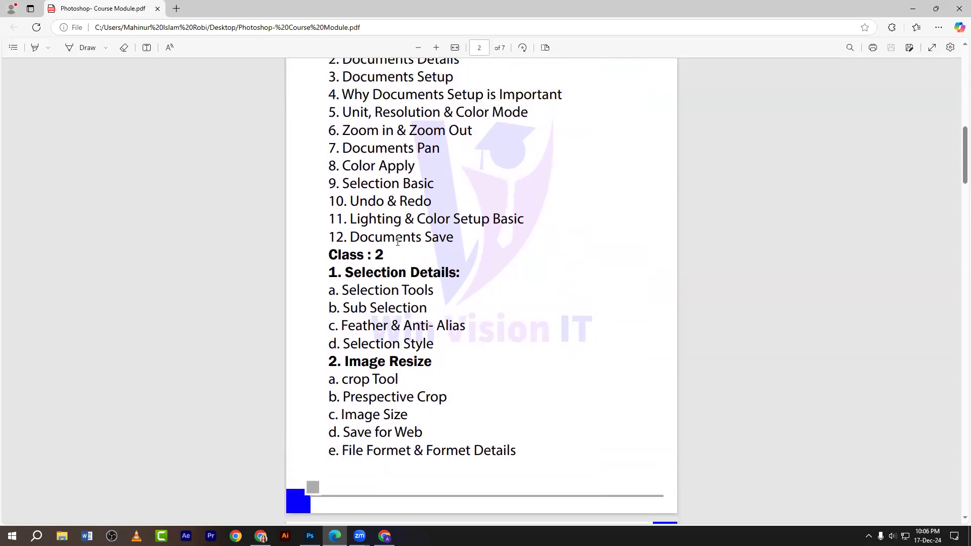
scroll(398, 241, down, 2)
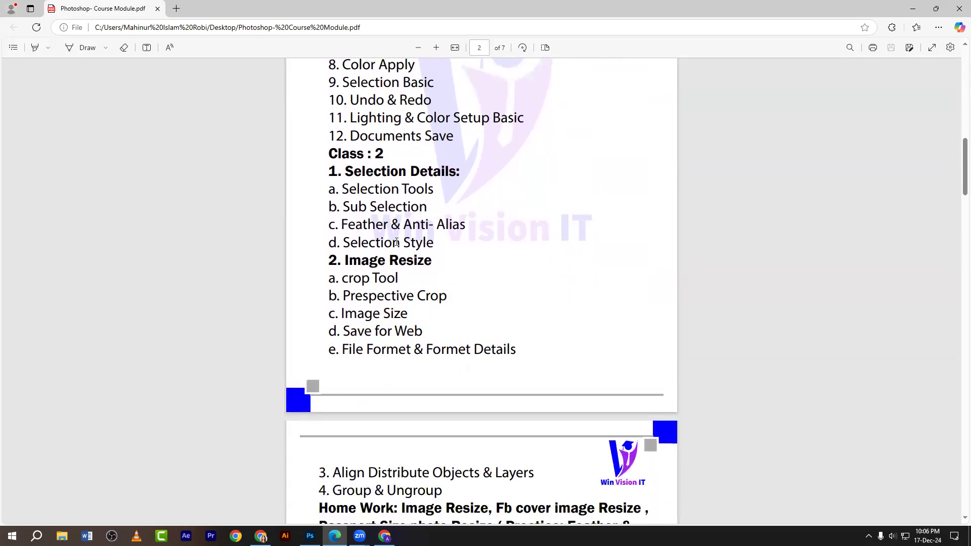
drag(341, 240, 411, 243)
click(407, 243)
- Return to Photoshop and delete both portrait layers from Untitled-1, leaving only the white Background
click(310, 536)
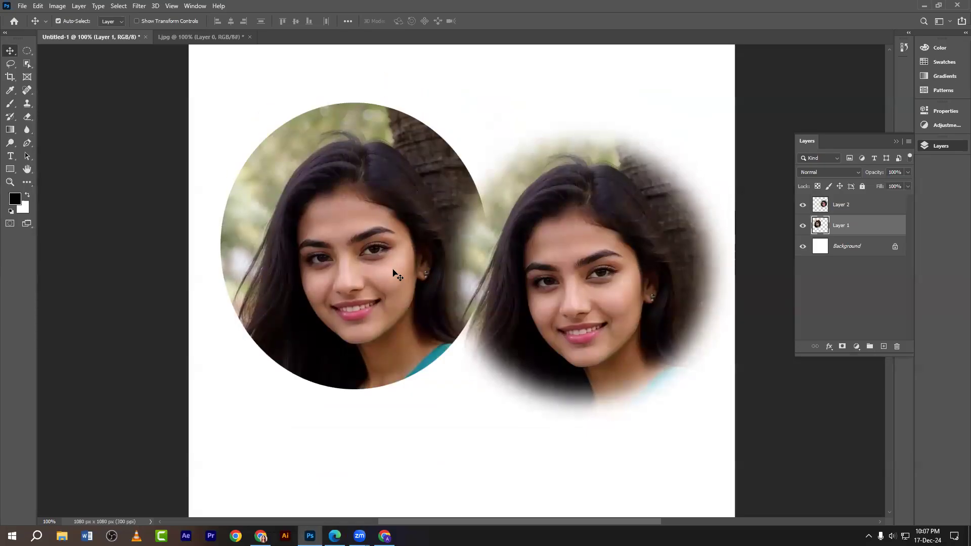
key(ctrl+z)
key(ctrl+z)
key(ctrl+z)
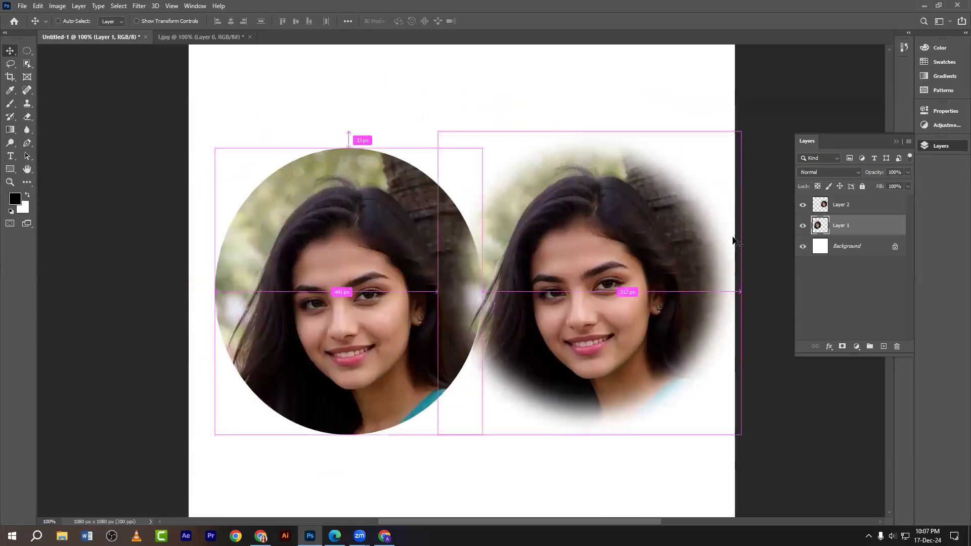
key(Delete)
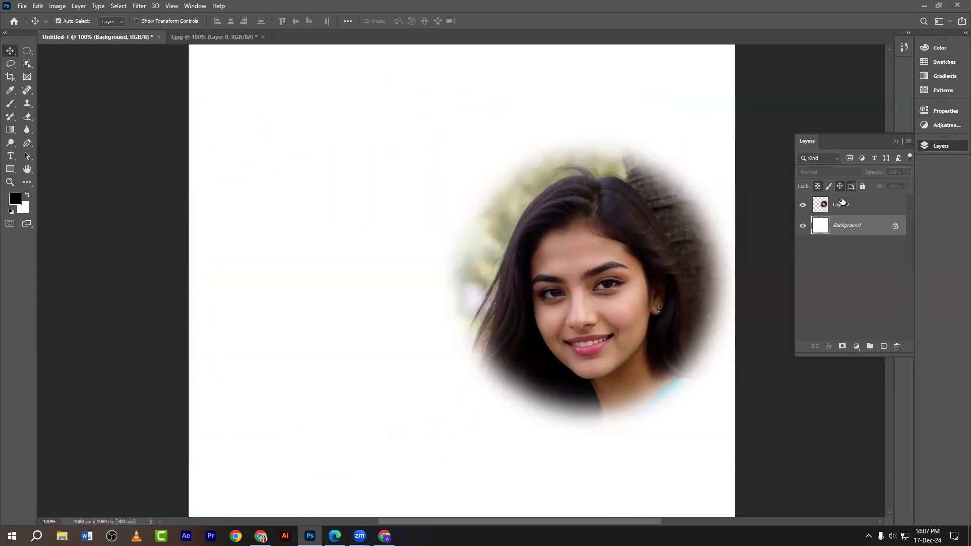
key(Delete)
- Draw a rectangular selection in the canvas's upper left area, fill it with black on a new layer, and deselect
right_click(25, 53)
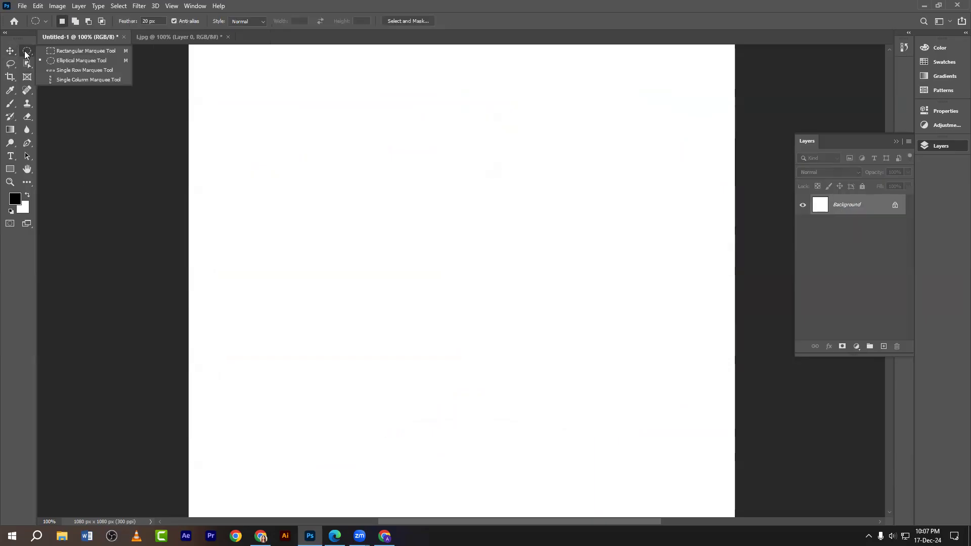
click(55, 52)
drag(214, 77, 342, 239)
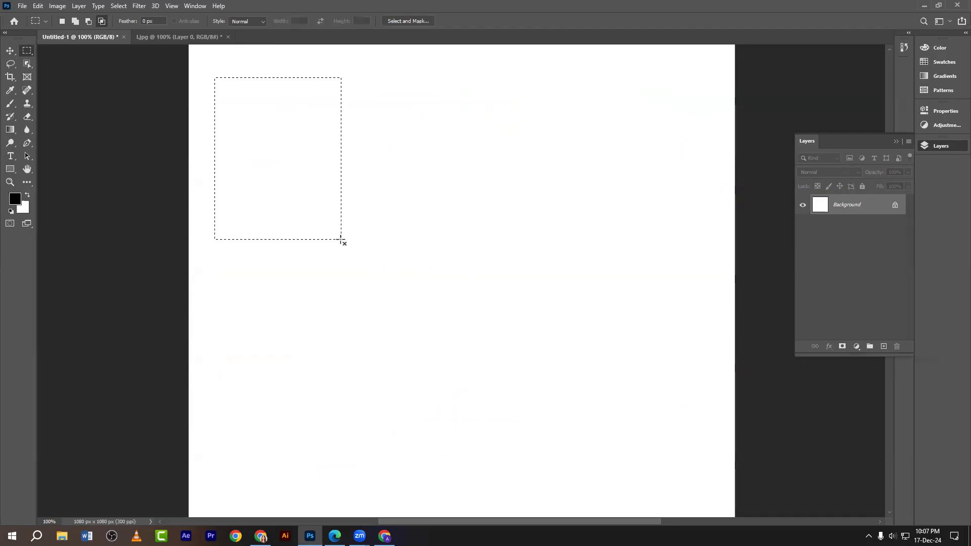
scroll(340, 241, up, 1)
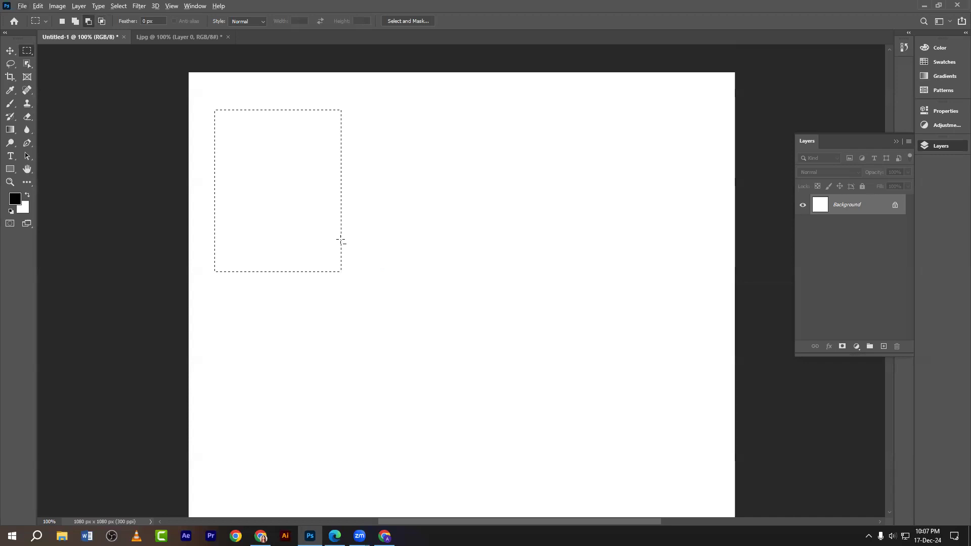
click(883, 347)
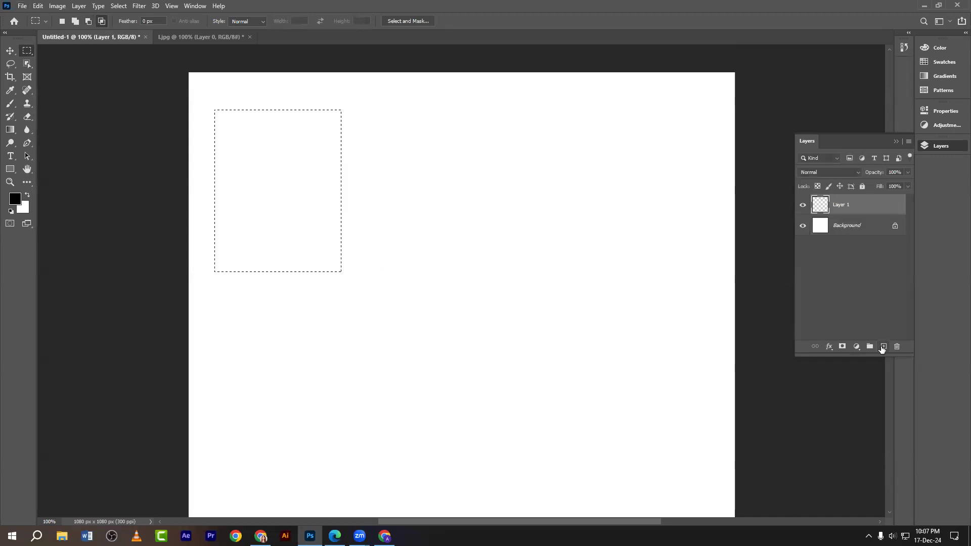
key(alt+BackSpace)
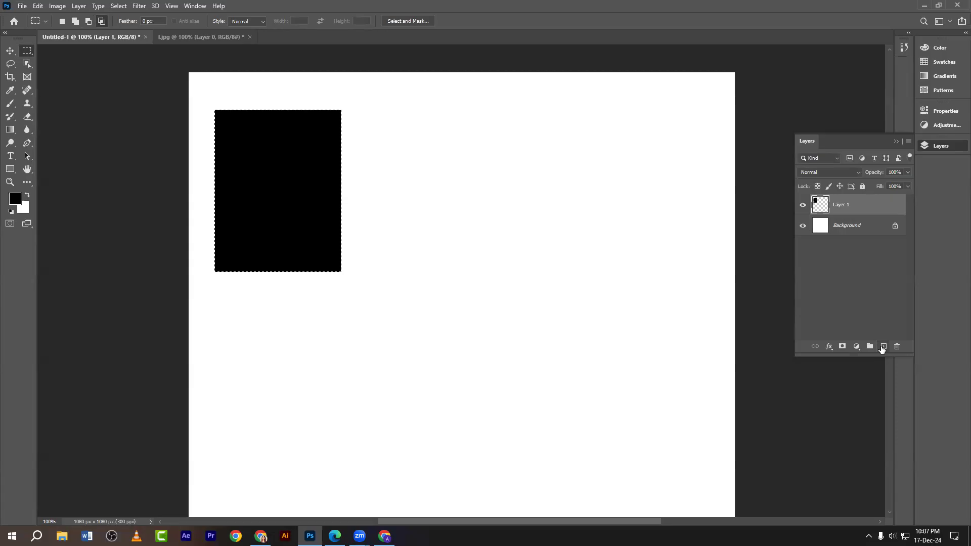
key(ctrl+d)
- Draw a circular selection with a 20 px feather beside the rectangle, fill it with black on a new layer, and deselect
right_click(26, 50)
click(56, 59)
drag(371, 153, 440, 202)
key(ctrl+d)
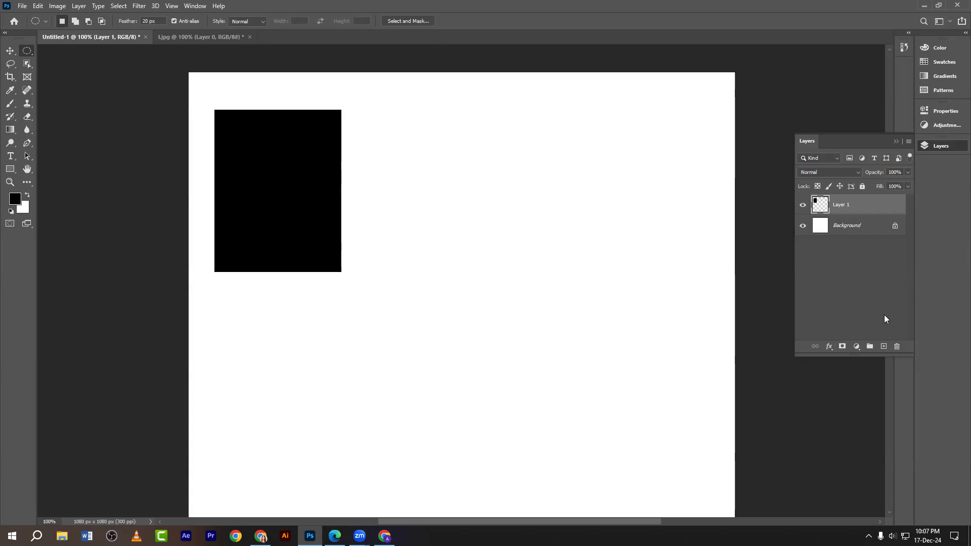
click(883, 346)
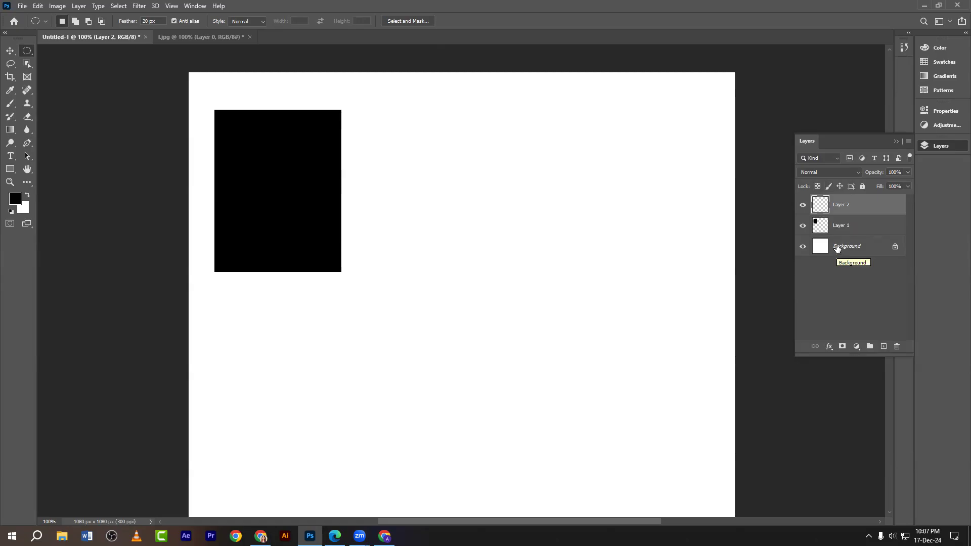
drag(402, 160, 597, 349)
key(alt+BackSpace)
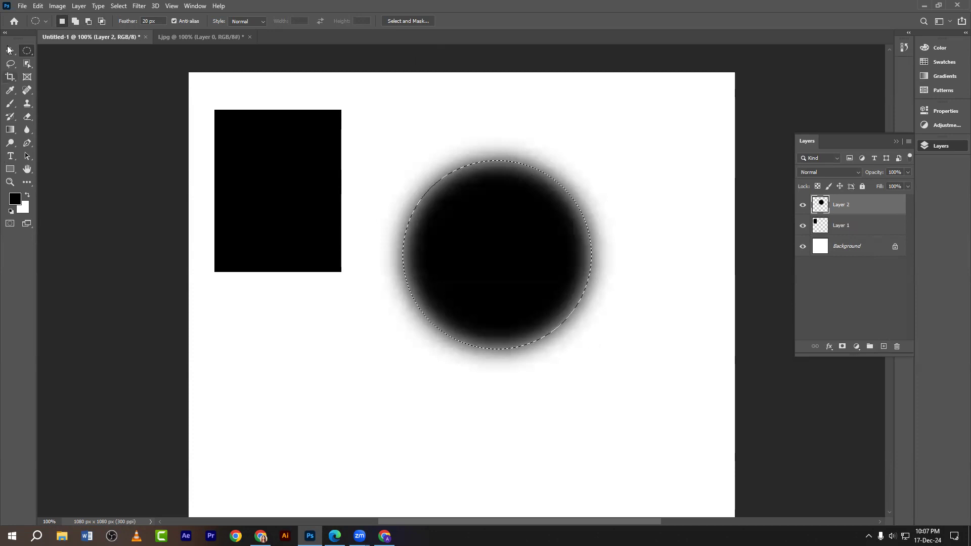
key(v)
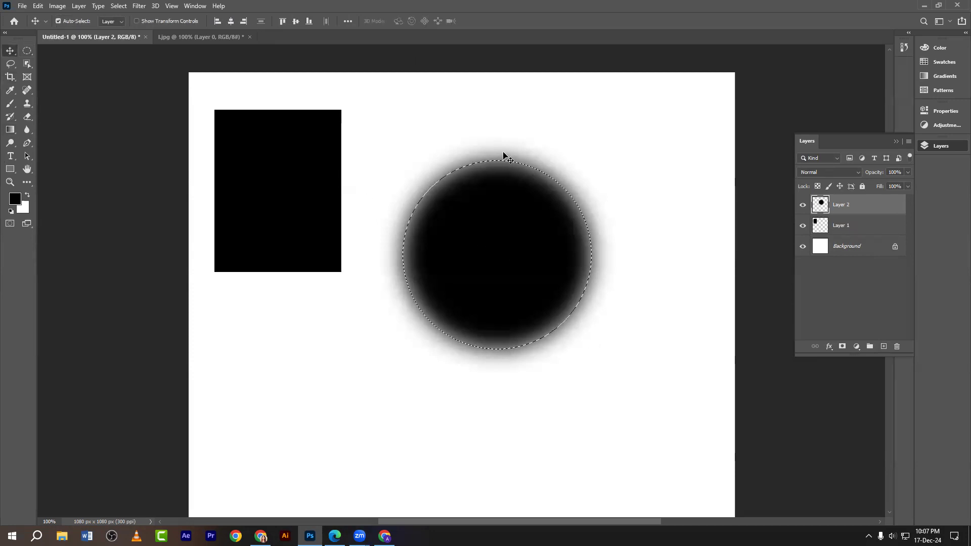
key(ctrl)
key(ctrl+d)
- Reposition the feathered black circle and the hard-edged rectangle independently on the canvas, keeping them side by side
drag(526, 260, 527, 223)
drag(269, 177, 292, 190)
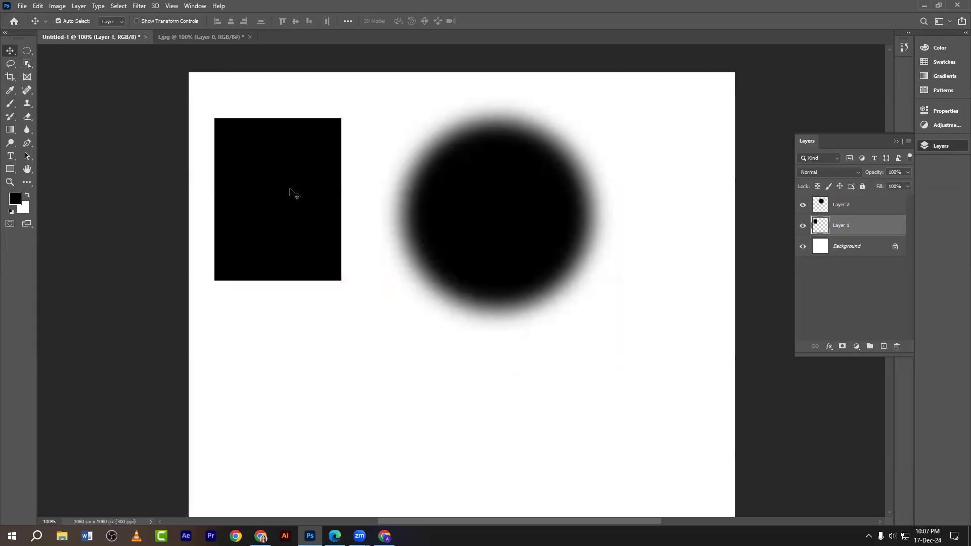
click(440, 213)
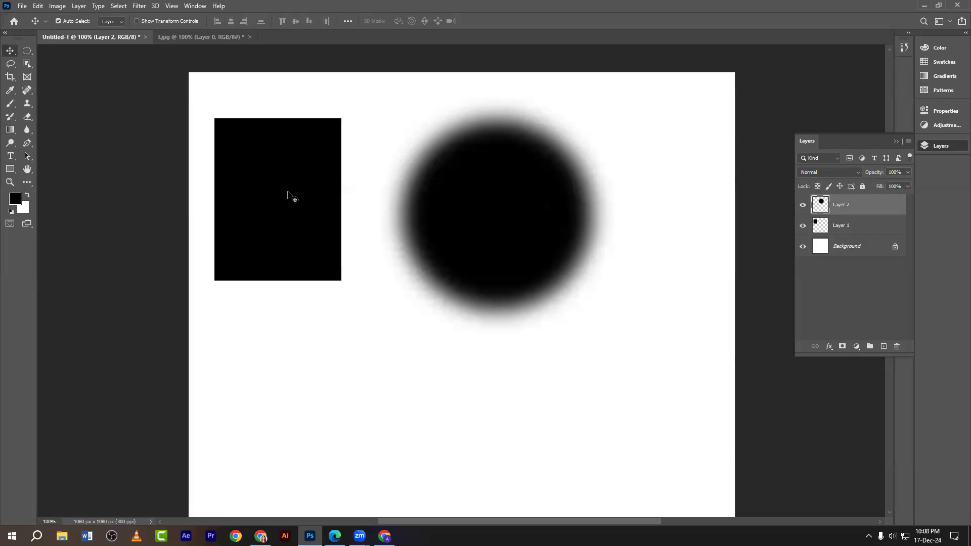
mouse_move(429, 210)
mouse_down()
mouse_move(418, 192)
mouse_move(457, 201)
mouse_move(439, 226)
mouse_up()
drag(283, 182, 294, 199)
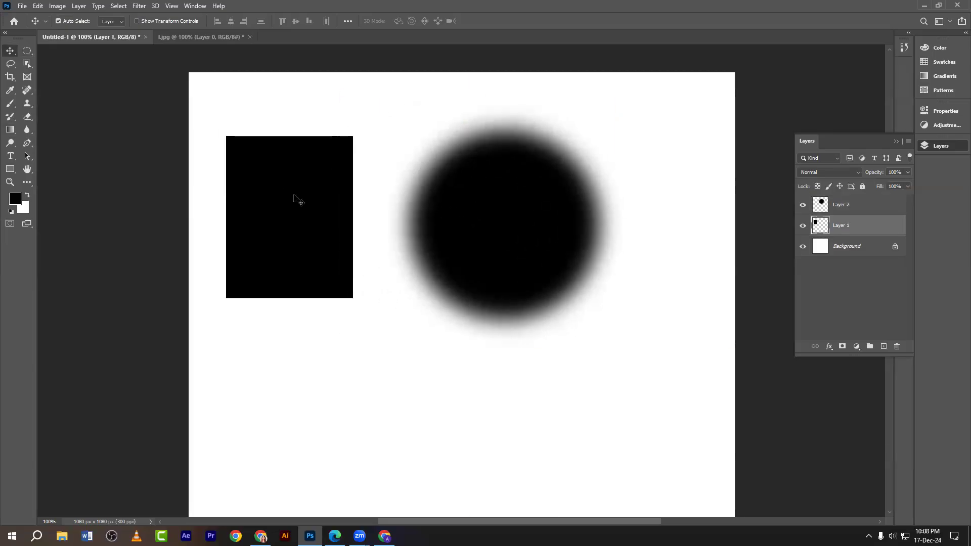
- Switch to the course module PDF in Edge and review the Class 2 topics around Image Resize and crop Tool
key(alt+Tab)
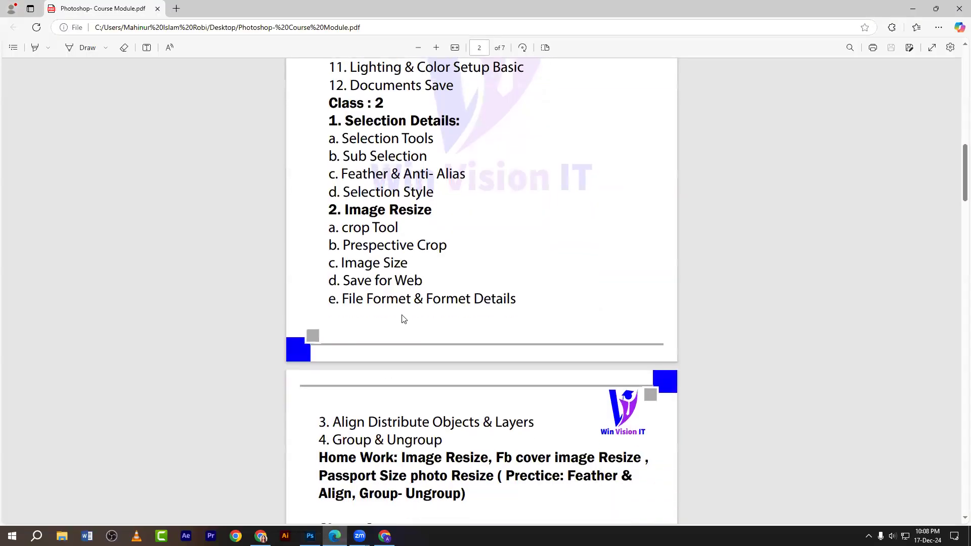
scroll(394, 306, down, 1)
scroll(392, 289, up, 2)
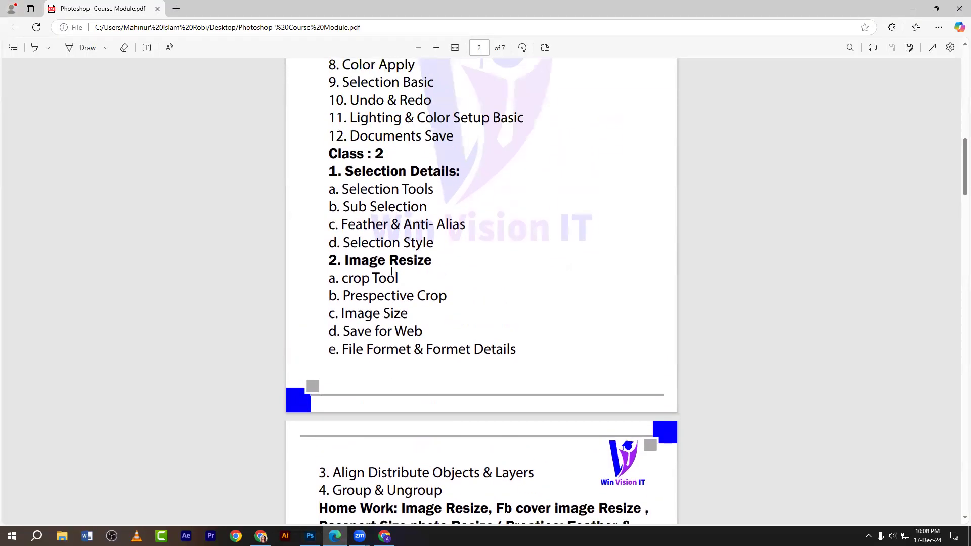
scroll(390, 268, down, 1)
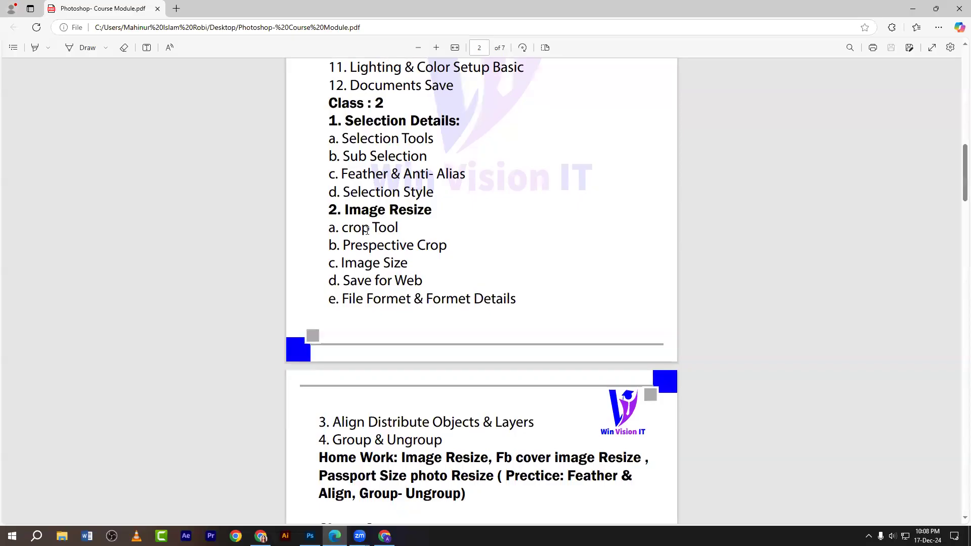
double_click(339, 227)
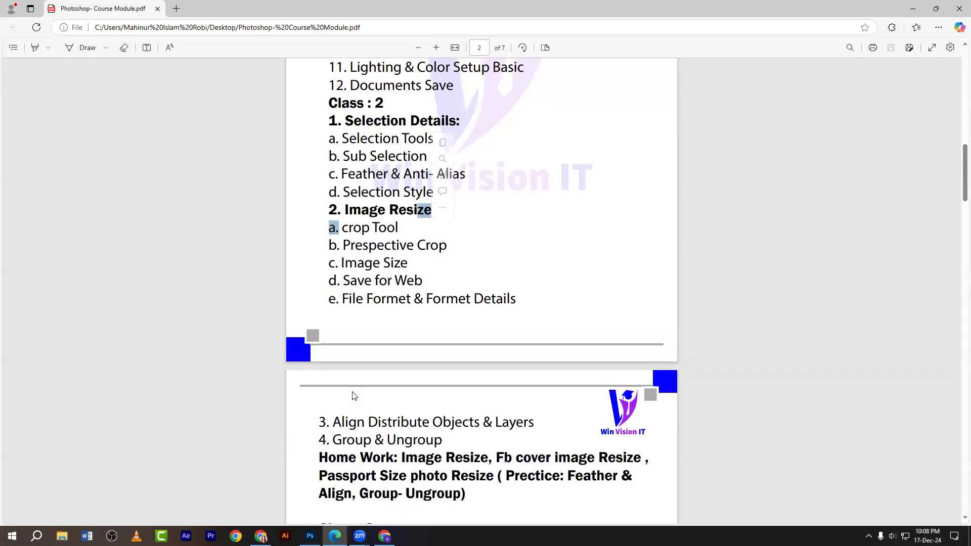
- Return to Photoshop and delete the circle and rectangle layers from Untitled-1, leaving only the Background
click(310, 536)
click(496, 193)
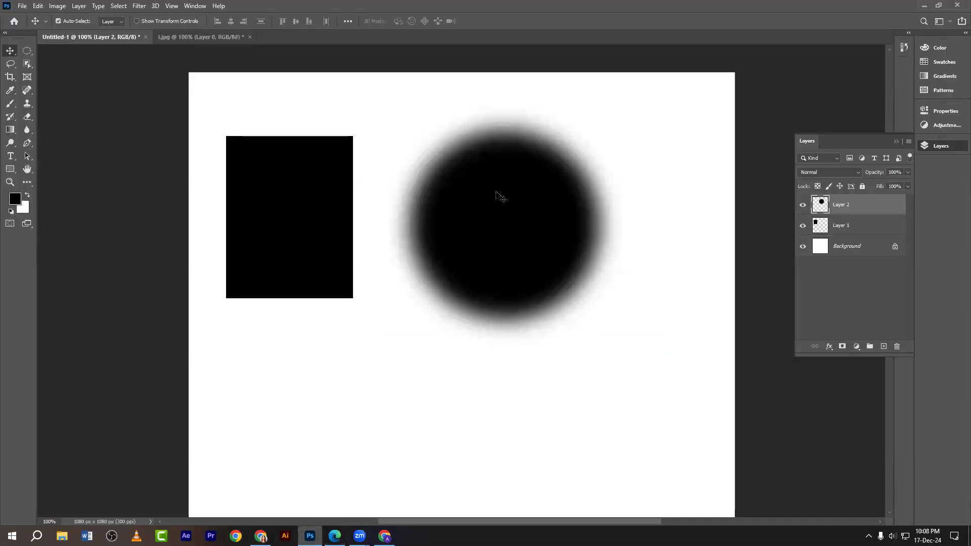
key(Delete)
key(Delete)
- In the portrait photo document, draw a rectangular selection around the woman's head and shoulders and copy it to a new layer
drag(27, 50, 49, 51)
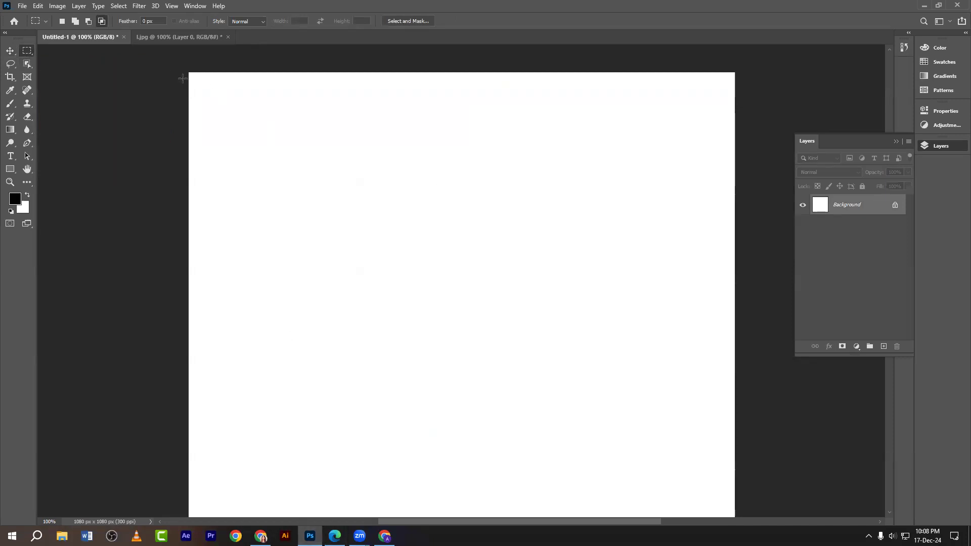
click(175, 37)
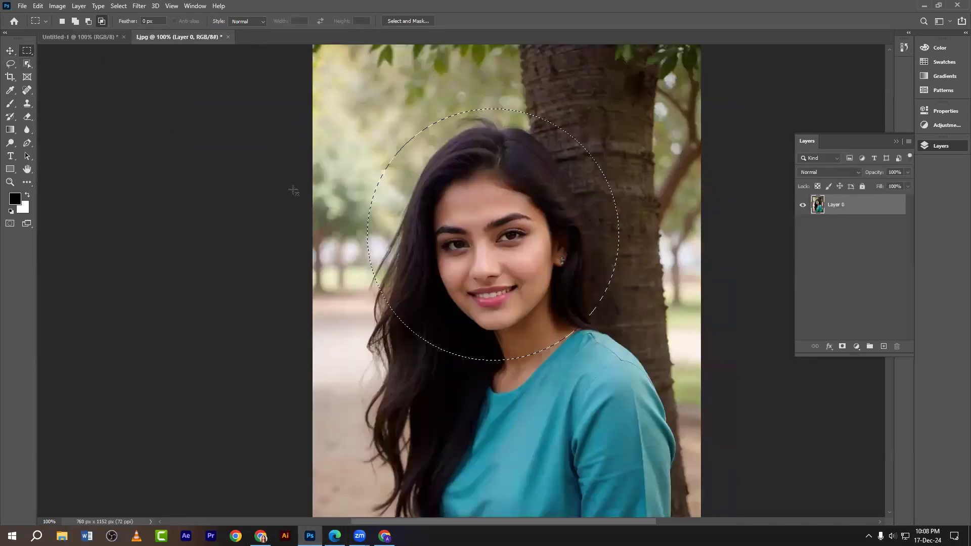
click(8, 53)
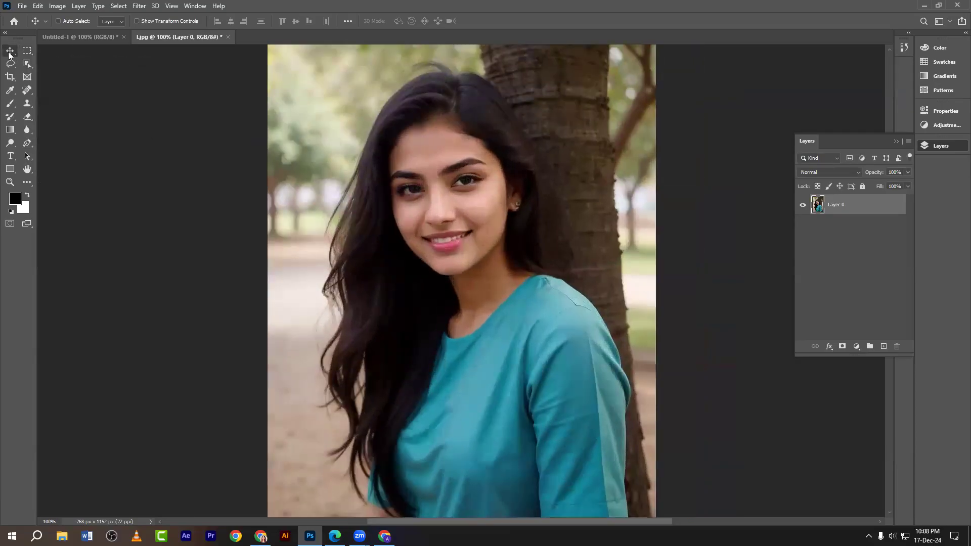
key(ctrl+minus)
click(27, 51)
drag(373, 126, 540, 340)
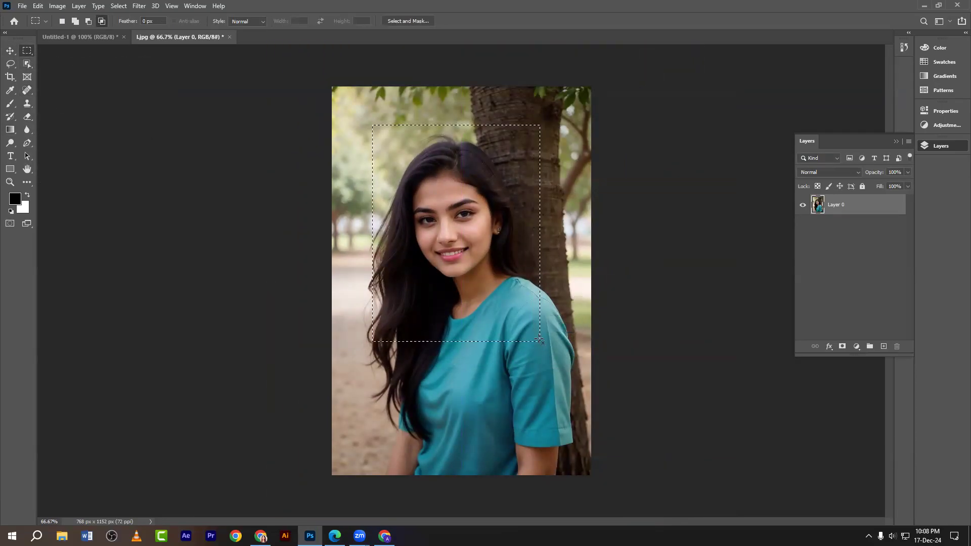
key(ctrl+j)
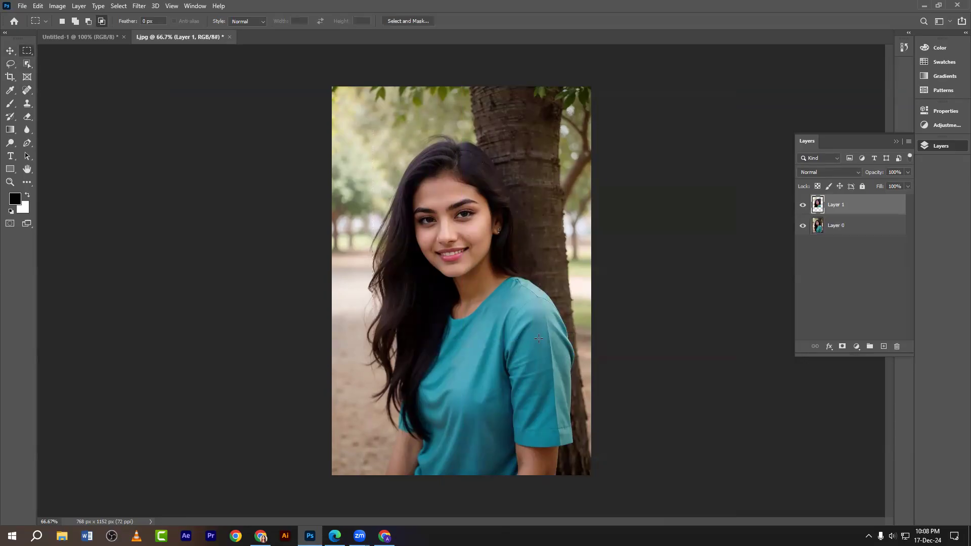
- Toggle the visibility of the original photo on Layer 0 to compare it with the copied crop, and leave it hidden
click(803, 227)
click(802, 227)
click(802, 227)
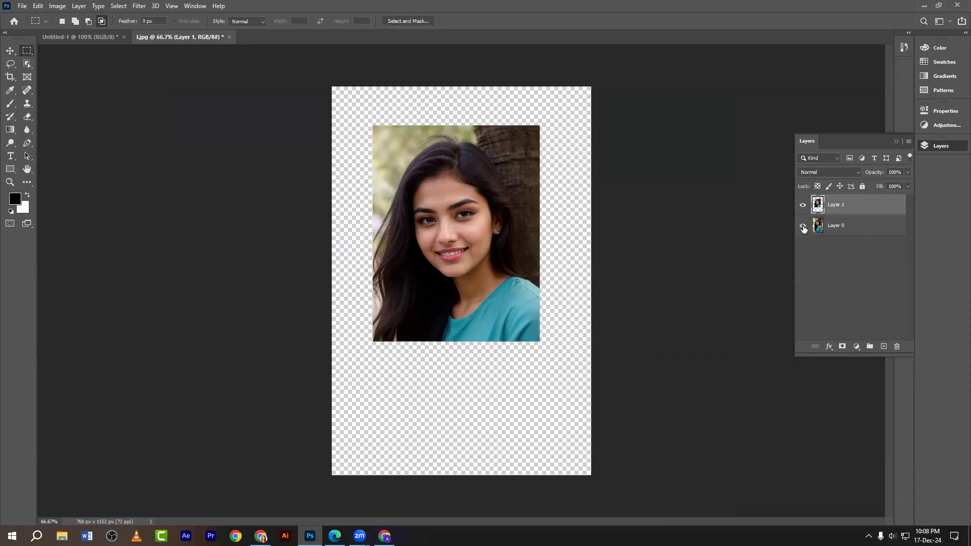
click(803, 228)
click(803, 227)
- Move the cropped portrait down and centre it on the canvas with Free Transform
key(v)
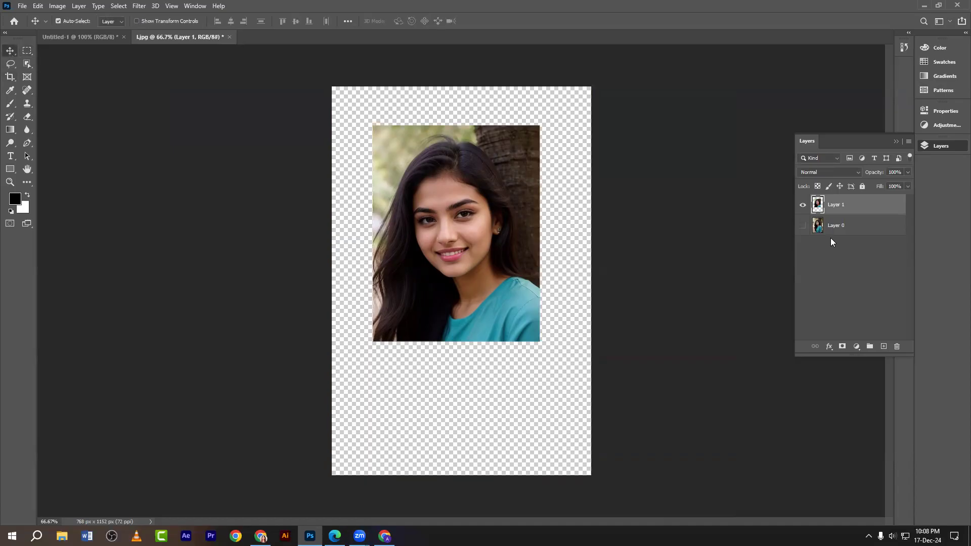
drag(477, 202, 490, 261)
key(ctrl)
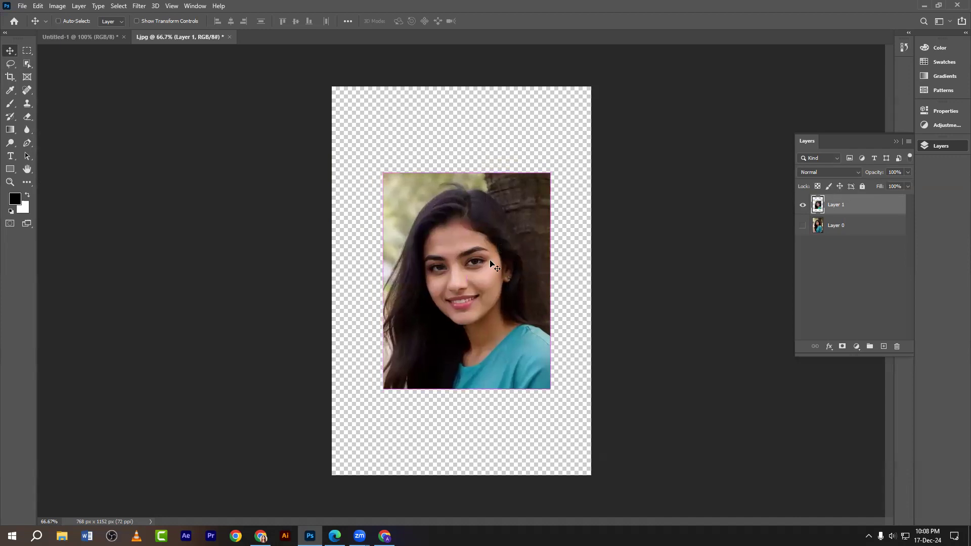
key(ctrl+t)
drag(480, 273, 476, 265)
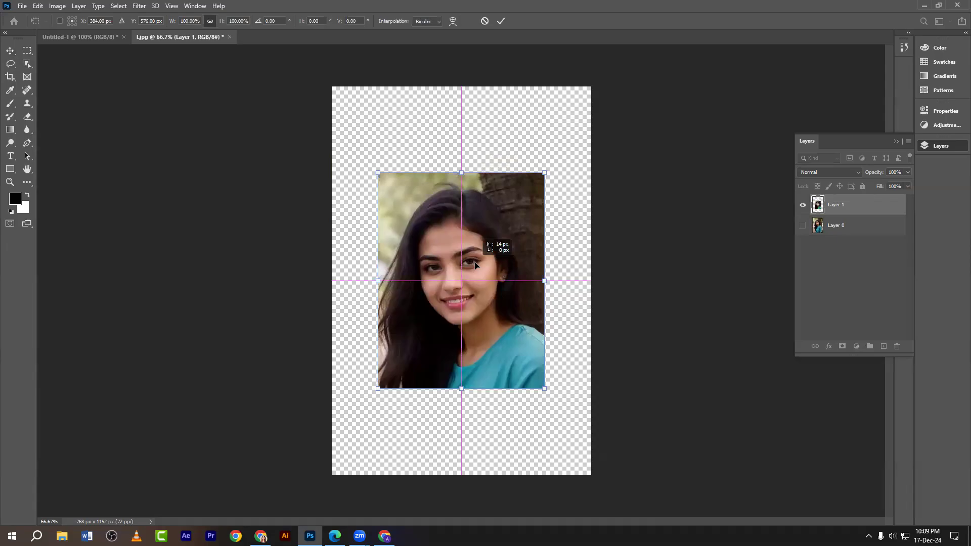
drag(475, 264, 475, 264)
drag(475, 263, 466, 263)
- Show the rulers, finish the transform, and move the cropped portrait slightly upward on the canvas
key(ctrl+r)
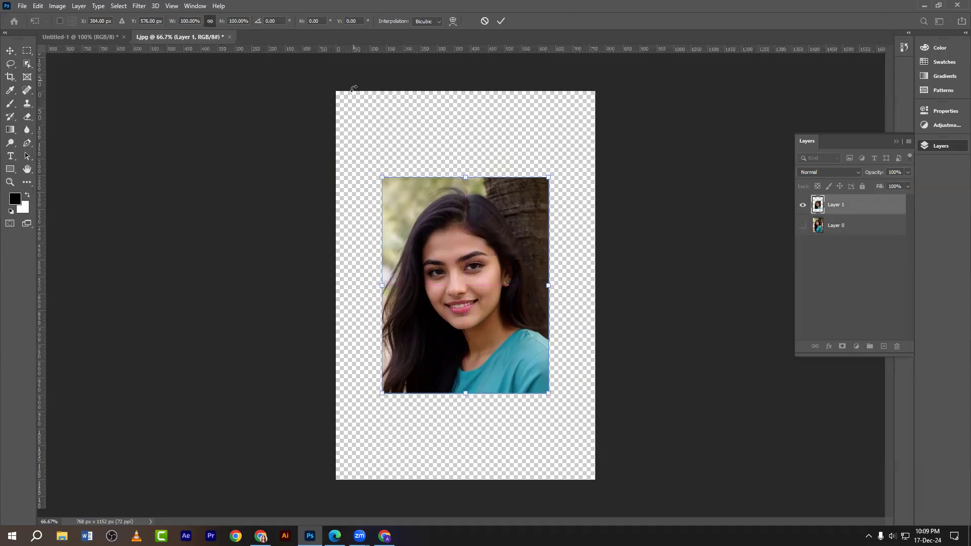
click(9, 50)
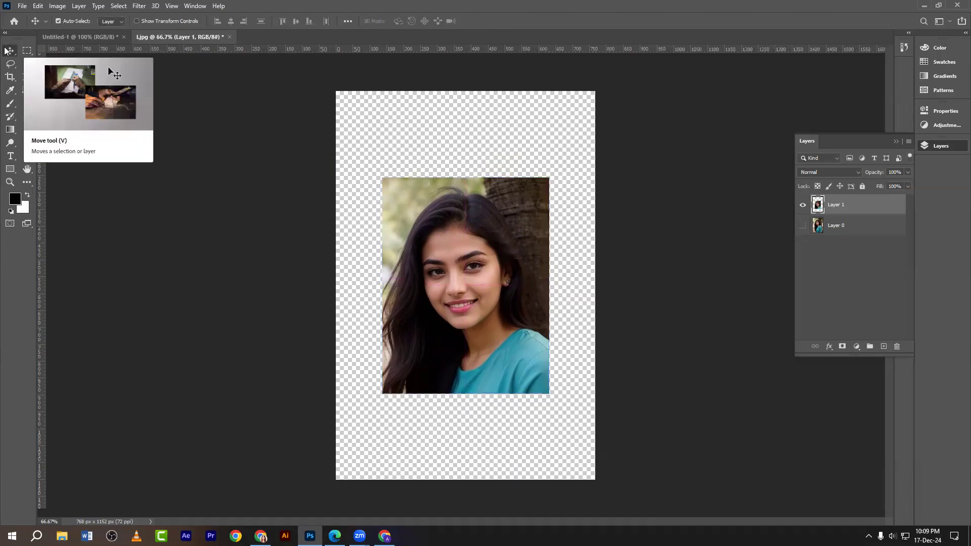
drag(504, 289, 499, 287)
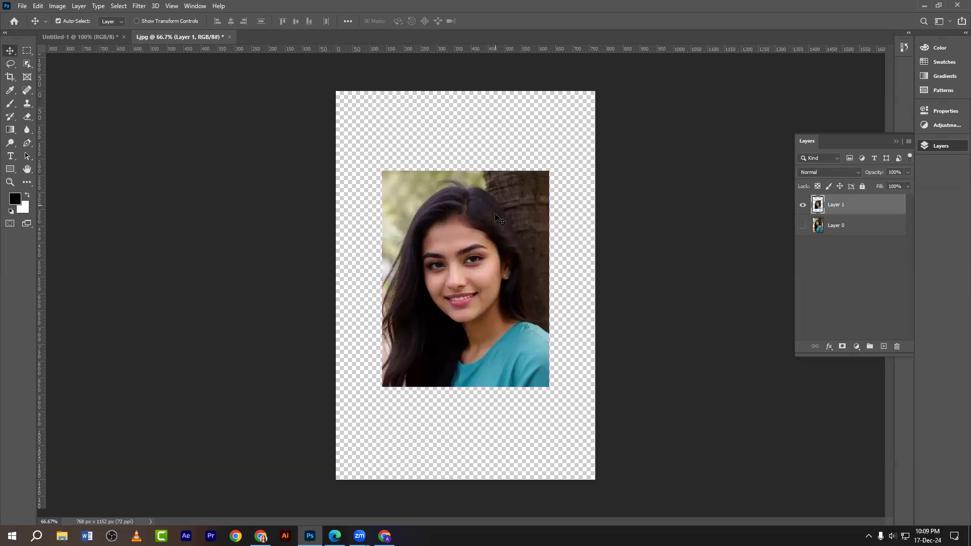
- Add a new layer, place it beneath all other layers, and fill it with black
click(884, 346)
drag(860, 205, 843, 284)
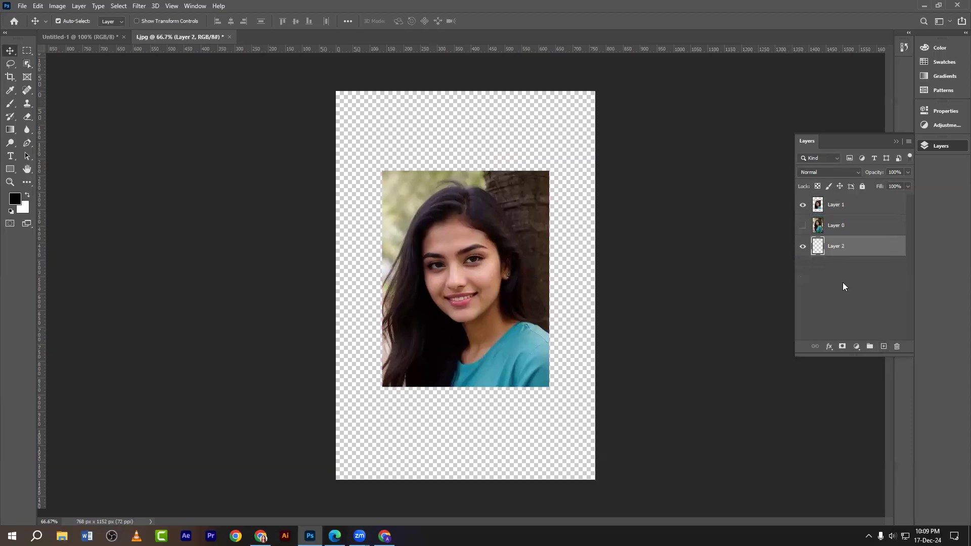
key(ctrl+BackSpace)
key(alt+BackSpace)
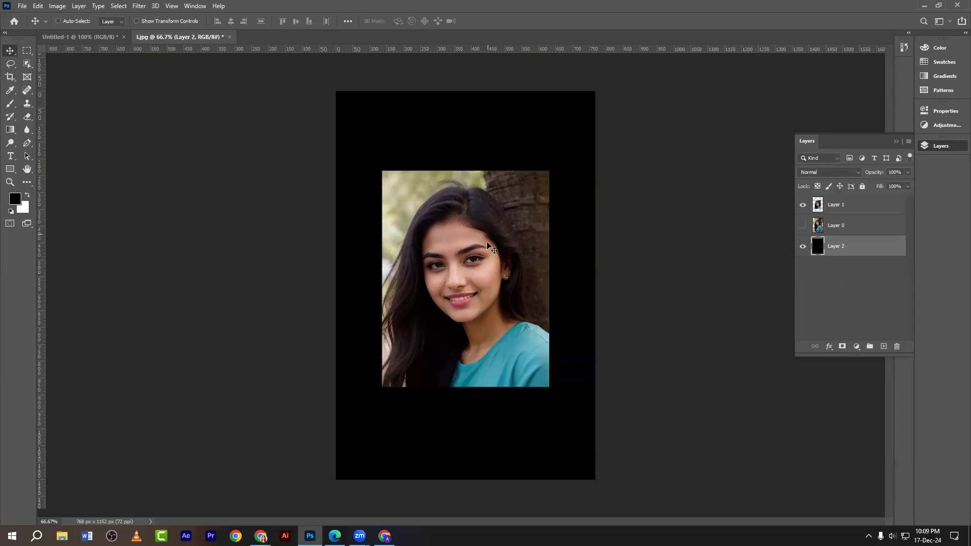
- Save the composition on the computer as a JPEG named 14 in the Desktop folder, with quality 12 (Maximum)
click(23, 6)
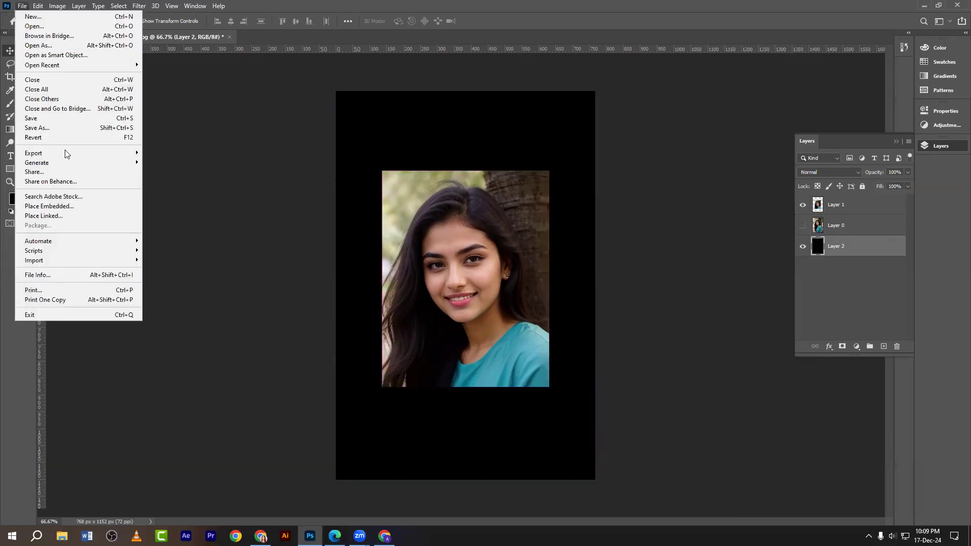
click(41, 128)
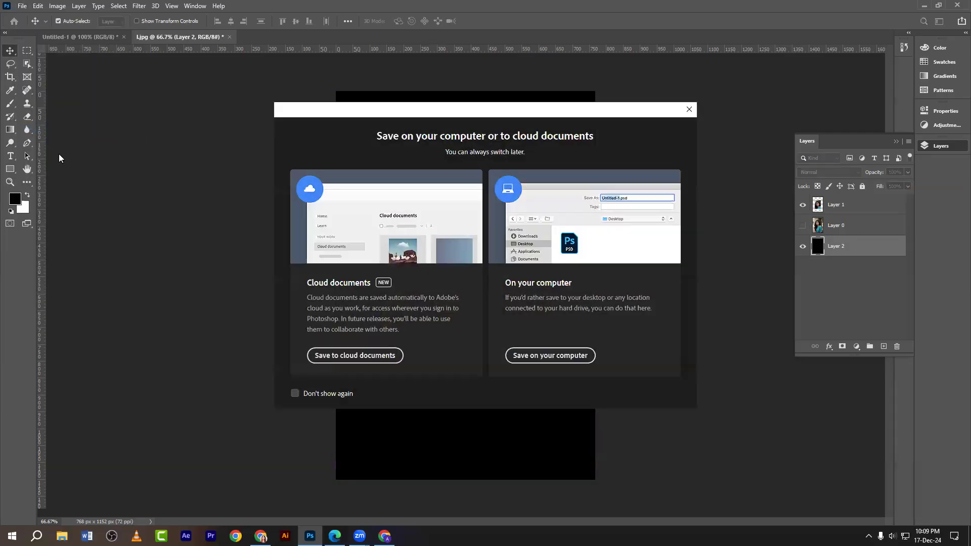
click(531, 357)
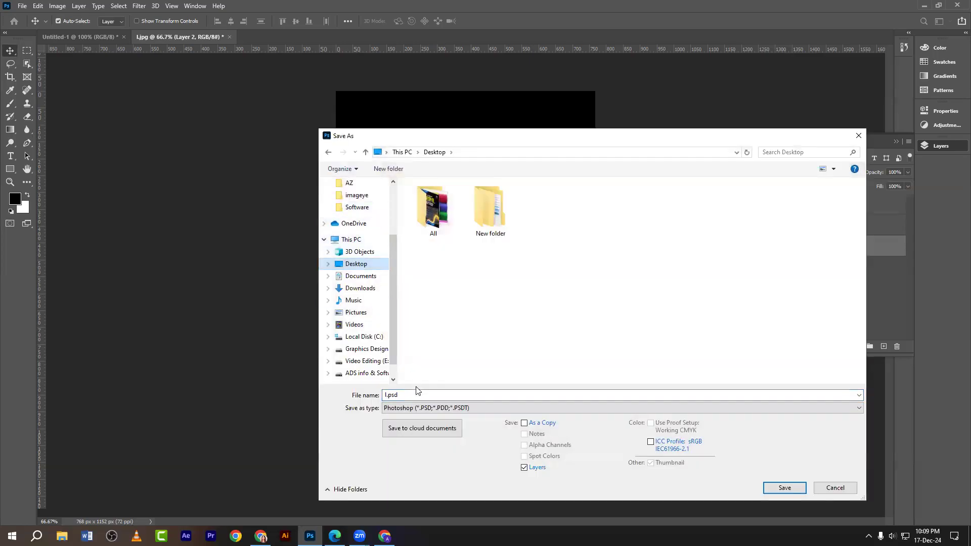
text(14)
click(450, 410)
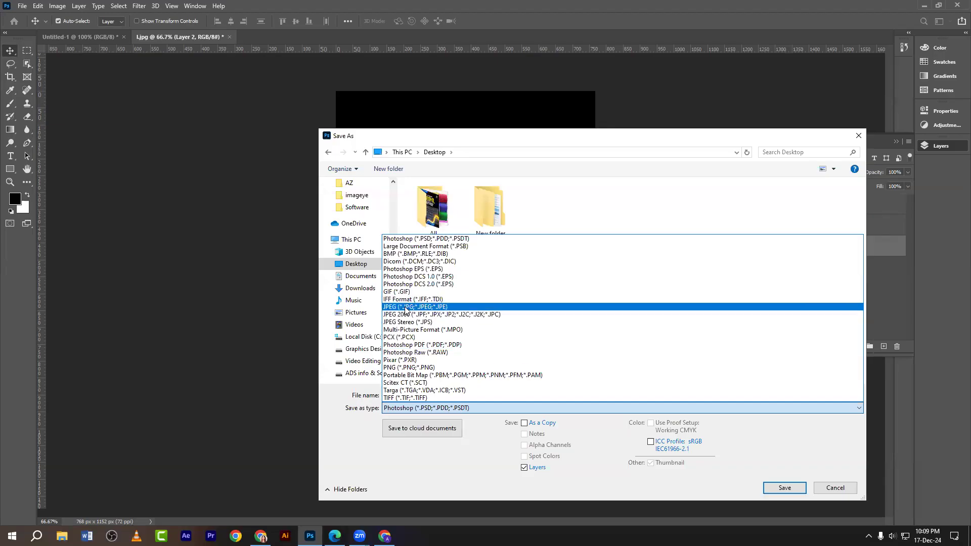
click(405, 307)
click(425, 408)
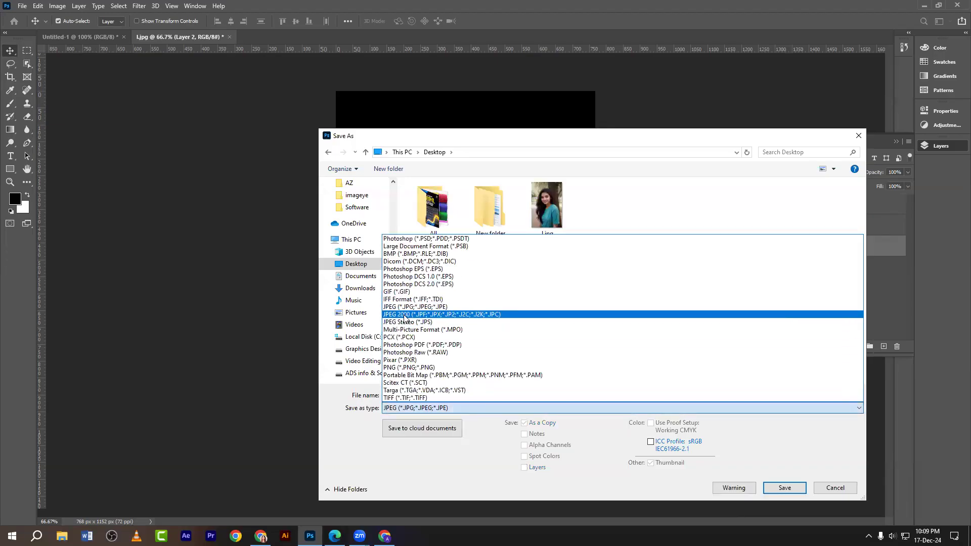
click(405, 307)
click(773, 488)
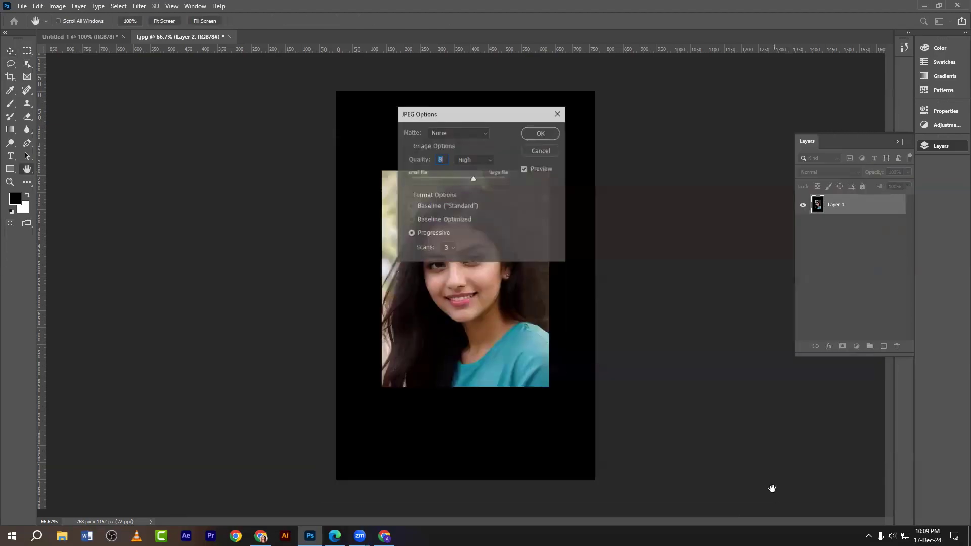
drag(474, 177, 531, 182)
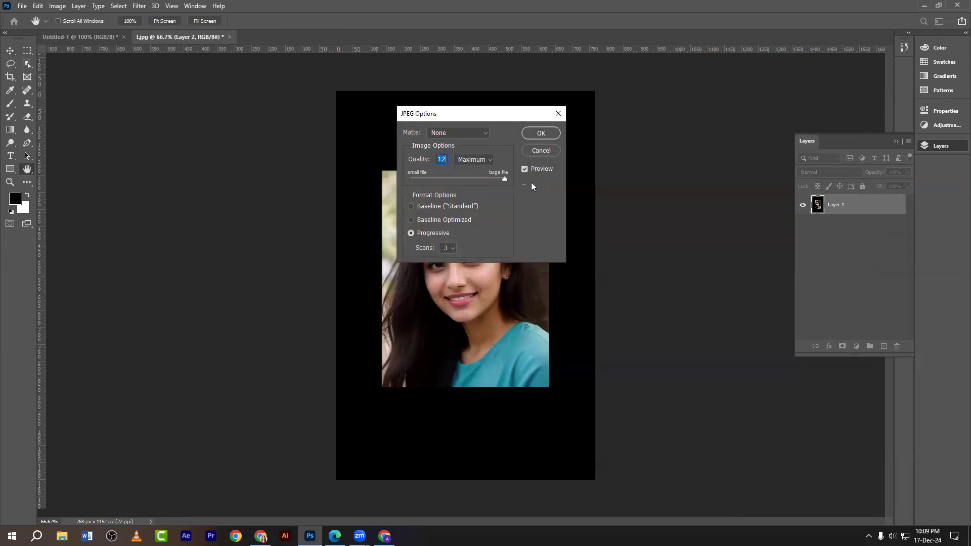
click(540, 134)
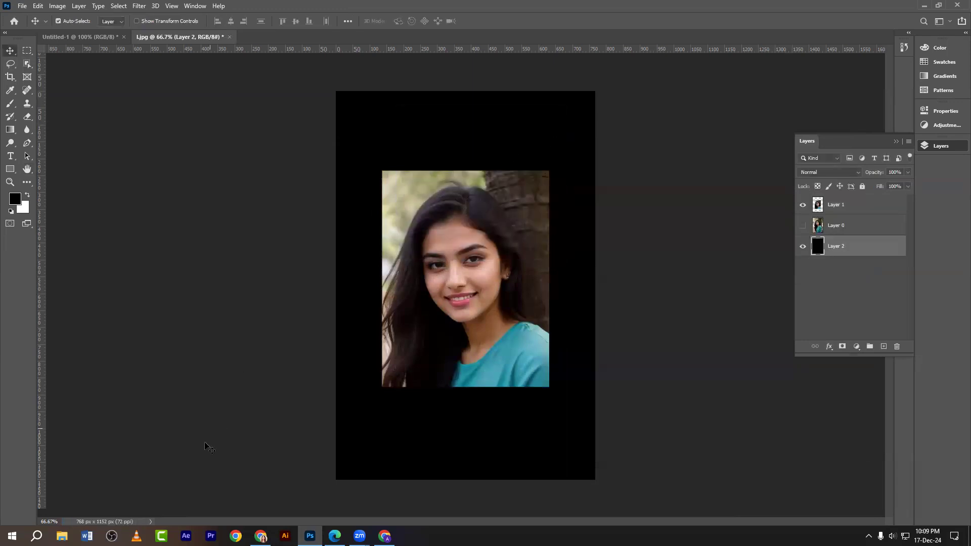
- Switch to File Explorer, open 14.jpg from the Desktop folder to view the saved picture, and close the viewer
click(61, 536)
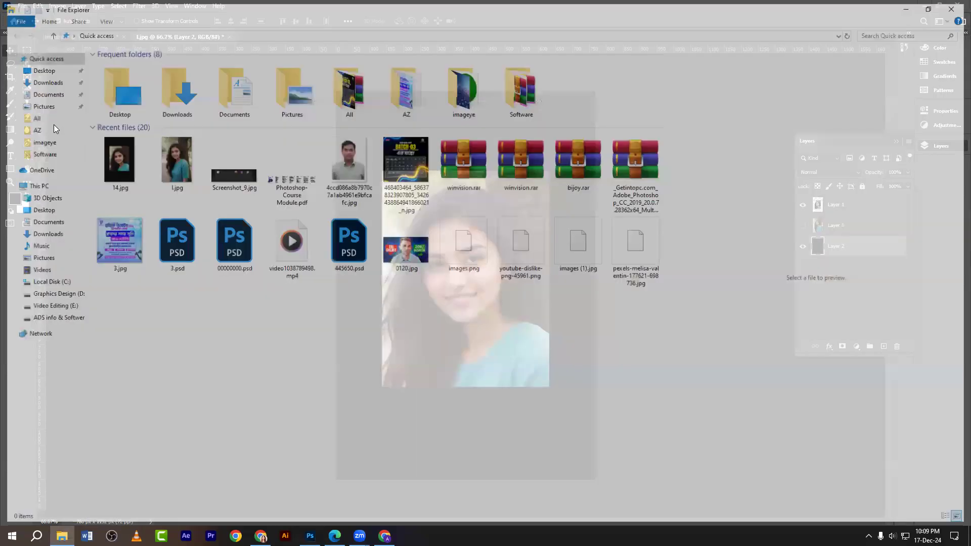
click(36, 70)
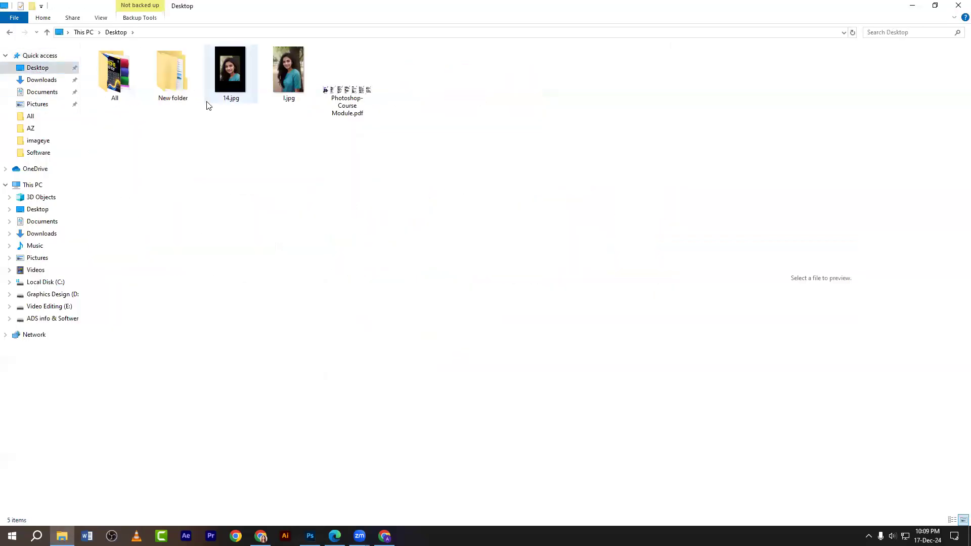
click(234, 83)
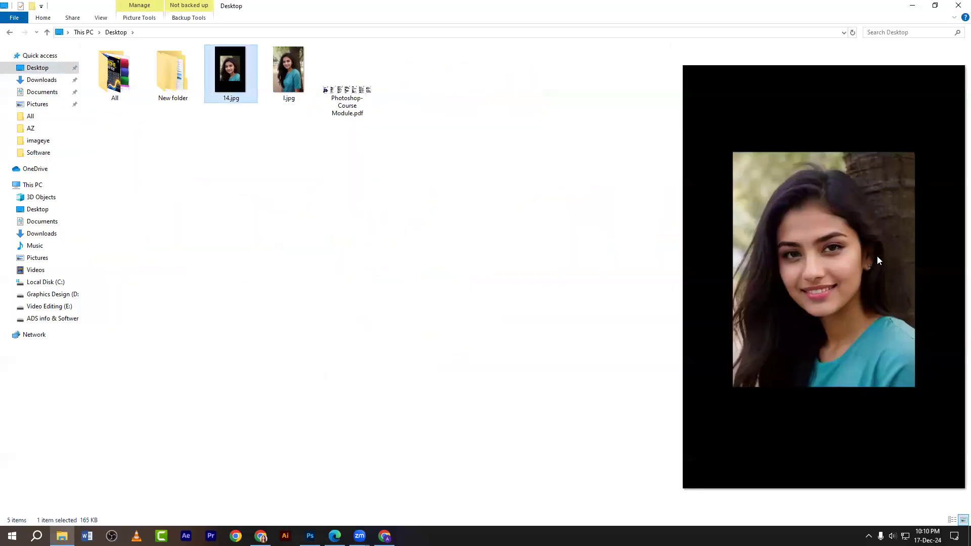
key(Return)
click(806, 131)
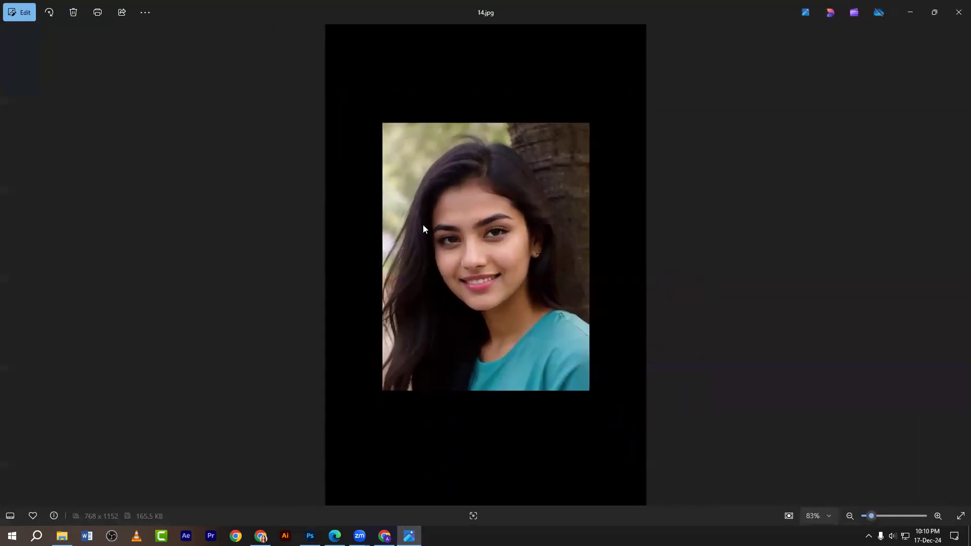
click(957, 6)
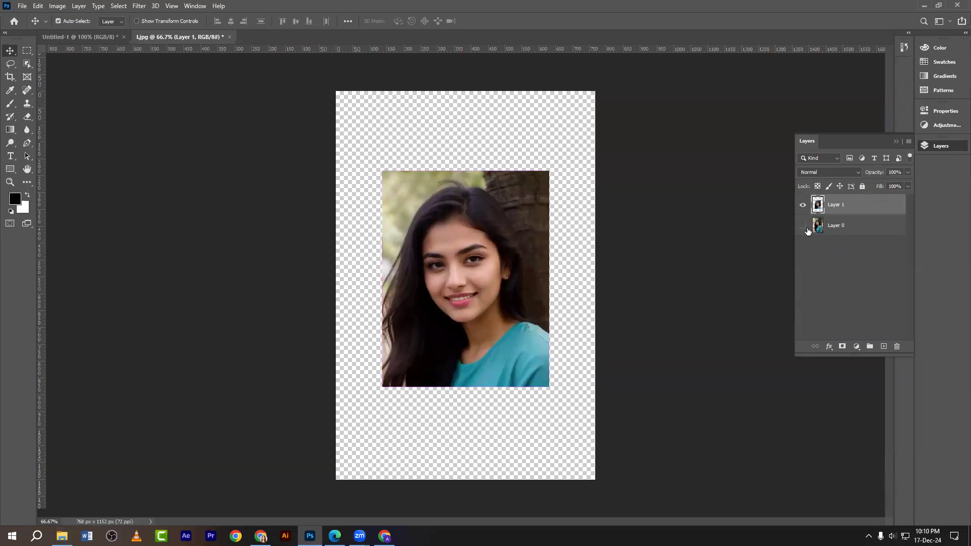
- Try cropping the full photo on Layer 0 to the woman's head and shoulders, about 558 by 653 px, and undo the crop
click(837, 228)
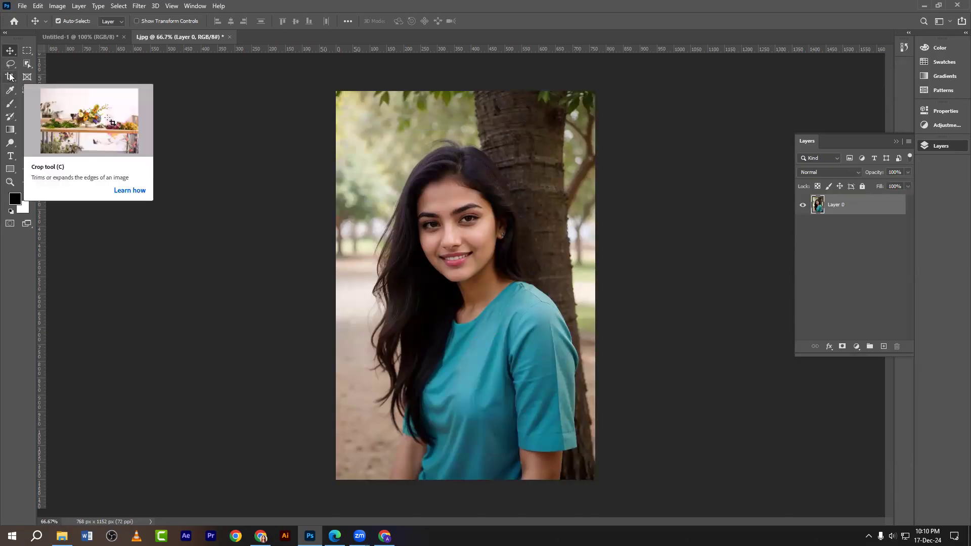
click(10, 76)
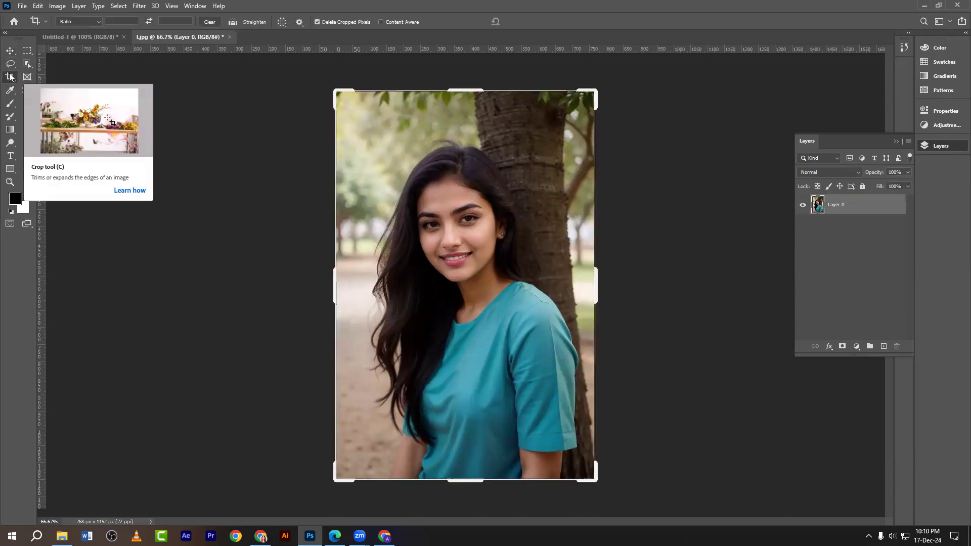
right_click(9, 76)
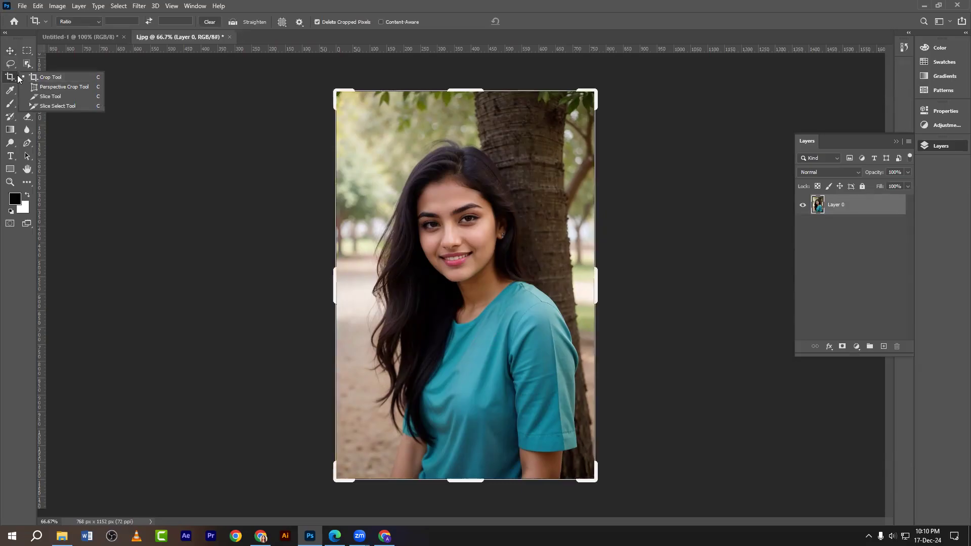
click(29, 77)
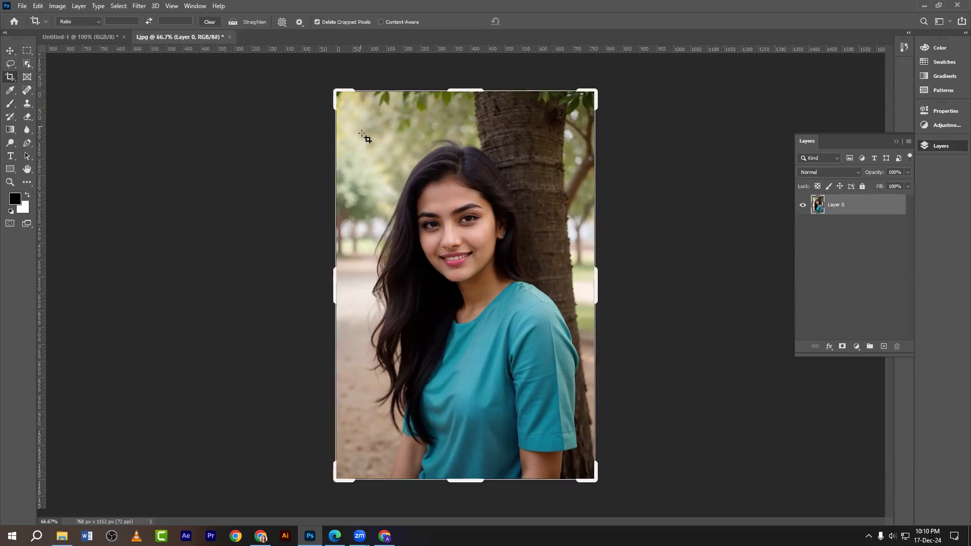
drag(365, 128, 553, 349)
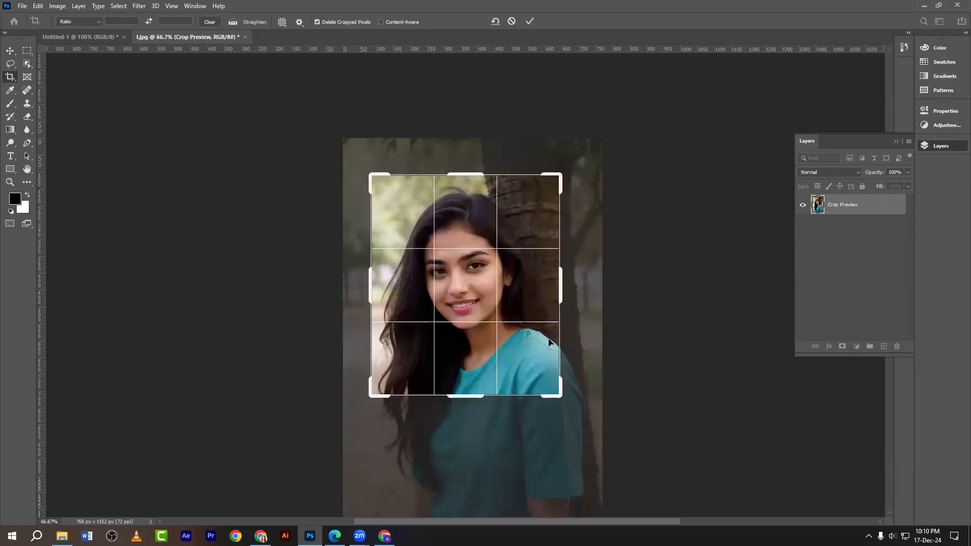
key(Return)
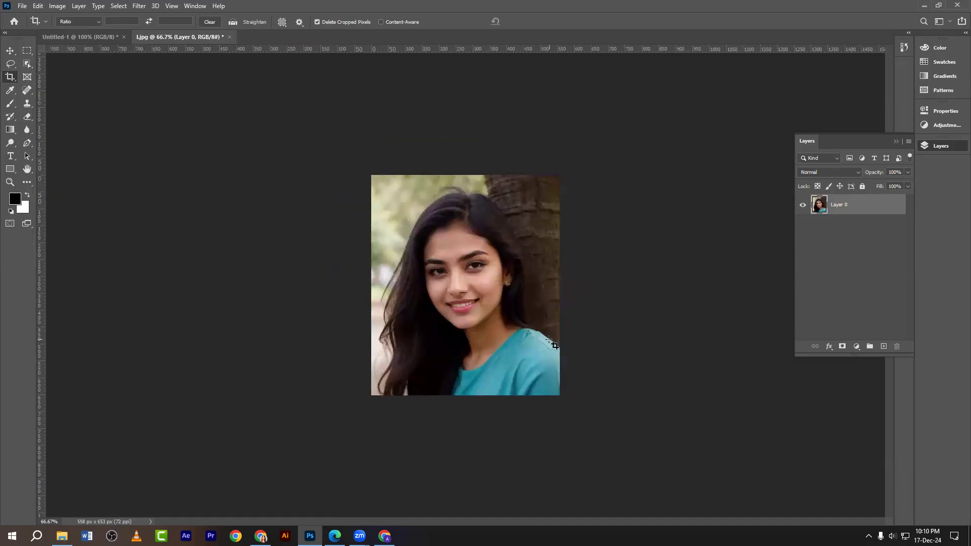
key(ctrl+1)
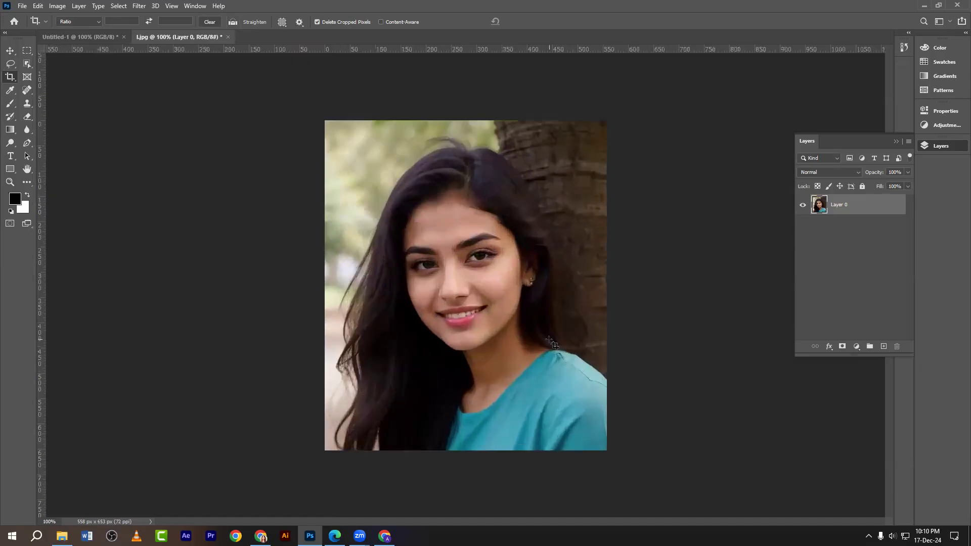
key(ctrl+z)
key(ctrl+minus)
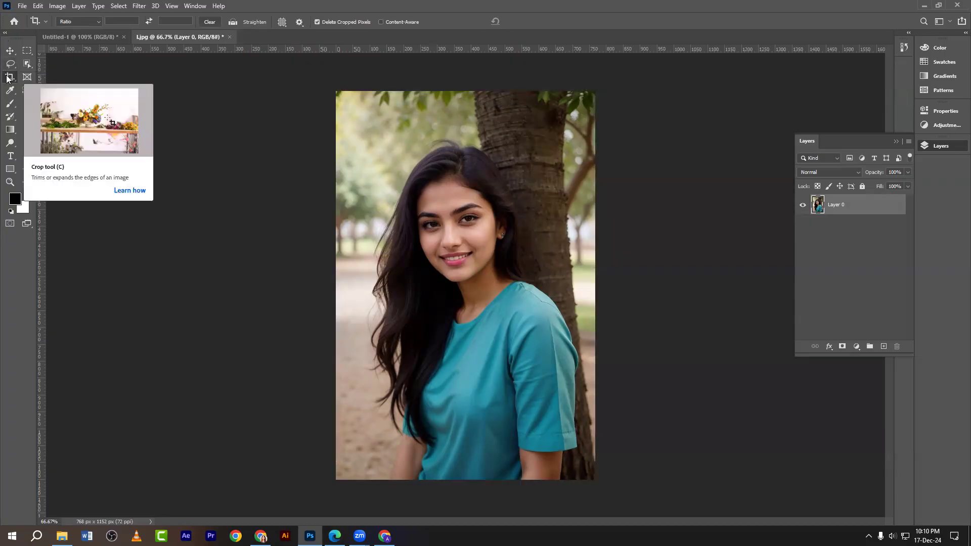
- Try a tighter crop around the face, adjusting its edges to about 571 by 516 px, and undo it
click(10, 51)
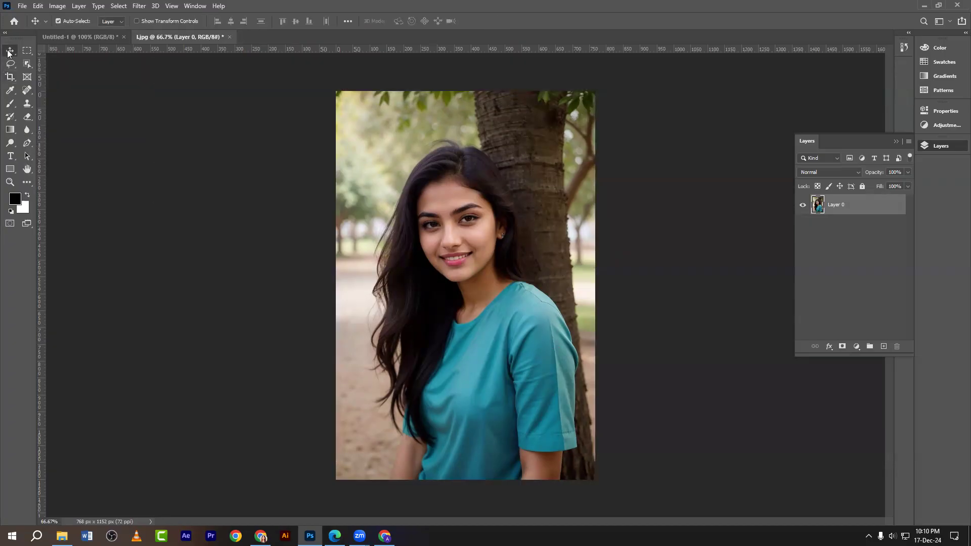
click(9, 77)
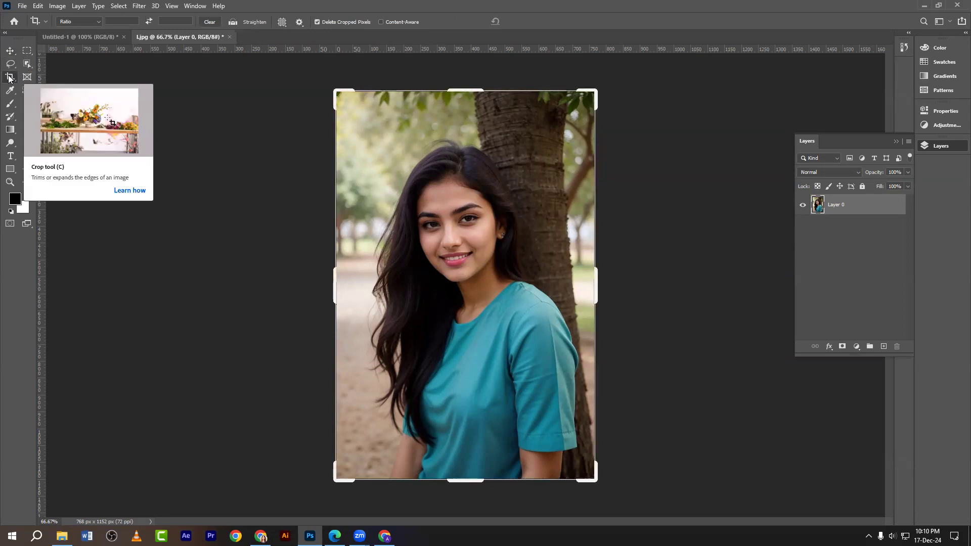
drag(439, 187, 528, 284)
drag(467, 232, 468, 199)
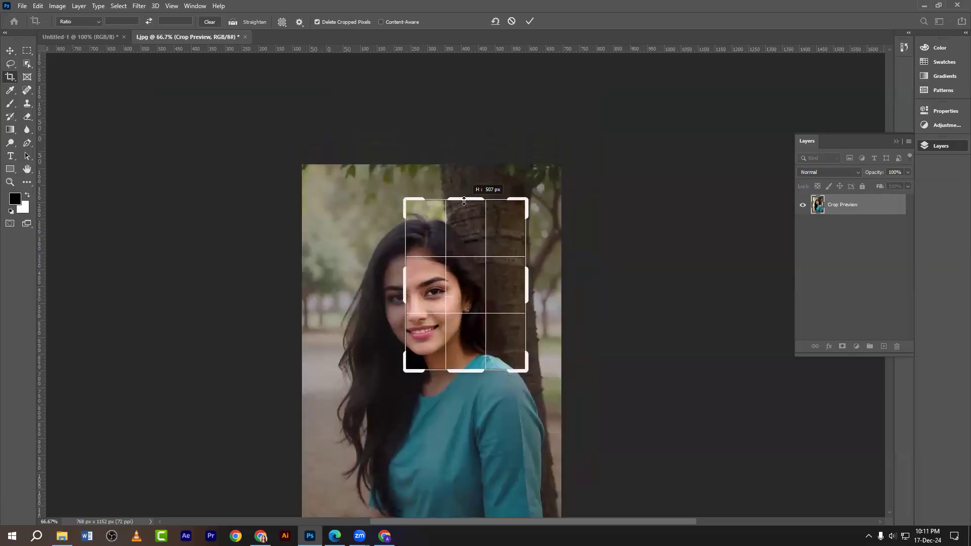
drag(399, 278, 369, 276)
mouse_move(458, 373)
mouse_down()
mouse_move(459, 394)
mouse_move(464, 363)
mouse_up()
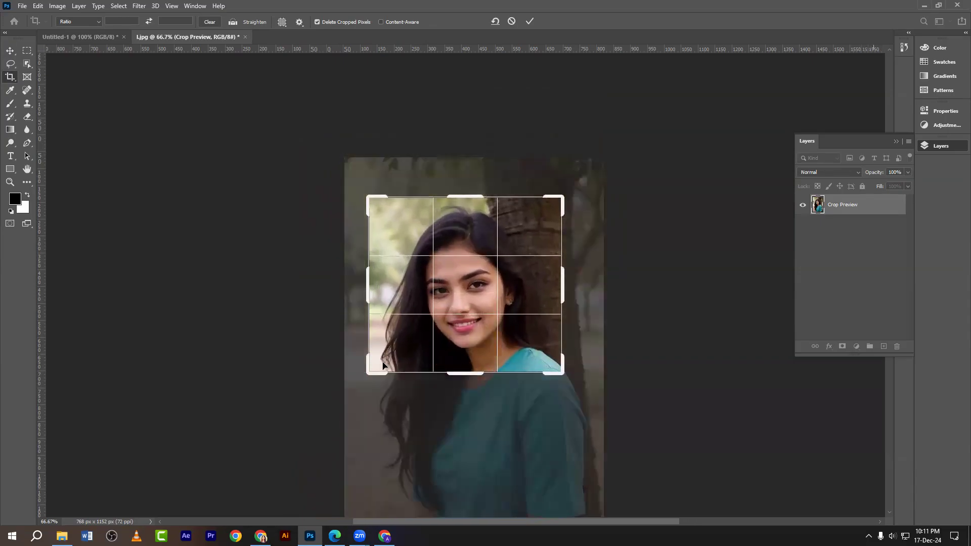
key(Return)
key(ctrl)
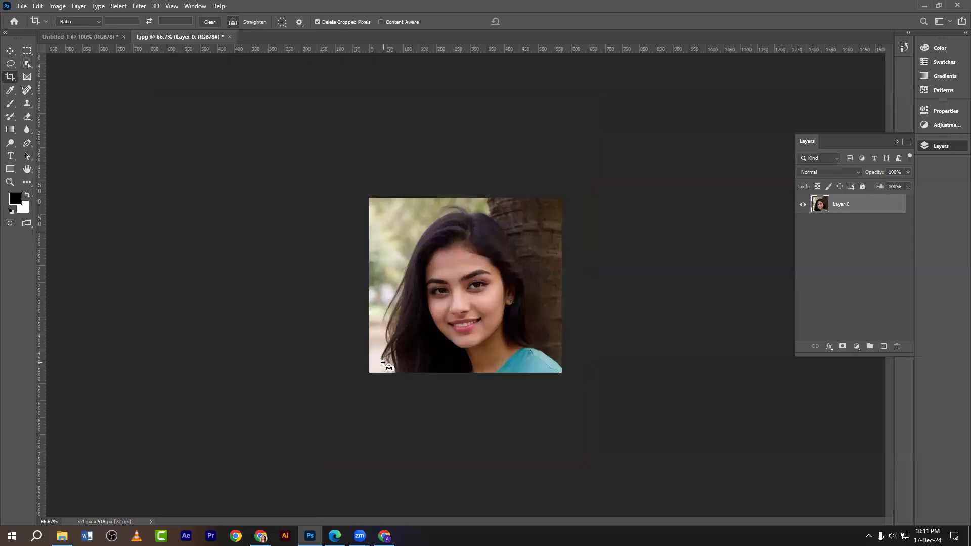
key(ctrl+z)
- Add a new empty layer and duplicate the photo layer, Layer 0
click(883, 347)
click(839, 231)
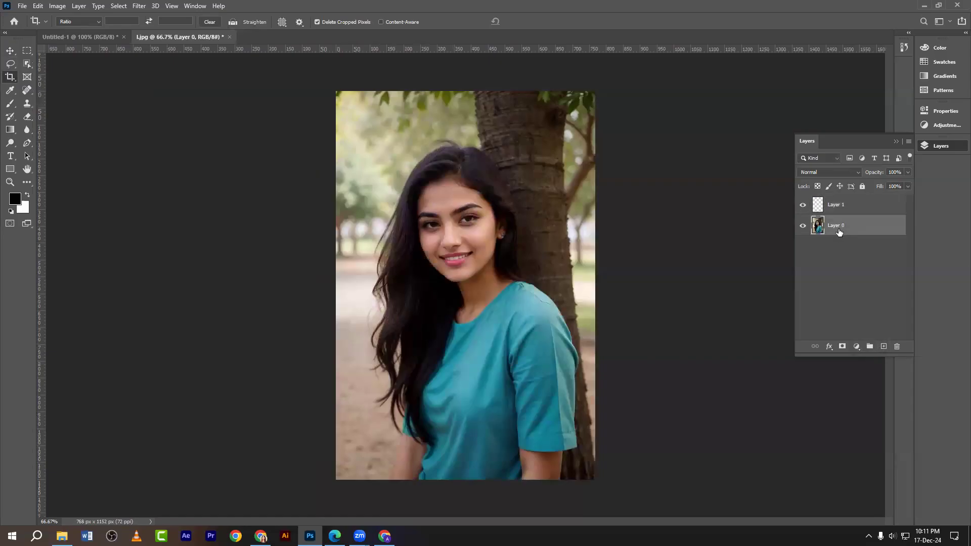
key(ctrl+j)
- Rotate the duplicated photo about 11.5° counterclockwise and scale it down to about 69% with Free Transform
key(ctrl+t)
drag(628, 203, 608, 172)
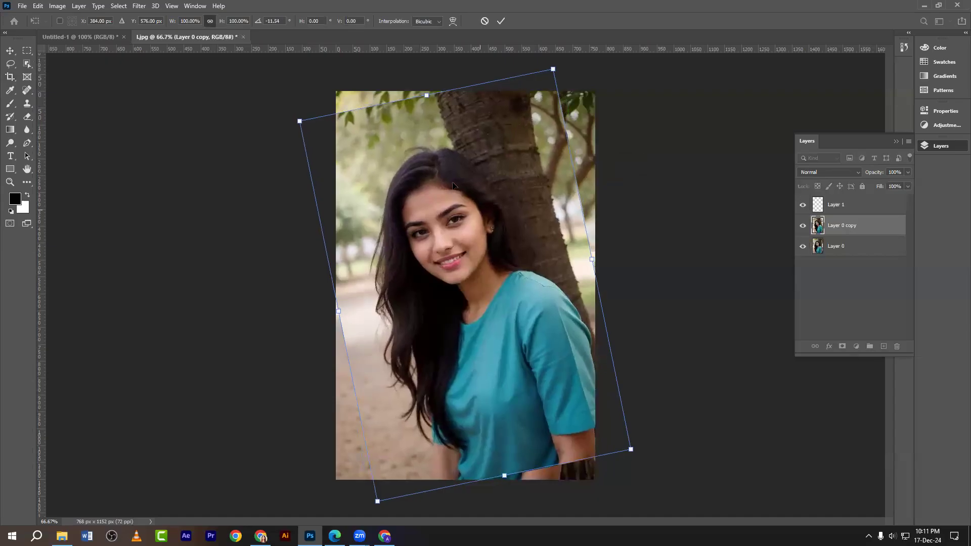
drag(428, 96, 440, 158)
drag(489, 280, 482, 237)
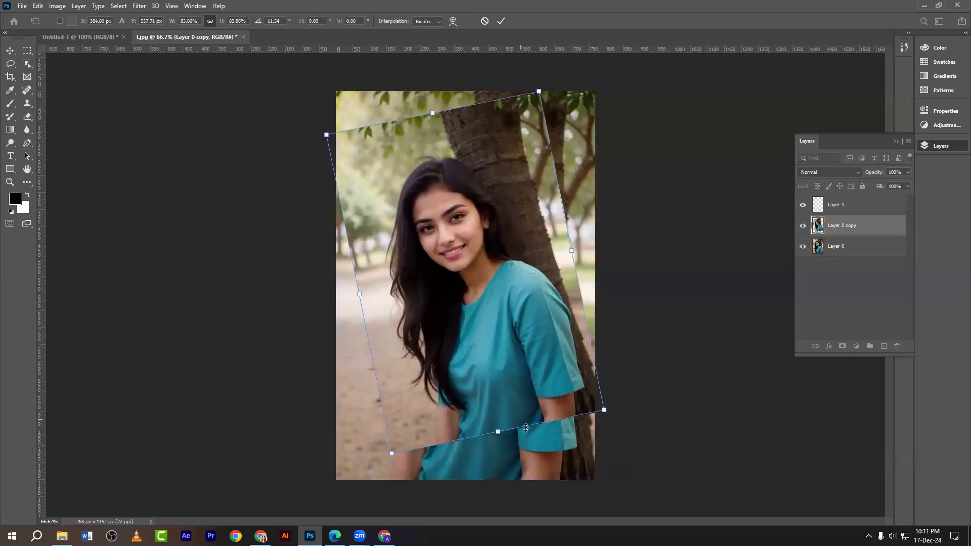
drag(504, 434, 487, 407)
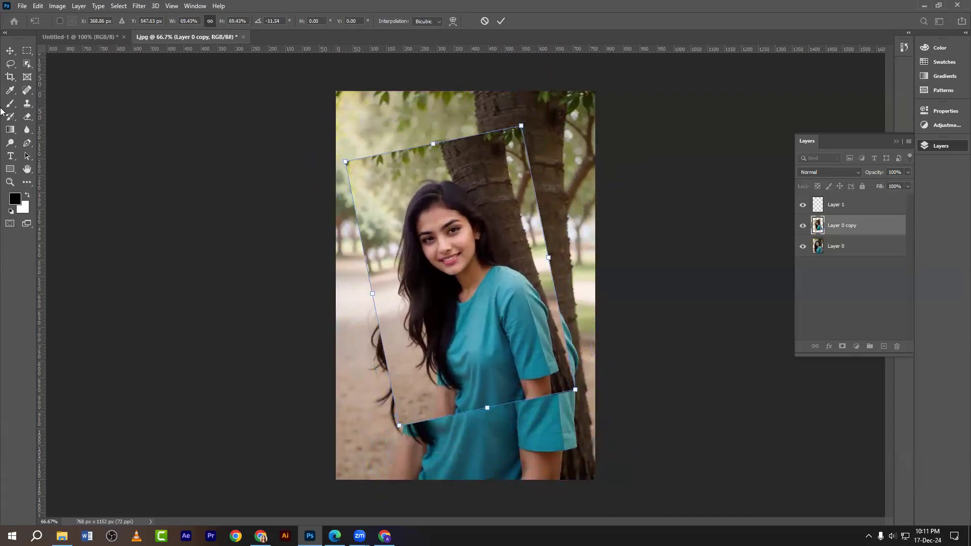
click(10, 51)
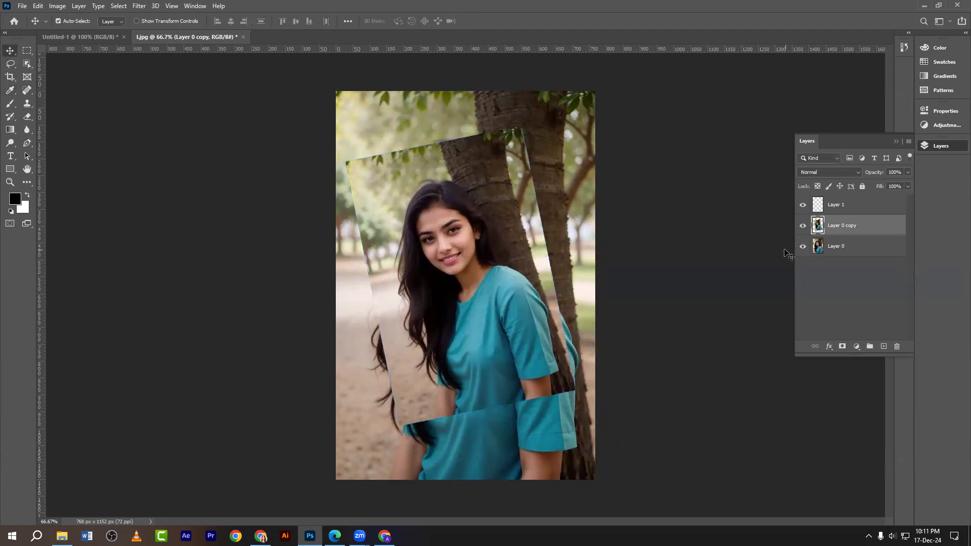
- Hide the original photo layer and the empty layer, move the empty layer beneath all others, and select the tilted copy
click(802, 246)
click(802, 205)
drag(855, 205, 861, 271)
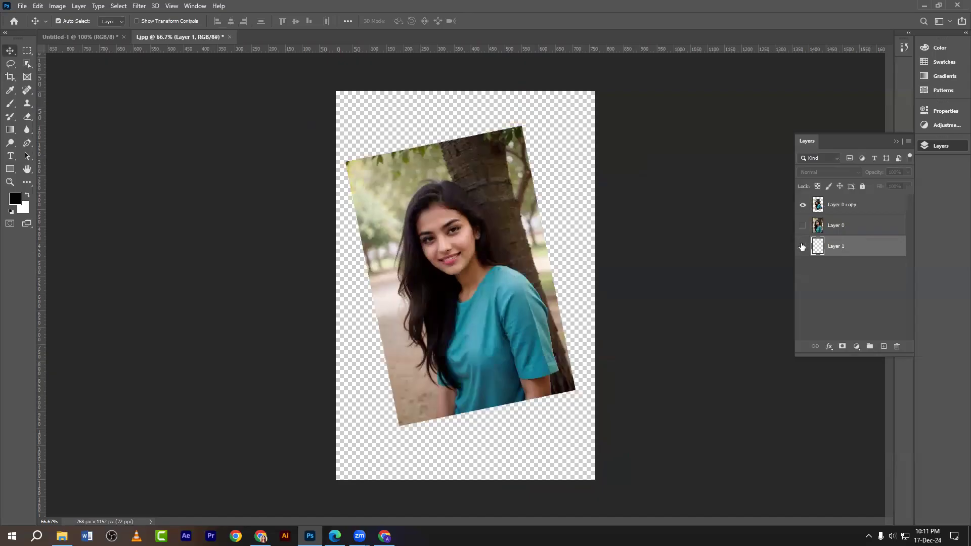
click(527, 247)
- Save the tilted photo on the computer as a JPEG named pic1 in the Desktop folder, with quality 12 (Maximum)
key(ctrl)
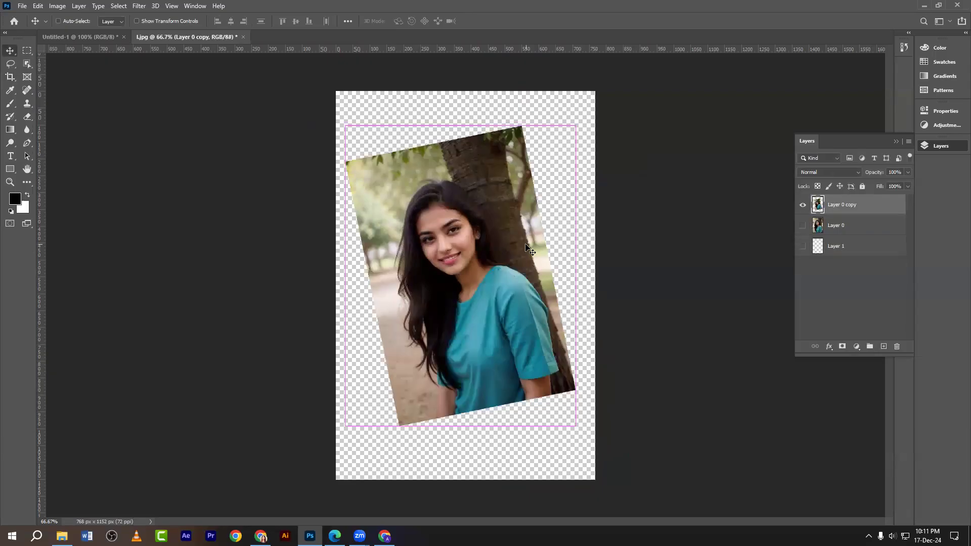
key(ctrl+s)
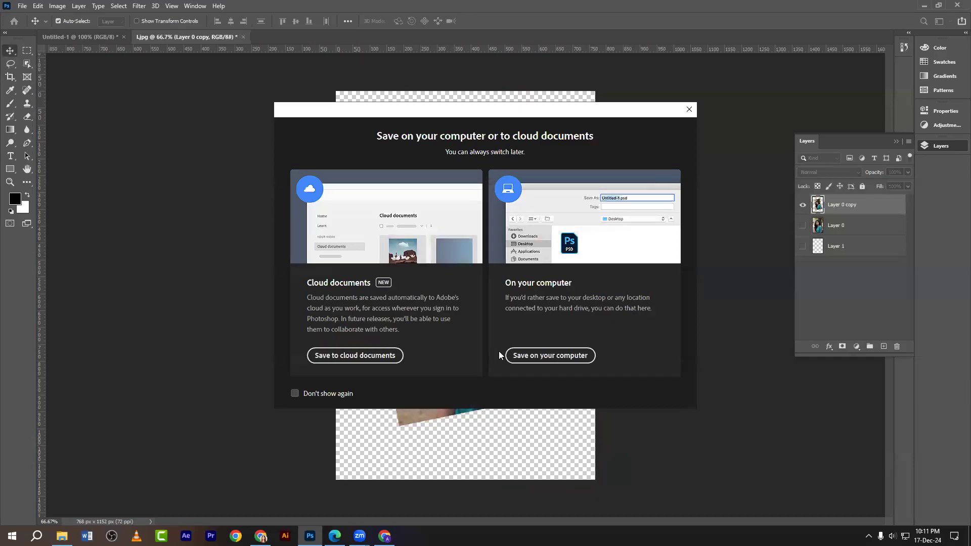
click(525, 355)
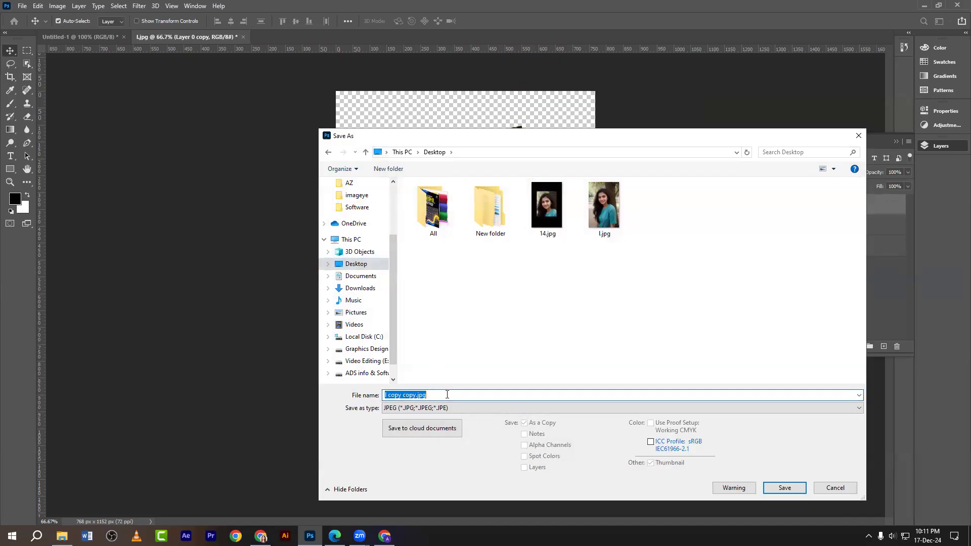
text(c)
key(BackSpace)
text(poc)
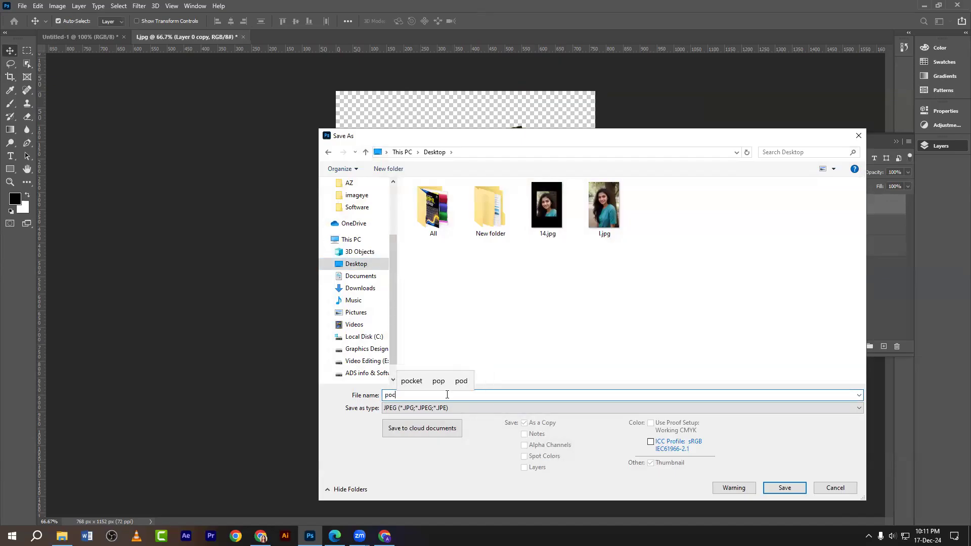
key(BackSpace)
key(BackSpace)
text(ic1)
click(772, 490)
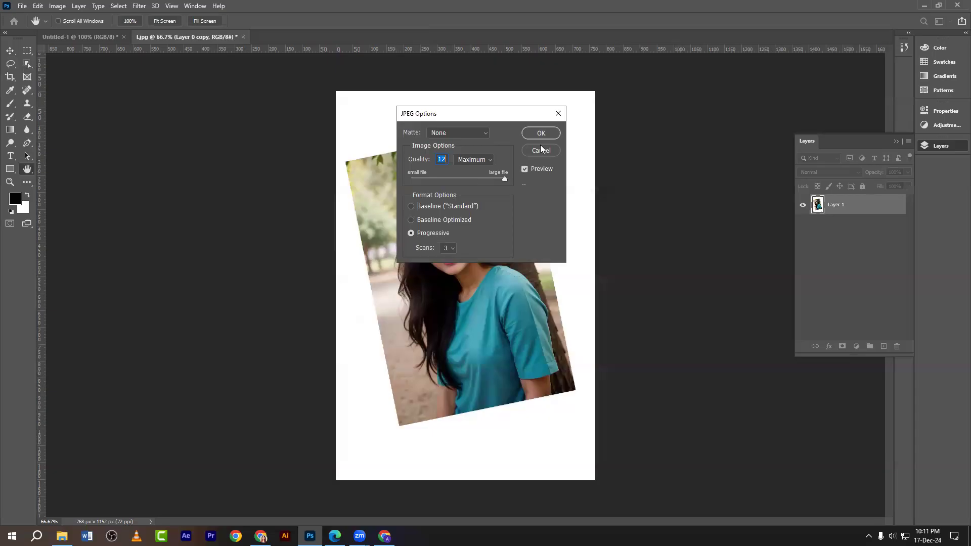
click(541, 134)
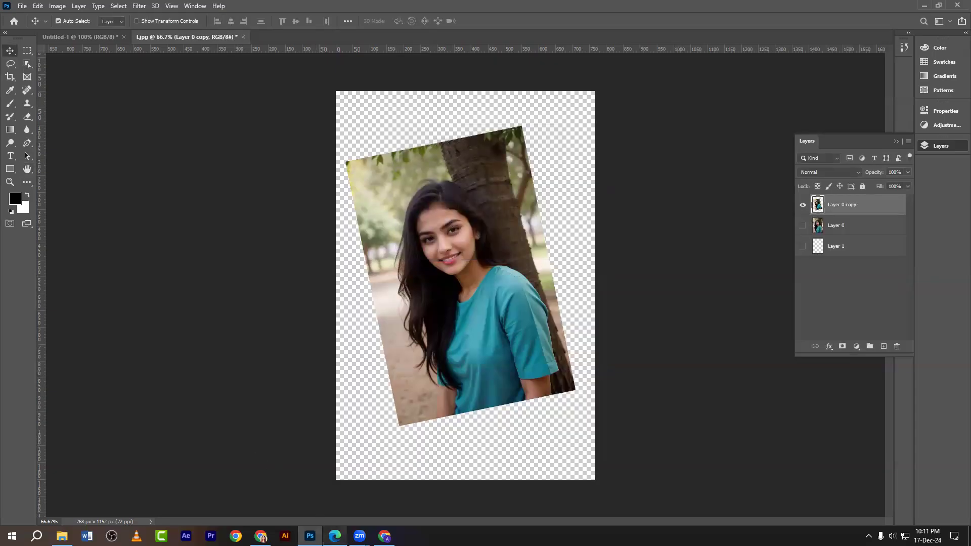
- Check the course outline PDF, highlight the "Prespective Crop" entry under Image Resize, and return to Photoshop
click(334, 535)
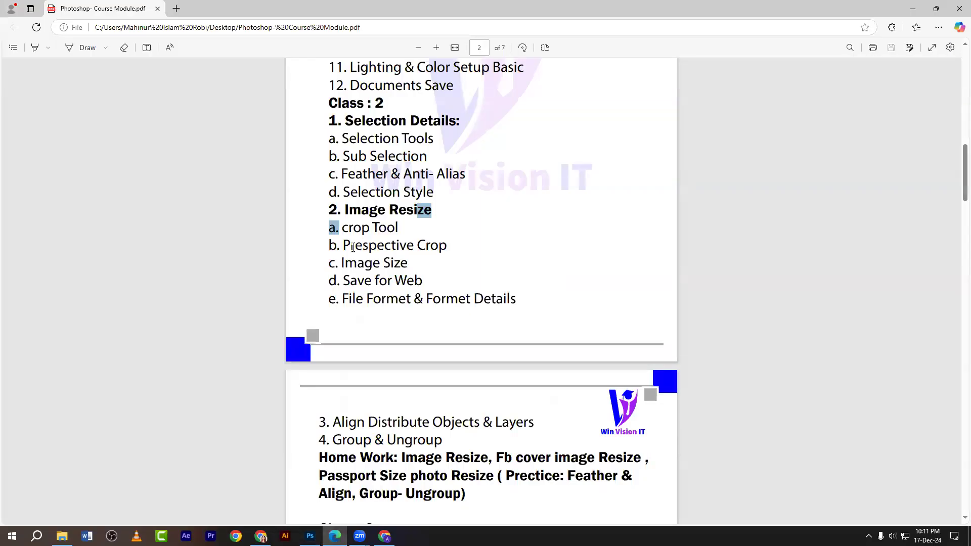
drag(344, 244, 453, 246)
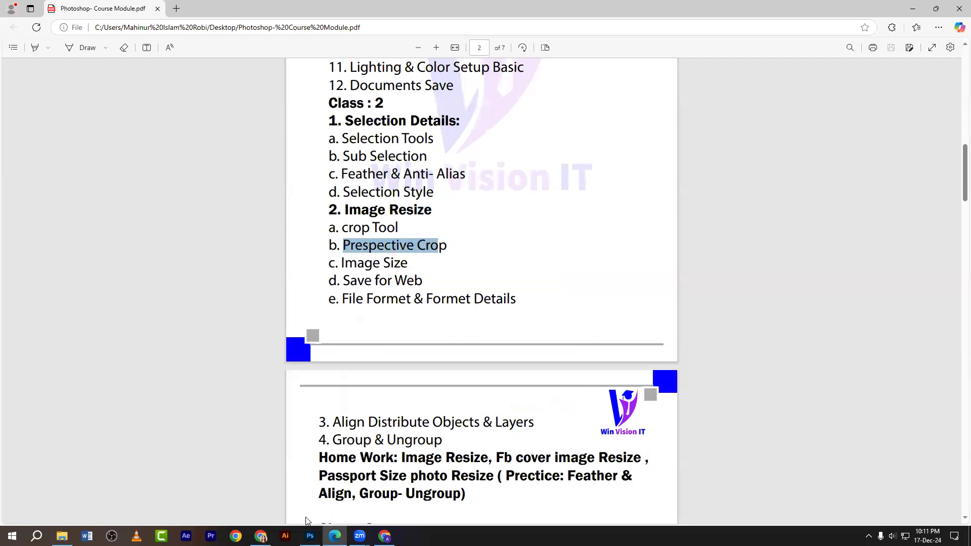
click(310, 536)
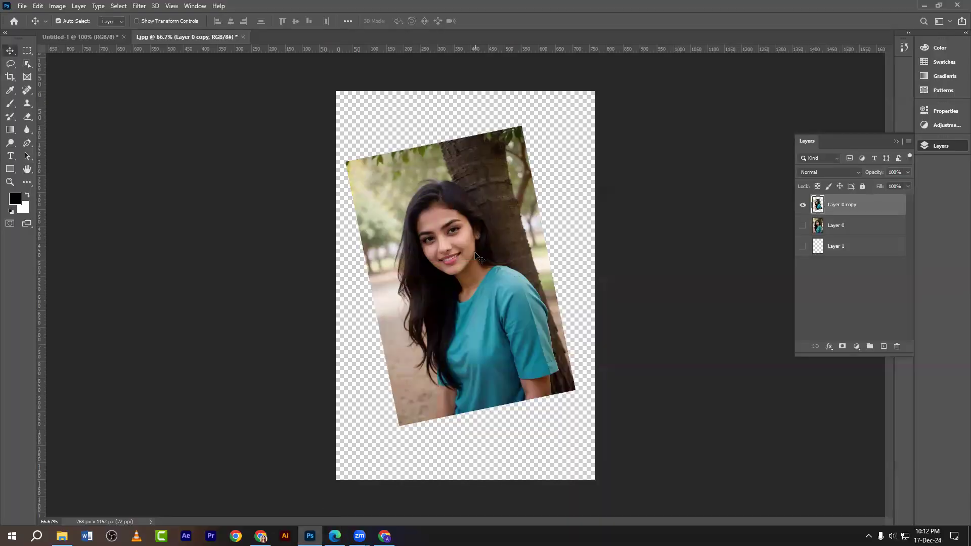
- Close the portrait document without saving its changes and switch to the Desktop folder in File Explorer
click(242, 39)
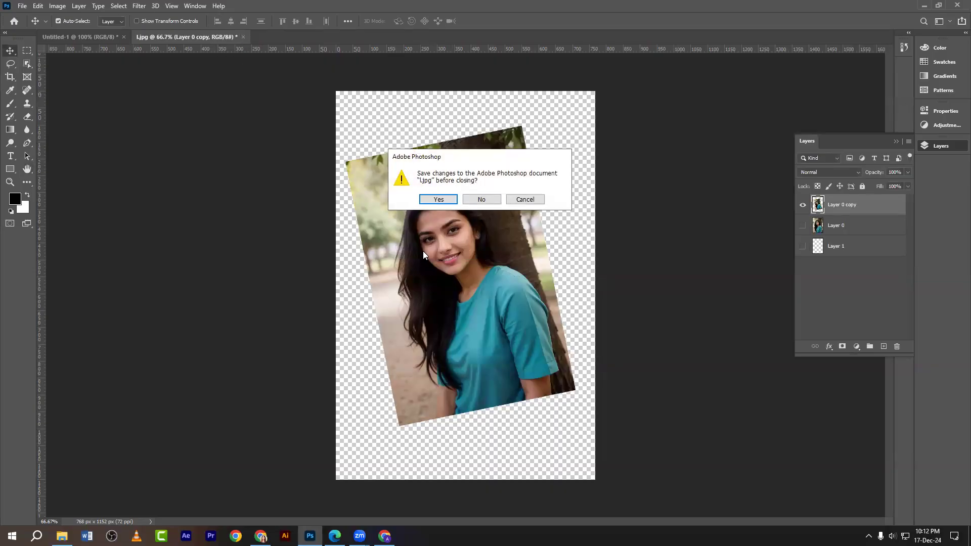
click(482, 199)
click(62, 535)
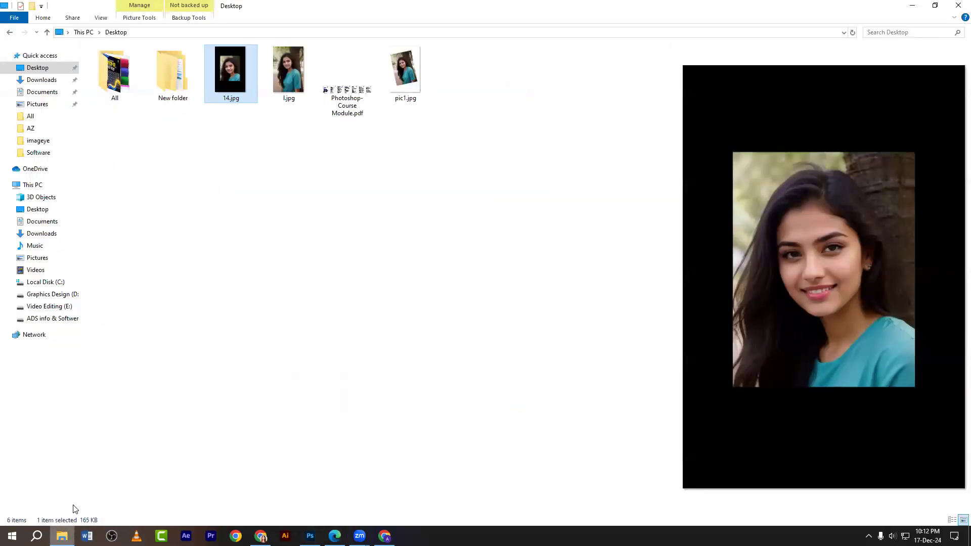
- Bring pic1.jpg from the Desktop folder into Photoshop as its own document
click(186, 205)
drag(405, 71, 308, 31)
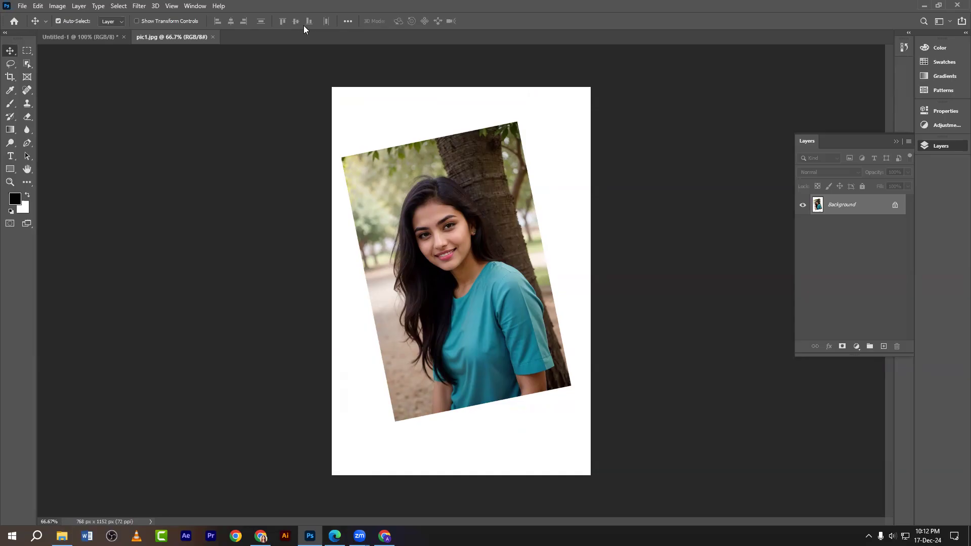
- Mark the shortcut column of the File menu with a red rectangle on a screen capture, and discard the capture
click(22, 7)
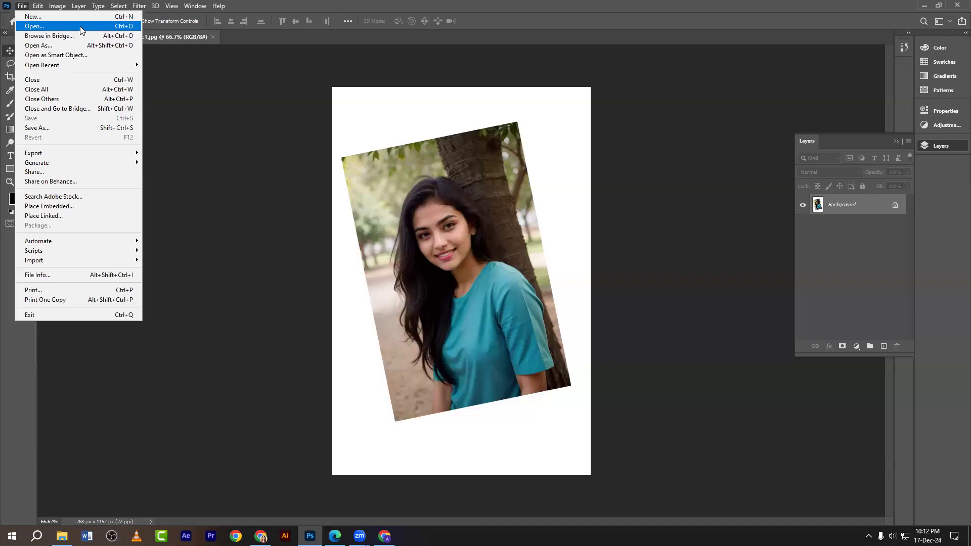
key(Print)
mouse_move(172, 249)
mouse_down()
mouse_move(197, 351)
mouse_move(181, 337)
mouse_move(184, 350)
mouse_up()
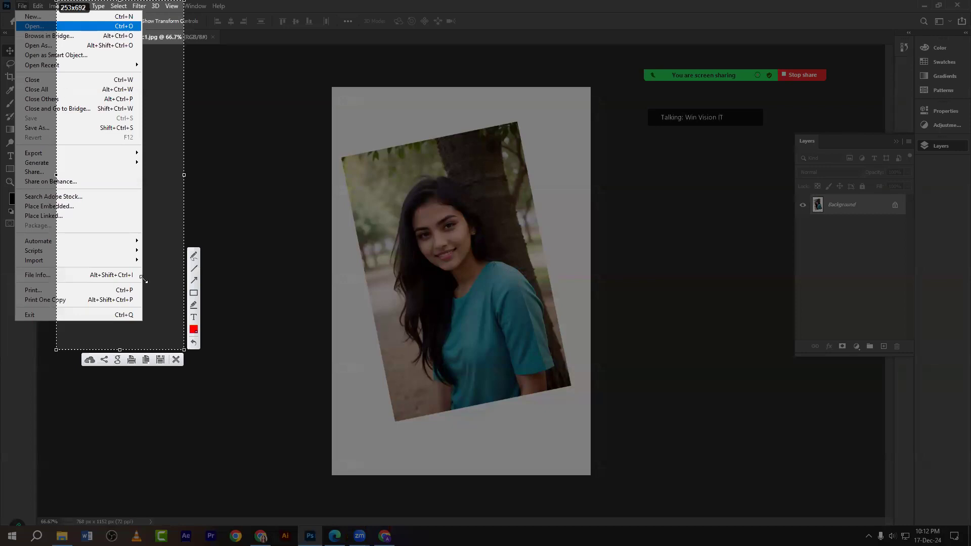
click(194, 292)
drag(94, 4, 159, 343)
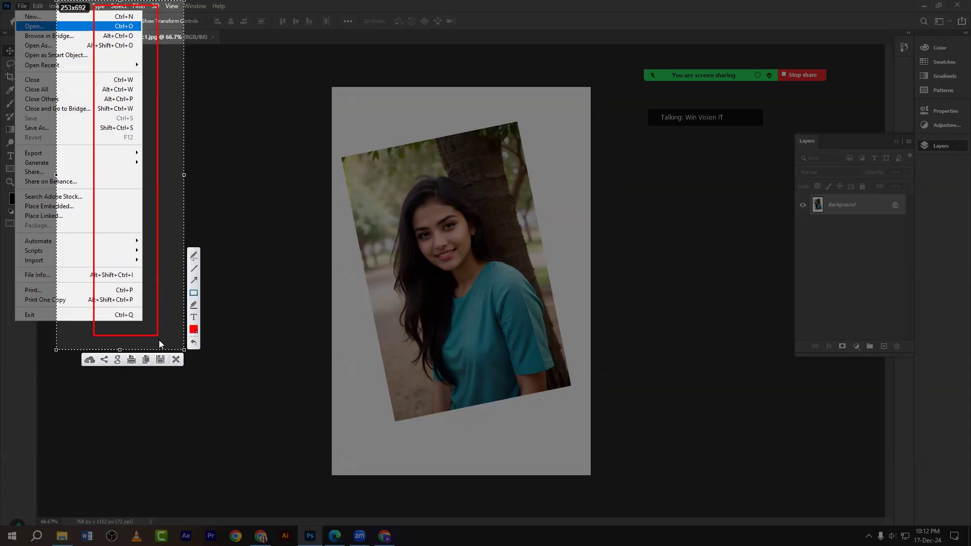
click(177, 359)
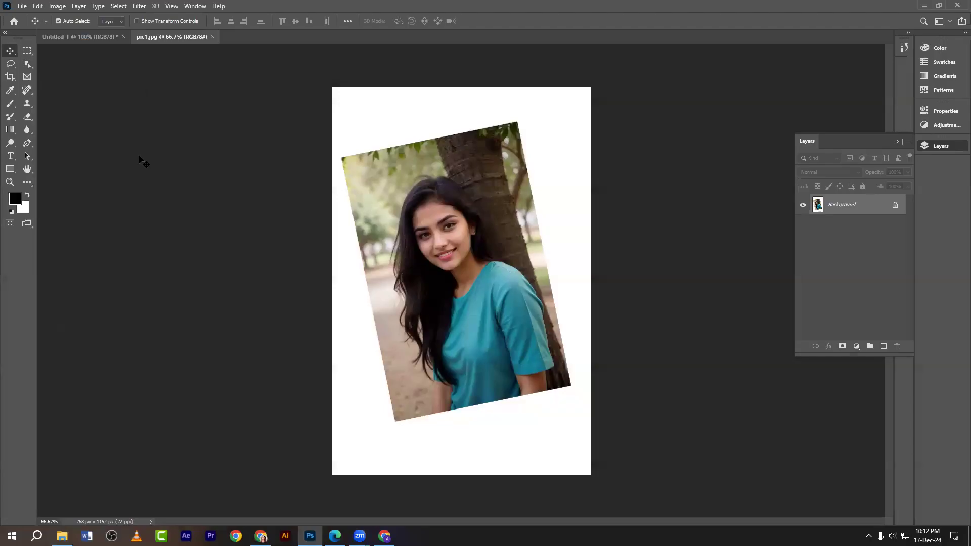
- Open pic1.jpg again from the Desktop folder, and close its document
key(ctrl+o)
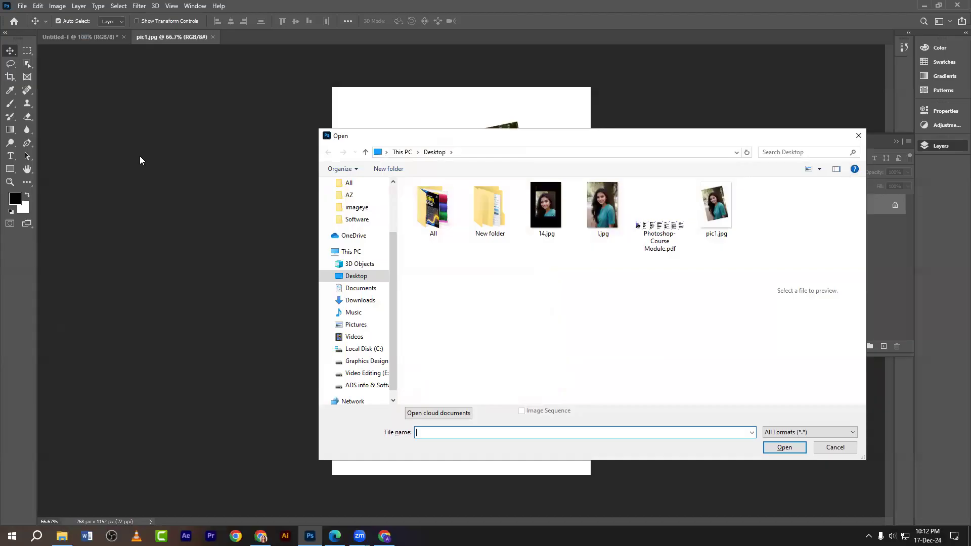
click(712, 223)
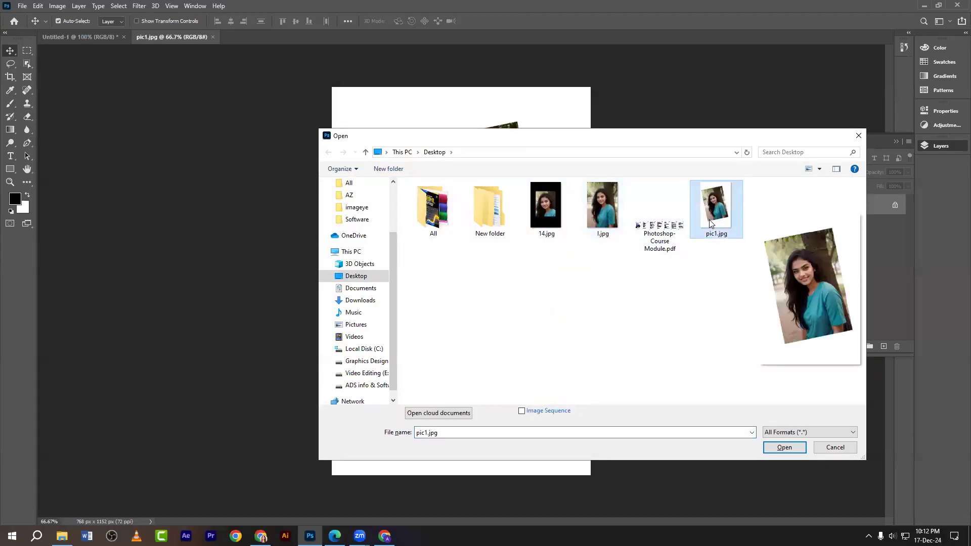
click(783, 448)
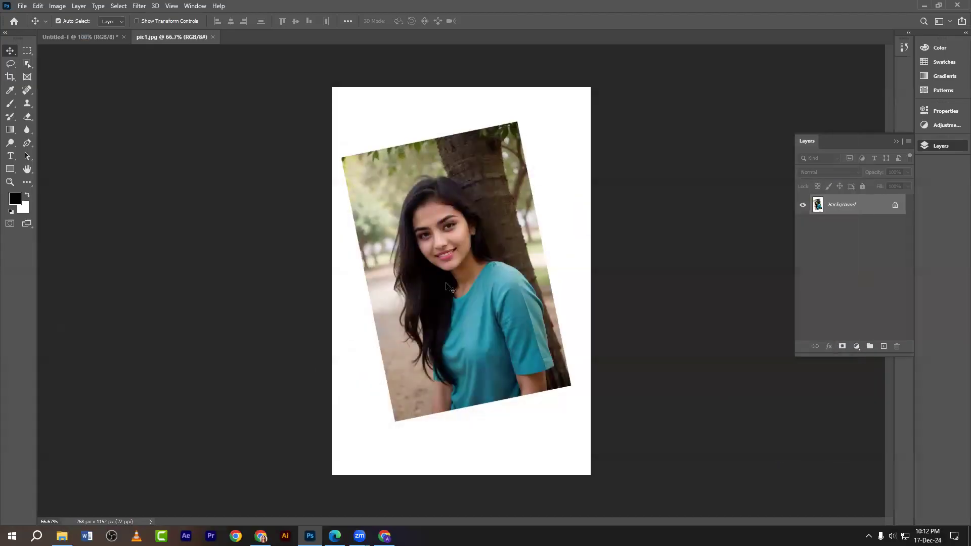
click(213, 37)
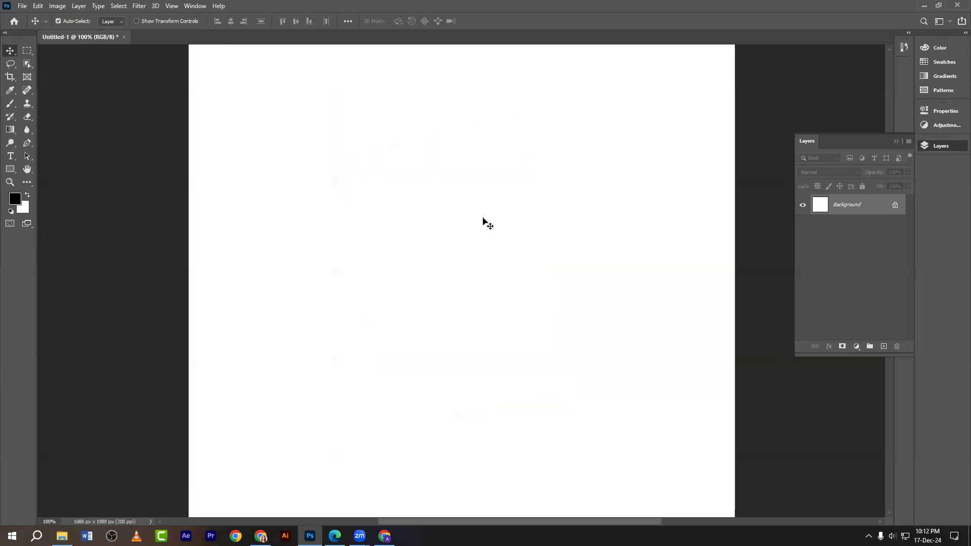
- Open pic1.jpg from the Desktop folder with the Open command
key(ctrl+o)
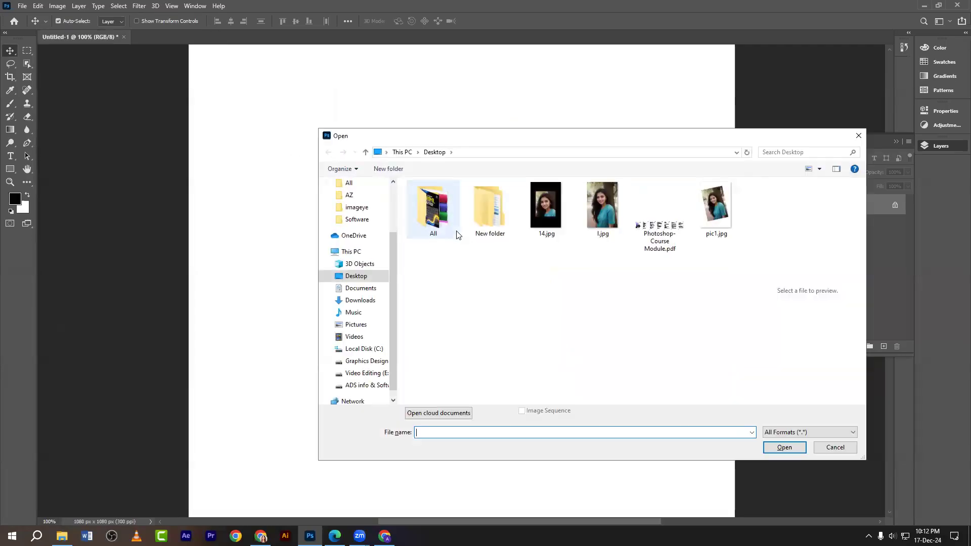
click(715, 204)
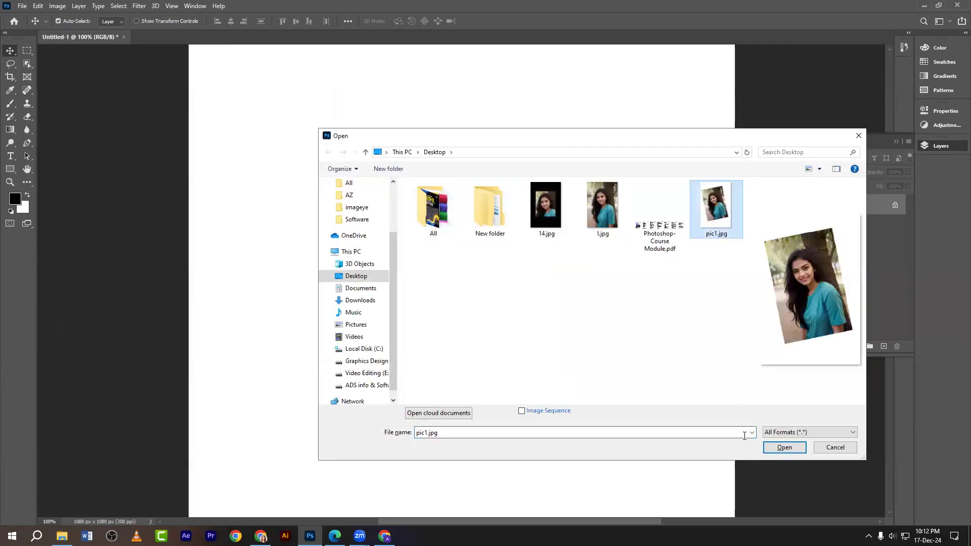
click(784, 448)
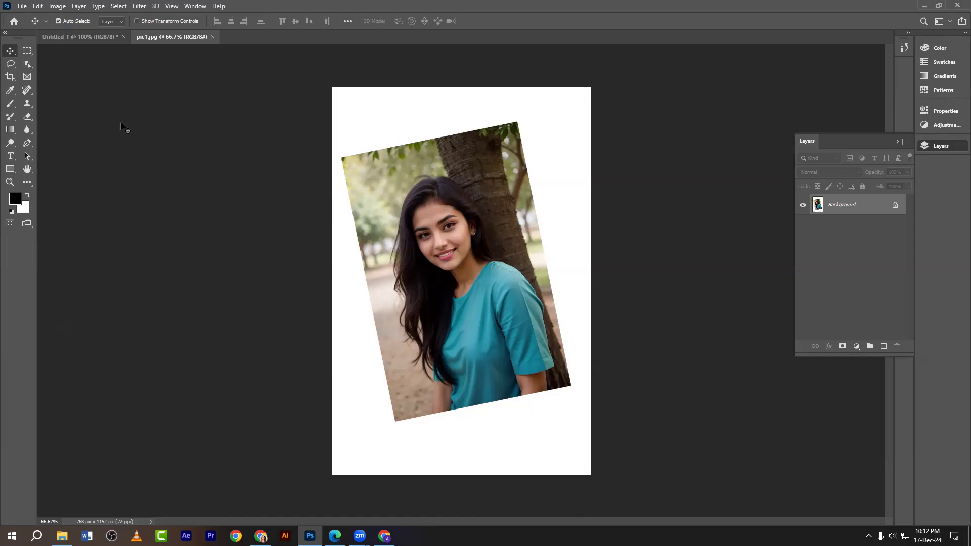
click(10, 79)
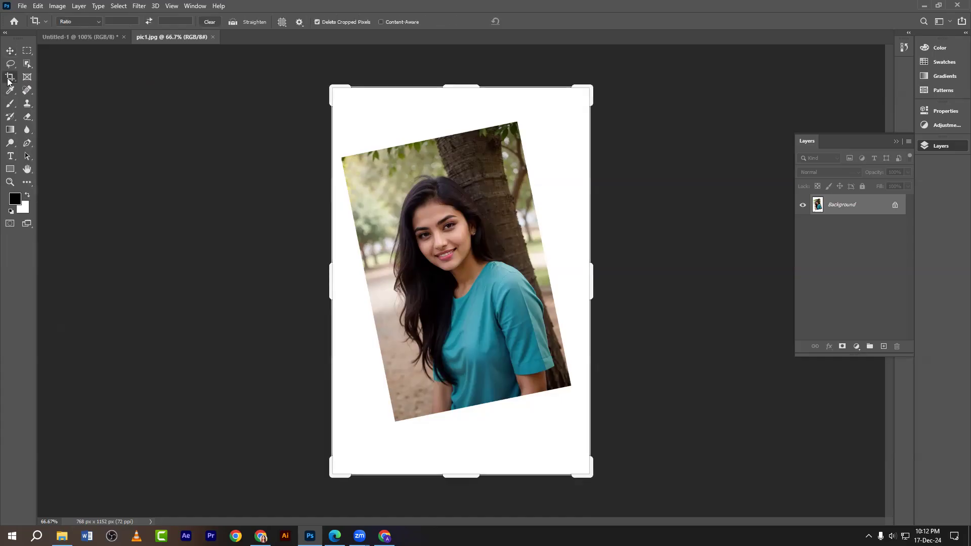
right_click(9, 80)
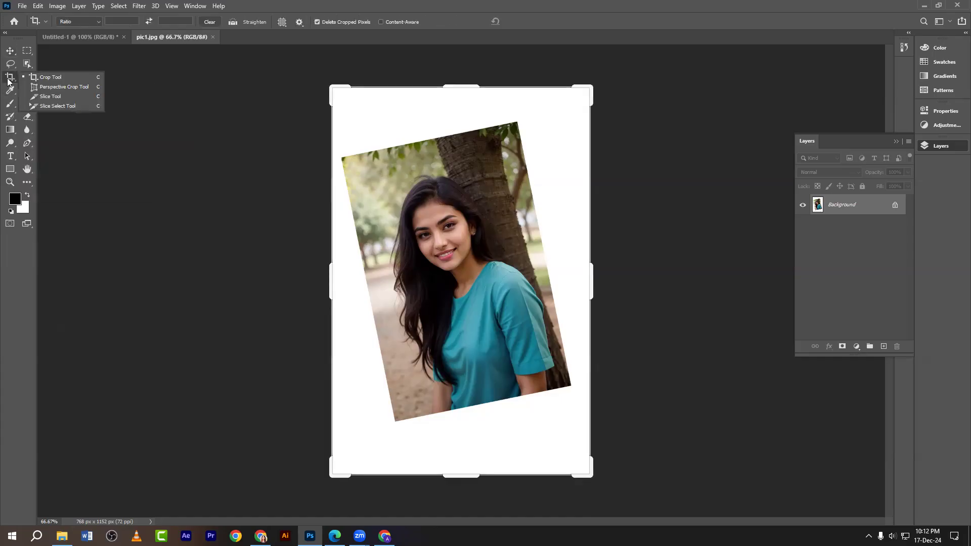
click(8, 52)
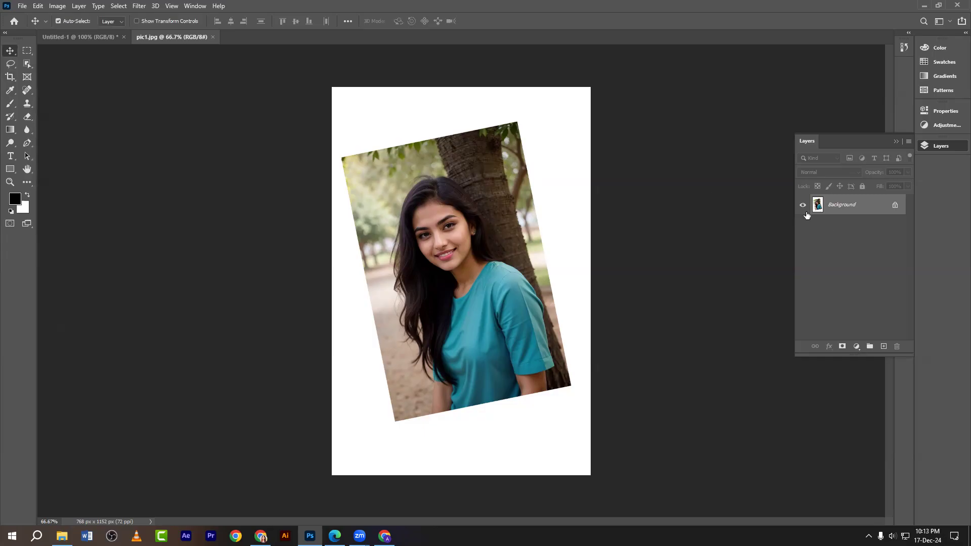
- Place the upright portrait photo from the Desktop folder into the Untitled-1 document
click(96, 37)
click(27, 53)
key(ctrl+minus)
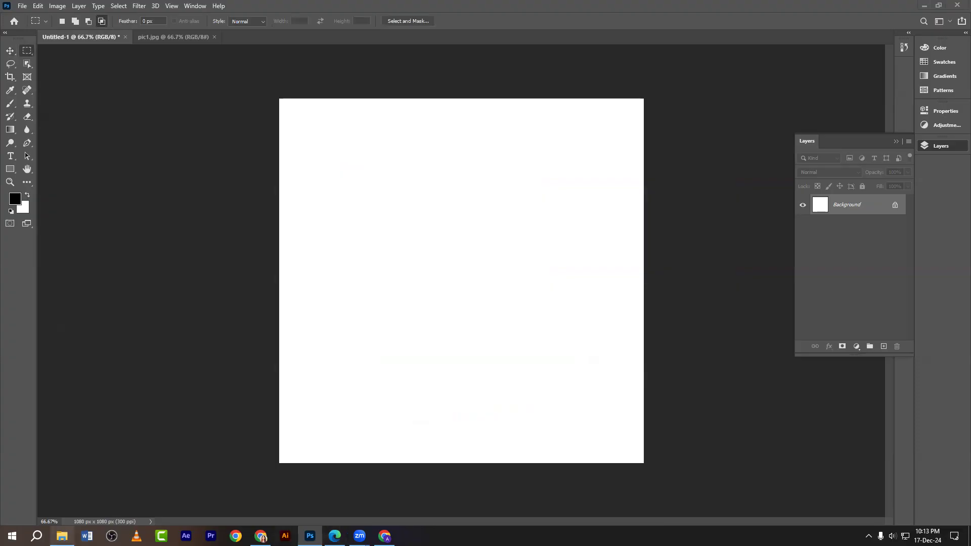
click(62, 536)
drag(295, 99, 407, 301)
key(Return)
- Select a rectangular area around the woman's head and shoulders and copy it to a new layer
click(26, 50)
click(47, 52)
drag(367, 135, 608, 328)
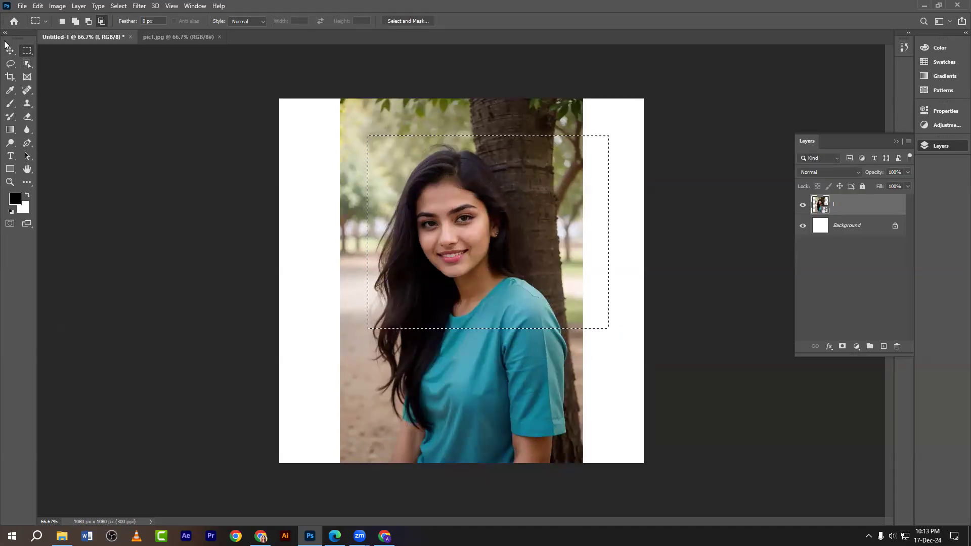
key(ctrl+j)
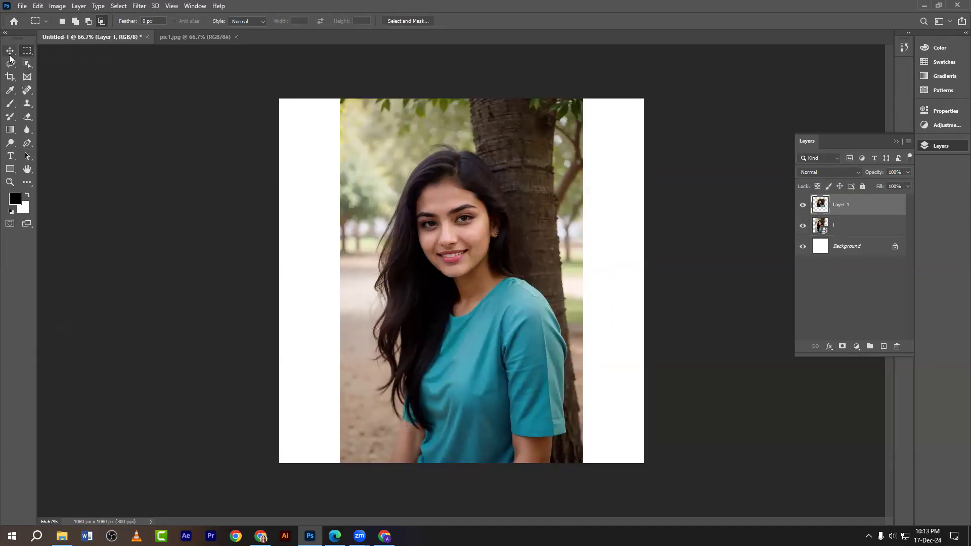
- Move the rectangular copy to the lower part of the canvas, hiding the full portrait layer only during the move
click(802, 226)
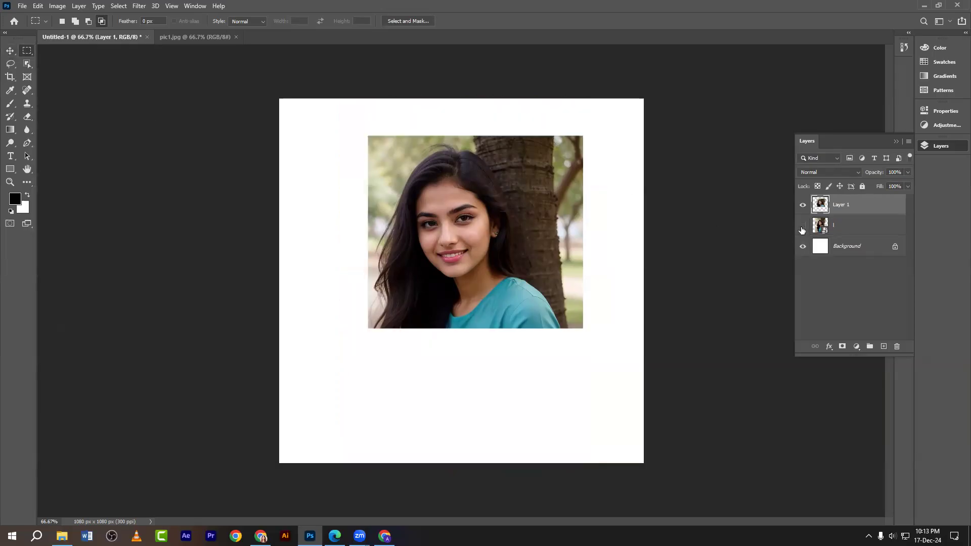
click(10, 50)
drag(518, 215, 505, 346)
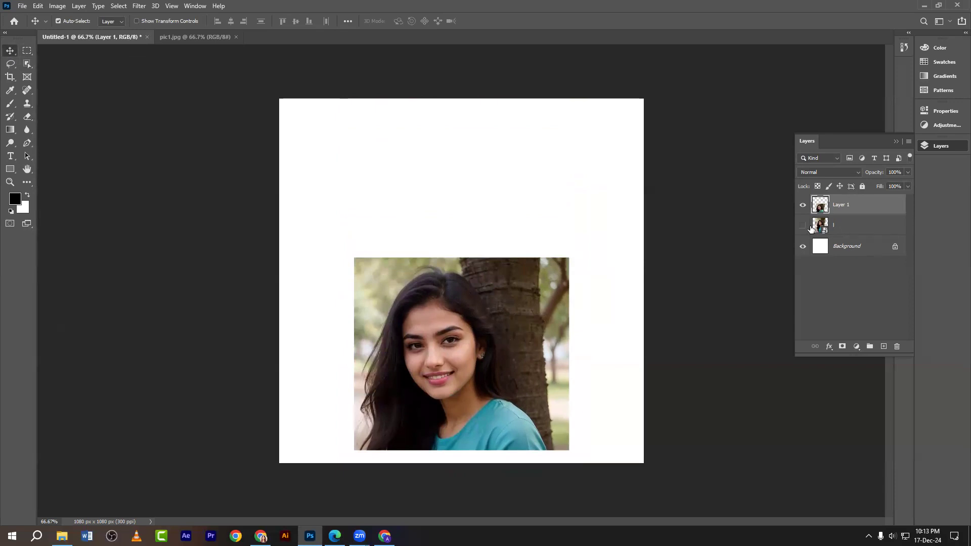
click(802, 226)
- Draw an elliptical selection around the woman's head and copy that area of the portrait layer to a new layer
click(27, 50)
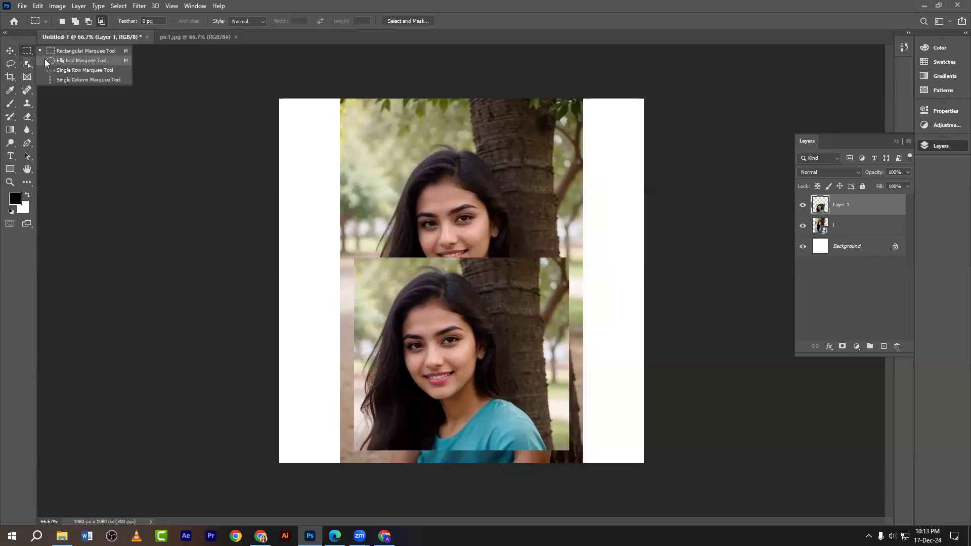
click(46, 60)
drag(383, 123, 545, 316)
click(10, 50)
key(ctrl+j)
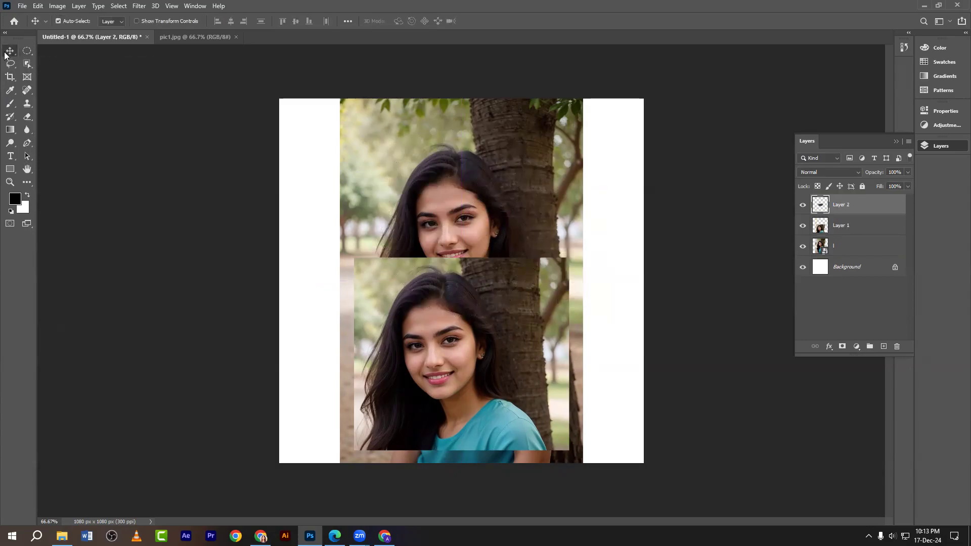
key(ctrl+z)
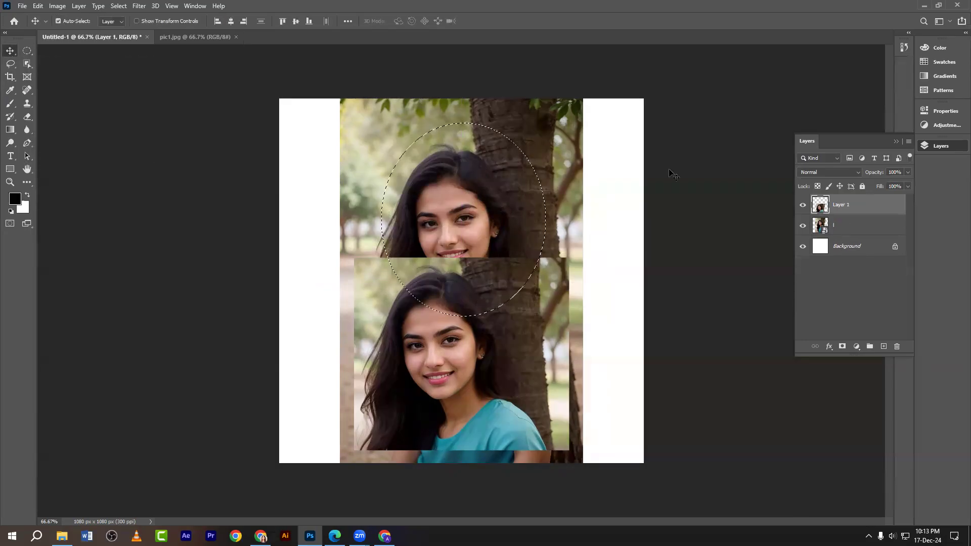
click(839, 229)
key(ctrl+j)
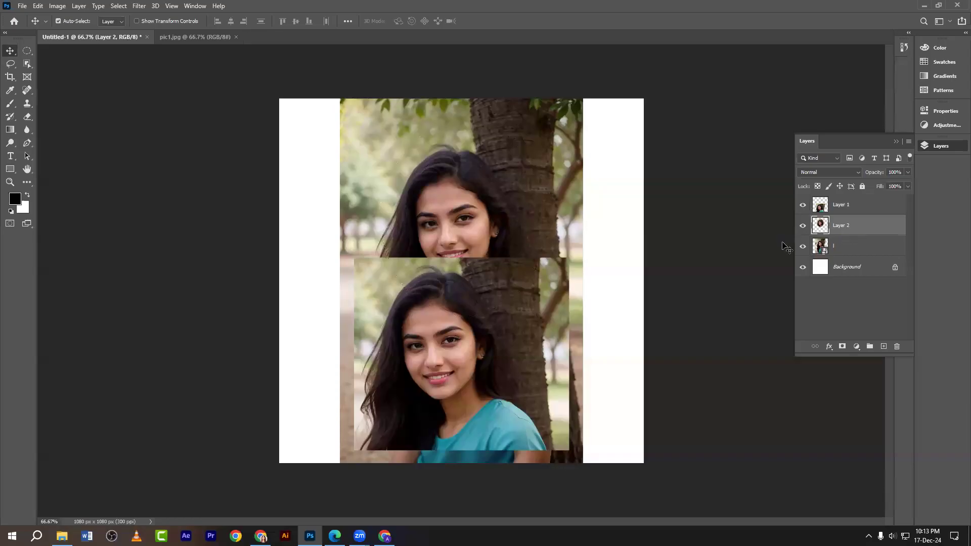
- Hide the full portrait layer and move the elliptical and rectangular copies apart on the canvas
click(802, 245)
drag(3, 42, 5, 43)
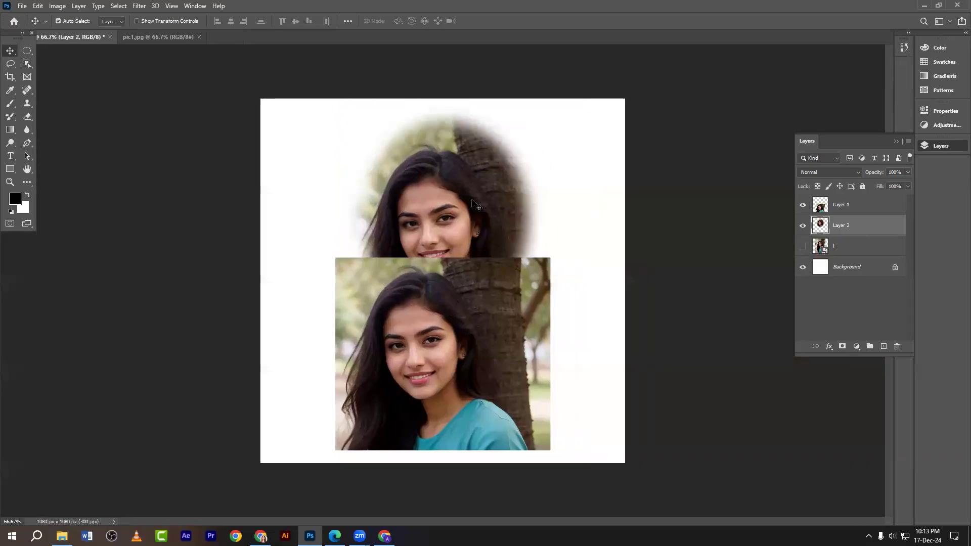
drag(480, 194, 348, 175)
drag(487, 316, 578, 225)
drag(310, 213, 360, 265)
- Delete the elliptical copy, then show the full portrait layer and hide the rectangular copy
drag(18, 33, 2, 51)
key(Delete)
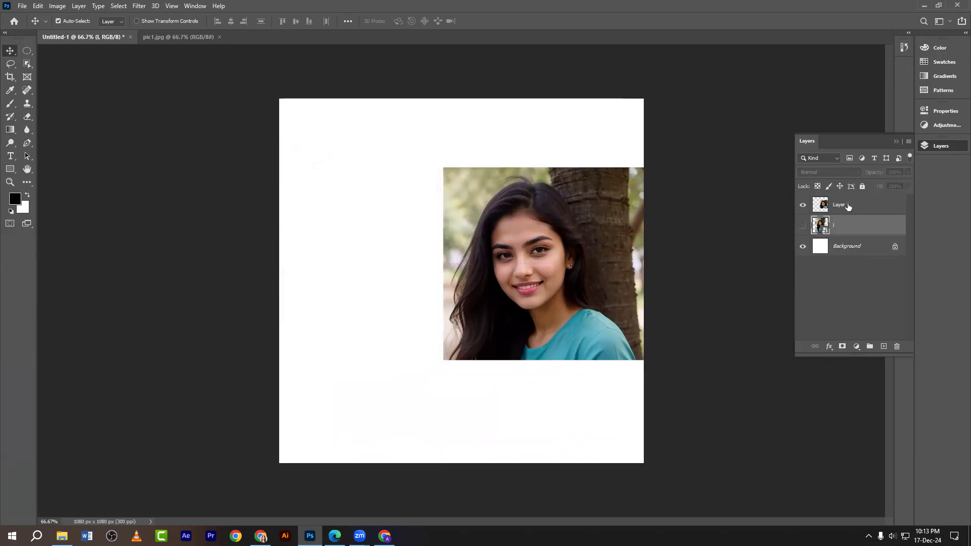
click(803, 226)
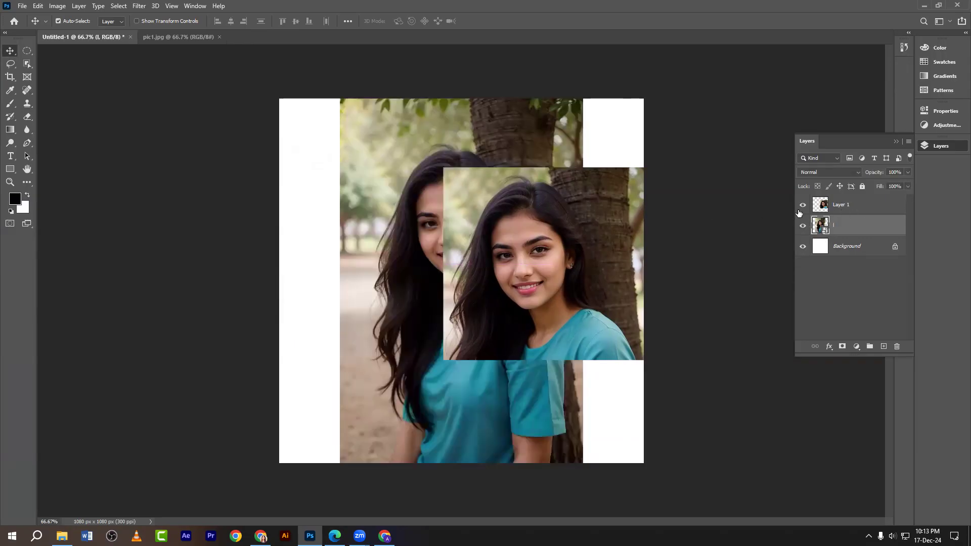
click(802, 205)
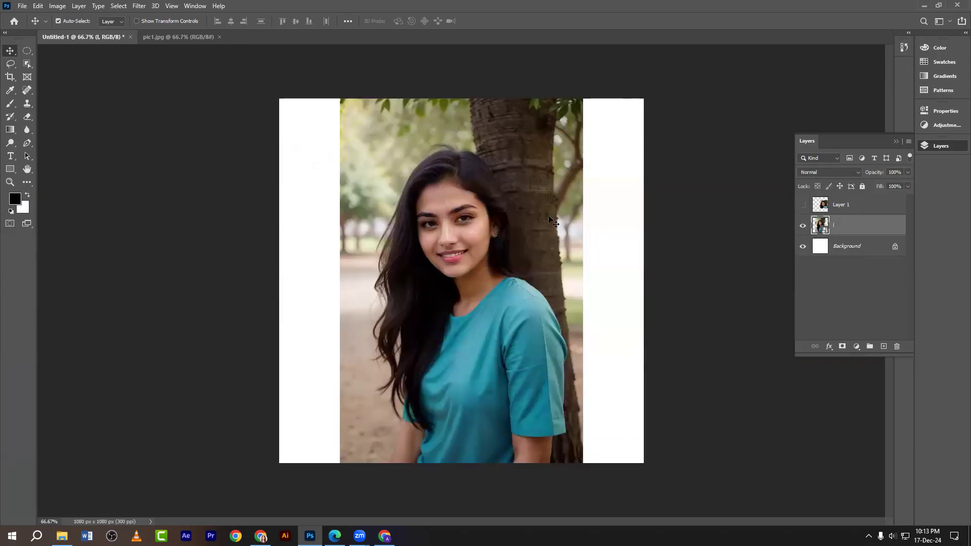
- Select a 20 px feathered ellipse around the head and try intersecting it with a rectangle about 88 by 794 px along the photo's left edge
click(28, 51)
drag(375, 133, 564, 330)
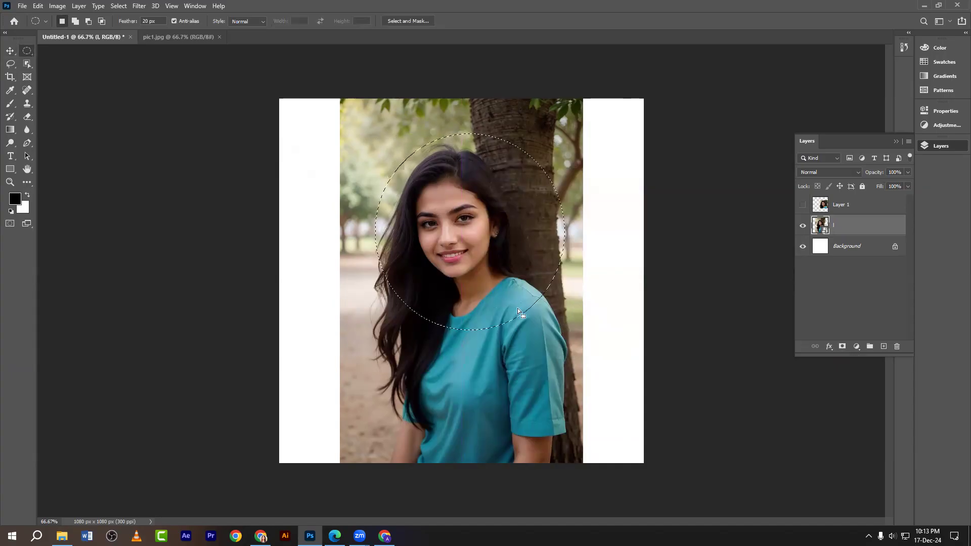
right_click(27, 51)
click(46, 52)
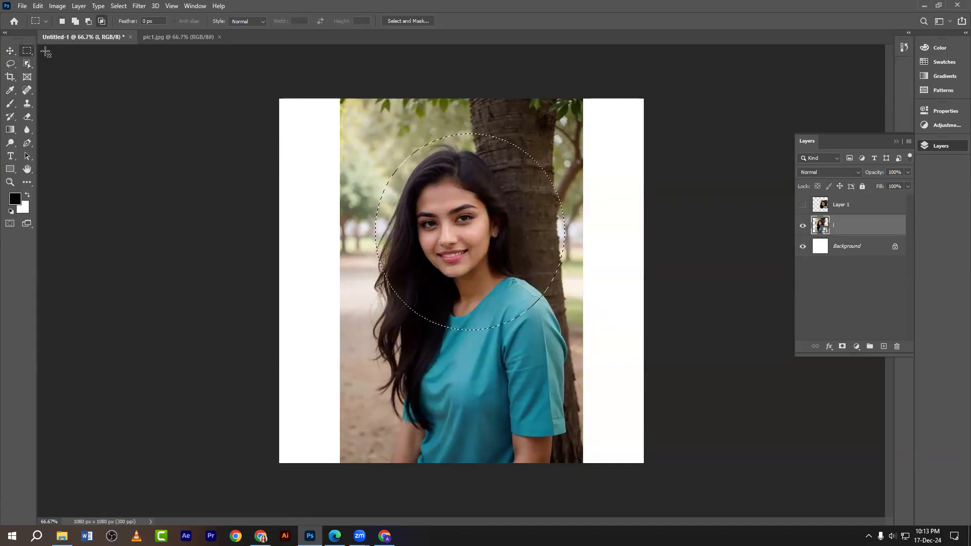
drag(339, 121, 367, 389)
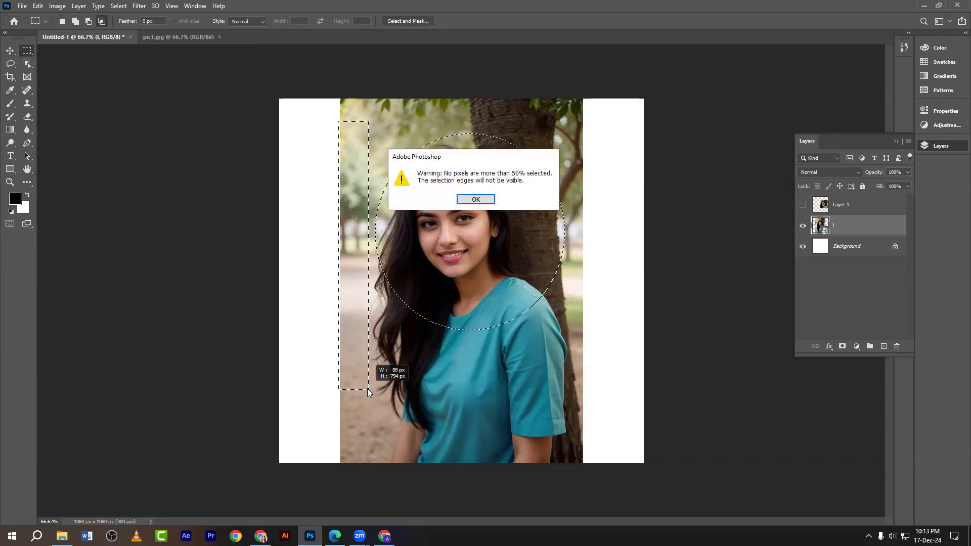
click(476, 199)
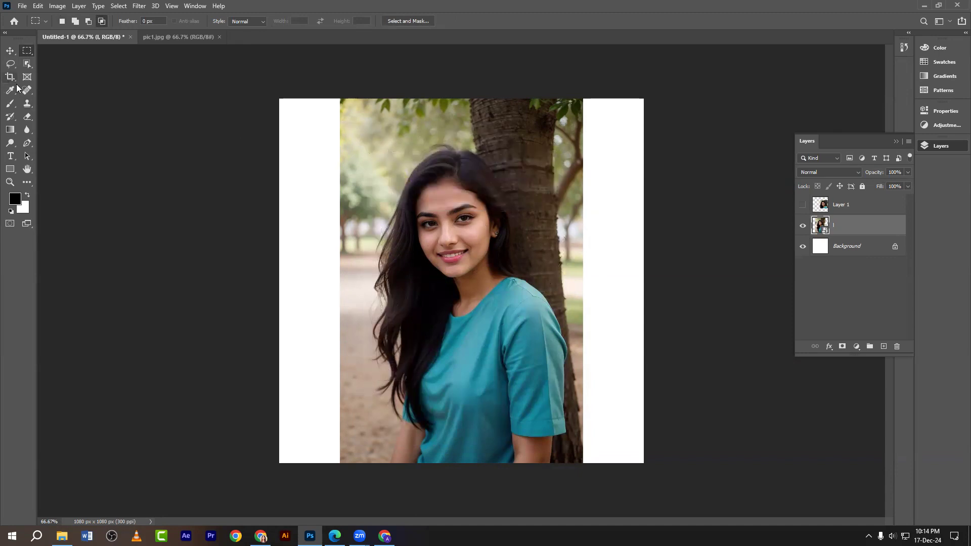
- Select the Move tool and switch to the pic1.jpg document
click(10, 50)
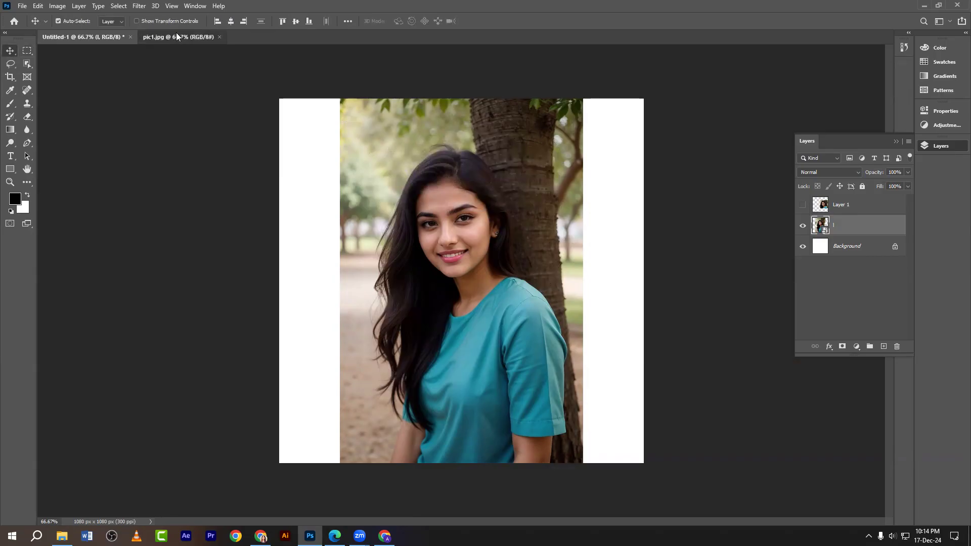
click(176, 33)
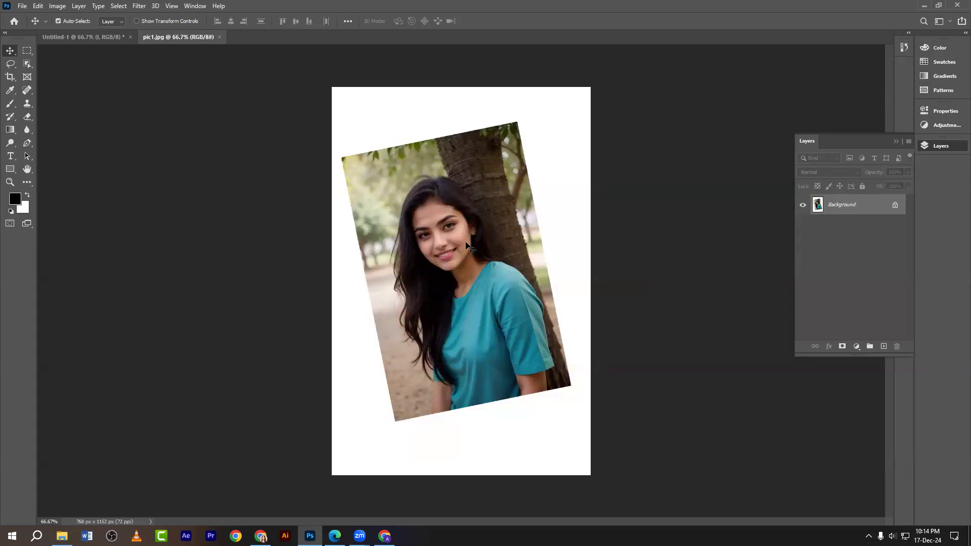
click(9, 77)
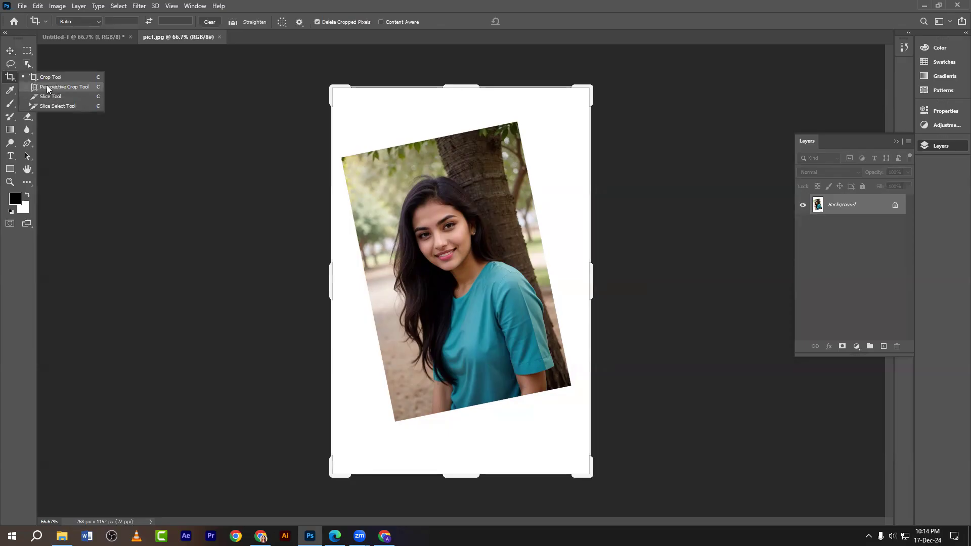
click(10, 51)
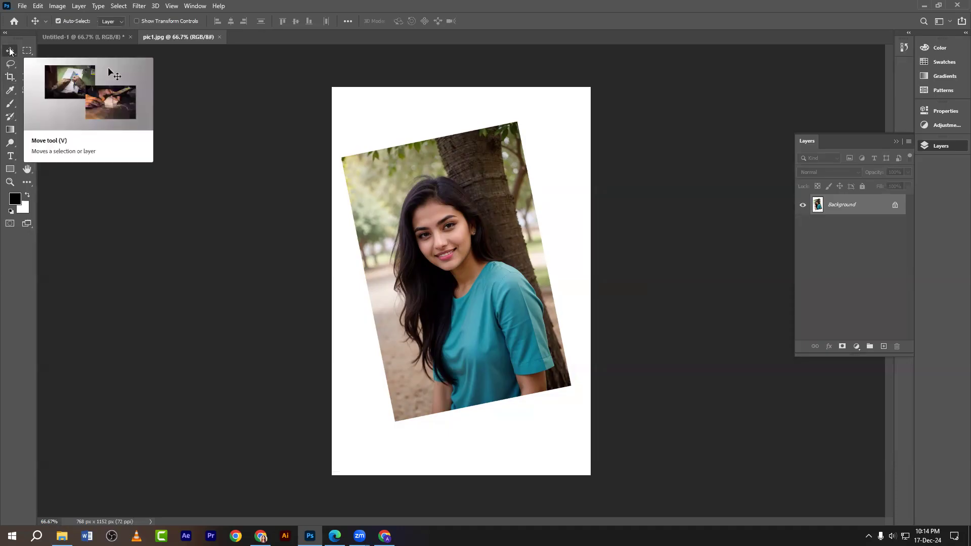
key(c)
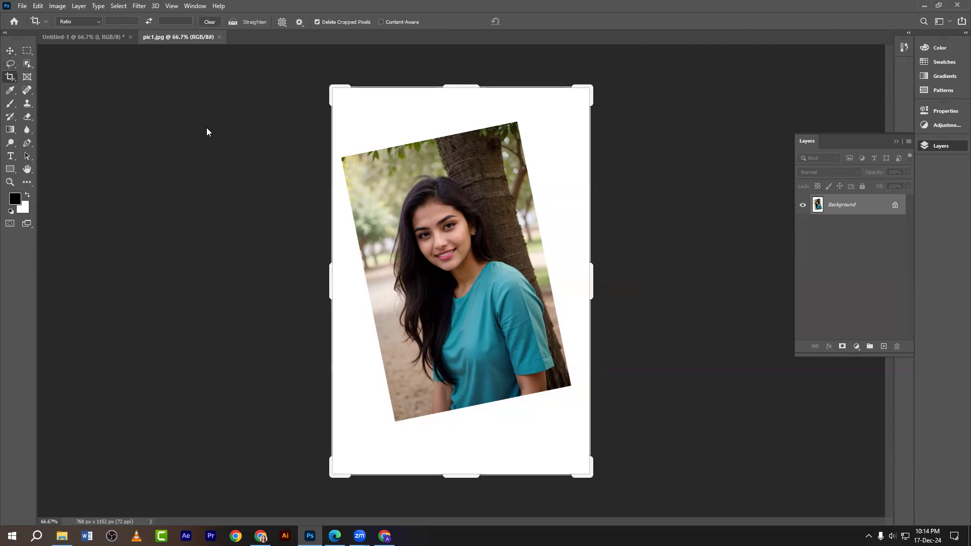
key(r)
click(28, 168)
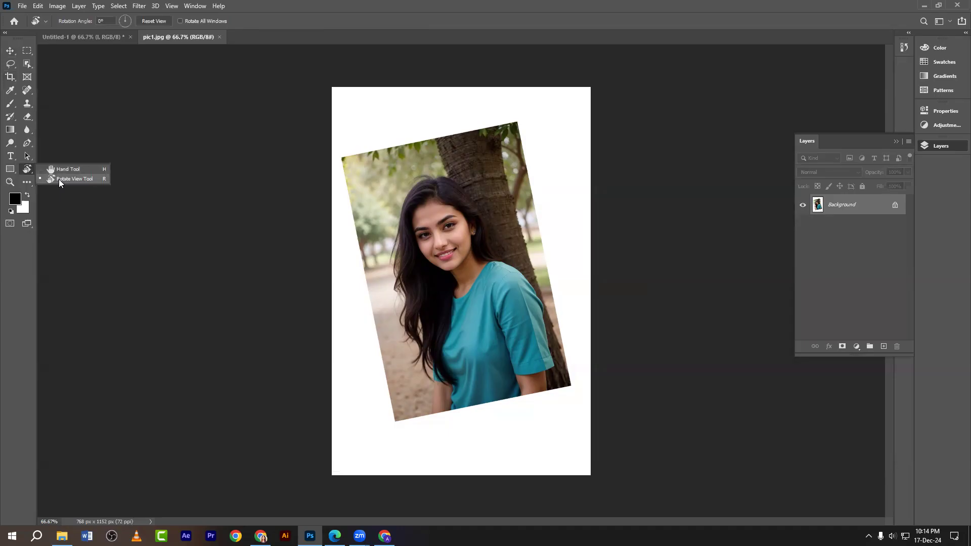
click(10, 51)
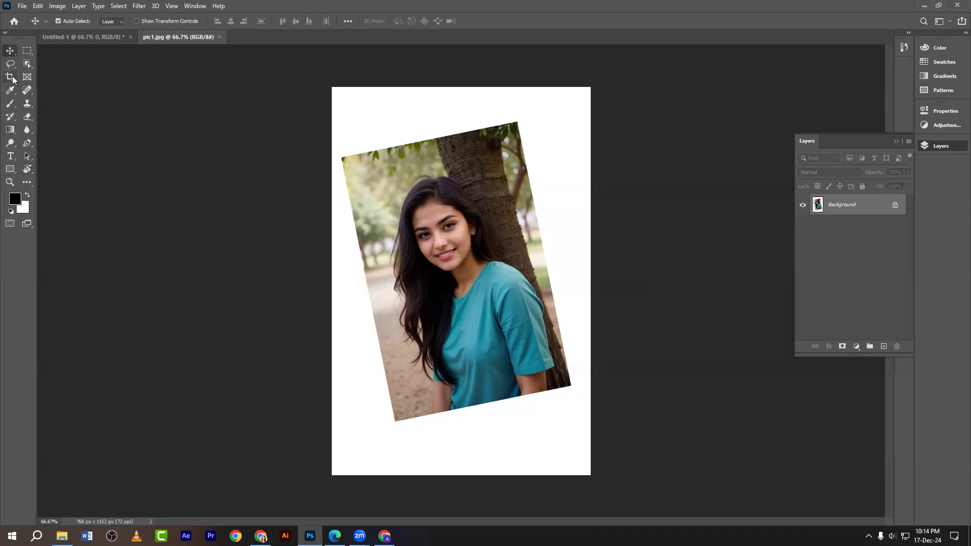
- Perspective-crop the tilted portrait with a frame just inside its four corners, and undo that crop
click(10, 77)
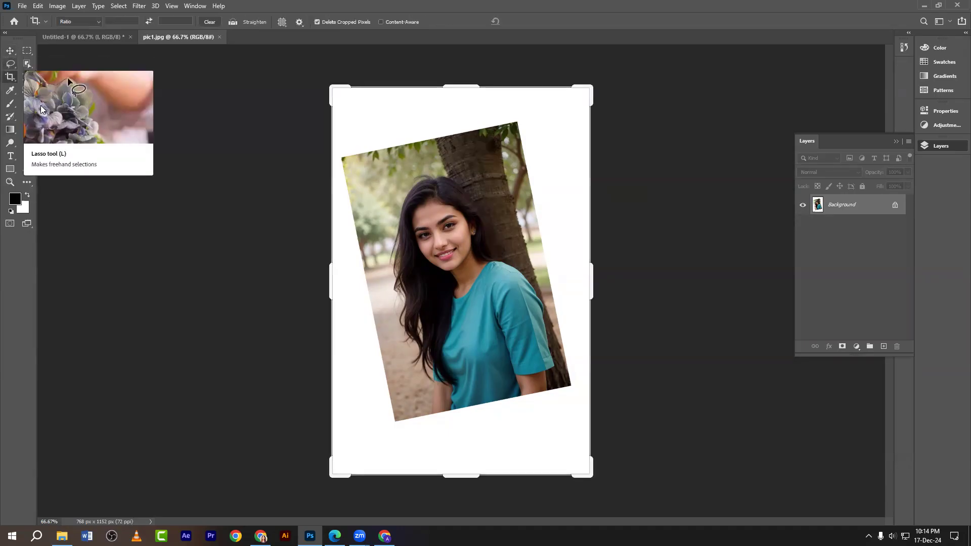
right_click(10, 77)
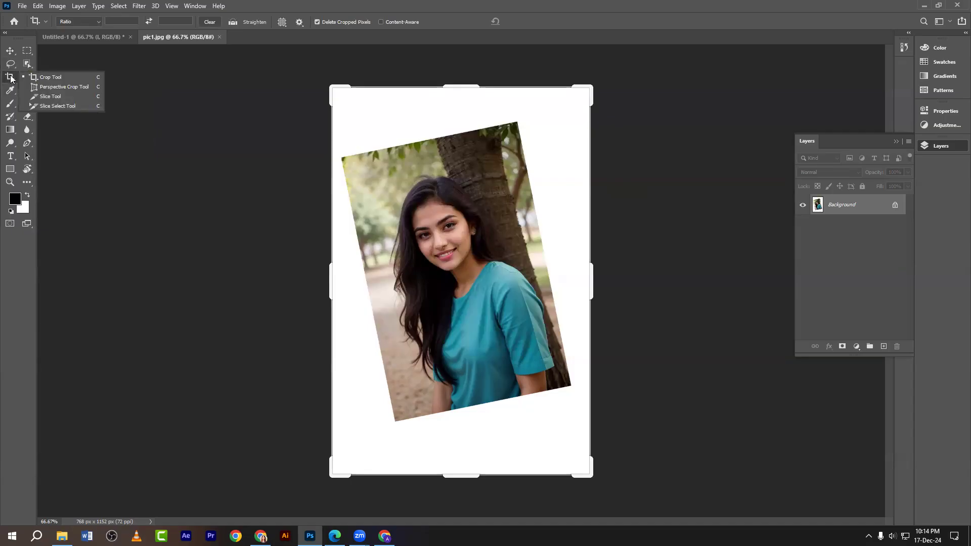
click(45, 87)
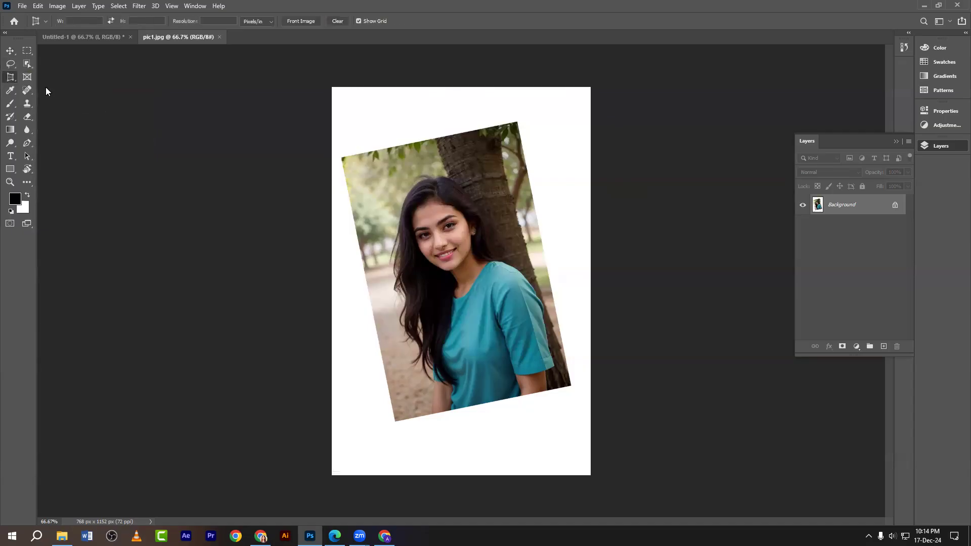
click(348, 161)
click(512, 127)
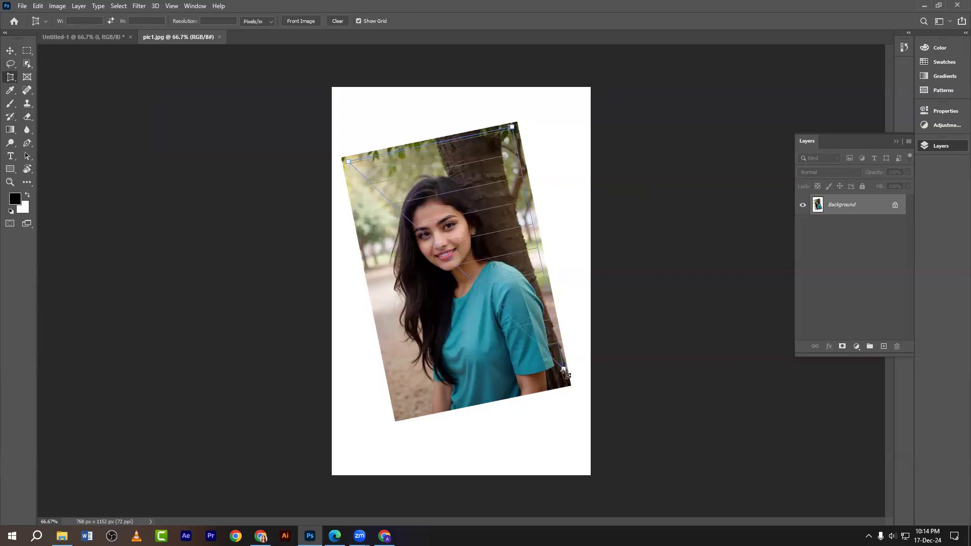
click(564, 379)
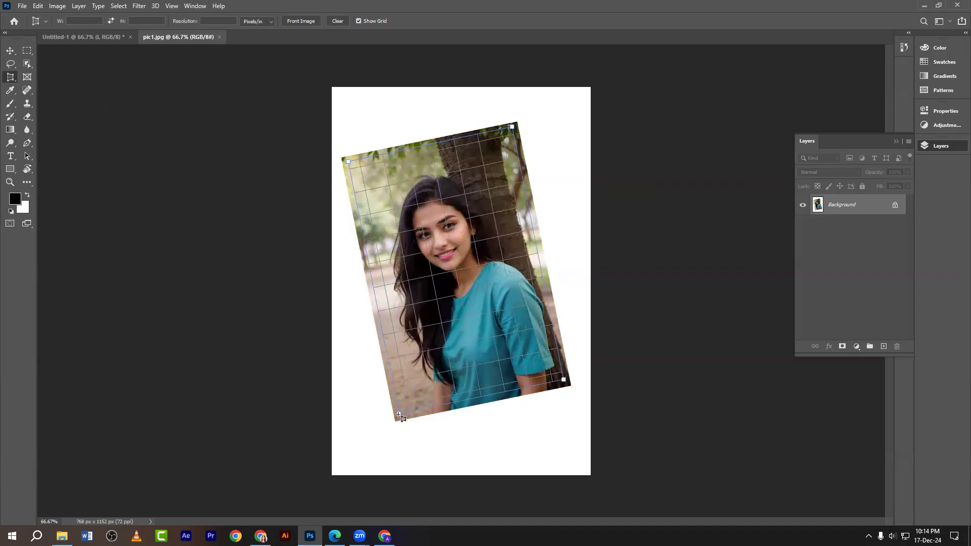
click(398, 418)
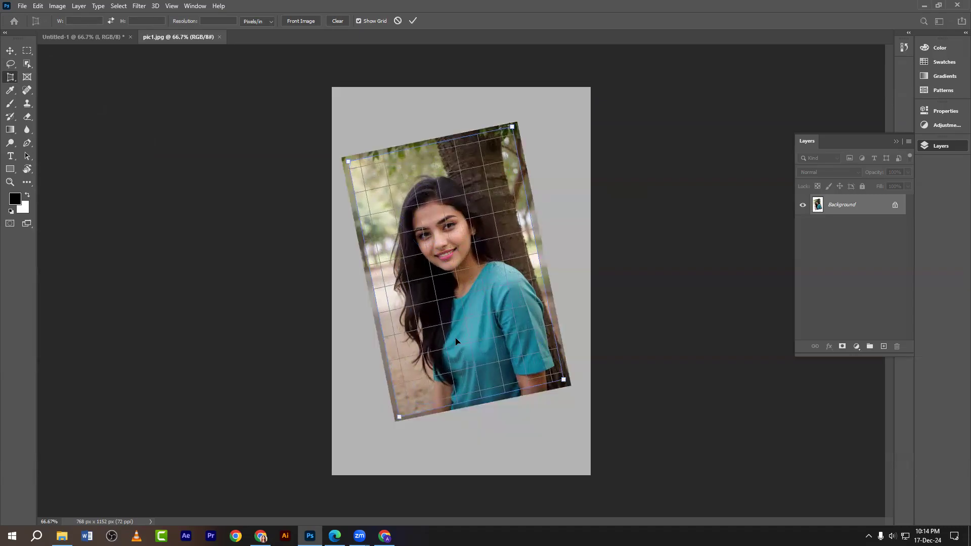
key(Return)
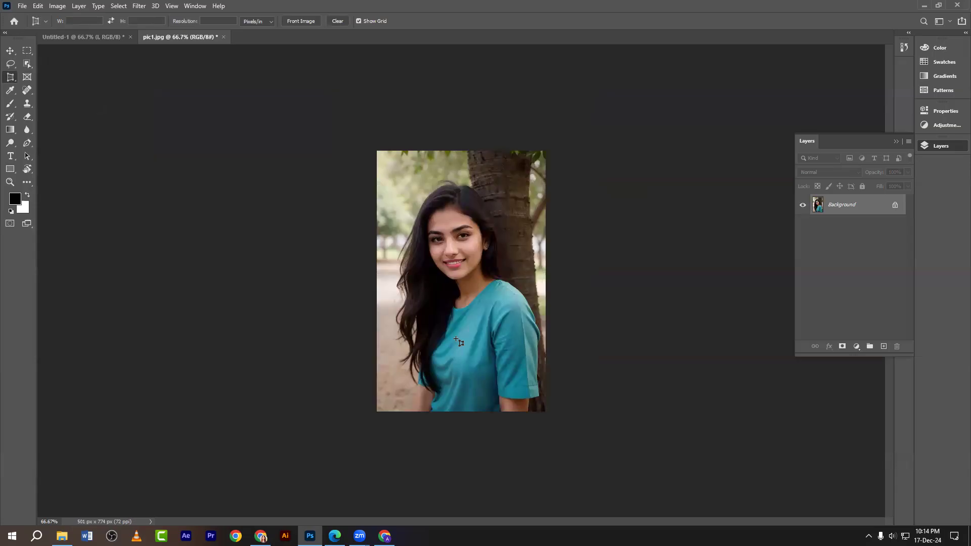
key(ctrl+z)
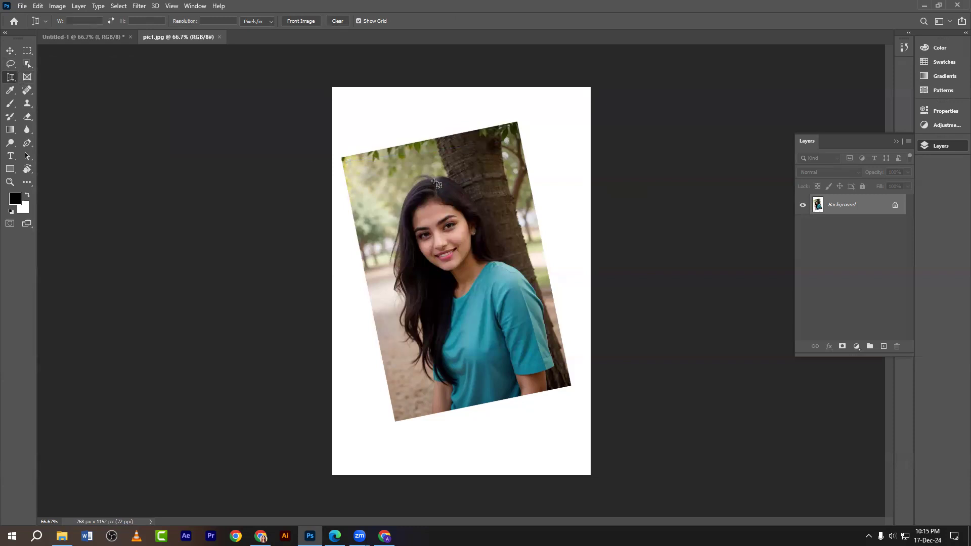
- Repeat the perspective crop with a slightly tighter frame inside the portrait's edges, and undo it
click(351, 168)
click(511, 135)
click(563, 378)
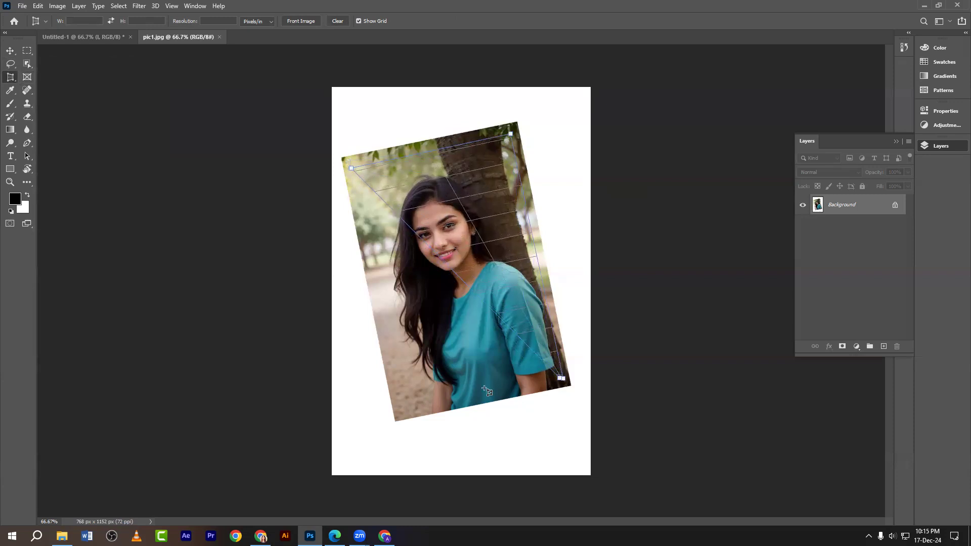
click(400, 411)
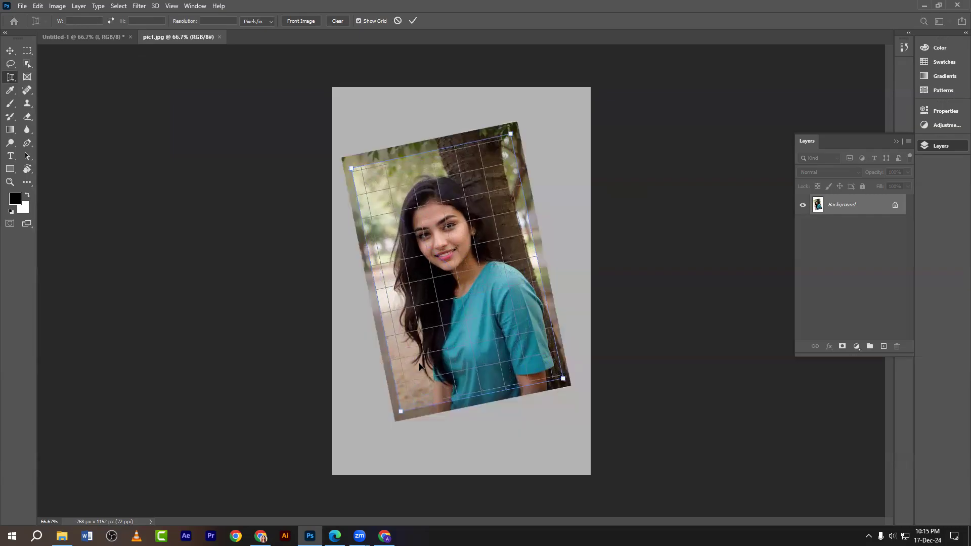
key(Return)
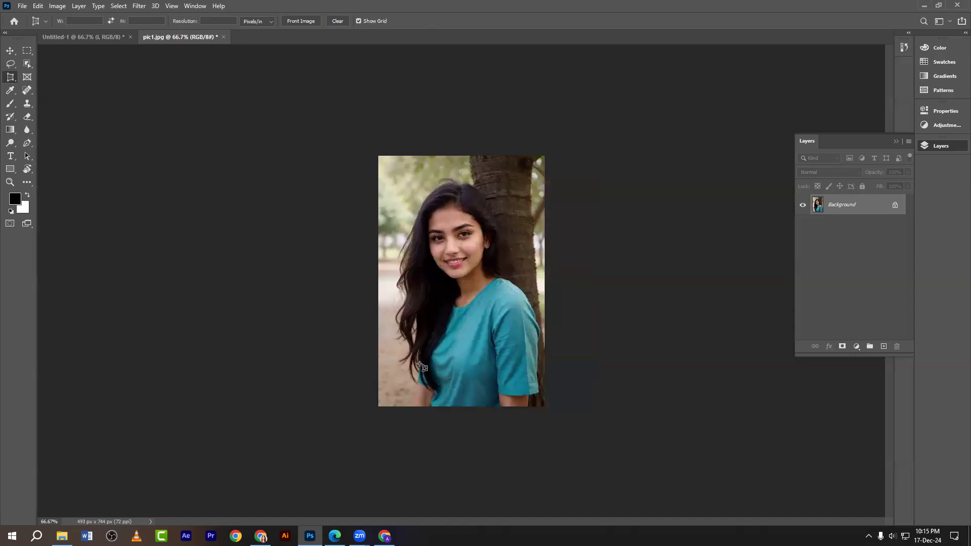
key(ctrl+z)
- Outline a new perspective crop frame around the tilted portrait, with its right-hand corners extending onto the white background
click(357, 173)
click(535, 128)
click(575, 356)
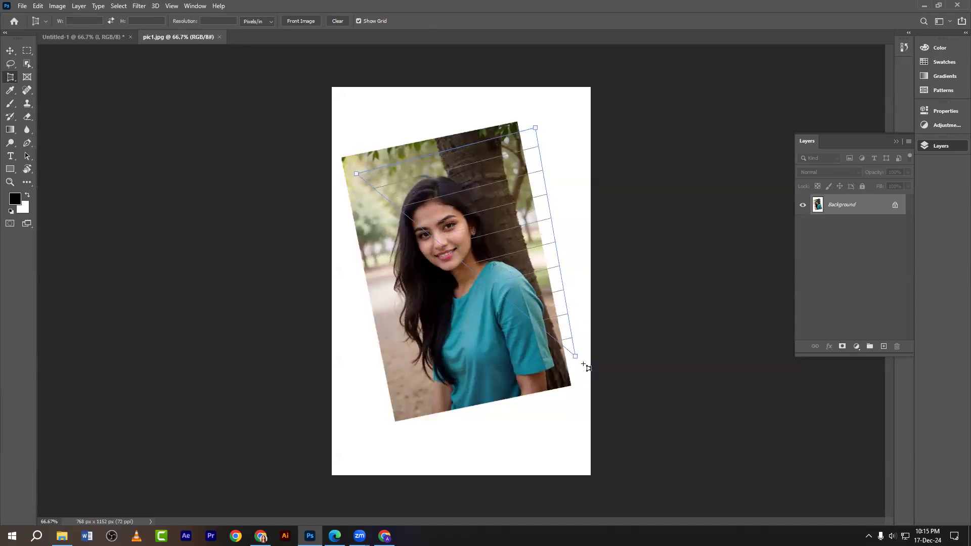
click(400, 412)
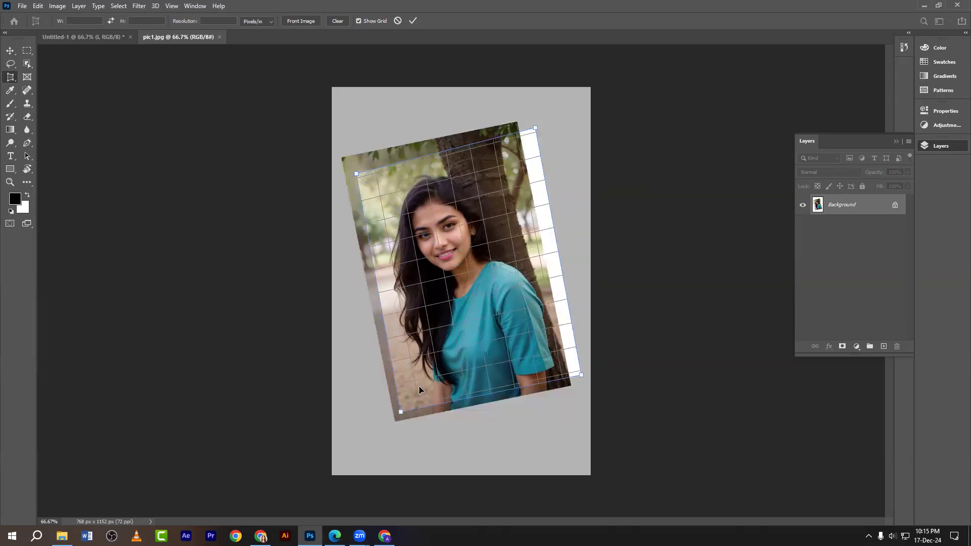
- Adjust the perspective crop frame's corners inside the photo, moving the upper-right one onto the tree trunk
drag(581, 375, 561, 379)
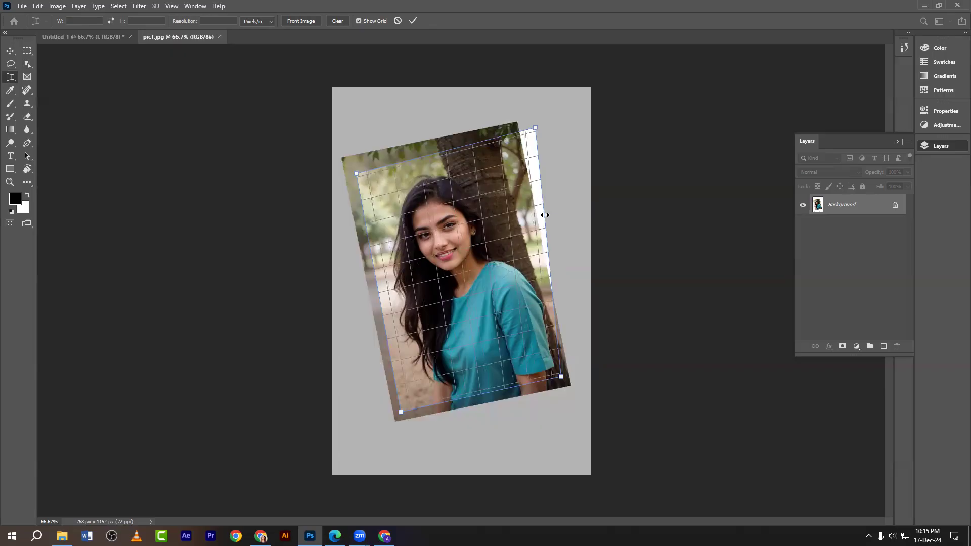
drag(536, 130, 489, 120)
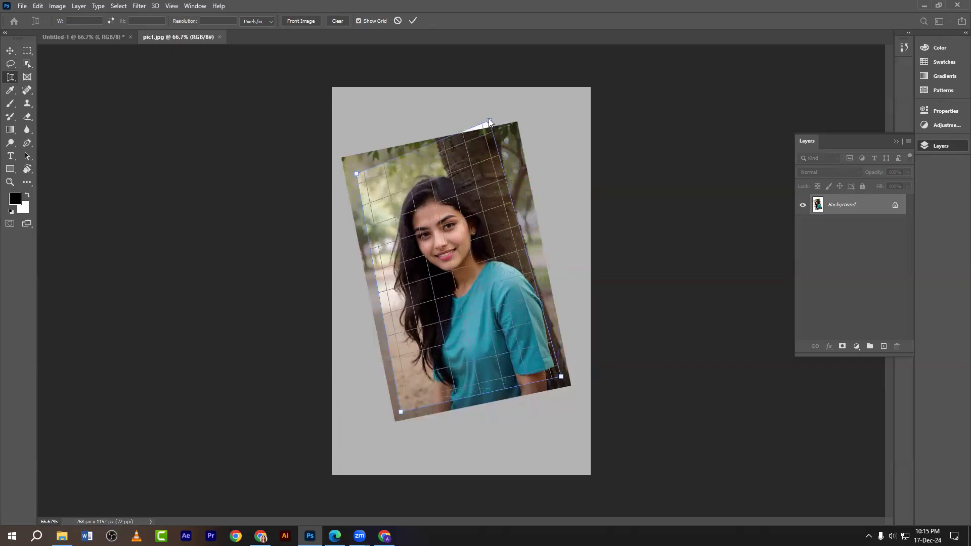
drag(490, 122, 502, 157)
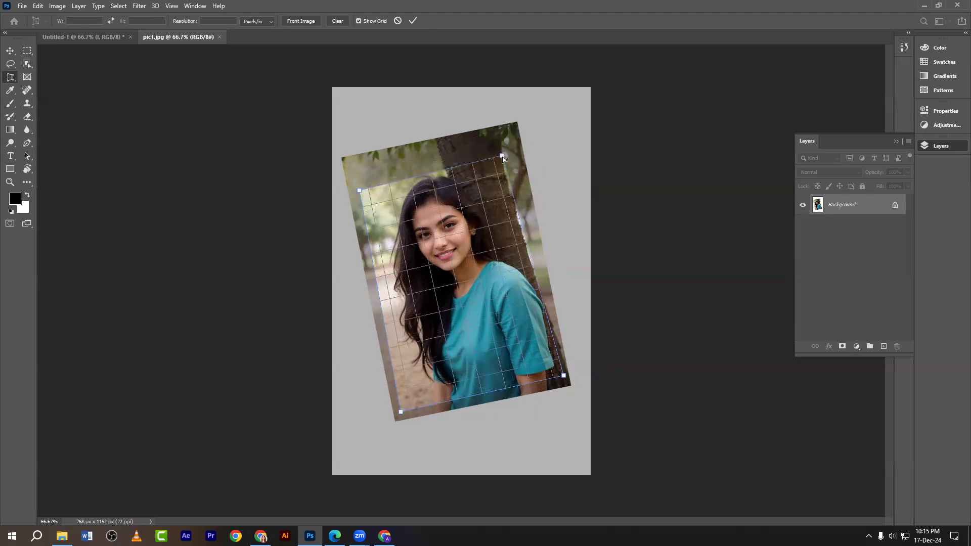
- Apply the perspective crop to the tilted portrait in pic1.jpg and switch to the Move tool
key(Return)
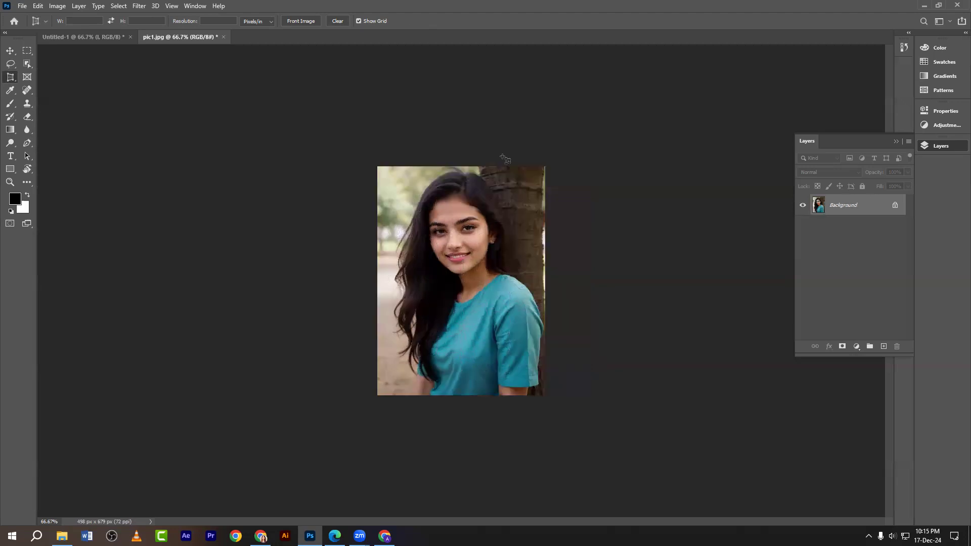
click(10, 51)
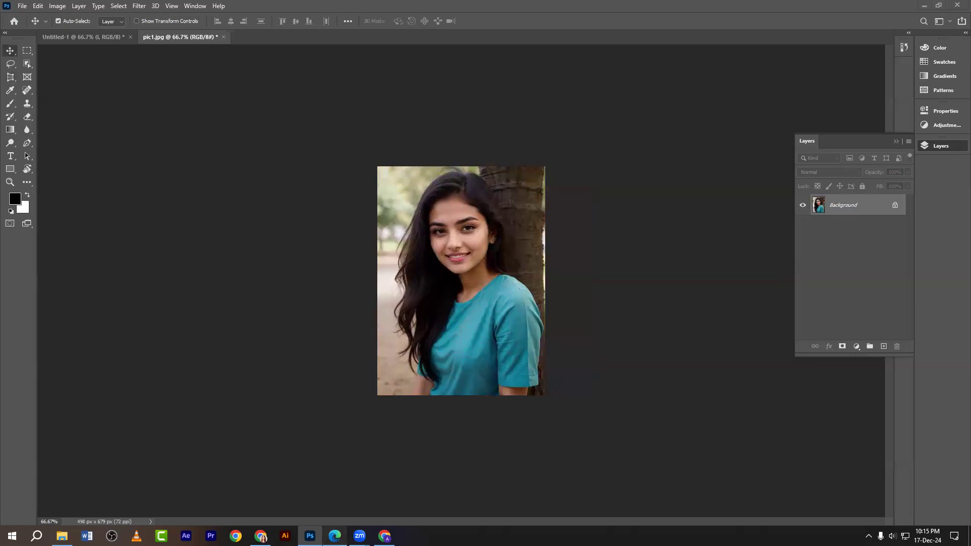
- Switch to the Photoshop course module PDF and review the perspective crop topic under Image Resize in Class 2
key(alt+Tab)
click(355, 249)
drag(344, 245, 449, 247)
click(365, 246)
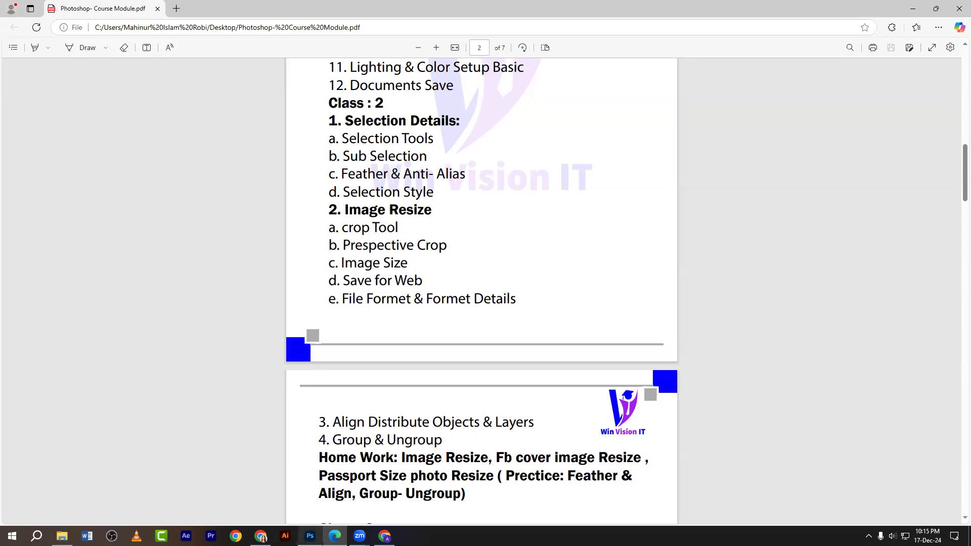
- Return to Photoshop and undo the perspective crop of pic1.jpg
click(310, 536)
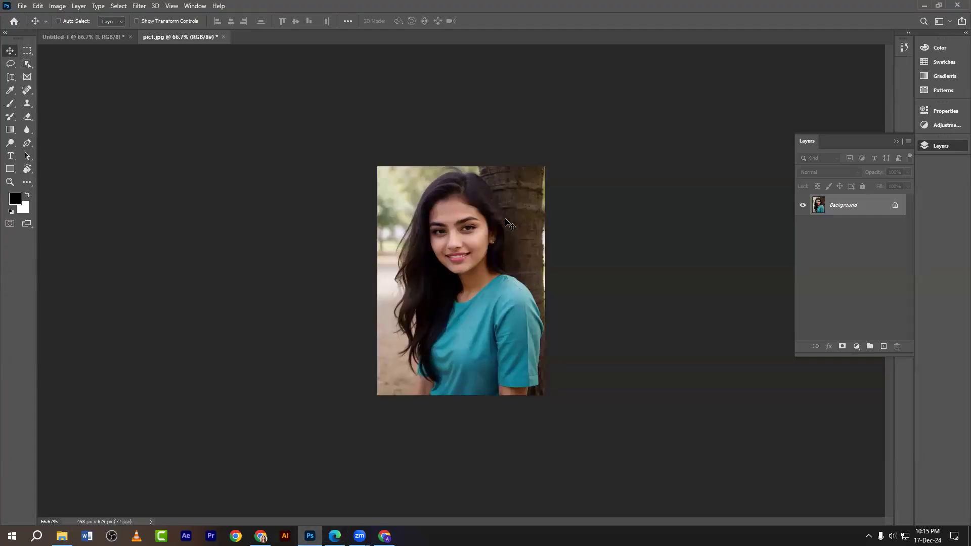
key(ctrl+z)
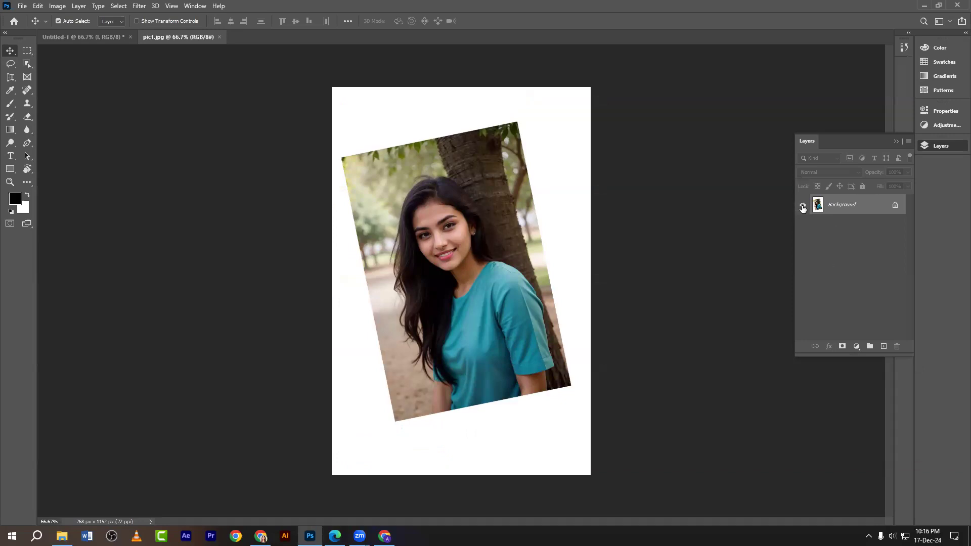
- Switch to Chrome and search Google for "passport photo size in inches", highlighting the featured answer
click(334, 536)
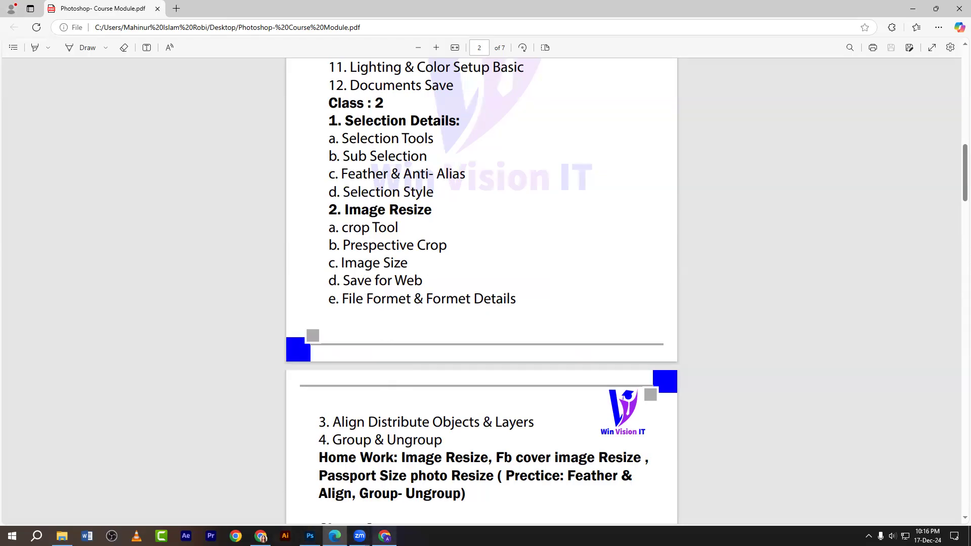
click(235, 536)
click(605, 222)
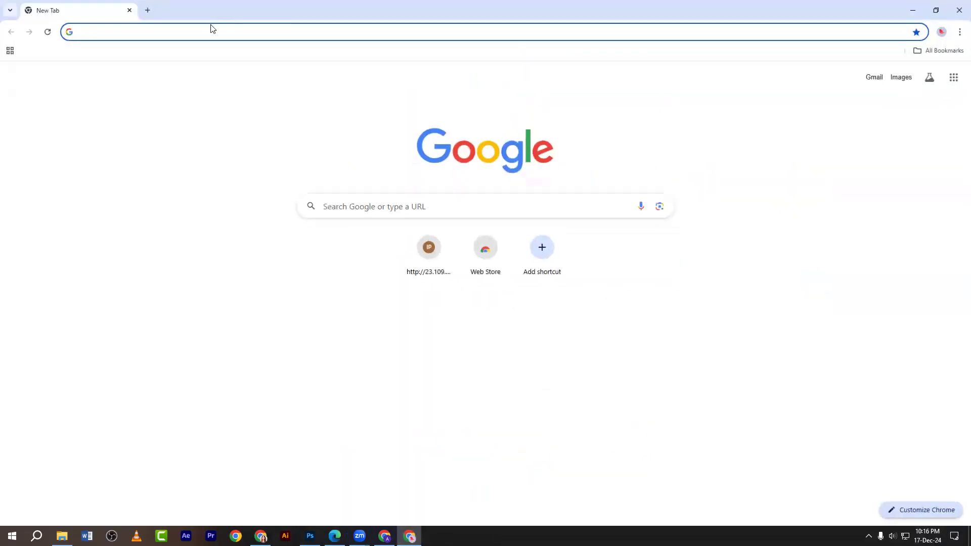
click(209, 32)
text(pas)
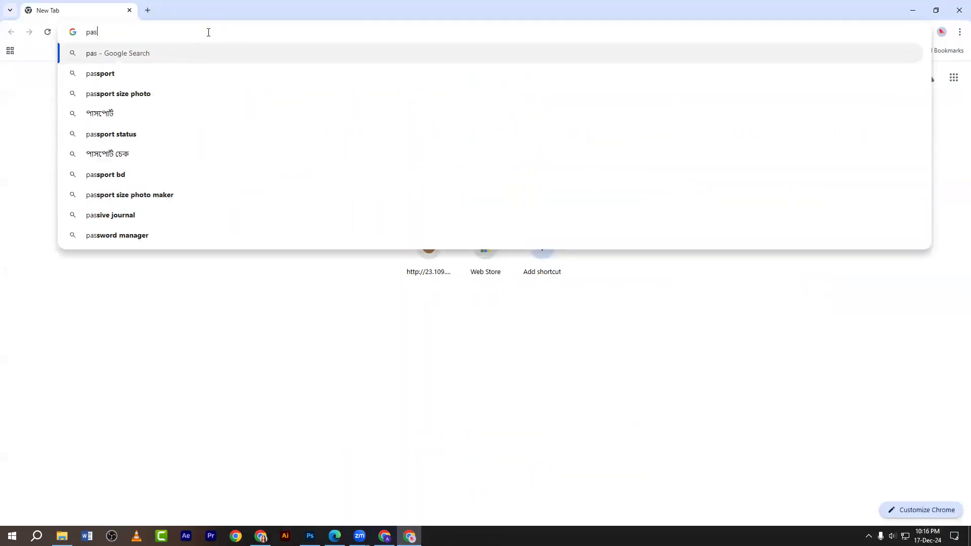
text(sport photo)
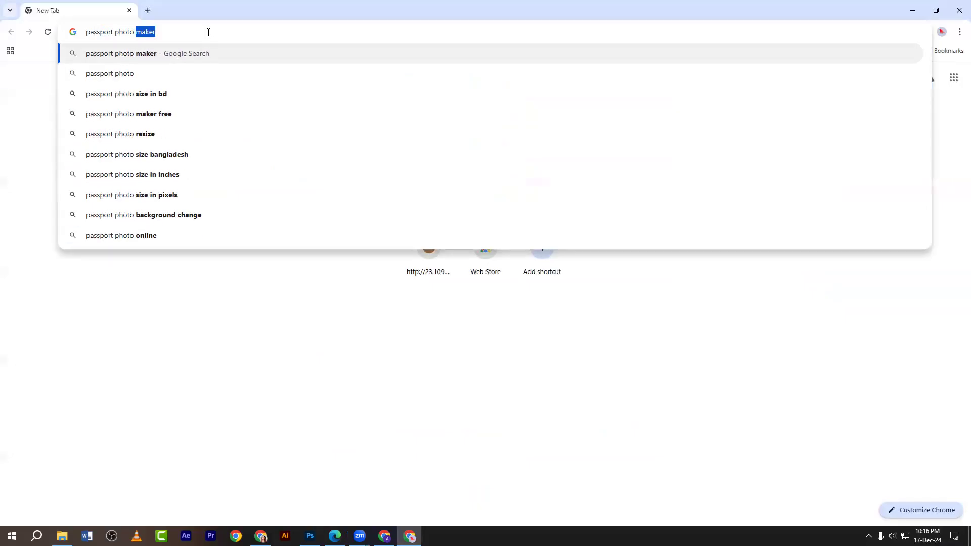
key(BackSpace)
text(size )
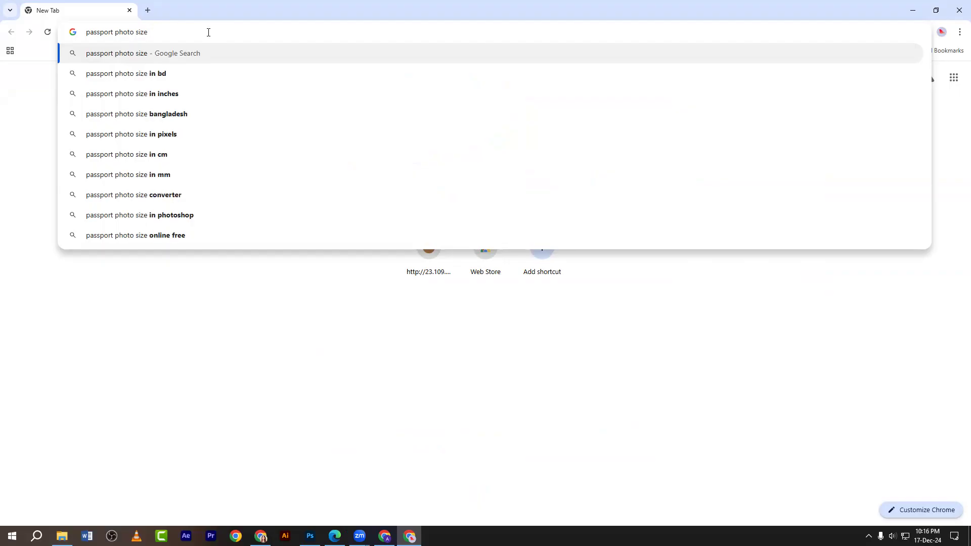
text(in)
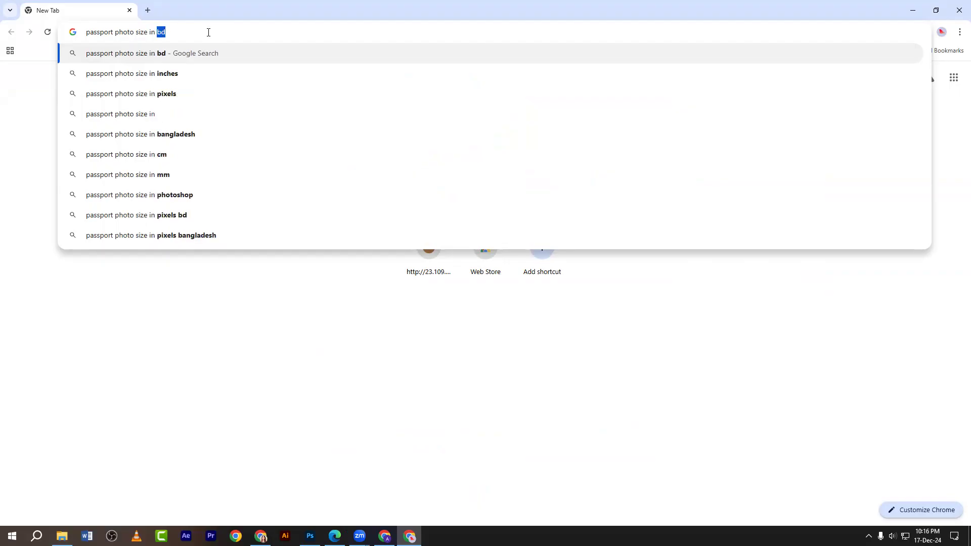
click(142, 82)
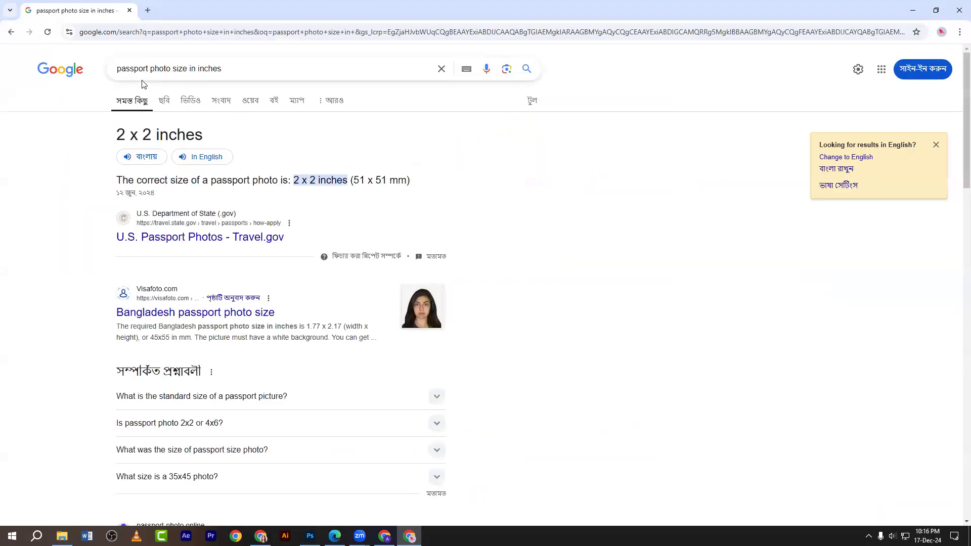
drag(117, 135, 216, 138)
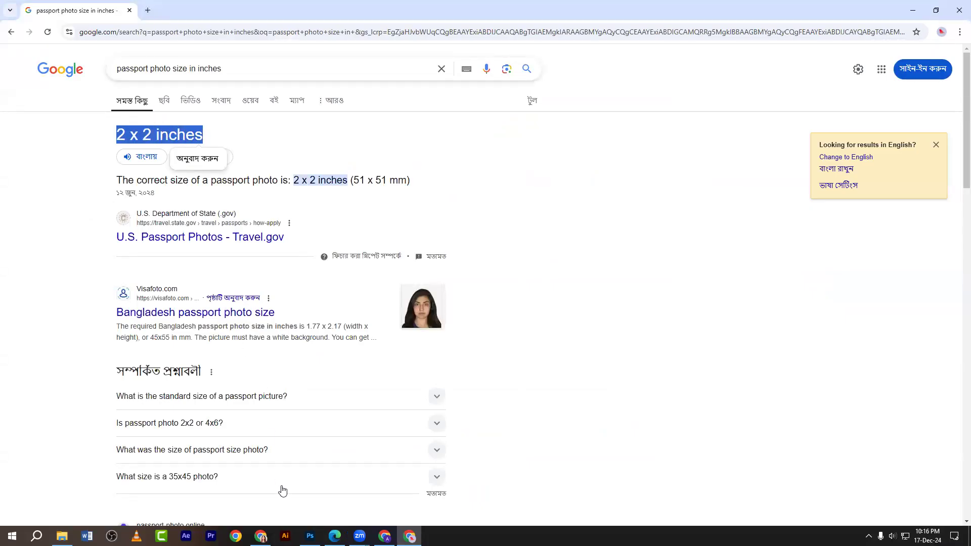
- Switch back to Photoshop and open the portrait I.jpg from the Desktop
click(310, 536)
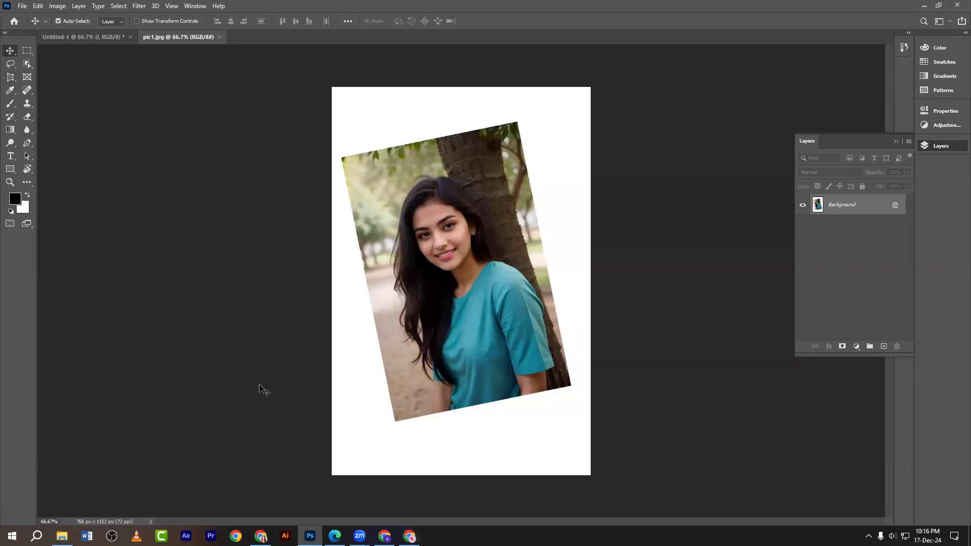
key(ctrl+o)
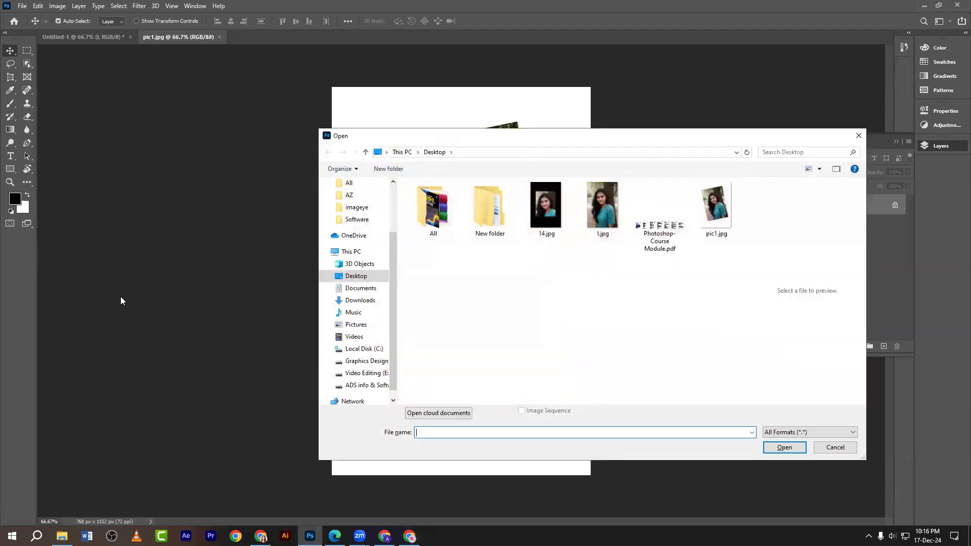
click(595, 212)
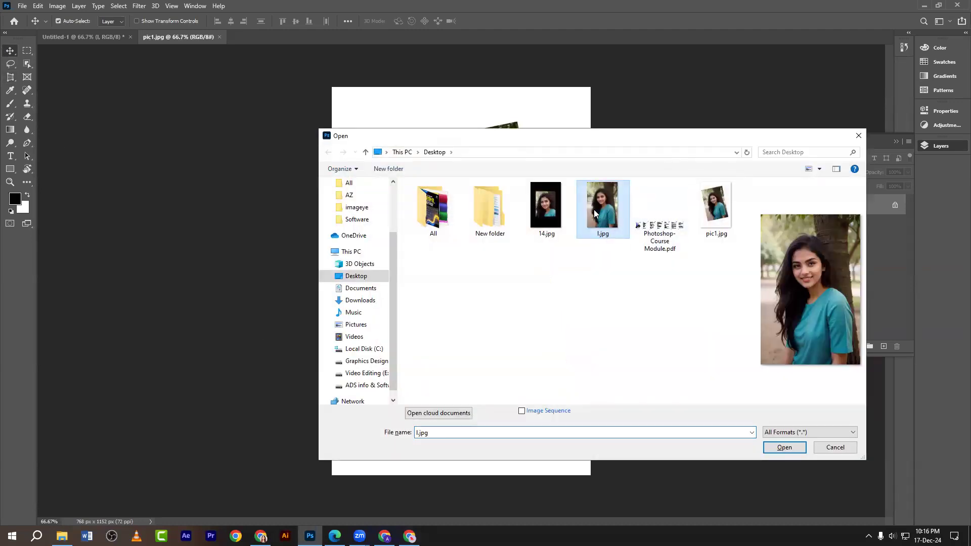
click(784, 448)
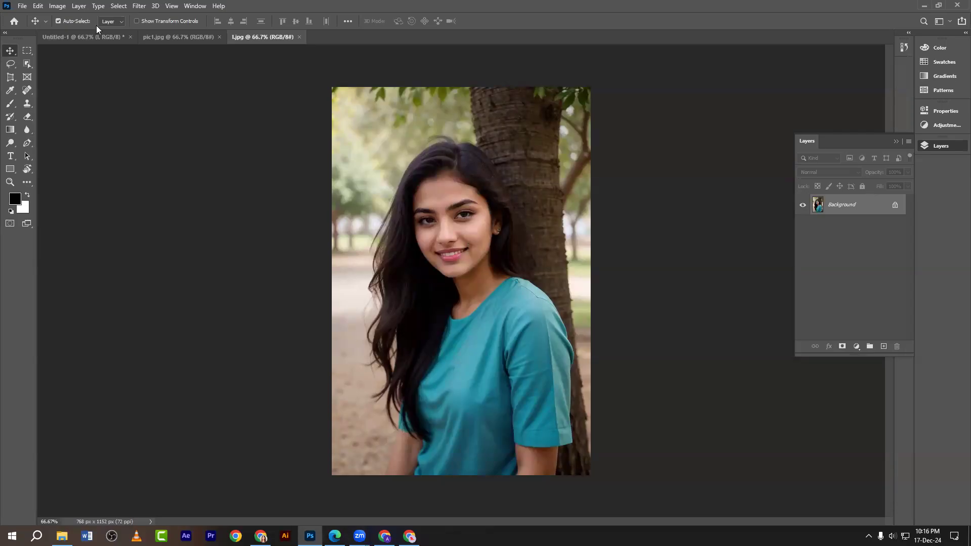
- Capture the screen with the Image menu expanded and outline the menu's name with a red rectangle
click(59, 7)
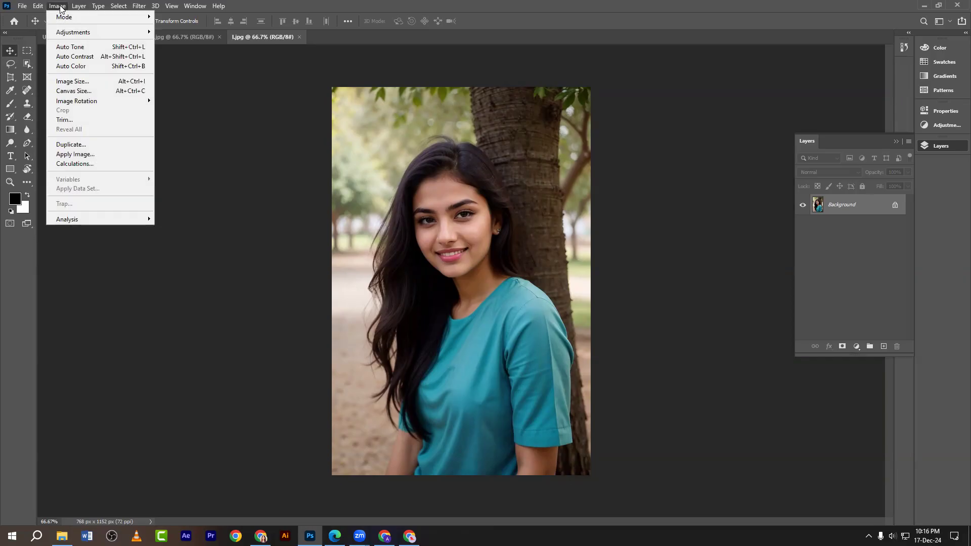
key(Print)
drag(1, 1, 691, 448)
click(701, 391)
drag(43, 2, 69, 11)
- Point out the Image Size command and the menu's shortcut column with red annotations, and discard the capture
click(701, 379)
drag(293, 176, 78, 22)
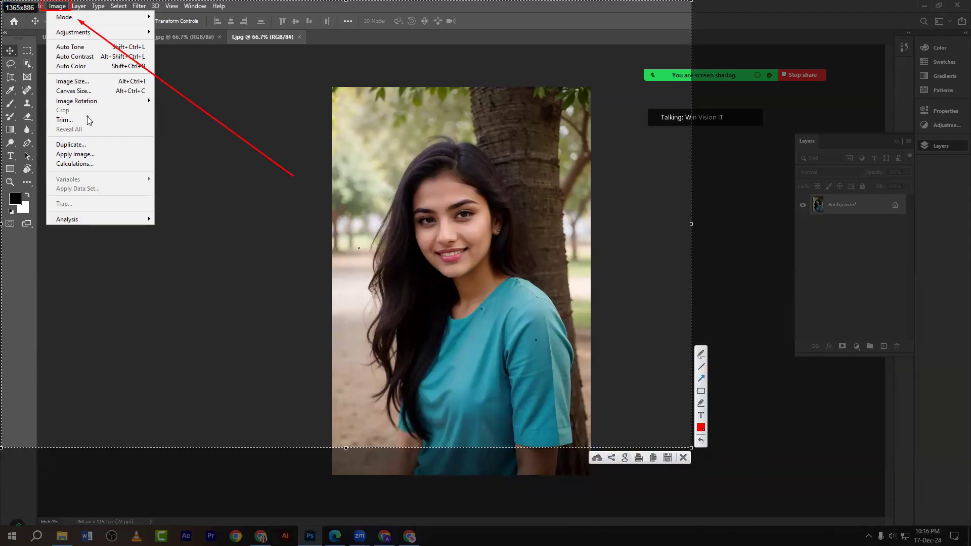
key(ctrl+z)
mouse_move(53, 77)
mouse_down()
mouse_move(75, 88)
mouse_move(60, 75)
mouse_move(152, 86)
mouse_up()
key(ctrl+z)
click(702, 390)
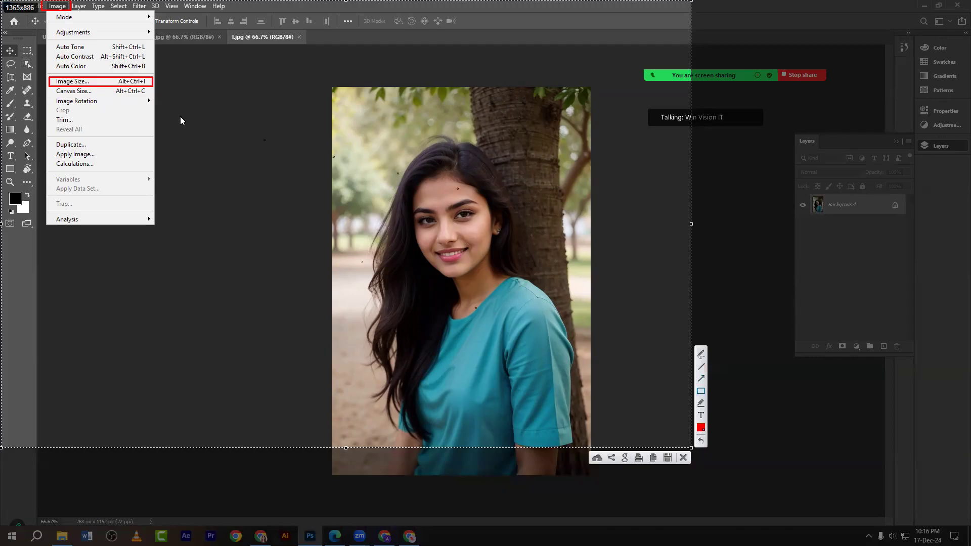
key(ctrl+z)
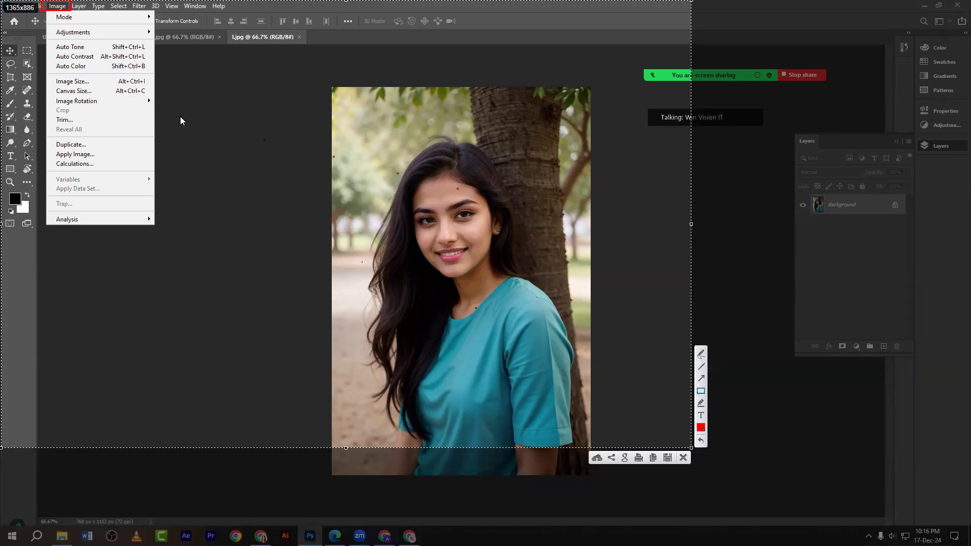
drag(90, 26, 155, 144)
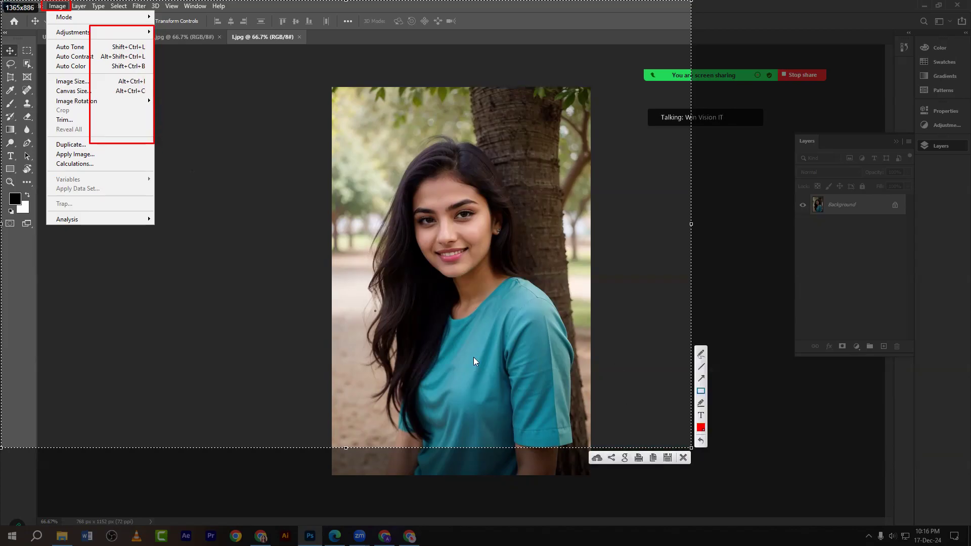
click(683, 458)
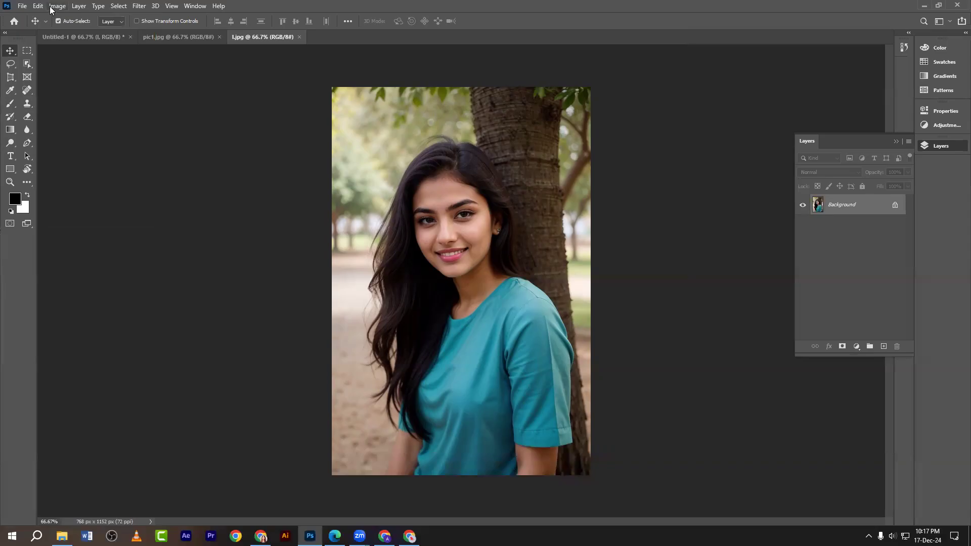
- Resize the portrait with linked proportions, entering a width of 2 inches and finally a height of 2 inches
click(51, 7)
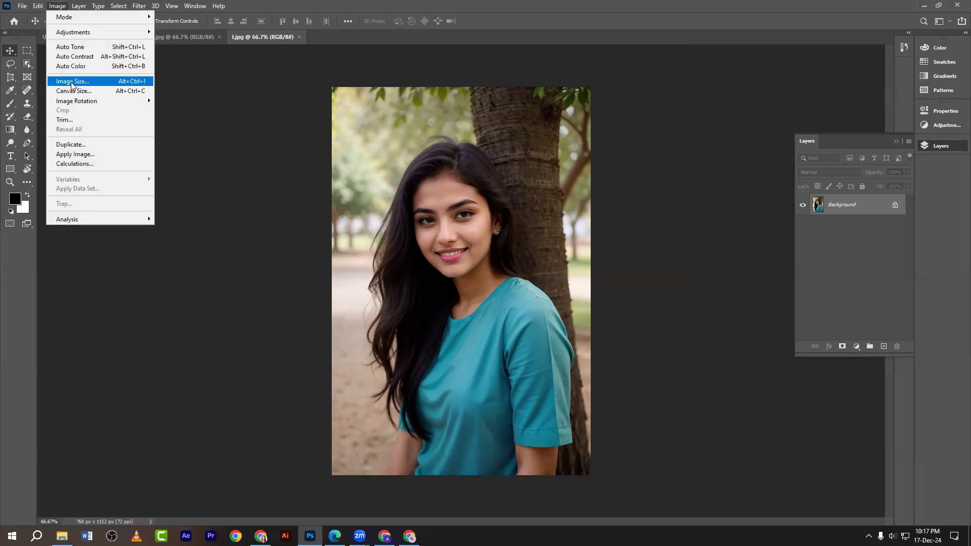
click(71, 82)
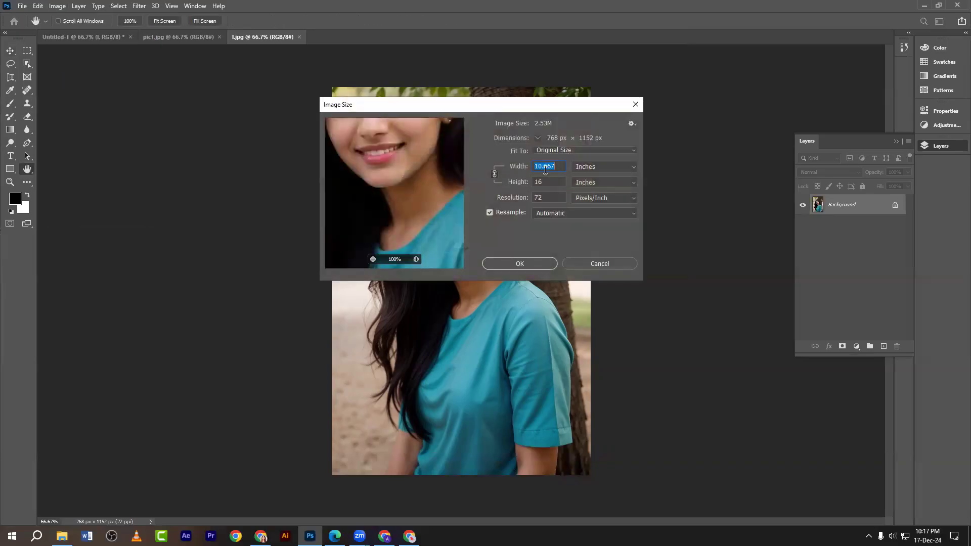
click(587, 167)
click(587, 170)
text(2)
key(Tab)
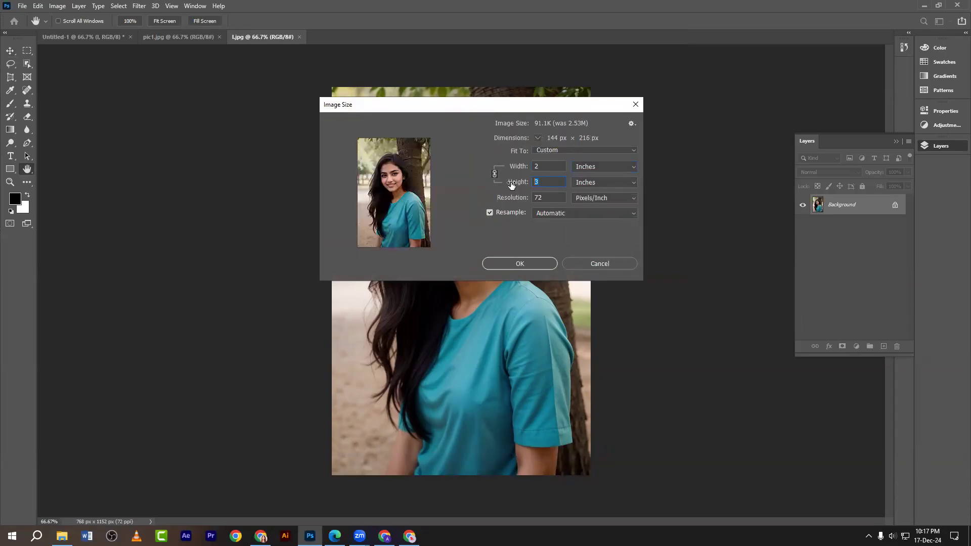
text(2)
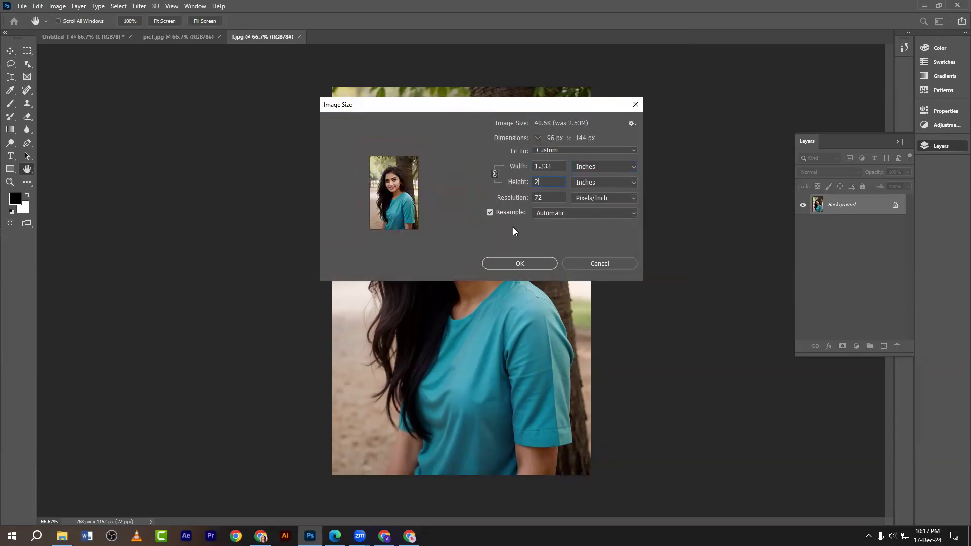
click(512, 264)
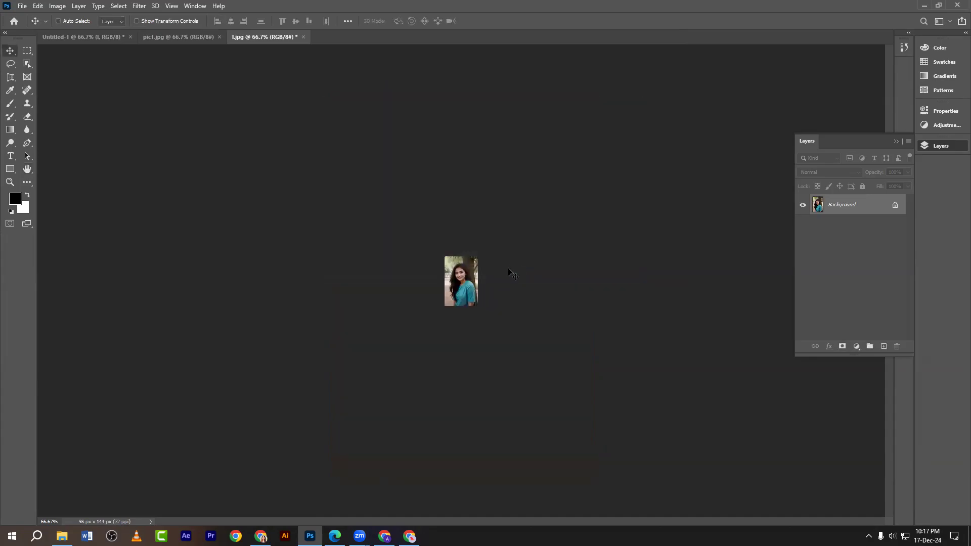
- Inspect the resized portrait's quality at 500% zoom and undo the resize
key(ctrl+plus)
key(ctrl+plus)
key(ctrl+plus)
key(ctrl+plus)
key(ctrl+plus)
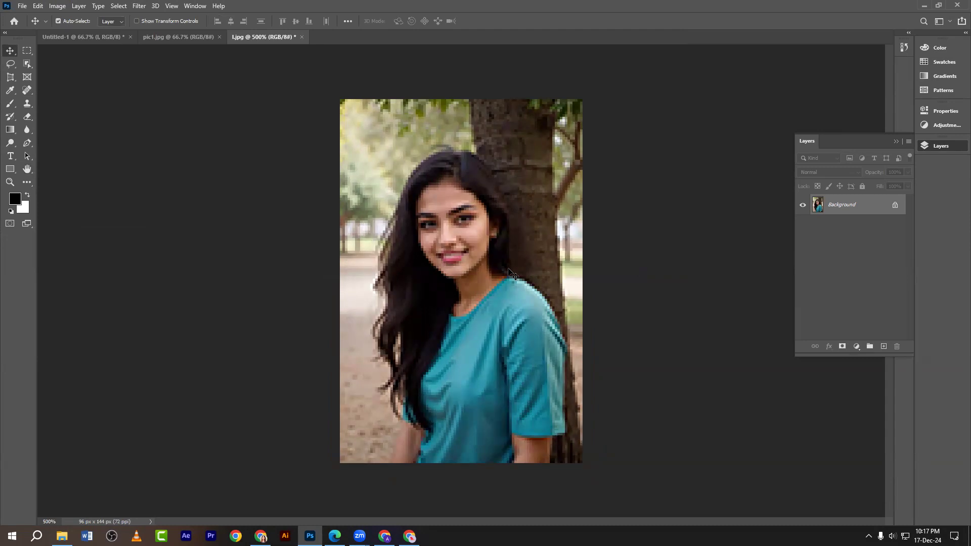
key(ctrl+z)
key(ctrl+minus)
key(ctrl+minus)
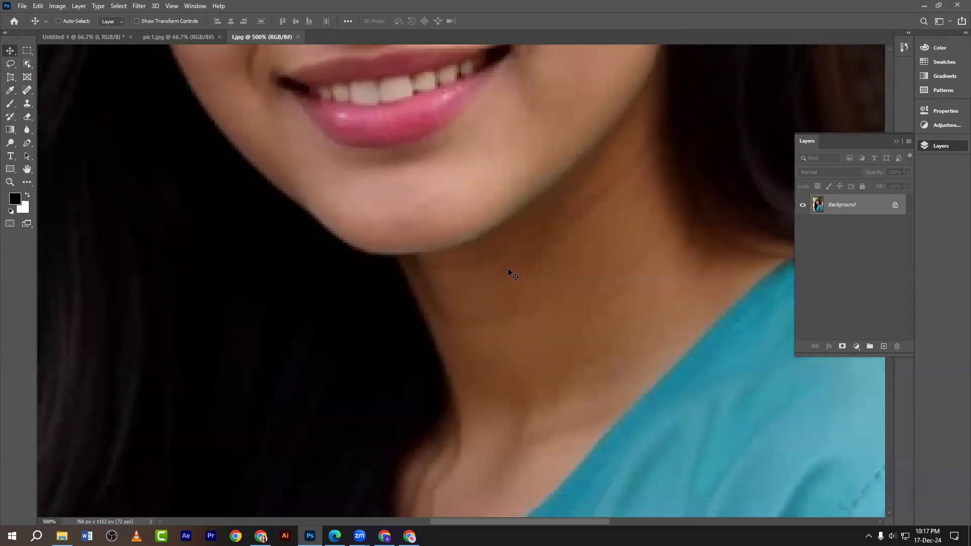
key(ctrl+minus)
key(ctrl+minus)
key(ctrl+minus)
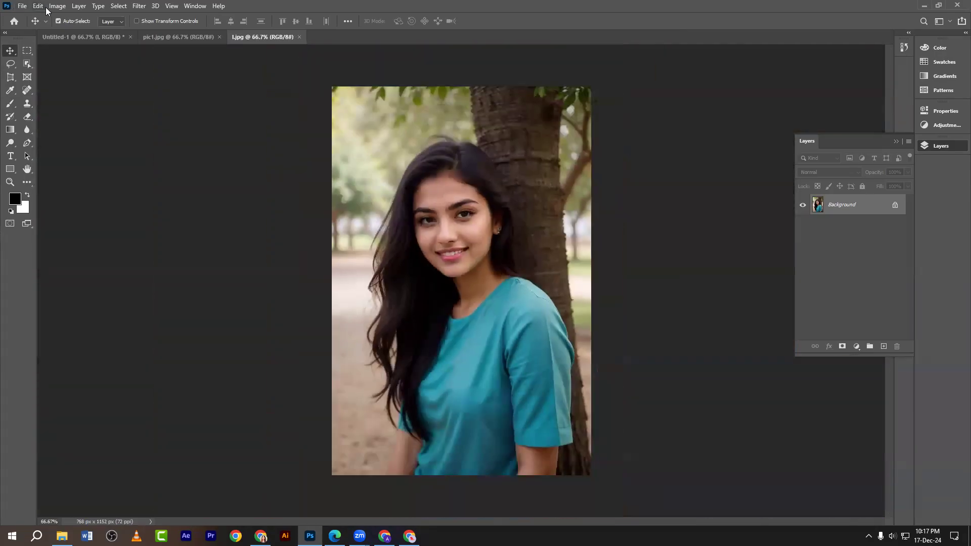
- Open the portrait's Image Size settings and set the resolution to 300 pixels/inch
click(54, 6)
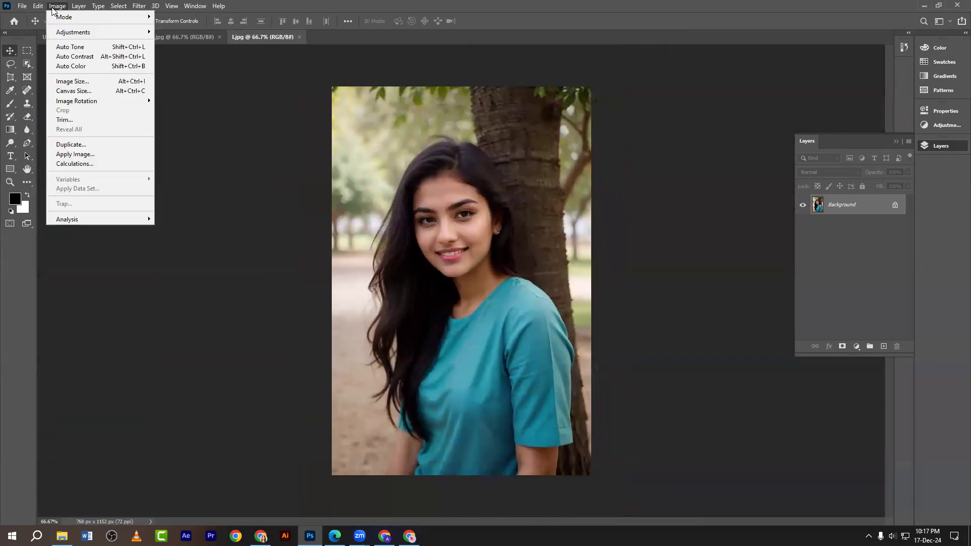
click(72, 81)
key(Tab)
key(Tab)
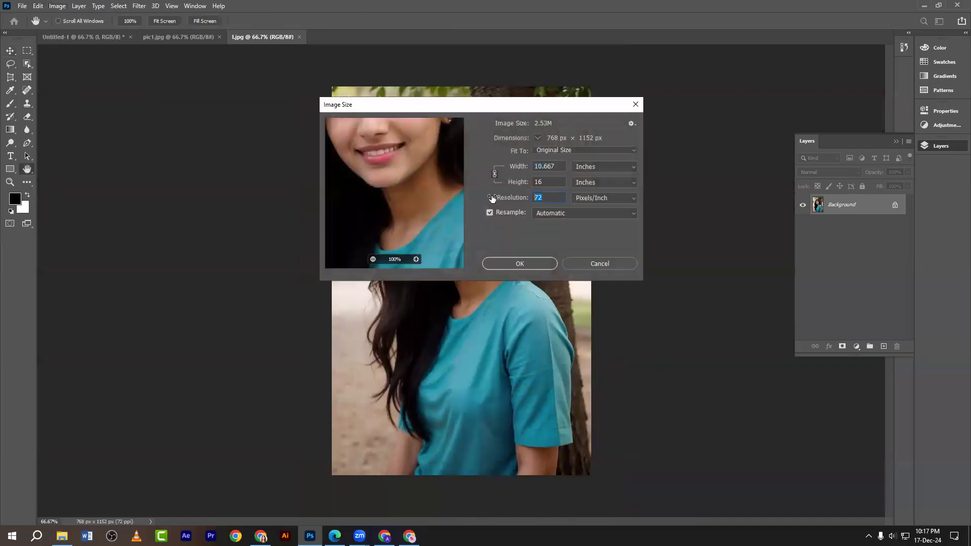
text(300)
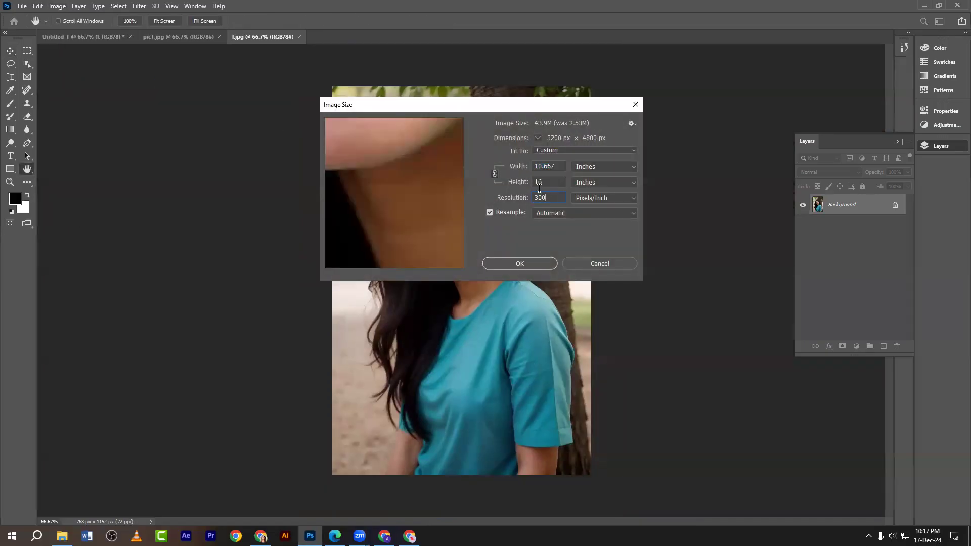
- With width and height linked, enter a width of 2 inches and finally a height of 2 inches
double_click(556, 165)
text(22)
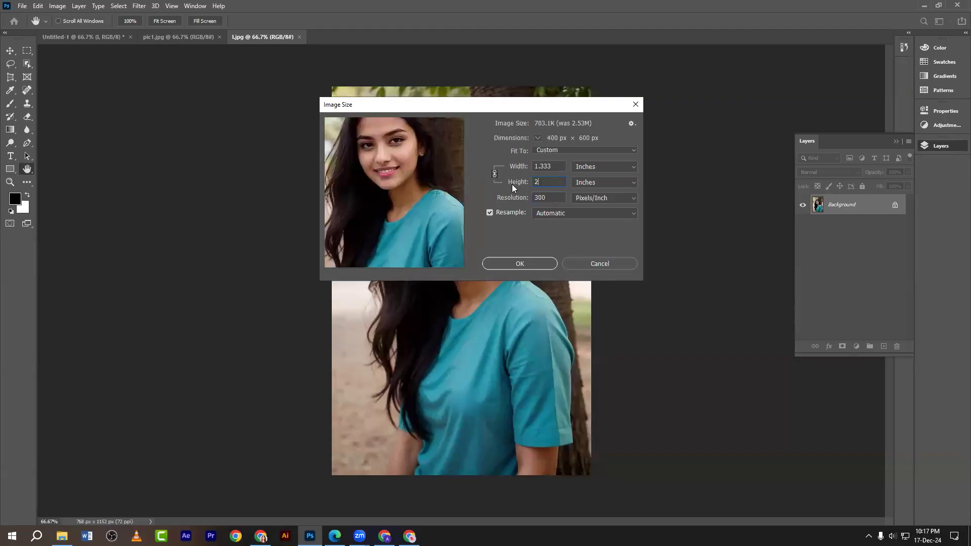
double_click(553, 166)
text(2)
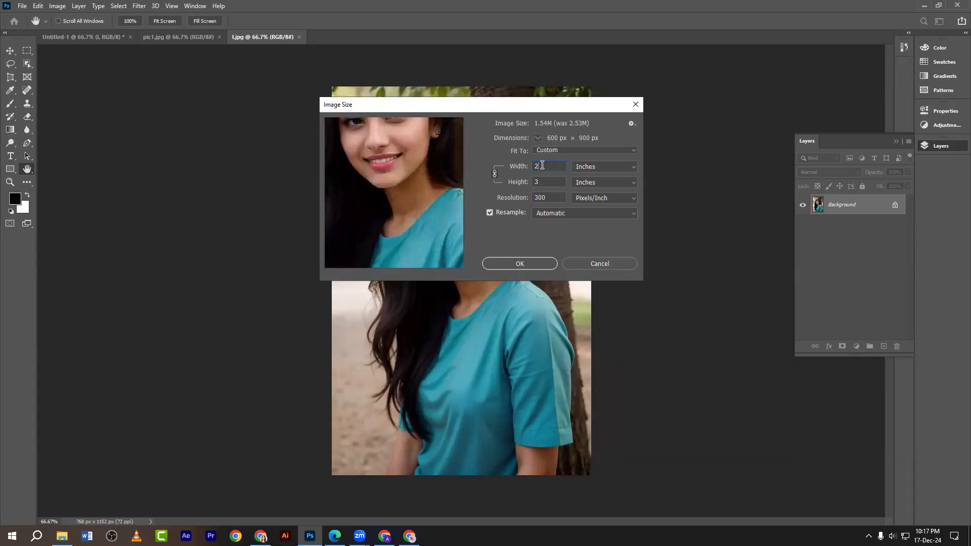
key(Tab)
text(2)
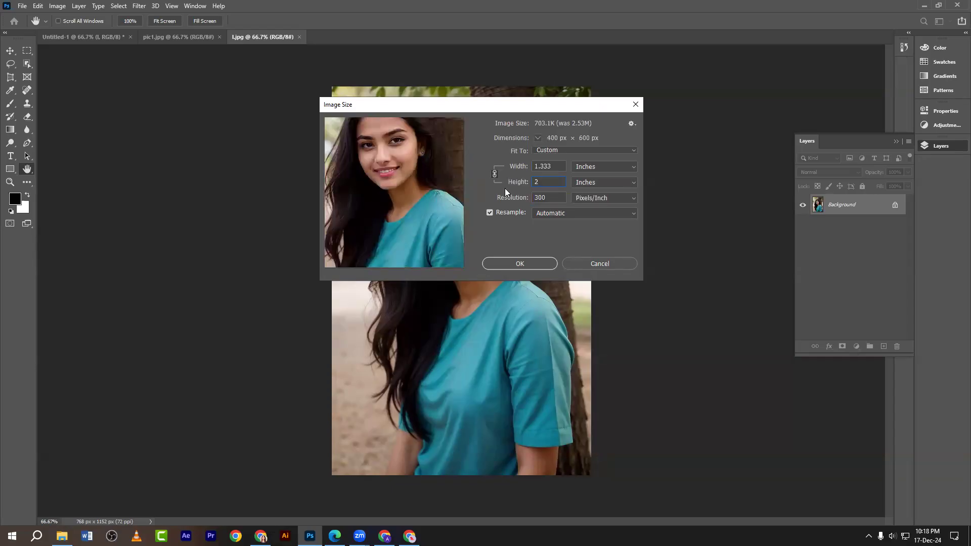
- Capture the Image Size dialog, mark its settings area and the width-height link in red, and discard the capture
key(Print)
mouse_move(294, 67)
mouse_down()
mouse_move(617, 309)
mouse_move(681, 308)
mouse_up()
drag(442, 117, 643, 281)
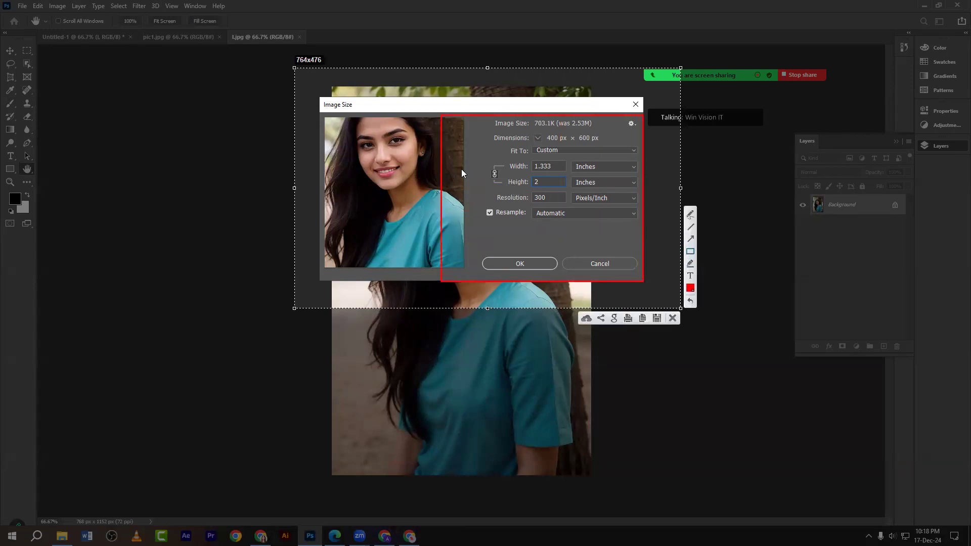
drag(479, 157, 503, 187)
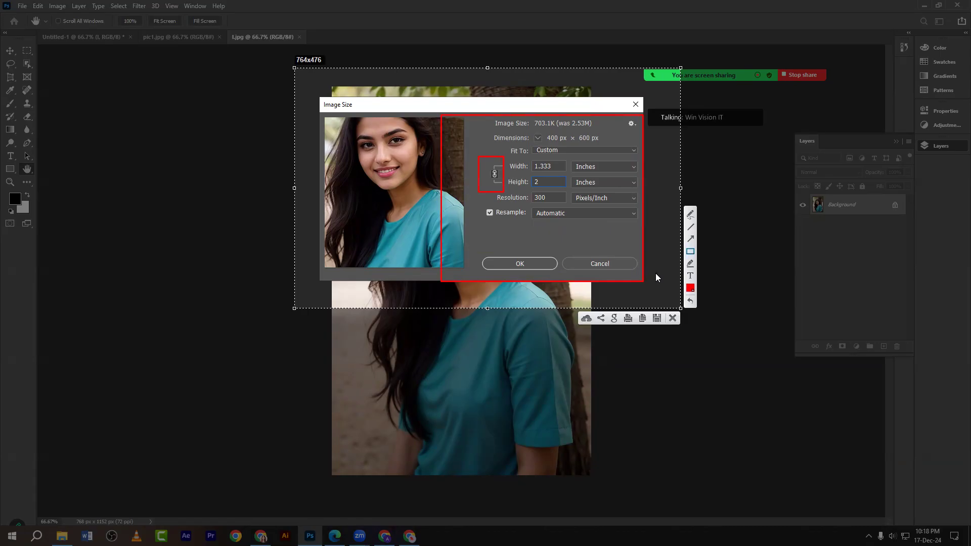
click(690, 239)
mouse_move(582, 225)
mouse_down()
mouse_move(480, 183)
mouse_move(502, 193)
mouse_up()
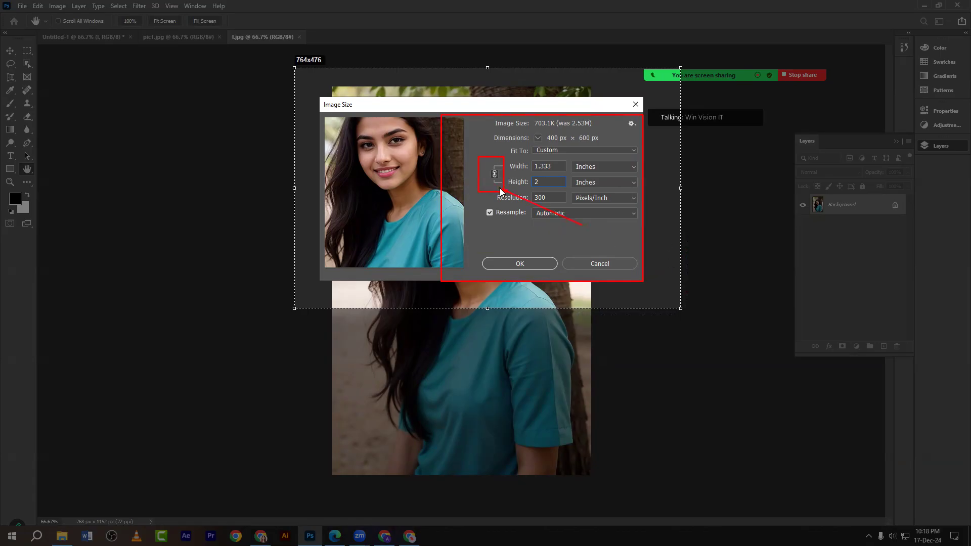
click(673, 318)
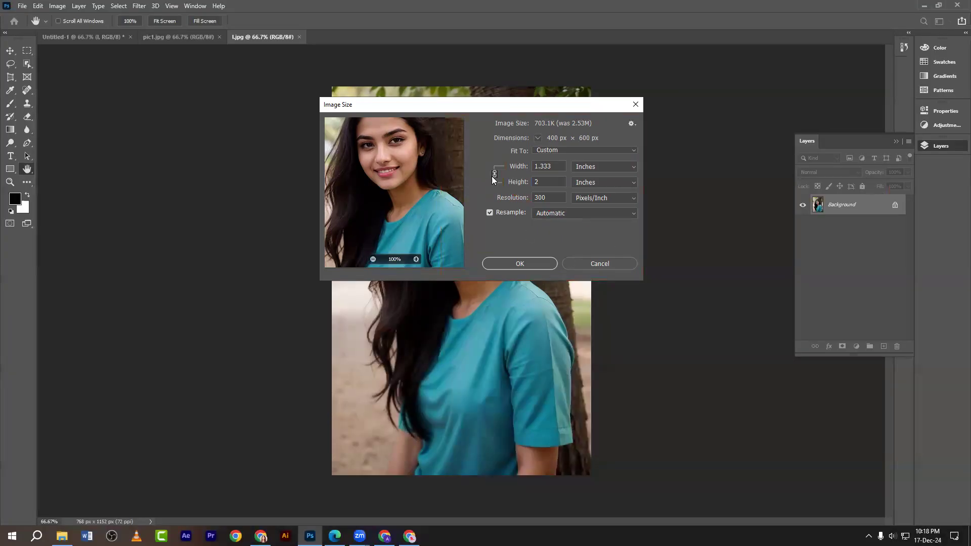
- Unlink width and height, set both to 2 inches, and apply the resize at 300 pixels/inch
drag(554, 166, 511, 170)
text(2)
key(Tab)
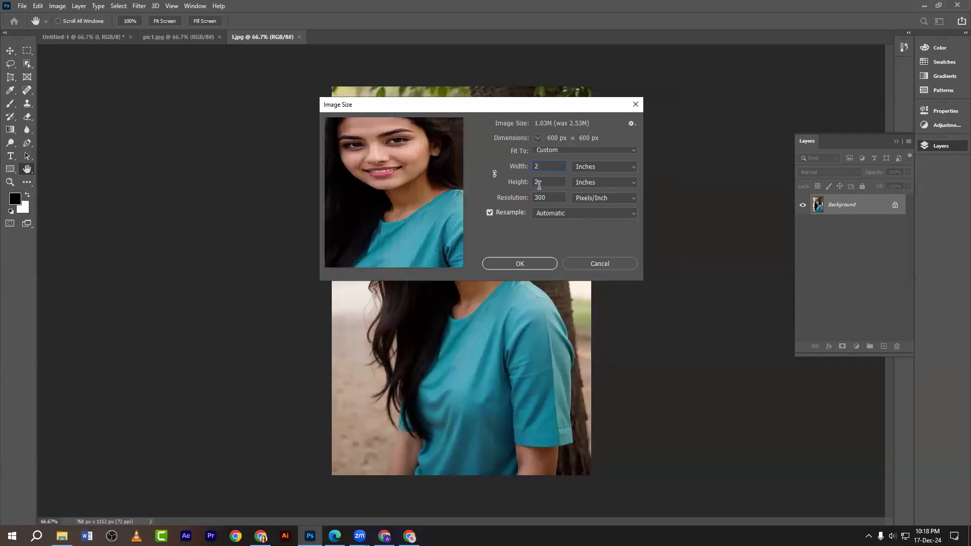
text(2)
click(506, 265)
- Inspect the 2 by 2 inch portrait at different zoom levels and revert the image to its saved state
key(ctrl+equal)
key(ctrl+equal)
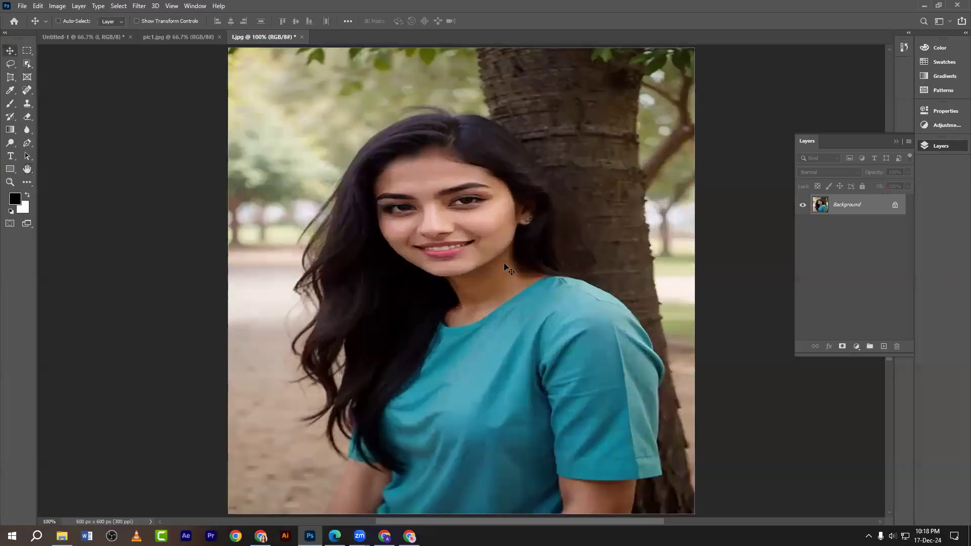
key(ctrl+minus)
key(ctrl+minus)
key(ctrl+equal)
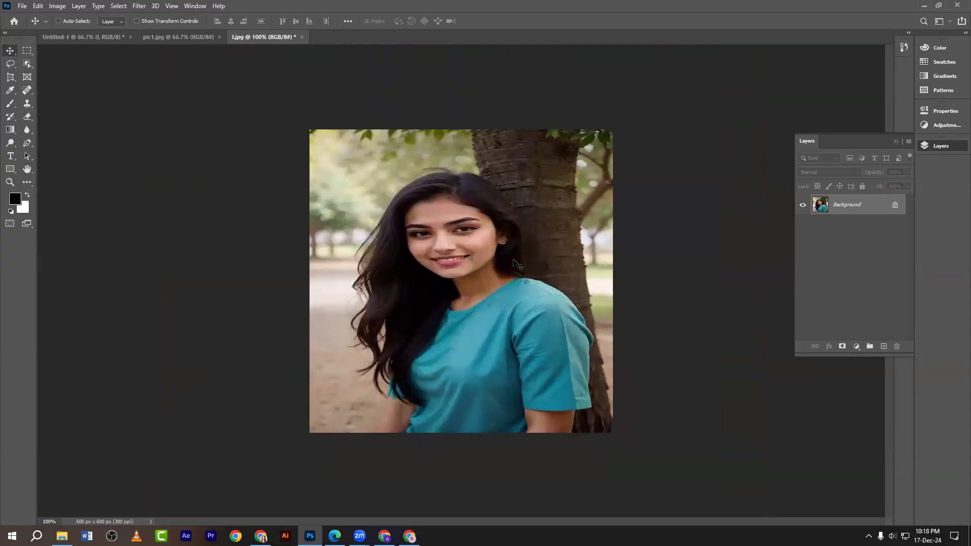
key(F12)
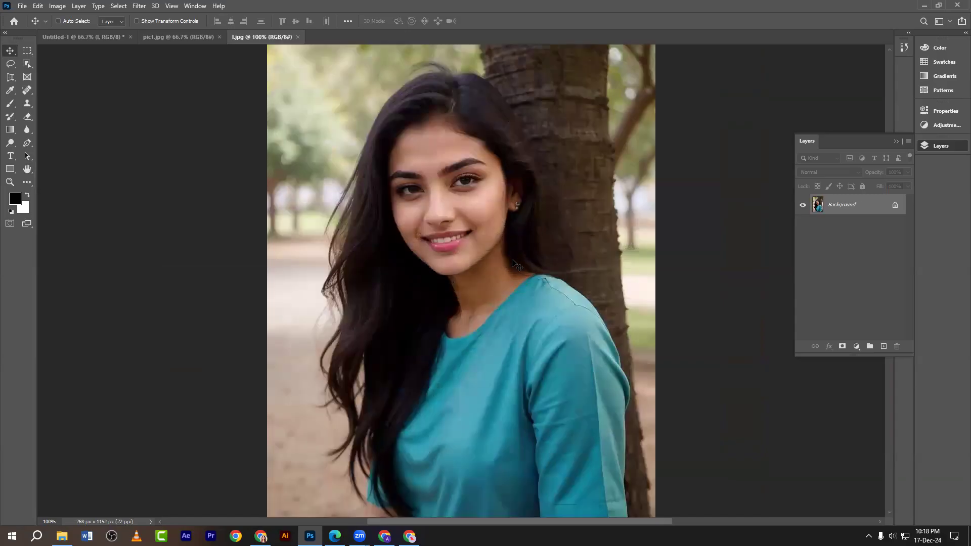
- Switch to the course module PDF, review the Class 1 and Class 2 topics, and highlight the resolution and color mode entry
key(alt+Tab)
scroll(447, 256, up, 2)
scroll(446, 256, up, 2)
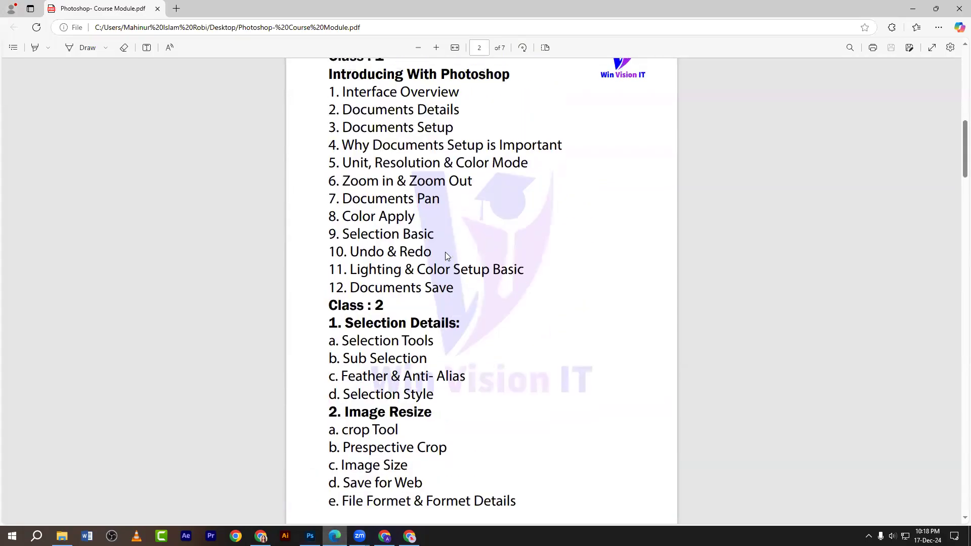
scroll(385, 245, down, 2)
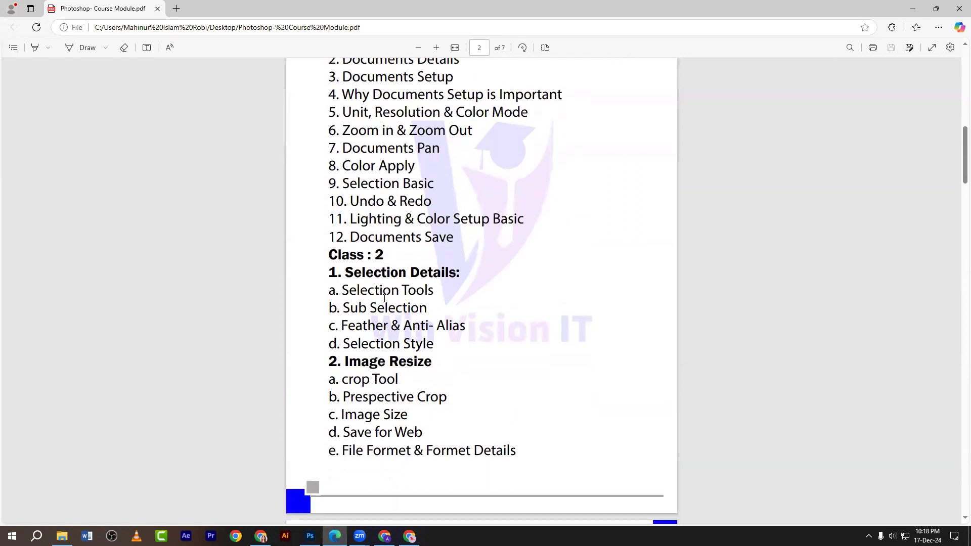
scroll(382, 296, up, 2)
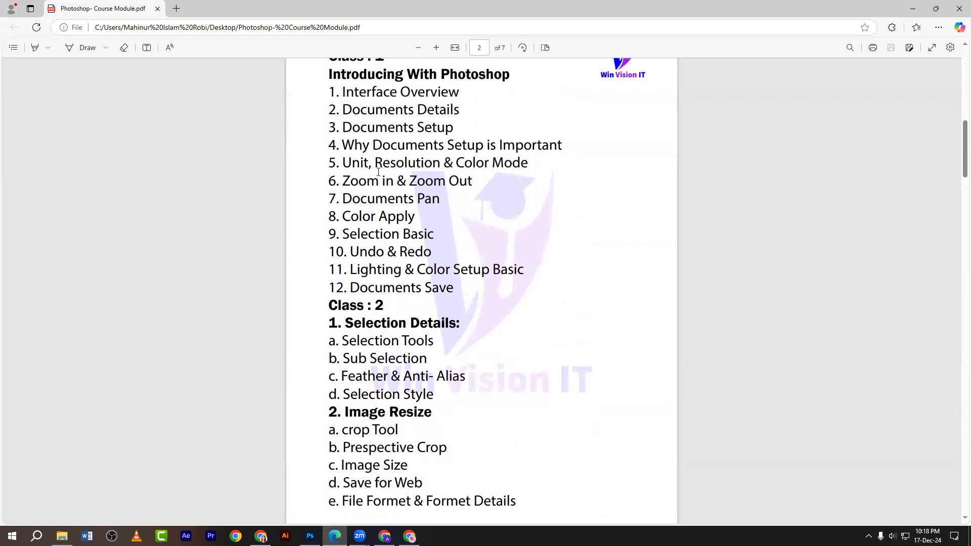
drag(378, 164, 510, 160)
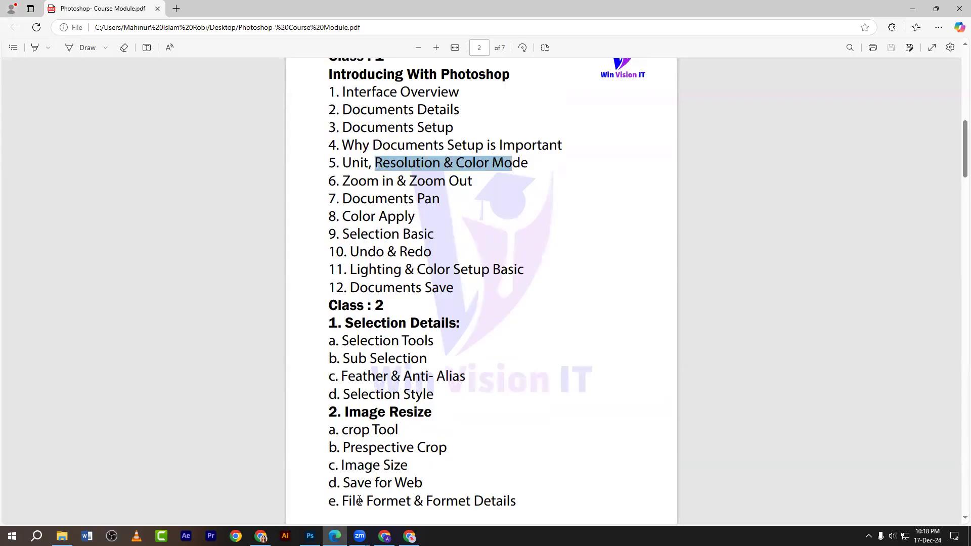
- Return to Photoshop and resize the portrait to 2 by 2 inches at 150 pixels/inch with unlinked proportions
click(310, 536)
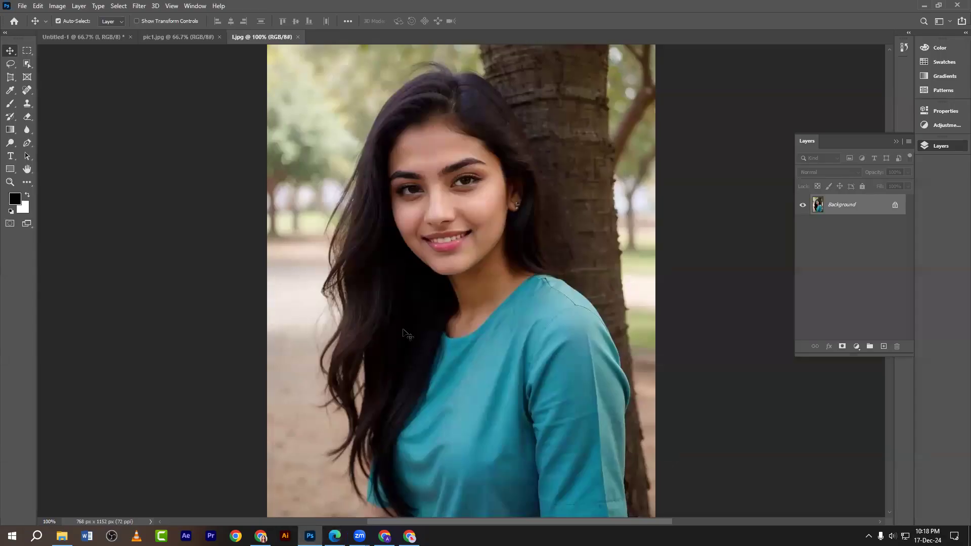
click(58, 6)
click(75, 82)
double_click(541, 197)
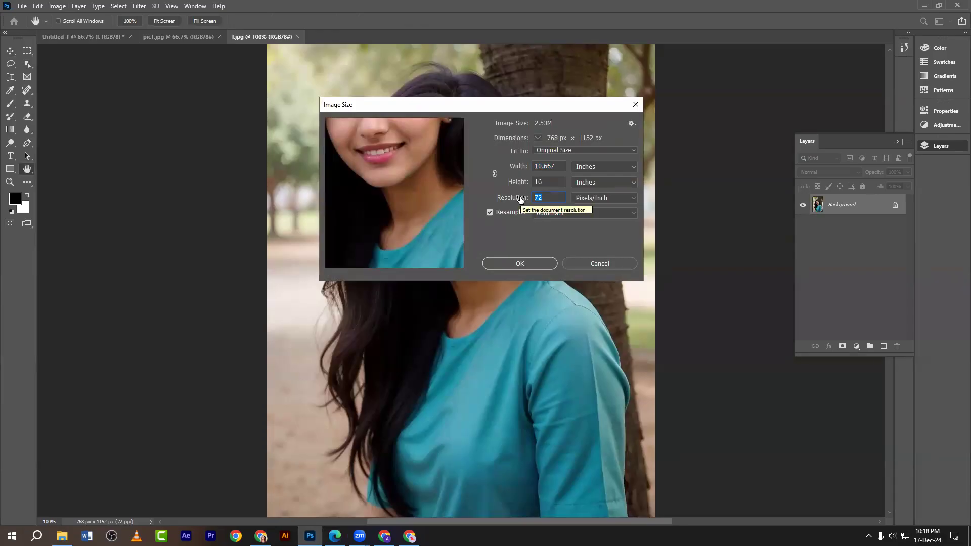
text(150)
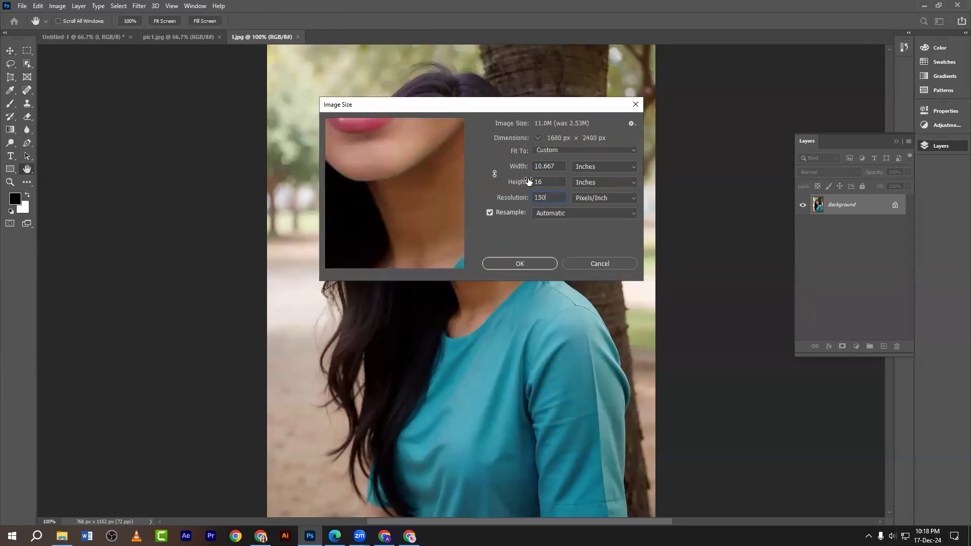
double_click(548, 167)
text(2)
double_click(544, 181)
text(2)
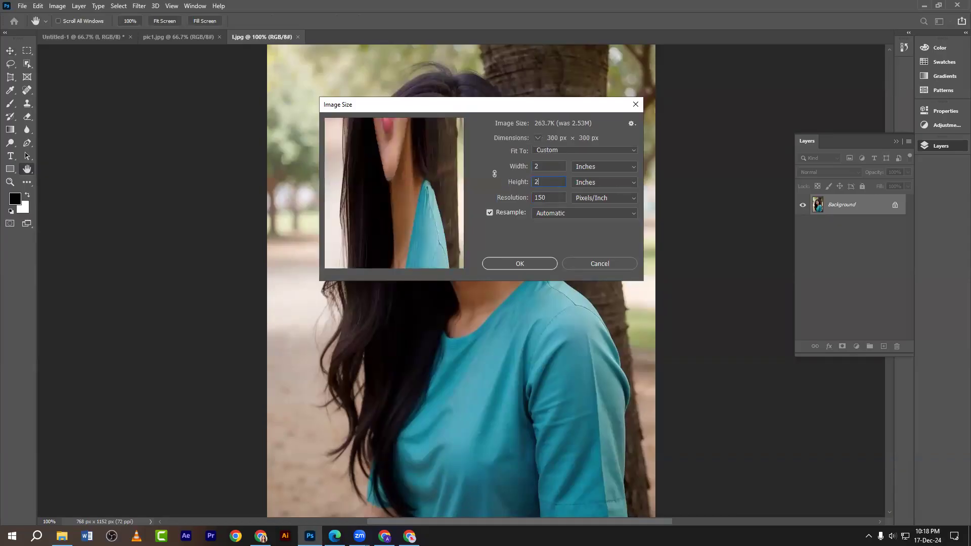
click(506, 264)
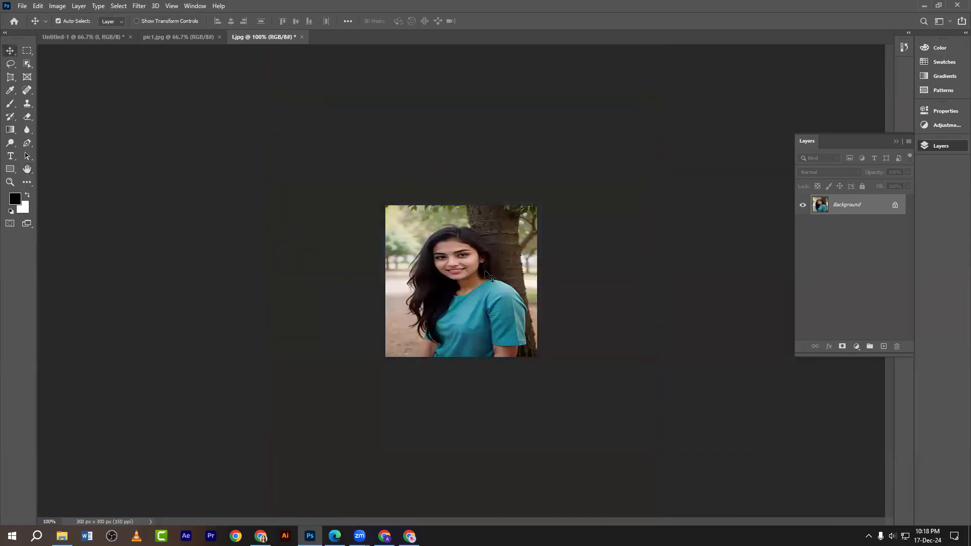
- Inspect the 150 pixels/inch portrait's quality at 400% zoom and undo the resize
key(v)
key(ctrl+plus)
key(ctrl+plus)
key(ctrl+plus)
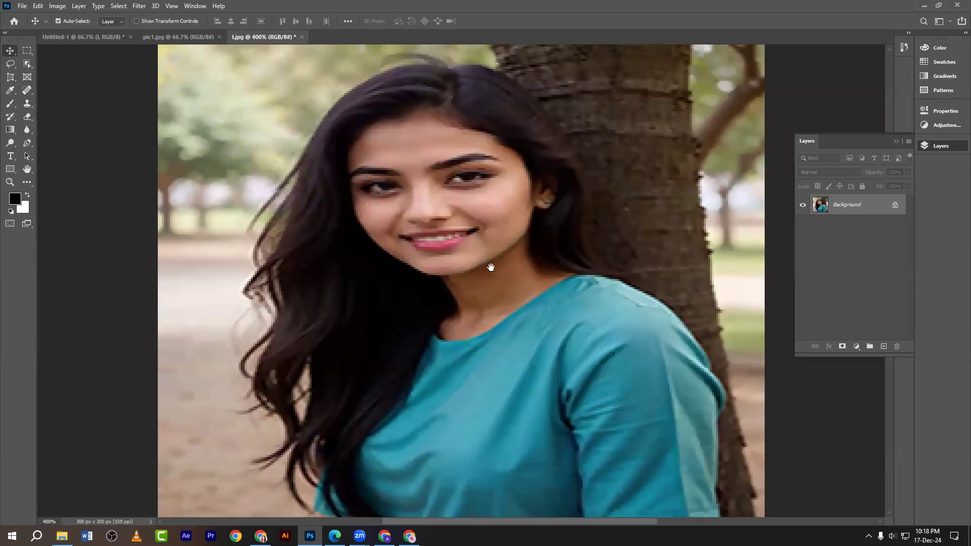
drag(491, 266, 363, 317)
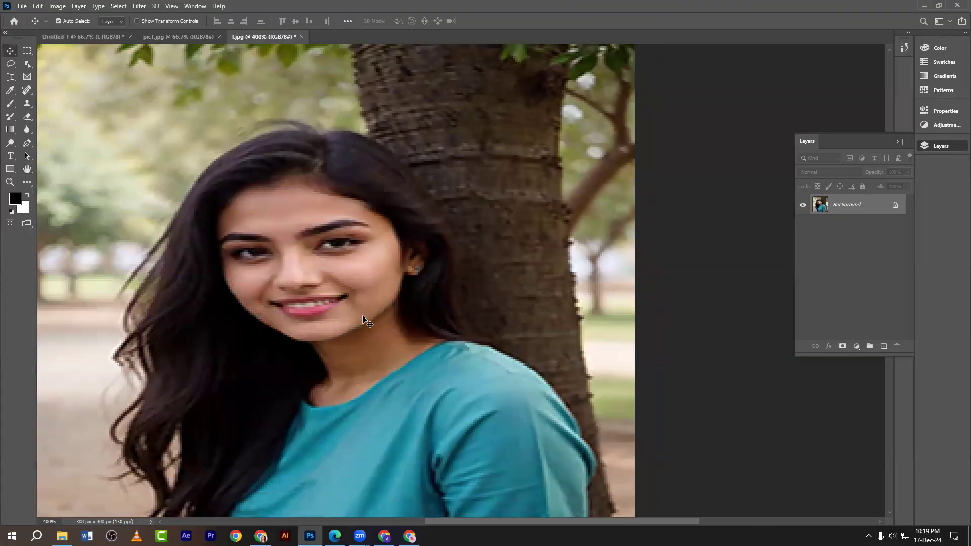
key(ctrl+z)
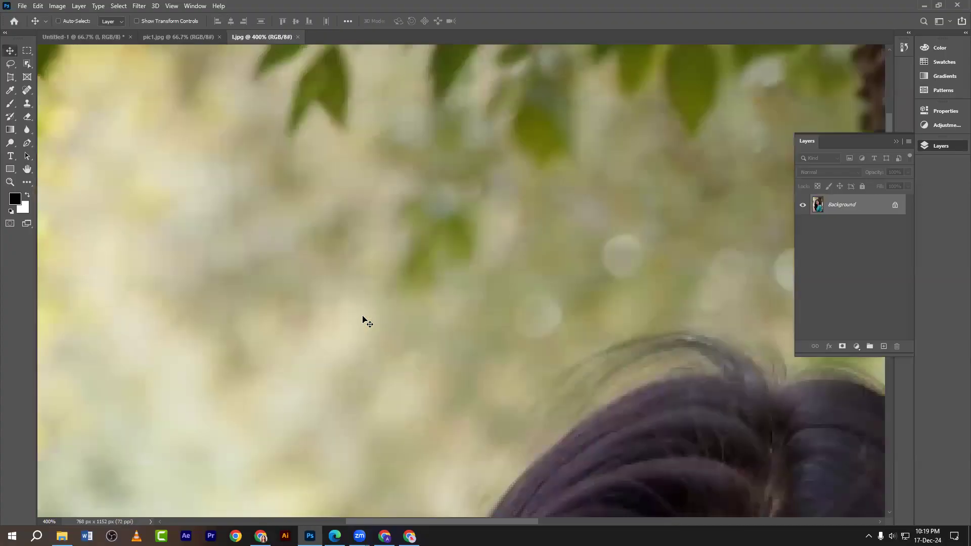
key(ctrl+1)
drag(454, 342, 362, 164)
key(ctrl+minus)
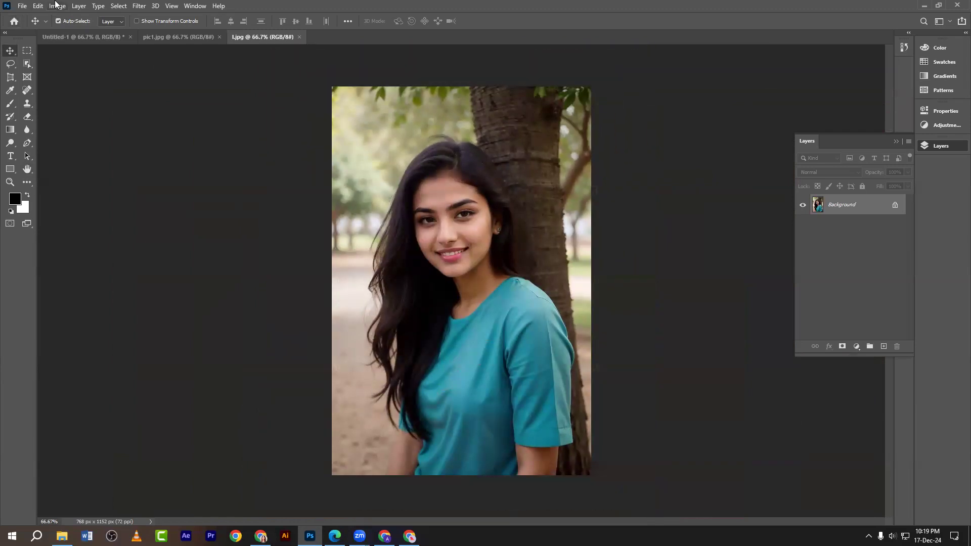
- Crop the portrait's upper and lower edges to a nearly square frame of about 768 × 780 px with the Crop Tool, and undo the crop
click(10, 77)
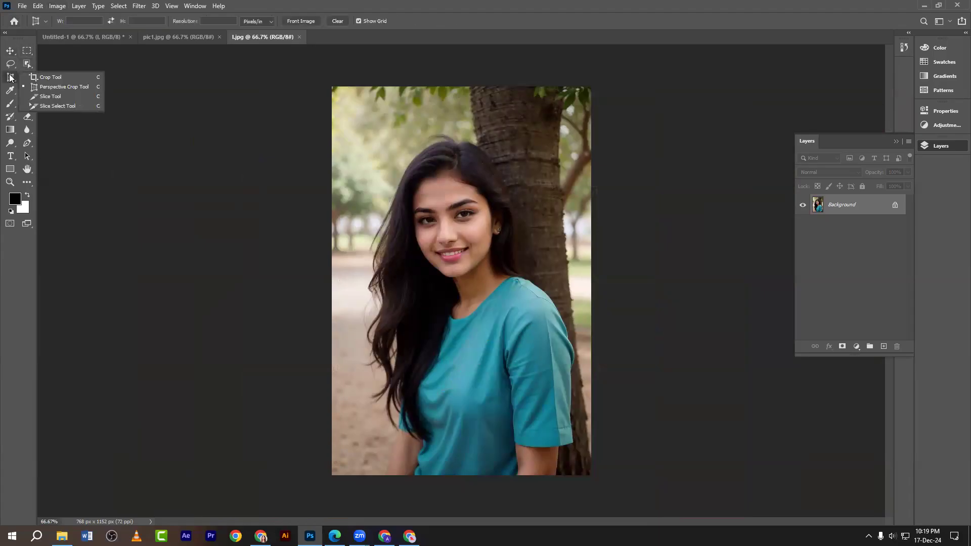
click(42, 79)
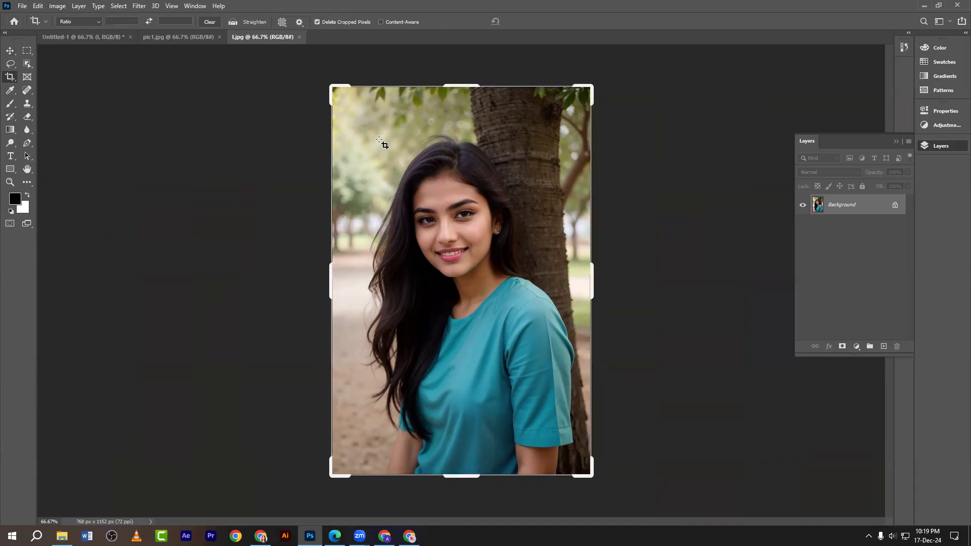
drag(450, 83, 463, 134)
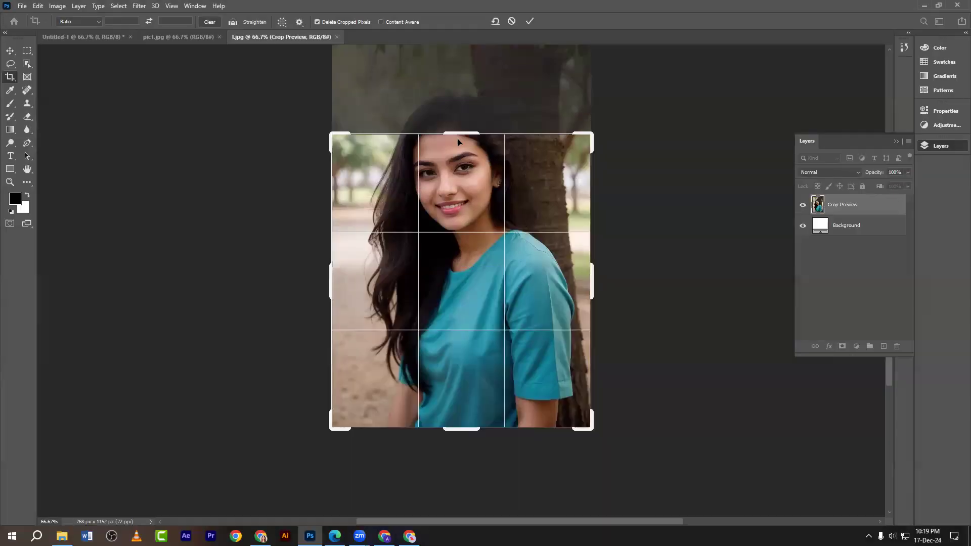
drag(458, 142, 455, 98)
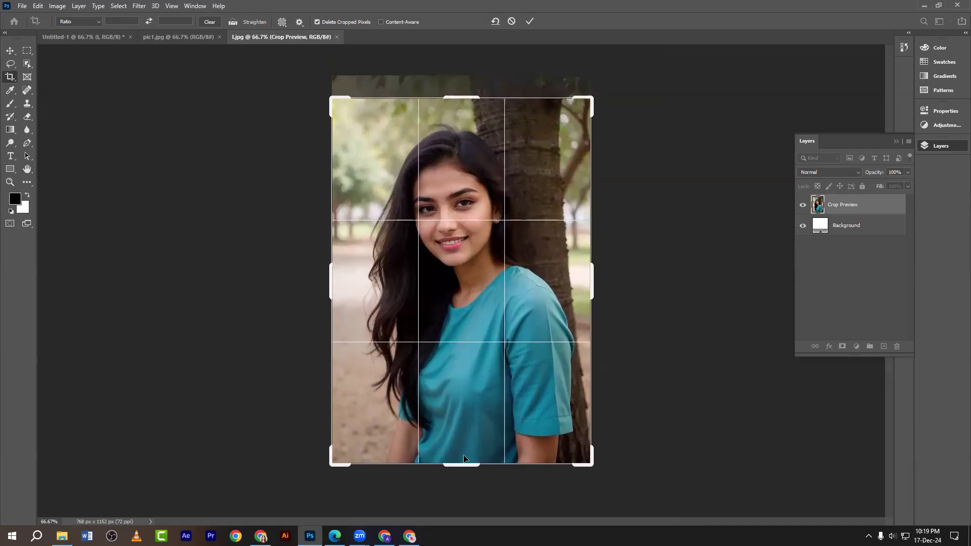
drag(461, 463, 460, 415)
key(Return)
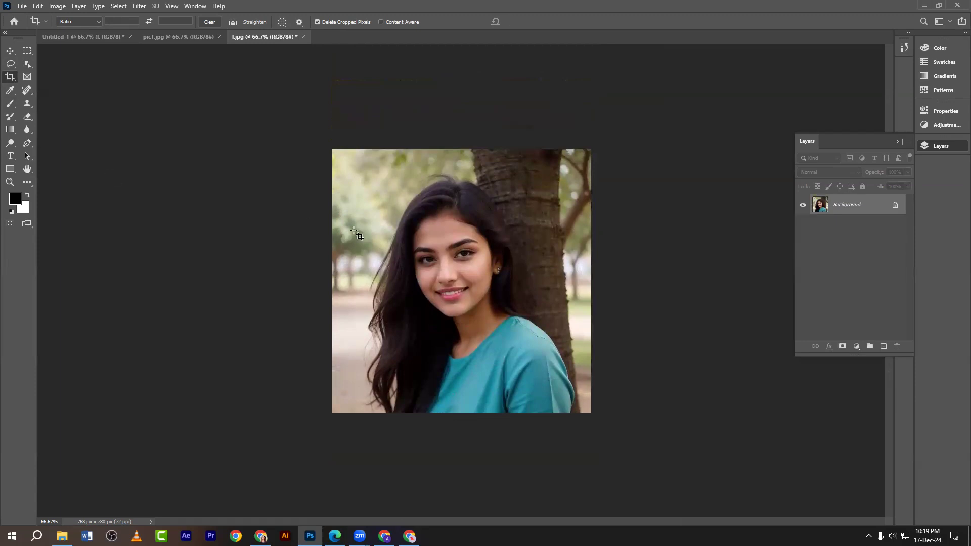
key(ctrl+z)
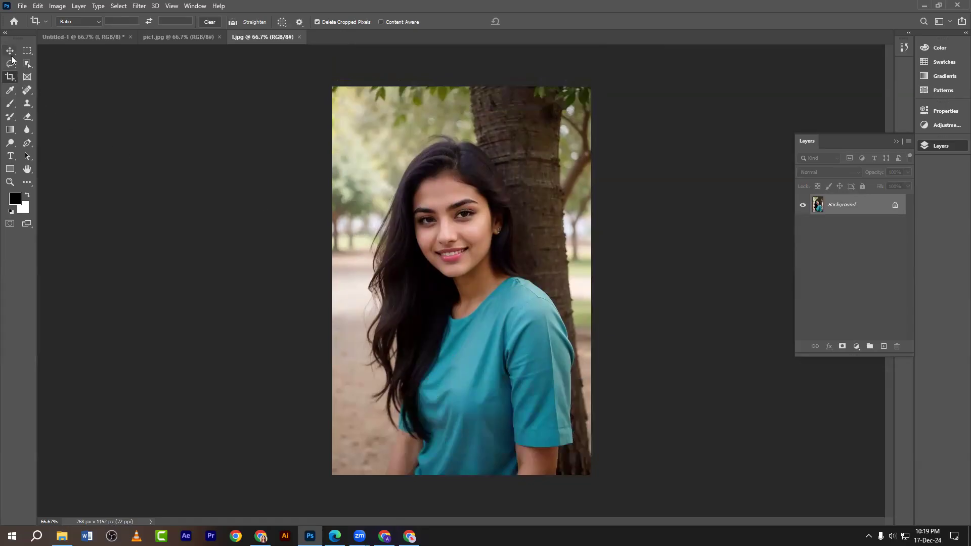
key(v)
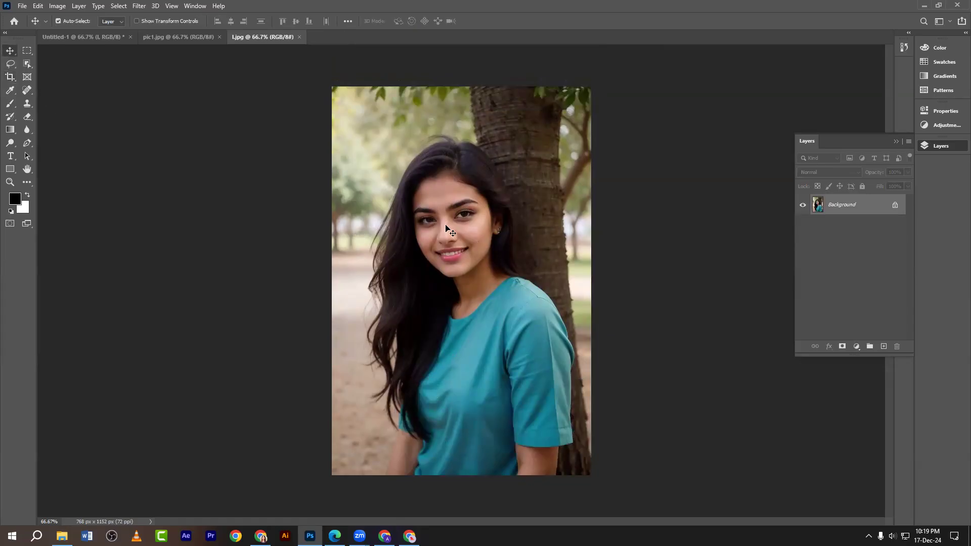
- Create a new document 2 by 2 inches at 300 pixels/inch
click(22, 8)
click(32, 17)
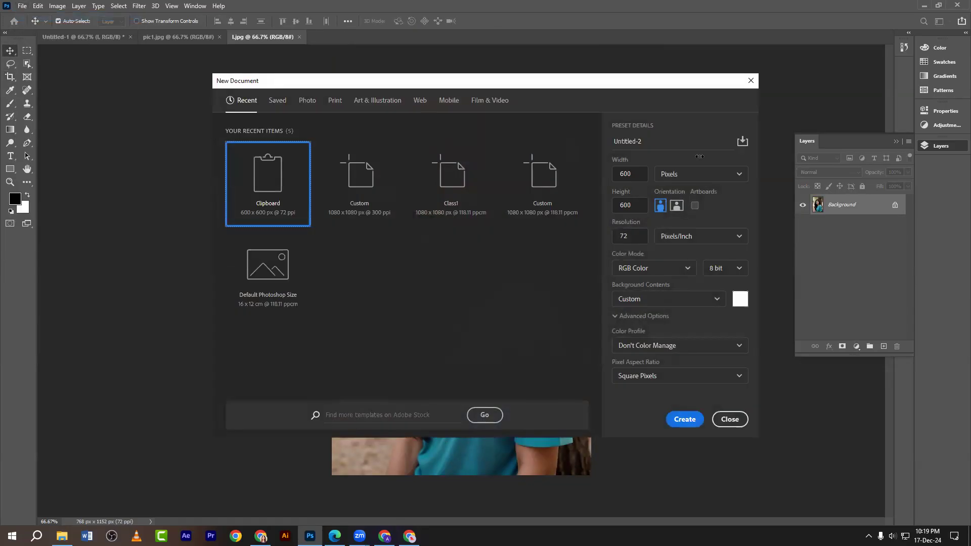
click(672, 177)
click(682, 219)
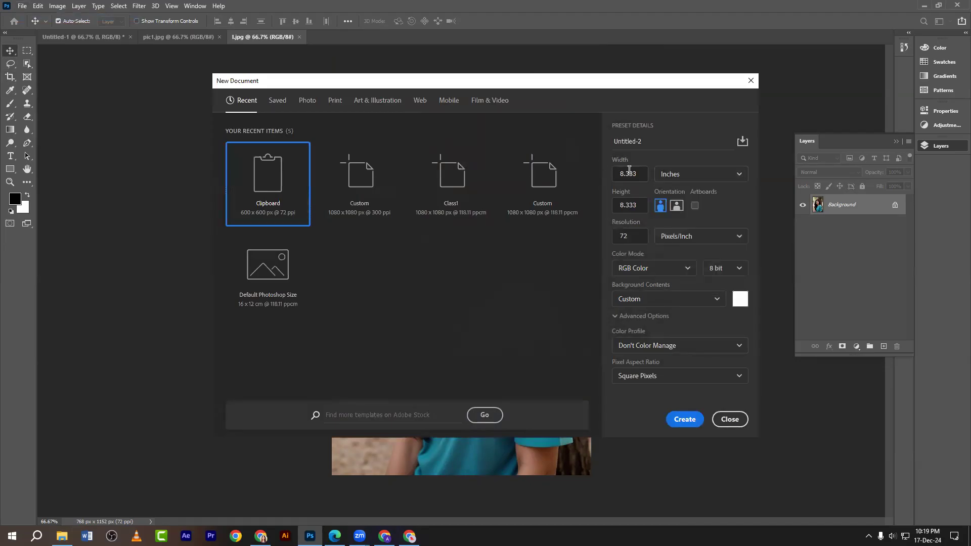
text(2)
key(Tab)
text(2)
key(Tab)
text(300)
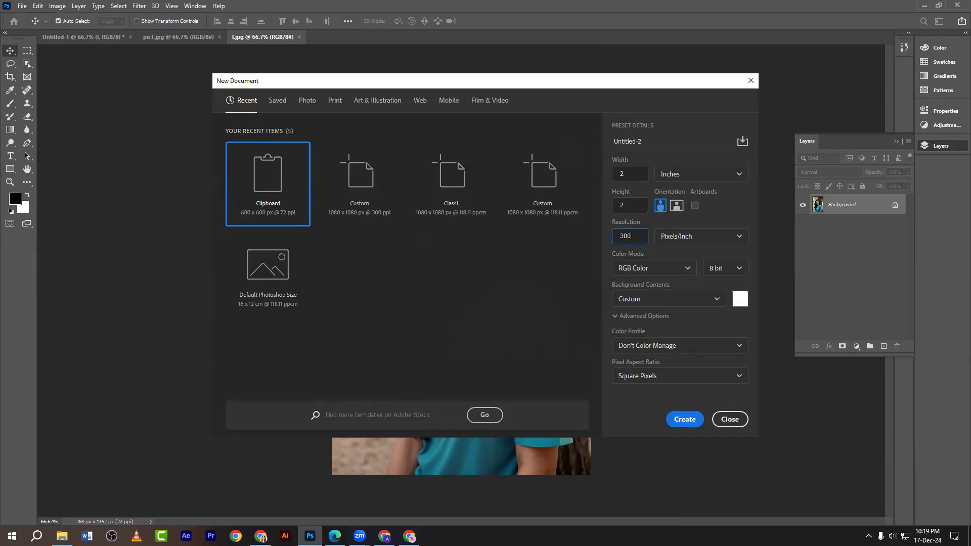
click(683, 418)
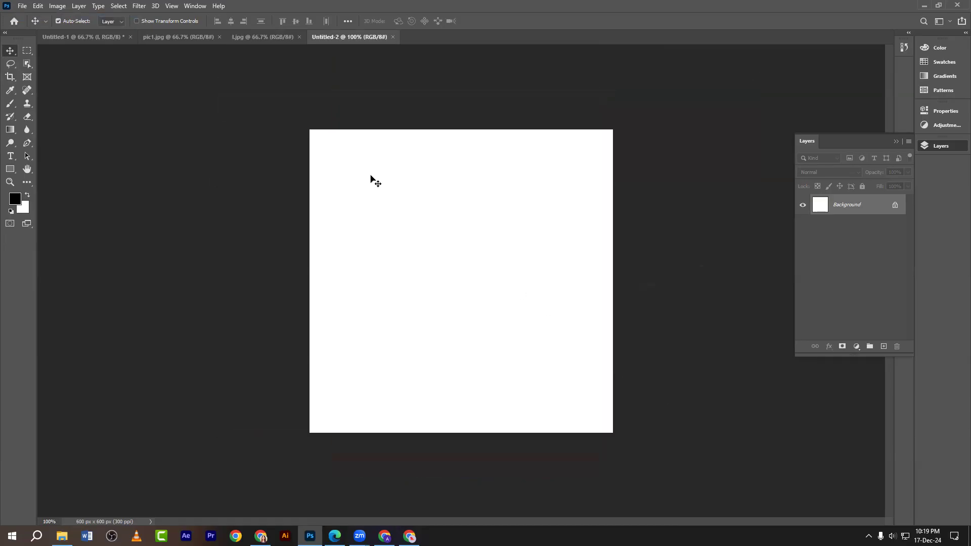
- Unlock the portrait's background layer, move the portrait into the new 2 by 2 inch document, and center the face in the frame
click(262, 38)
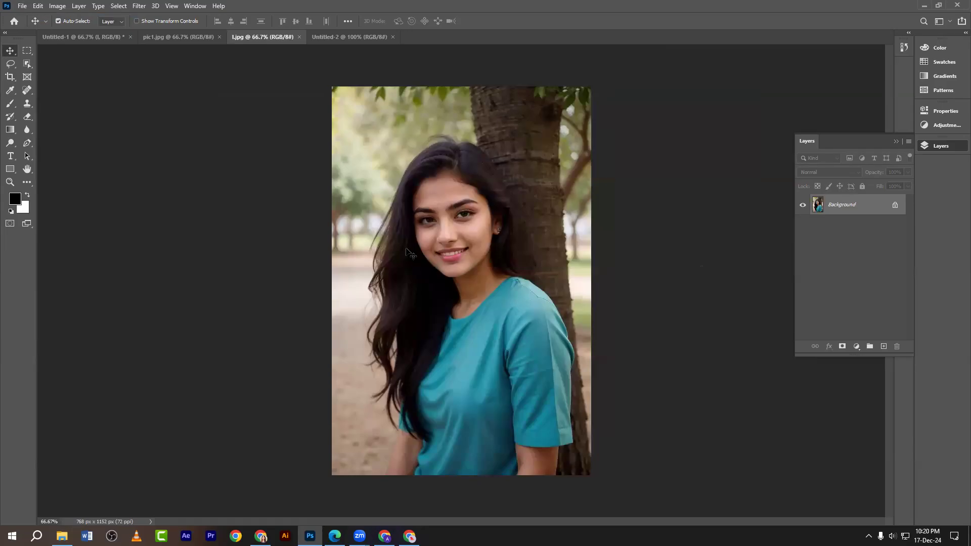
scroll(408, 252, up, 4)
scroll(407, 249, down, 4)
click(894, 206)
drag(470, 161, 474, 319)
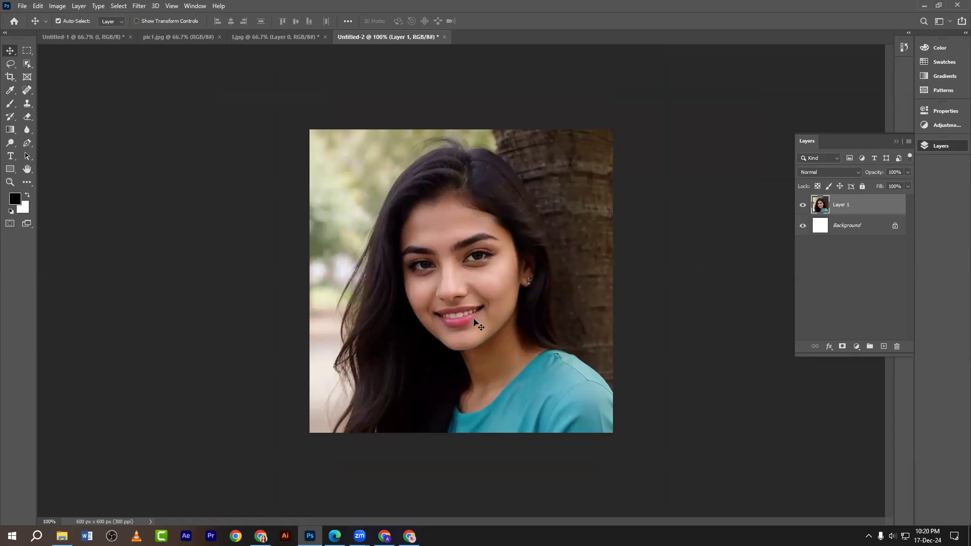
mouse_move(474, 322)
mouse_down()
mouse_move(470, 298)
mouse_move(470, 319)
mouse_up()
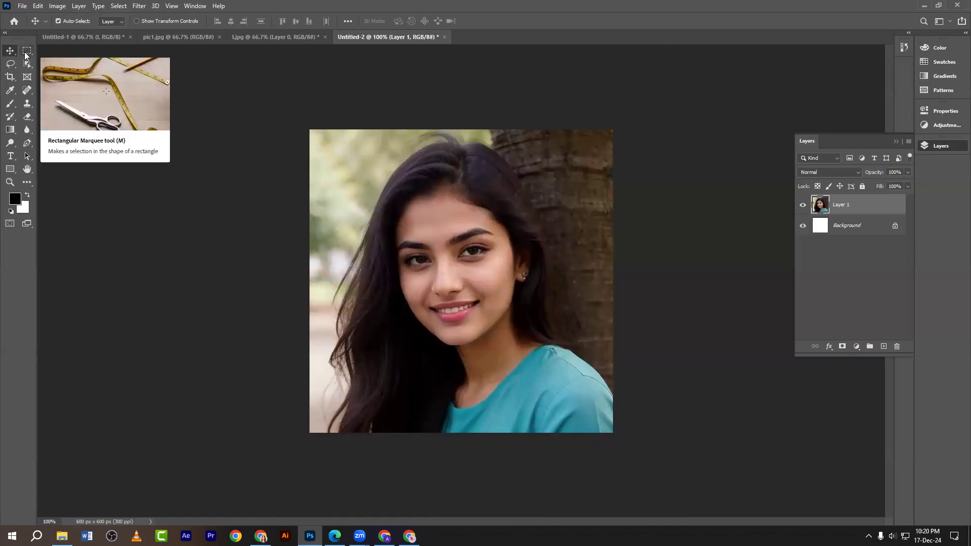
- Switch to the course module PDF, review the Class 2 image resize topics and homework, and return to Photoshop
click(335, 535)
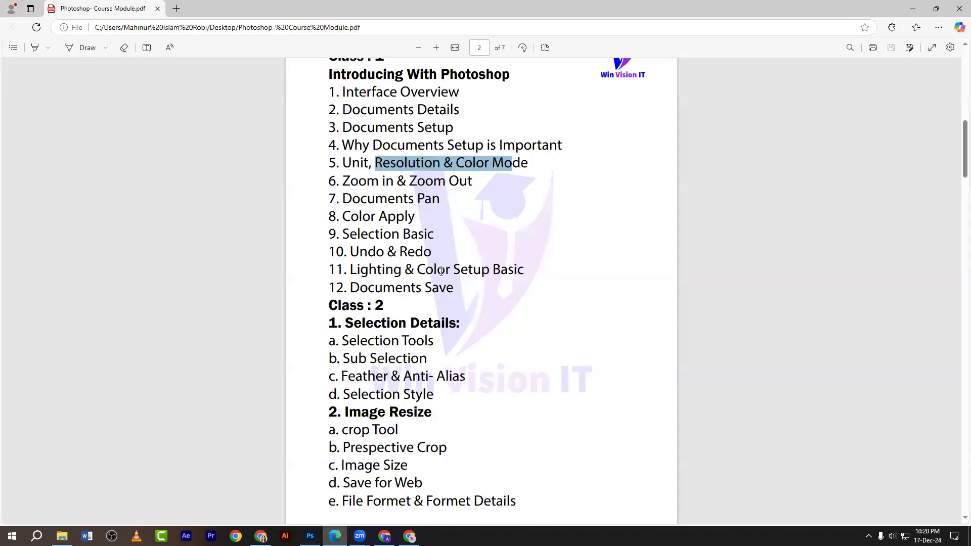
scroll(431, 316, down, 2)
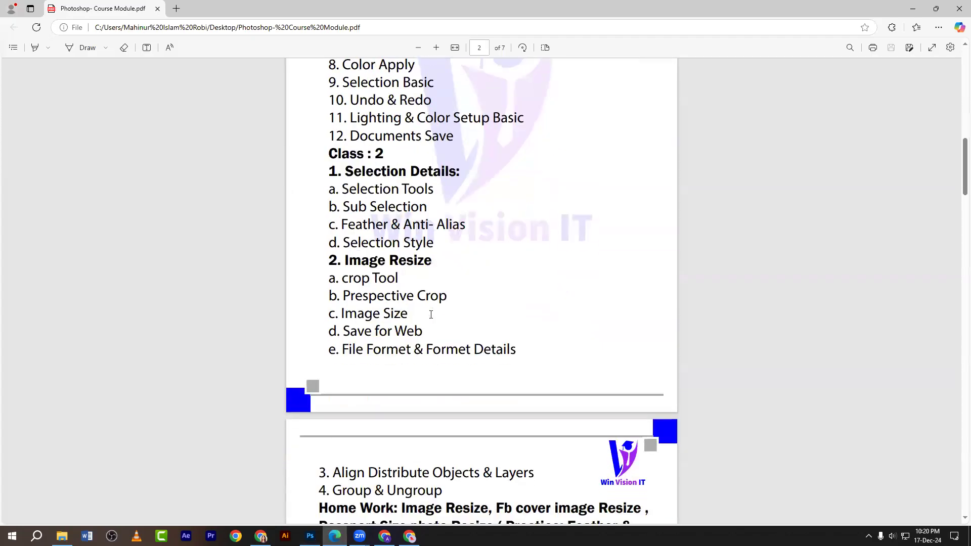
scroll(431, 314, down, 1)
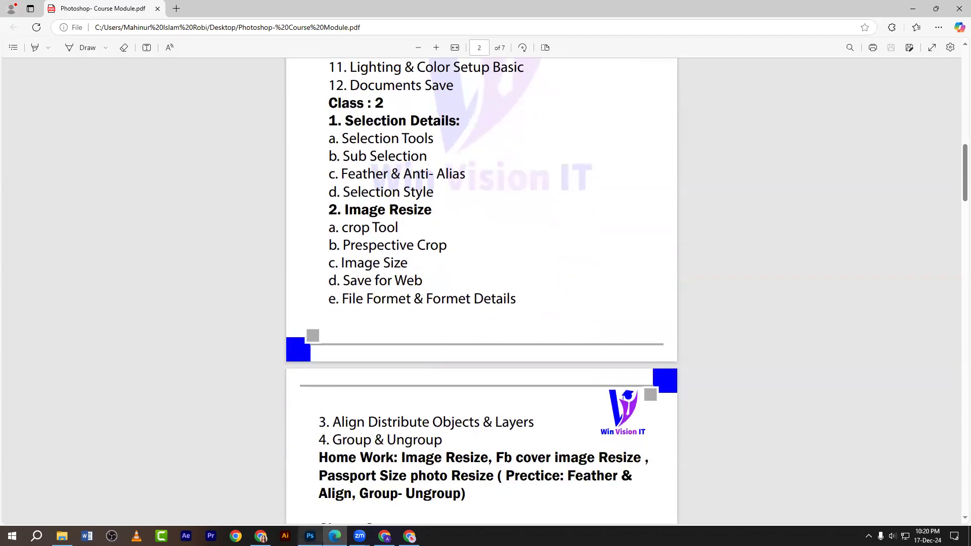
click(310, 536)
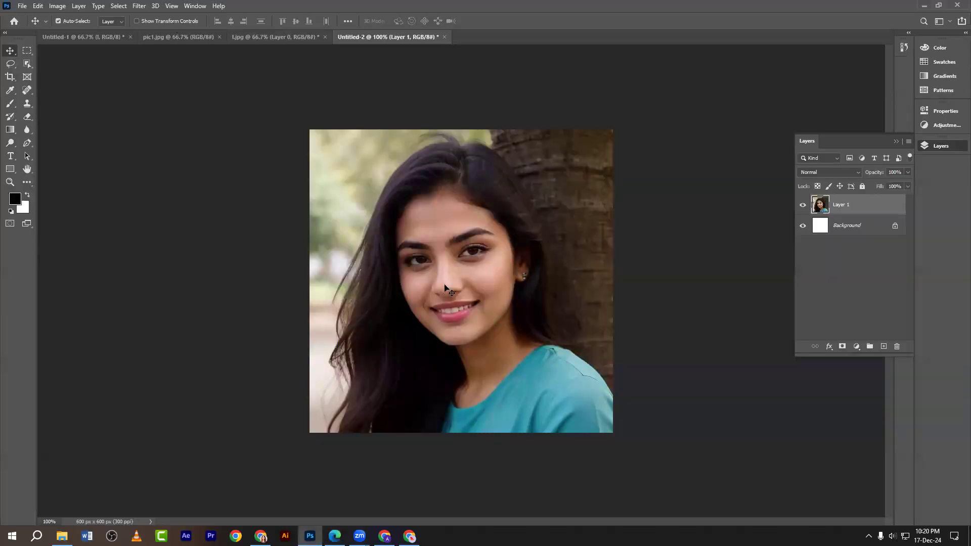
- Capture the export commands on screen, mark Save for Web (Legacy) with a red rectangle, and discard the capture
click(22, 6)
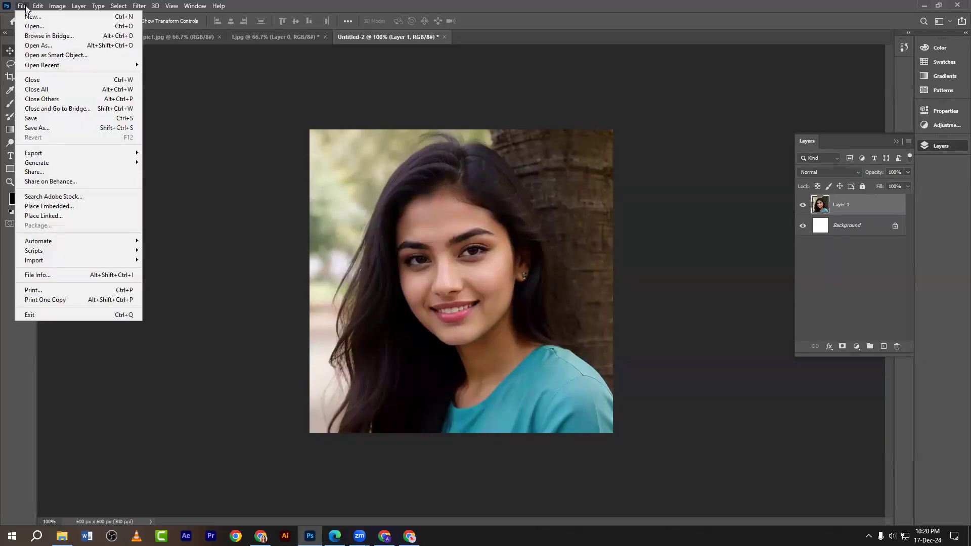
mouse_move(45, 153)
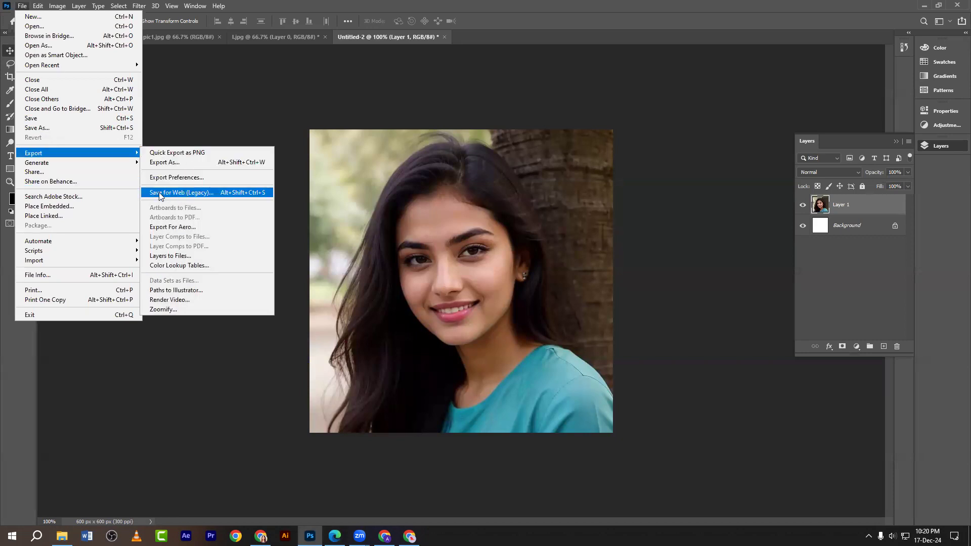
key(Print)
drag(27, 80, 313, 371)
click(322, 314)
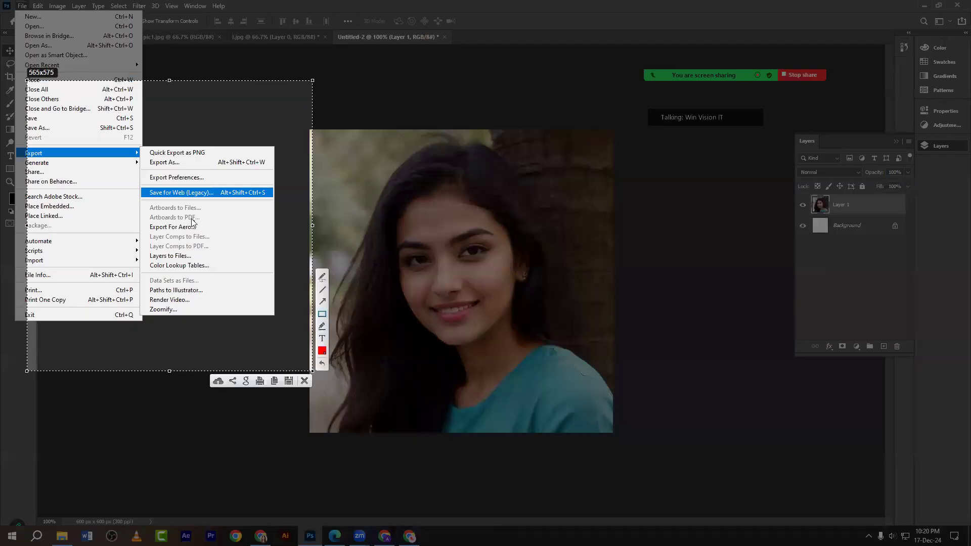
mouse_move(141, 185)
mouse_down()
mouse_move(197, 199)
mouse_move(272, 199)
mouse_up()
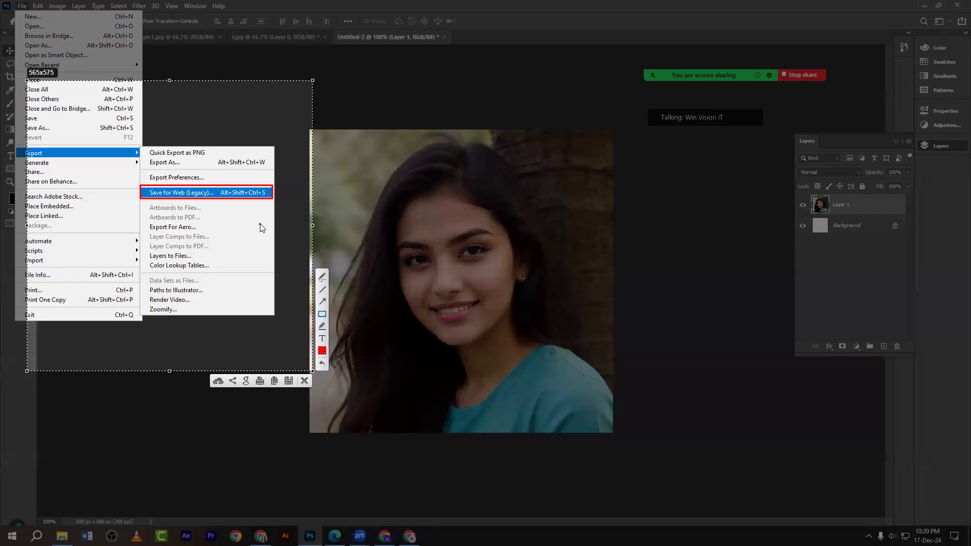
click(303, 381)
click(525, 201)
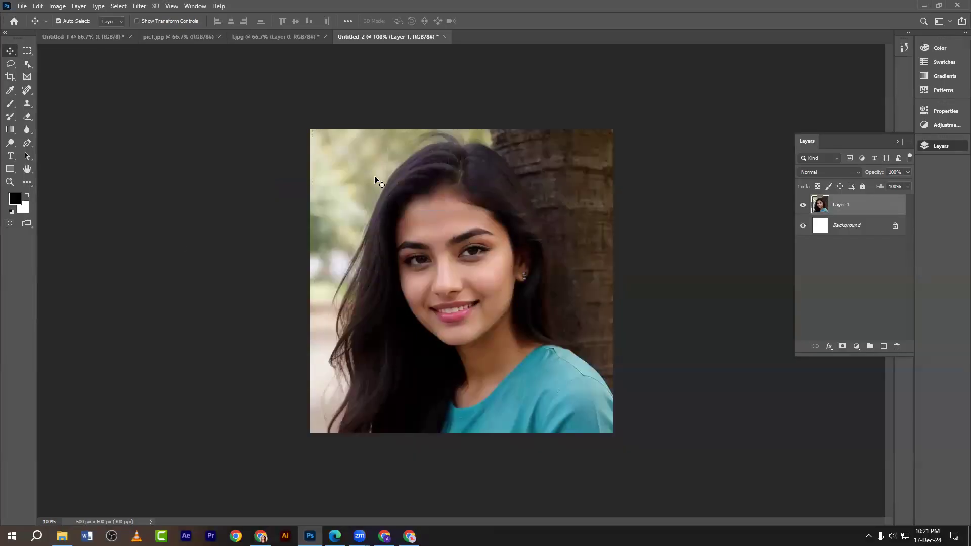
- Open Save for Web (Legacy) for the passport-size document and move its dialog aside
click(22, 6)
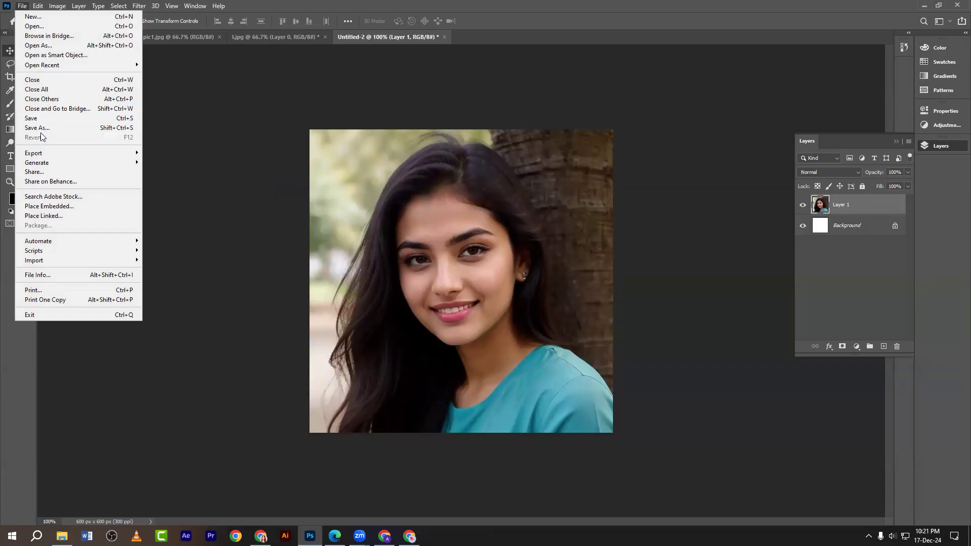
click(41, 133)
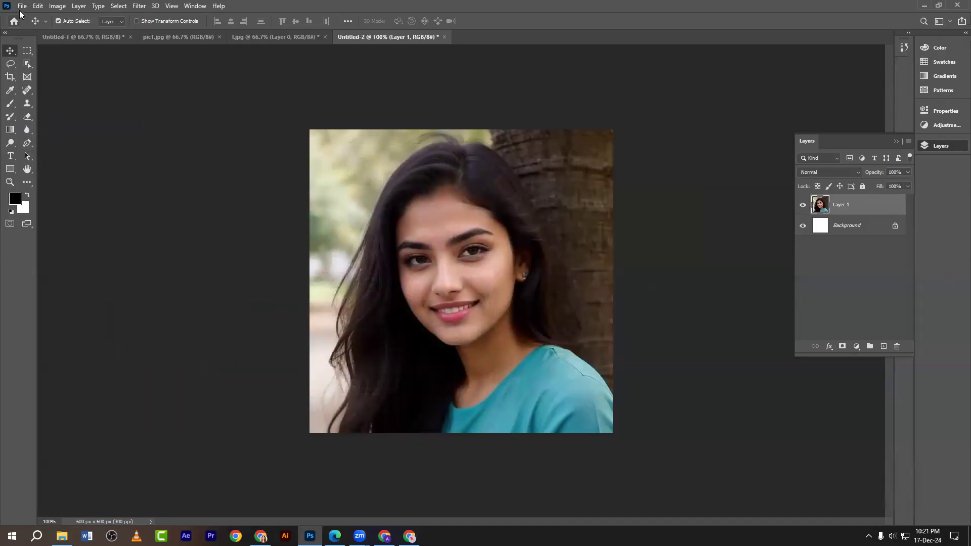
click(22, 7)
mouse_move(41, 152)
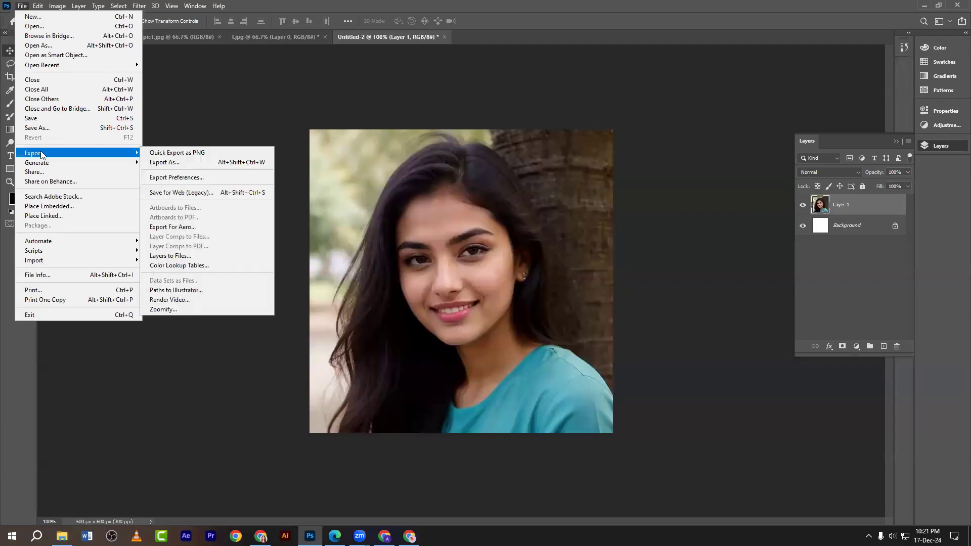
click(182, 194)
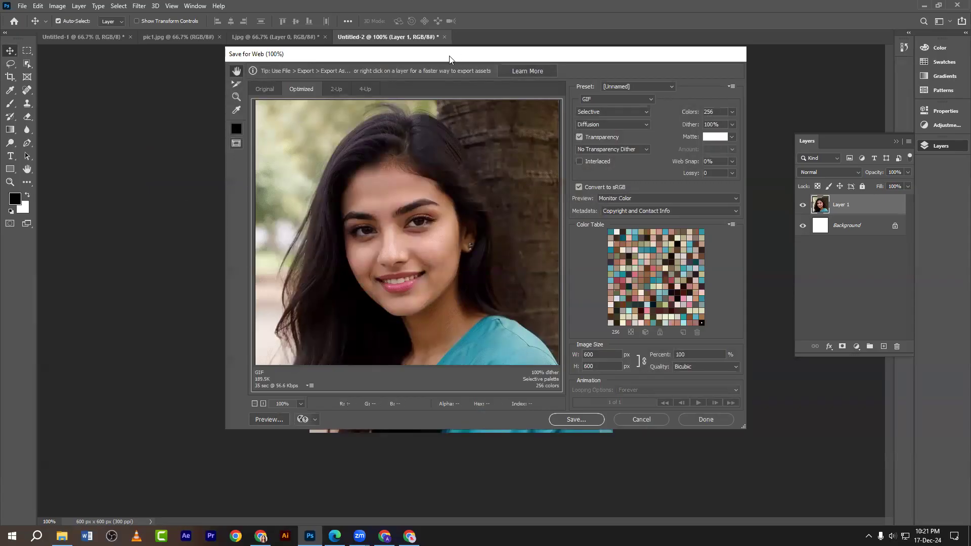
drag(449, 60, 305, 86)
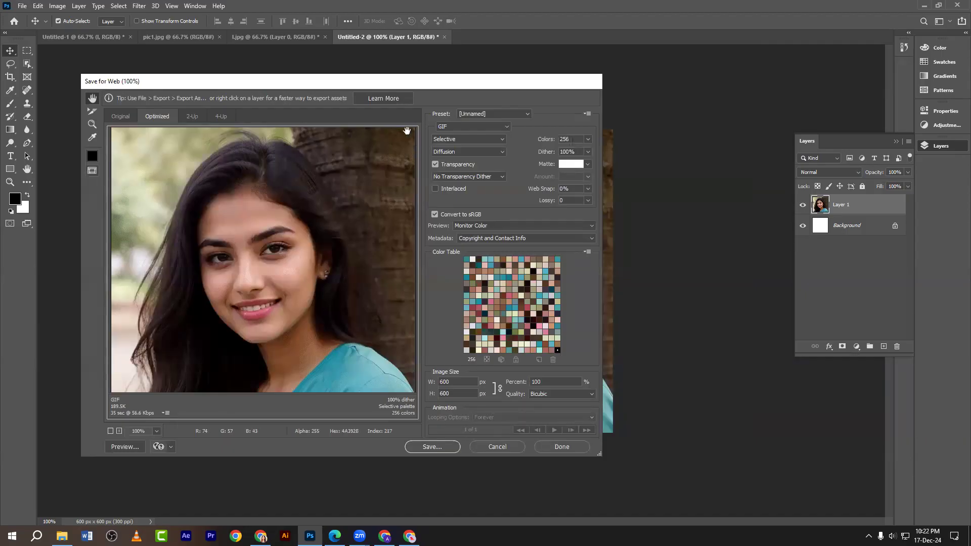
- Try the JPEG Low preset for the web export and switch to the GIF 128 Dithered preset
click(488, 114)
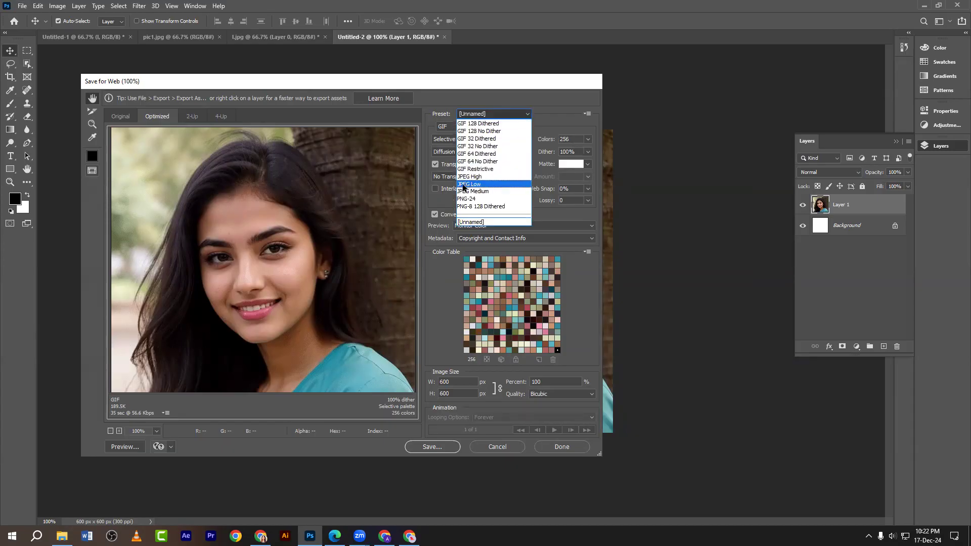
click(474, 185)
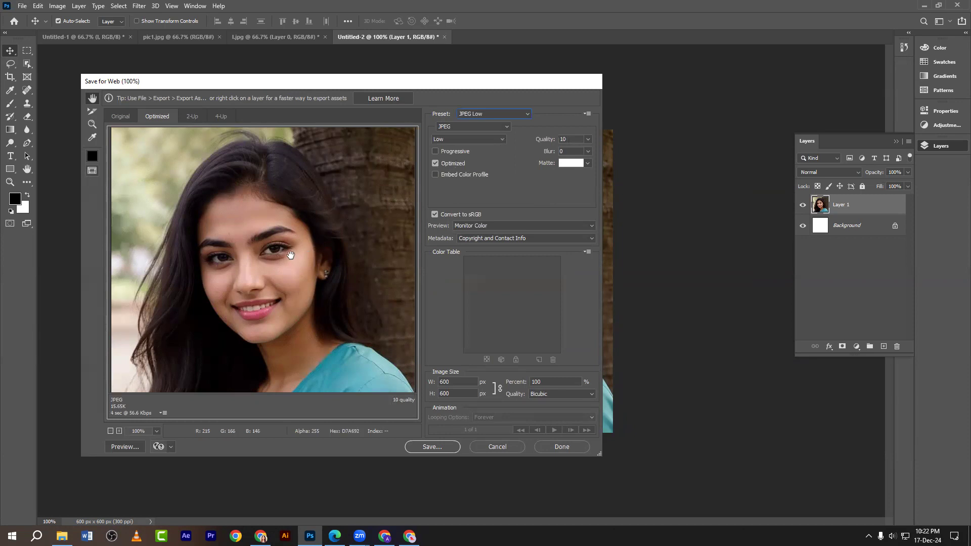
click(460, 113)
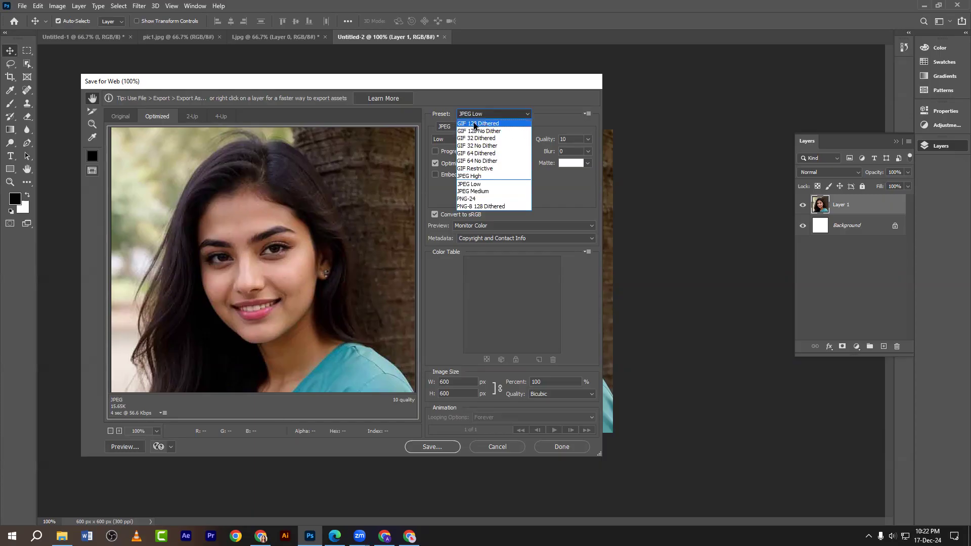
click(474, 124)
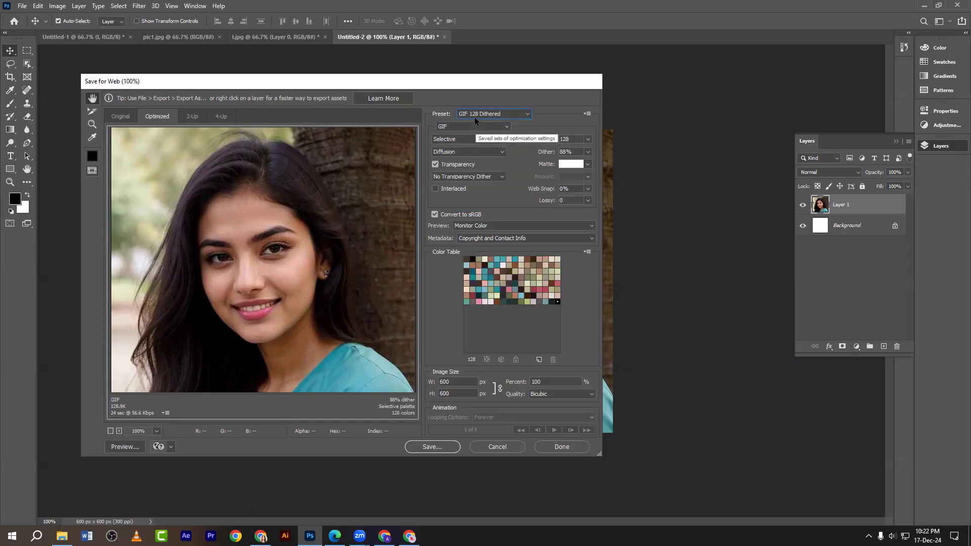
- Switch to Chrome and search Google Images for "gif" in a new tab
click(410, 536)
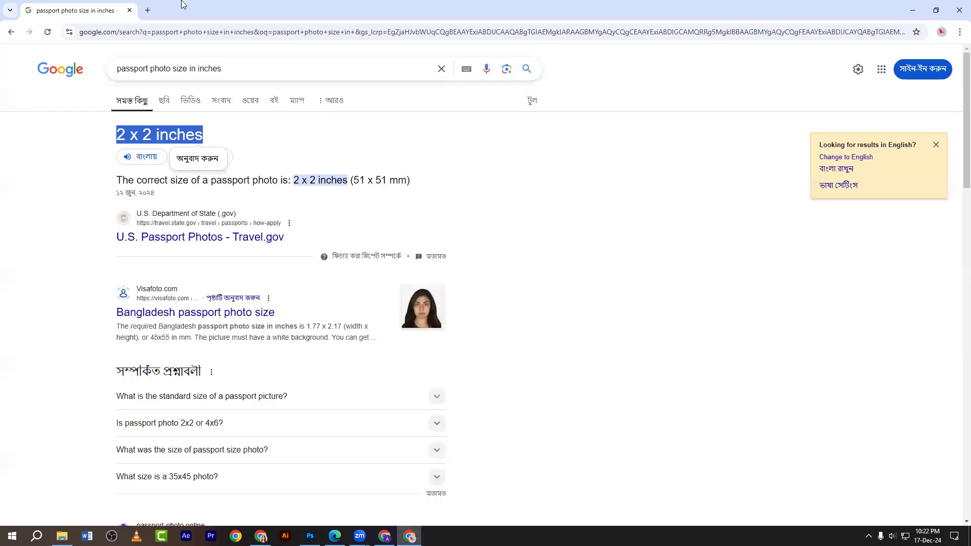
click(147, 10)
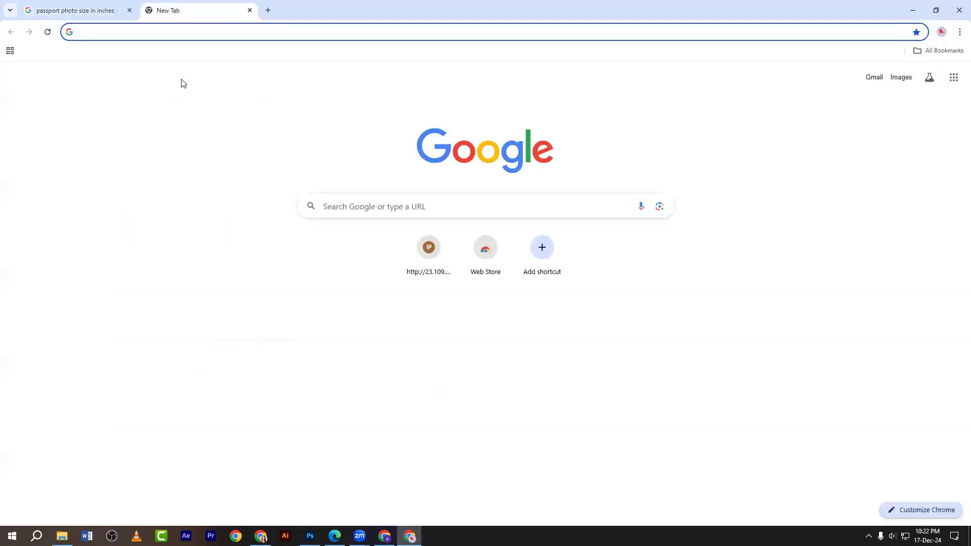
text(gif)
key(Return)
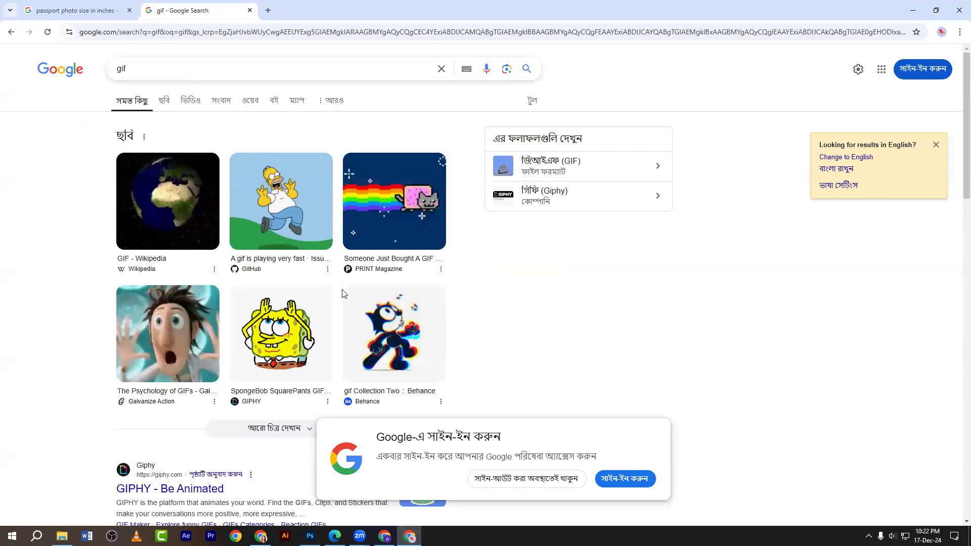
click(162, 100)
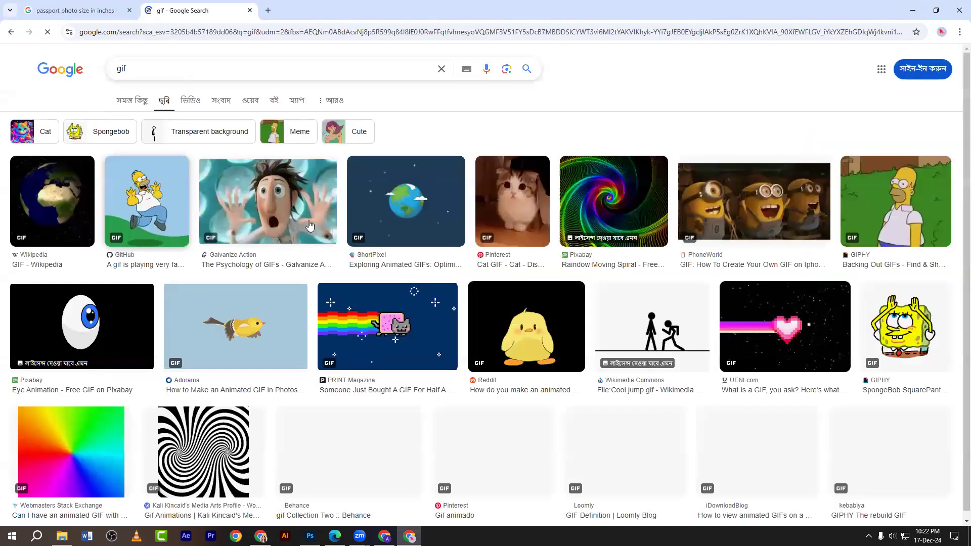
- Examine the GIF image results for examples of animated images
scroll(237, 277, down, 3)
scroll(260, 266, up, 3)
scroll(262, 289, down, 3)
scroll(262, 290, up, 3)
scroll(283, 285, down, 3)
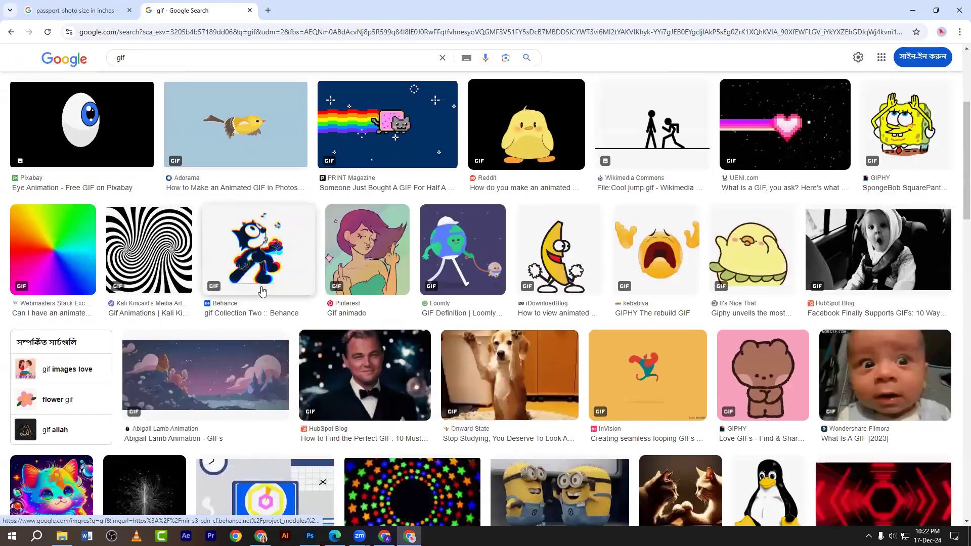
scroll(393, 277, down, 2)
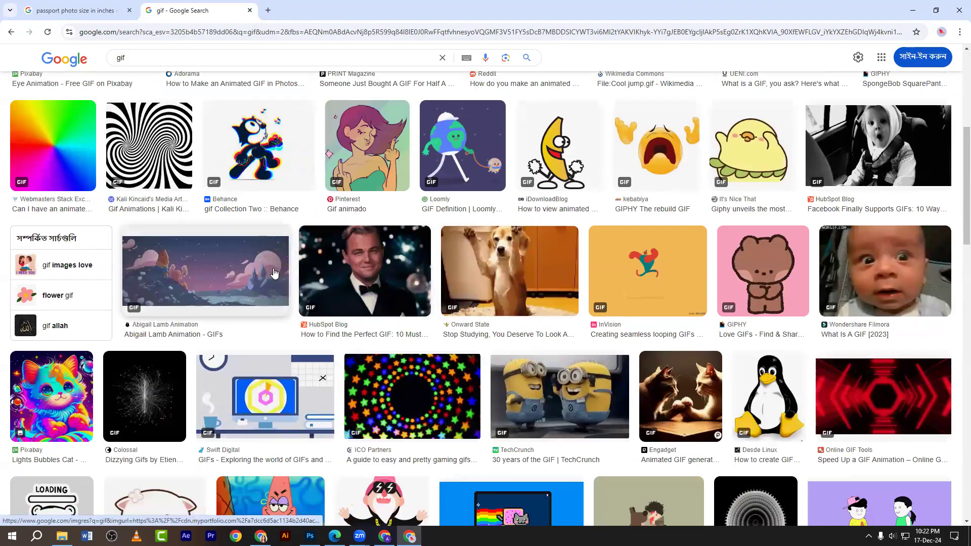
scroll(271, 277, down, 2)
scroll(271, 277, up, 4)
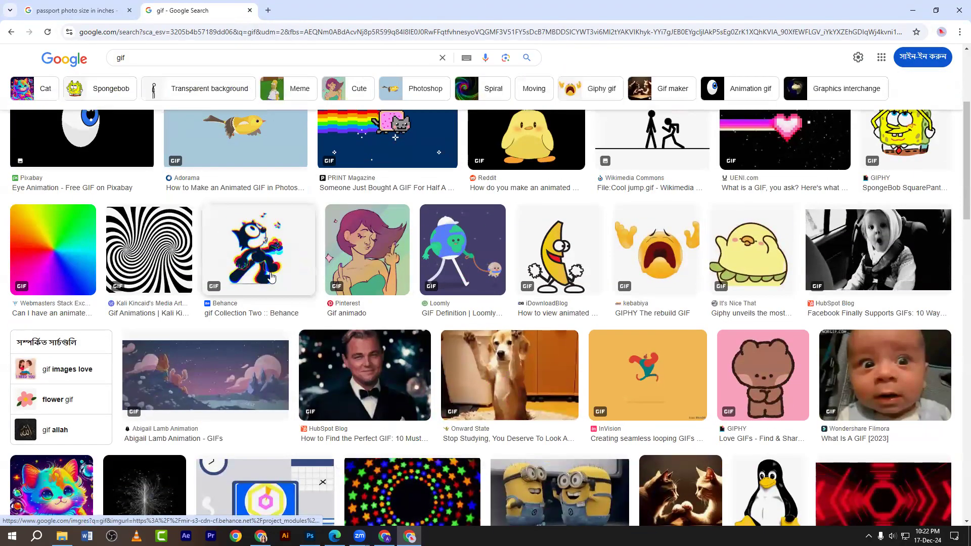
scroll(271, 277, up, 4)
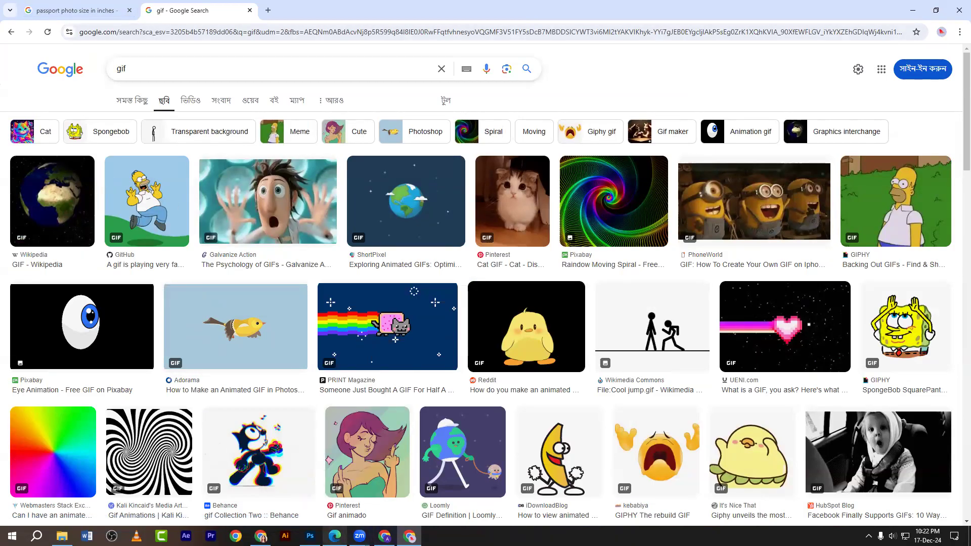
- Switch back to Photoshop, apply the JPEG High preset for the web export and raise its quality to 100
click(310, 535)
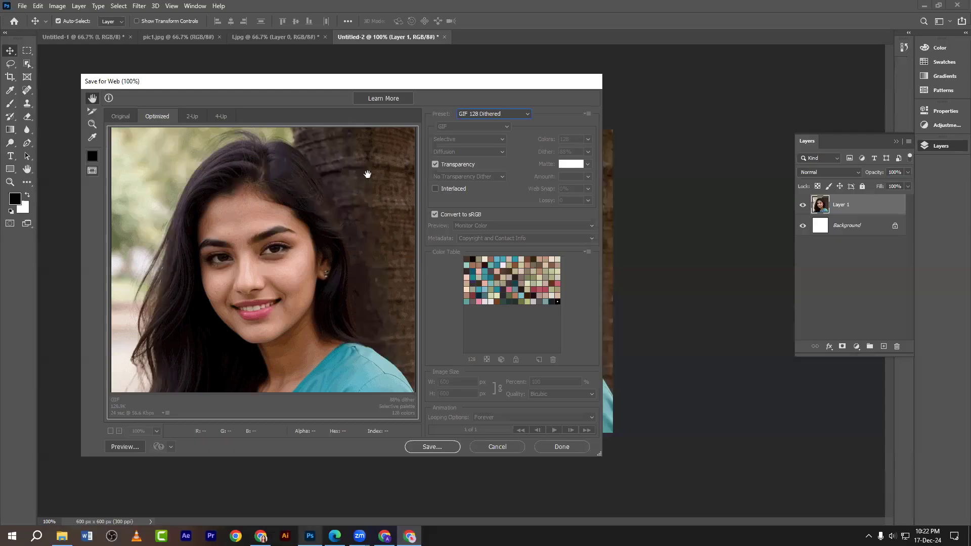
click(504, 114)
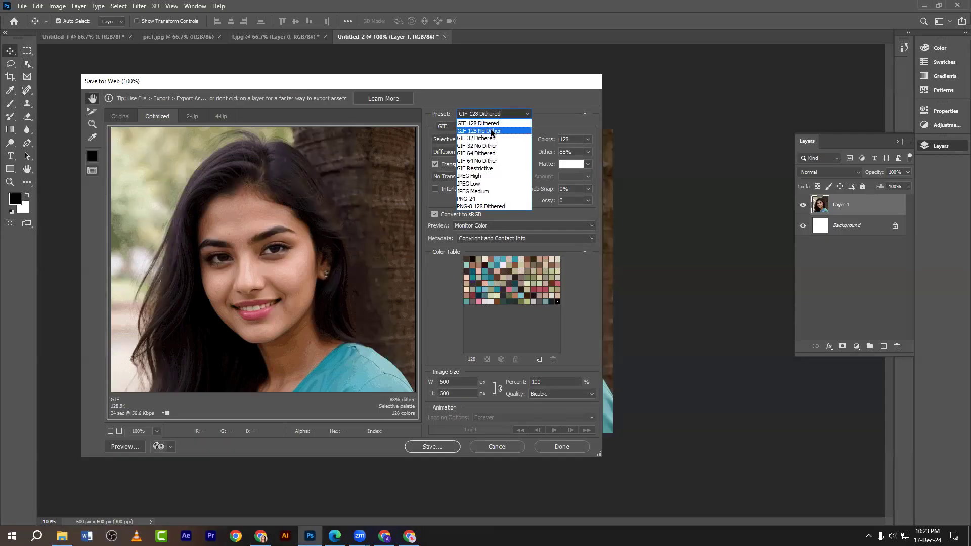
click(470, 177)
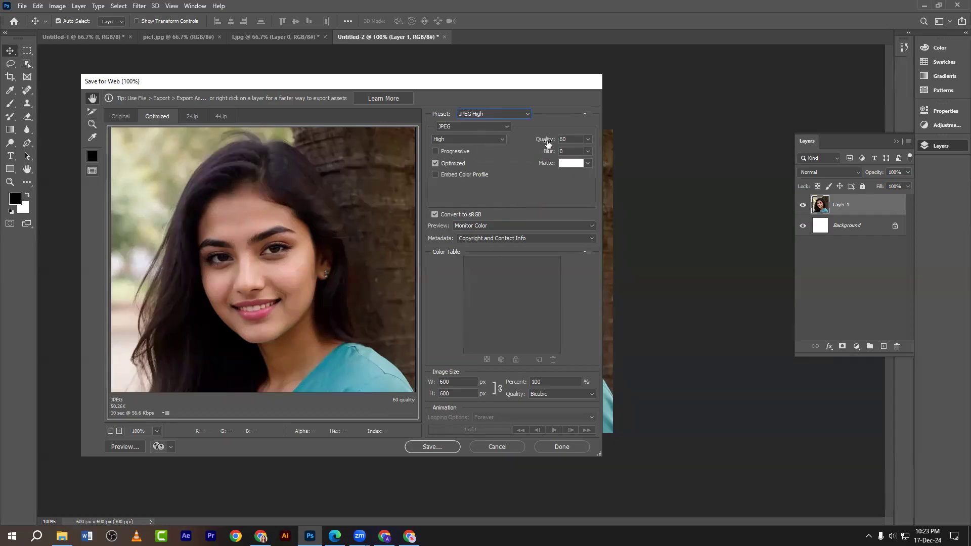
click(587, 140)
drag(565, 155, 600, 157)
drag(576, 152, 543, 156)
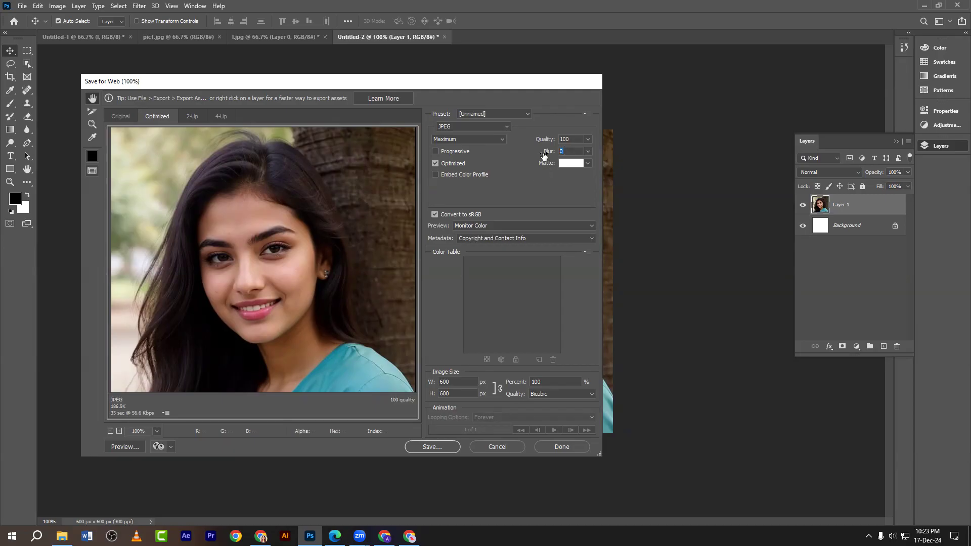
- Examine the JPEG compression quality levels and the preview color options without changing them
click(441, 139)
click(442, 141)
click(441, 140)
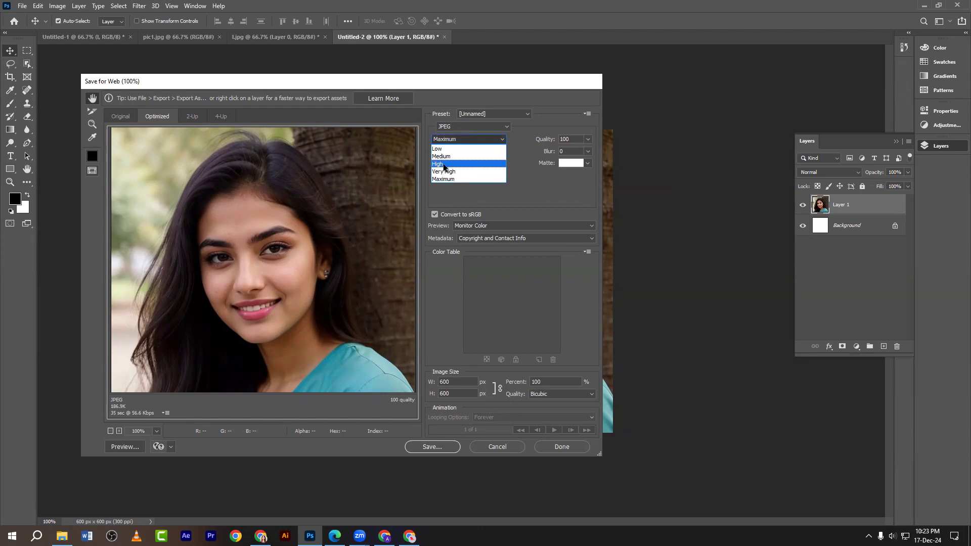
click(448, 141)
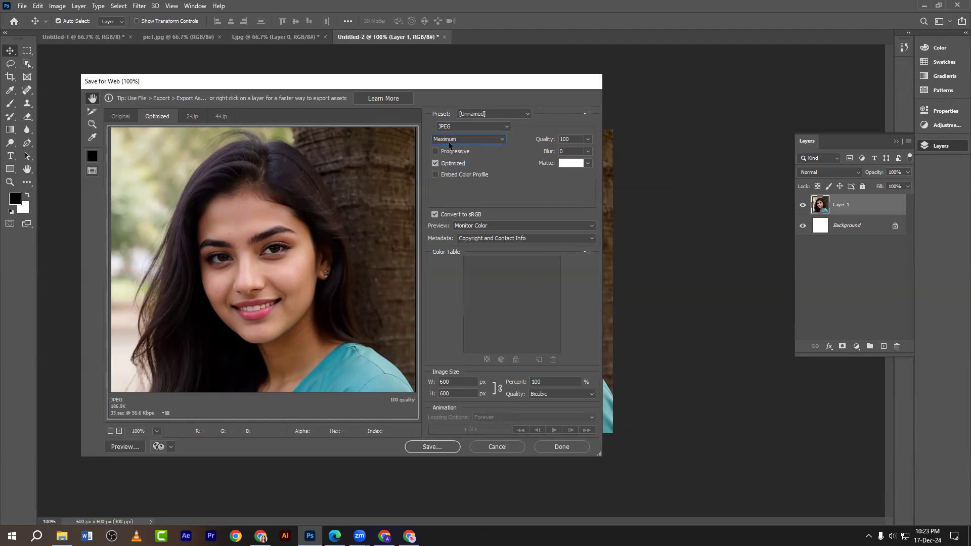
click(474, 226)
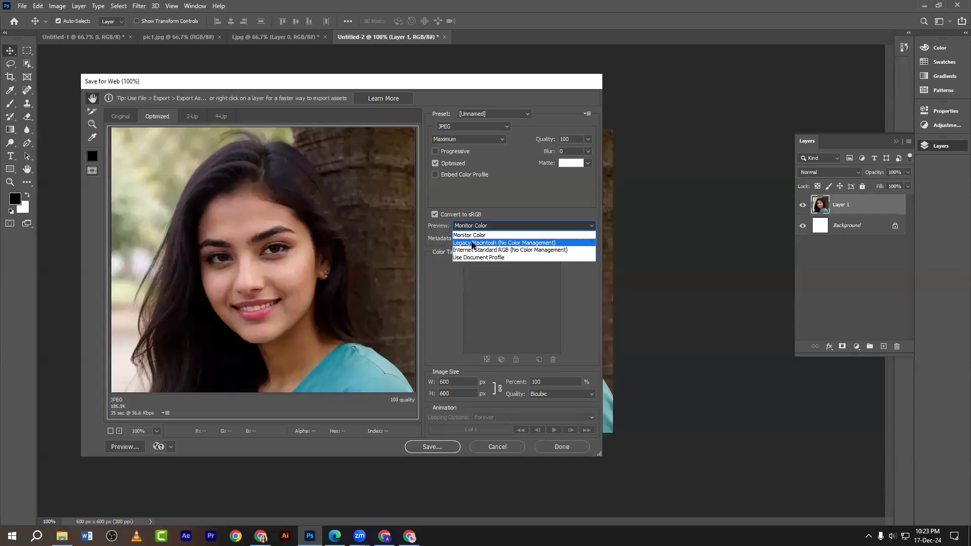
click(477, 227)
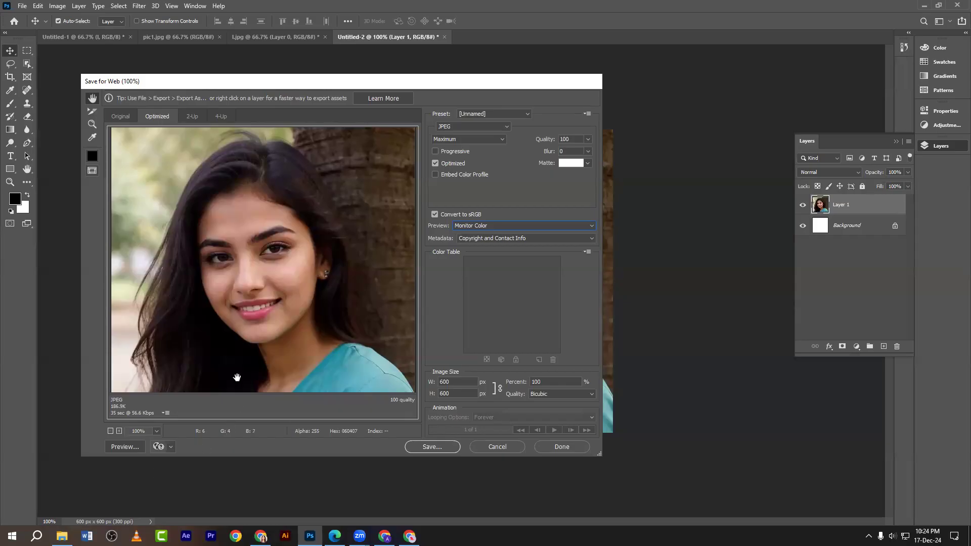
- Launch a browser preview of the export and go through the Microsoft Edge welcome pages to start browsing
mouse_move(269, 292)
mouse_down()
mouse_move(257, 208)
mouse_move(255, 300)
mouse_move(252, 289)
mouse_up()
click(127, 447)
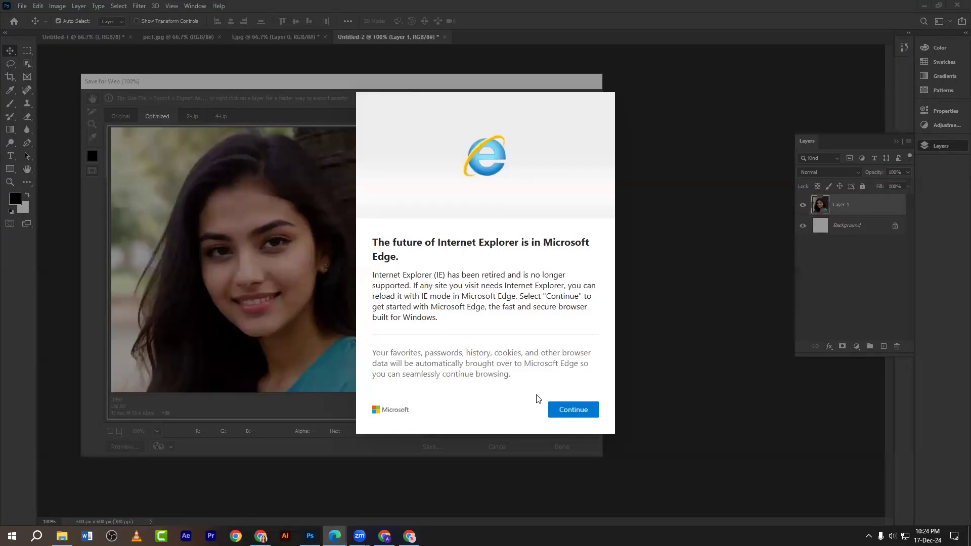
click(570, 409)
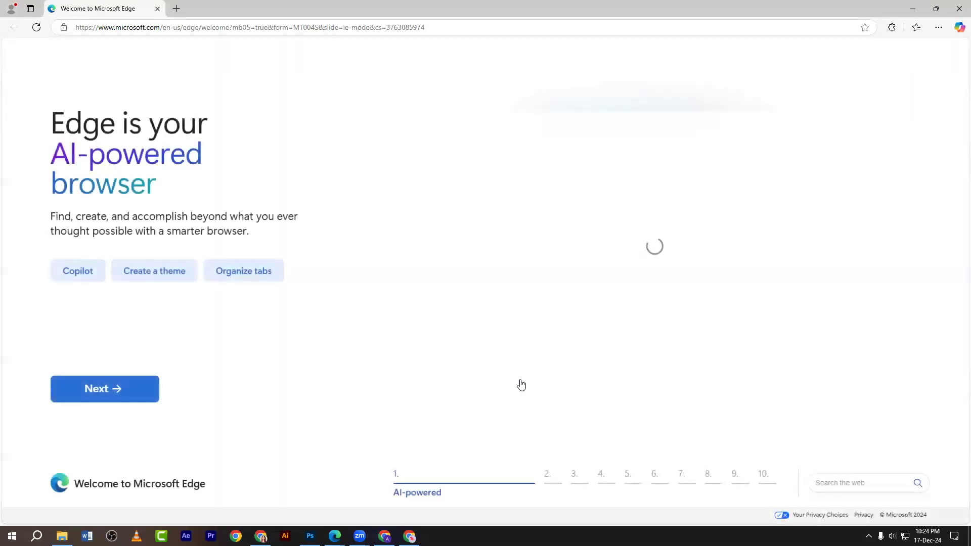
click(120, 394)
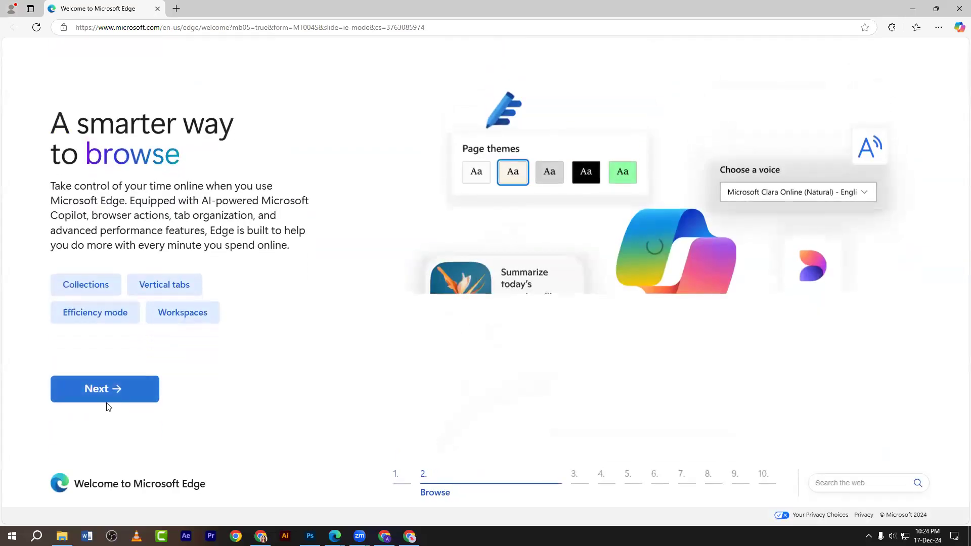
click(128, 395)
click(133, 395)
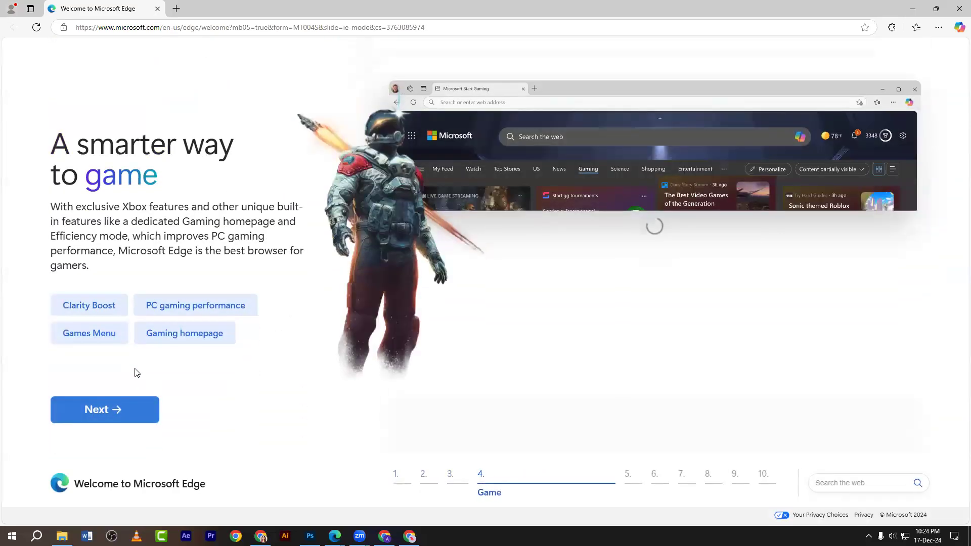
click(125, 387)
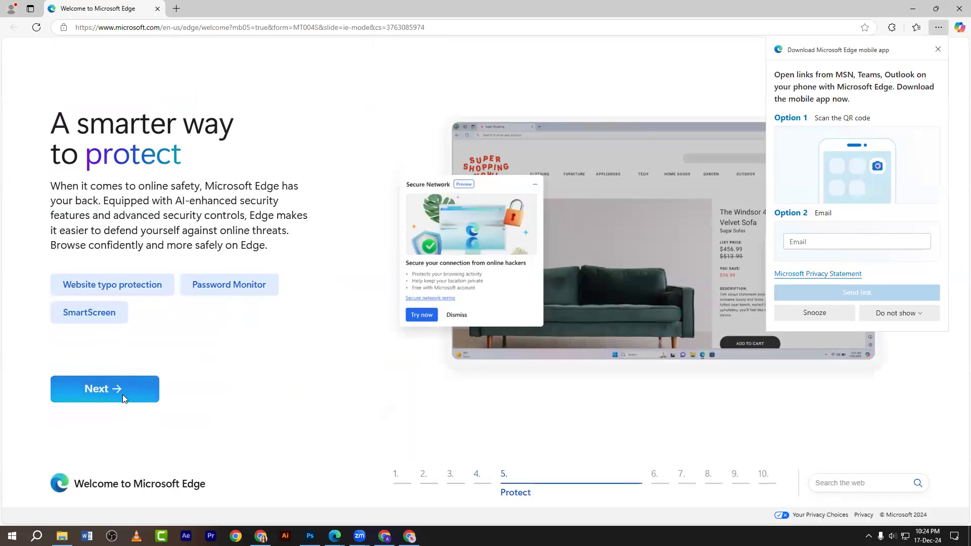
click(123, 395)
click(125, 395)
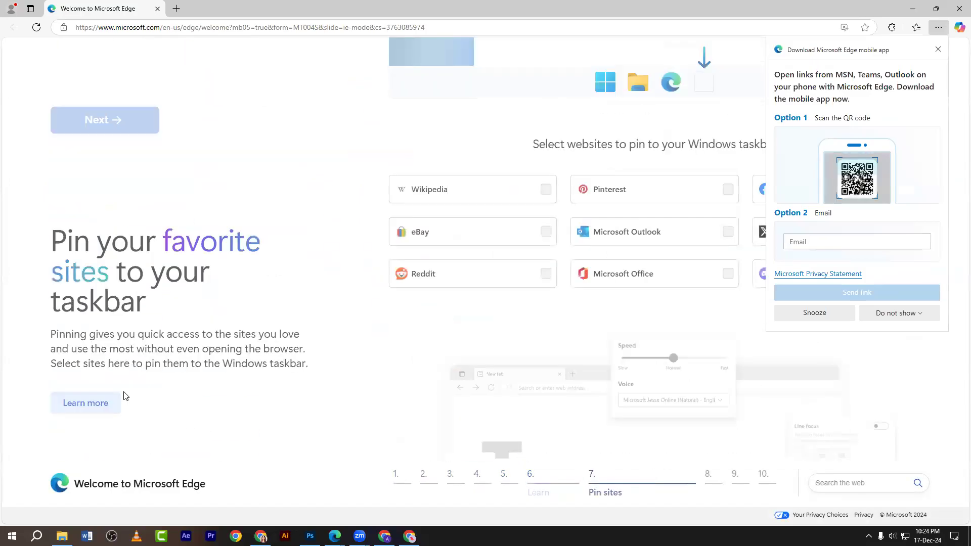
click(125, 394)
click(125, 391)
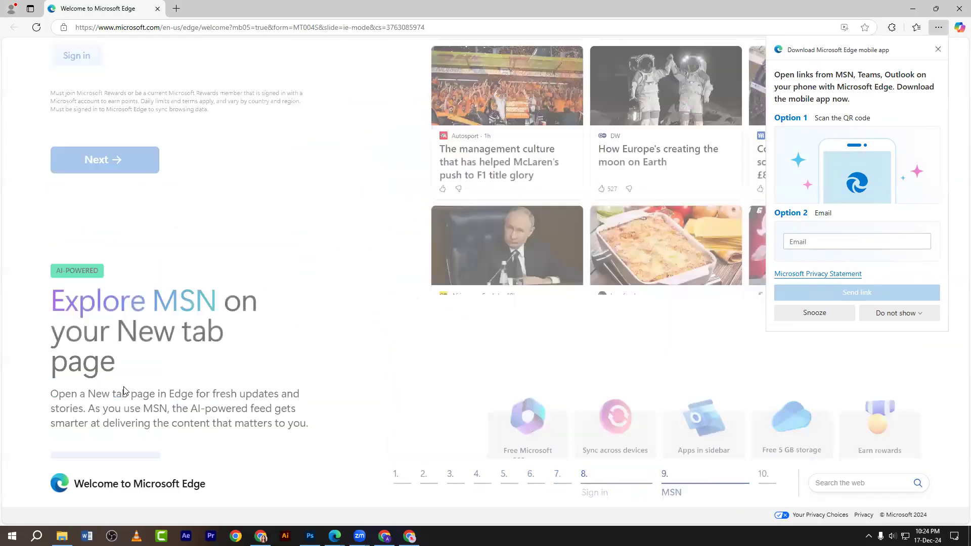
click(126, 389)
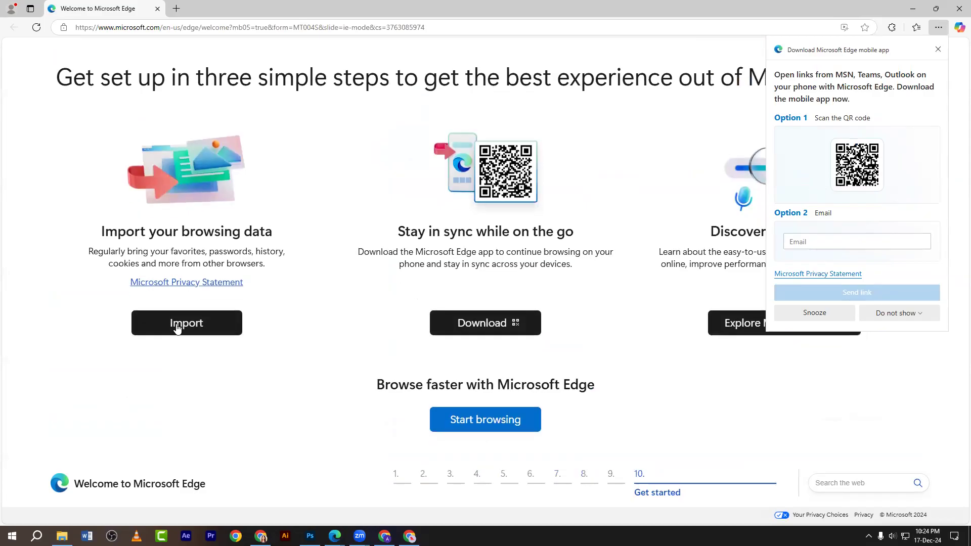
click(454, 423)
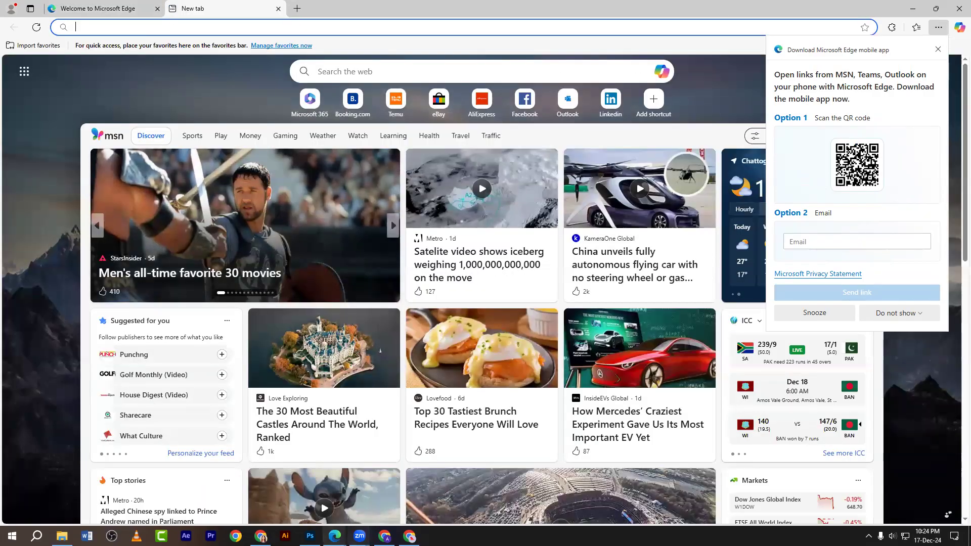
- Return to Photoshop, preview the export in Edge again and examine its listed format, dimensions, file size and settings
click(310, 536)
click(130, 448)
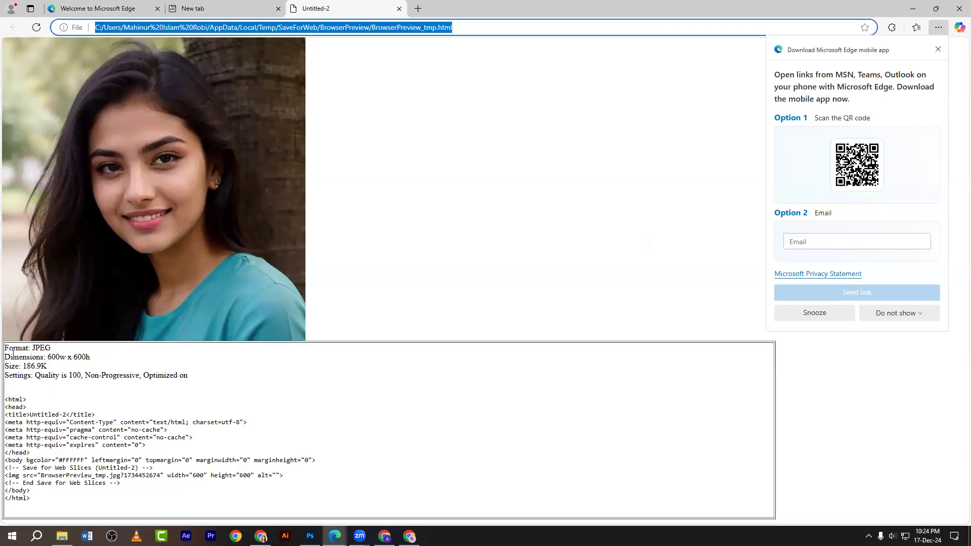
drag(5, 348, 89, 357)
click(45, 364)
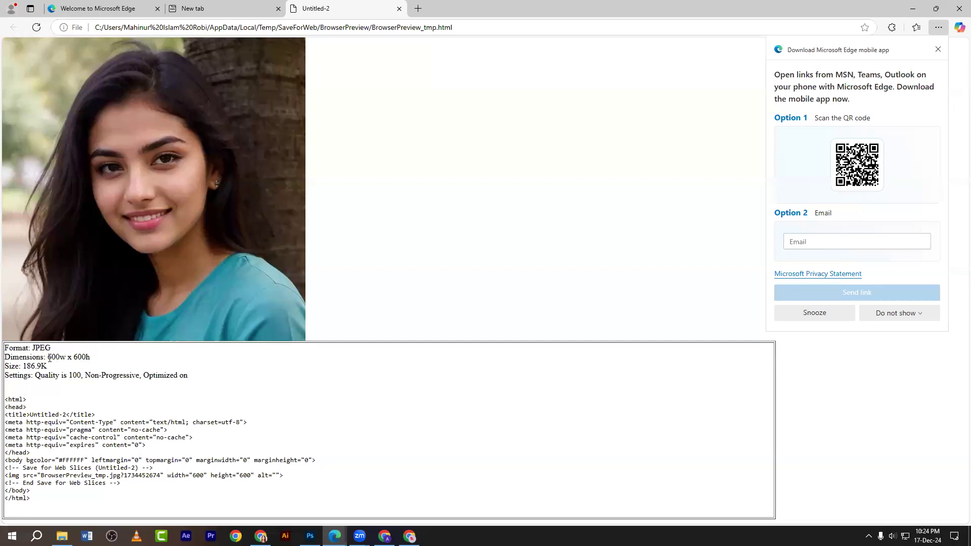
drag(48, 357, 90, 358)
click(61, 367)
drag(26, 364, 153, 376)
click(37, 375)
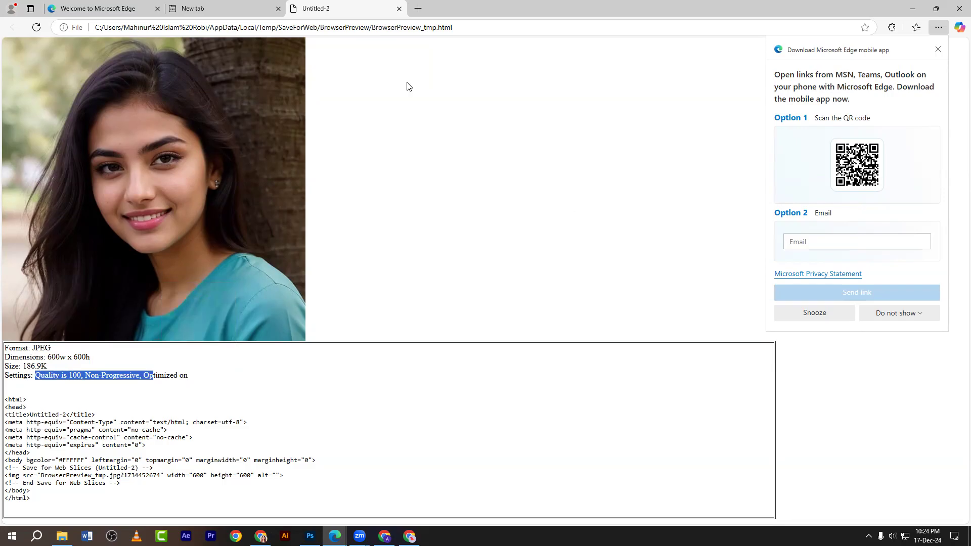
- Return to Photoshop and save the optimized JPEG to the Desktop with the file name "image 2"
click(309, 536)
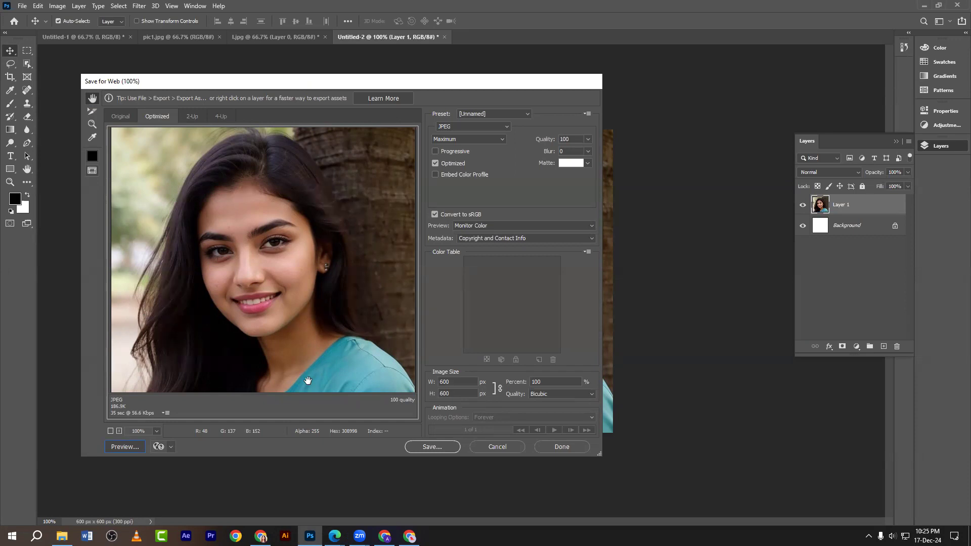
click(441, 450)
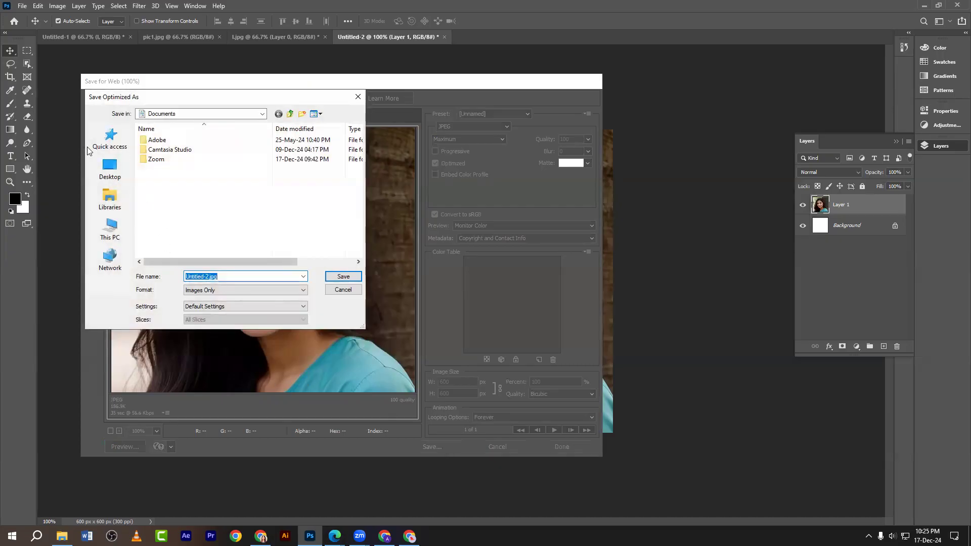
click(110, 168)
click(231, 277)
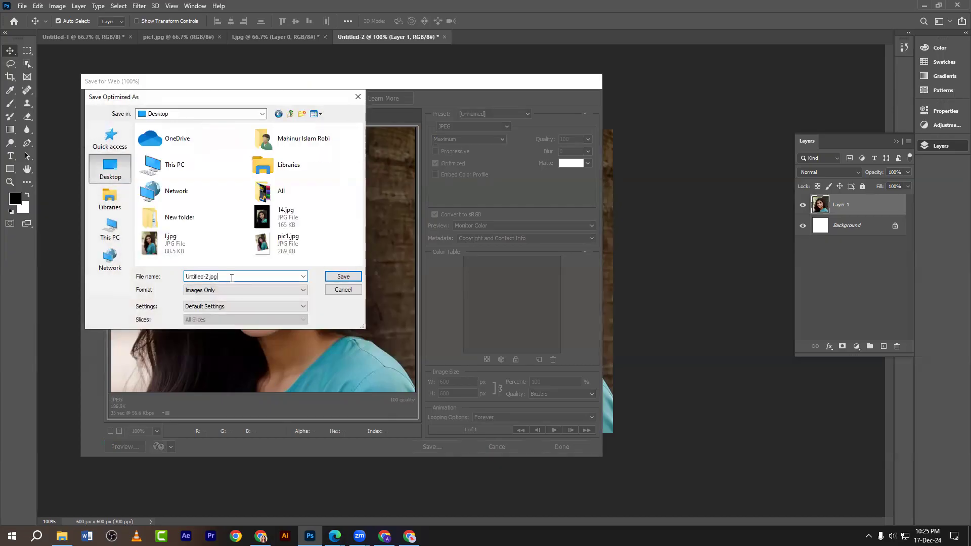
drag(178, 278, 164, 277)
key(BackSpace)
text(im)
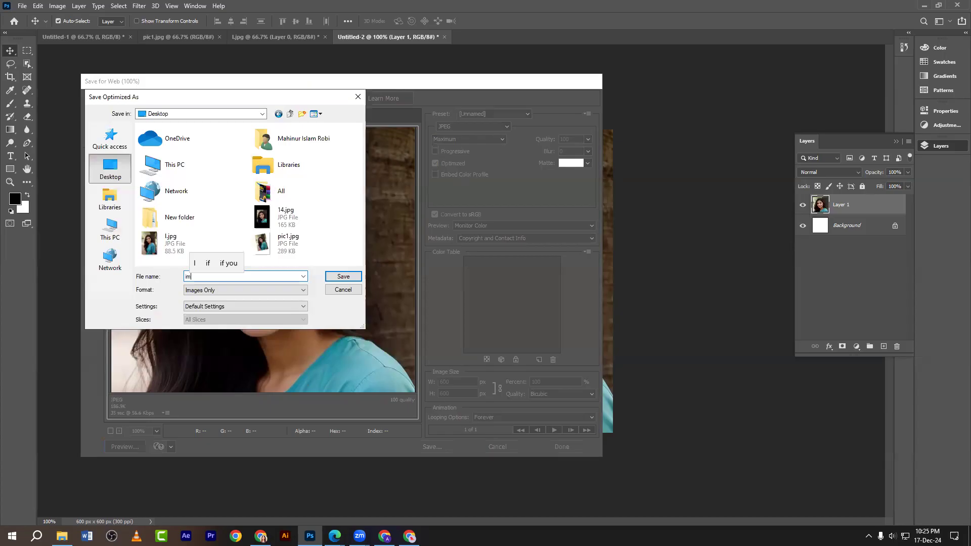
text(age 2)
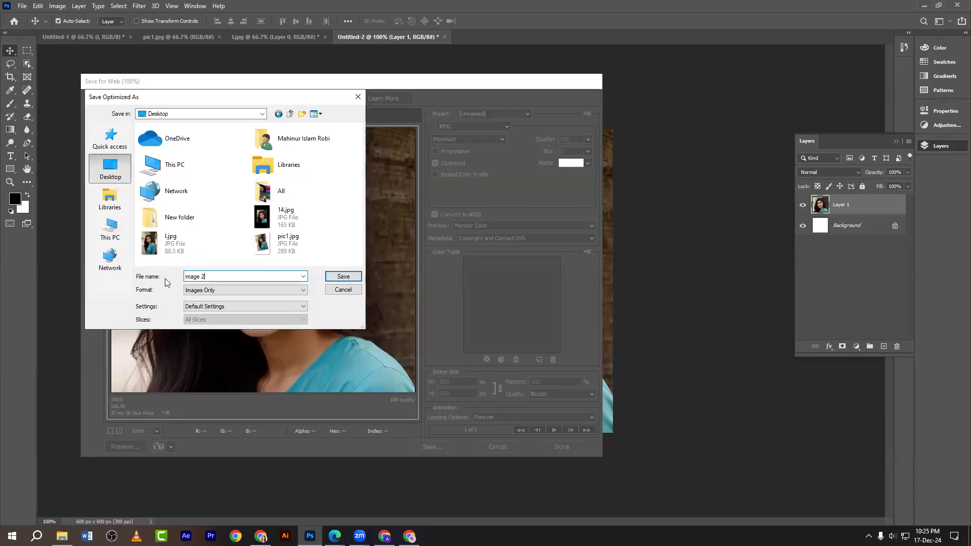
click(343, 277)
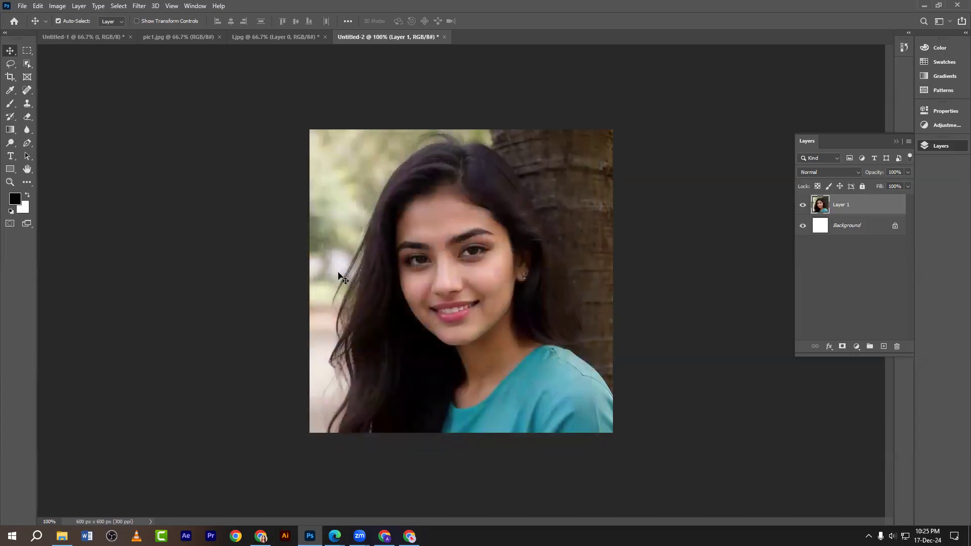
- Open the exported image-2.jpg from the Desktop folder as a separate Photoshop document
click(62, 536)
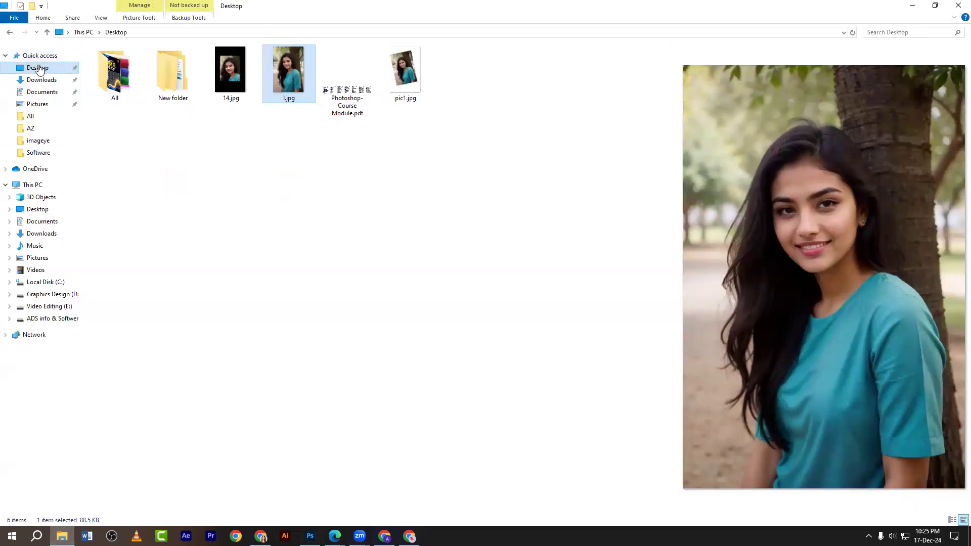
click(324, 230)
drag(283, 76, 501, 35)
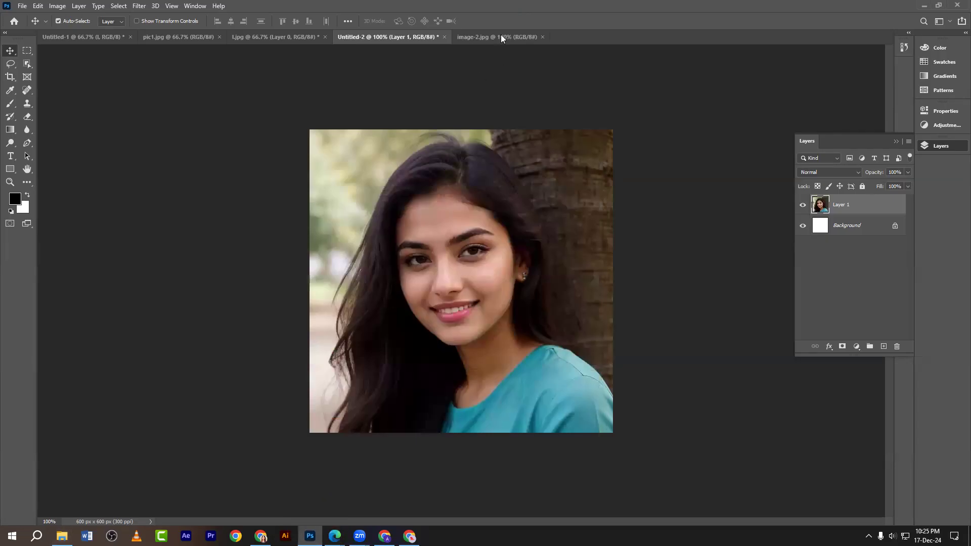
- Compare the Untitled-2 document with image-2.jpg by alternating between them
click(391, 38)
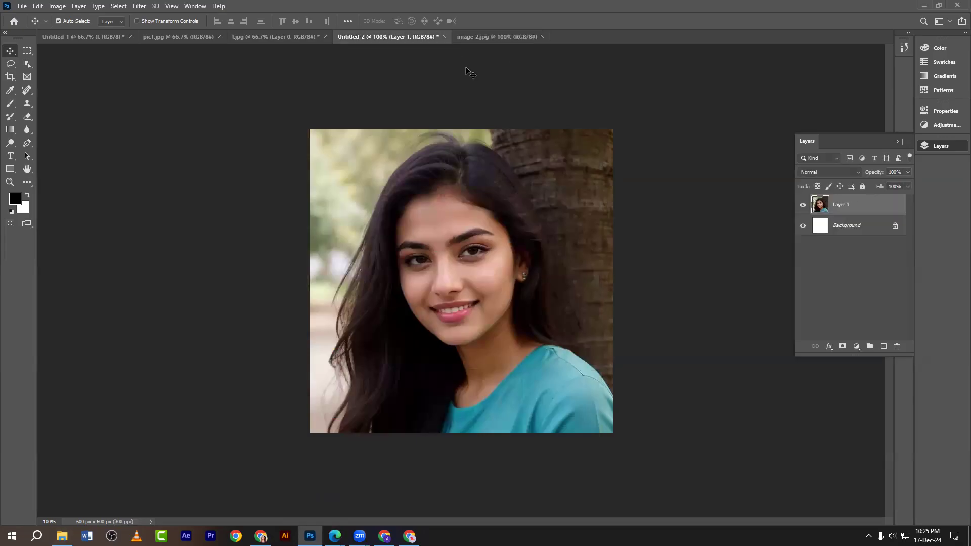
click(473, 40)
click(369, 35)
click(459, 39)
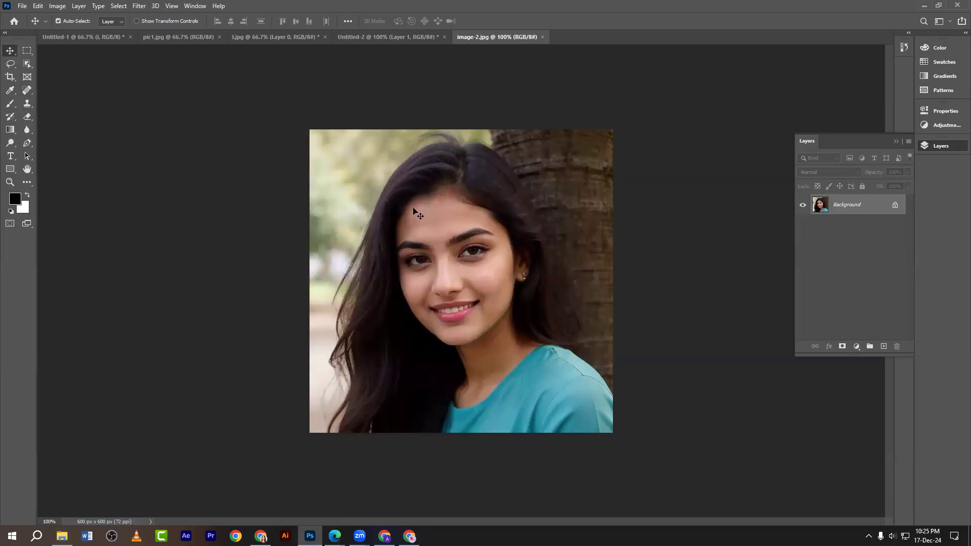
- Save a JPEG copy of image-2.jpg on the computer, in the Desktop folder, with the file name 450
key(ctrl+shift+s)
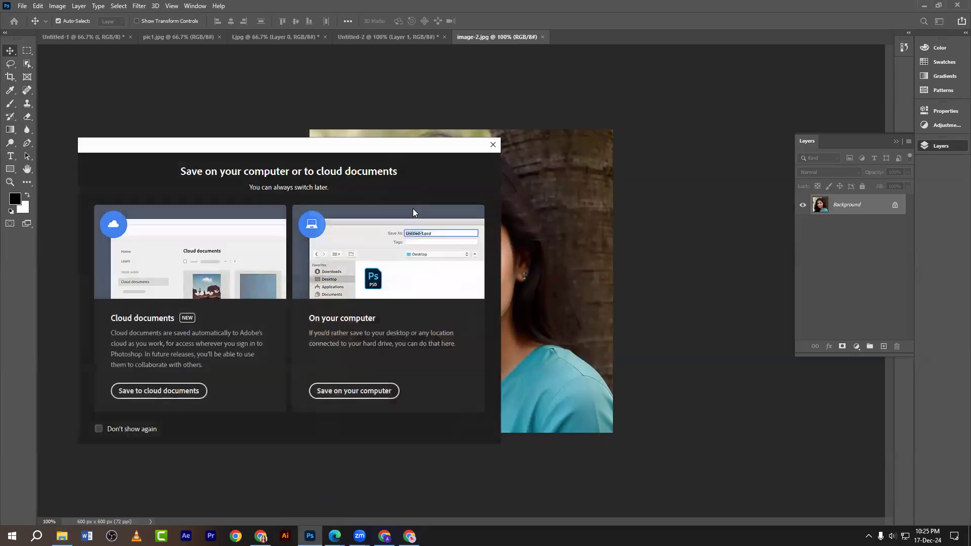
click(339, 391)
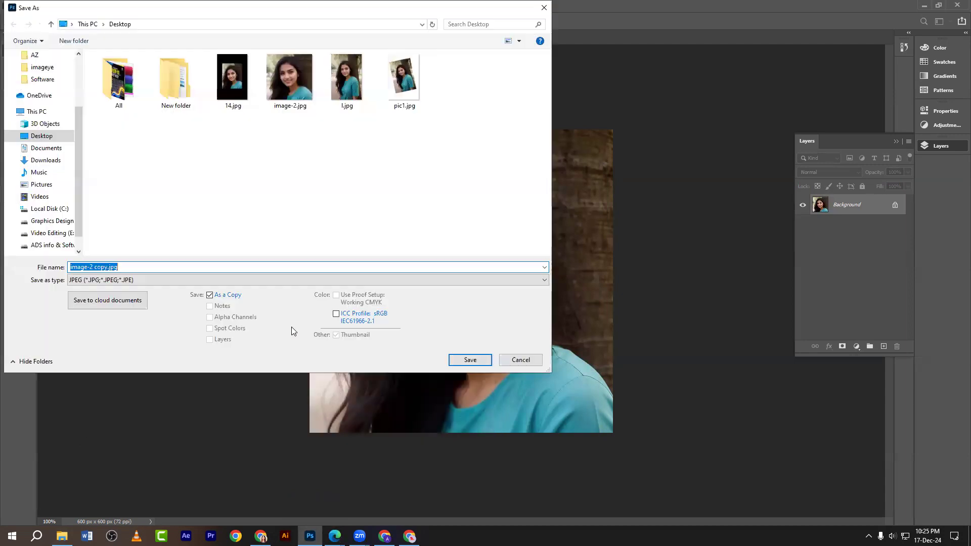
click(105, 283)
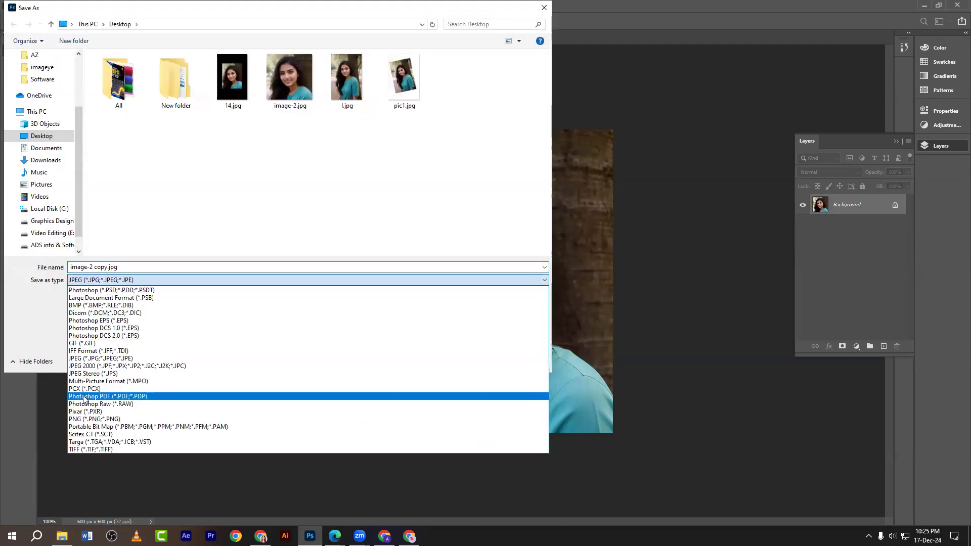
click(88, 360)
click(132, 267)
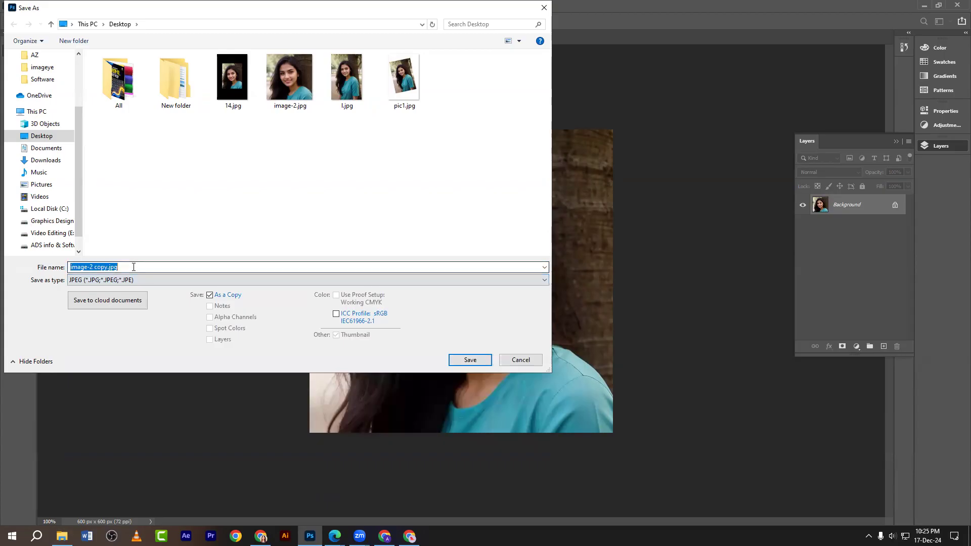
text(450)
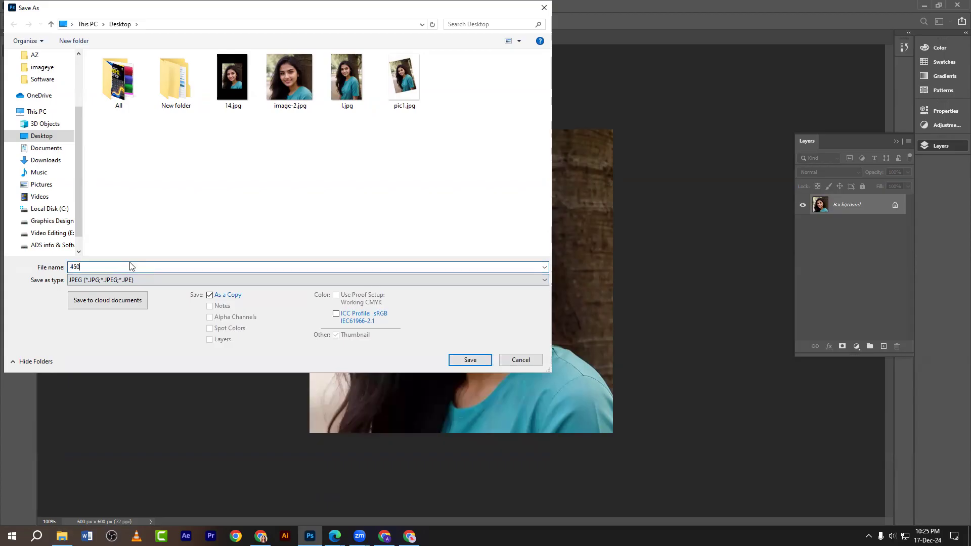
click(471, 360)
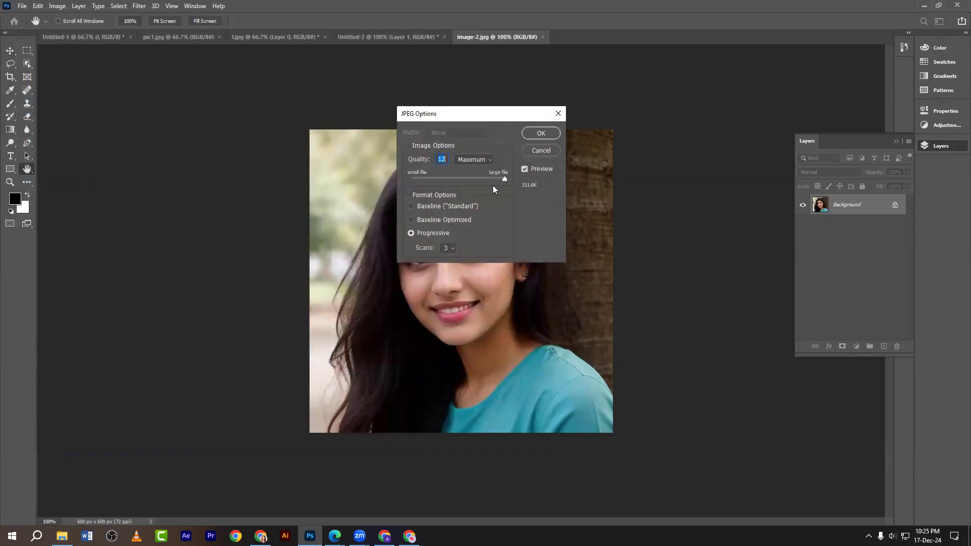
- Mark the preview and file size area of the JPEG options with a red rectangle in a screen capture, and discard the capture
drag(504, 178, 473, 179)
key(Print)
mouse_move(358, 78)
mouse_down()
mouse_move(472, 211)
mouse_move(599, 294)
mouse_up()
drag(508, 145, 550, 198)
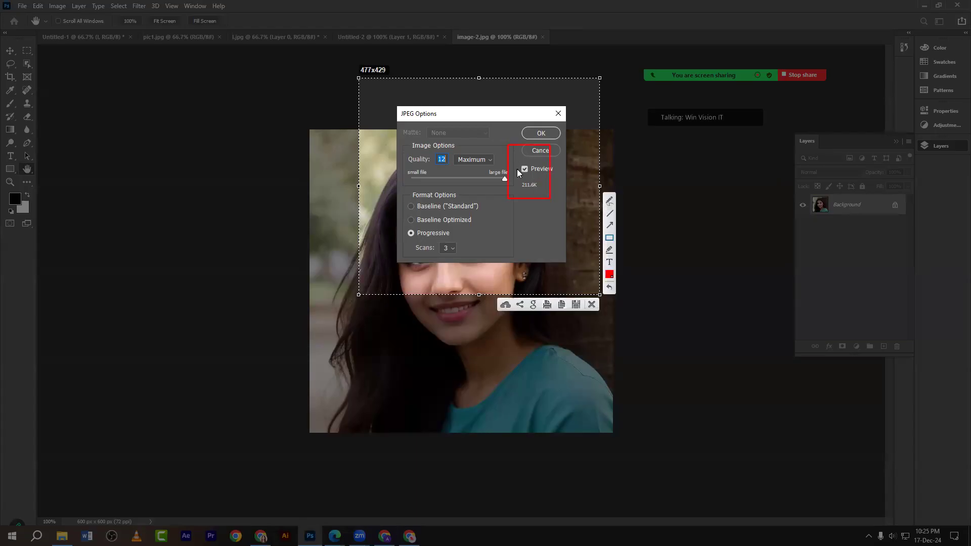
click(590, 303)
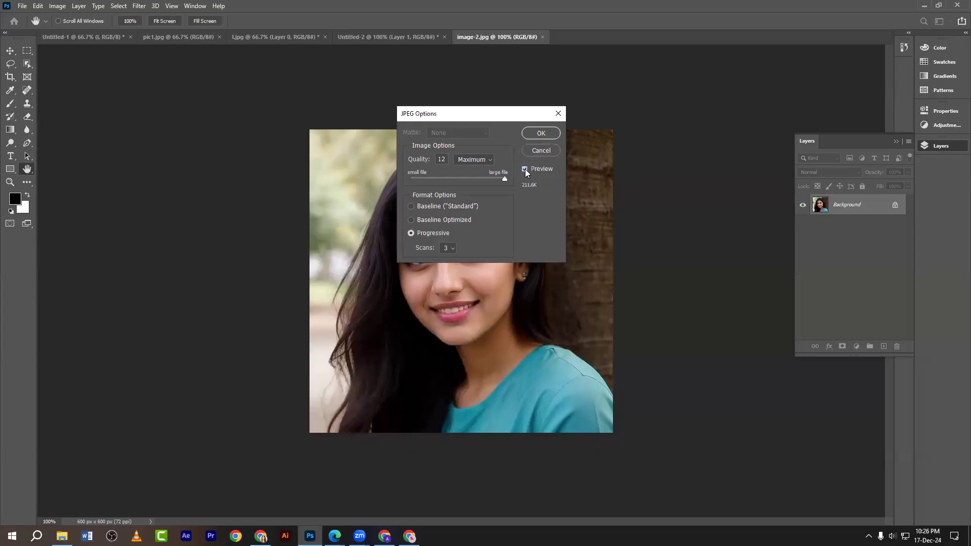
- Accept the JPEG options at quality 12 and open 450.jpg from the Desktop folder as a separate Photoshop document
click(539, 133)
click(62, 536)
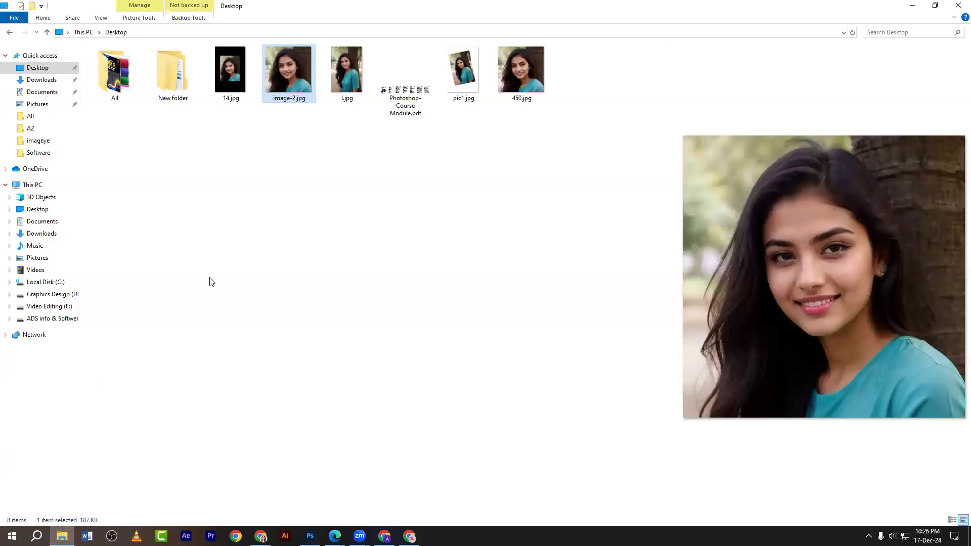
click(527, 162)
drag(520, 90, 587, 29)
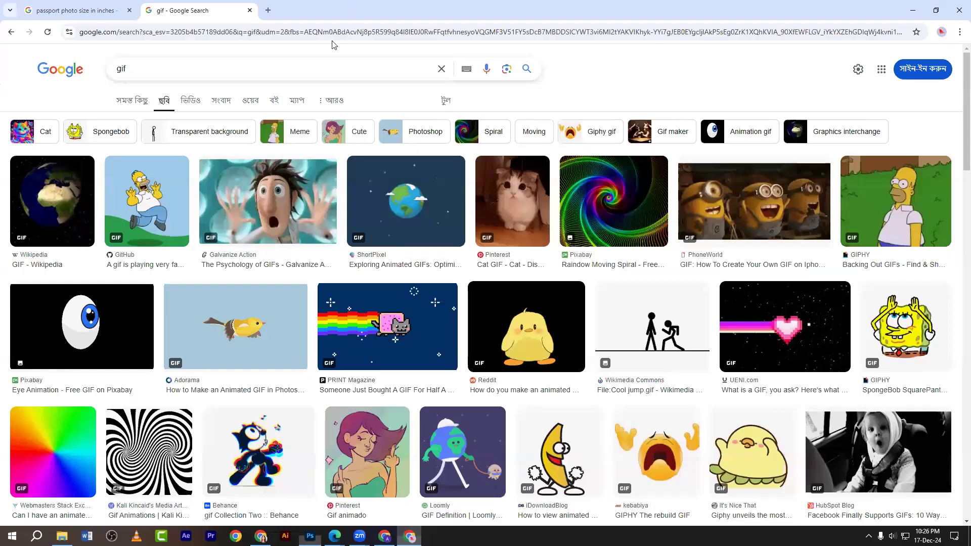
- In Chrome, search Google Images for "png pic", refine it to "png pic man" and preview the Rawpixel man in the teal shirt
key(slash)
text(png pic)
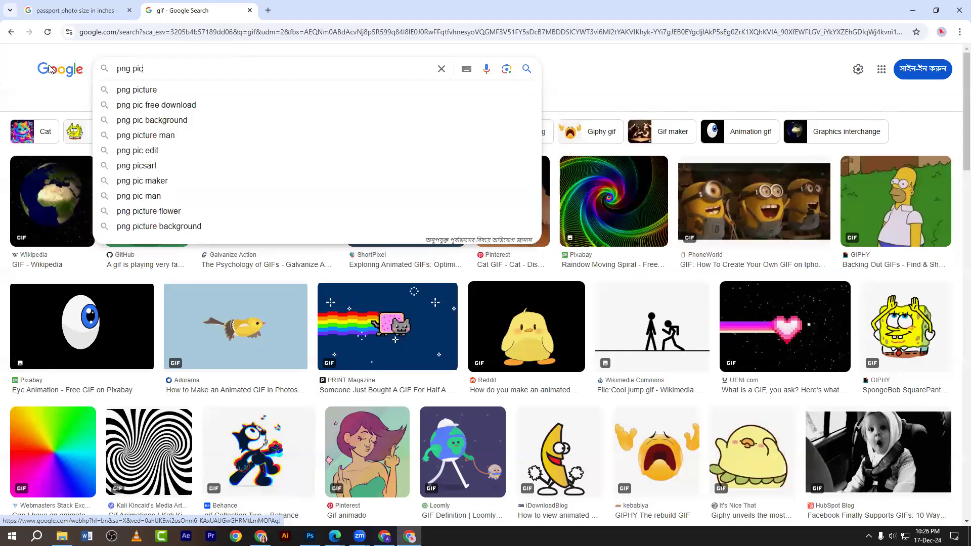
key(Return)
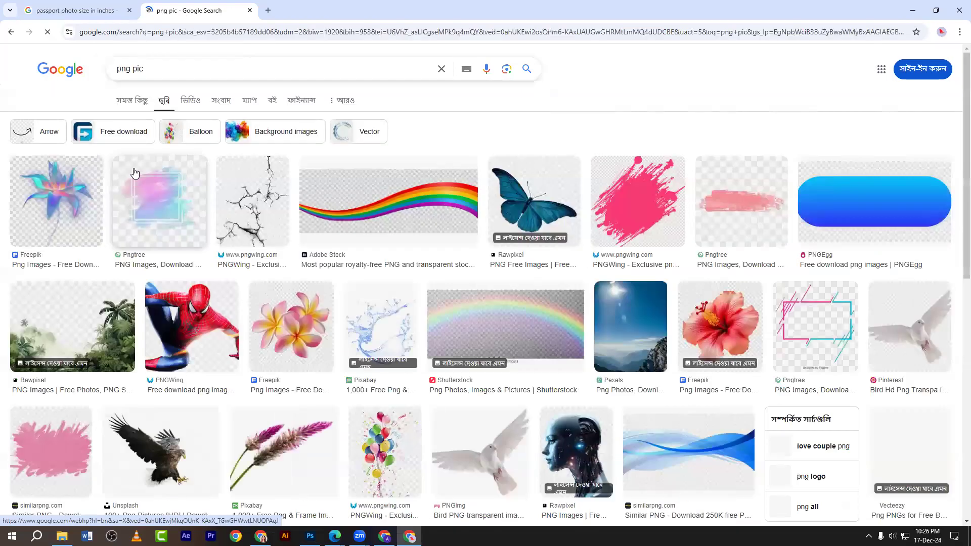
click(162, 64)
text(man)
key(Return)
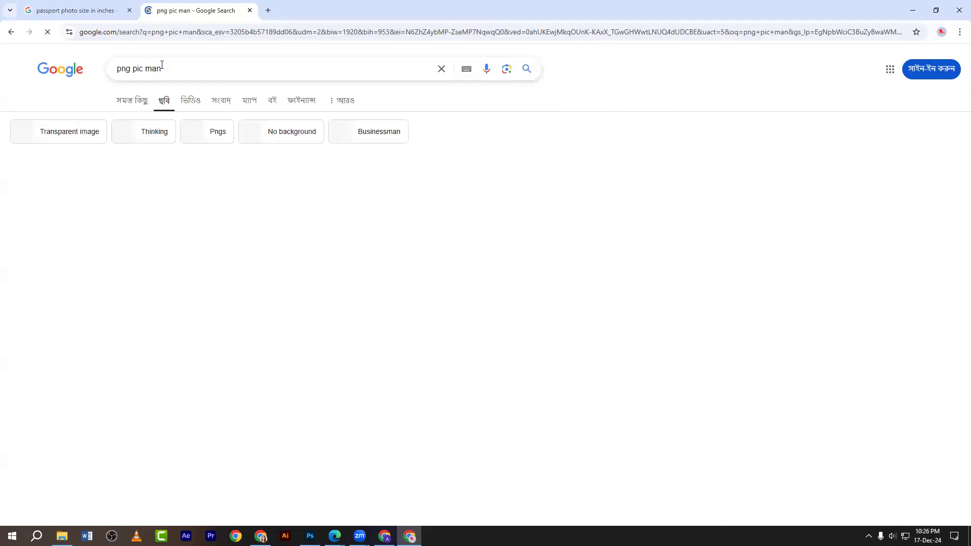
click(228, 213)
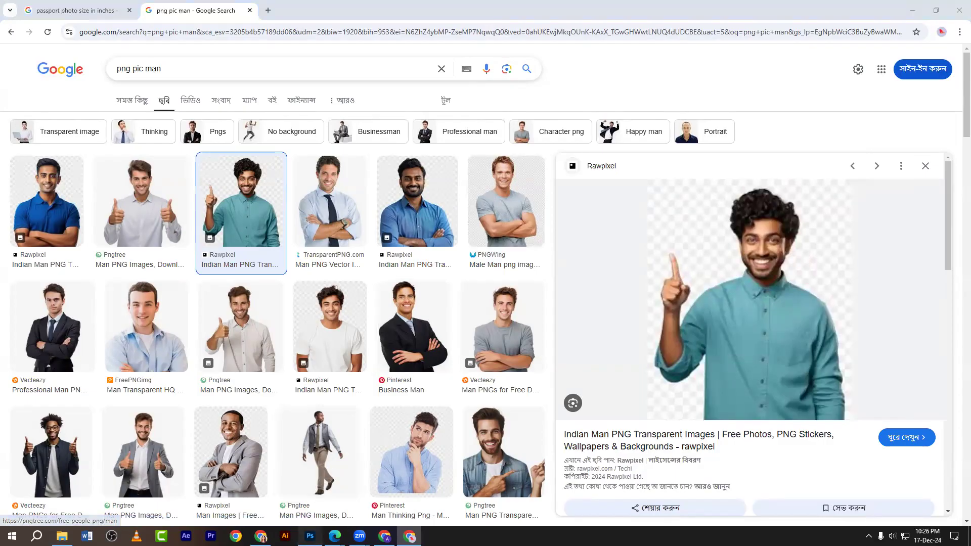
- Return to Photoshop and hide the portrait and Background layers of Untitled-1, toggling the Background to compare white with transparency
click(310, 536)
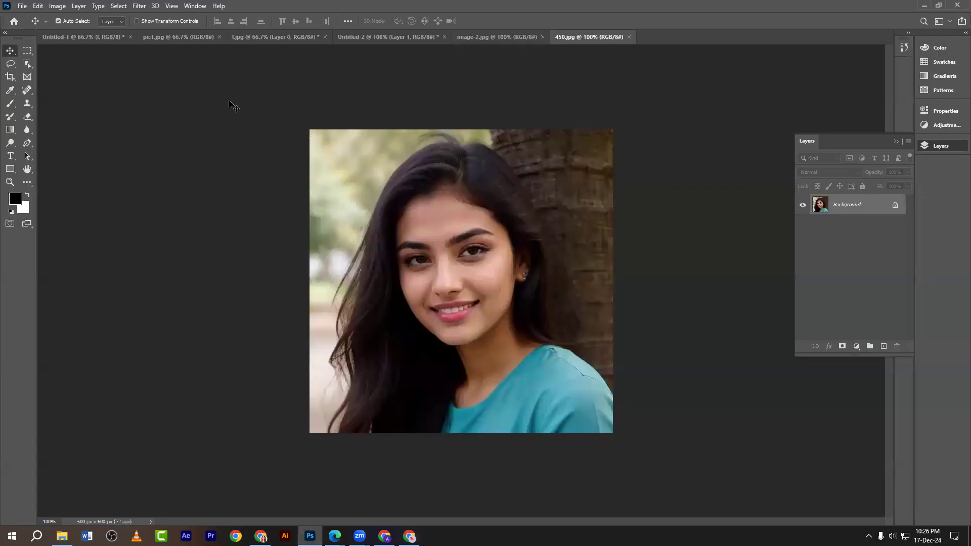
click(98, 37)
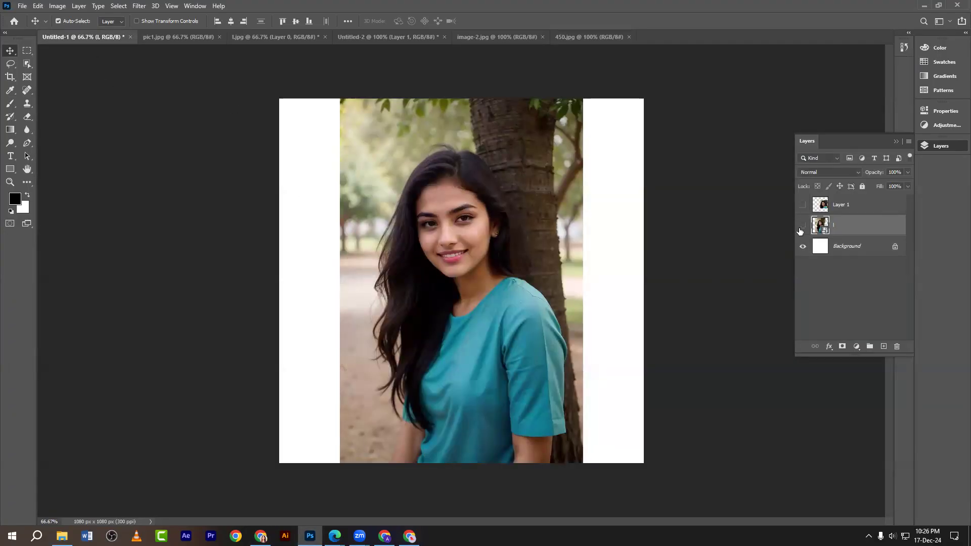
drag(799, 231, 803, 246)
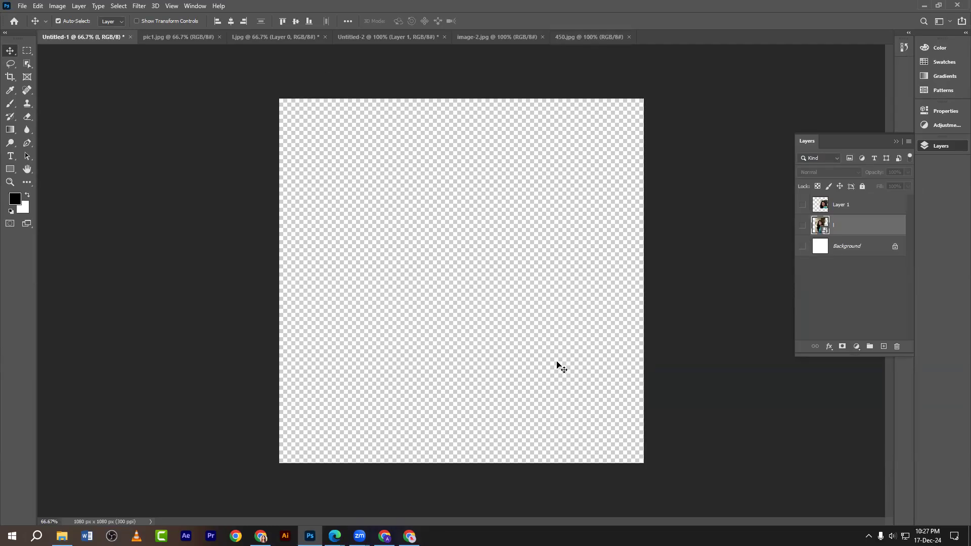
click(803, 246)
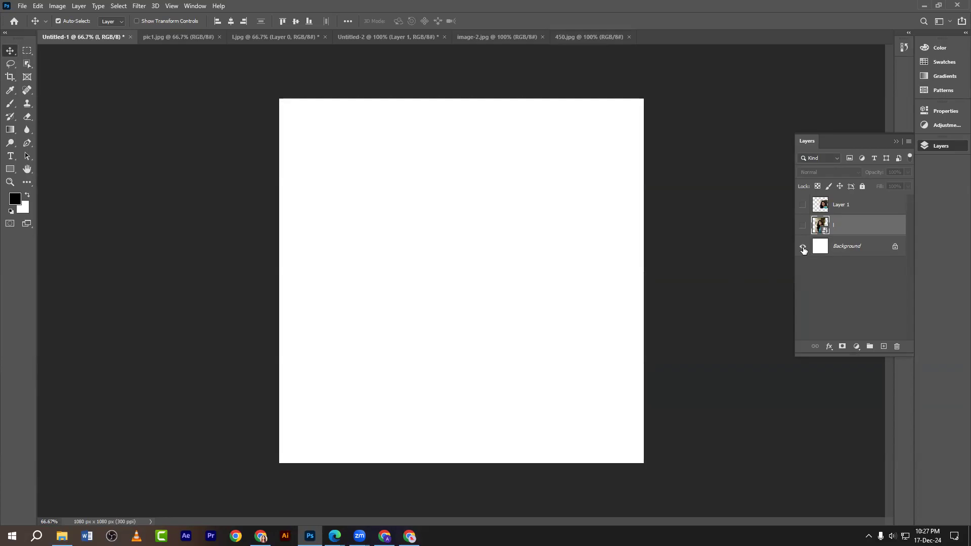
click(803, 247)
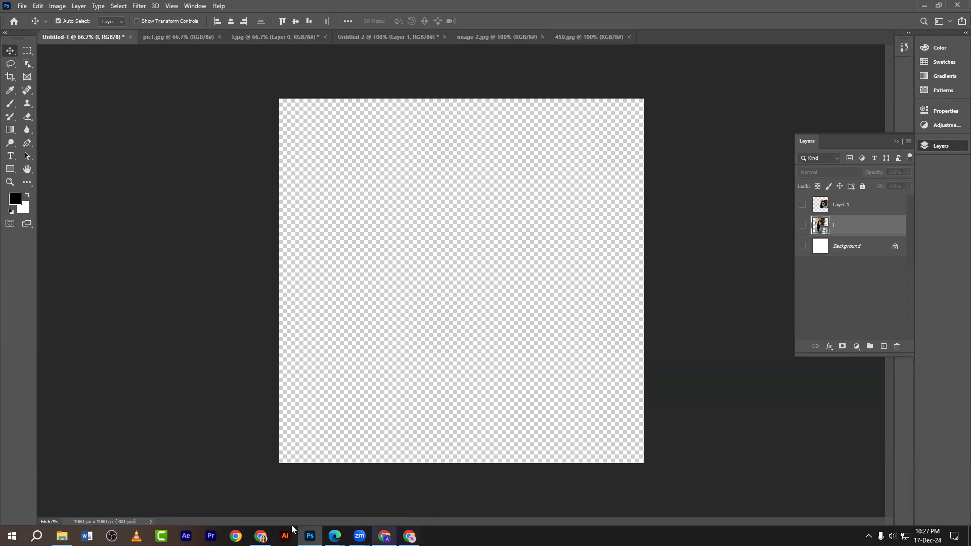
- Switch to Chrome and save the PNGWing image of the man with crossed arms to Downloads as 15
click(410, 536)
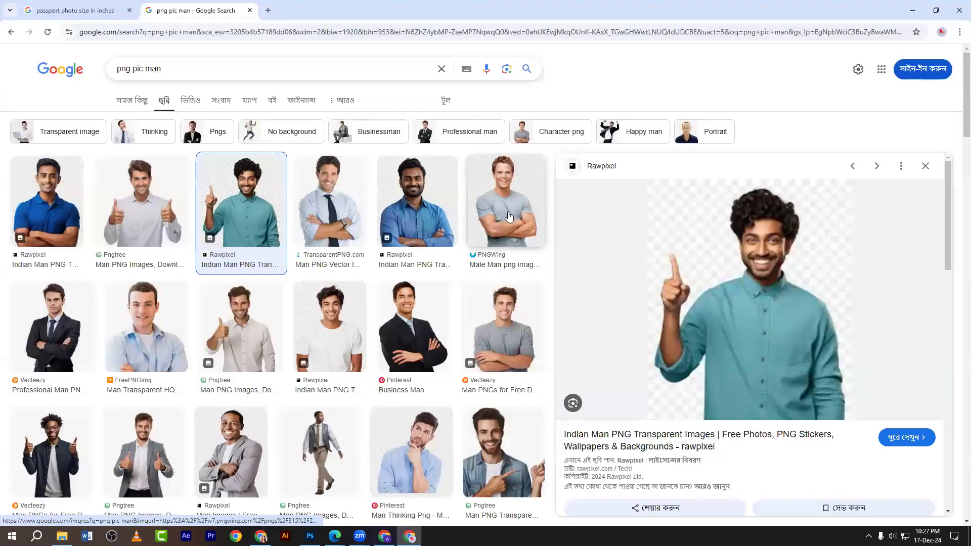
click(509, 215)
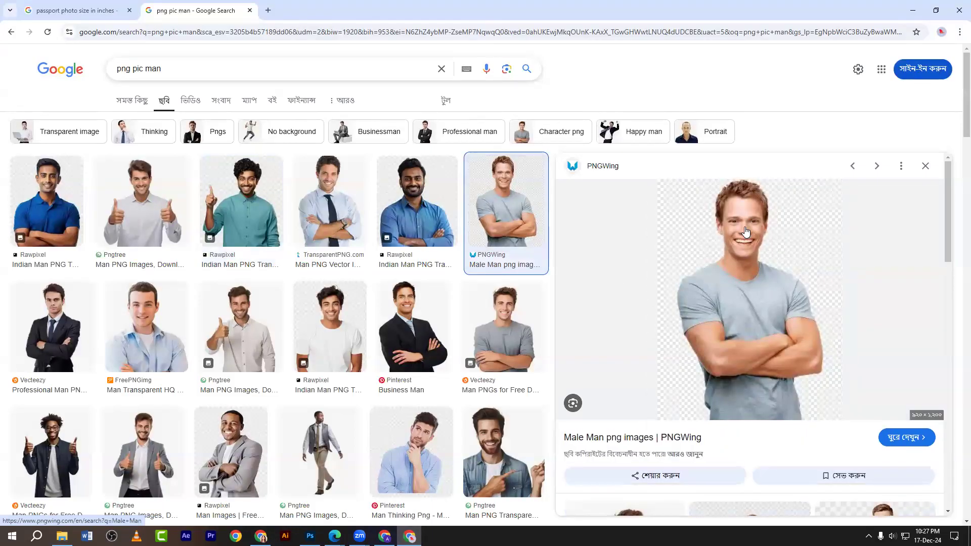
right_click(700, 236)
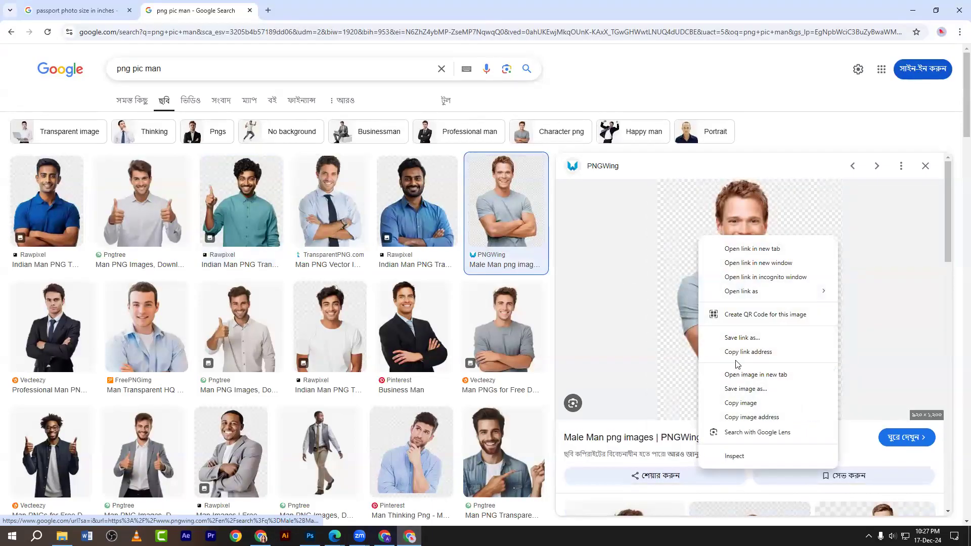
click(745, 389)
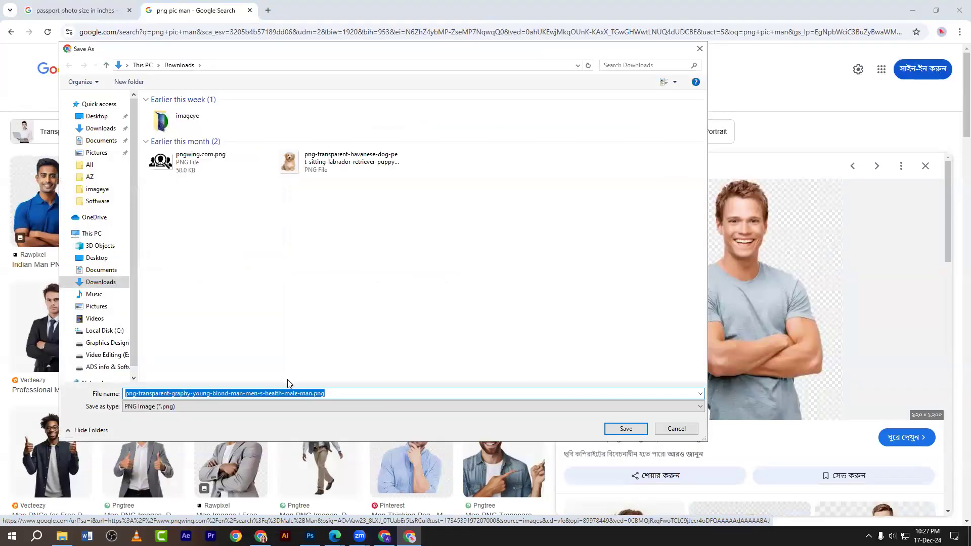
text(15)
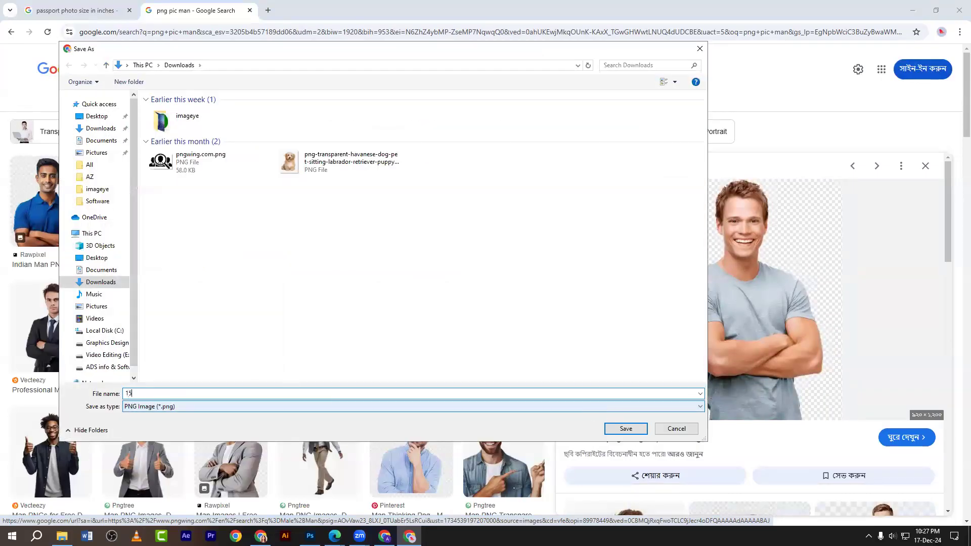
key(Return)
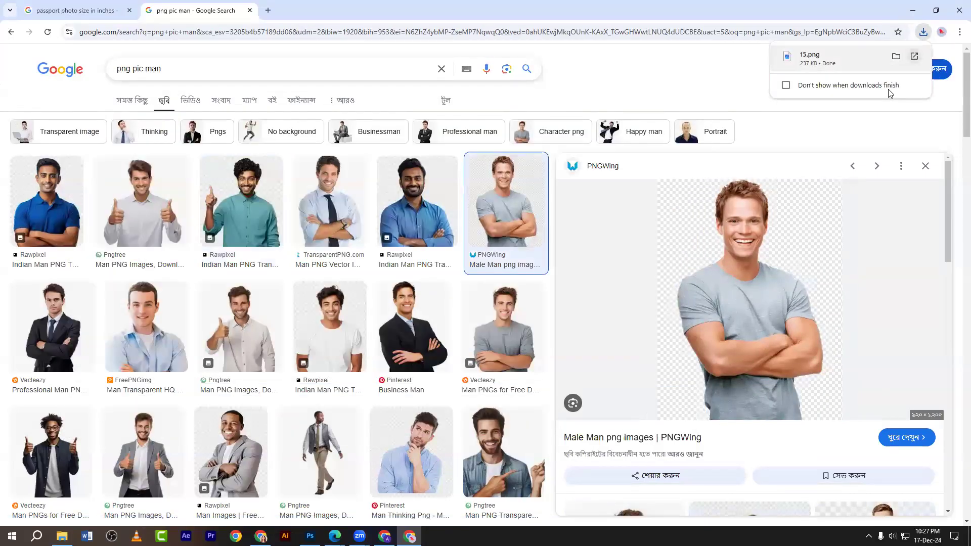
- Open 15.png in Photoshop, try moving the man slightly downward, and close the document
drag(113, 83, 668, 37)
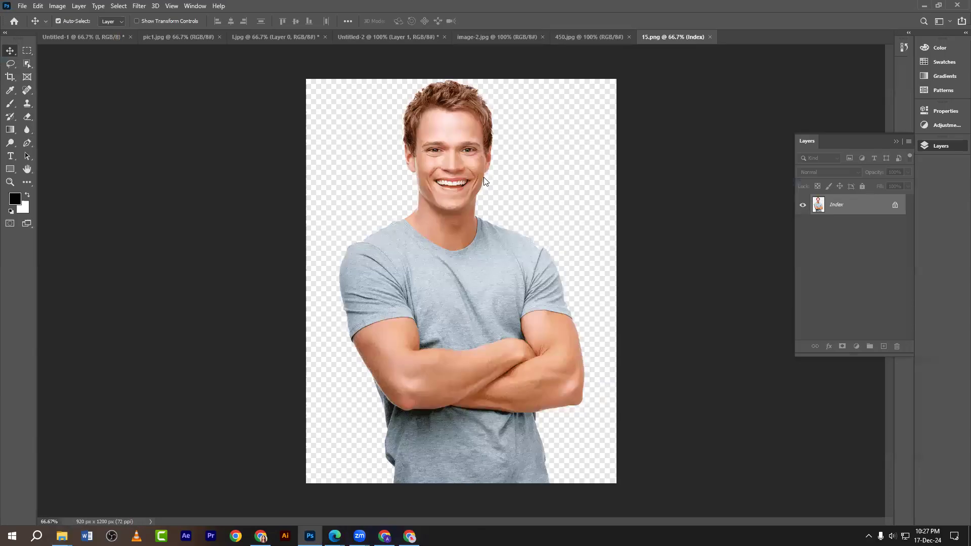
mouse_move(451, 166)
mouse_down()
mouse_move(450, 186)
mouse_move(452, 174)
mouse_up()
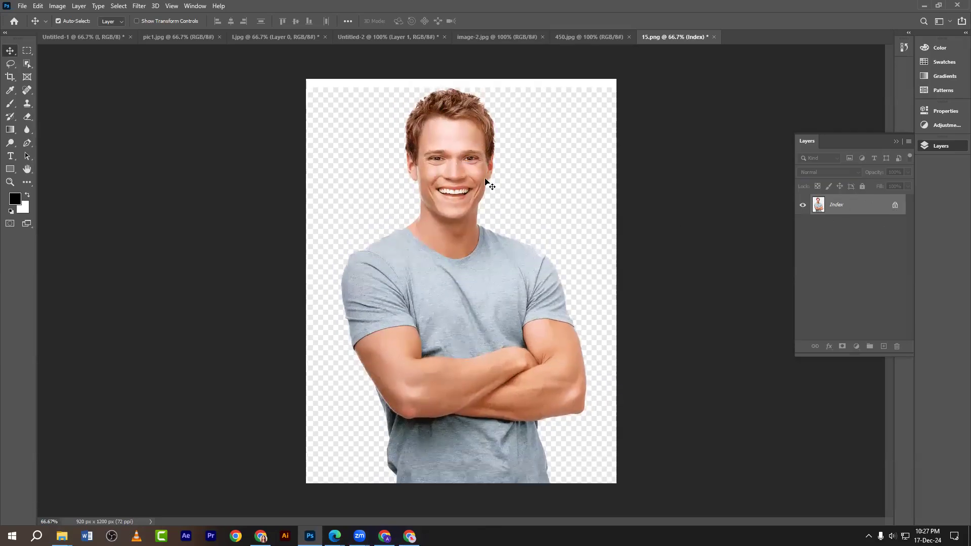
drag(487, 182, 489, 190)
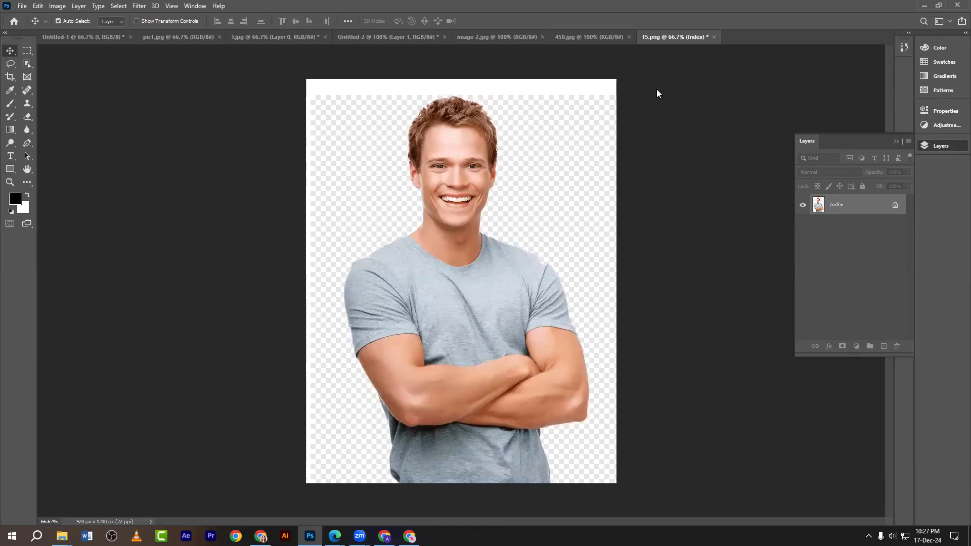
key(ctrl+w)
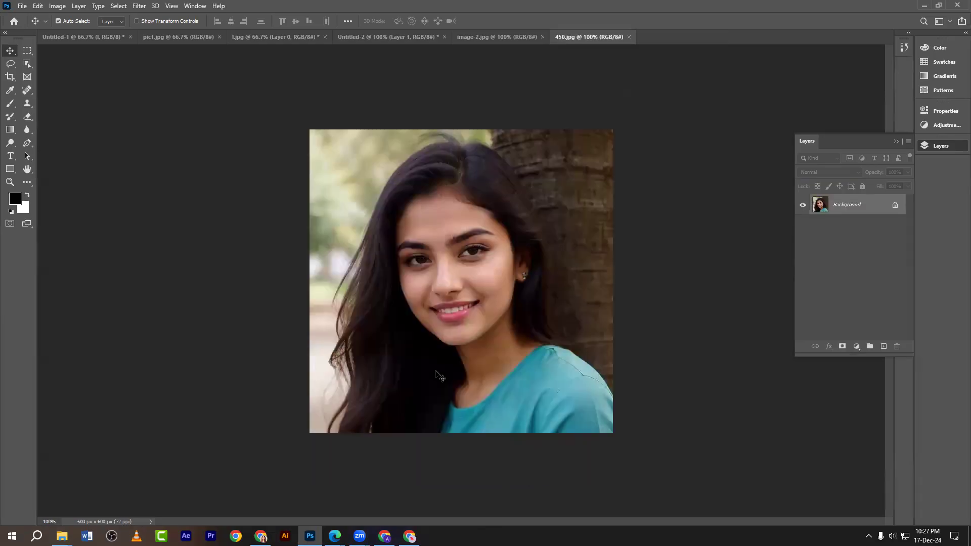
- Return to Chrome and preview the Vecteezy image of the smiling man in a grey shirt with folded arms
click(409, 536)
scroll(688, 278, down, 4)
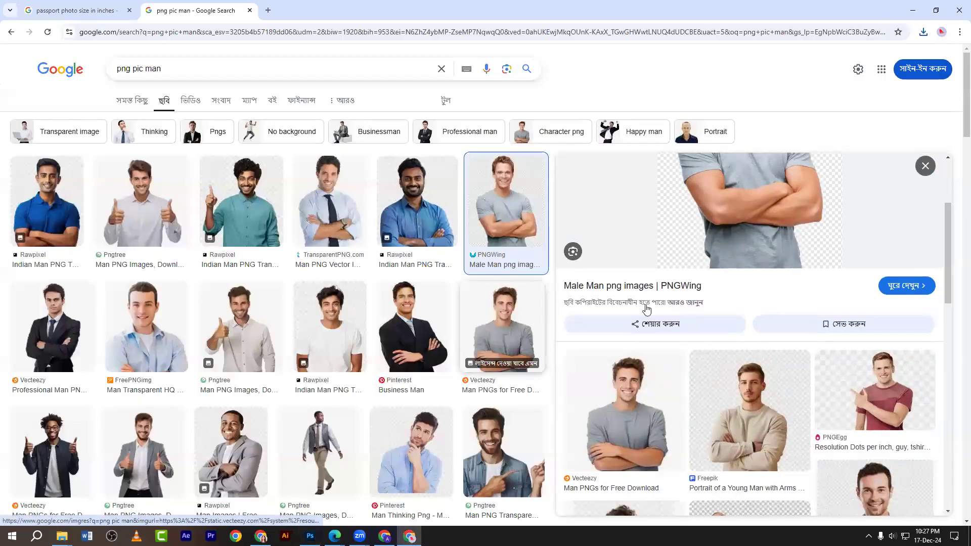
click(481, 320)
right_click(763, 234)
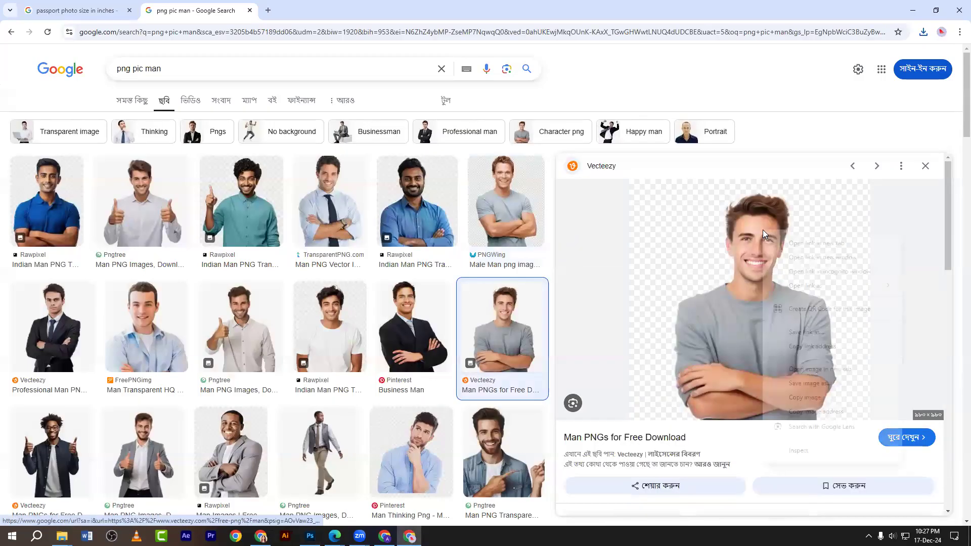
click(799, 383)
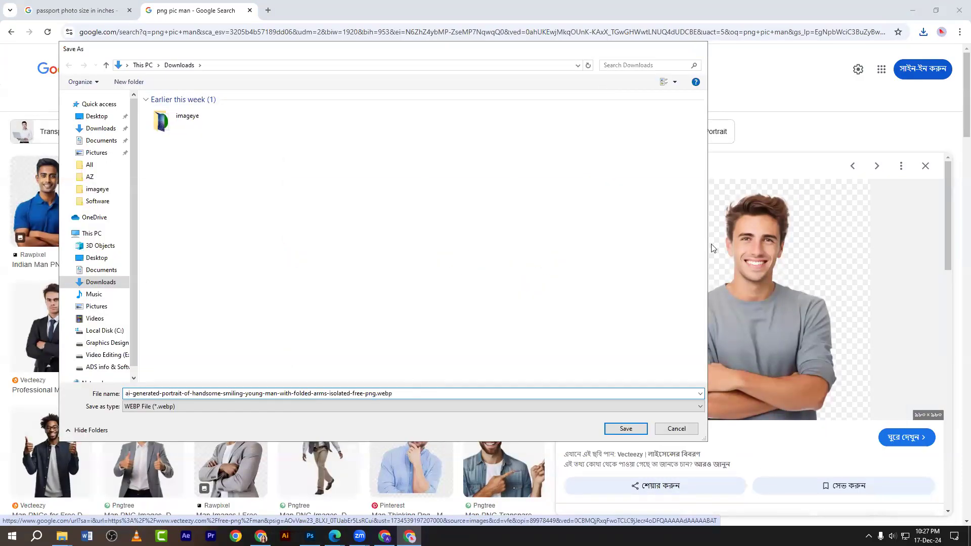
key(Escape)
- Copy the previewed Vecteezy image of the man to the clipboard
right_click(711, 186)
click(738, 383)
right_click(689, 212)
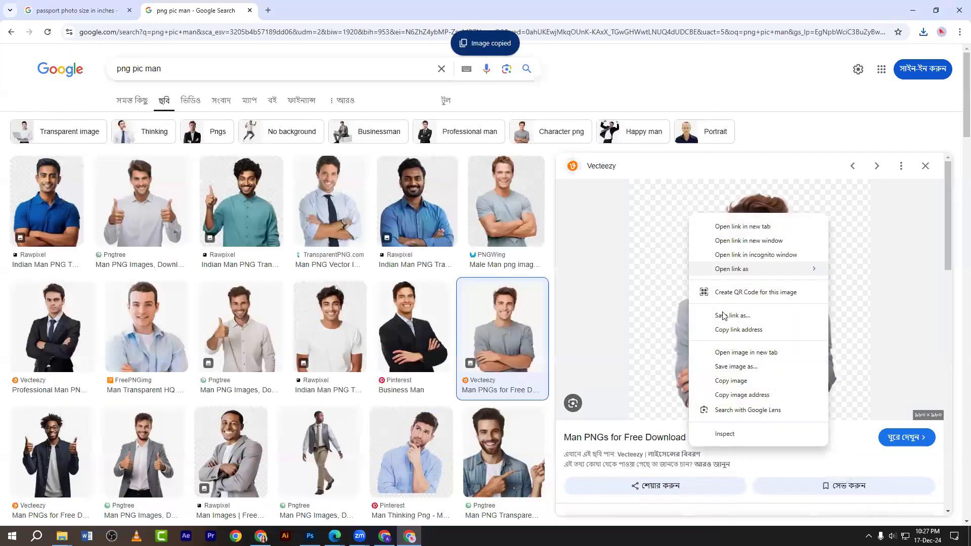
click(729, 383)
- Return to Photoshop, paste the copied man into 450.jpg with the Background layer hidden, and reposition him on the canvas
click(310, 536)
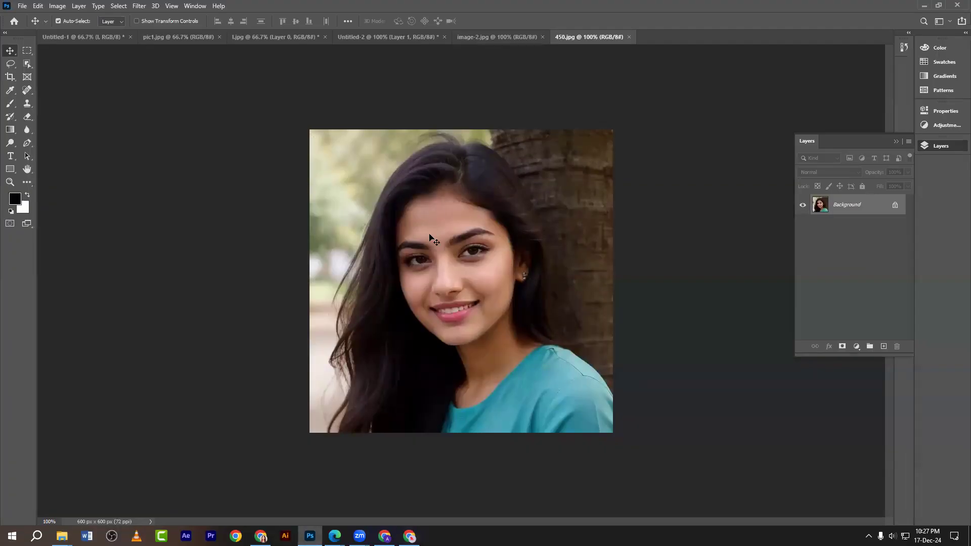
key(ctrl+v)
drag(510, 297, 467, 268)
drag(515, 237, 510, 245)
key(ctrl)
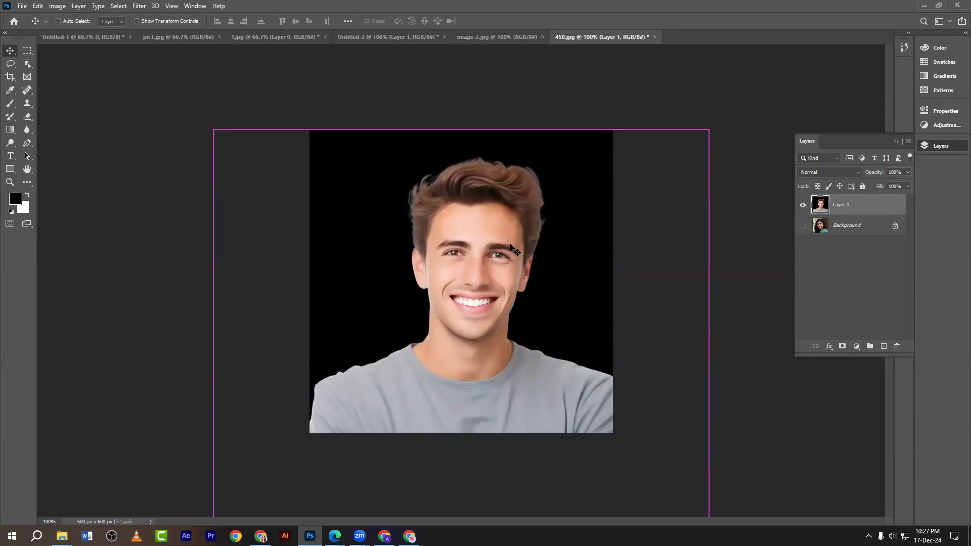
- Scale the pasted man on Layer 1 down to 62.04% so he fits within the canvas
key(ctrl+t)
drag(455, 128, 457, 271)
drag(475, 346, 475, 205)
drag(458, 482, 458, 433)
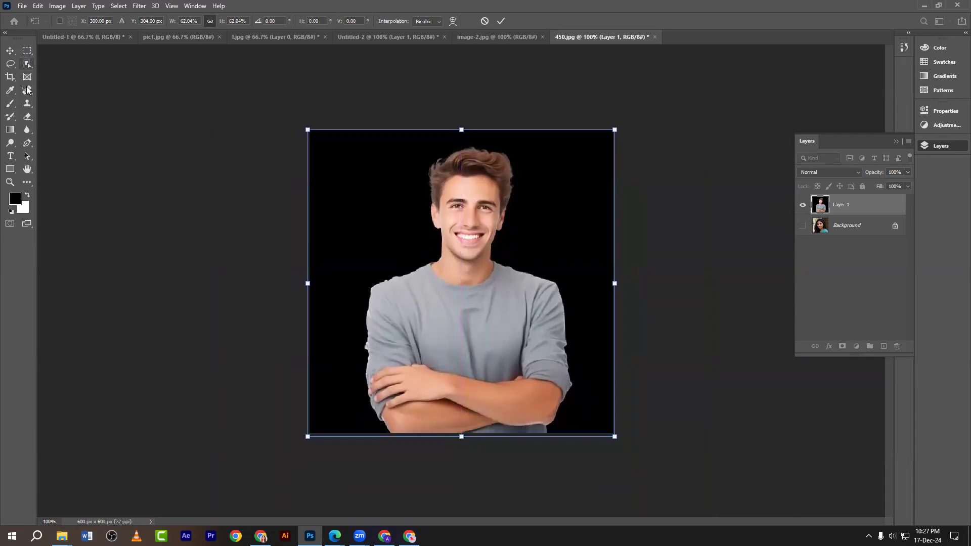
- Remove the black area around the man on Layer 1 with the Magic Eraser tool
click(27, 116)
click(79, 134)
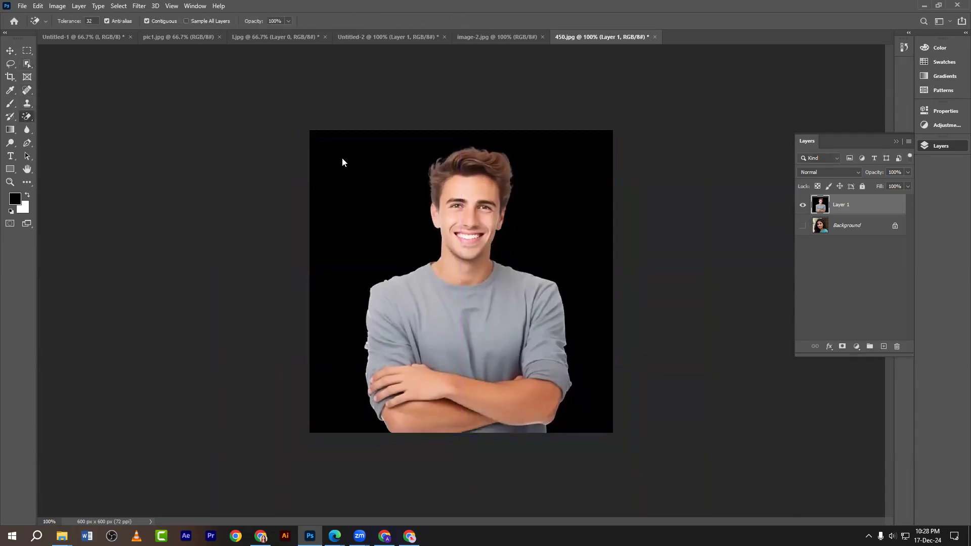
click(343, 162)
click(9, 50)
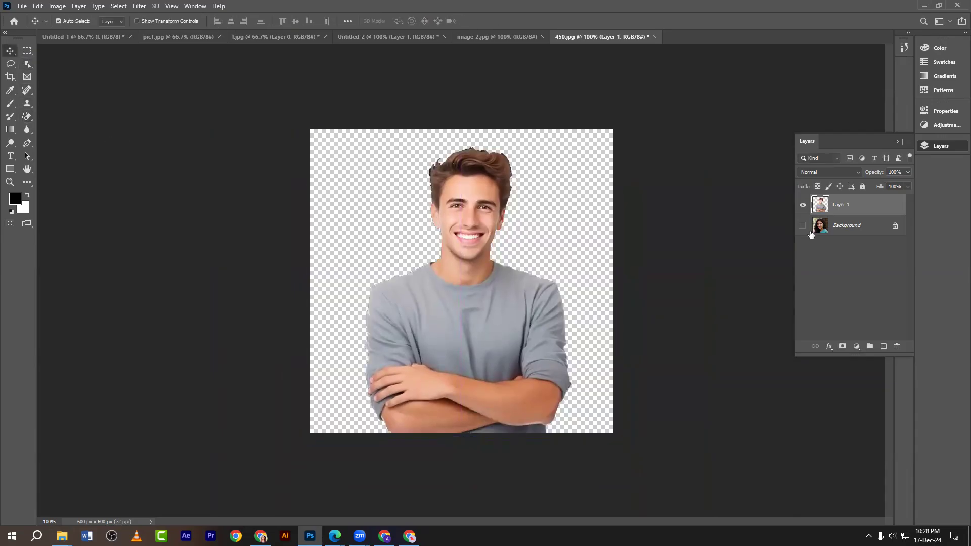
- Unlock and delete the Background layer showing the woman, and add an empty layer beneath the man
click(855, 233)
click(895, 226)
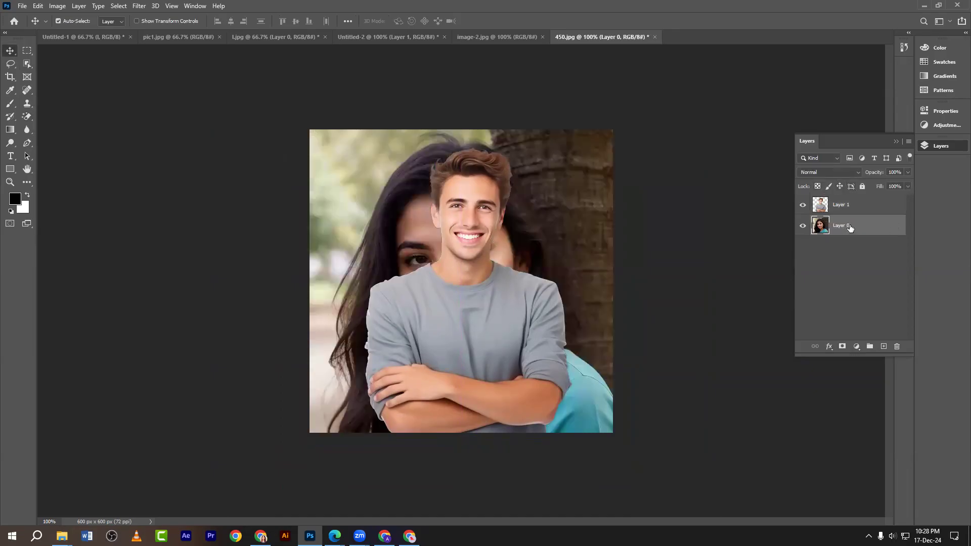
key(Delete)
click(883, 346)
drag(844, 205, 849, 253)
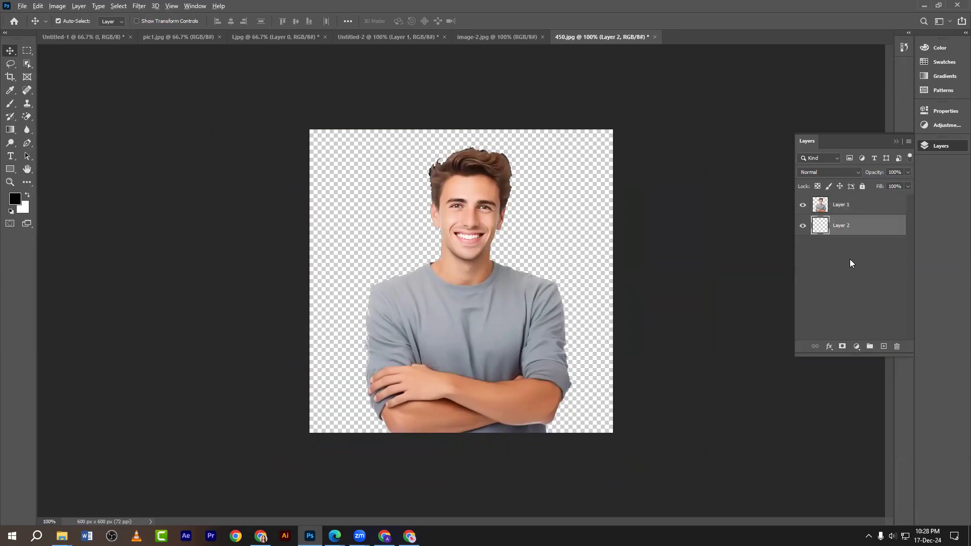
- Fill the empty layer beneath the man with black and refill it with a bright red foreground color
key(alt+BackSpace)
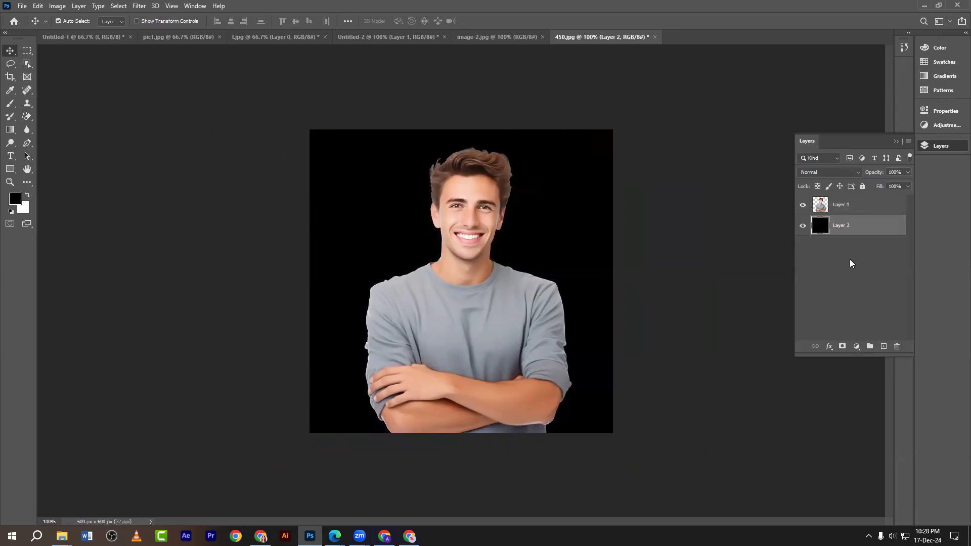
click(13, 199)
click(473, 124)
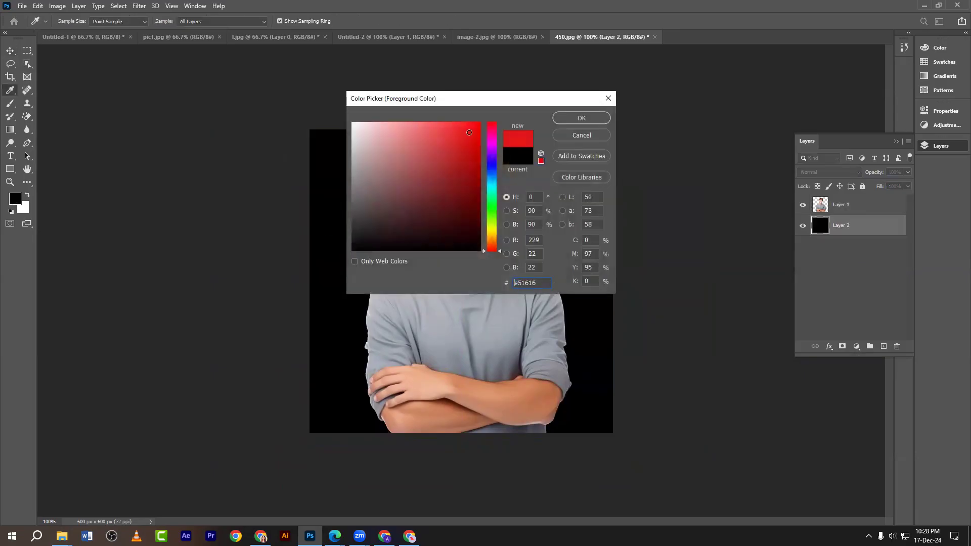
click(561, 119)
key(alt+BackSpace)
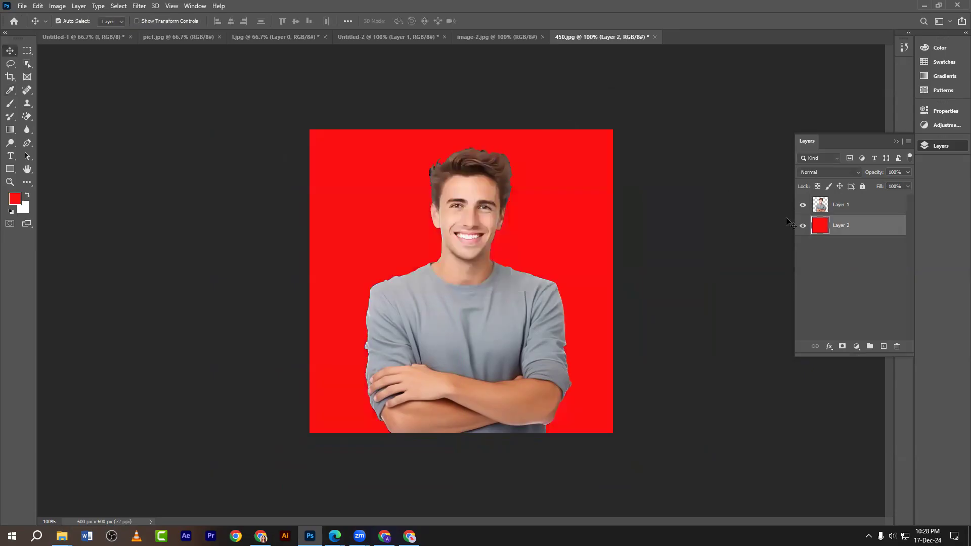
- Hide the red layer and save the image to the Desktop as a JPEG named nnn
click(802, 226)
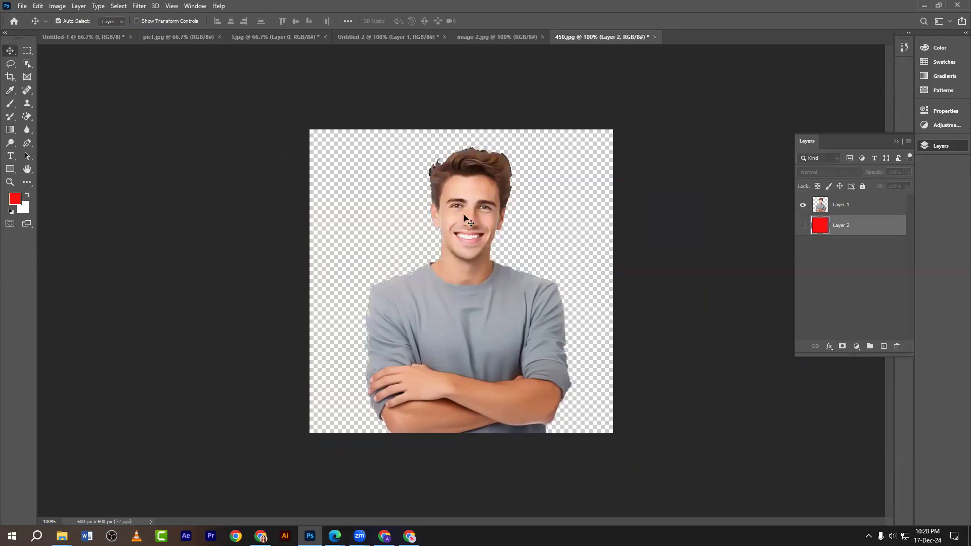
click(851, 208)
key(ctrl+shift+s)
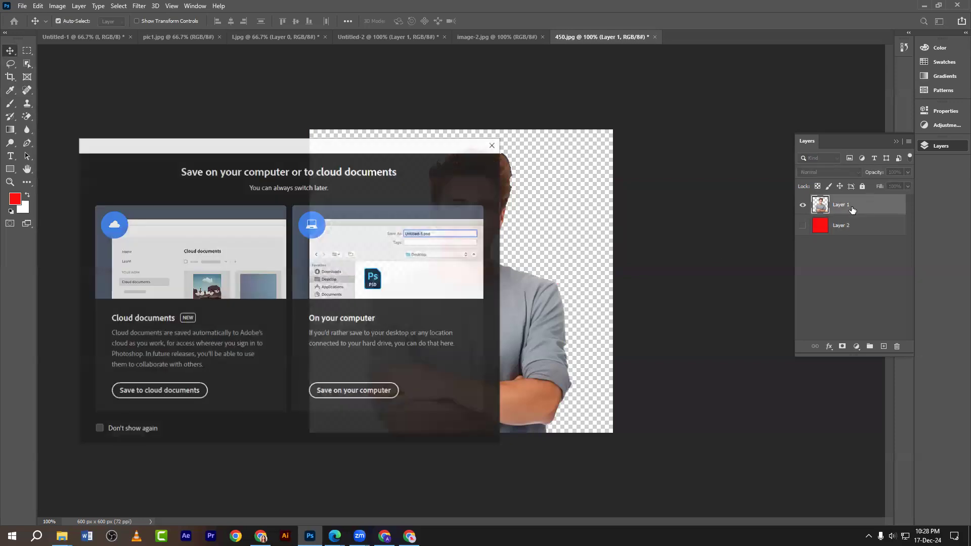
click(365, 390)
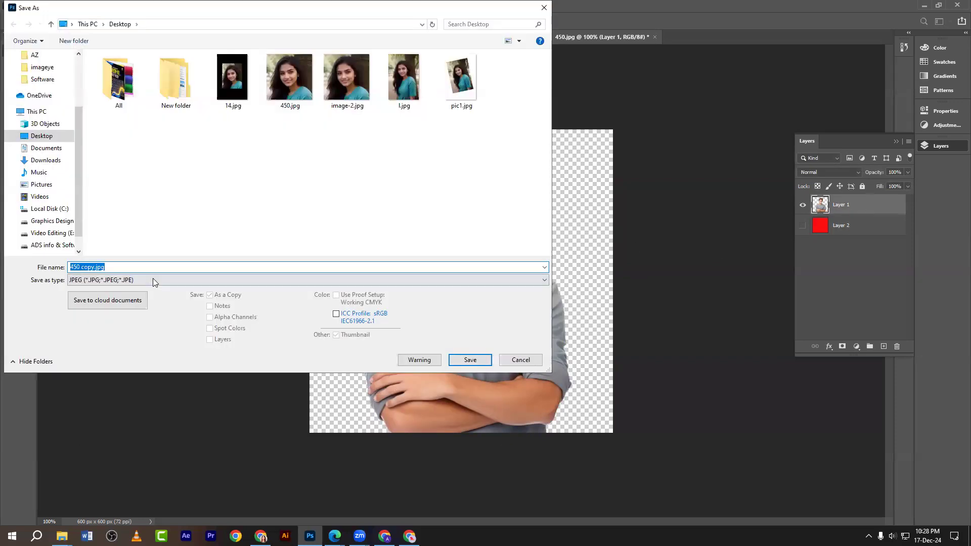
text(nnn)
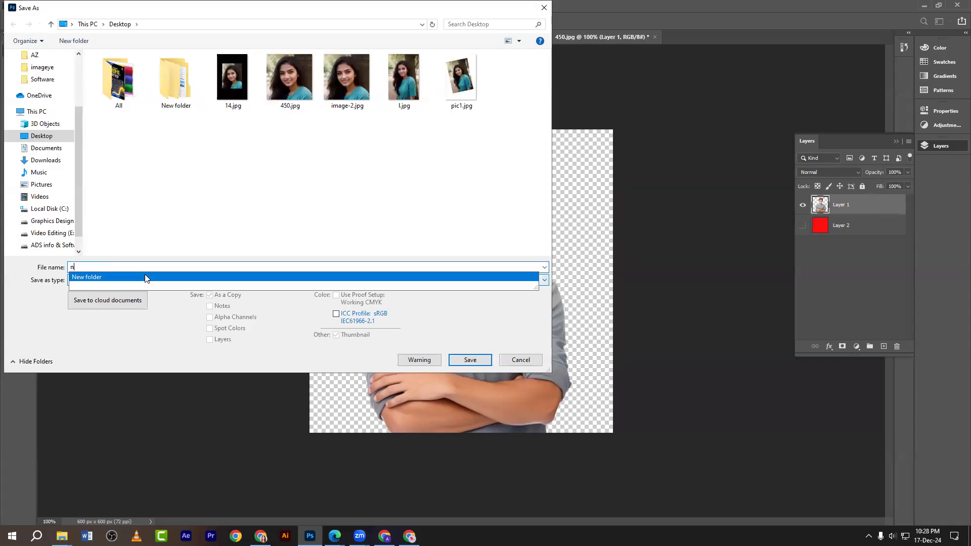
click(475, 358)
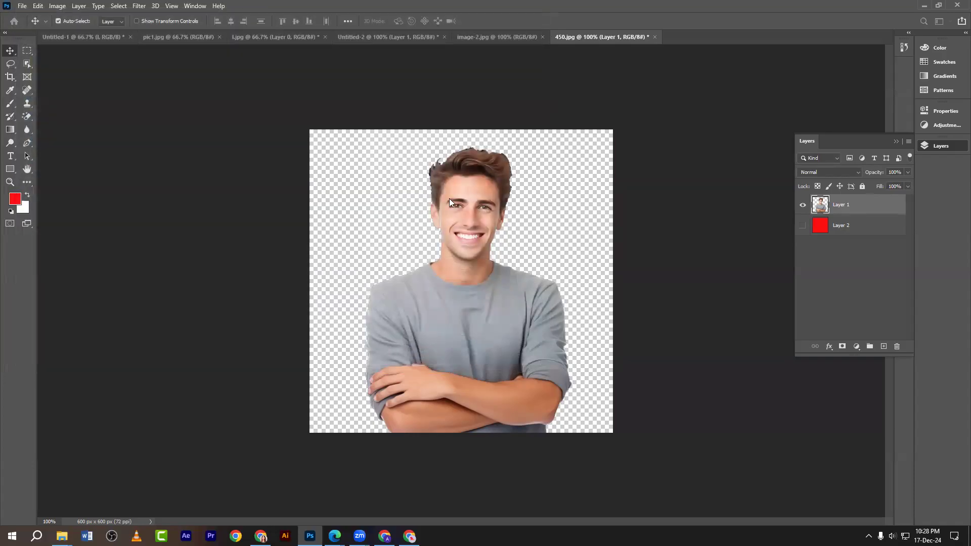
click(543, 132)
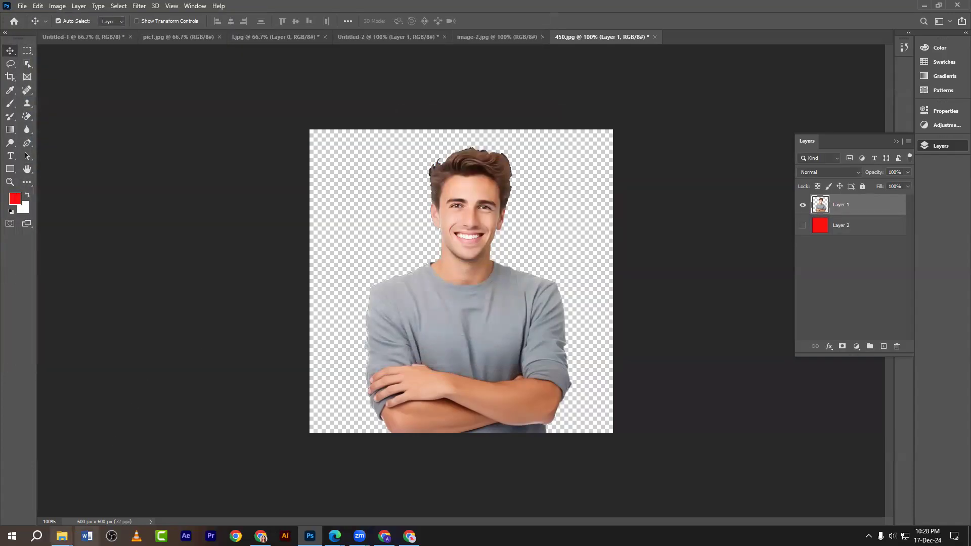
- Switch to the Desktop folder in File Explorer and open nnn.jpg full-window in the Photos viewer
mouse_move(62, 535)
click(59, 485)
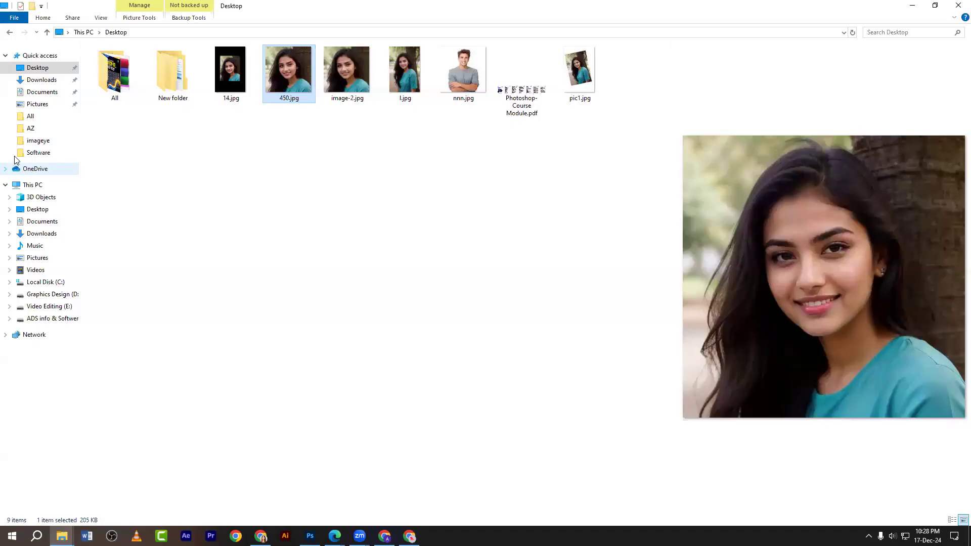
click(40, 56)
click(45, 74)
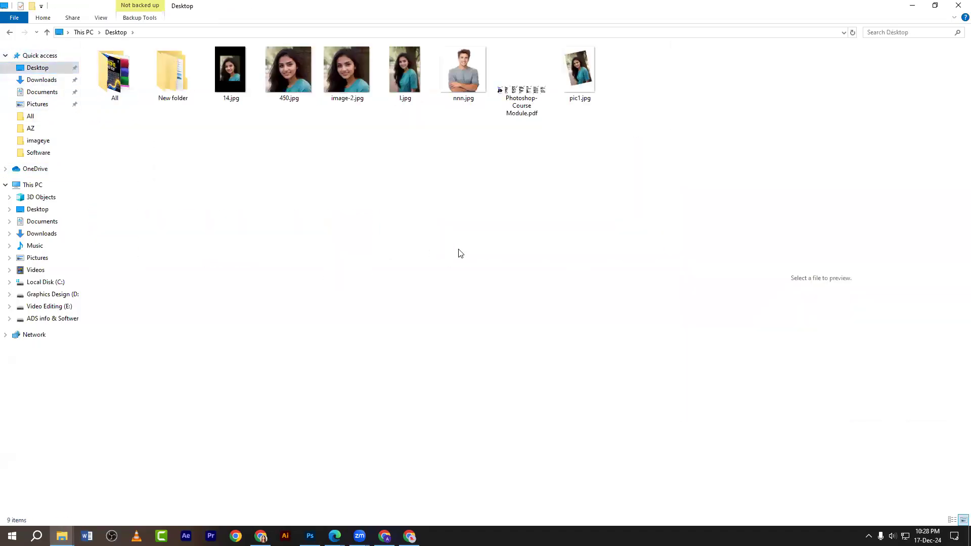
double_click(461, 77)
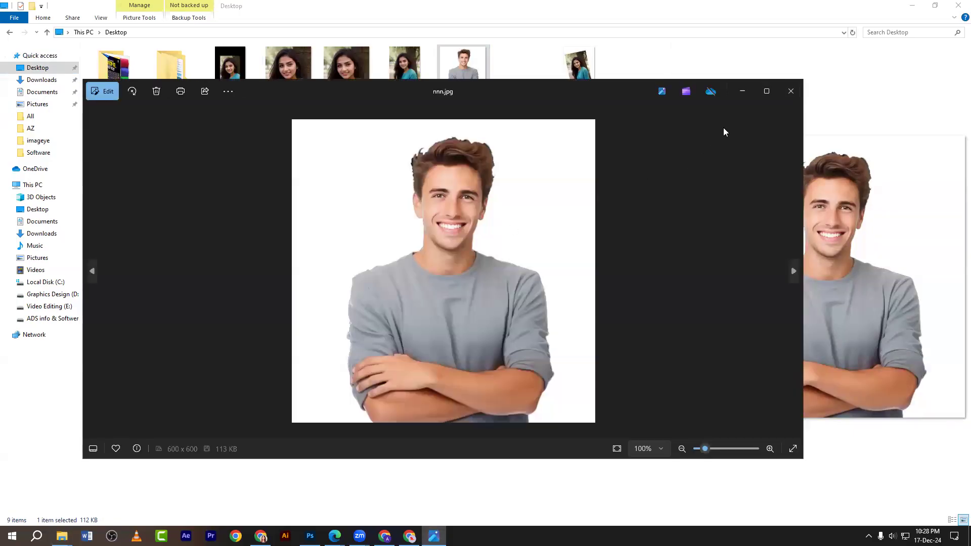
double_click(460, 246)
- Compare nnn.jpg with the Photoshop document and examine the background and edges around the man up close
key(alt+Tab)
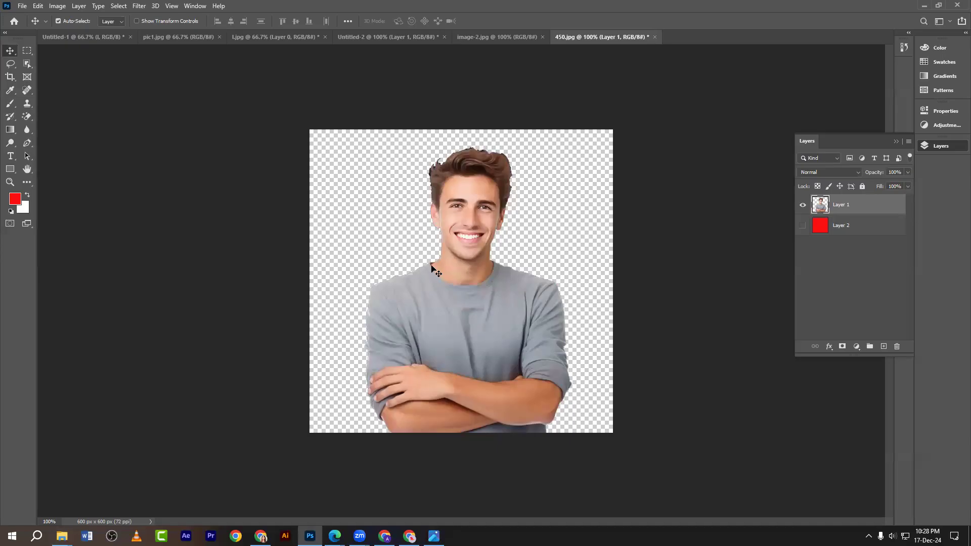
key(alt+Tab)
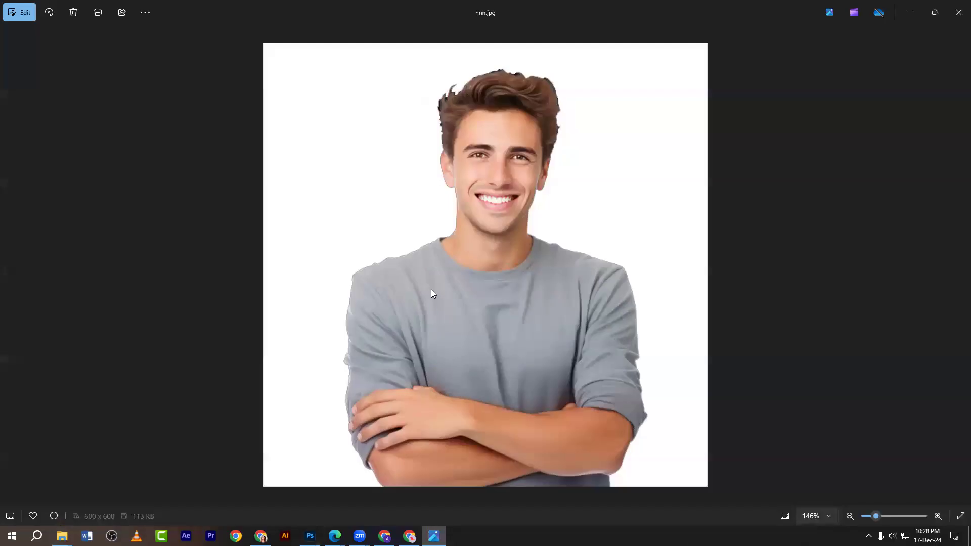
scroll(430, 289, up, 2)
scroll(431, 291, down, 2)
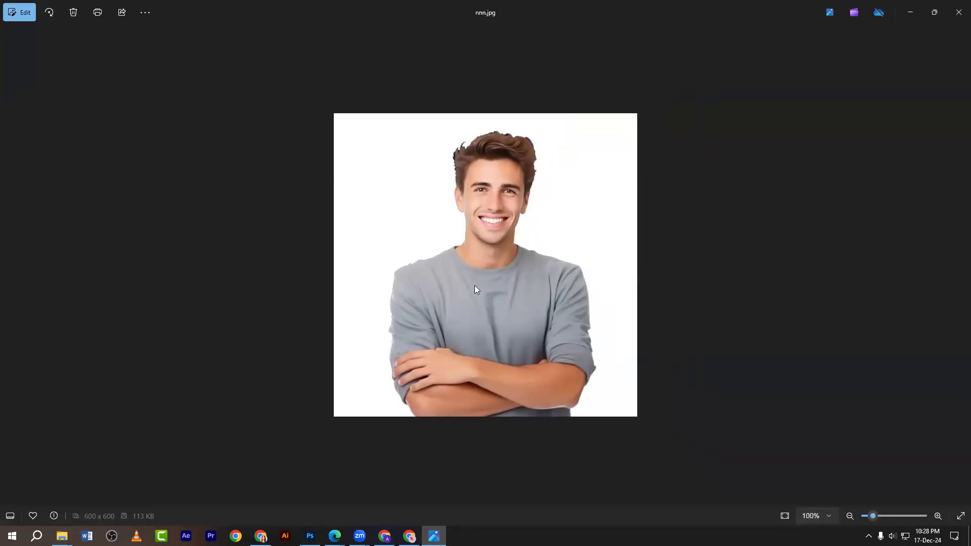
scroll(473, 285, up, 2)
scroll(472, 283, down, 2)
scroll(472, 281, up, 3)
scroll(473, 284, down, 3)
scroll(472, 284, up, 1)
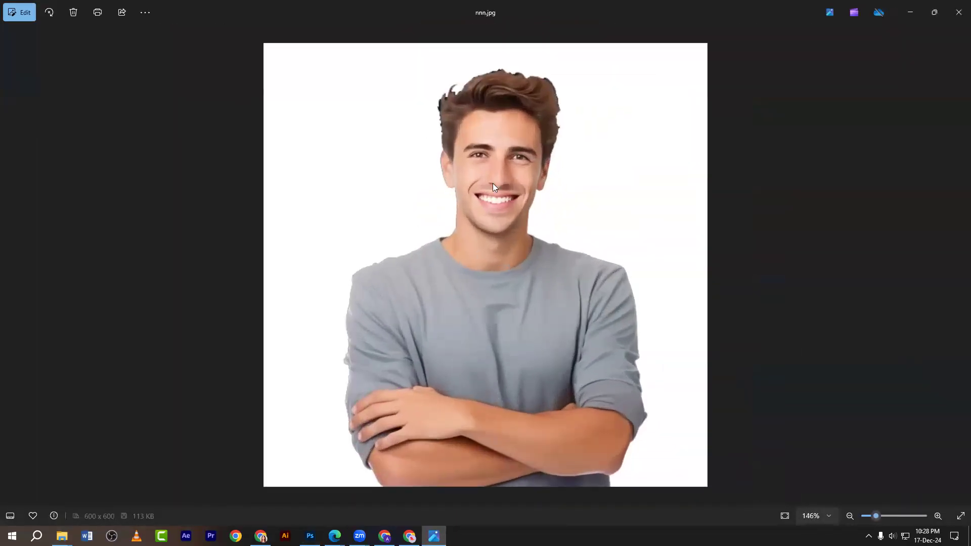
scroll(492, 187, up, 2)
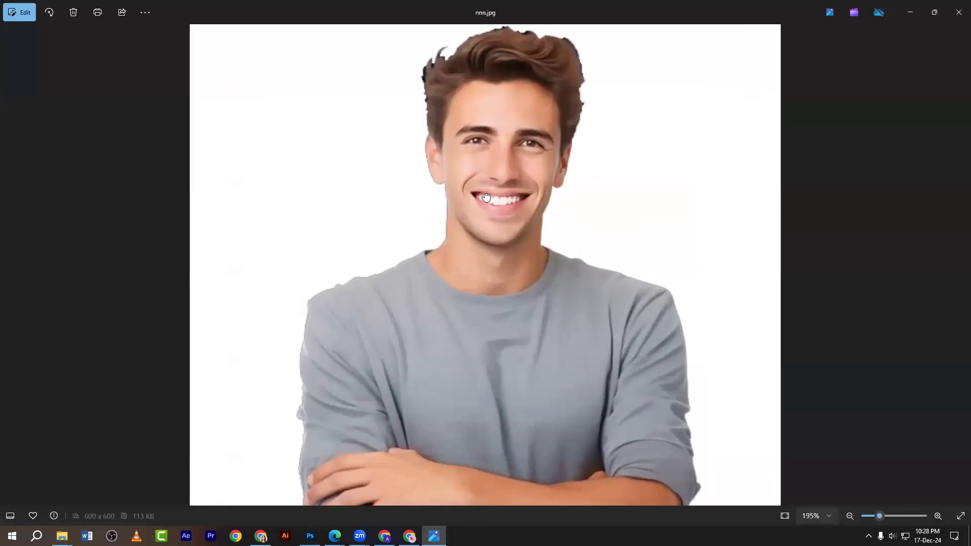
drag(484, 193, 483, 227)
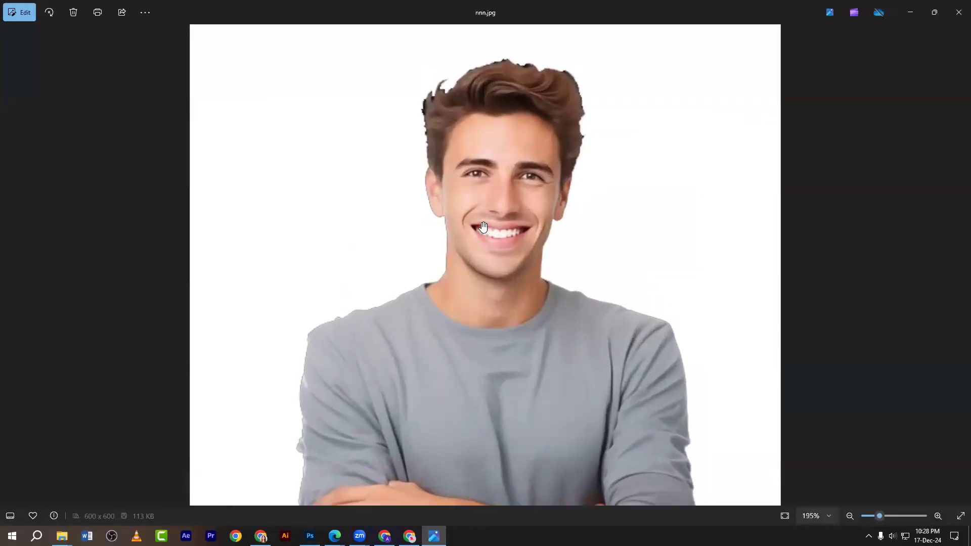
scroll(484, 226, down, 3)
- Return to Photoshop and save the image to the Desktop as a PNG named mmm with the Large file size option
click(310, 536)
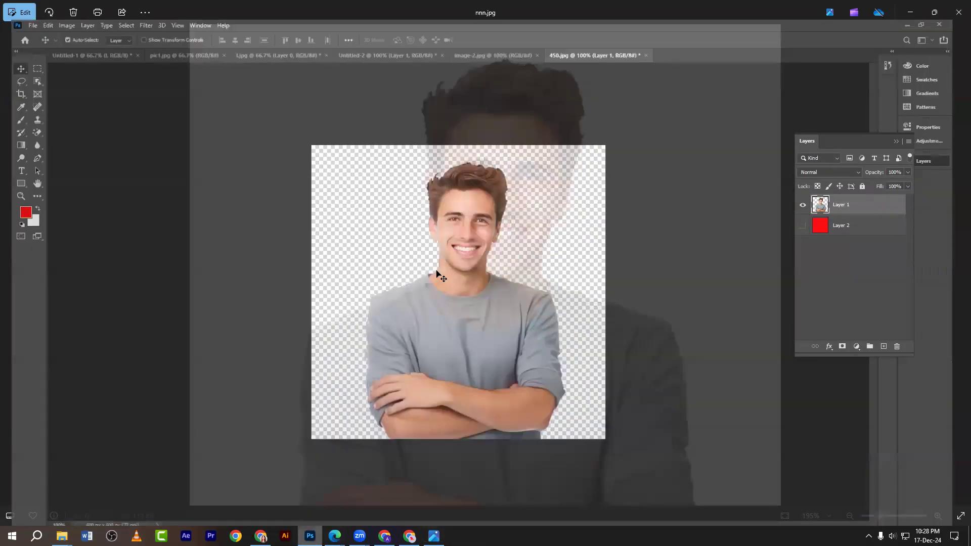
key(ctrl+s)
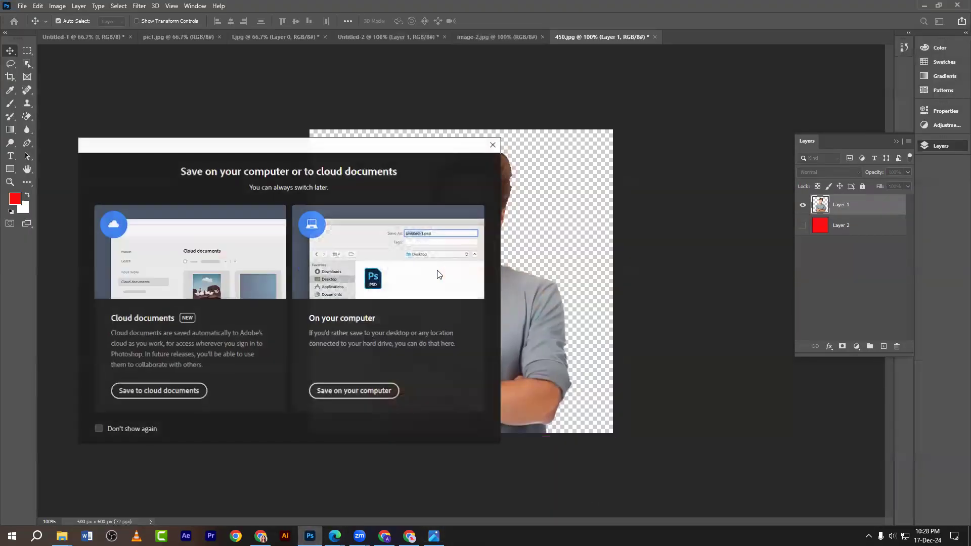
click(332, 390)
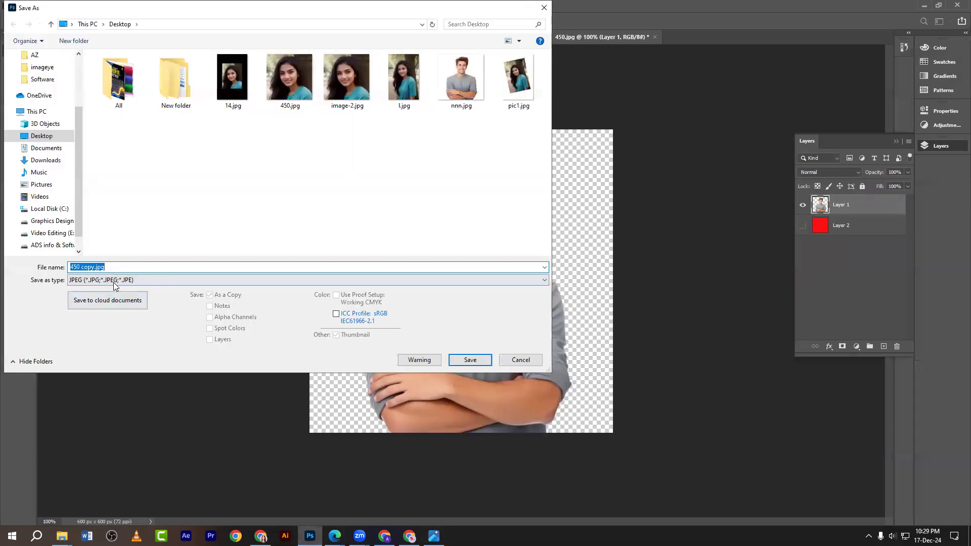
click(113, 280)
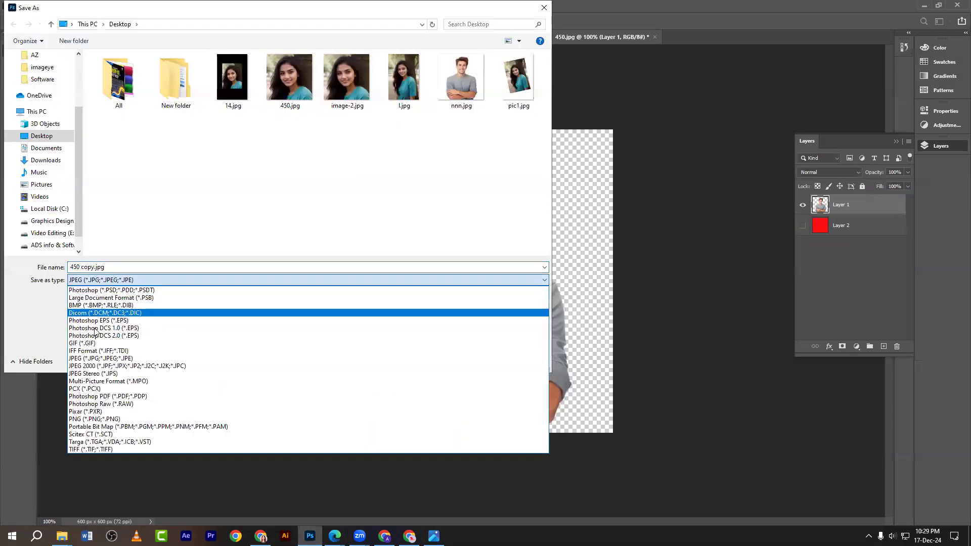
click(83, 419)
click(120, 265)
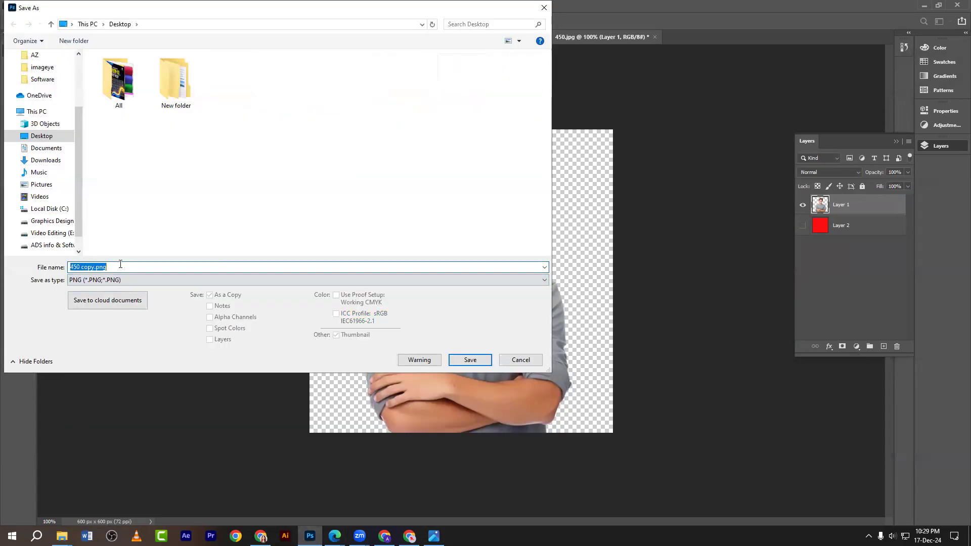
text(mmm)
click(470, 360)
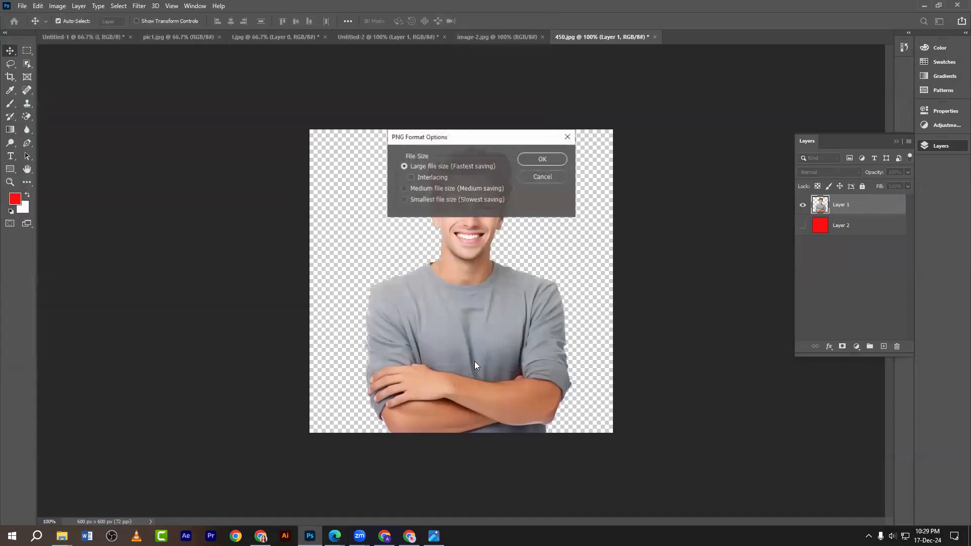
click(538, 159)
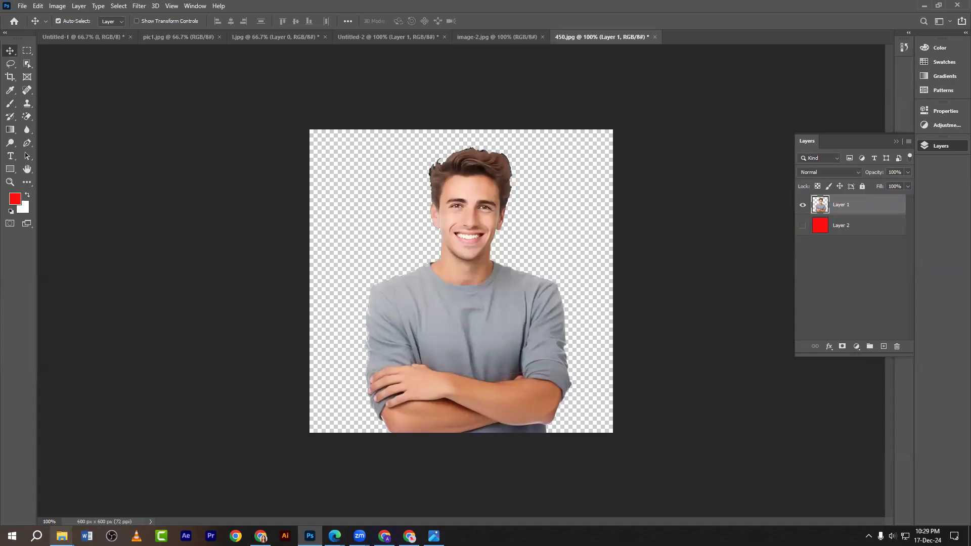
- Compare nnn.jpg and mmm.png in the Desktop folder, view mmm.png in Photos, and close the viewer
mouse_move(62, 535)
click(54, 493)
click(418, 279)
click(519, 95)
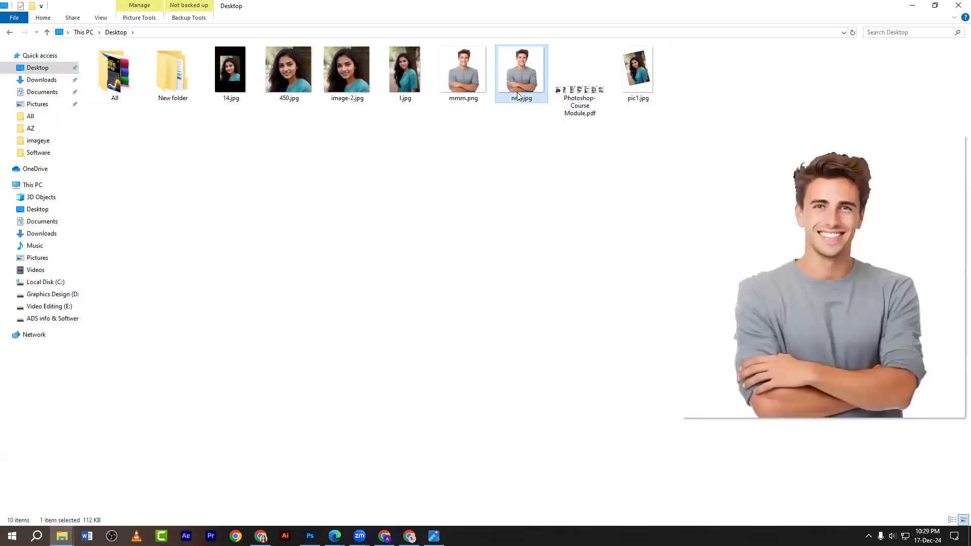
click(466, 76)
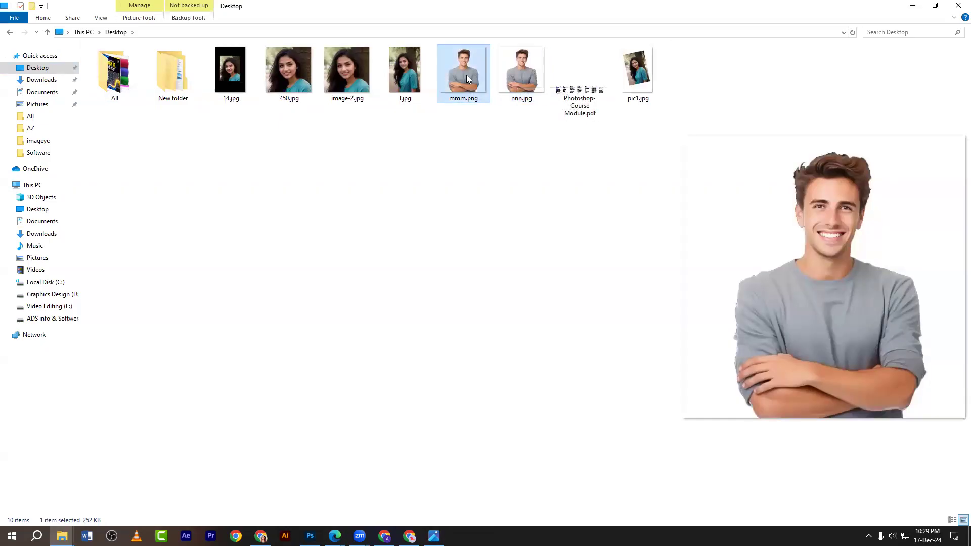
double_click(464, 76)
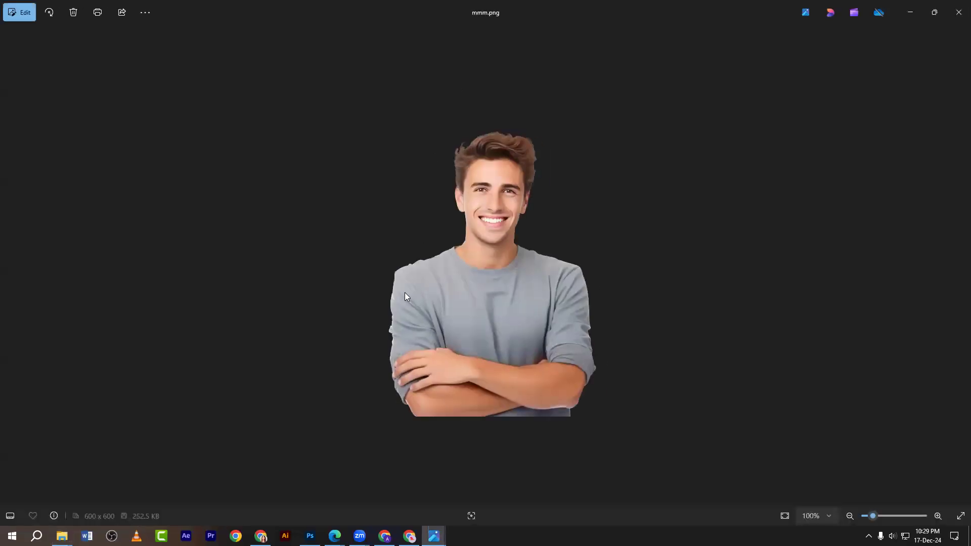
scroll(529, 274, down, 1)
click(958, 12)
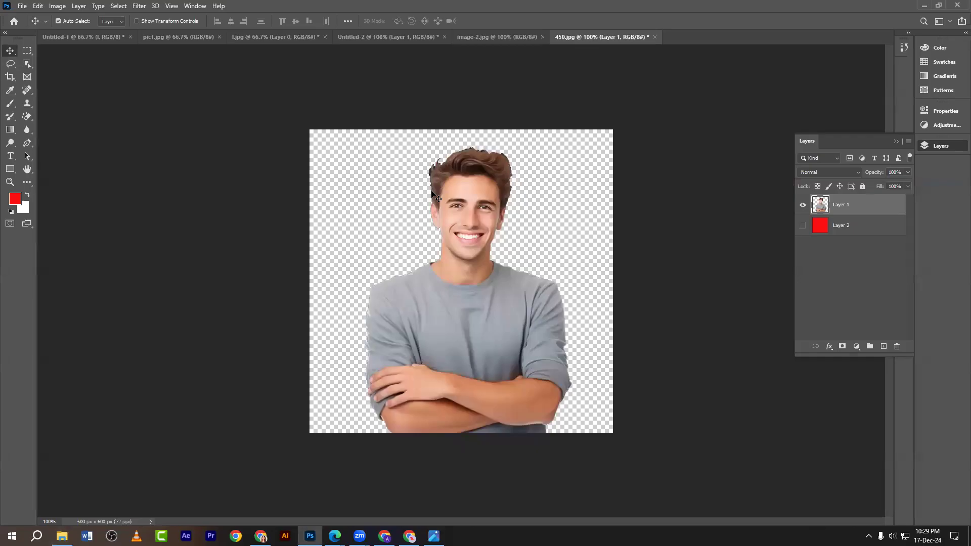
- Switch to the Photoshop Course Module PDF in Edge and review the topic Align Distribute Objects & Layers
mouse_move(335, 536)
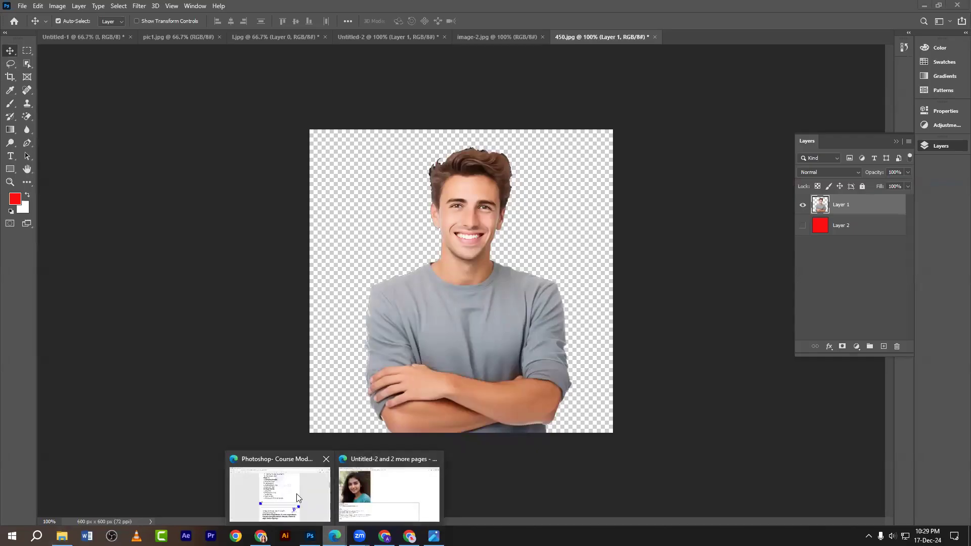
click(296, 496)
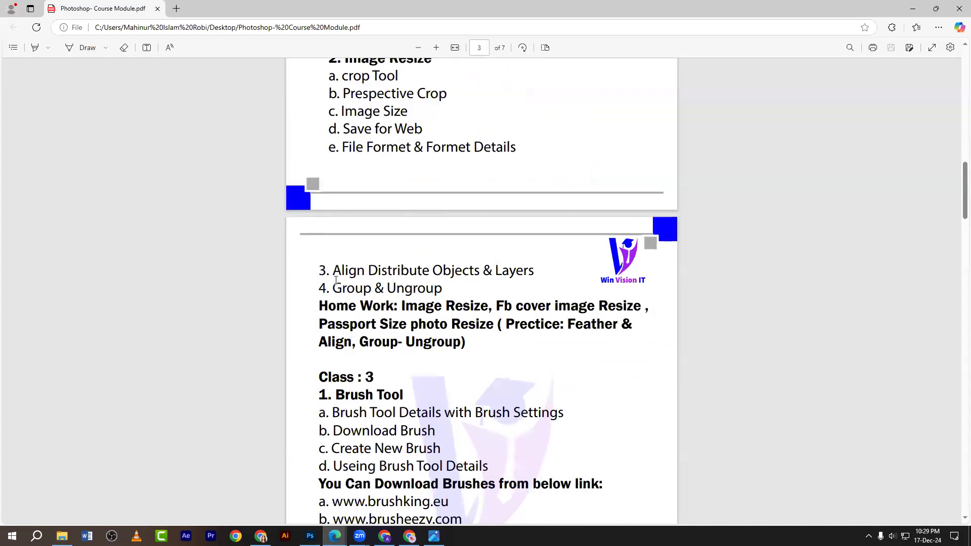
drag(335, 271, 448, 274)
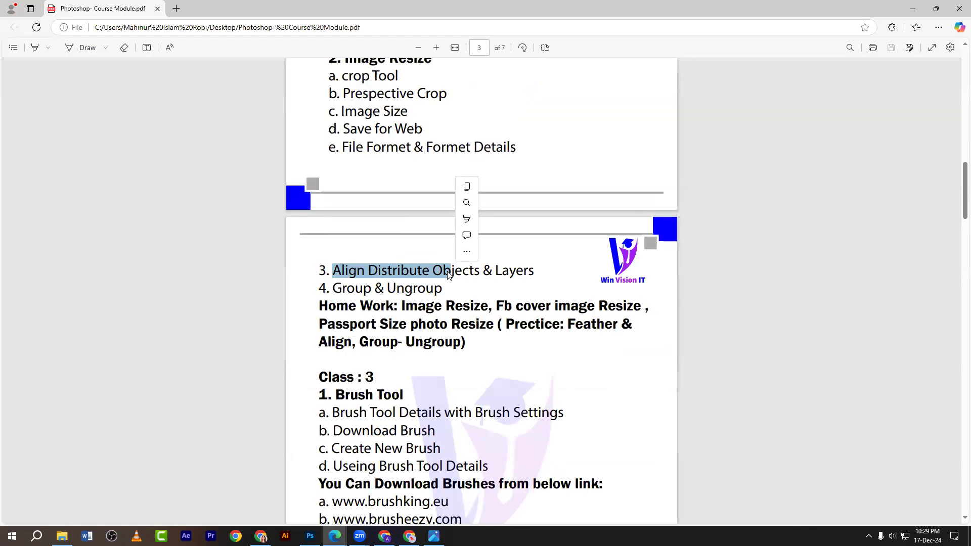
click(503, 274)
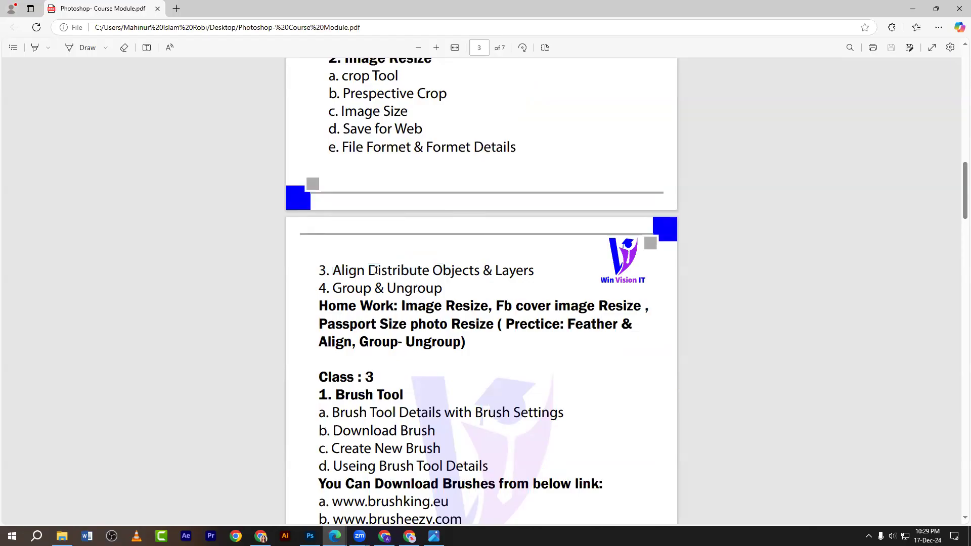
- Return to Photoshop and close pic1.jpg, l.jpg and Untitled-2 without saving changes
click(310, 536)
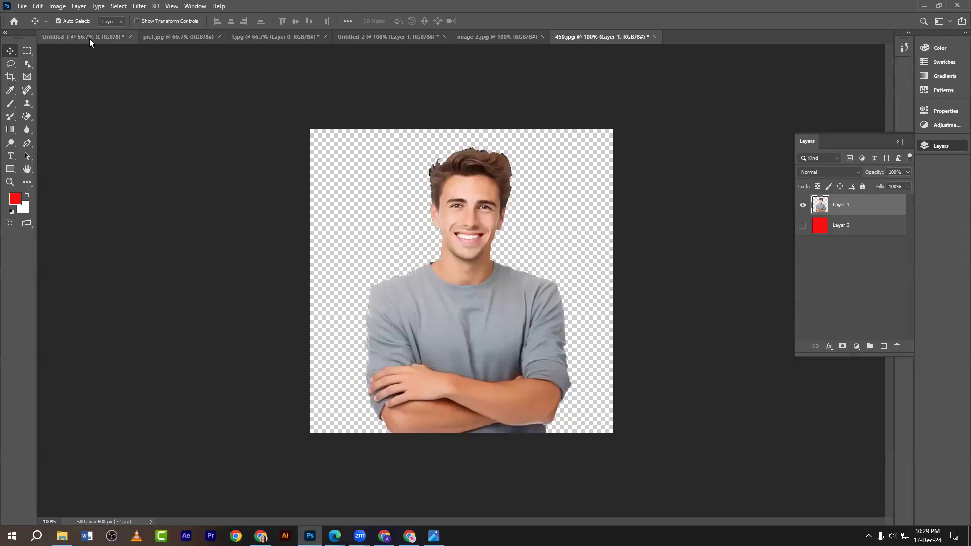
click(202, 39)
click(219, 37)
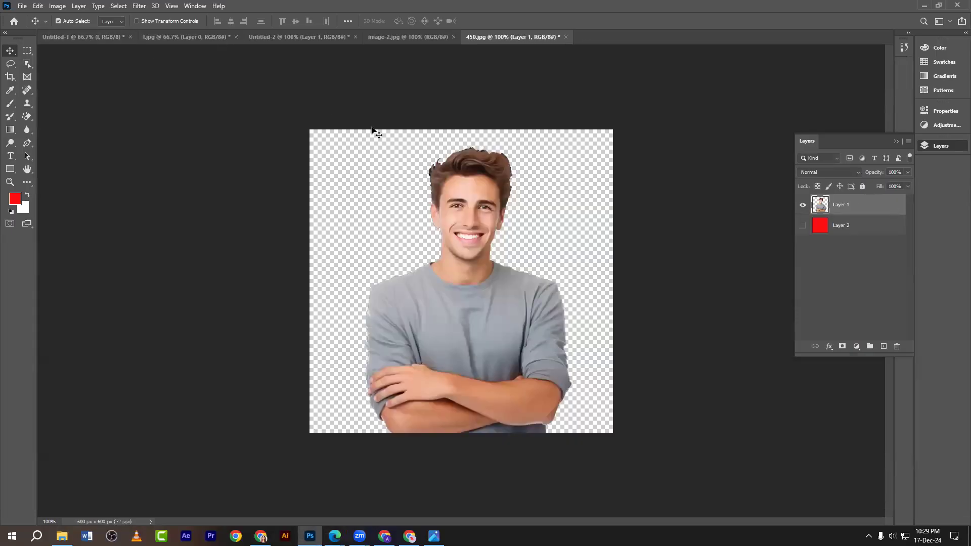
click(211, 39)
click(235, 37)
click(482, 200)
click(207, 35)
click(249, 37)
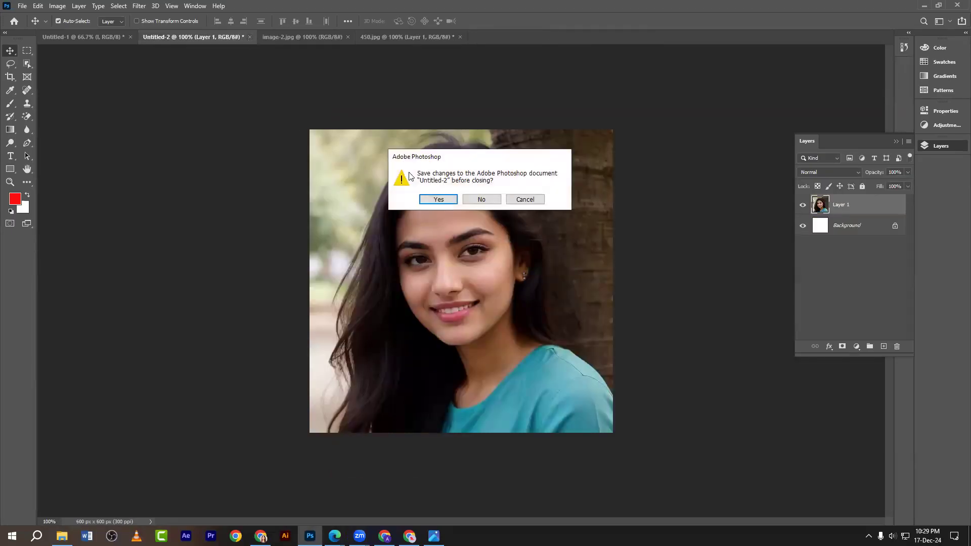
click(481, 200)
- Close image-2.jpg and 450.jpg without saving, keeping only Untitled-1 open
click(213, 37)
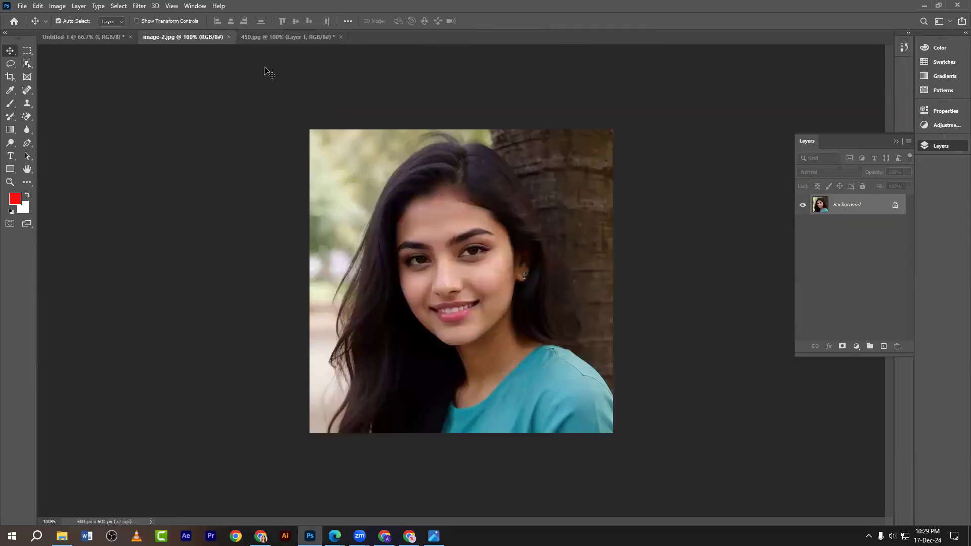
click(229, 36)
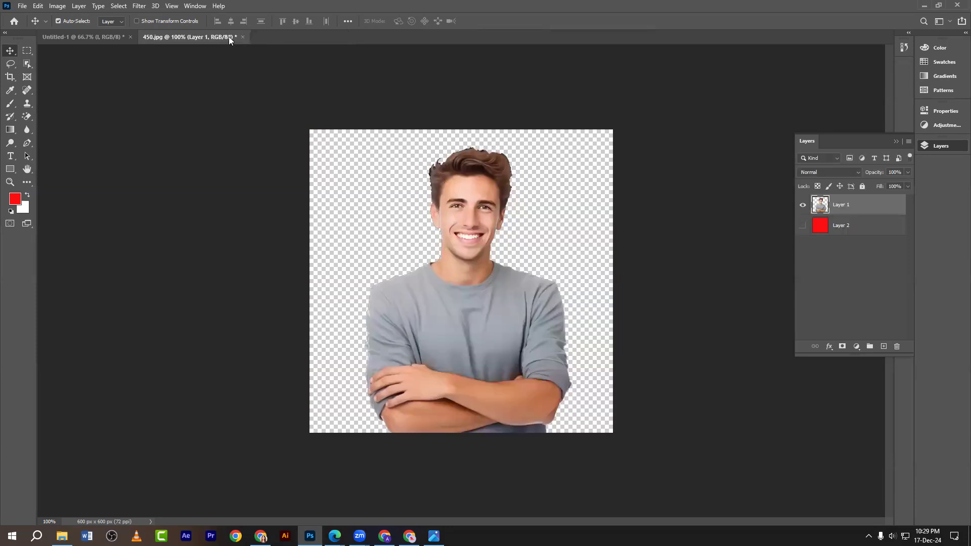
click(244, 37)
click(481, 199)
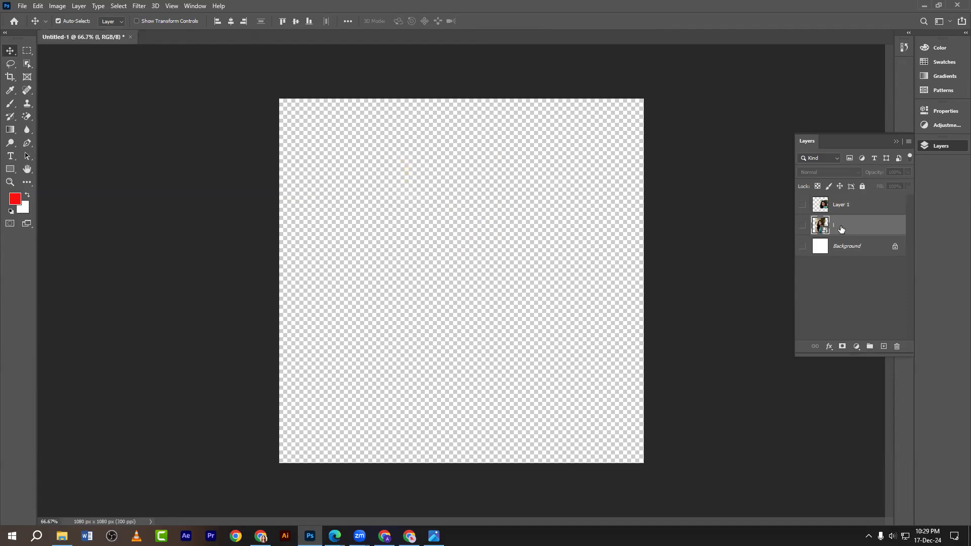
- Delete Layer 1 and the portrait layer below it from Untitled-1, and show the Background layer
click(835, 210)
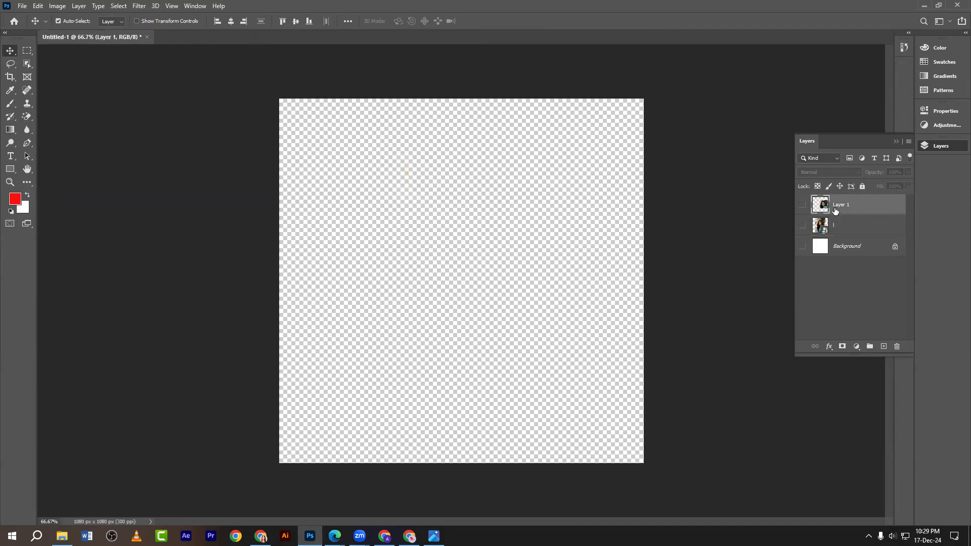
click(804, 205)
drag(856, 210, 896, 346)
drag(850, 210, 897, 346)
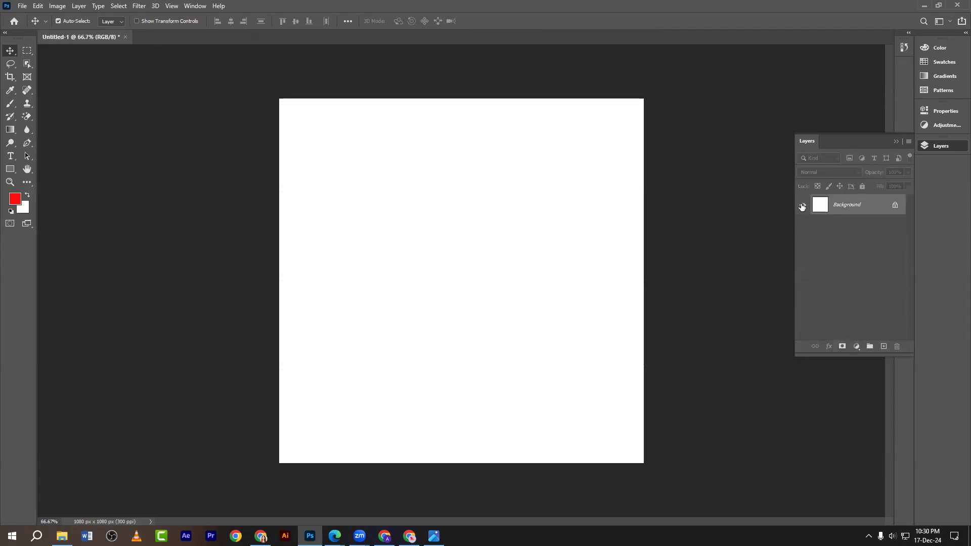
- Place l.jpg from the Desktop folder into Untitled-1, scaled to about 7.52% near the canvas's upper-right corner
click(63, 535)
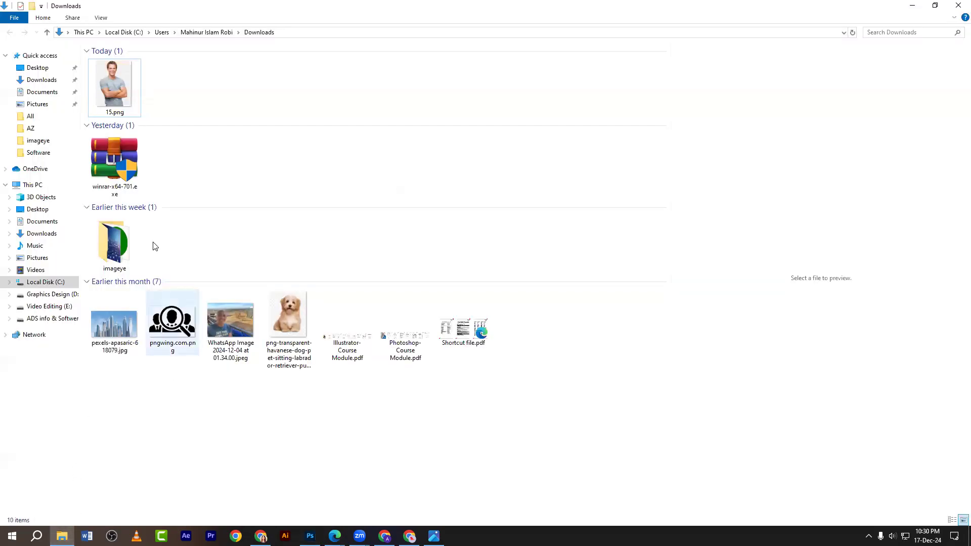
click(37, 68)
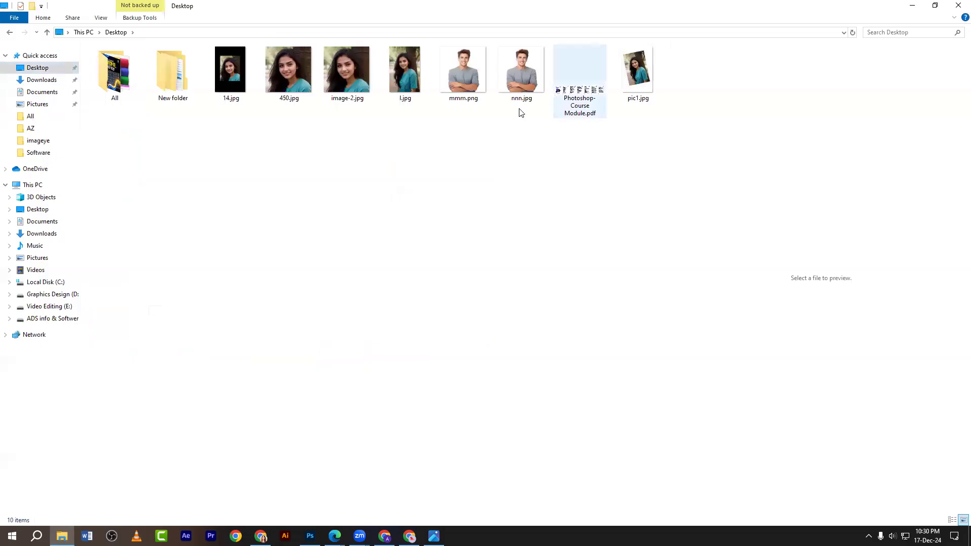
drag(405, 70, 445, 327)
drag(484, 233, 599, 182)
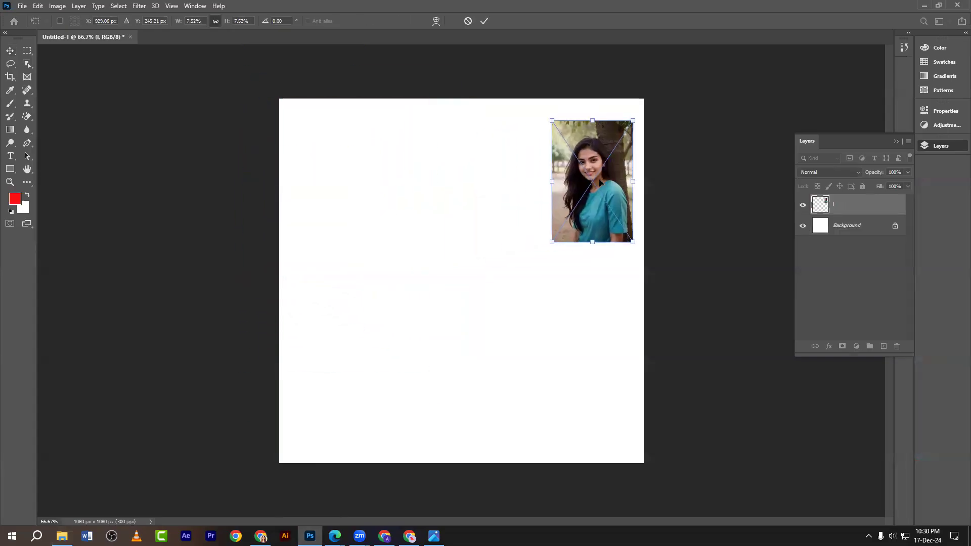
click(10, 51)
- Duplicate the portrait four times, arranging three portraits in an upper row and two in a lower row
drag(593, 216, 449, 205)
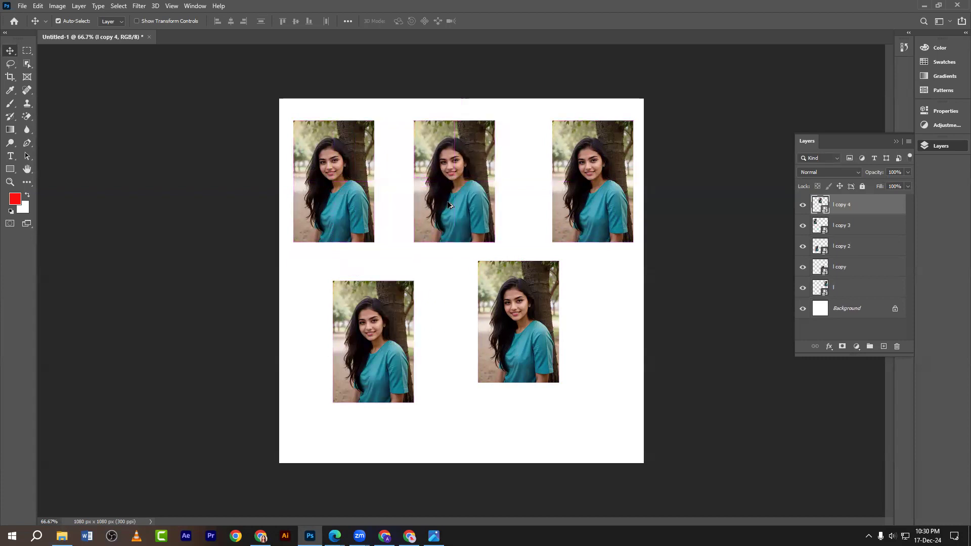
drag(518, 309, 511, 344)
drag(366, 331, 366, 368)
drag(519, 354, 518, 387)
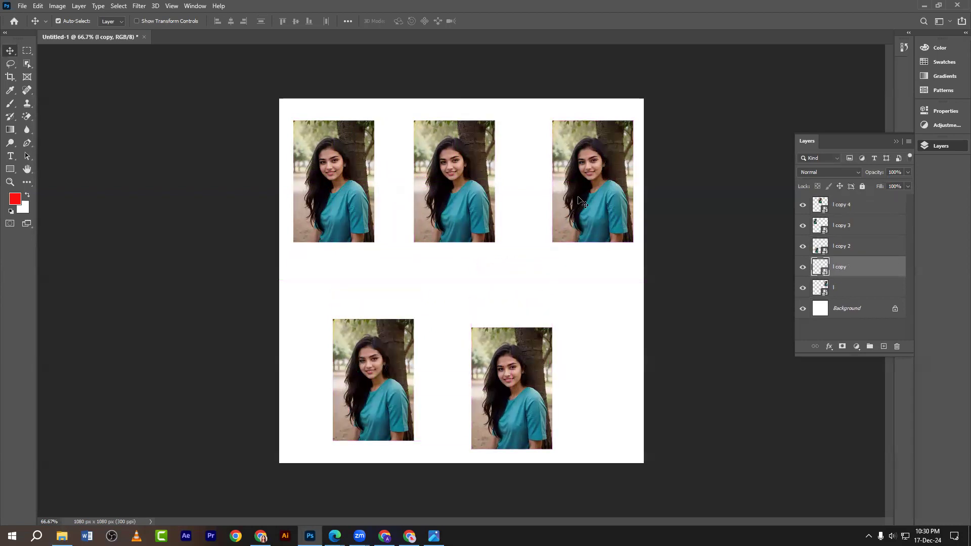
- Delete the two lower portrait copies and stagger the remaining three portraits at different heights across the upper canvas
drag(579, 202, 573, 256)
drag(596, 384, 316, 380)
key(Delete)
drag(467, 191, 502, 185)
drag(359, 187, 368, 265)
click(152, 228)
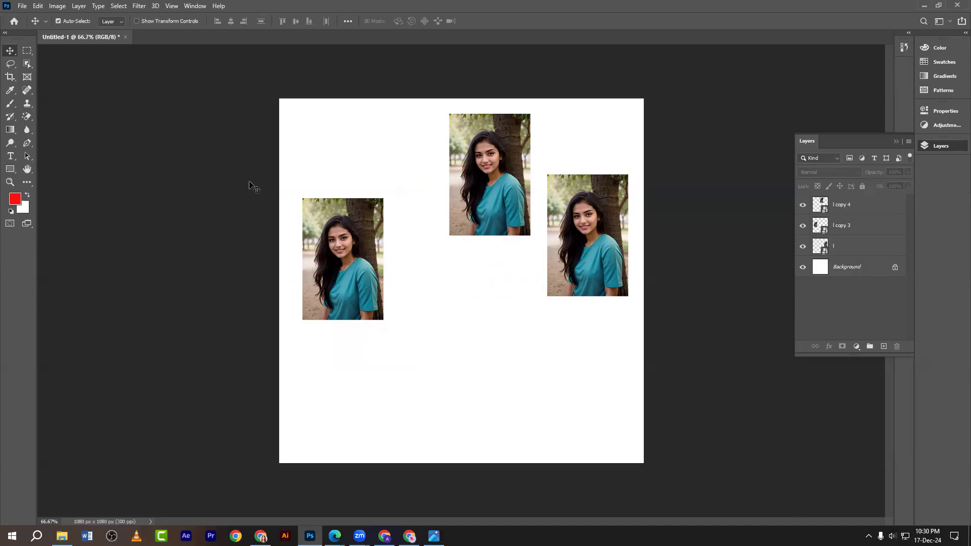
- Select the three portrait layers with the Move tool and outline the align options in red on a temporary screenshot overlay
right_click(10, 51)
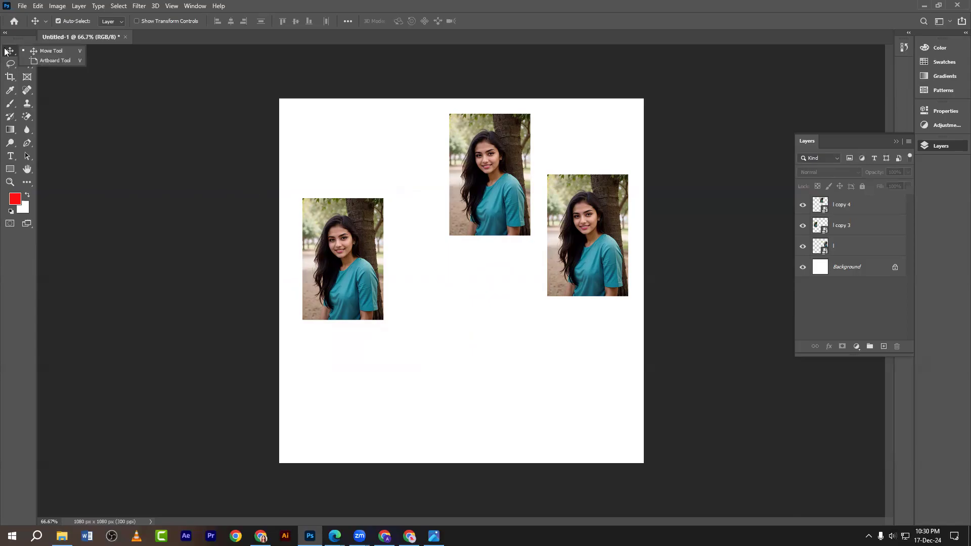
drag(207, 70, 689, 372)
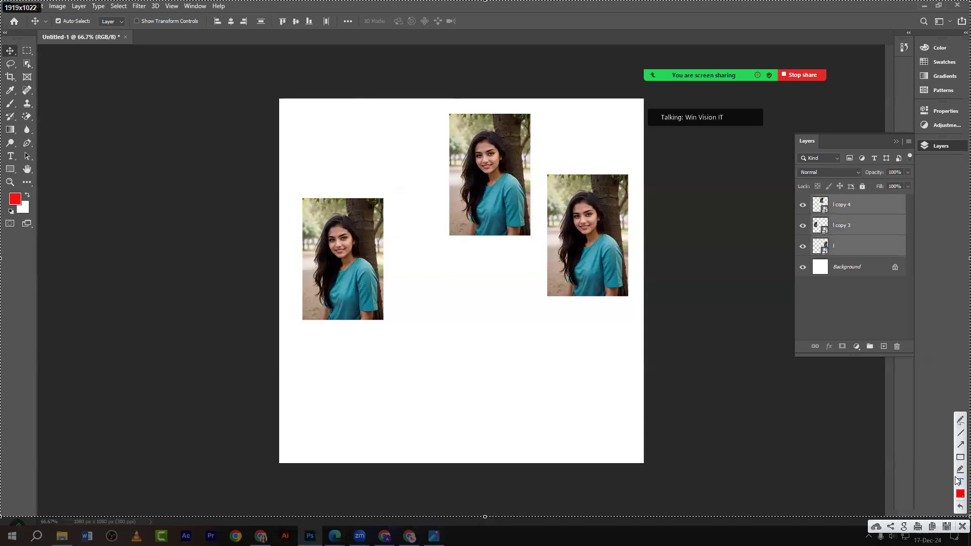
drag(137, 5, 474, 54)
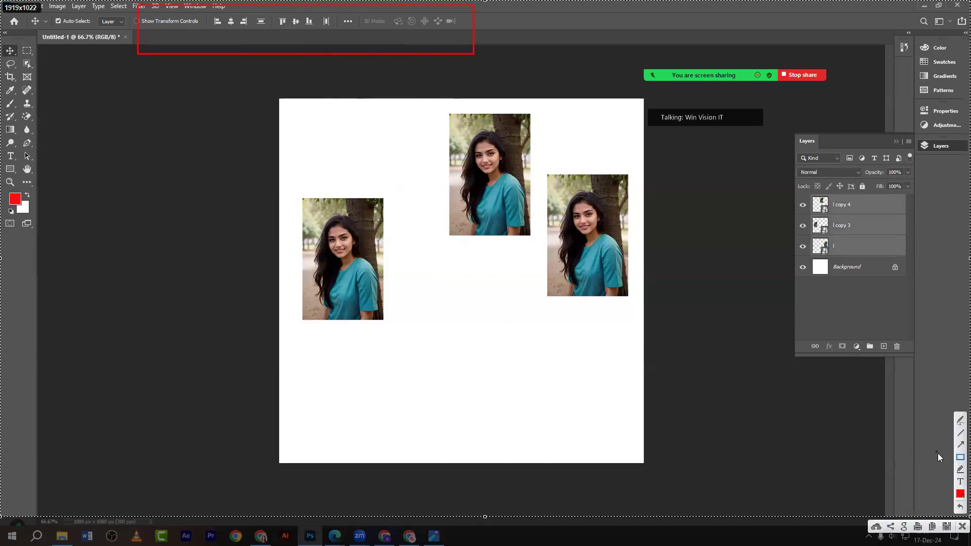
drag(201, 14, 338, 29)
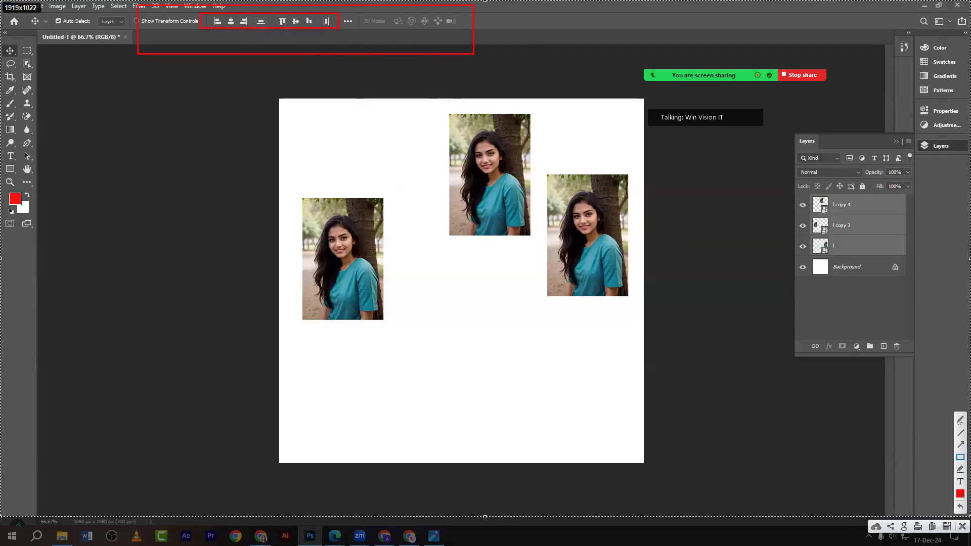
key(Escape)
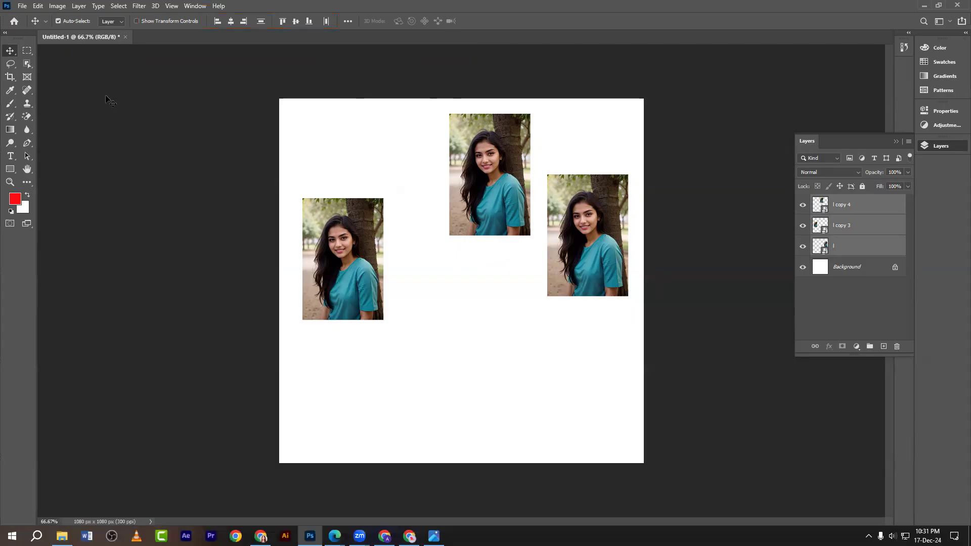
- Align the three portraits by their left edges, undo the alignment, and apply the same left alignment again
click(217, 22)
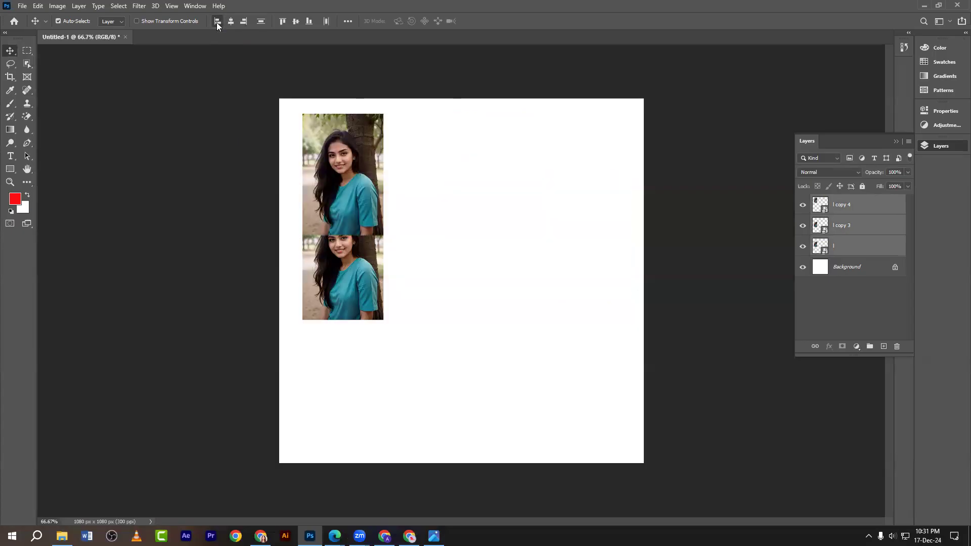
key(ctrl+z)
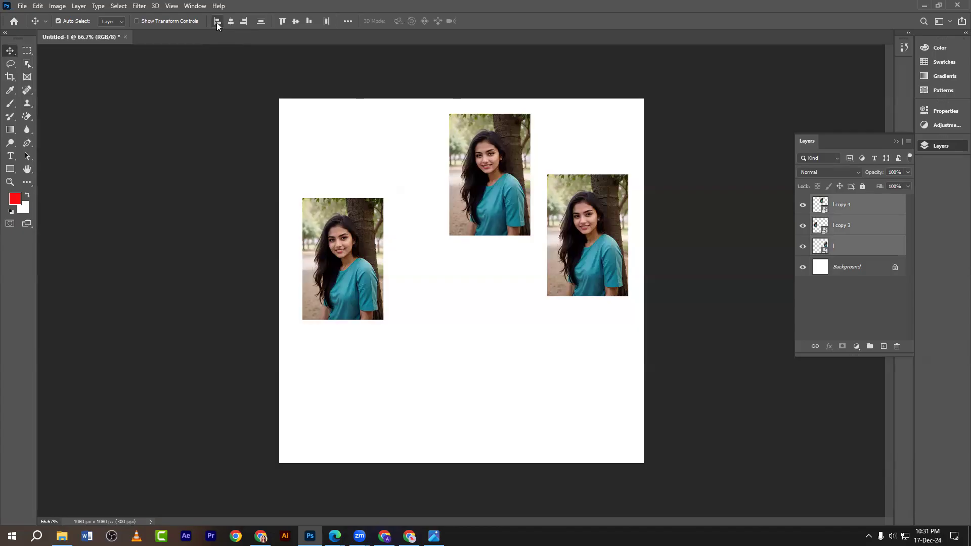
click(216, 22)
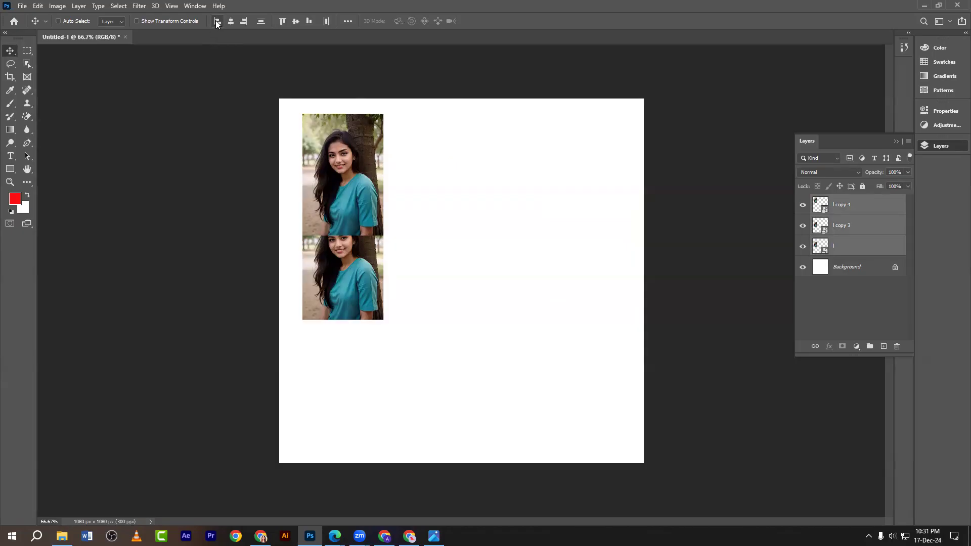
- Mark the left-aligned portraits with a red rectangle on a screenshot overlay, discard the overlay, and undo the alignment
key(Print)
drag(233, 83, 455, 424)
click(465, 368)
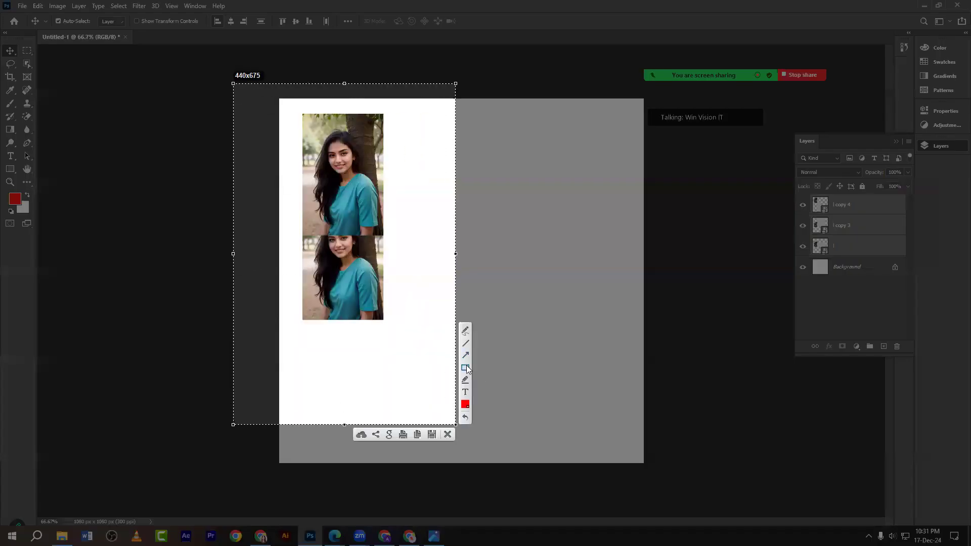
drag(304, 118, 348, 297)
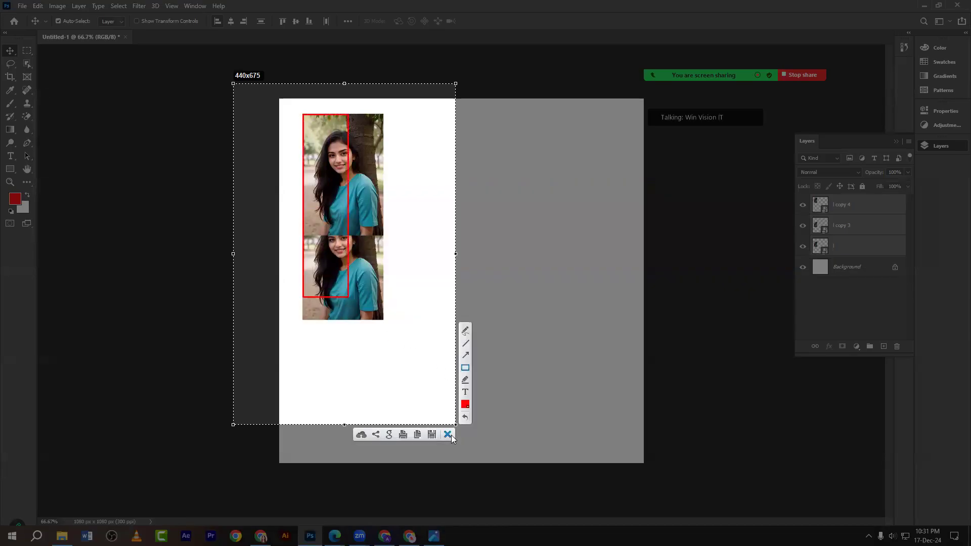
click(448, 436)
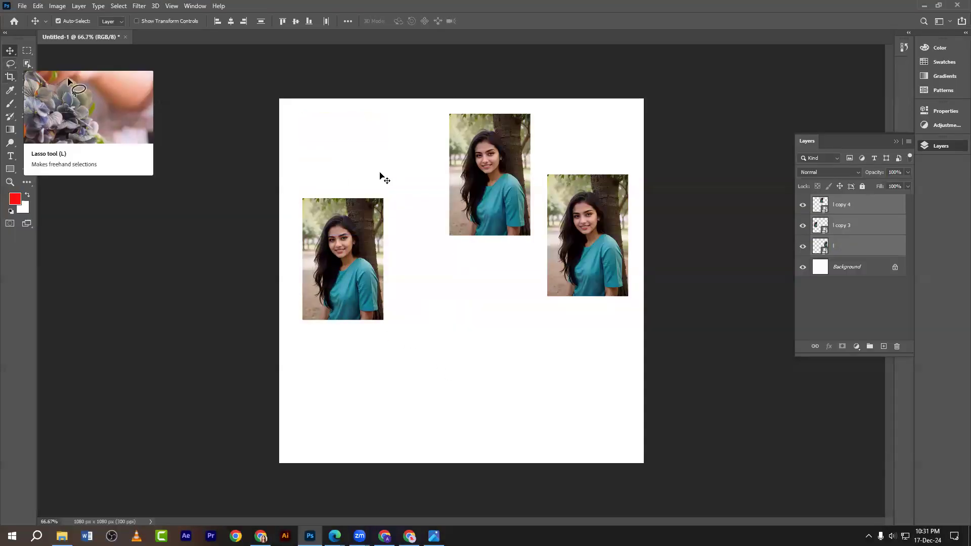
- Reselect the three portrait layers, outline them in the layer list with a red rectangle on a screenshot overlay, and discard the overlay
click(242, 113)
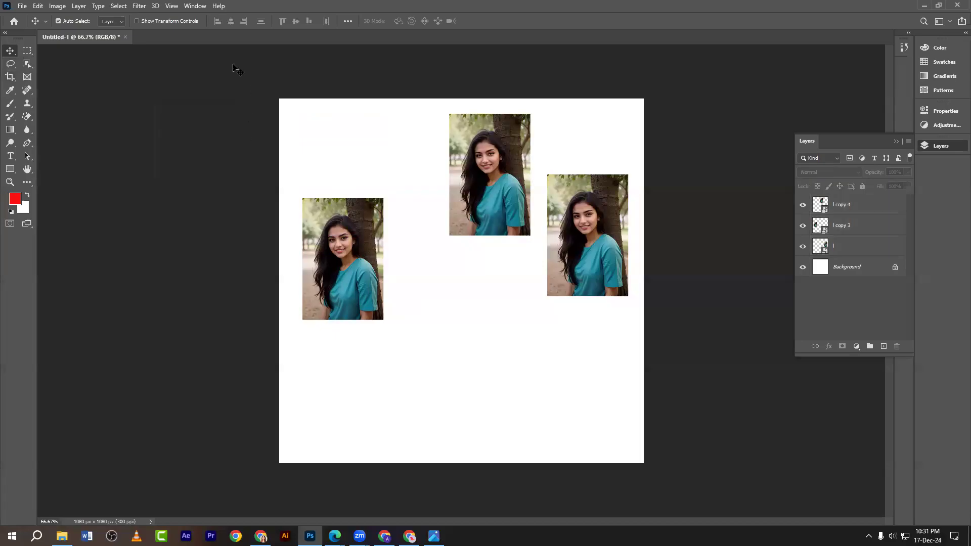
drag(228, 63, 691, 363)
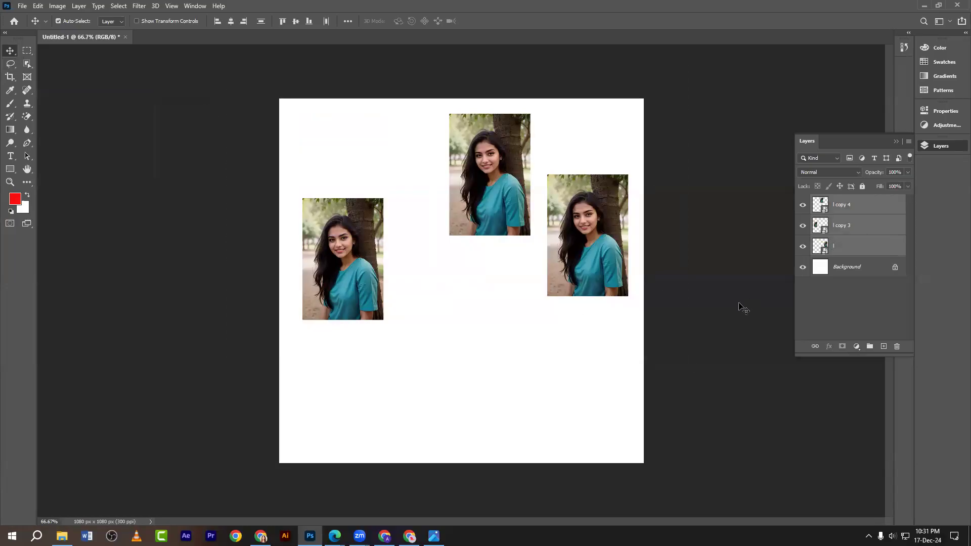
key(Print)
drag(712, 90, 952, 438)
click(962, 381)
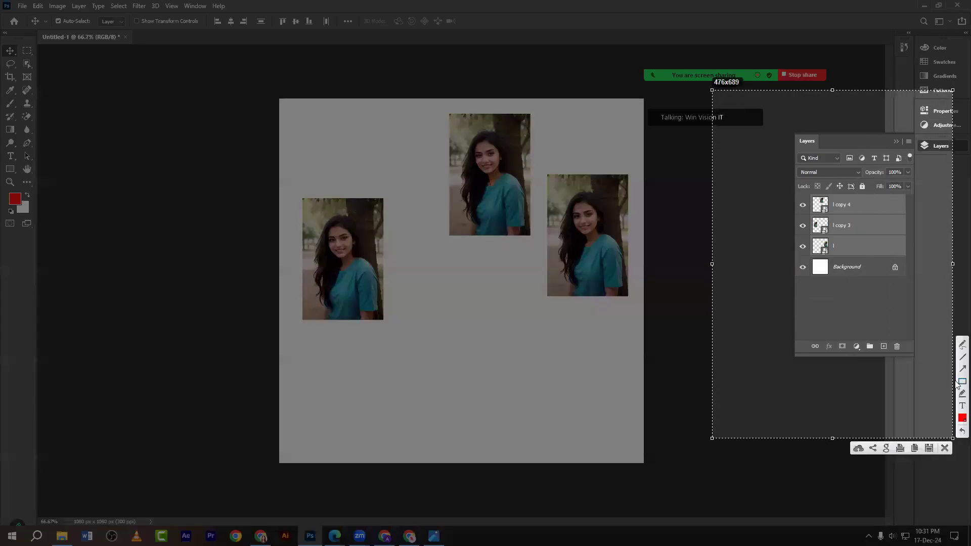
drag(784, 153, 905, 296)
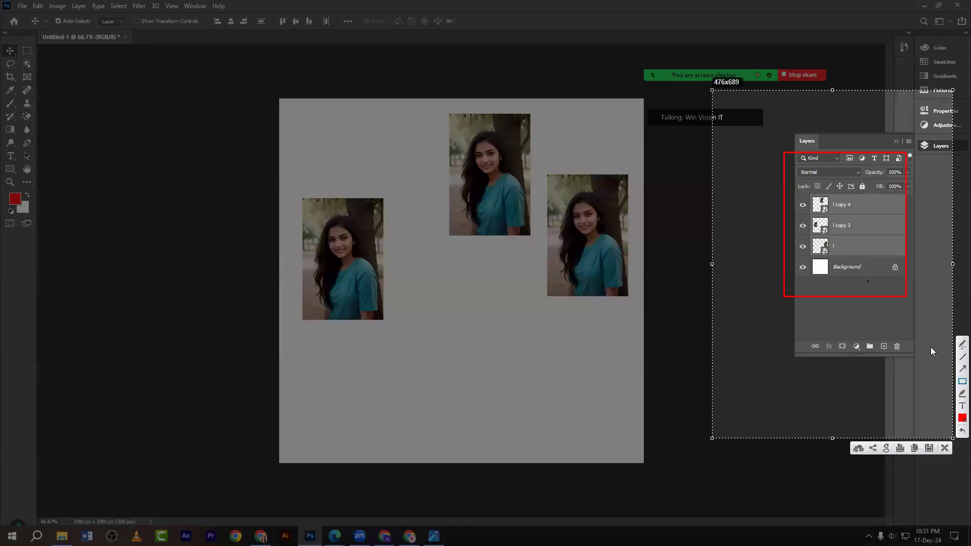
click(945, 448)
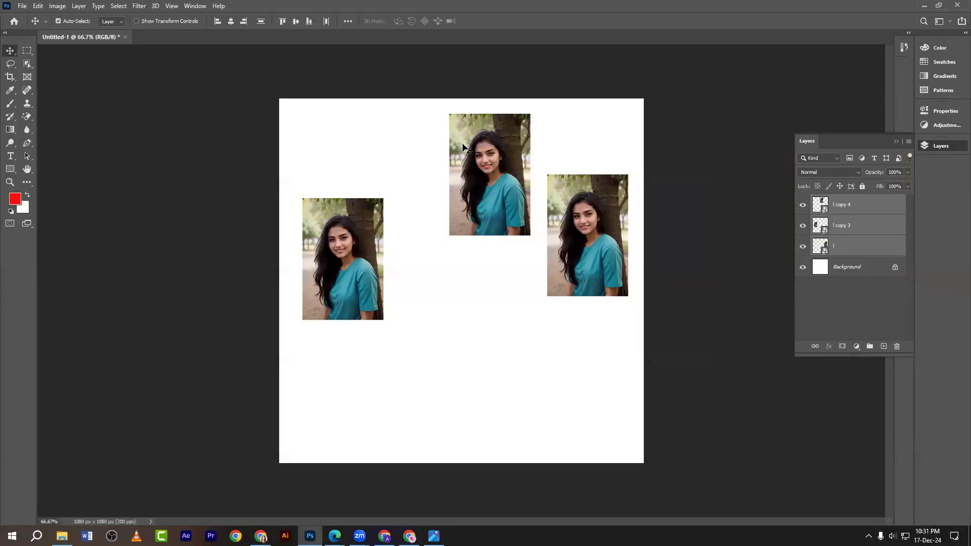
- Align the three portraits by their horizontal centers
click(230, 21)
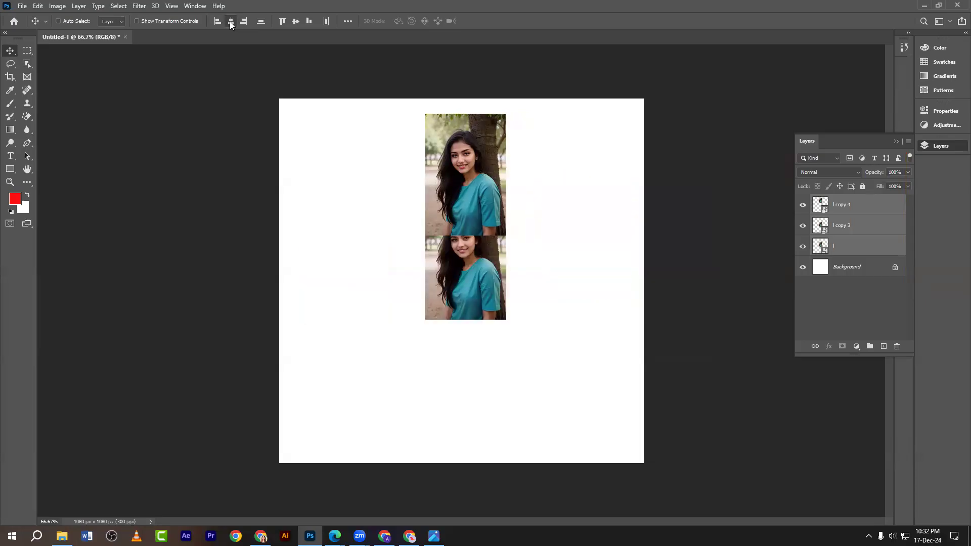
- Undo the horizontal centering, align the three portraits by their right edges, and undo that alignment
key(ctrl+z)
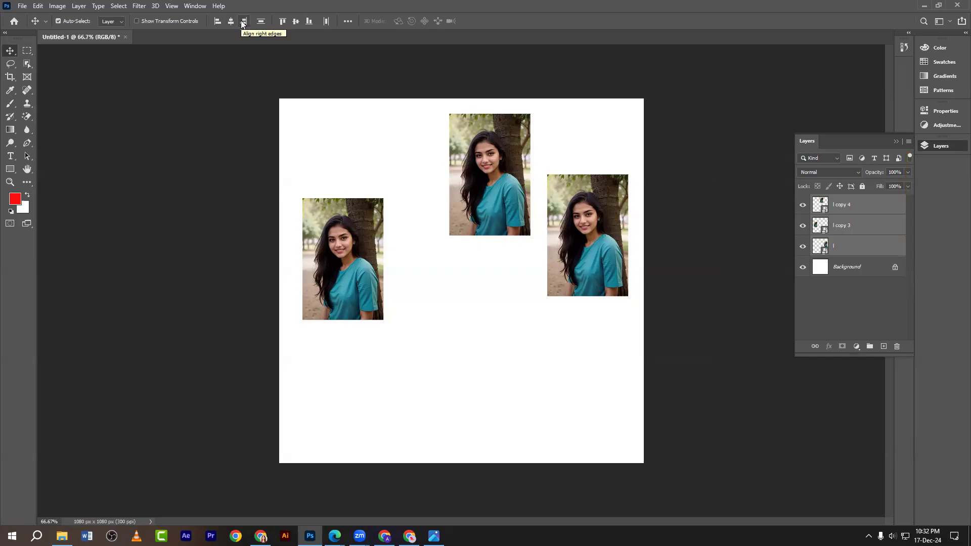
click(243, 22)
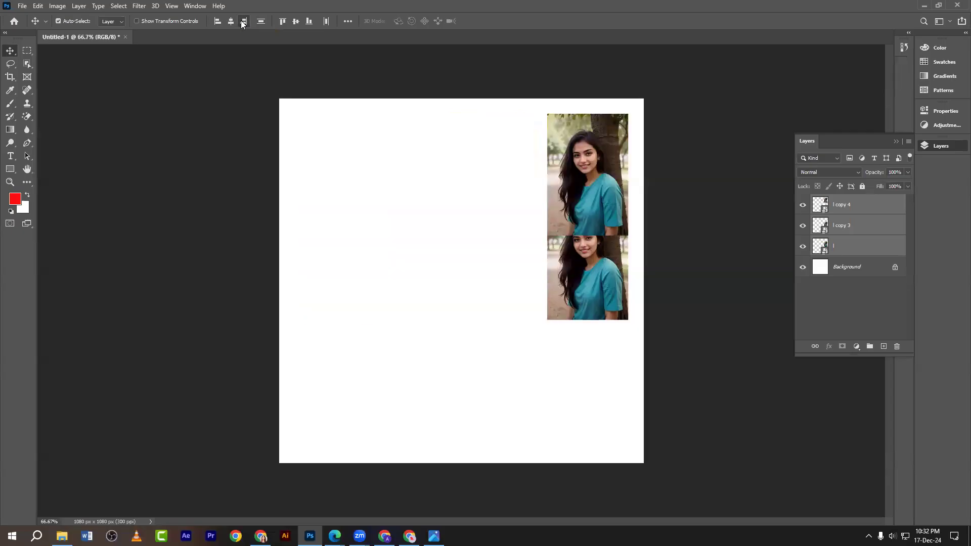
key(ctrl+z)
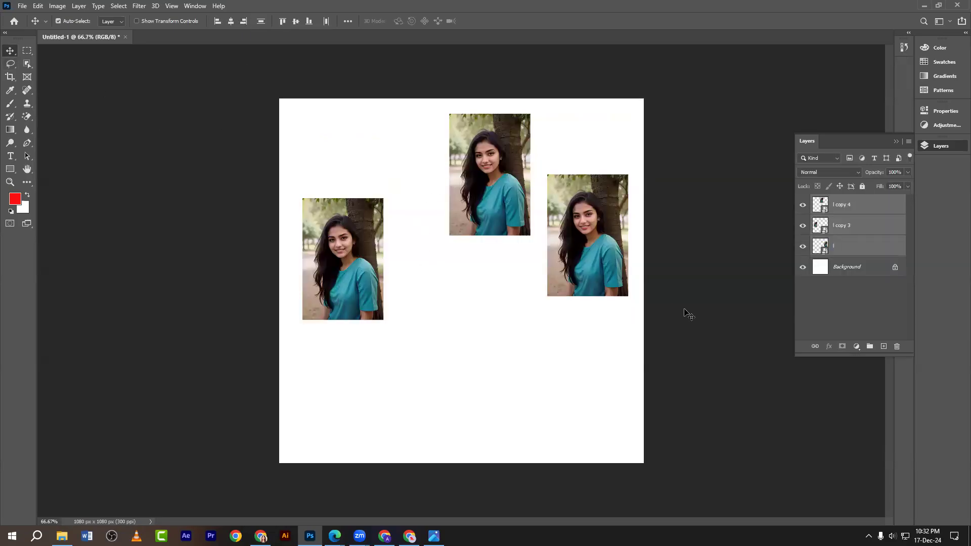
- Undo the earlier edits until only the original portrait layer remains above the background
key(ctrl+z)
key(ctrl+z)
key(ctrl+z)
key(ctrl+z)
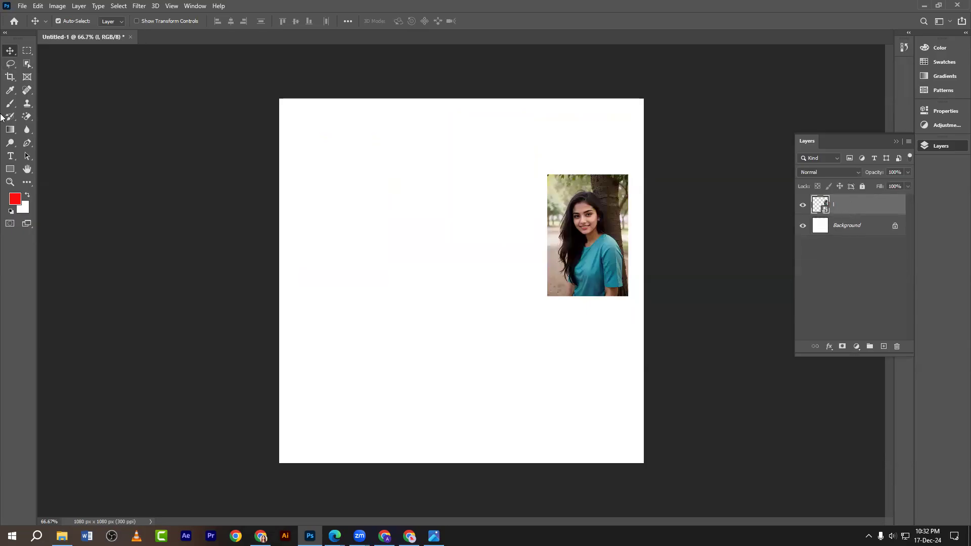
- Create a red-filled square on a new layer beside the portrait with the Rectangular Marquee, and deselect it
click(27, 50)
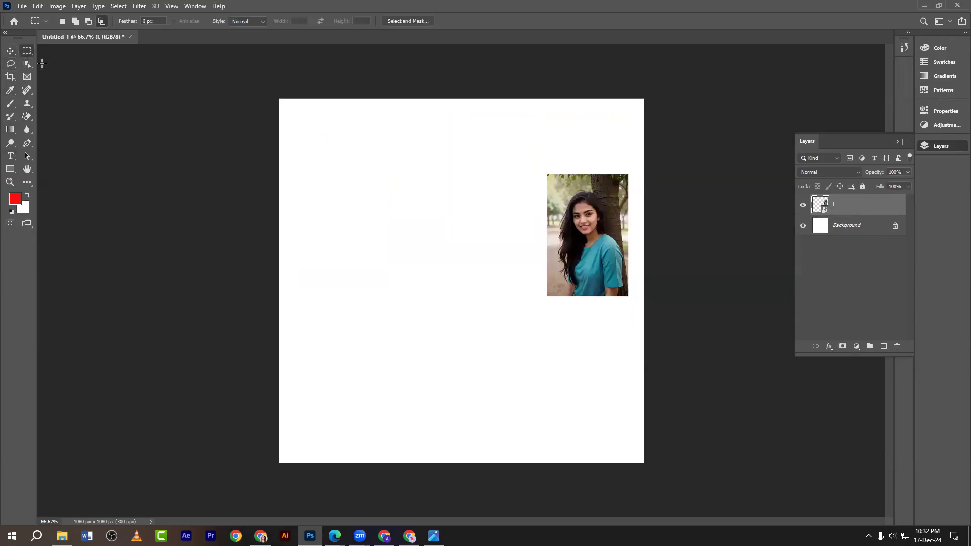
drag(321, 173, 446, 294)
key(alt+BackSpace)
key(ctrl+d)
click(10, 51)
- Select a circle about 316 px across below the square with the Elliptical Marquee, on a new layer
right_click(27, 49)
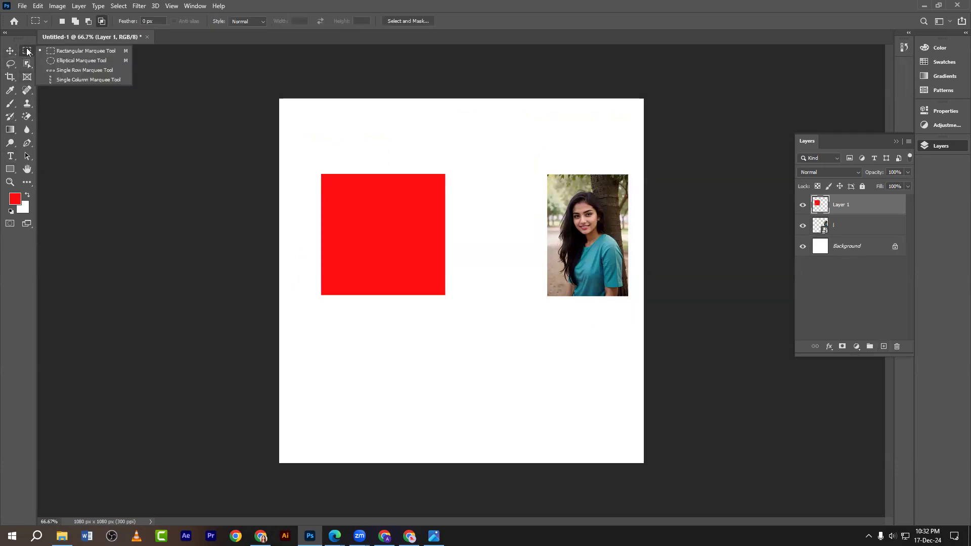
click(47, 61)
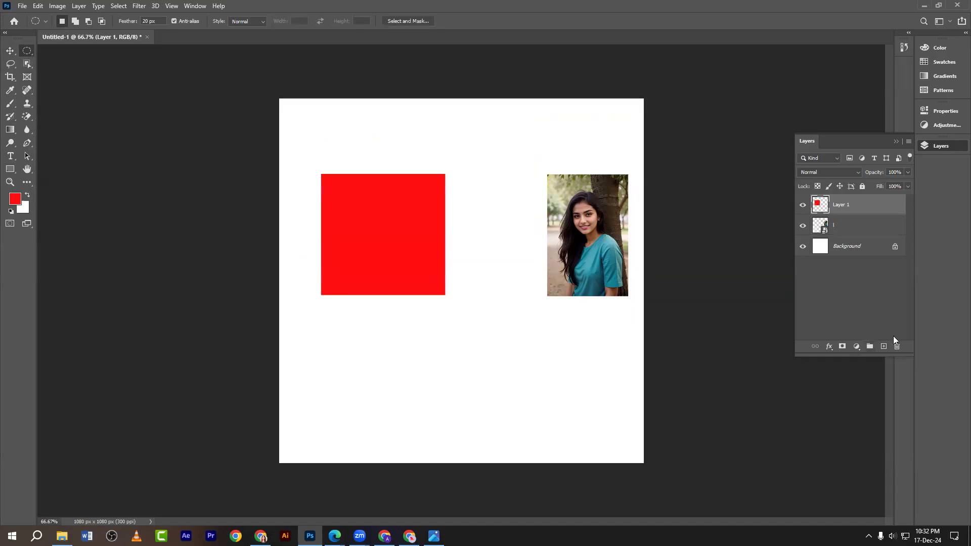
click(884, 345)
drag(413, 326, 535, 432)
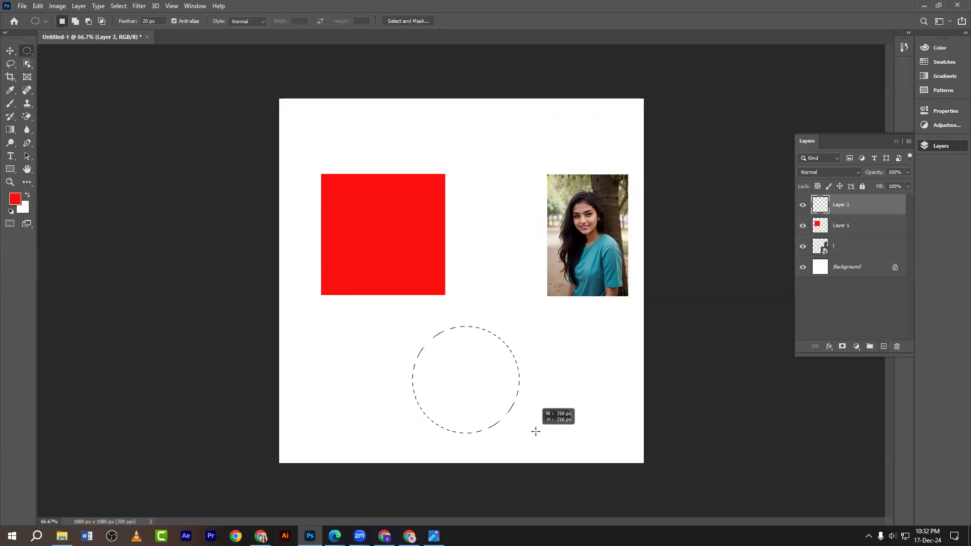
- Try filling the circular selection with red, undo the fill, and try to clear the feather value
key(alt+BackSpace)
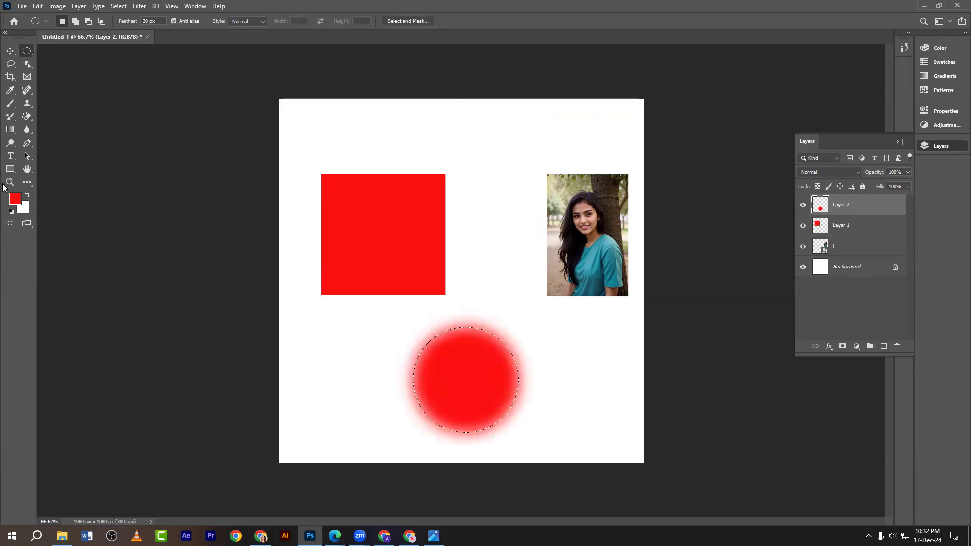
key(ctrl+z)
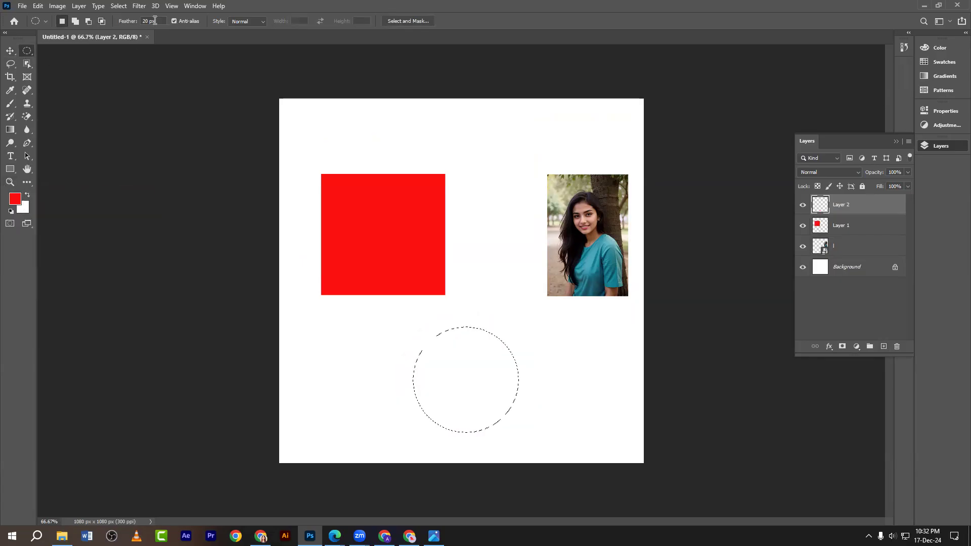
click(124, 22)
key(alt+Delete)
click(11, 53)
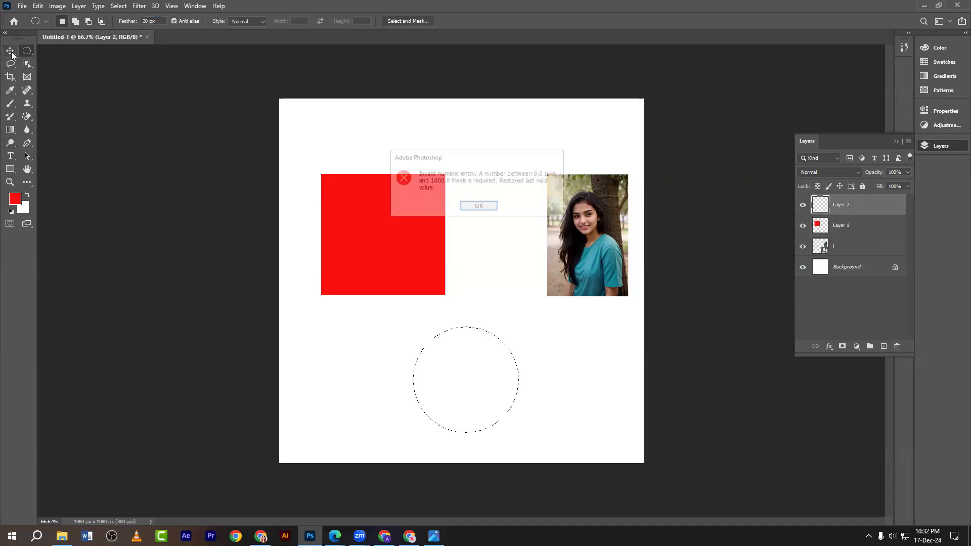
click(478, 206)
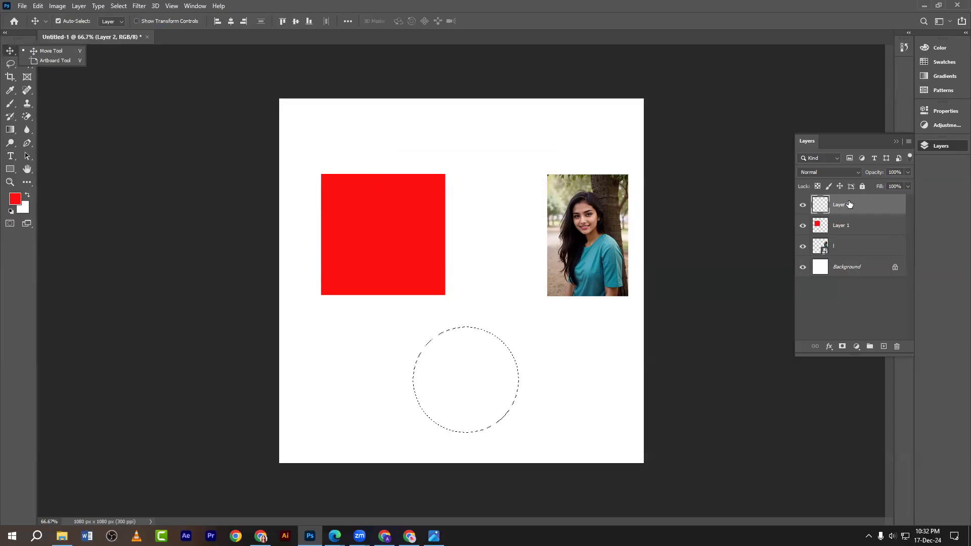
- Fill the circular selection on Layer 2 with the red foreground color
click(849, 204)
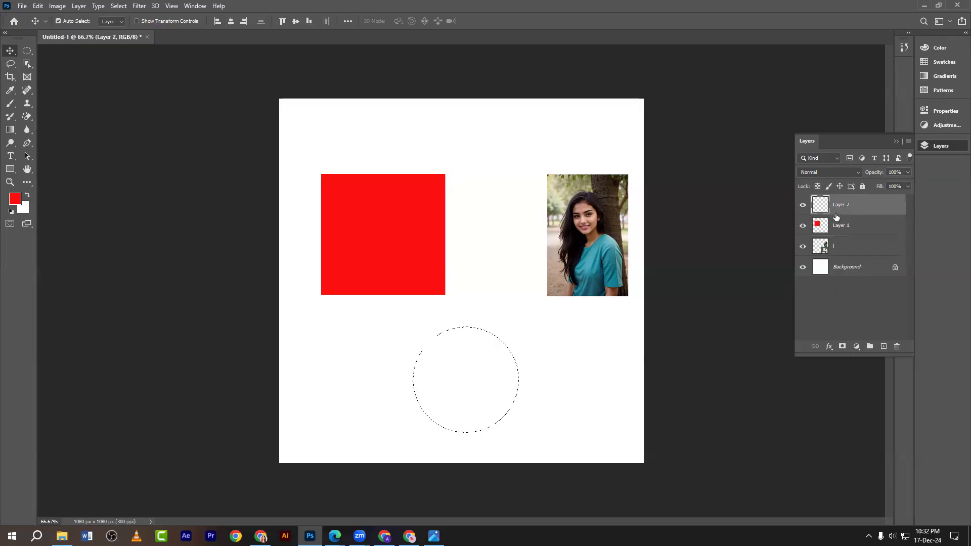
key(ctrl)
key(alt+BackSpace)
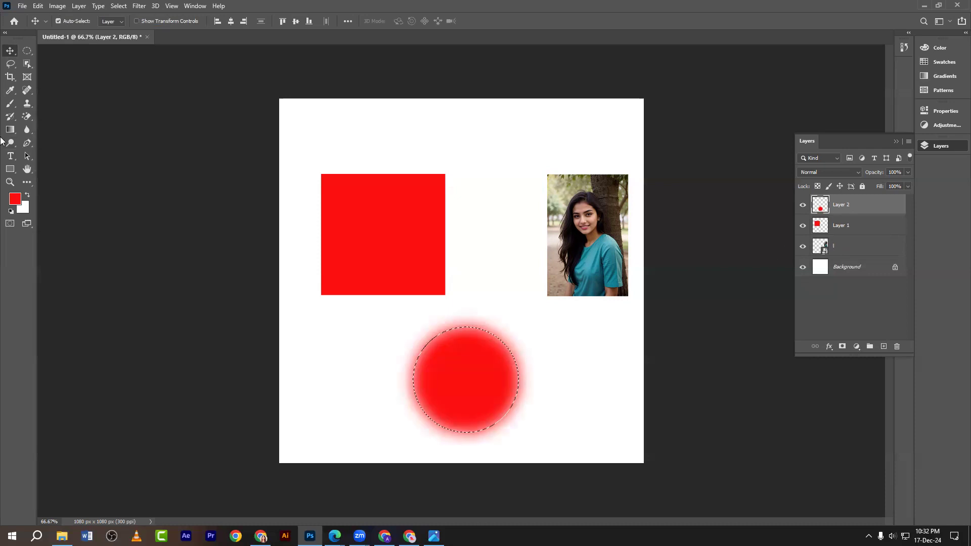
- Set the Elliptical Marquee's feather to 1 px and reduce it further
click(27, 51)
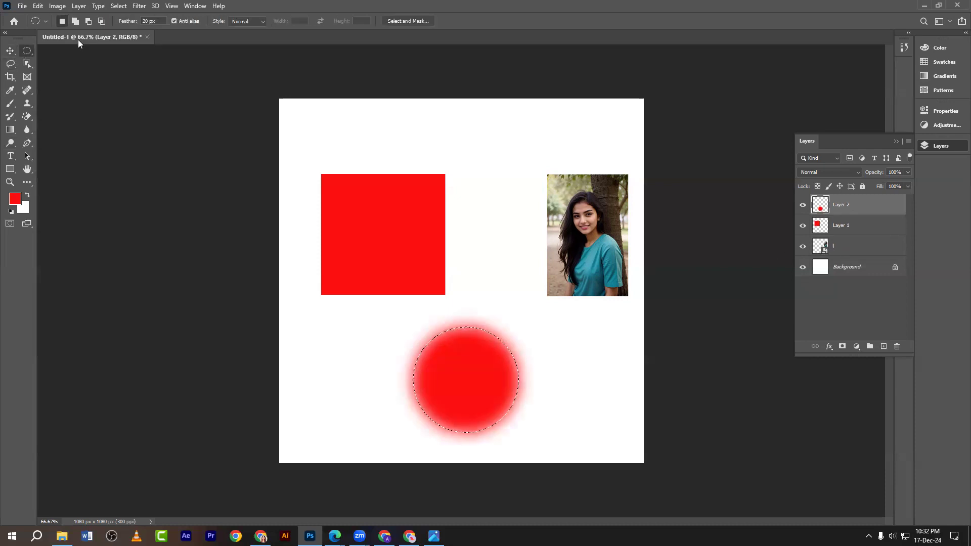
click(152, 21)
text(1)
key(Return)
click(137, 20)
drag(137, 21, 131, 22)
- Deselect the circle, then move the red square up toward the canvas center and the red circle up beneath it
click(10, 51)
key(ctrl+d)
click(405, 228)
drag(405, 228, 444, 188)
drag(468, 382, 464, 334)
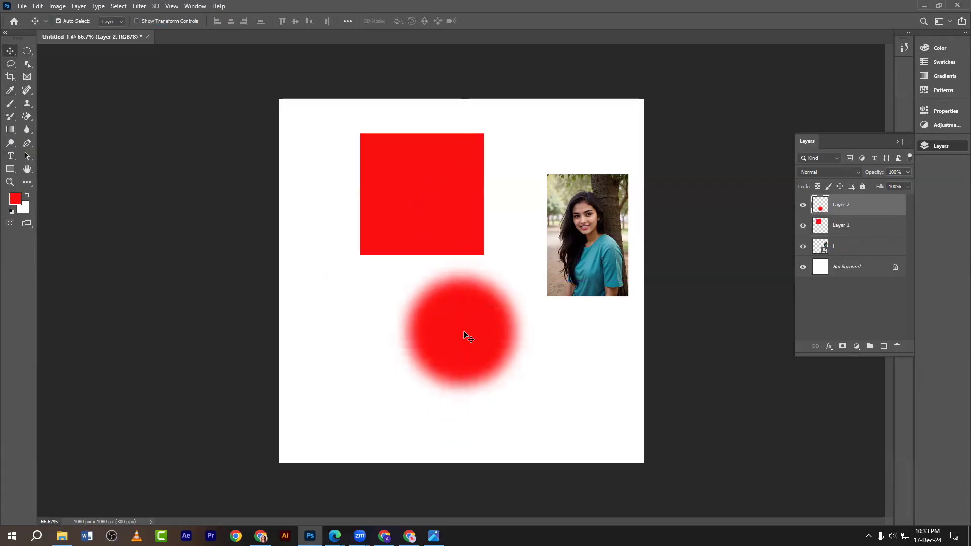
- Select the square, circle and portrait layers together, align them by their right edges, and undo the alignment
drag(332, 124, 703, 398)
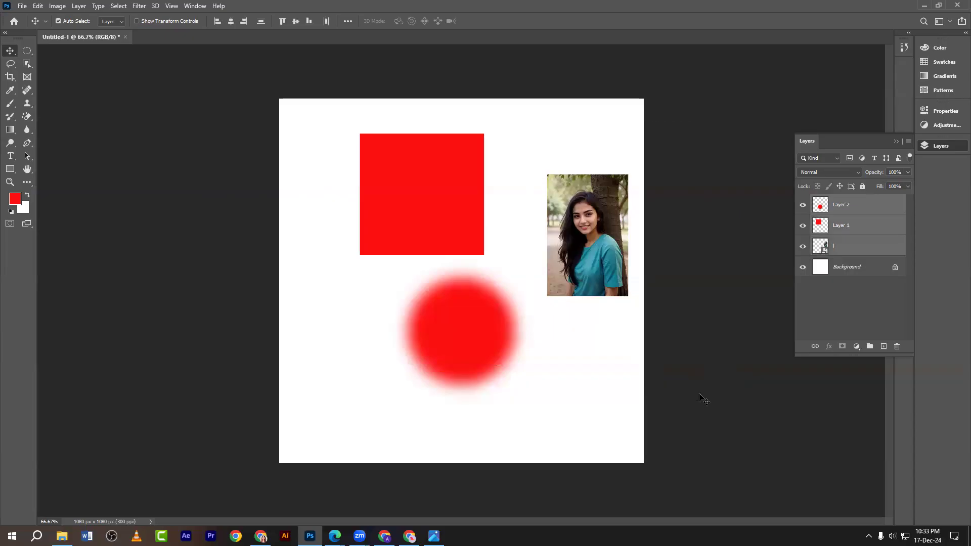
click(244, 21)
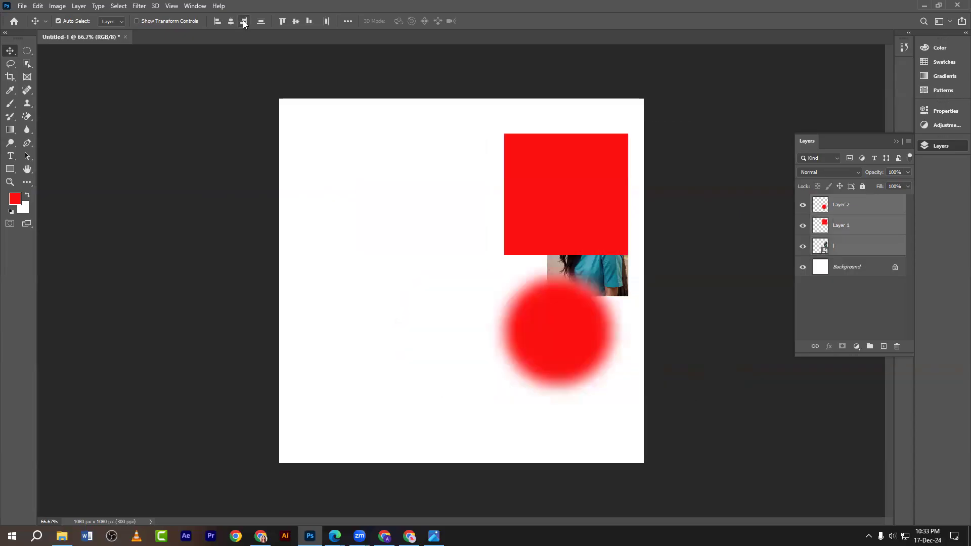
key(ctrl+z)
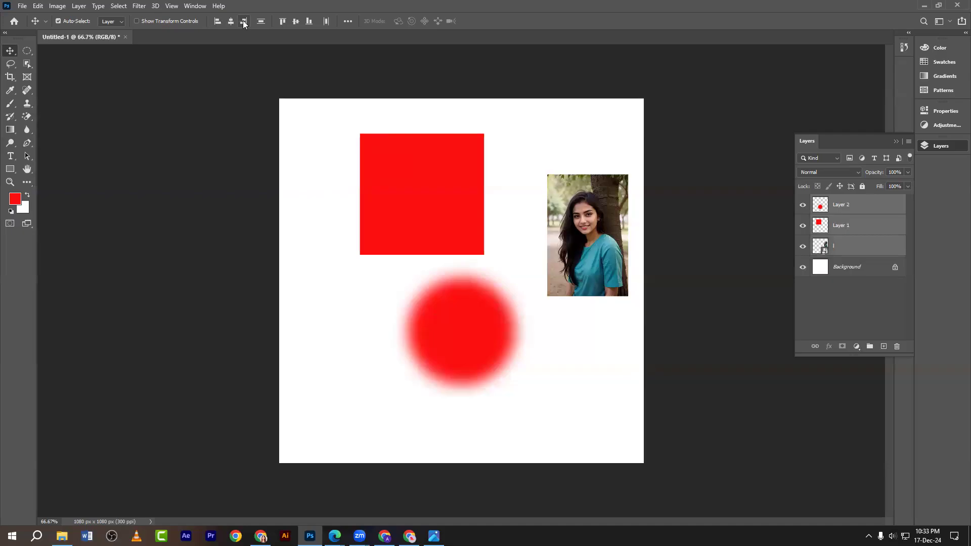
- Align the square, circle and portrait by their left edges twice, undoing the alignment each time
click(218, 22)
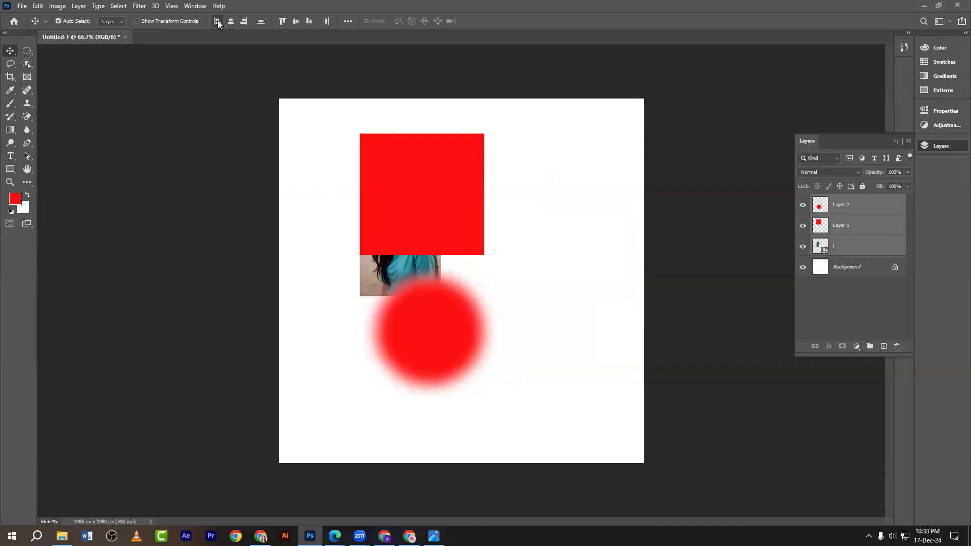
key(ctrl+z)
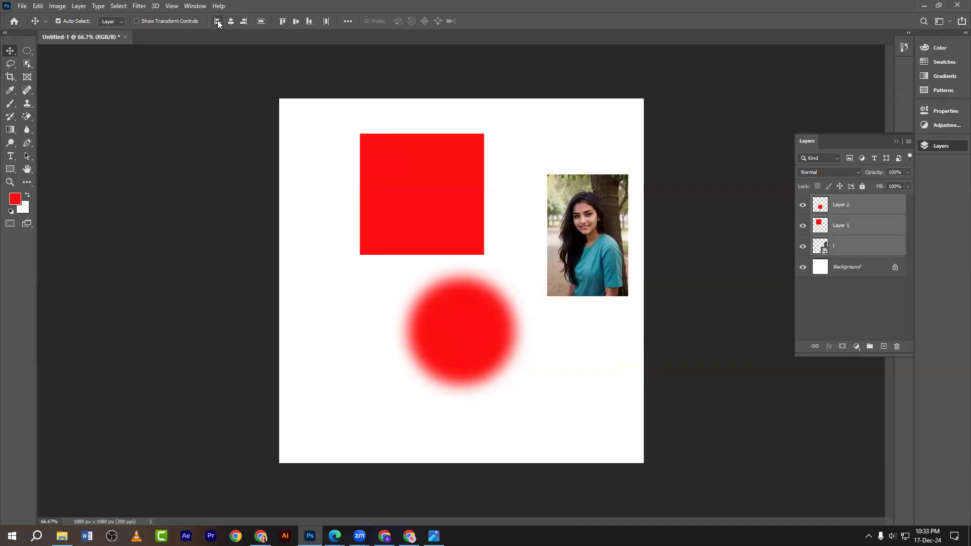
click(217, 22)
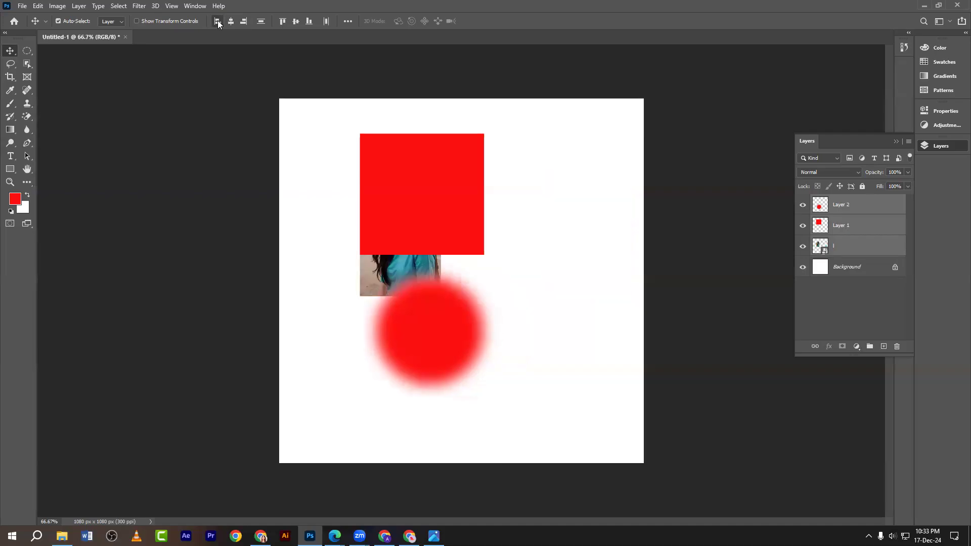
key(ctrl+z)
- Demonstrate aligning horizontal centers and distributing vertically on the three selected layers, undoing each
click(231, 21)
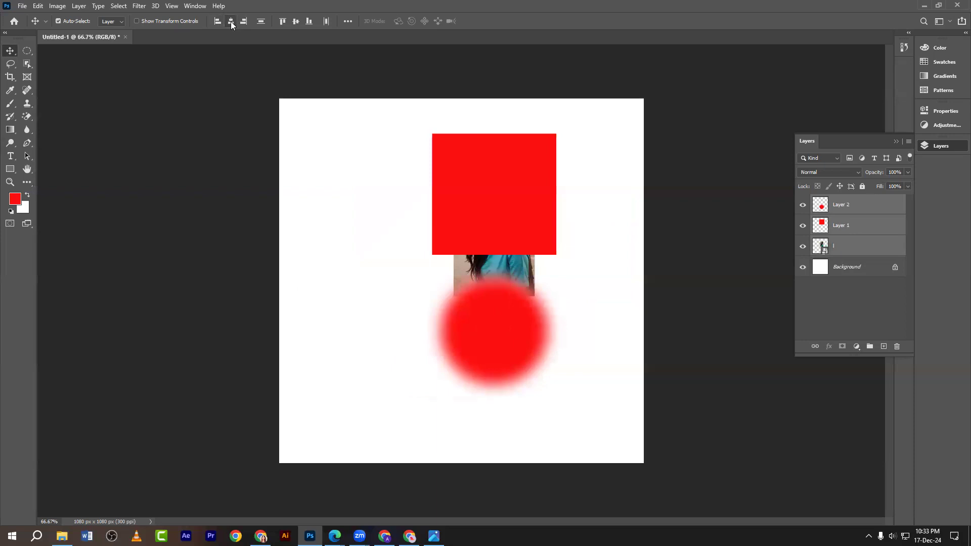
key(ctrl+z)
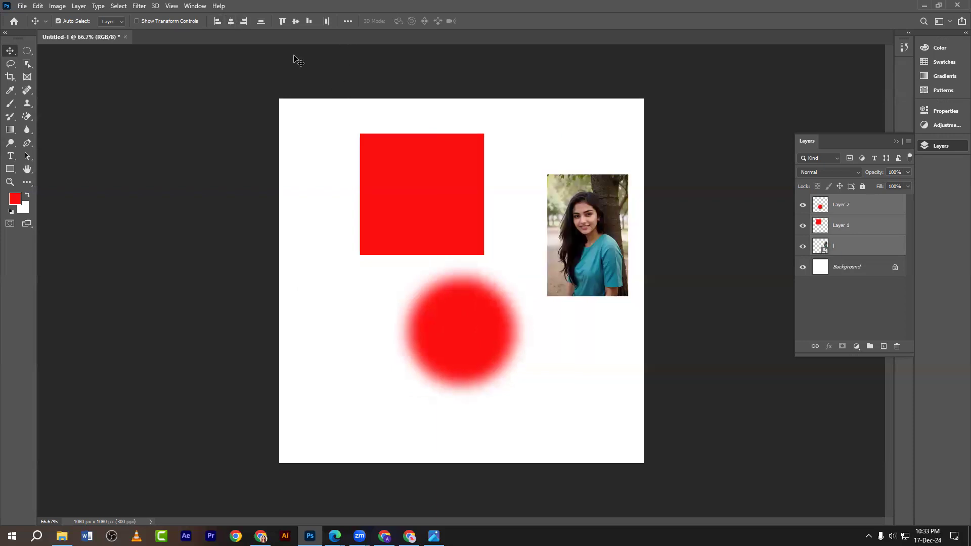
click(260, 21)
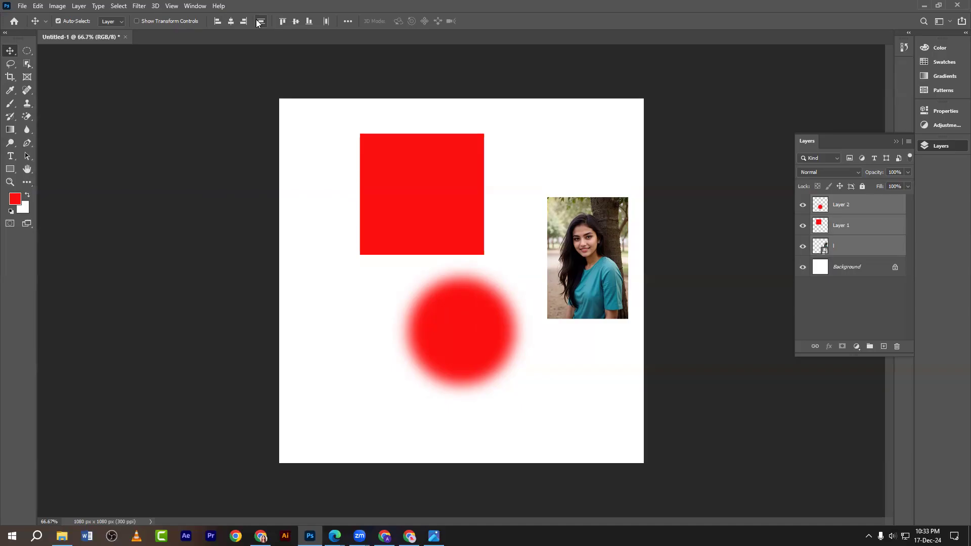
key(ctrl+z)
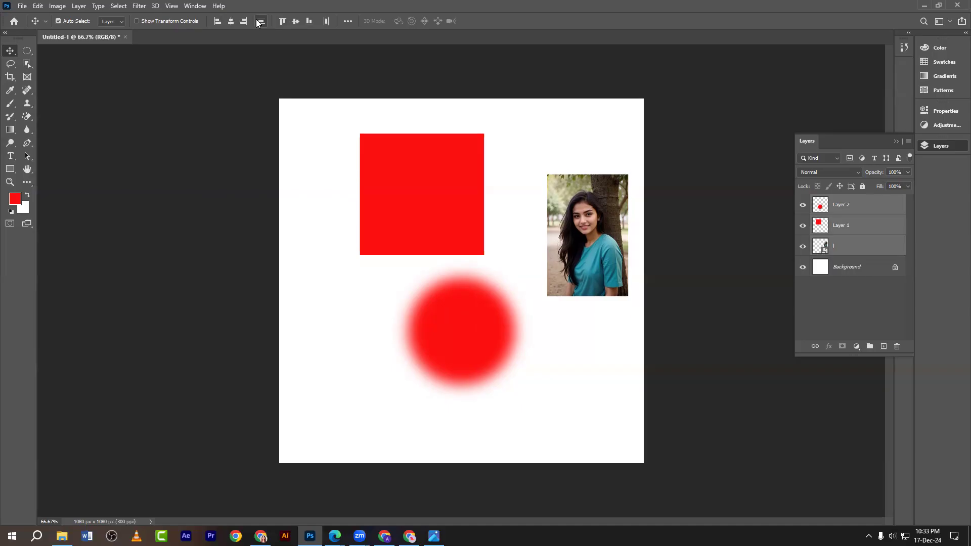
- Mark the square, circle and portrait with red rectangles on a screenshot overlay, and discard the overlay
key(Print)
drag(257, 66, 761, 489)
click(776, 434)
drag(317, 123, 663, 398)
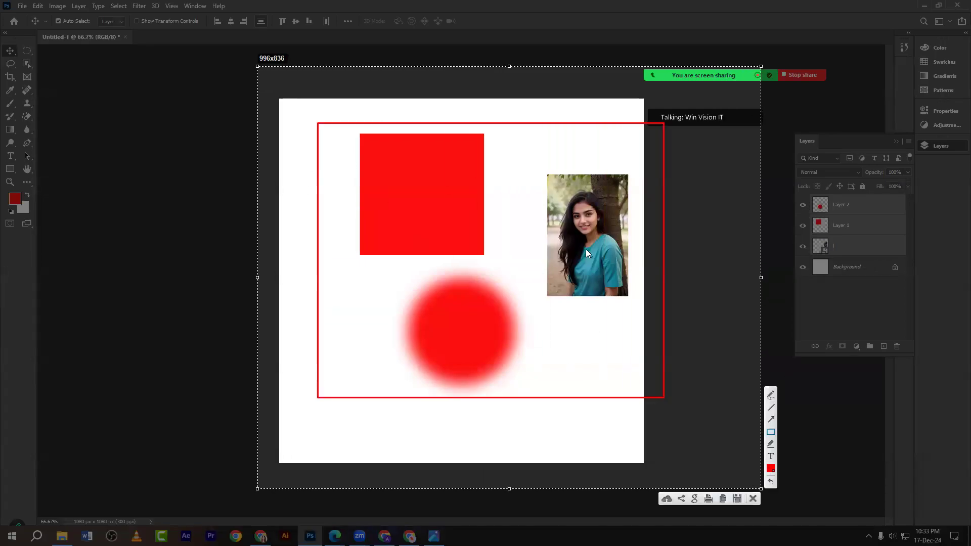
mouse_move(348, 232)
mouse_down()
mouse_move(456, 282)
mouse_move(637, 286)
mouse_up()
click(752, 499)
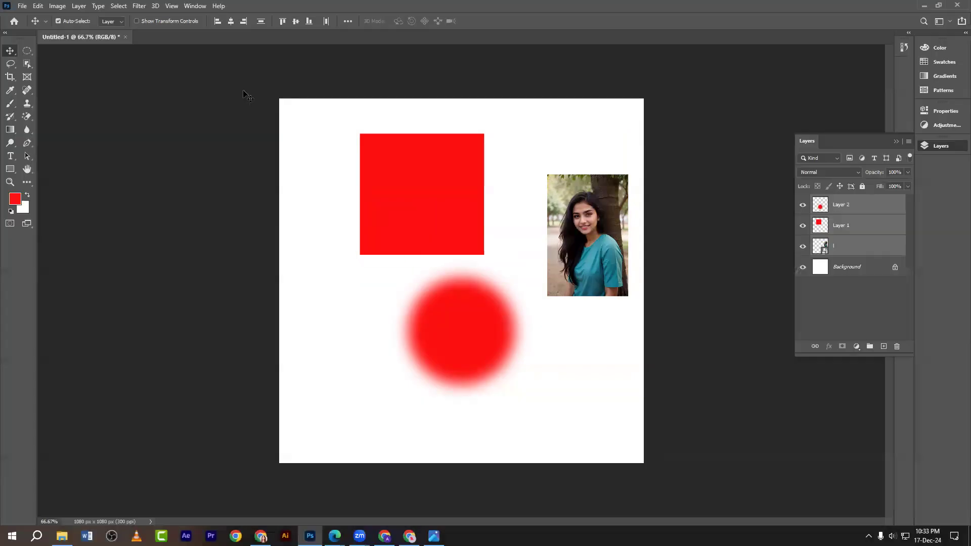
- Demonstrate distributing the three layers vertically and aligning them by their top edges, undoing both operations
click(261, 22)
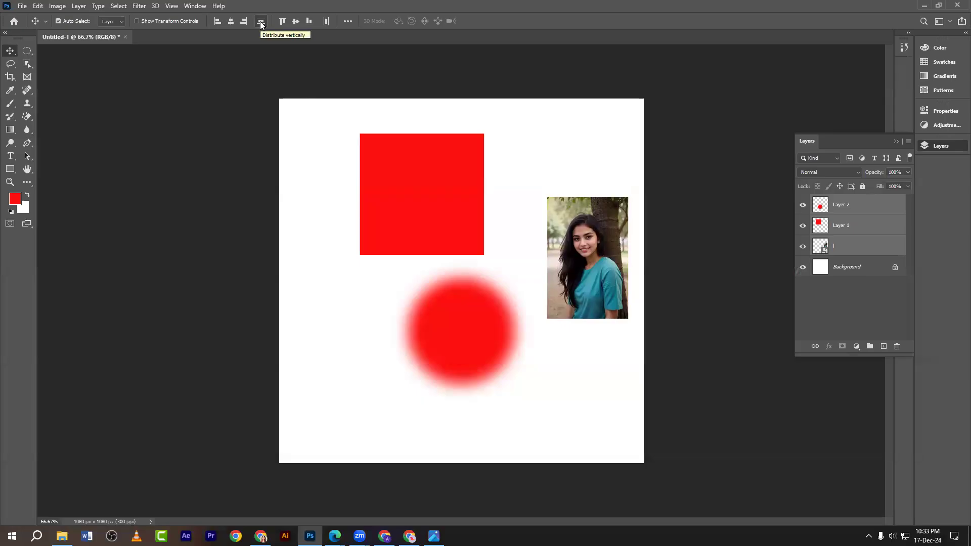
key(ctrl+z)
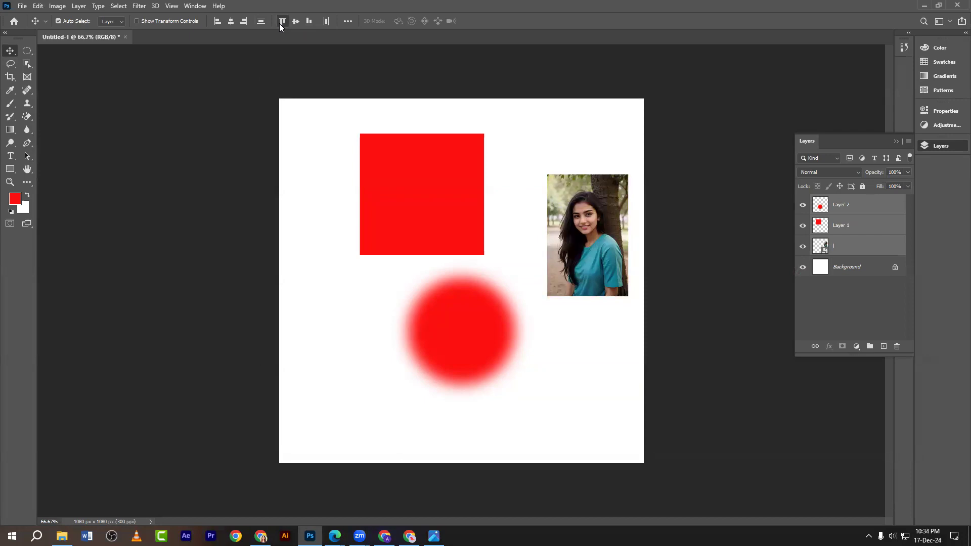
click(282, 21)
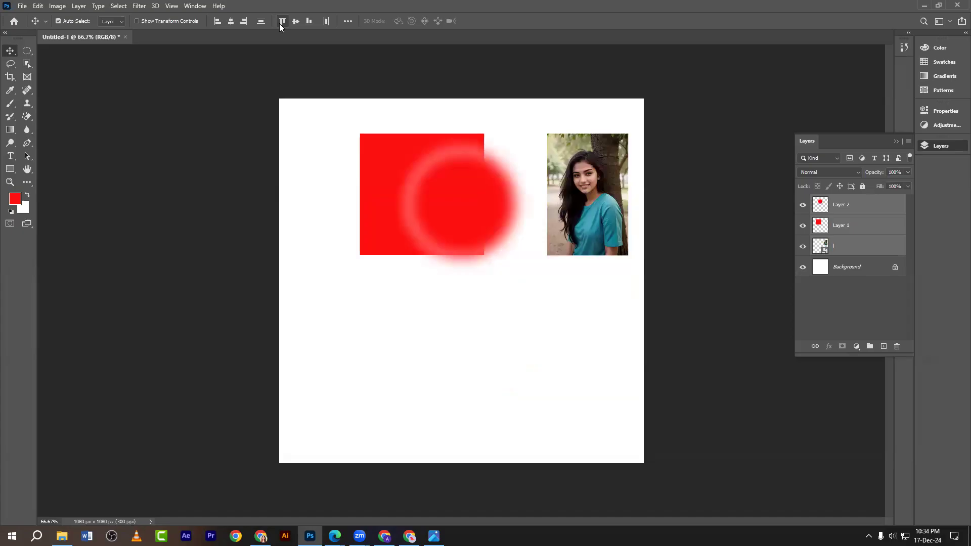
key(ctrl+z)
key(ctrl+shift+z)
key(ctrl+z)
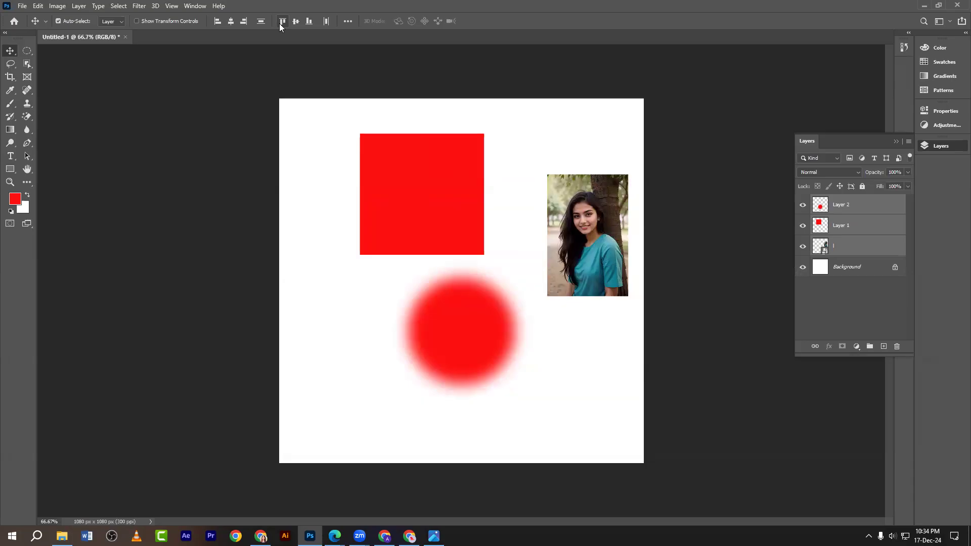
- Align the three layers by their vertical centers and spread the square and circle apart into a row beside the portrait
click(294, 21)
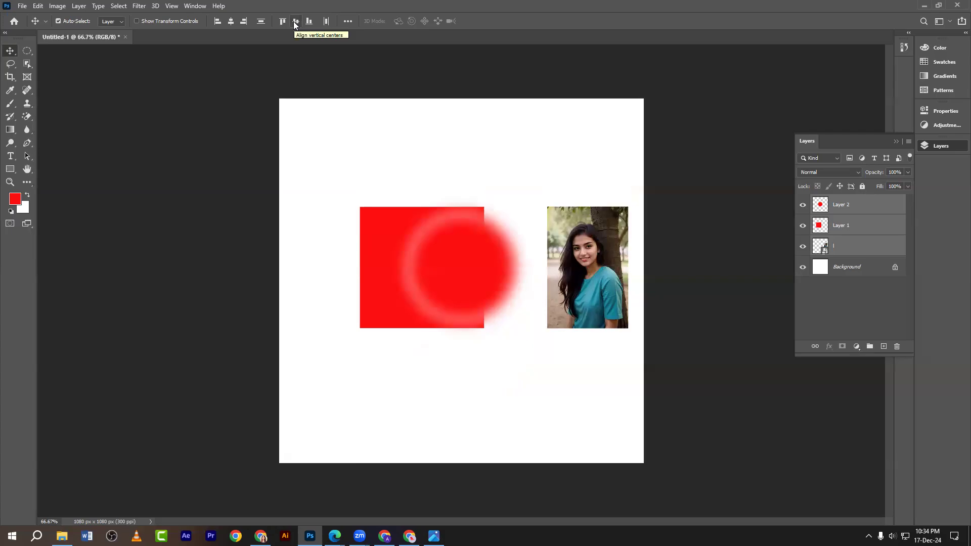
drag(379, 261, 333, 264)
key(ctrl+z)
drag(461, 254, 502, 257)
drag(396, 261, 301, 259)
drag(489, 265, 462, 267)
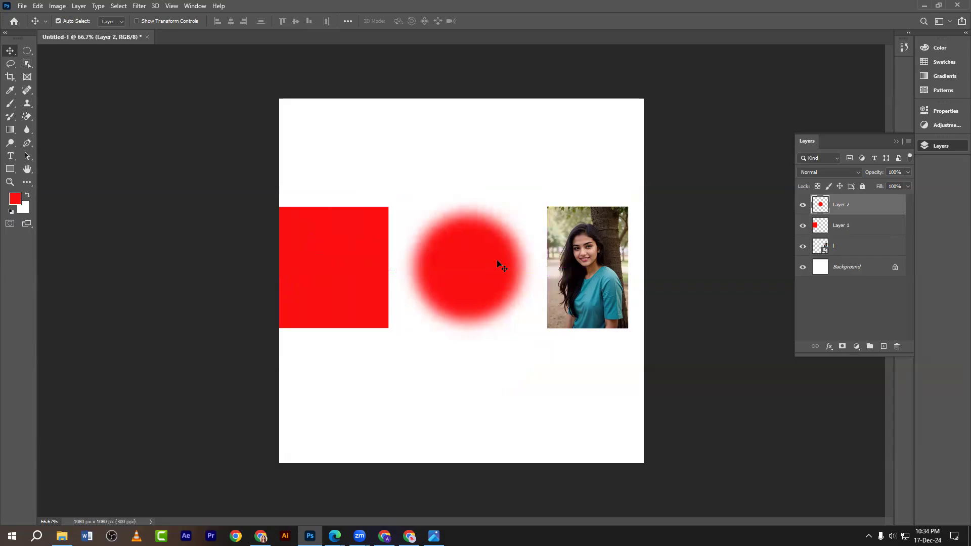
- Delete the circle and portrait, move the square, and undo these changes along with the circle's last move
key(Delete)
click(581, 258)
key(Delete)
drag(349, 255, 437, 216)
key(ctrl+z)
key(ctrl+z)
key(ctrl+z)
key(ctrl+z)
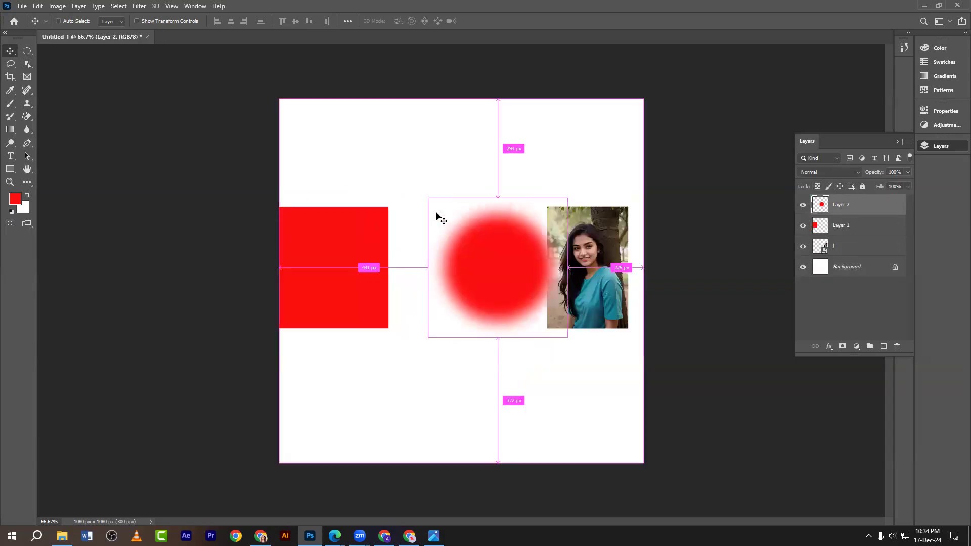
- Undo the earlier spacing, spread the square and circle into a row beside the portrait, and undo both moves
key(ctrl+z)
drag(426, 258, 355, 258)
drag(489, 264, 469, 264)
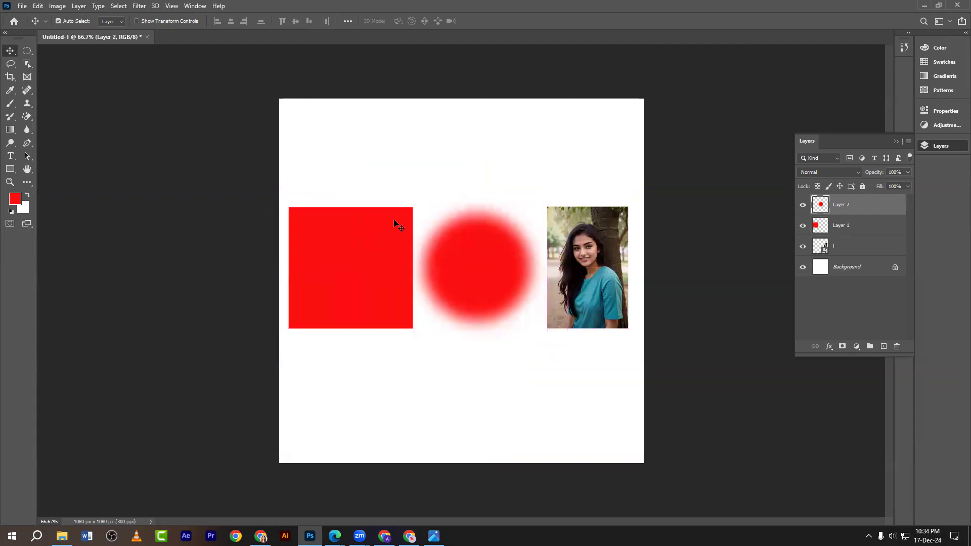
key(ctrl+z)
key(ctrl+z)
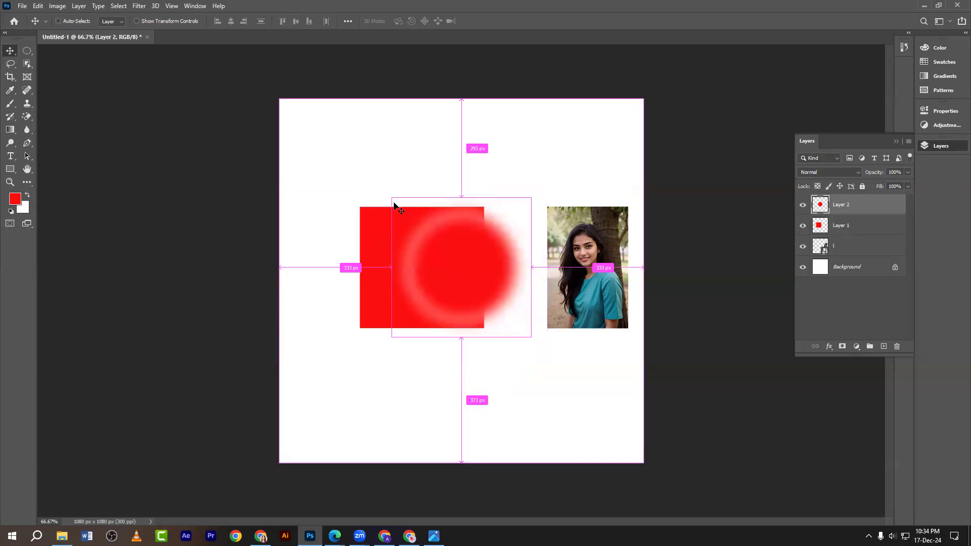
- Scatter the square and circle, and demonstrate bottom-edge alignment and horizontal distribution on all three layers, undoing both operations
drag(396, 208, 337, 131)
drag(471, 252, 487, 309)
drag(239, 94, 661, 412)
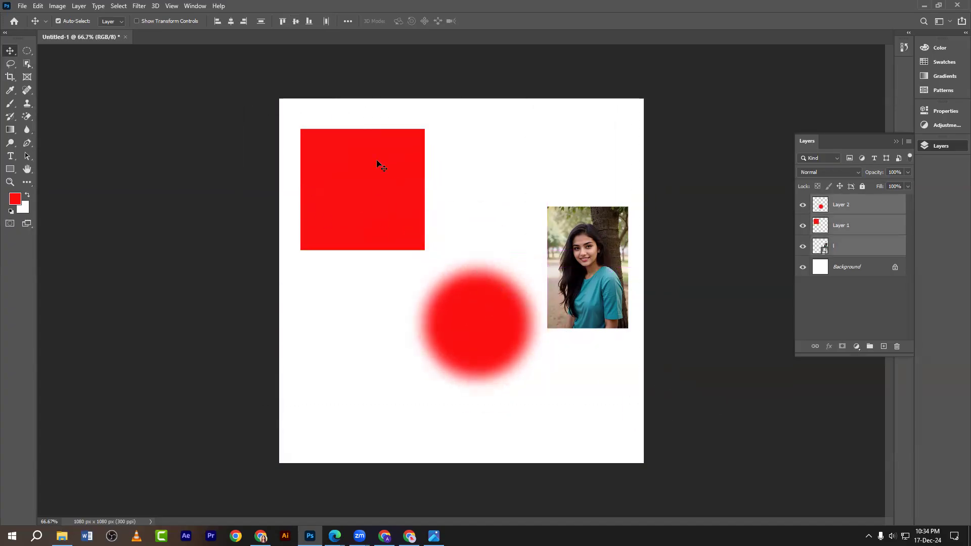
click(308, 23)
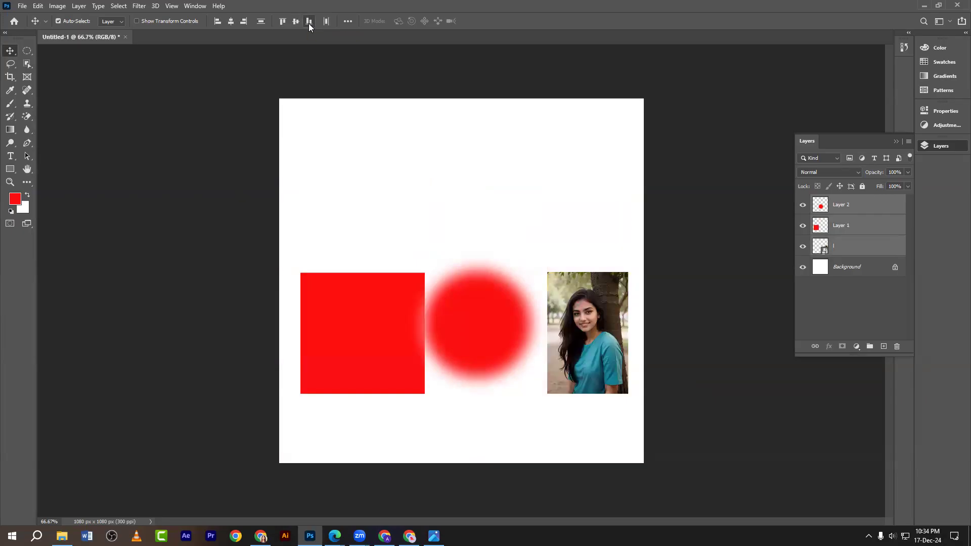
key(ctrl+z)
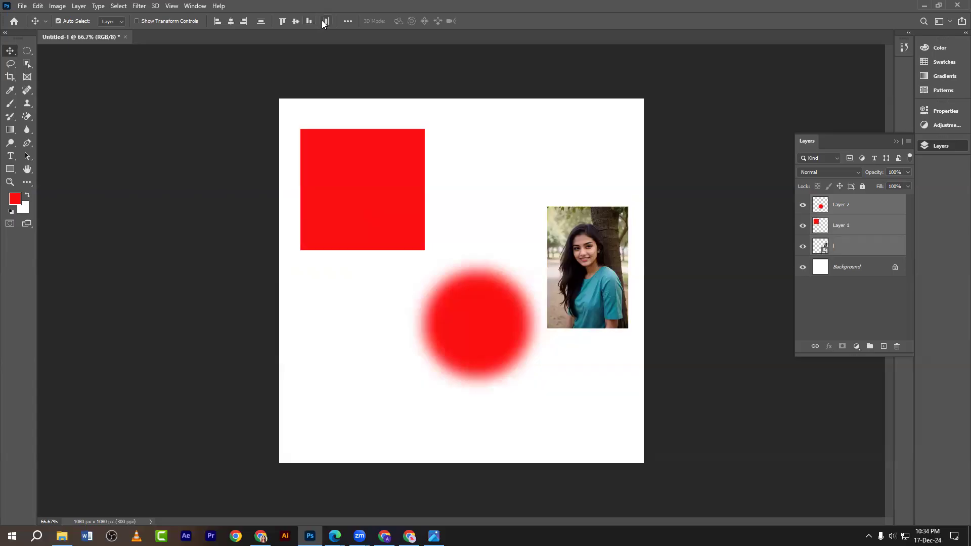
click(324, 21)
key(ctrl+z)
- Delete the three layers and place the portrait image on the blank canvas at a reduced size
drag(227, 125, 625, 401)
key(Delete)
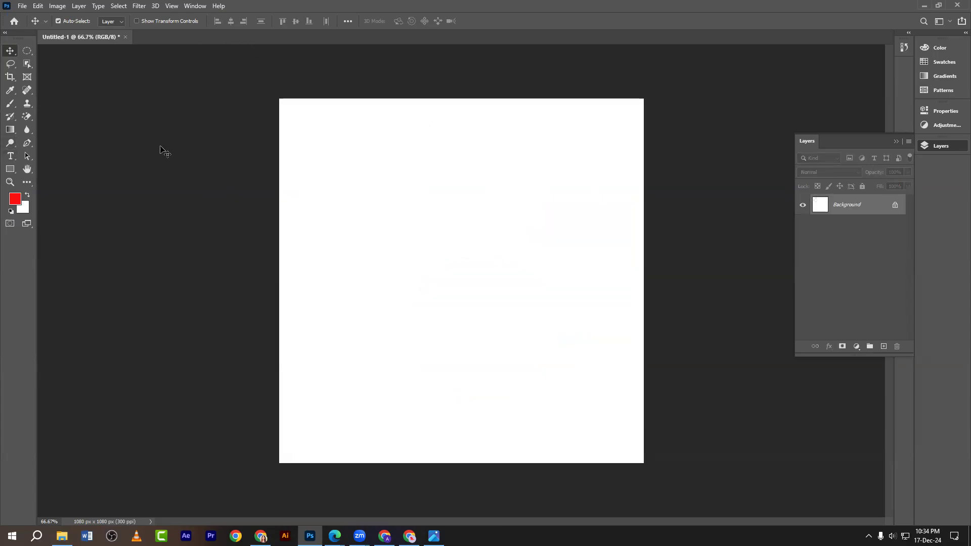
click(62, 536)
click(283, 204)
click(406, 97)
drag(406, 100, 451, 283)
drag(461, 462, 461, 209)
- Duplicate the portrait three times at staggered heights across the canvas and select all four portraits
click(10, 50)
drag(455, 162, 614, 279)
click(129, 138)
drag(191, 139, 711, 374)
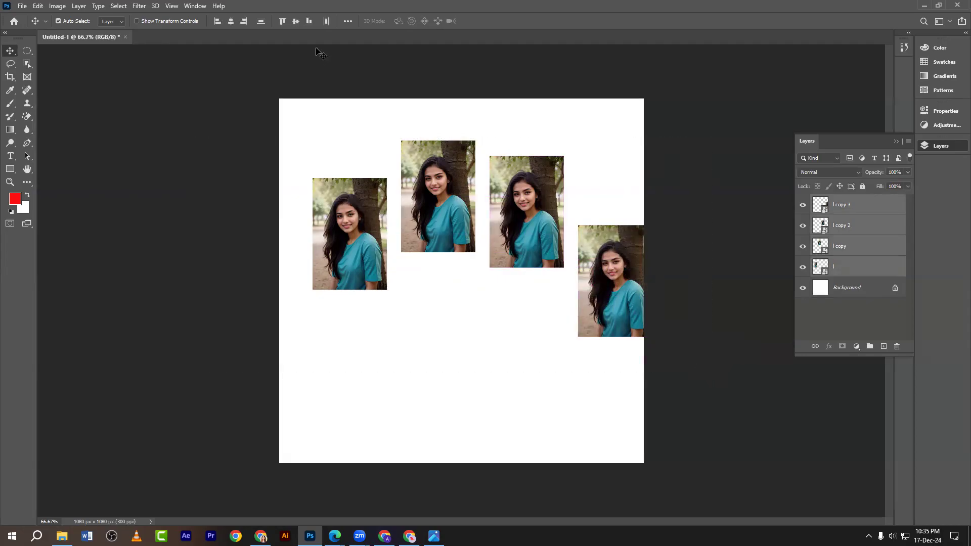
- Mark a horizontal band across the four portraits with a red rectangle on a screenshot overlay, and discard the overlay
key(Print)
drag(236, 52, 701, 431)
drag(227, 250, 675, 276)
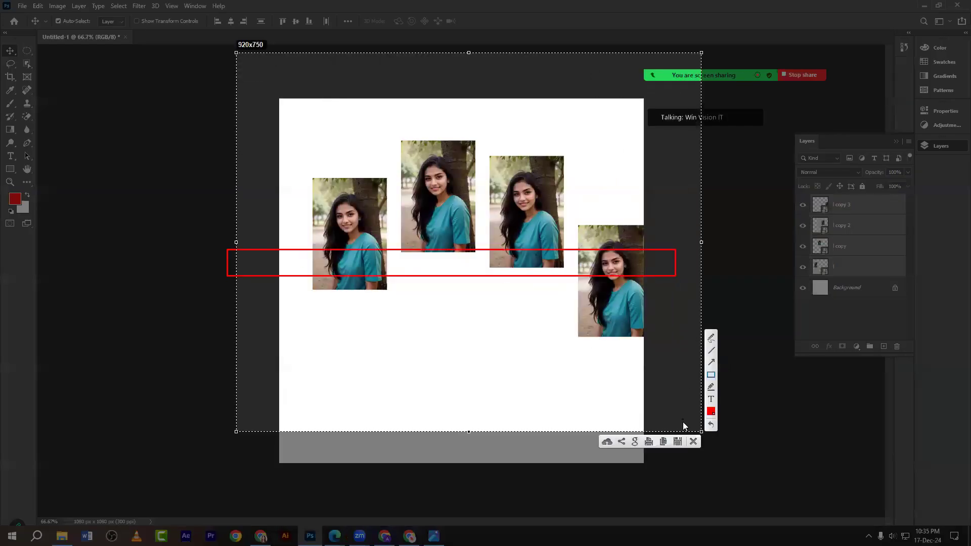
click(693, 441)
- Align the four portraits by their vertical centers and shift the row left to fit inside the canvas
click(296, 22)
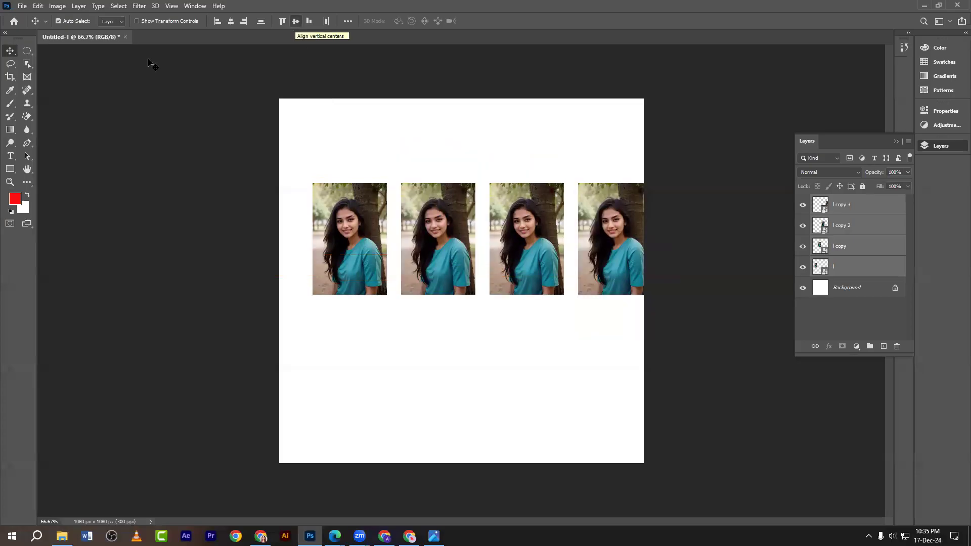
key(ctrl+t)
key(shift+Left)
key(shift+Left)
key(shift+Left)
key(shift+Left)
key(shift+Left)
key(shift+Left)
key(Return)
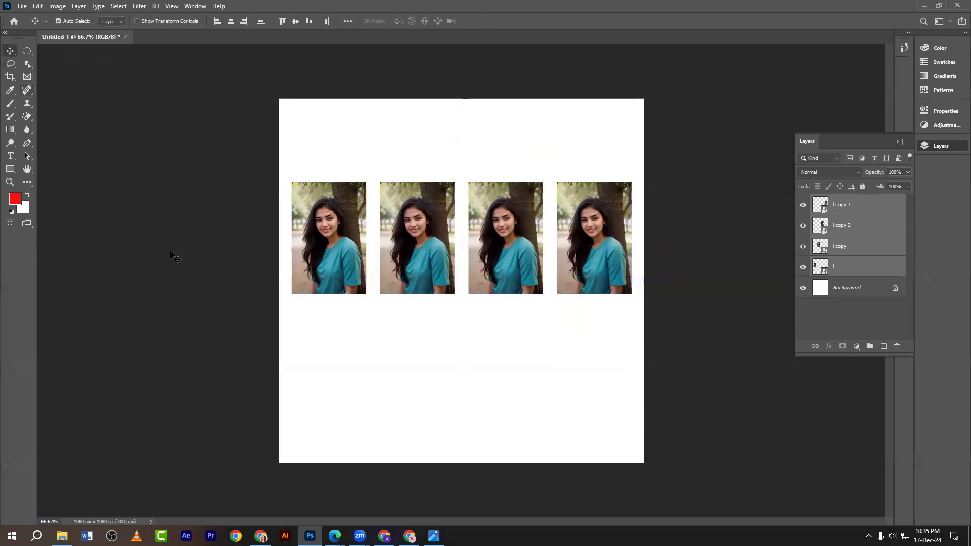
- Move the outer portraits to the canvas edges, space the middle two unevenly, and demonstrate horizontal distribution, undoing it
click(147, 270)
drag(332, 242, 320, 241)
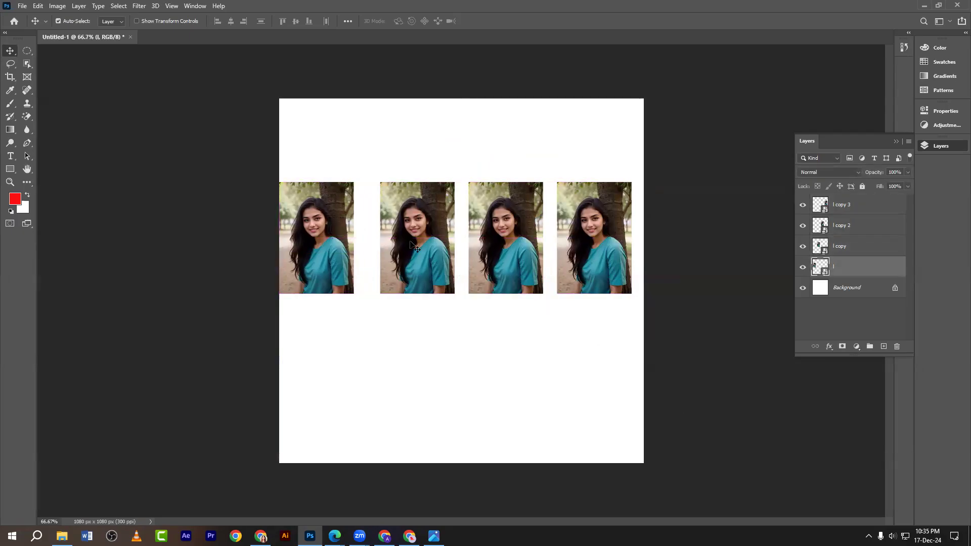
drag(596, 245, 608, 244)
drag(478, 244, 470, 243)
drag(417, 240, 427, 247)
click(186, 173)
drag(188, 138, 700, 353)
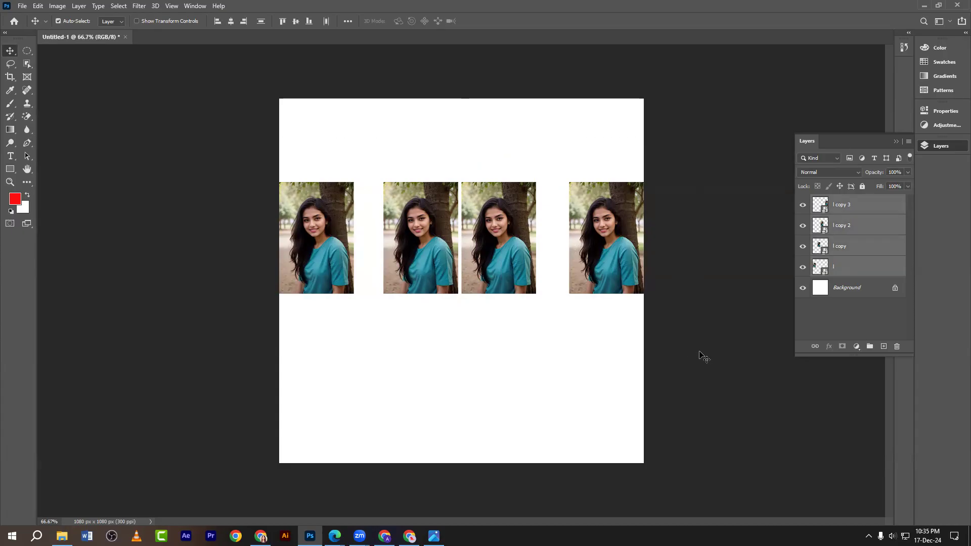
click(328, 21)
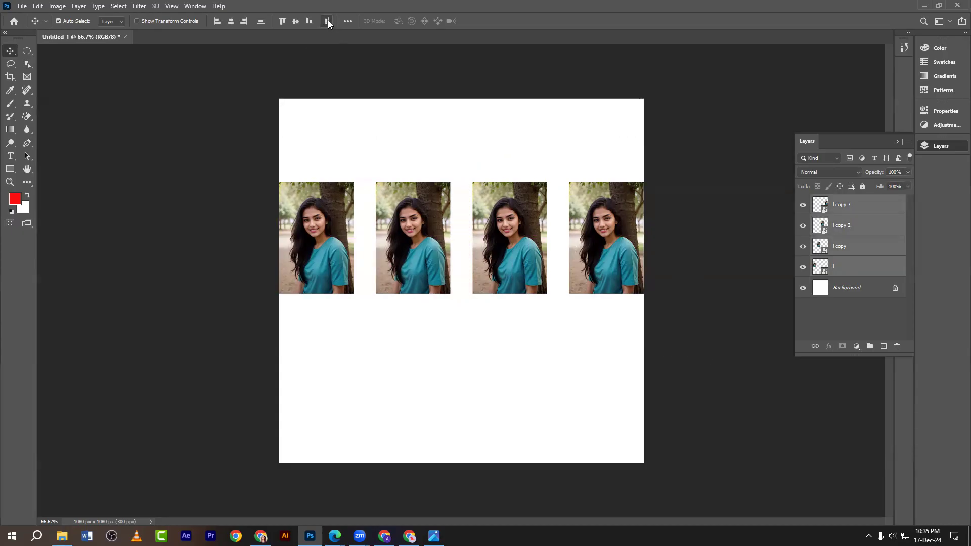
key(ctrl+z)
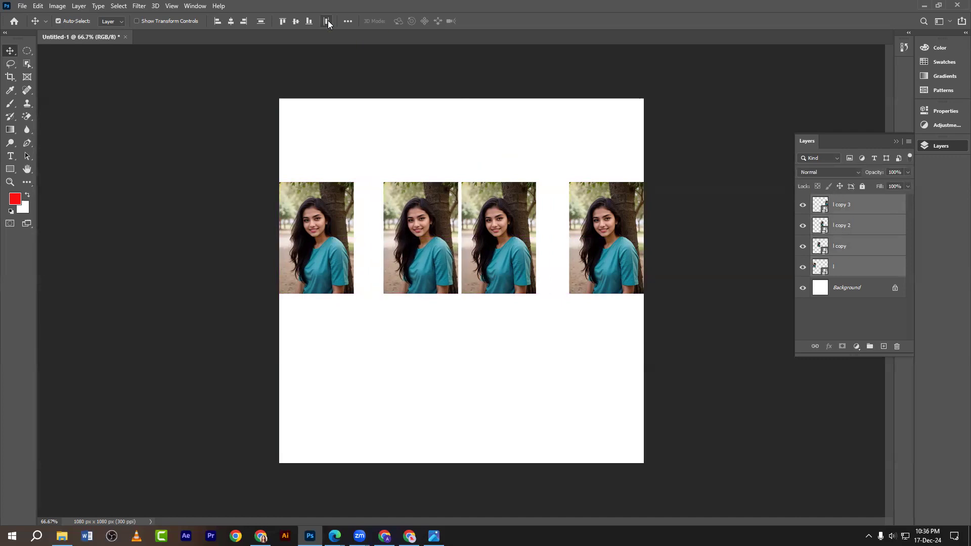
- Mark the horizontal distribution option with a red rectangle and an arrow on a screenshot overlay, and discard the overlay
key(Print)
drag(242, 0, 551, 192)
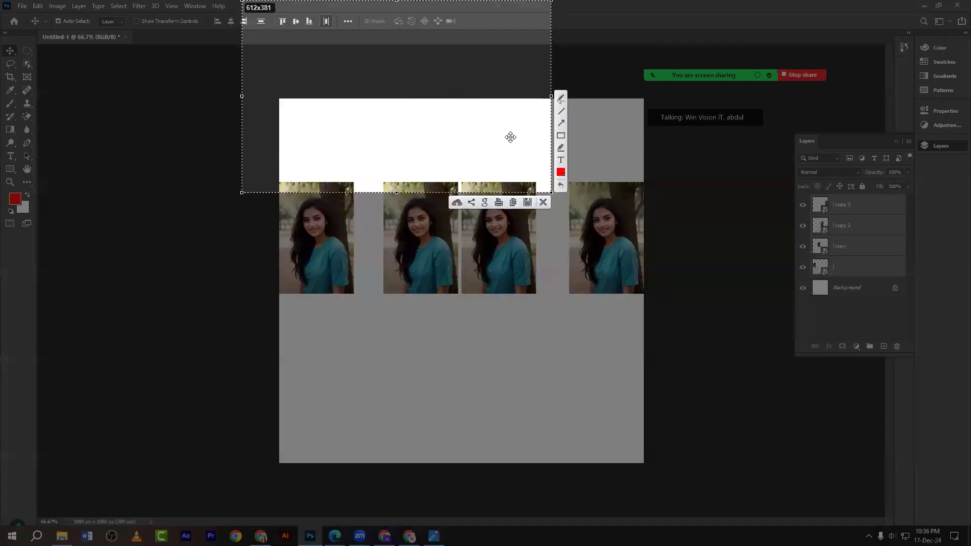
drag(300, 6, 361, 60)
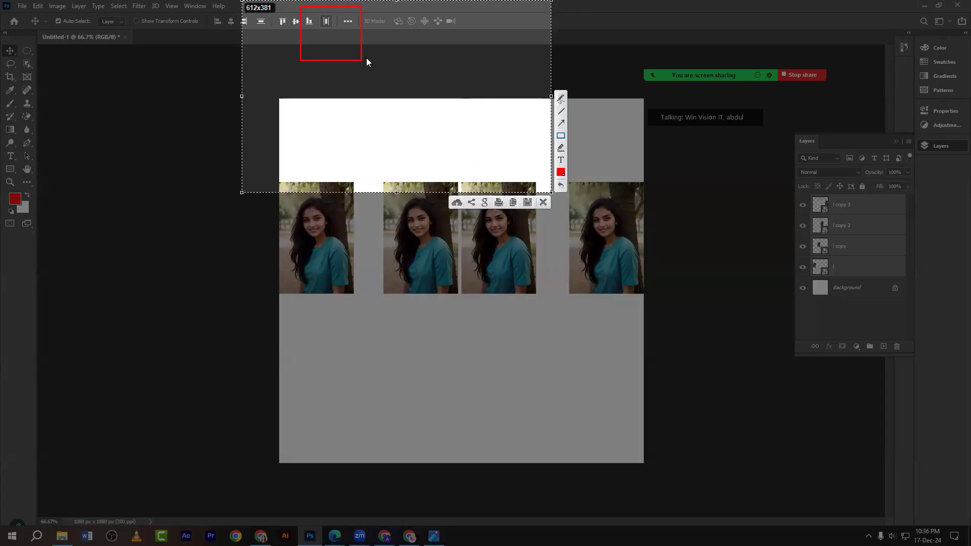
click(561, 124)
drag(408, 108, 331, 33)
click(543, 203)
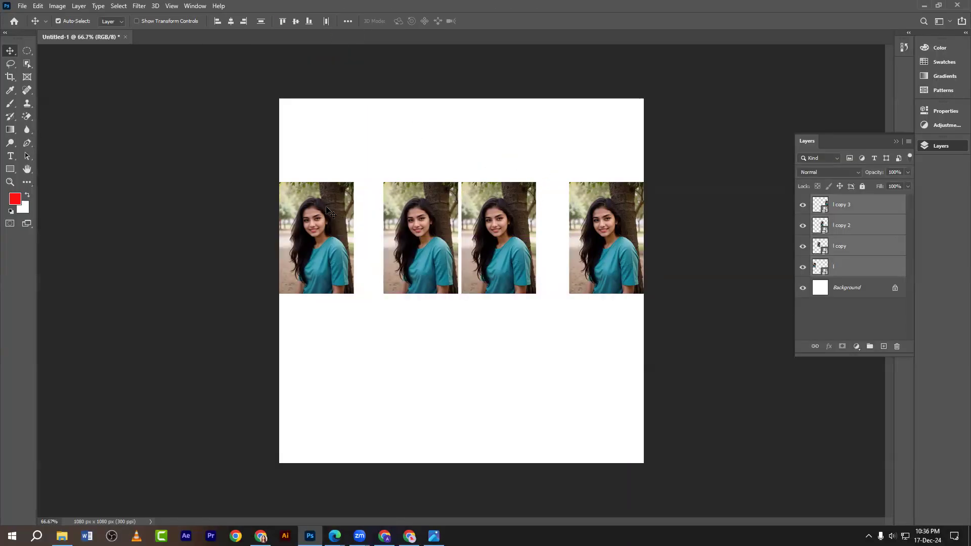
- Select all four portraits and distribute them horizontally
drag(204, 144, 731, 405)
click(325, 21)
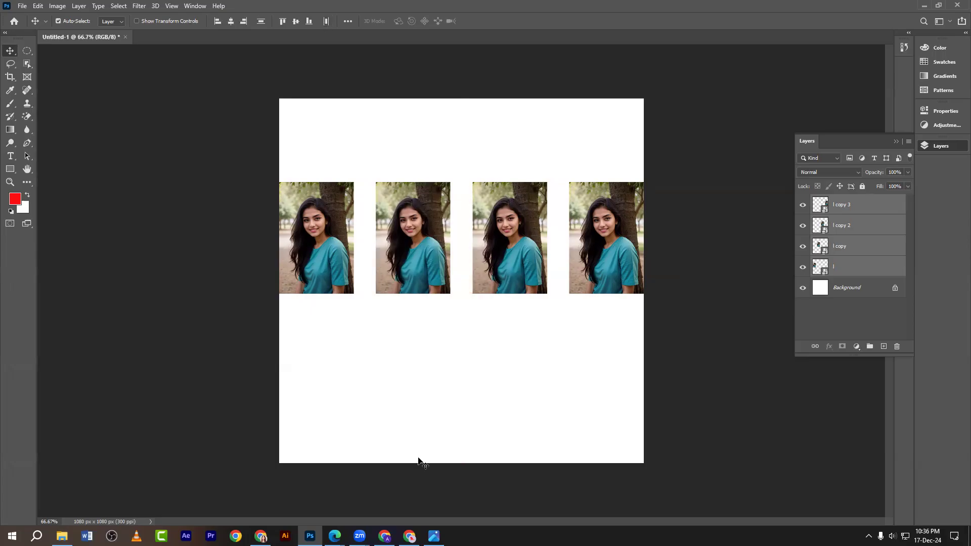
- Switch to the Photoshop course module PDF, highlight the "Group & Ungroup" topic, and return to Photoshop
click(334, 533)
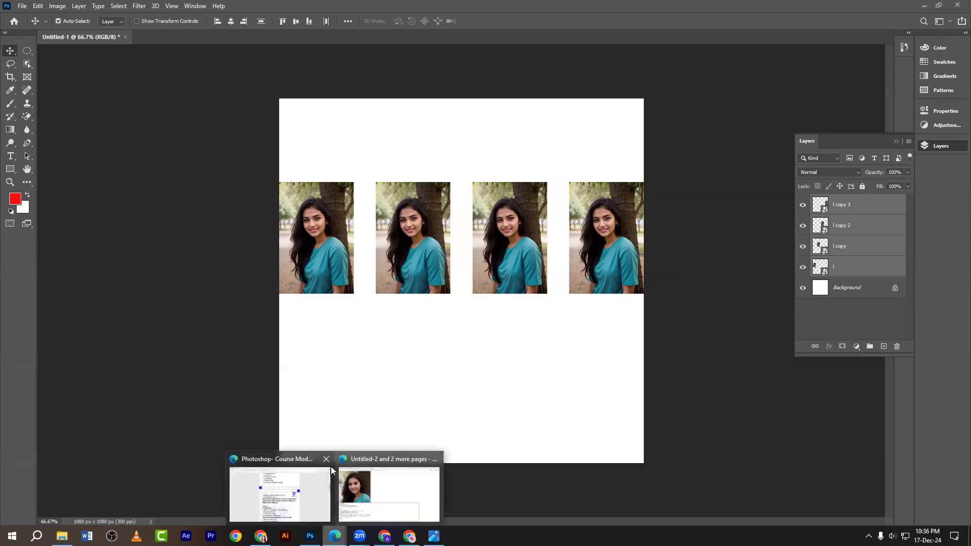
click(303, 486)
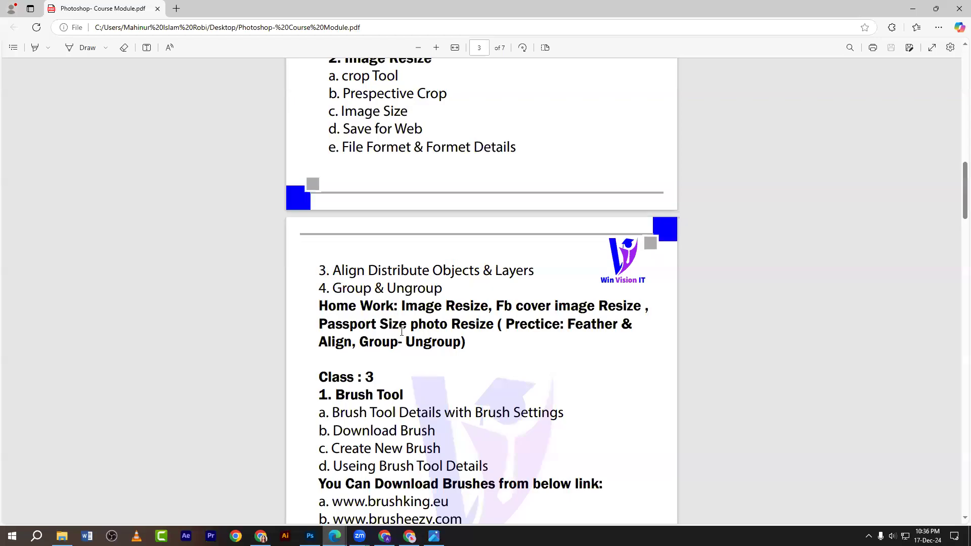
scroll(401, 333, up, 1)
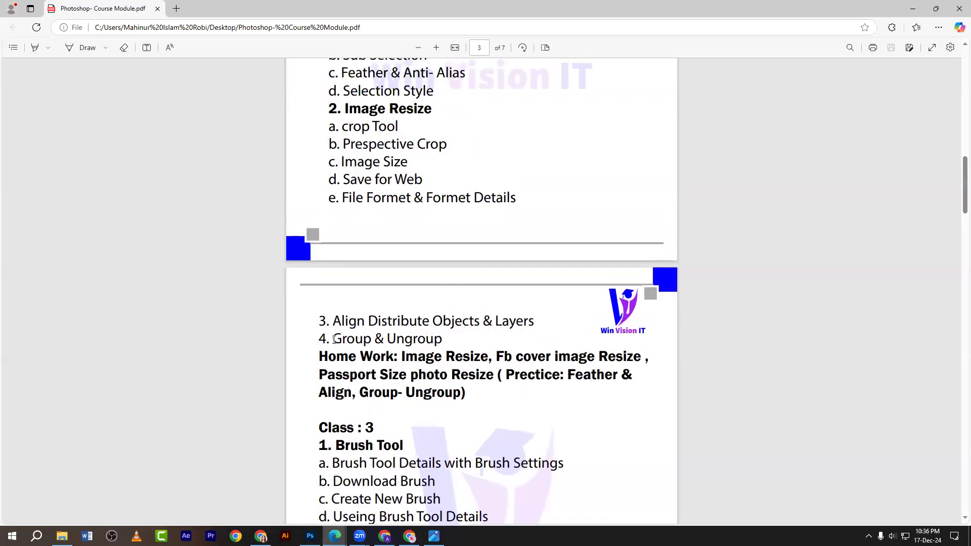
drag(333, 339, 448, 341)
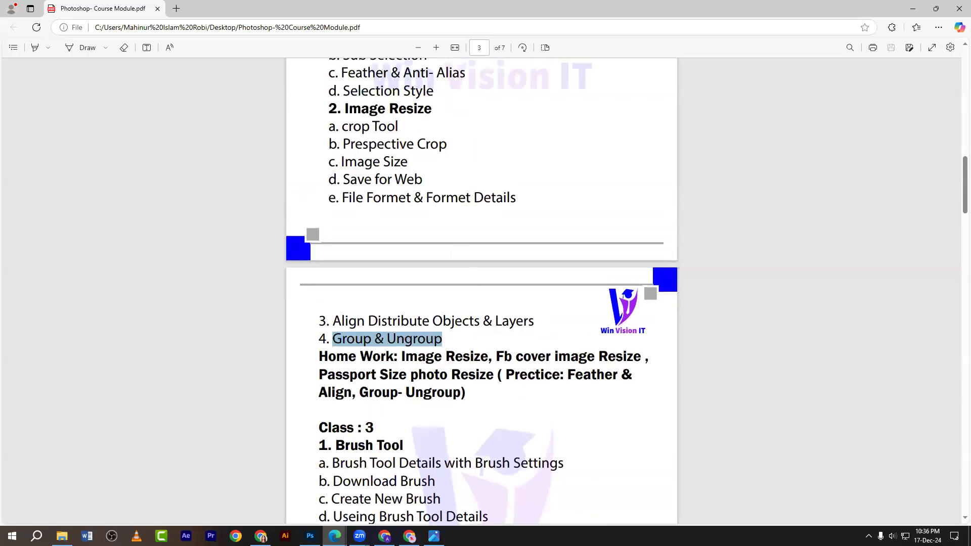
click(310, 536)
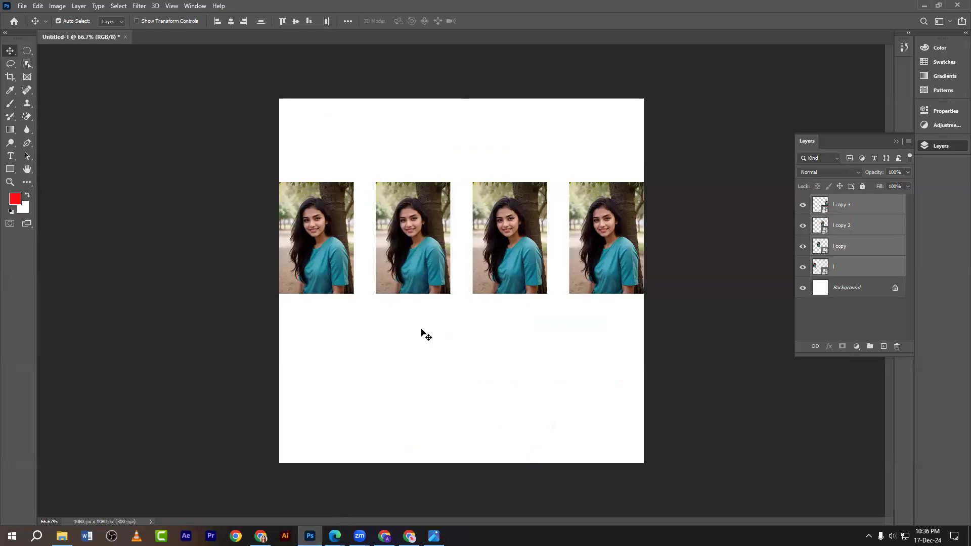
- Undo the portraits' distribution, alignment and duplication back to the single original, and move it to the canvas's upper-left area
drag(191, 180, 650, 338)
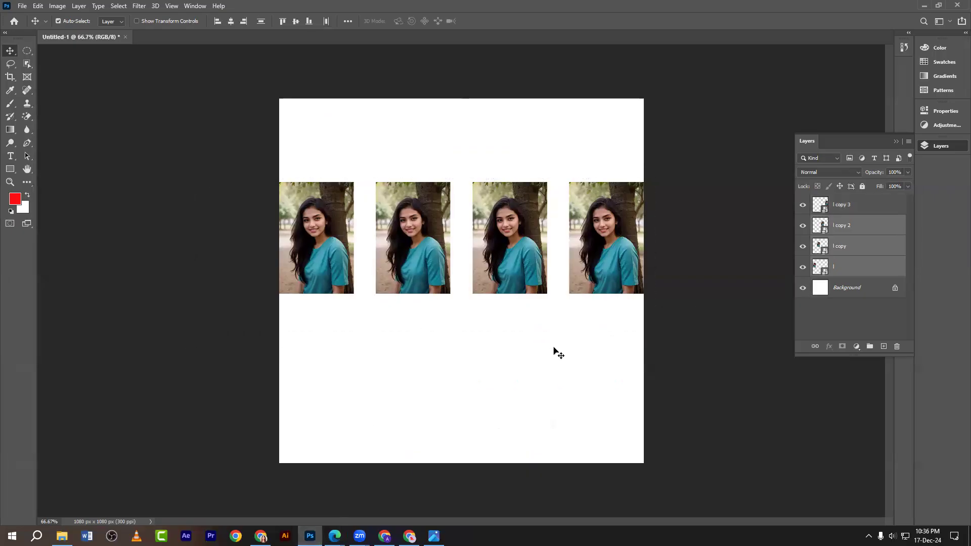
key(ctrl+z)
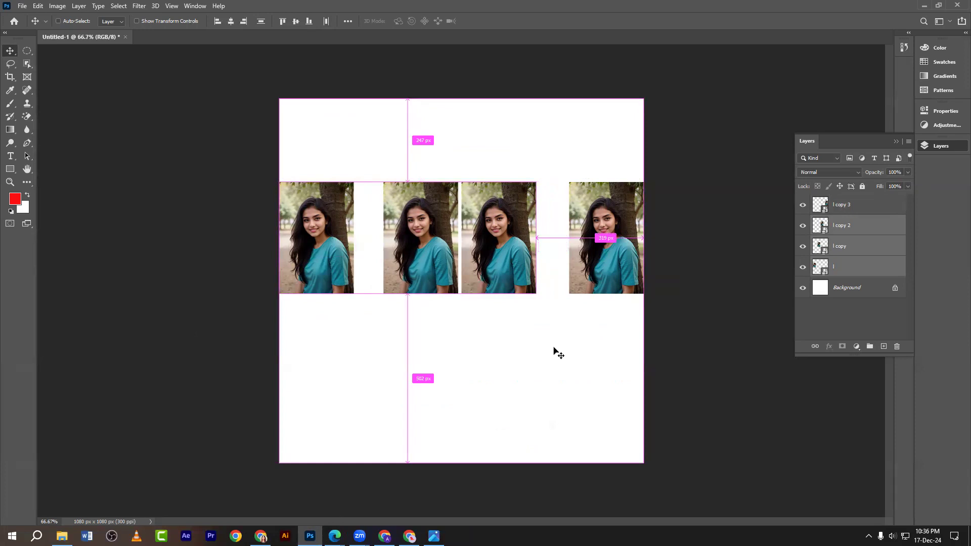
key(ctrl+shift+z)
key(ctrl+z)
key(ctrl+z)
key(ctrl+z)
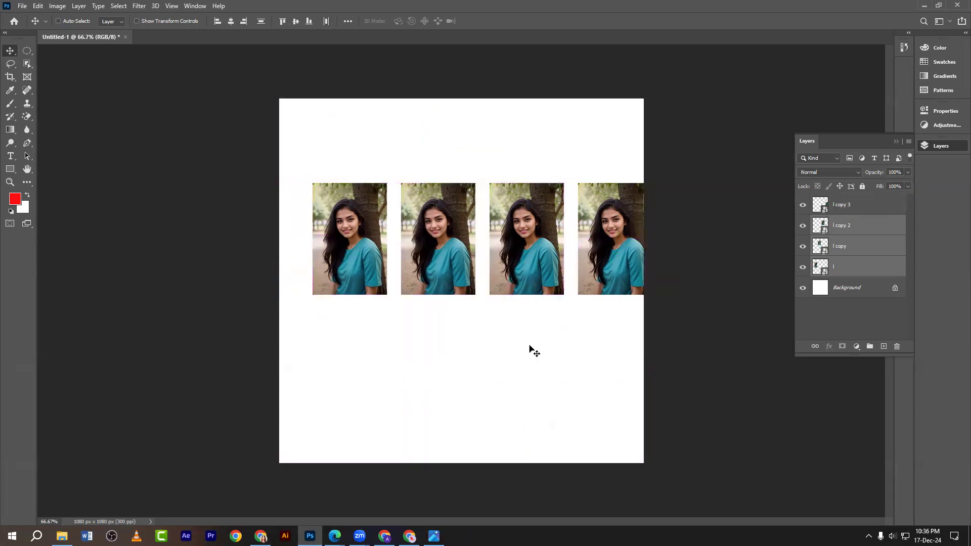
key(ctrl+z)
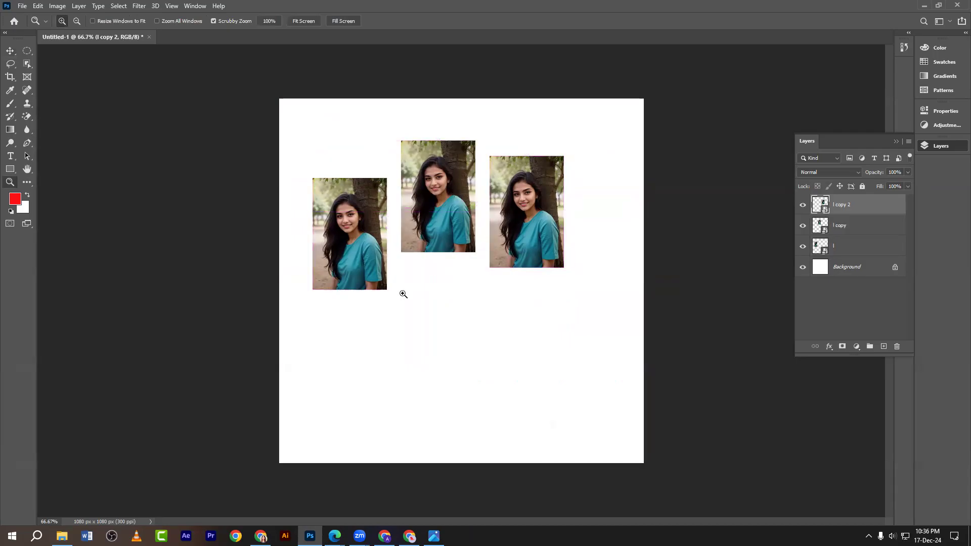
click(8, 51)
key(ctrl+z)
key(ctrl+z)
drag(369, 241, 340, 191)
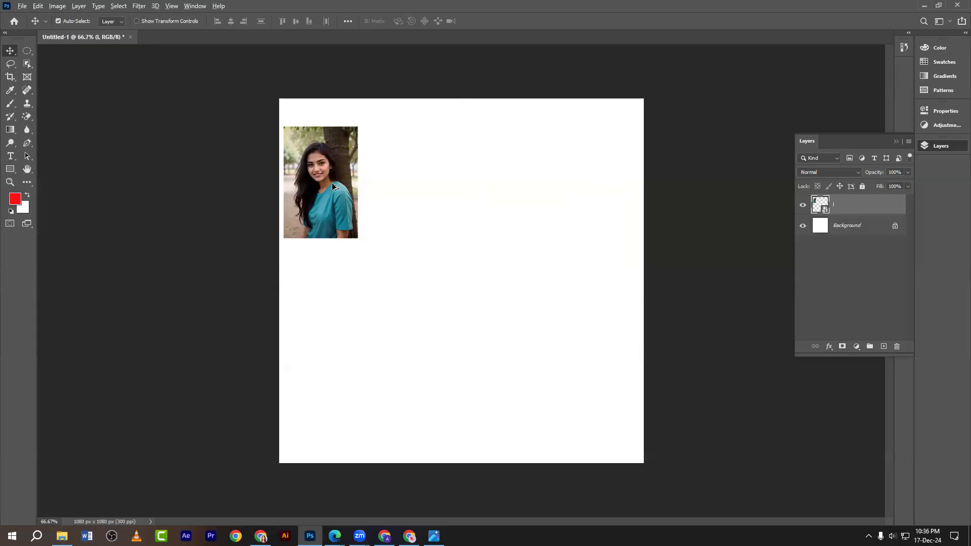
- Duplicate the portrait three times in a row across the canvas, and delete the three copies
drag(333, 187, 619, 200)
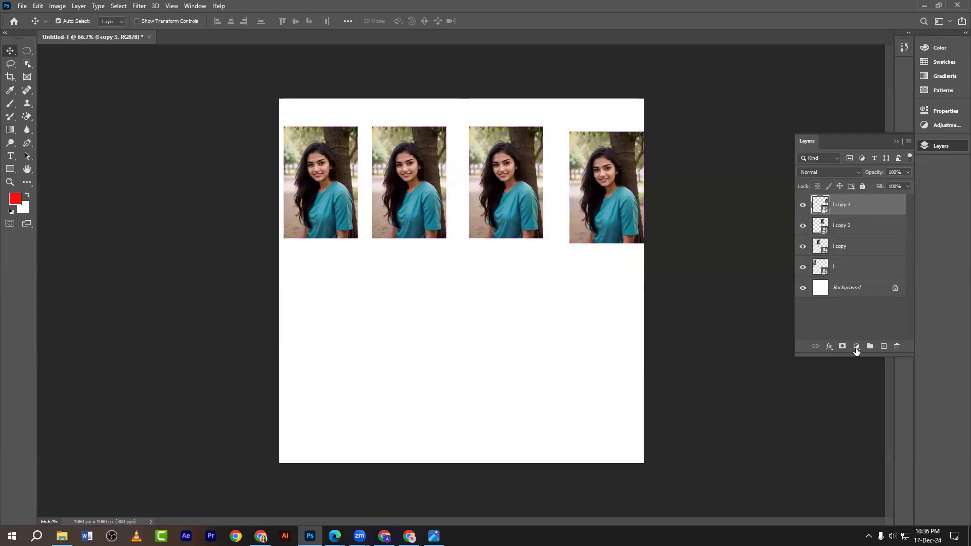
drag(612, 290, 402, 152)
key(Delete)
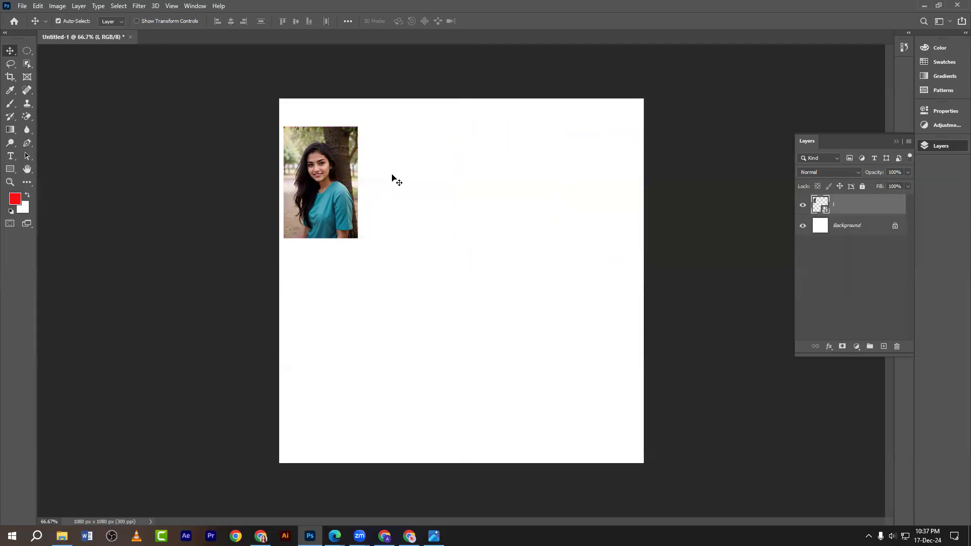
- Duplicate the portrait layer four times in place
key(ctrl+j)
key(ctrl+j)
key(ctrl+j)
key(ctrl+j)
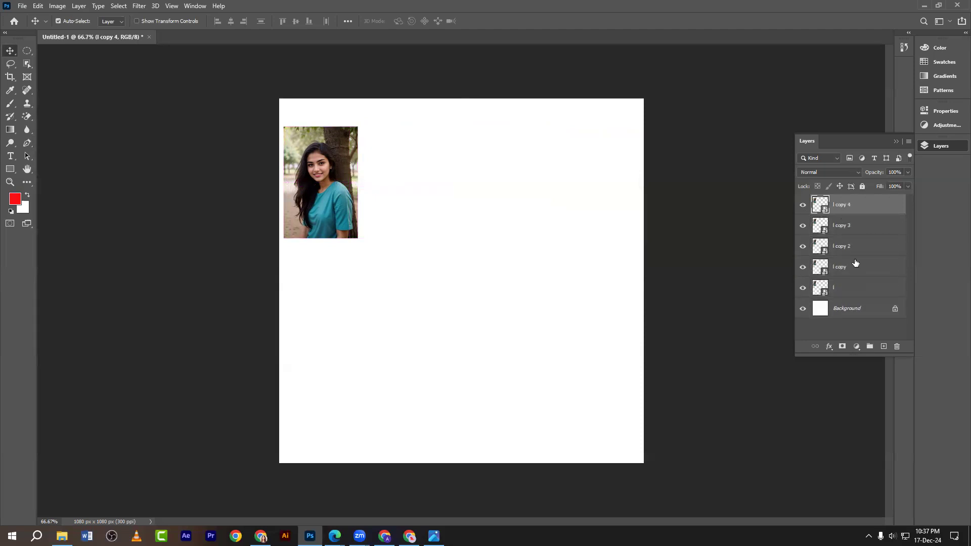
- Spread the four portrait copies apart at scattered positions across the canvas, leaving the original at the upper left
drag(358, 189, 414, 318)
drag(360, 173, 541, 279)
drag(333, 188, 555, 372)
drag(518, 205, 562, 244)
drag(487, 175, 434, 187)
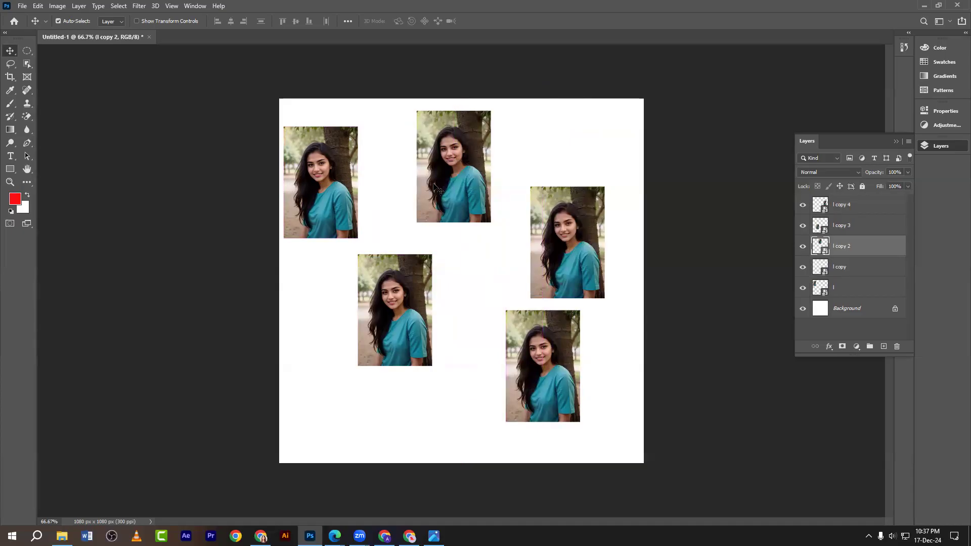
- Mark the list of layers with a red rectangle on a screenshot overlay, and discard the overlay
key(Print)
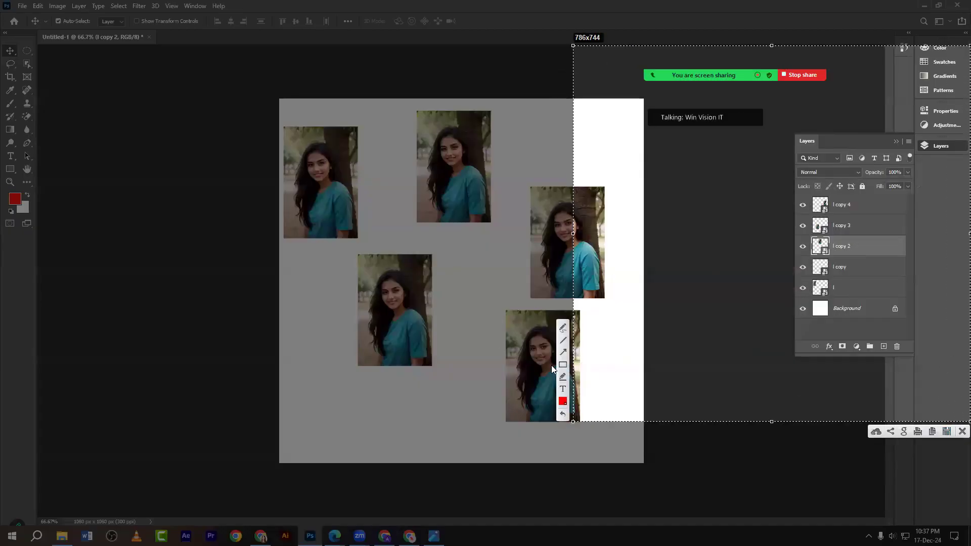
click(562, 365)
drag(776, 141, 907, 375)
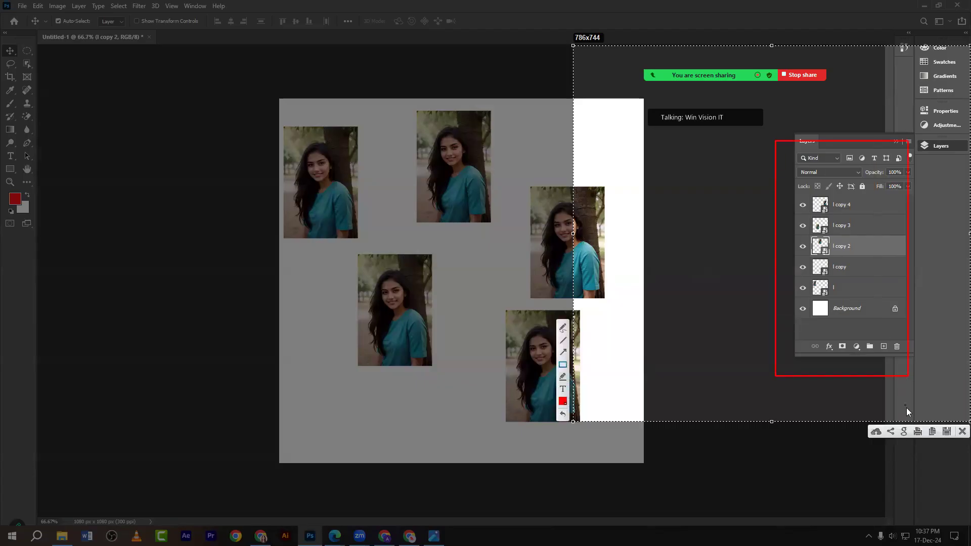
click(961, 430)
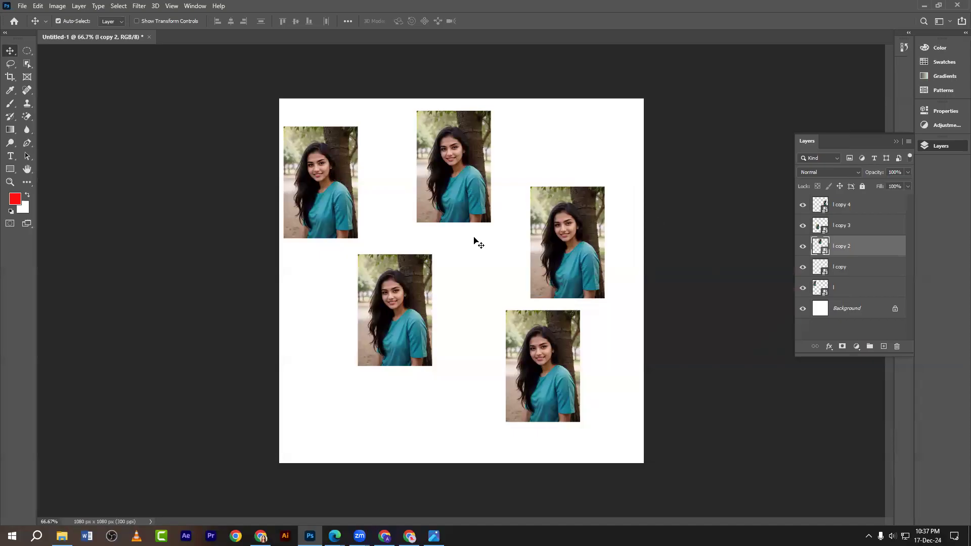
- Add a new layer above the portraits, draw a red-filled circle on it at the canvas's lower left, and shift it slightly upward
click(844, 207)
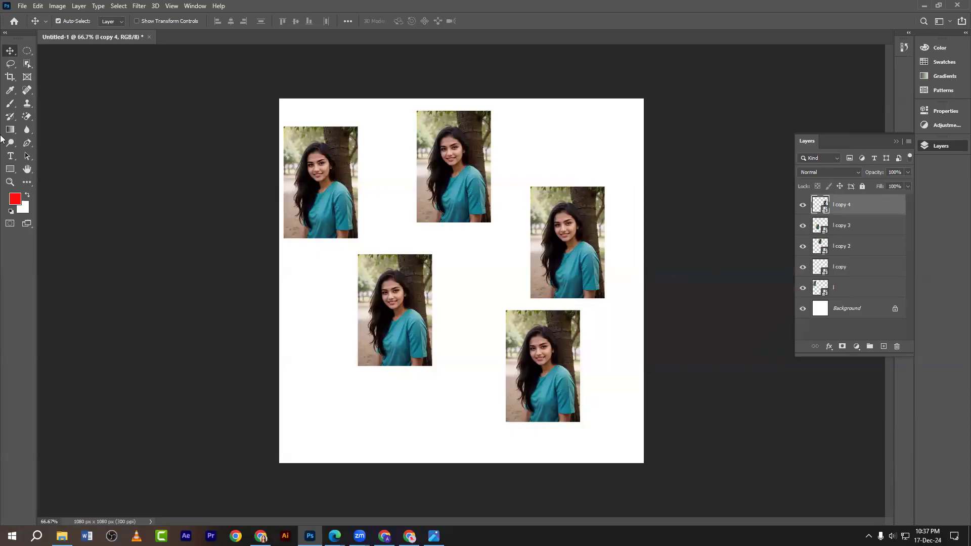
click(26, 51)
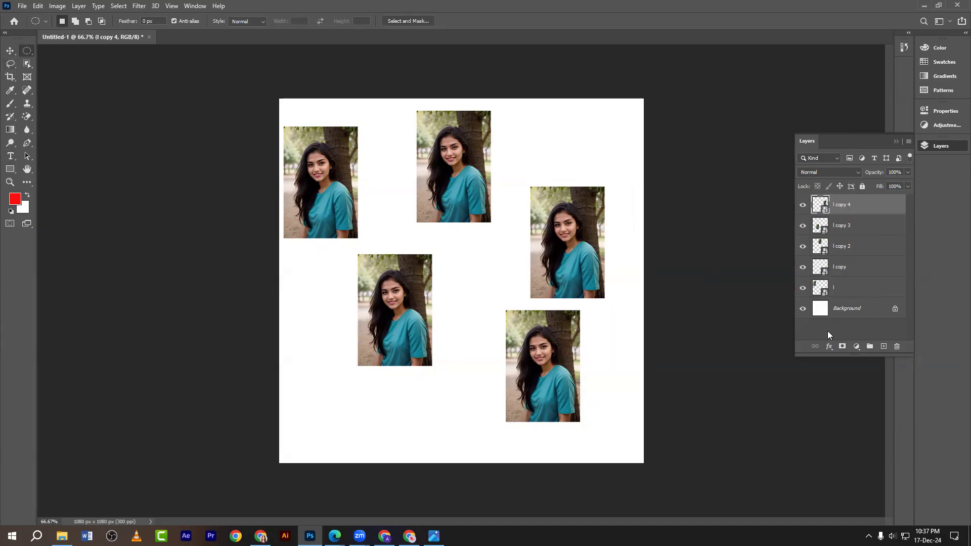
click(883, 347)
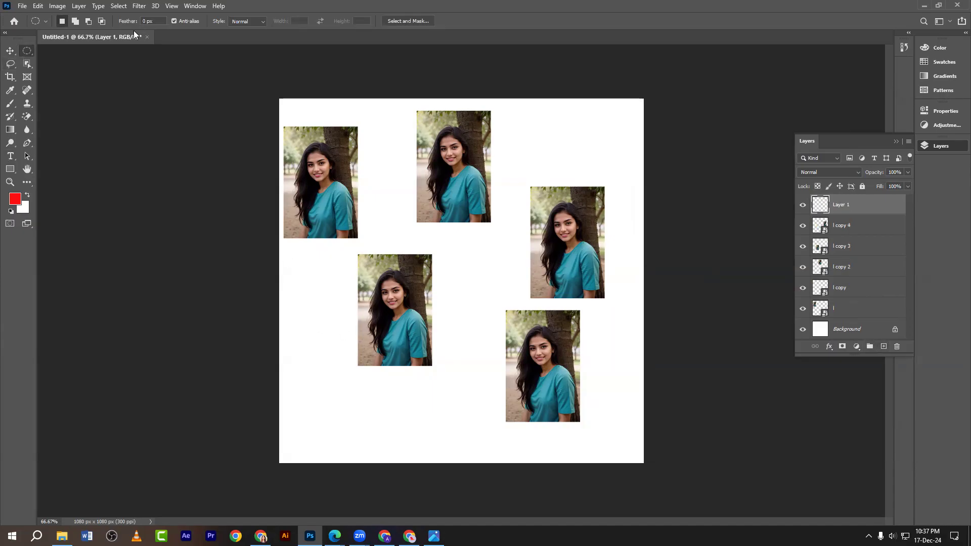
drag(327, 351, 418, 433)
key(alt+BackSpace)
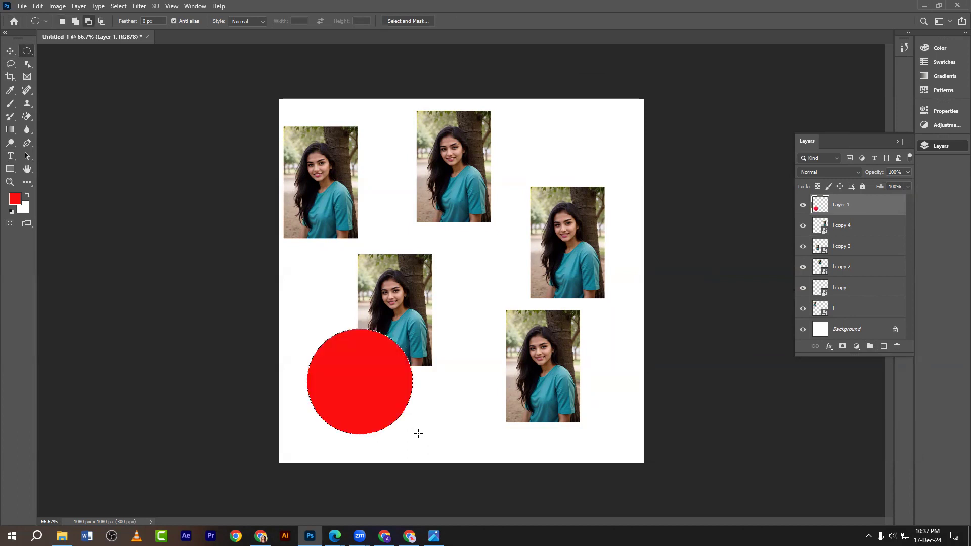
click(9, 51)
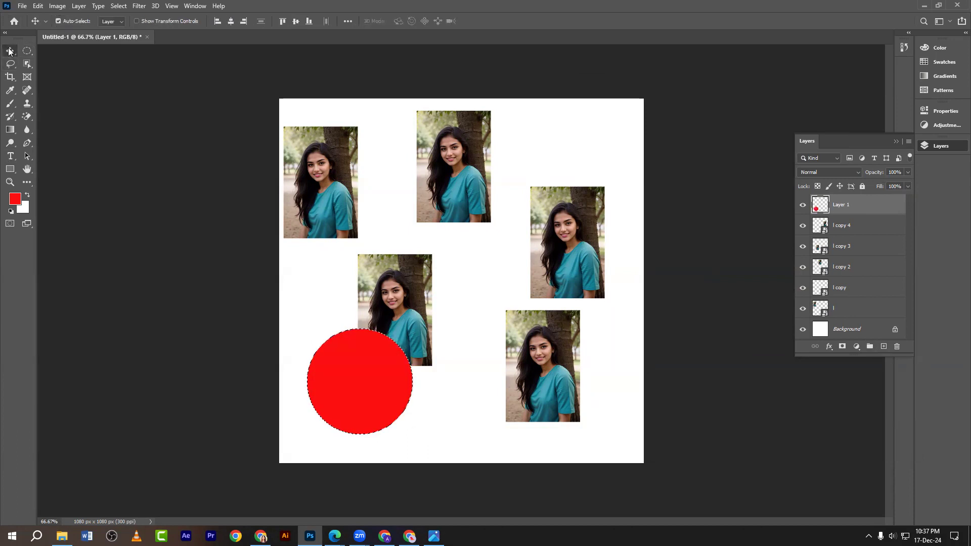
drag(381, 383, 390, 360)
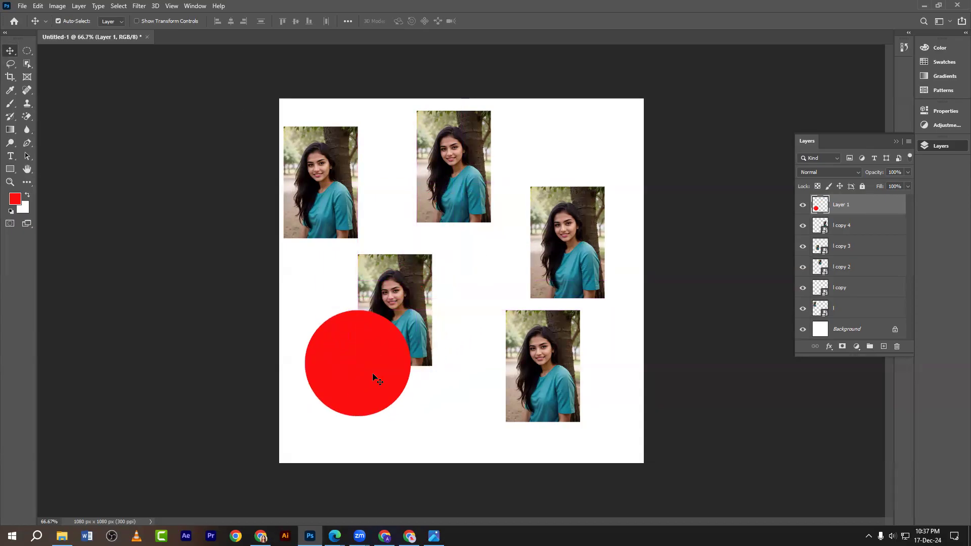
- Select all five portraits on the canvas one after another without the red circle, and clear the selection
click(397, 282)
click(357, 366)
click(399, 252)
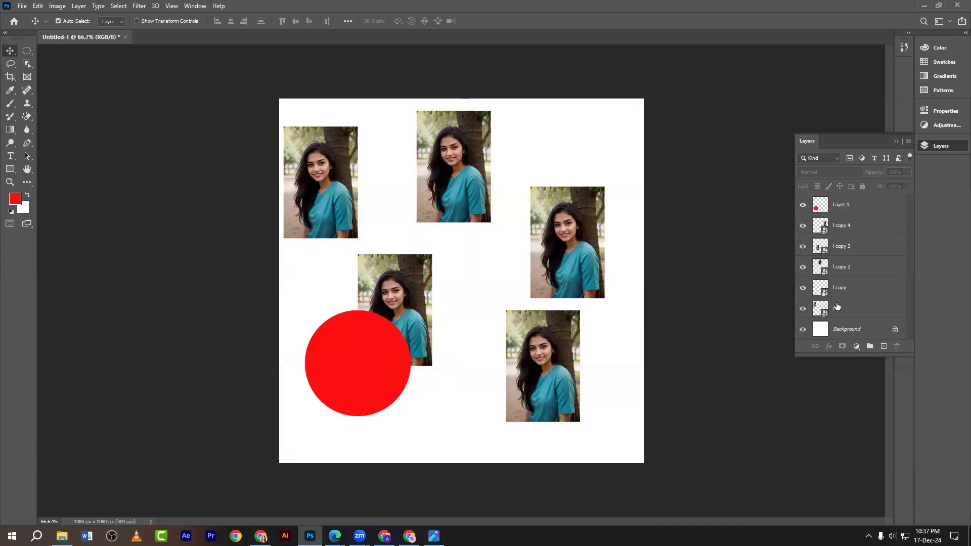
click(318, 160)
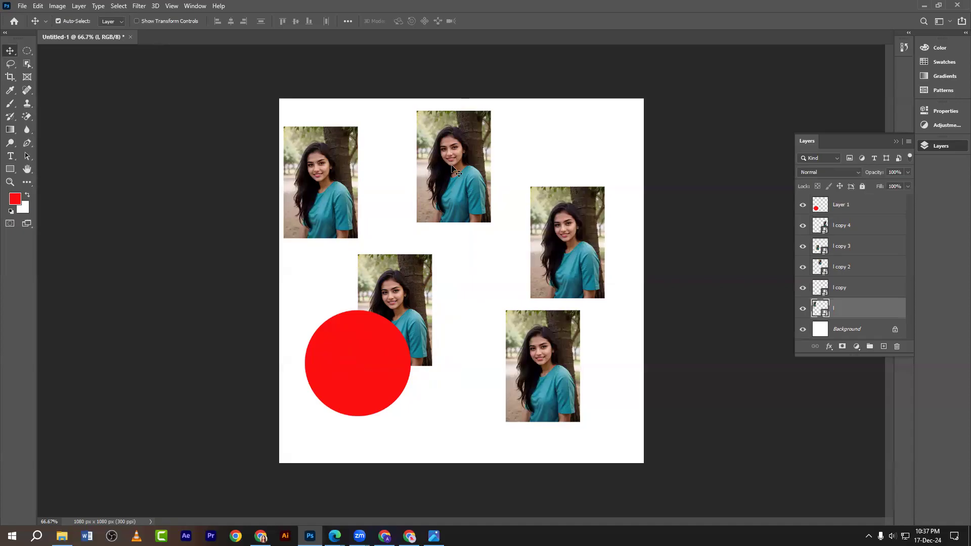
shift+click(452, 169)
shift+click(591, 267)
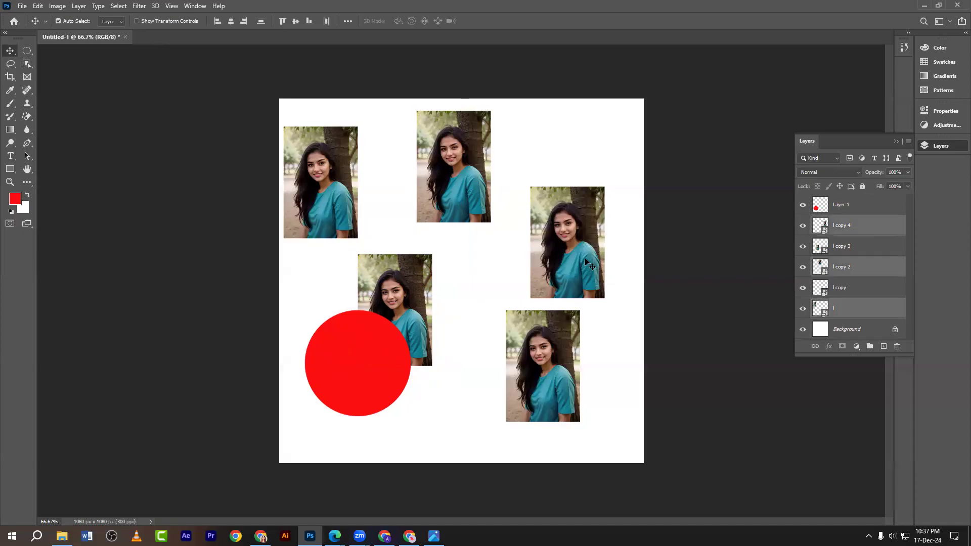
shift+click(538, 349)
shift+click(429, 300)
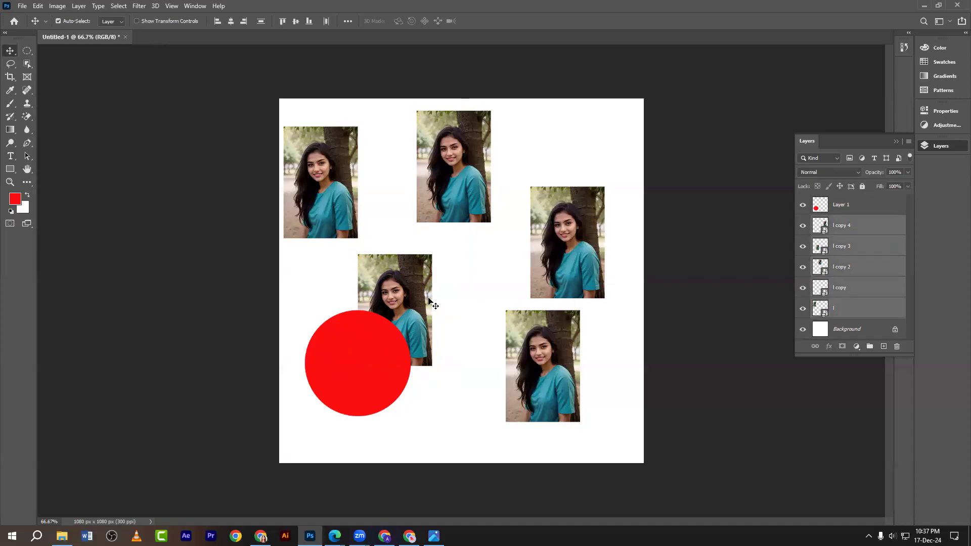
click(179, 193)
- Select the five portraits on the canvas, leaving out the red circle, and group their layers
click(297, 188)
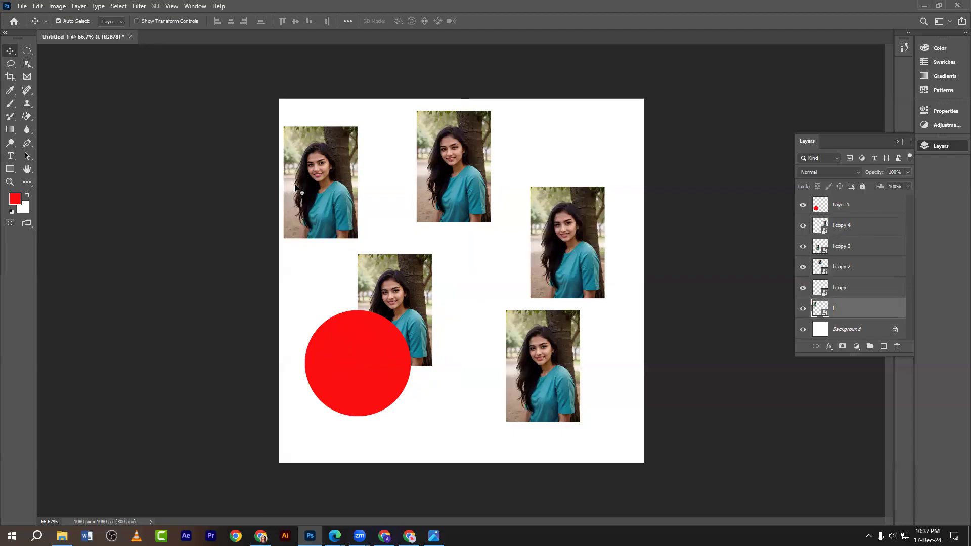
shift+click(473, 181)
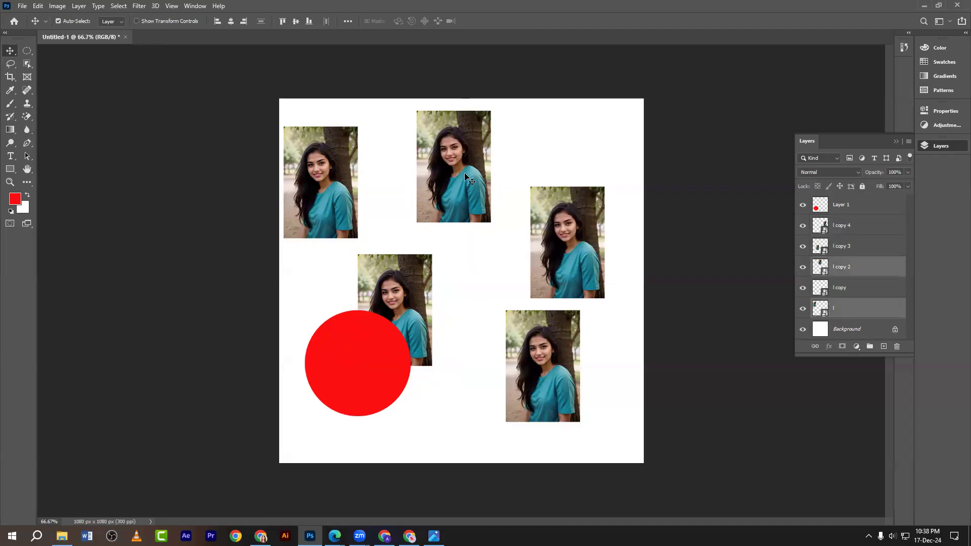
shift+click(567, 249)
shift+click(556, 363)
shift+click(419, 305)
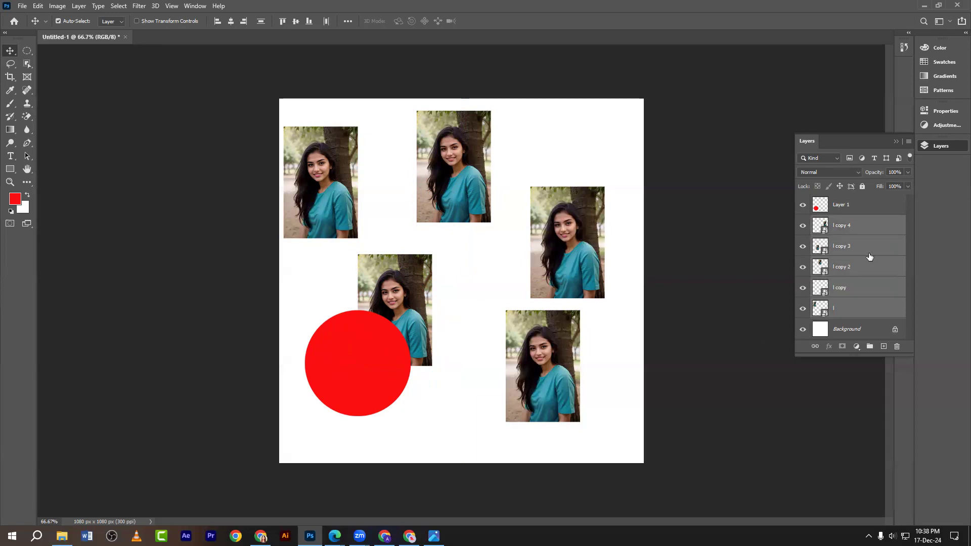
key(ctrl+g)
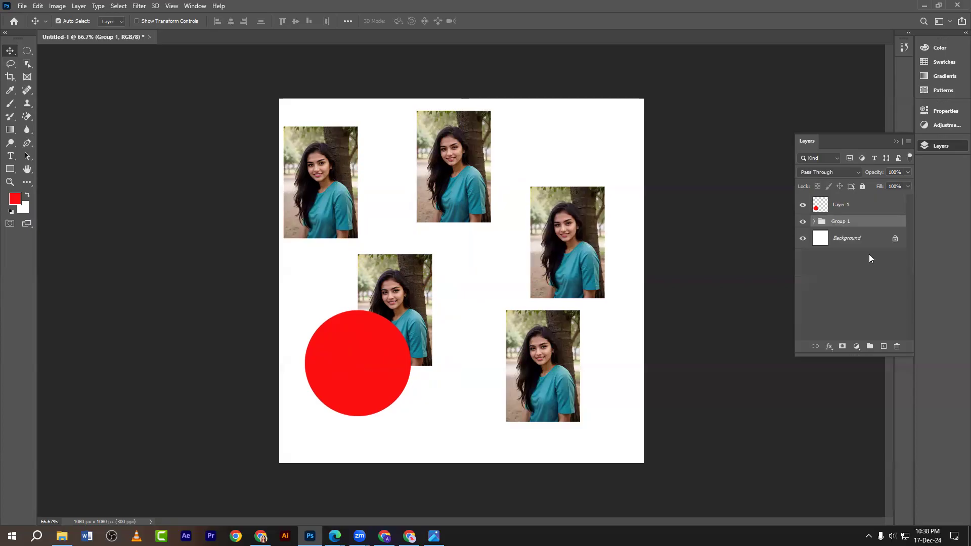
- Frame the layer list with the grouped portraits on a screenshot overlay twice, discarding the overlay each time
key(Print)
drag(750, 119, 943, 431)
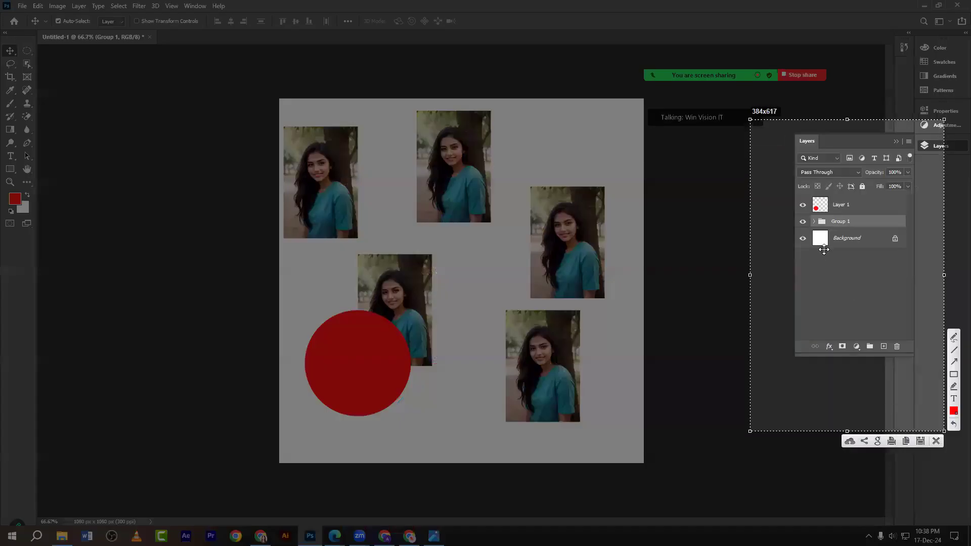
click(936, 441)
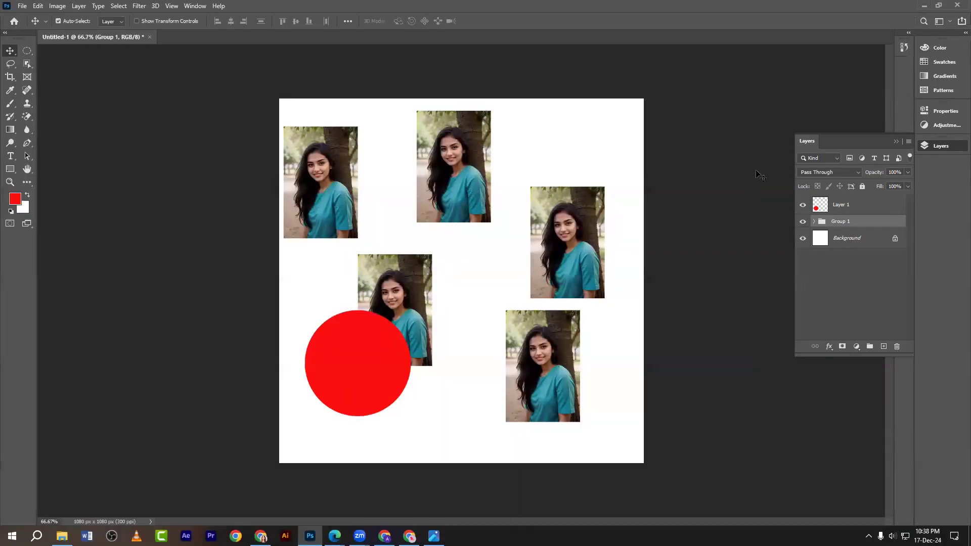
key(Print)
drag(733, 84, 959, 416)
click(953, 428)
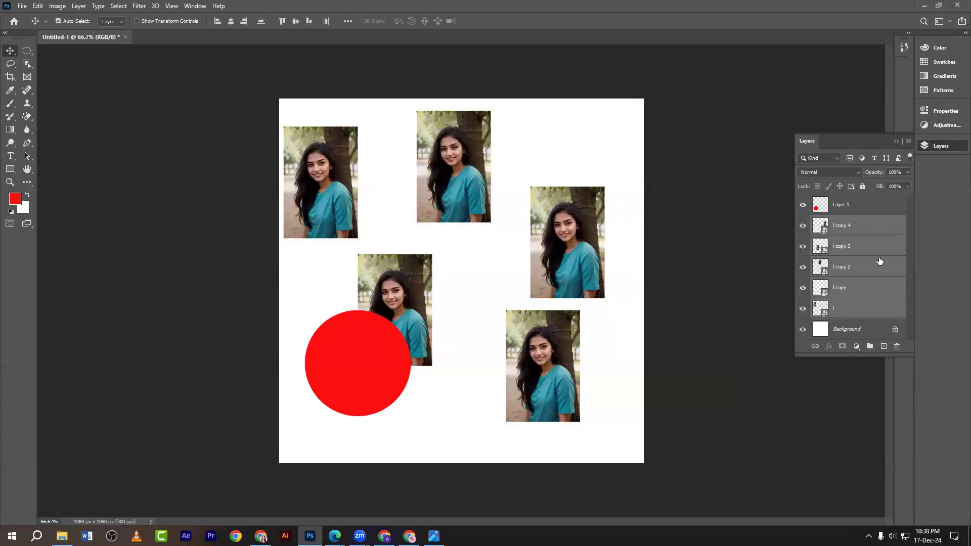
- Group the five selected portrait layers as a group named pic with the colour Green and the mode Pass Through
right_click(879, 262)
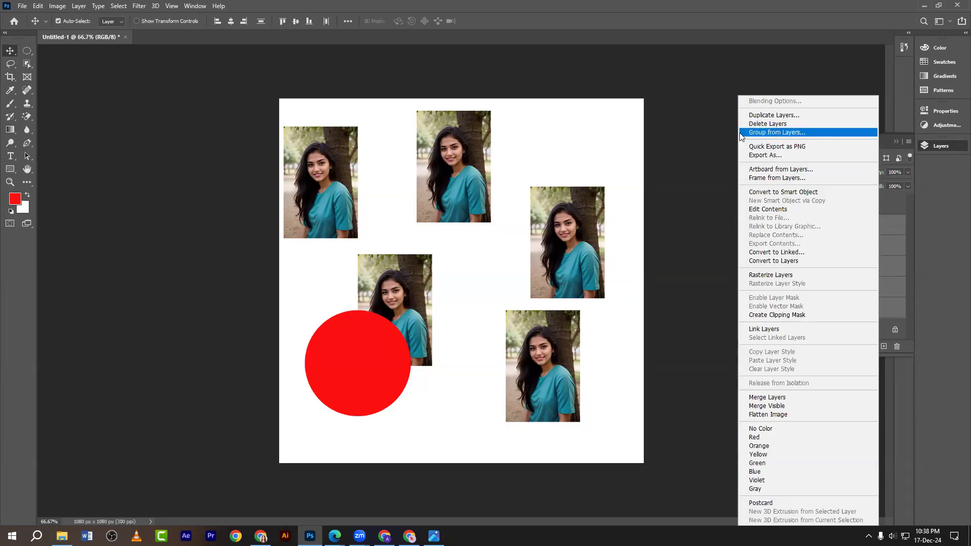
click(791, 133)
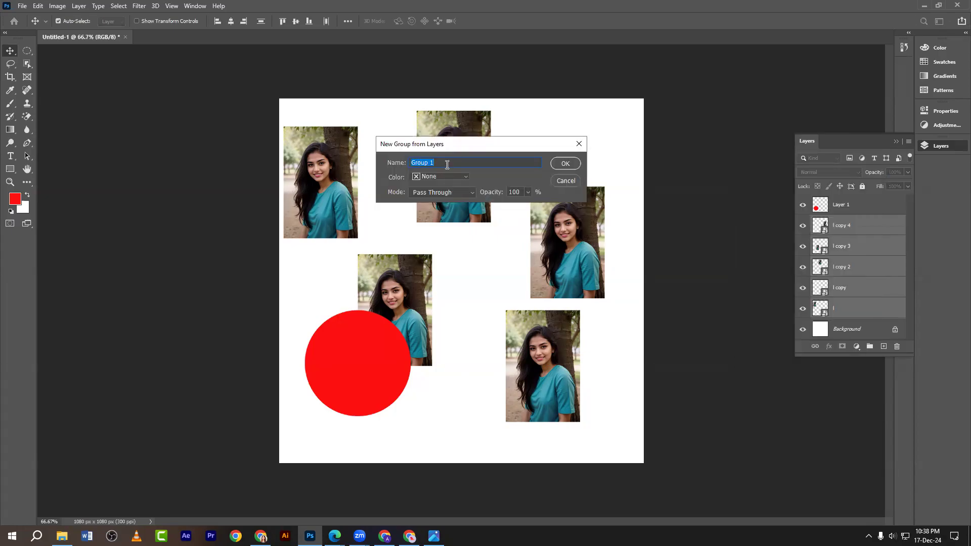
text(pic)
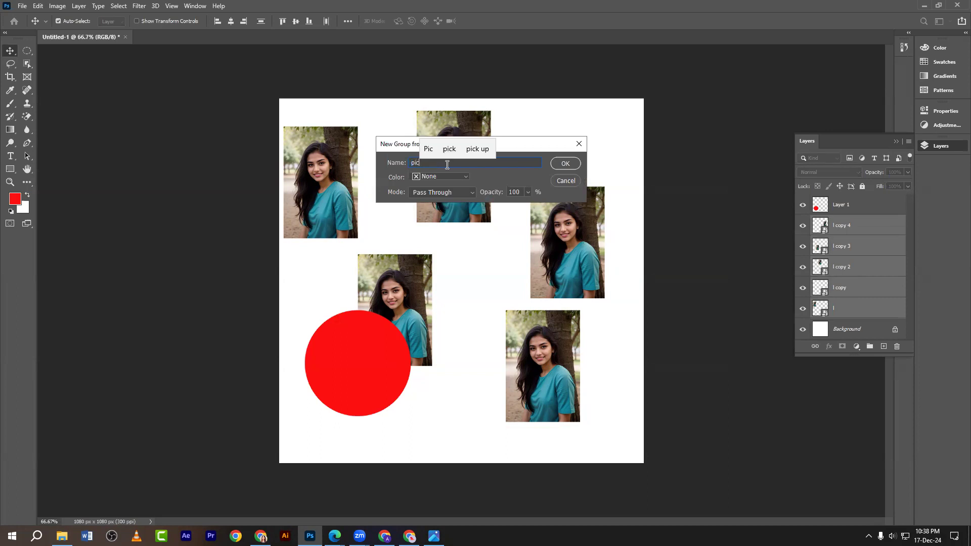
click(428, 175)
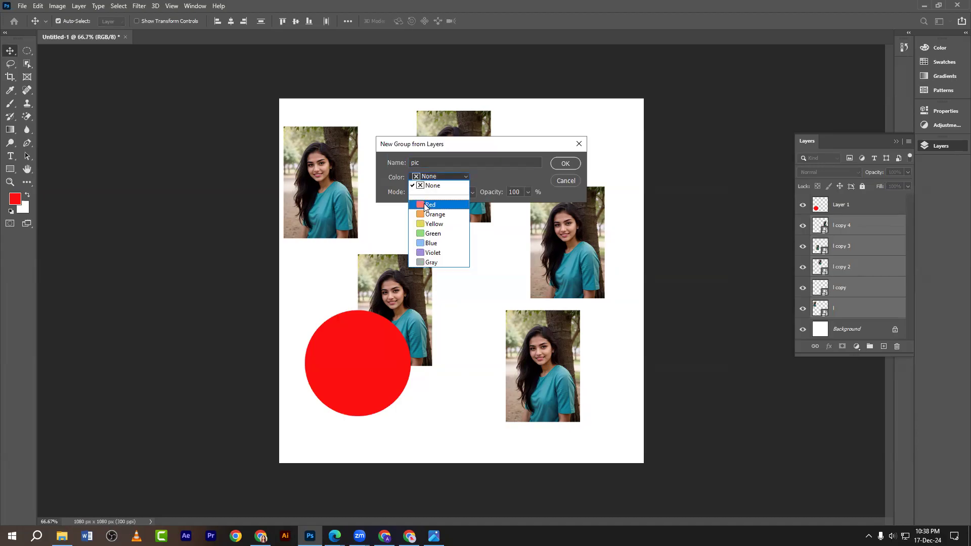
click(430, 234)
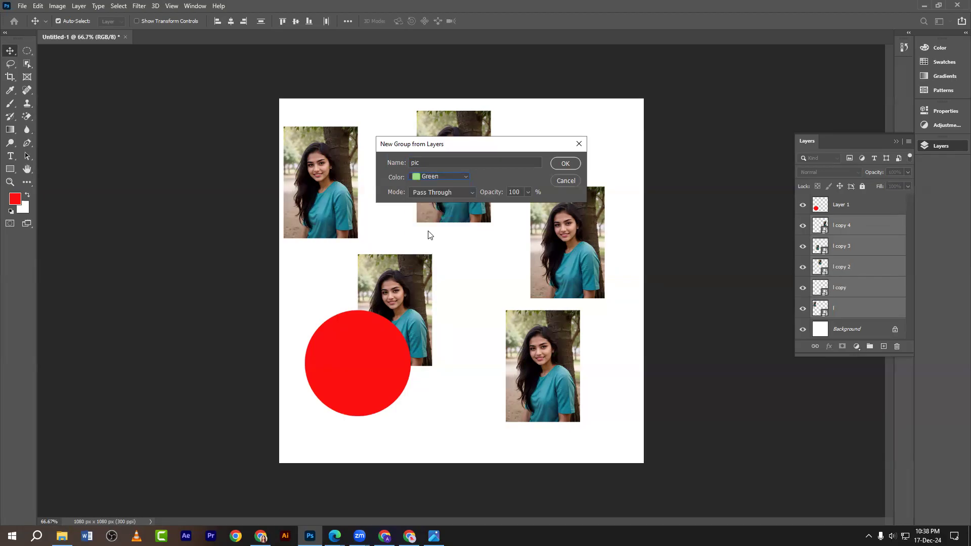
click(463, 191)
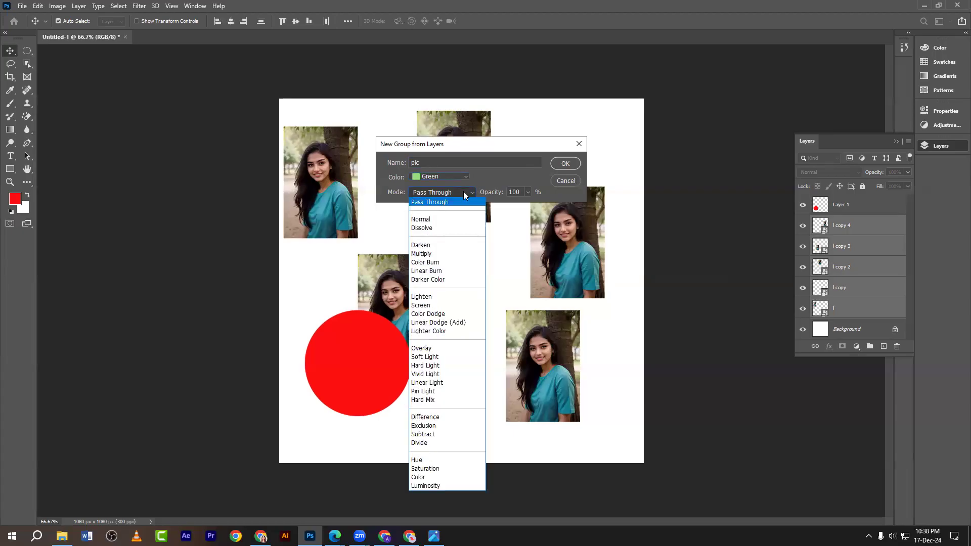
click(427, 202)
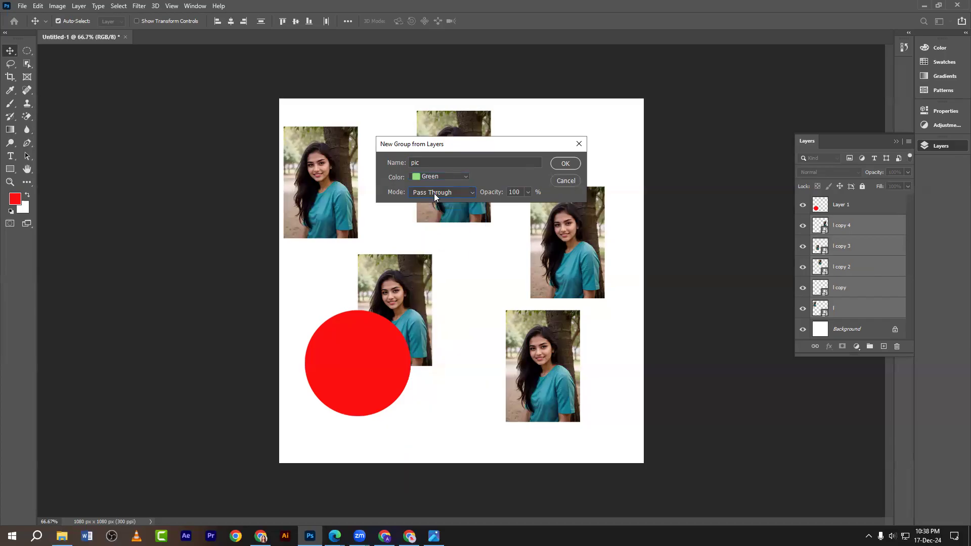
click(560, 164)
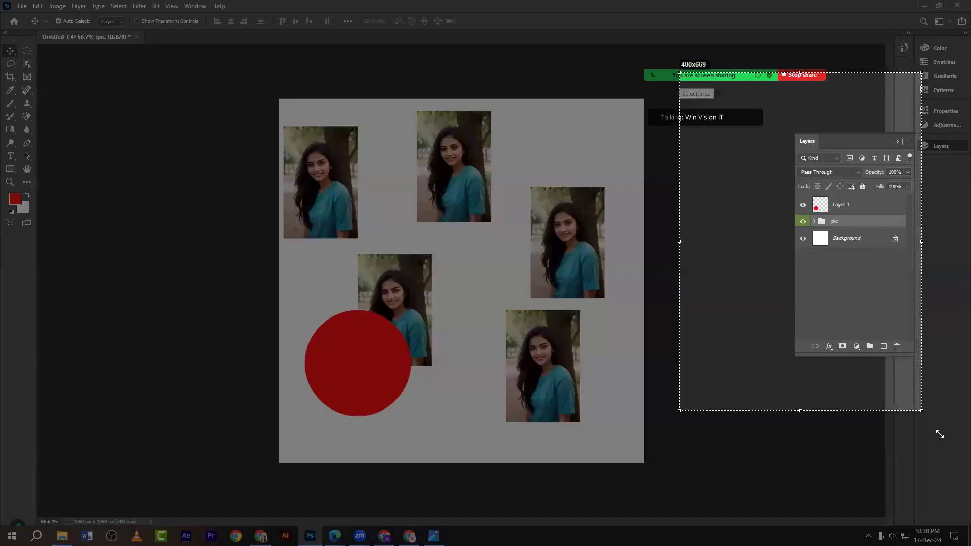
- Frame the layer list containing the pic group on a screenshot overlay, and discard the overlay
drag(939, 434, 941, 435)
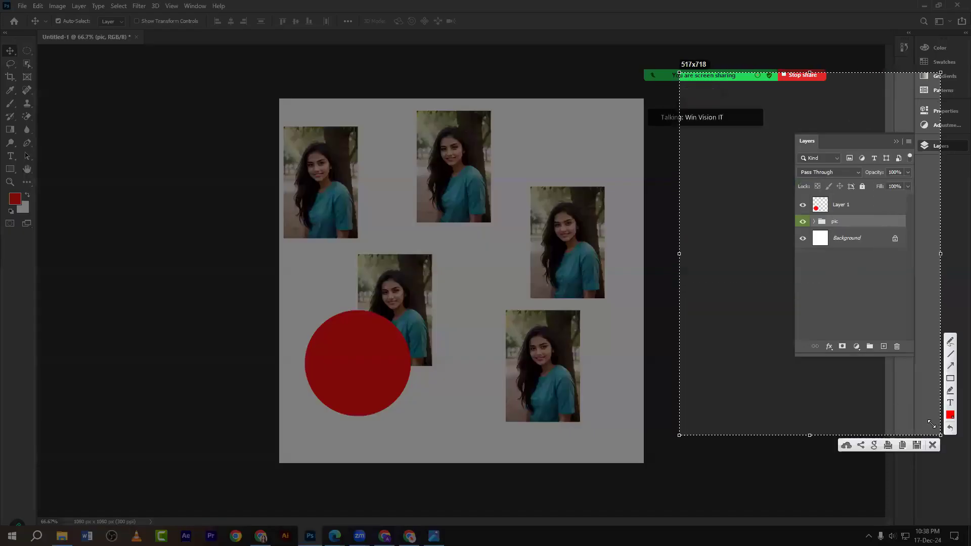
drag(752, 108, 912, 379)
click(932, 445)
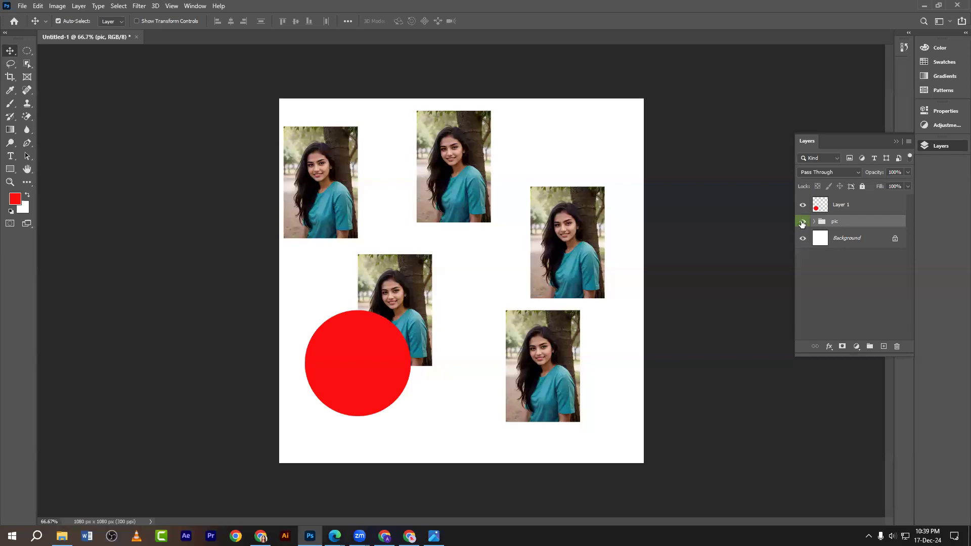
- Hide the pic group, move the red circle to the upper part of the canvas, show the group again and shift the circle near the centre
click(802, 222)
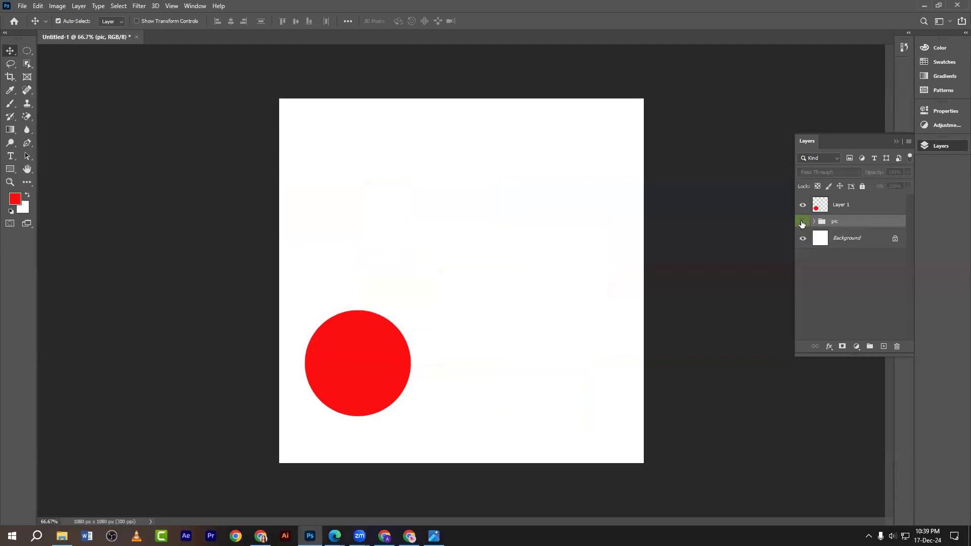
drag(382, 343, 514, 196)
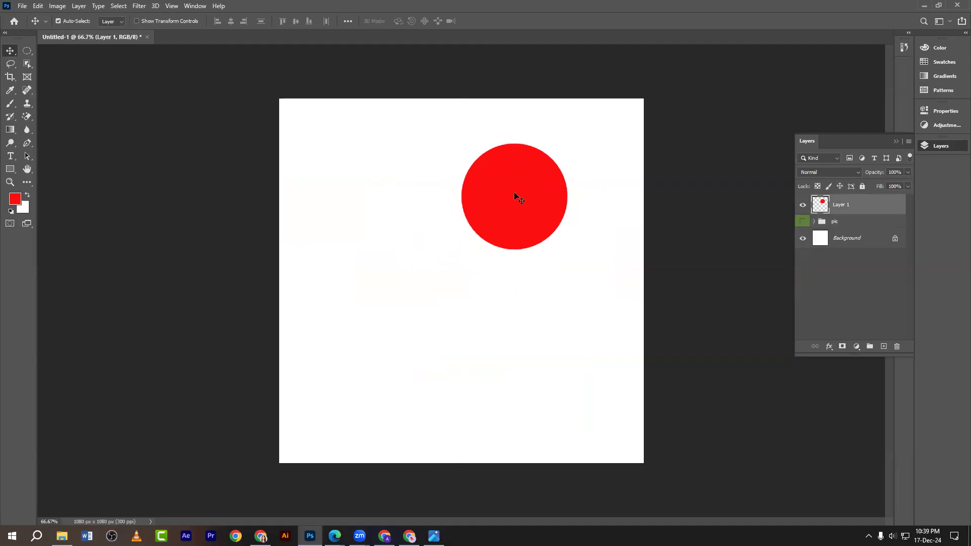
click(803, 221)
drag(520, 187, 468, 236)
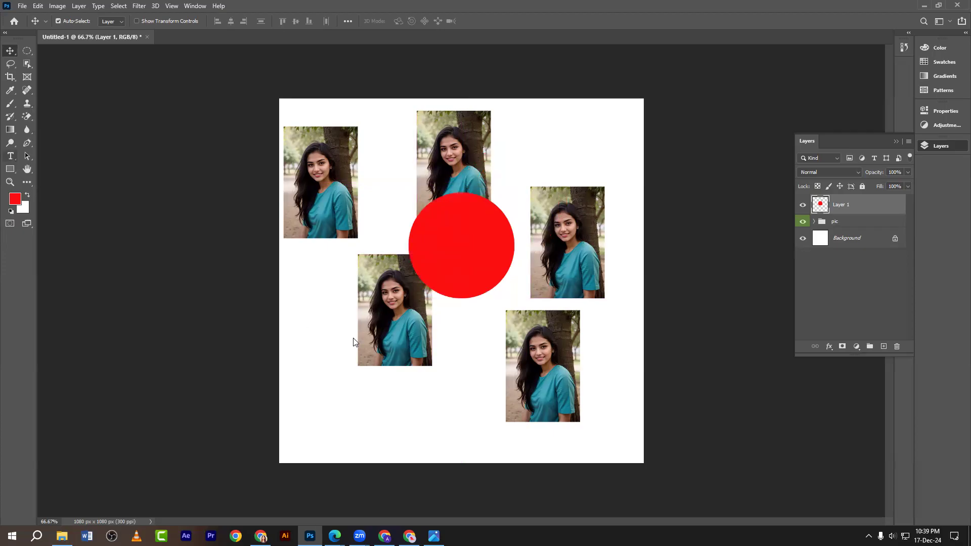
- Add a Lorem Ipsum text above the red circle, and scale it to about 282% across the upper part of the canvas
key(t)
click(410, 169)
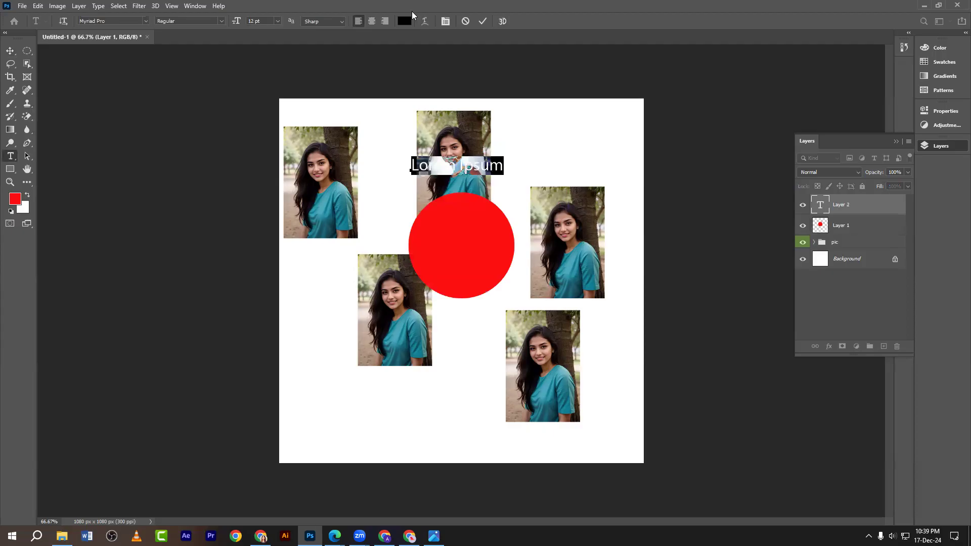
click(10, 52)
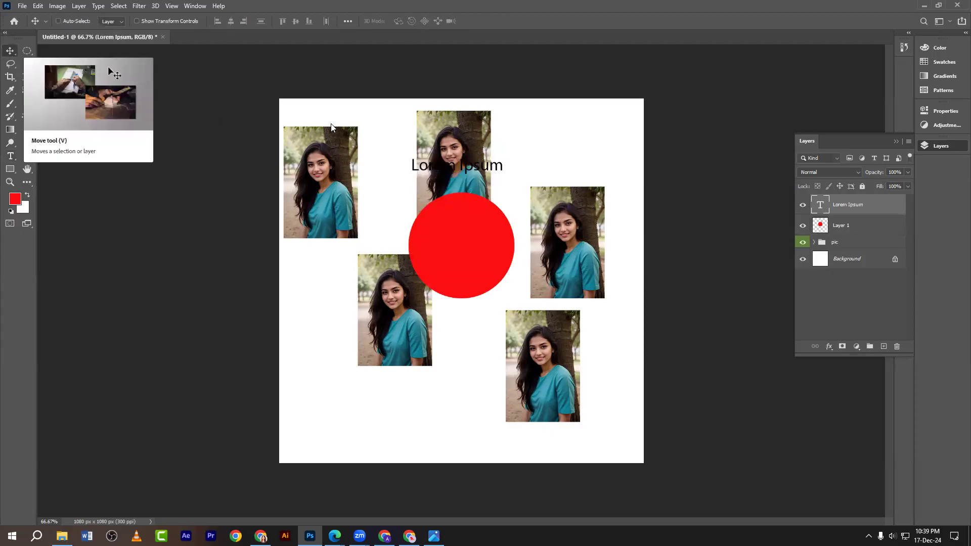
key(ctrl+t)
drag(503, 166, 425, 165)
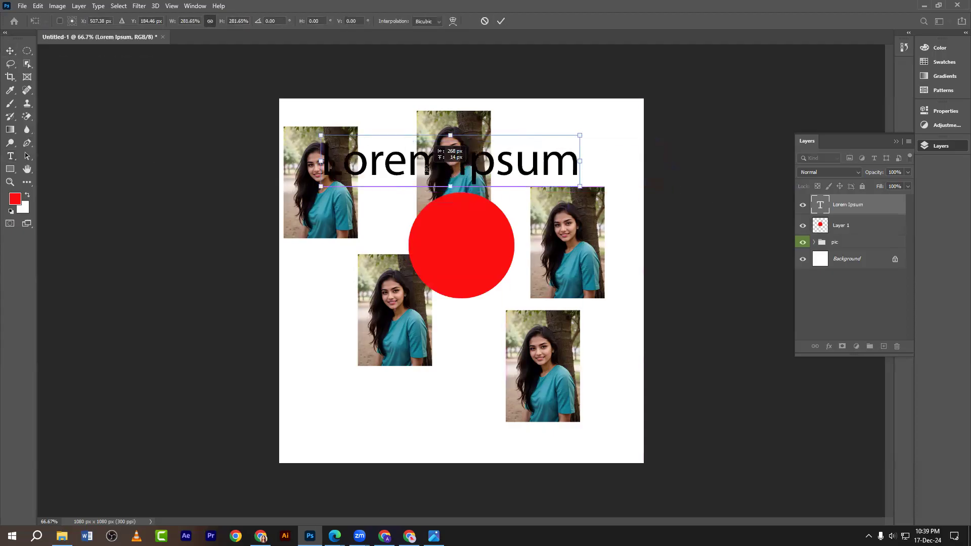
key(Return)
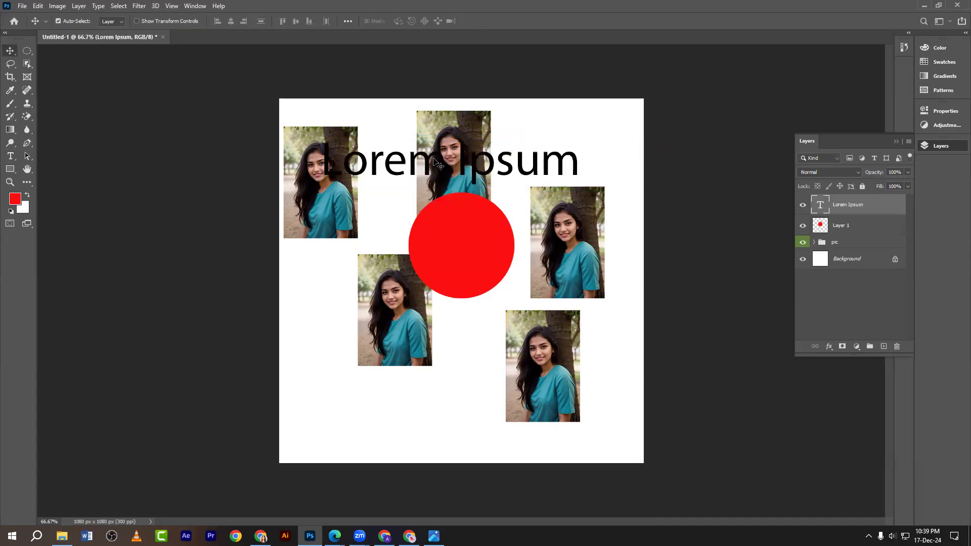
double_click(433, 159)
click(10, 51)
double_click(438, 163)
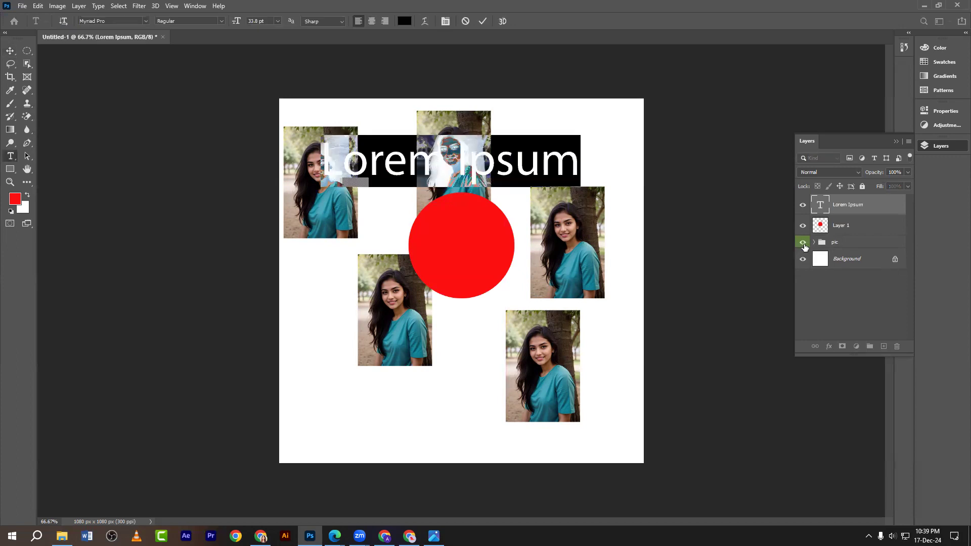
- Try moving the portrait behind the Lorem Ipsum text to below the red circle, undo the move and collapse the pic group
click(10, 51)
drag(463, 136, 479, 357)
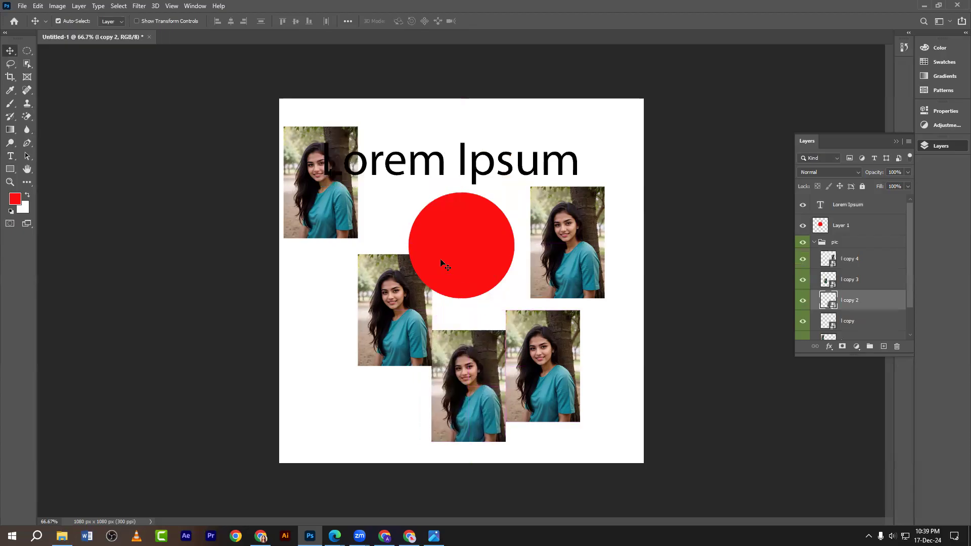
key(ctrl)
key(ctrl+z)
key(ctrl+z)
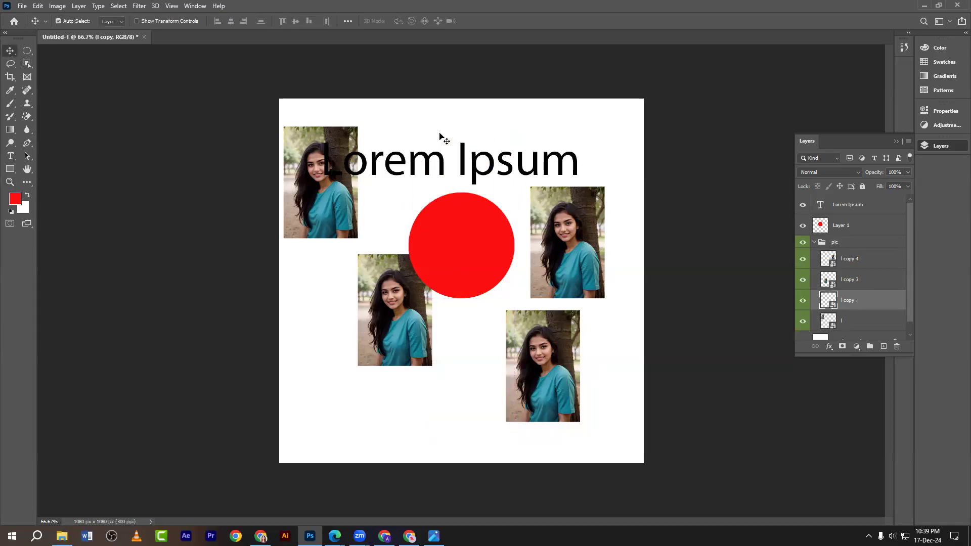
key(ctrl+shift+z)
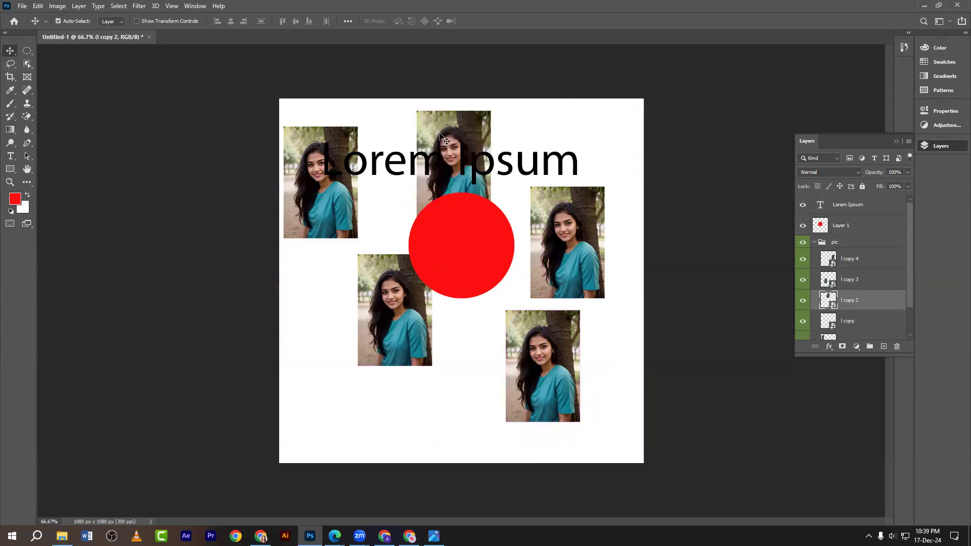
click(814, 243)
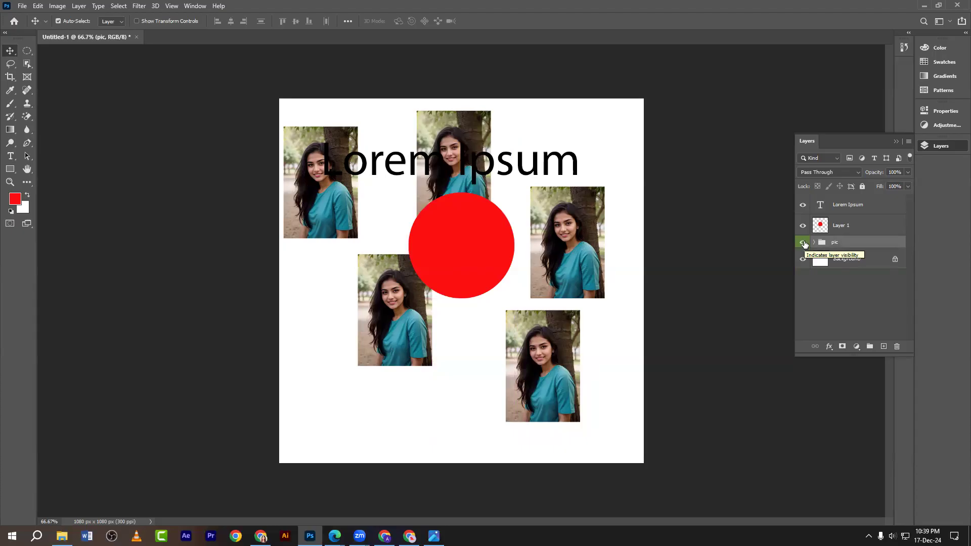
- Hide the pic group and replace the Lorem Ipsum text with আমাদের দেশ
click(803, 243)
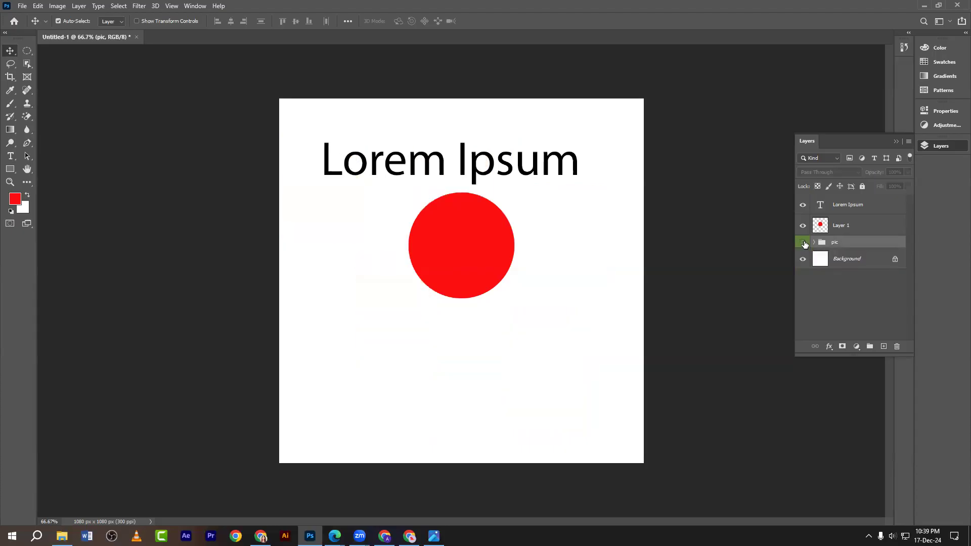
double_click(426, 157)
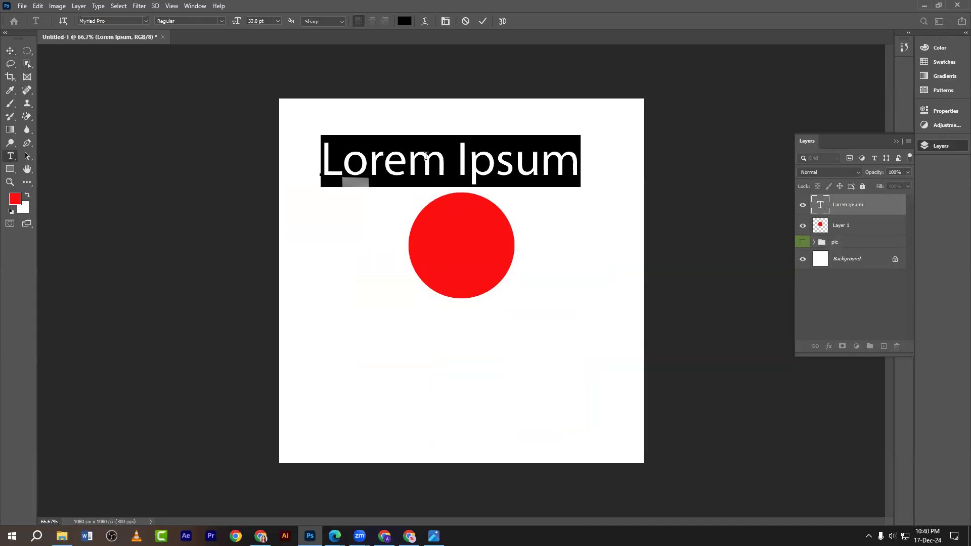
text(gf)
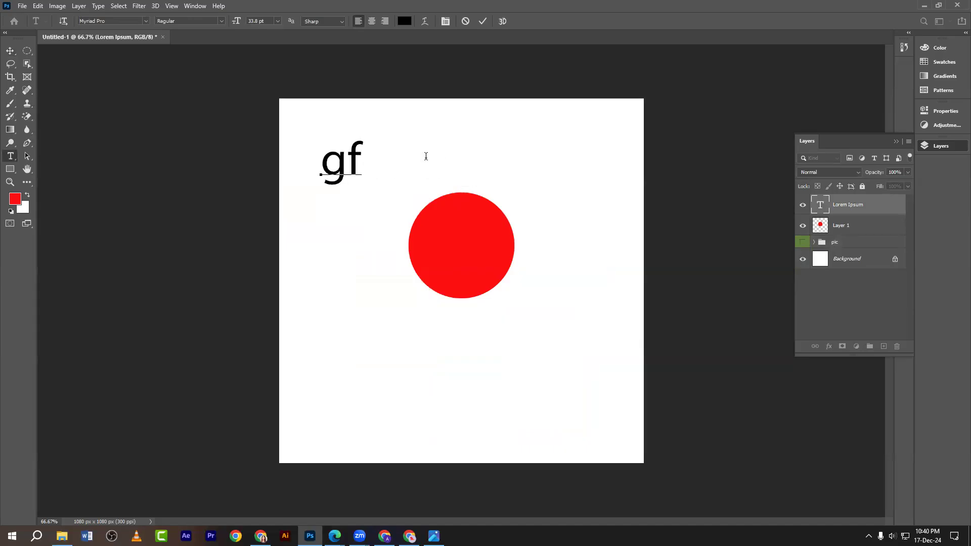
key(BackSpace)
key(BackSpace)
text(আ)
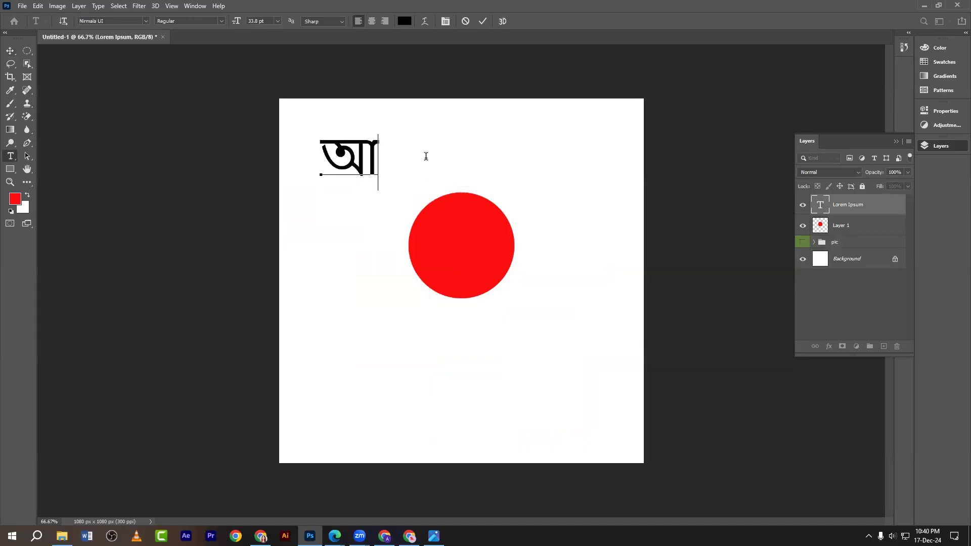
text(মারদের)
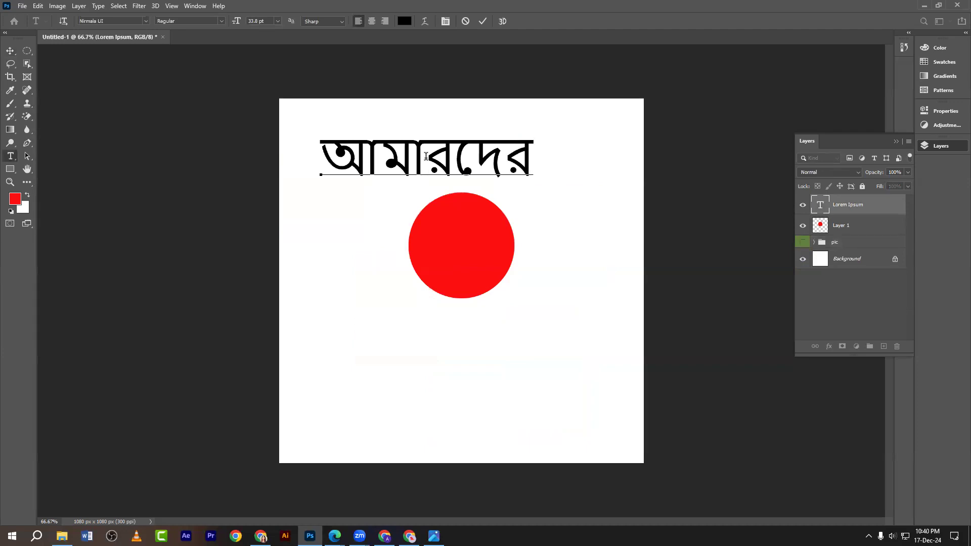
key(BackSpace)
key(BackSpace)
key(BackSpace)
key(BackSpace)
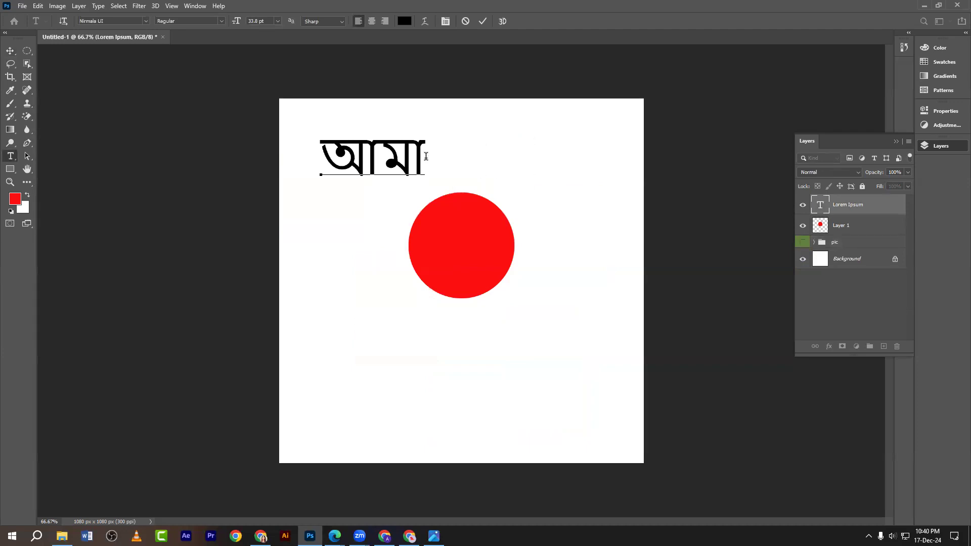
text(দের দেশ)
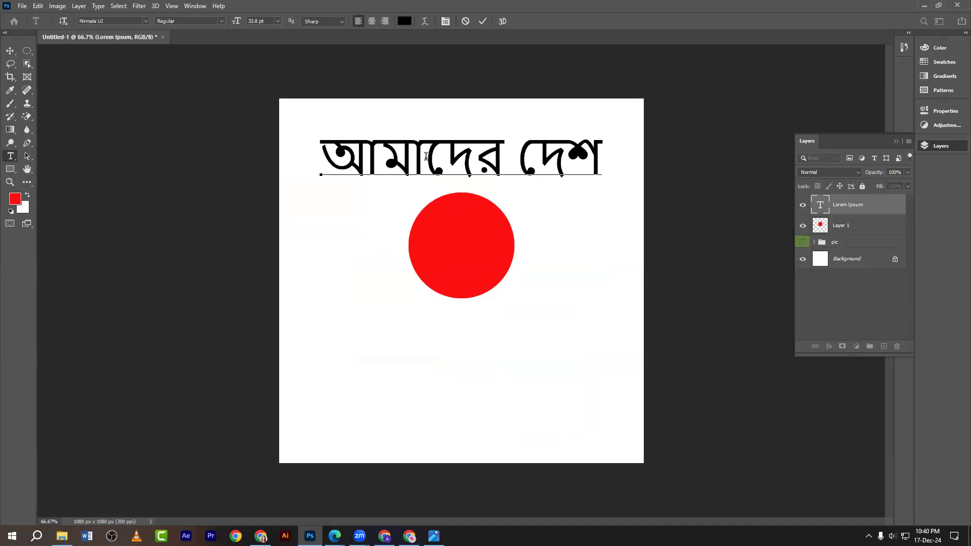
click(10, 50)
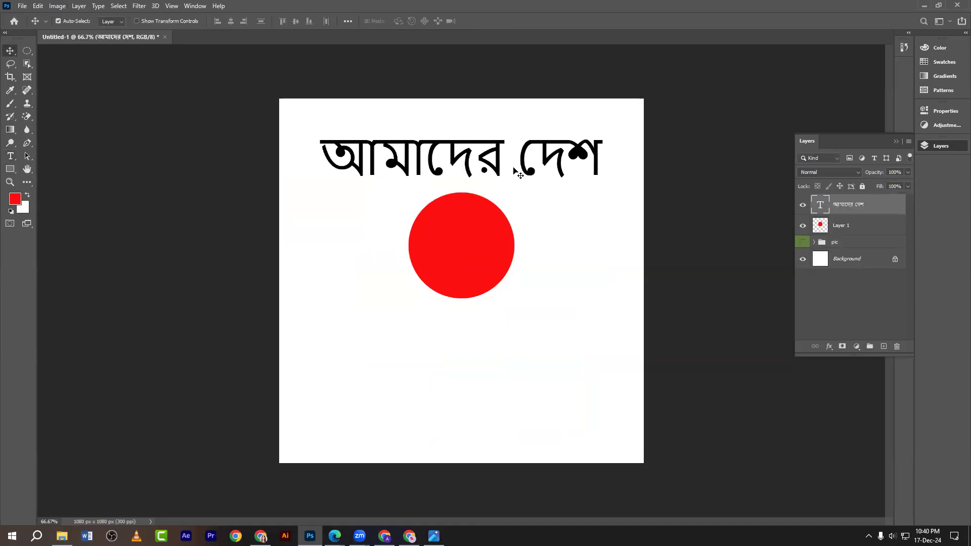
- Move the আমাদের দেশ text below the red circle to the lower edge of the canvas, and show the pic group again
drag(487, 173, 486, 410)
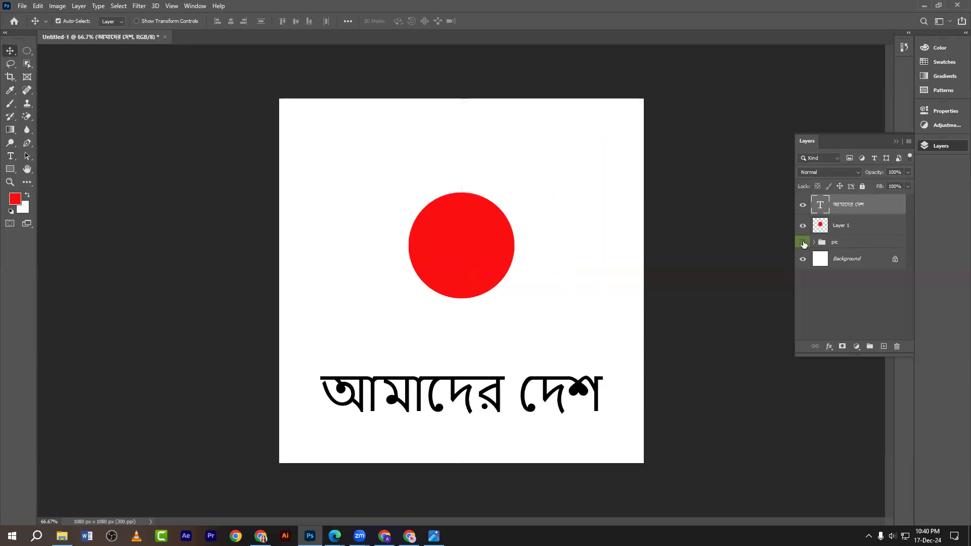
click(803, 243)
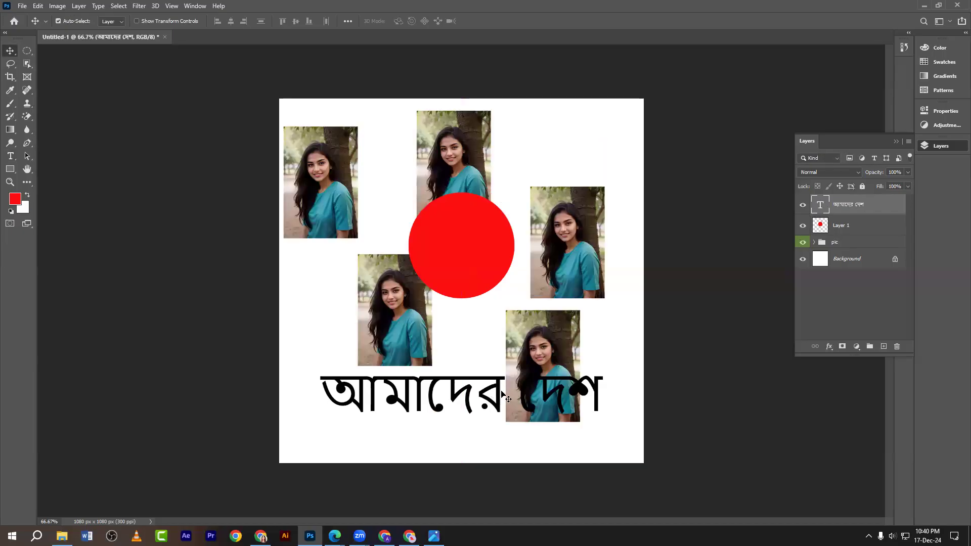
drag(484, 412, 483, 449)
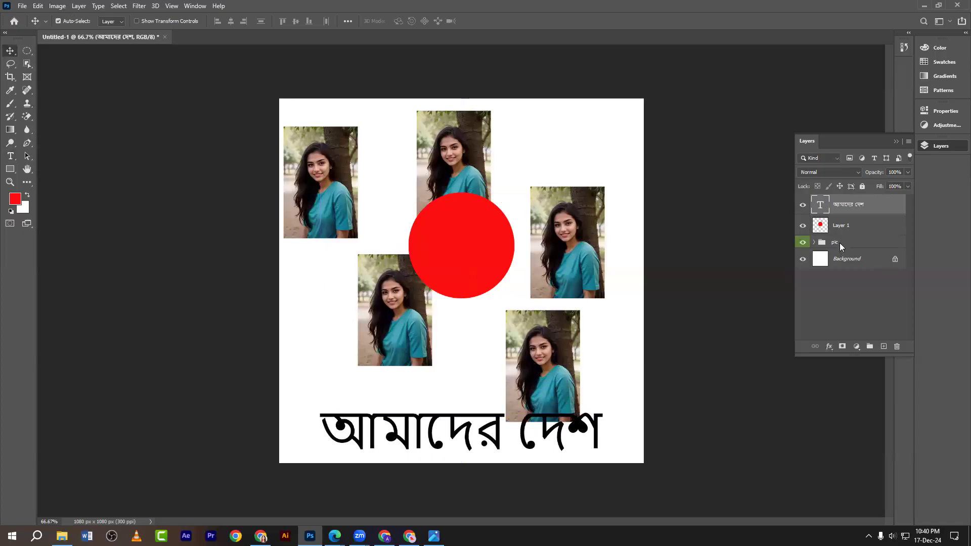
- Mark the pic group's Ungroup Layers command with a red rectangle on a screenshot overlay, and discard the overlay
click(841, 245)
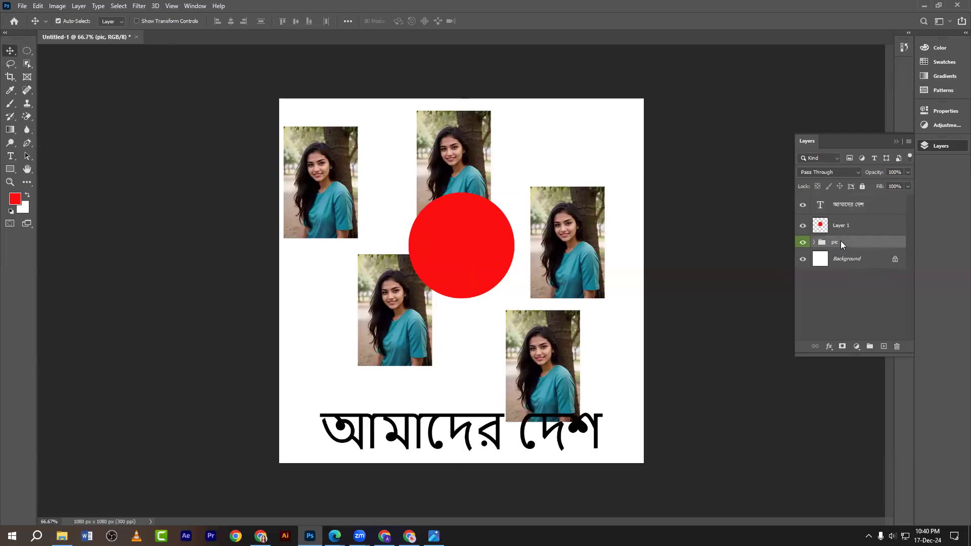
right_click(841, 243)
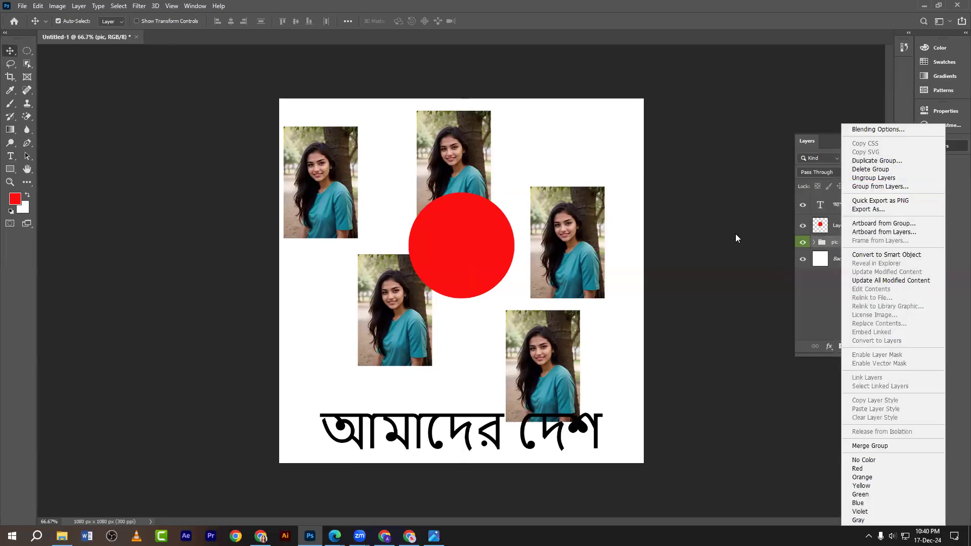
key(Print)
drag(766, 102, 951, 282)
click(959, 226)
drag(841, 173, 913, 184)
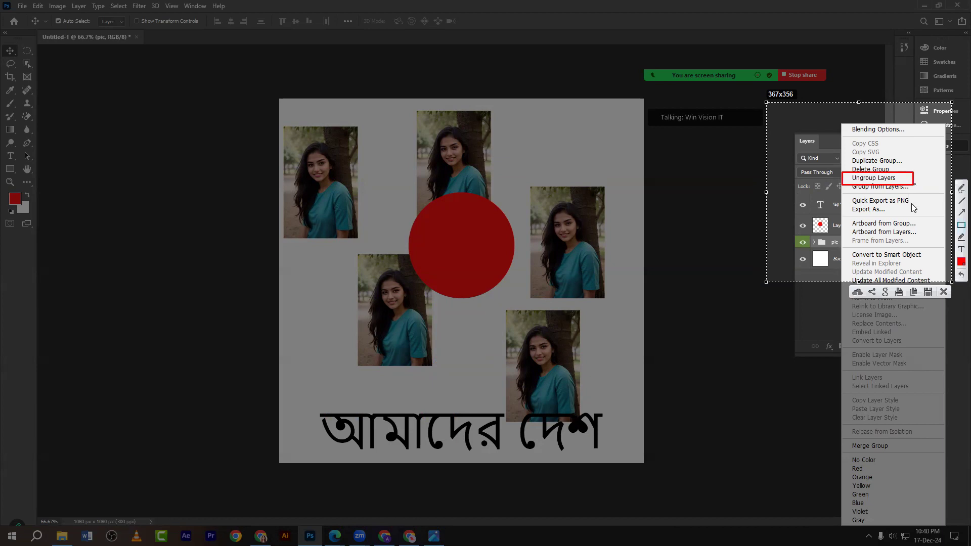
click(942, 292)
- Ungroup the pic group, extend the layer list to show every layer, and clear the layer selection
right_click(853, 245)
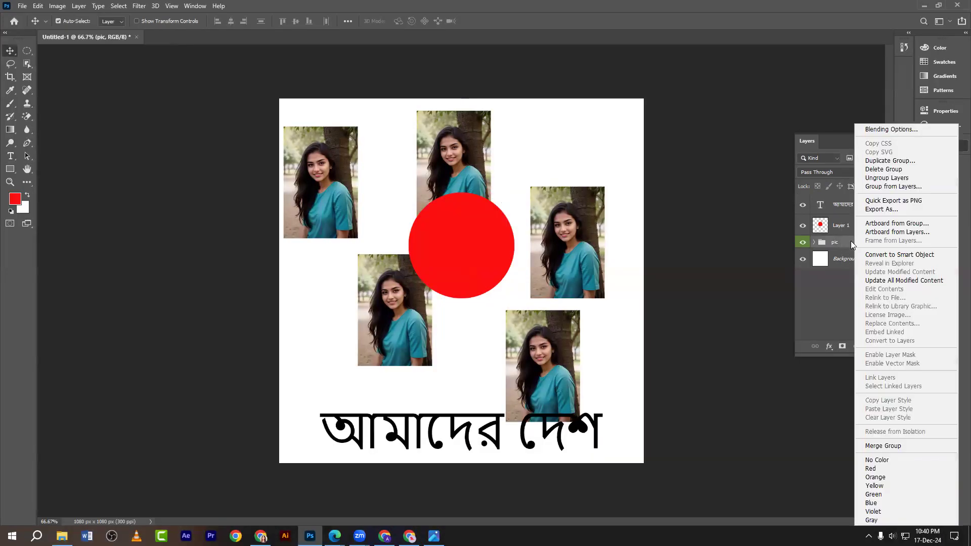
click(879, 178)
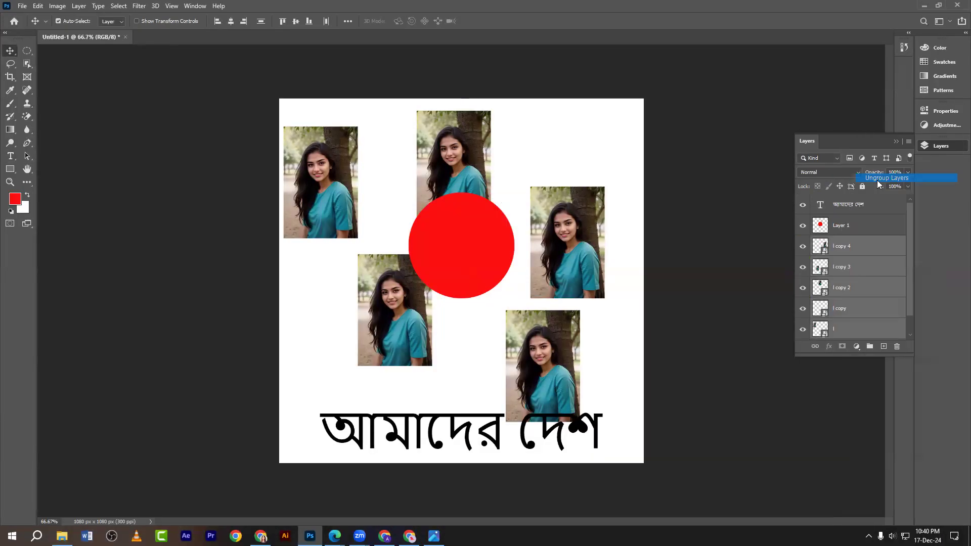
drag(831, 357, 831, 438)
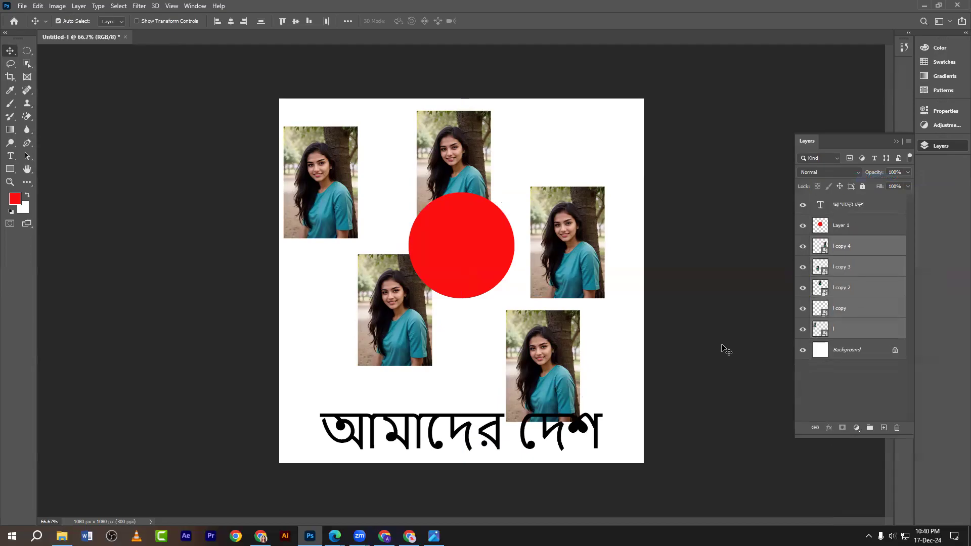
click(712, 241)
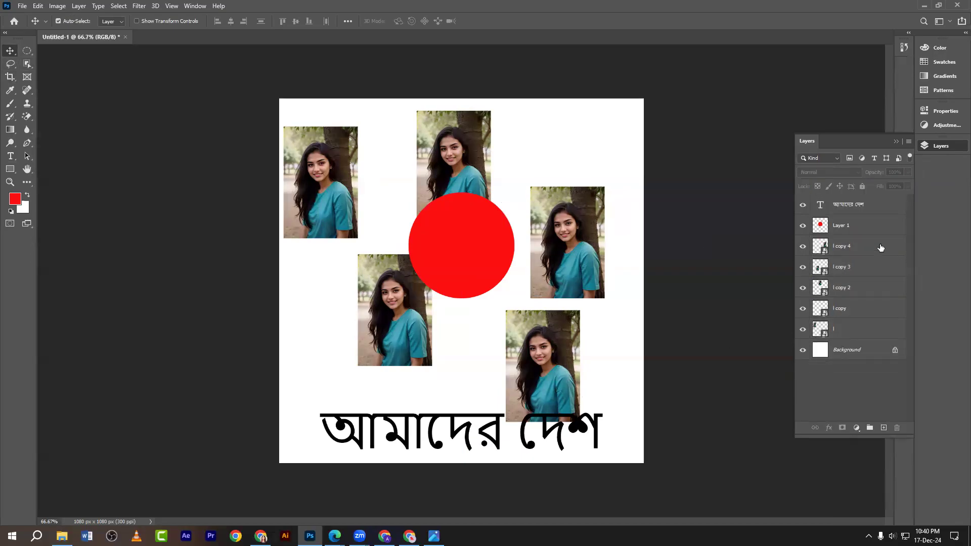
- Rename the portrait layers l copy 4, l copy 3 and l copy 2 as 1, 2 and 3
double_click(847, 246)
text(1)
key(Return)
double_click(843, 266)
text(2)
key(Return)
double_click(843, 287)
text(3)
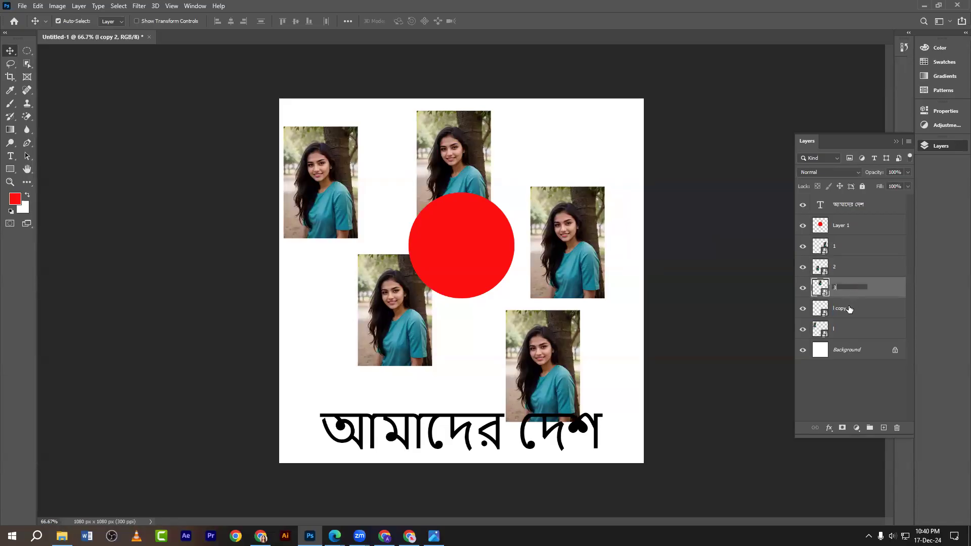
click(851, 309)
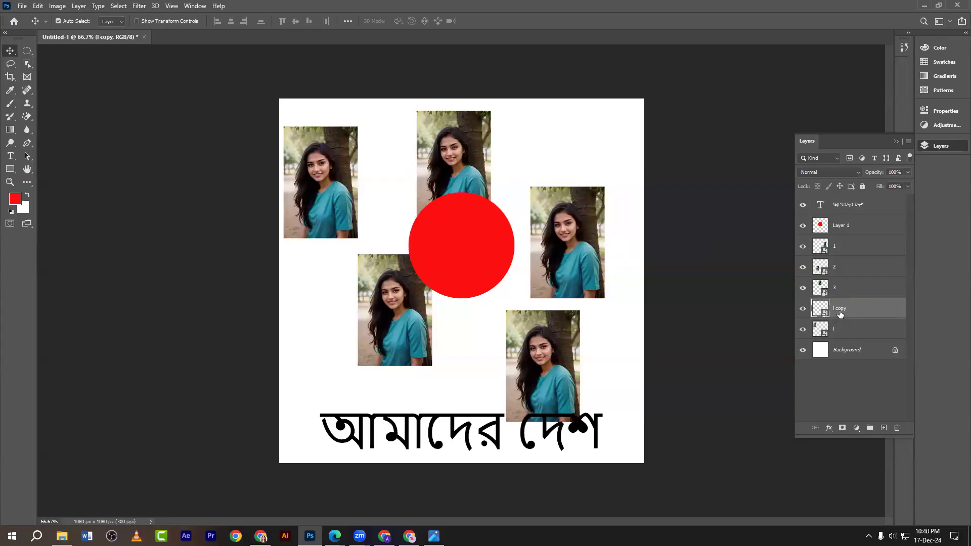
- Try to rename the l copy layer, dismiss its Layer Style dialog, and clear the layer selection
click(885, 311)
double_click(884, 311)
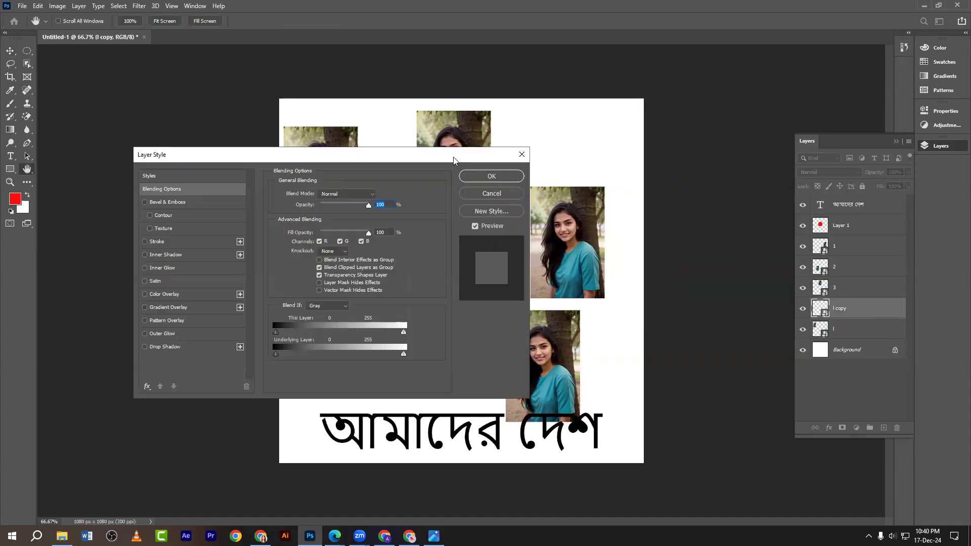
click(522, 154)
double_click(838, 310)
click(879, 315)
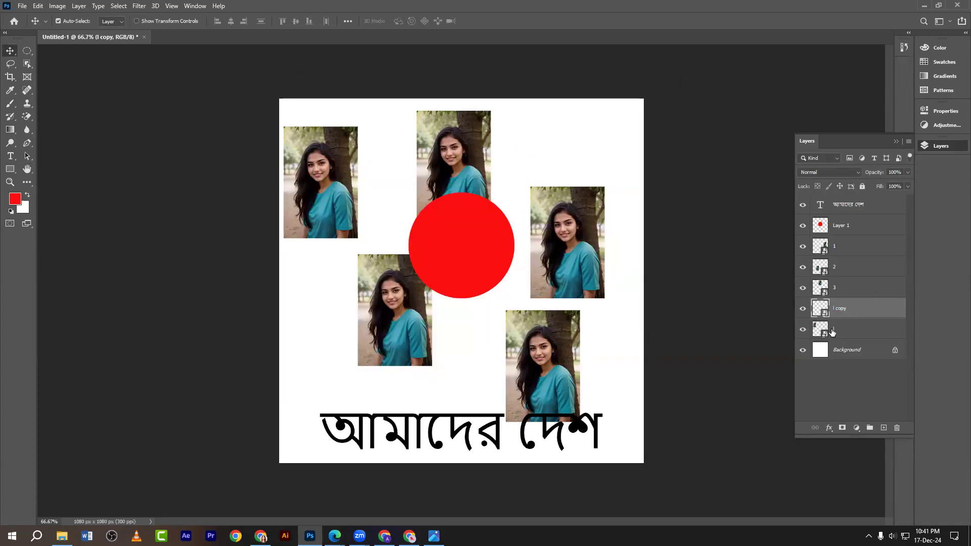
click(832, 332)
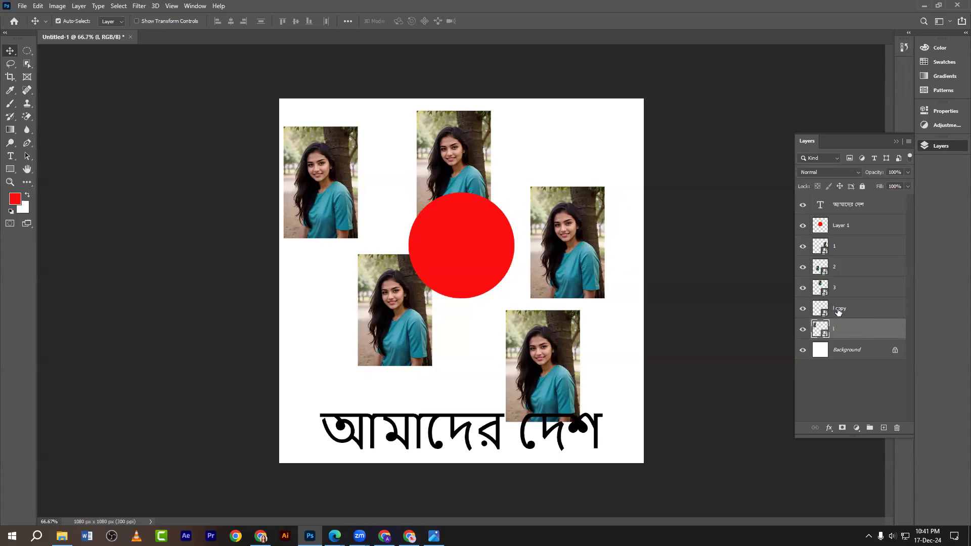
click(855, 310)
click(719, 283)
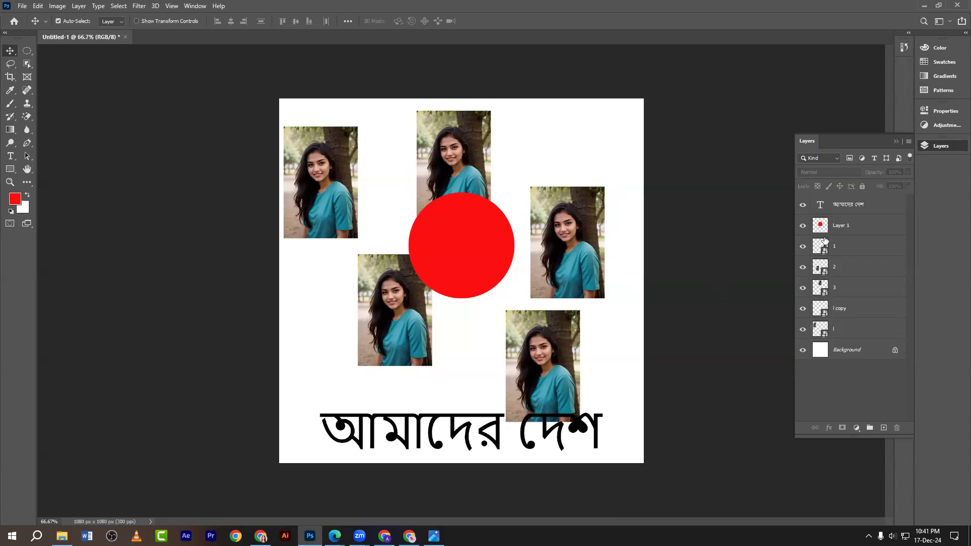
- Group the five portrait layers from 1 down to l, and hide and show the new group once
click(835, 249)
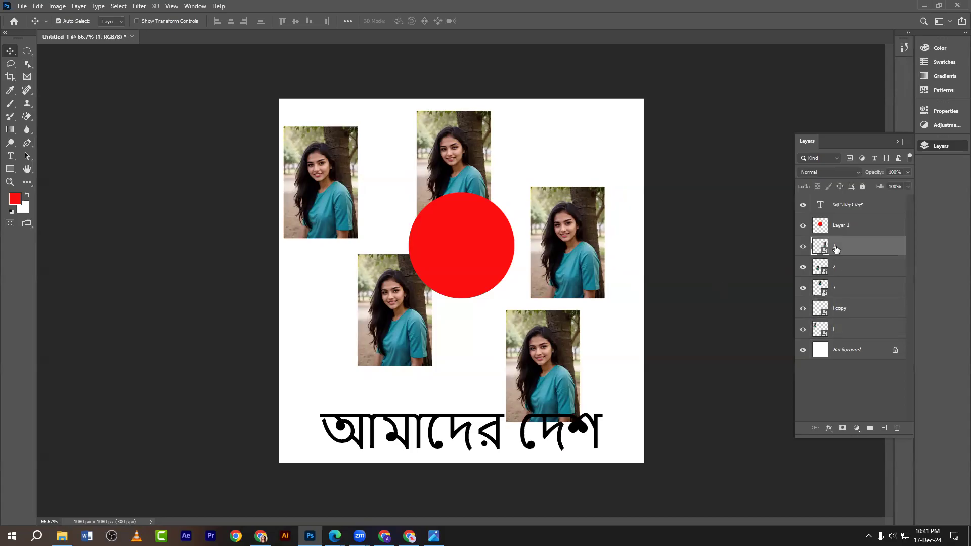
shift+click(843, 333)
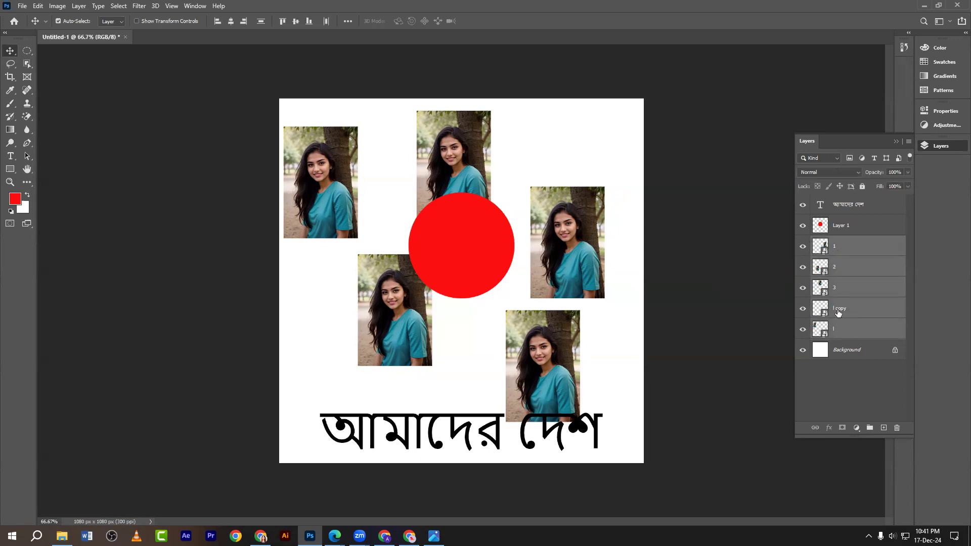
key(ctrl)
key(ctrl+g)
click(802, 249)
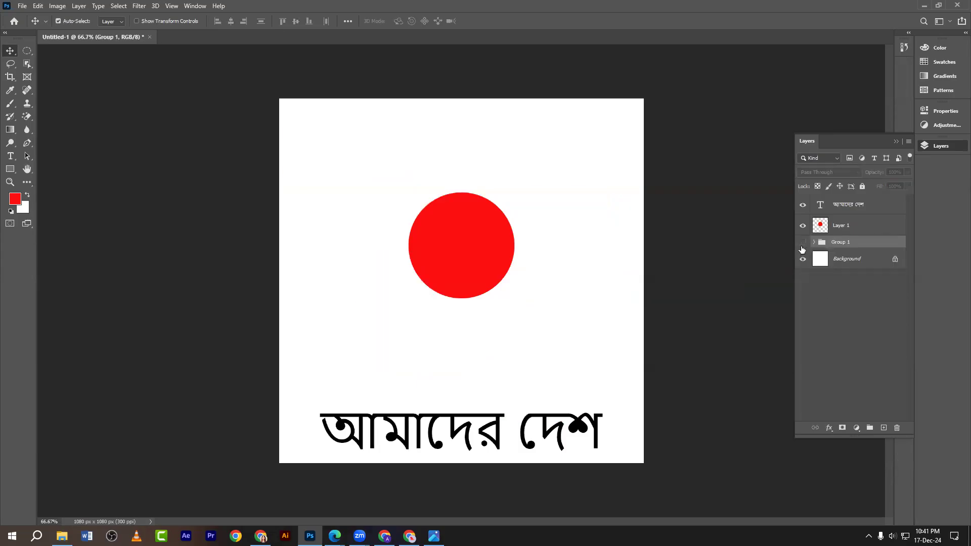
click(802, 246)
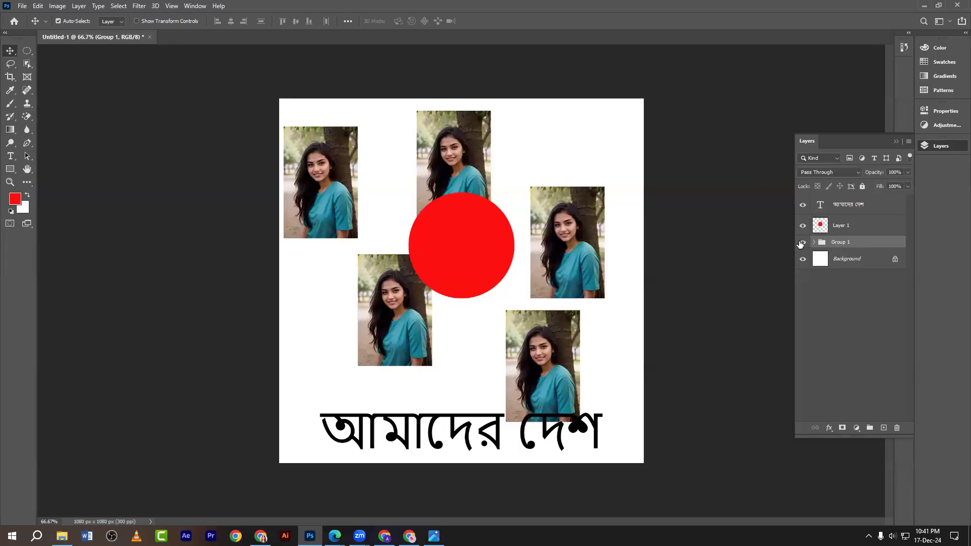
- Give the new portrait group a Blue colour label, and toggle its visibility off and on
right_click(839, 245)
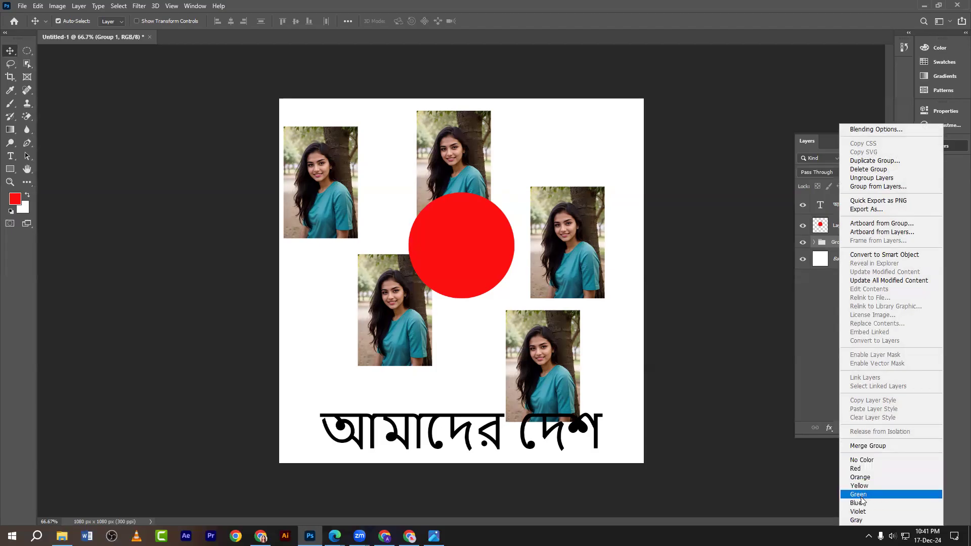
click(867, 511)
click(802, 244)
click(802, 244)
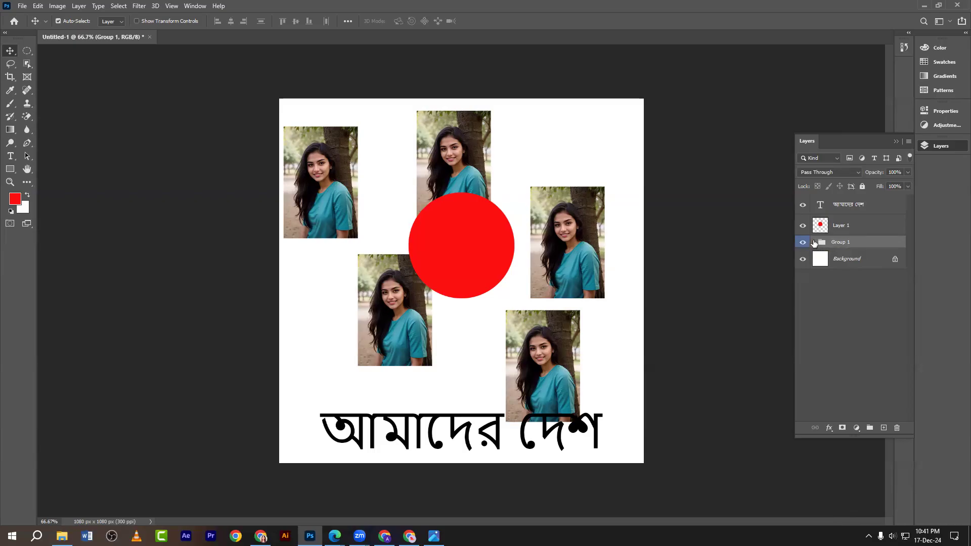
- Move the five portrait layers out of Group 1 to the top of the layer stack, and delete the emptied group
click(814, 243)
click(844, 261)
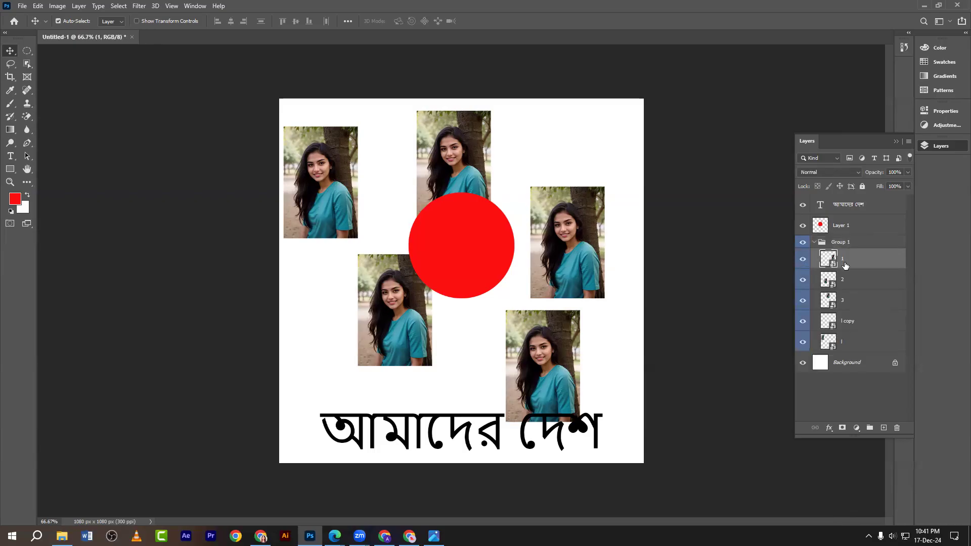
shift+click(848, 344)
key(ctrl+shift+bracketright)
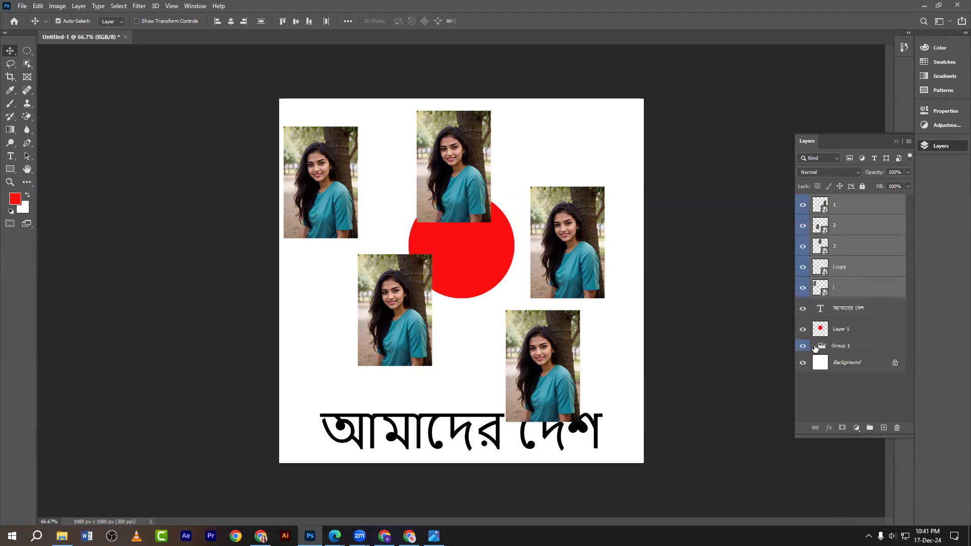
click(843, 347)
key(Delete)
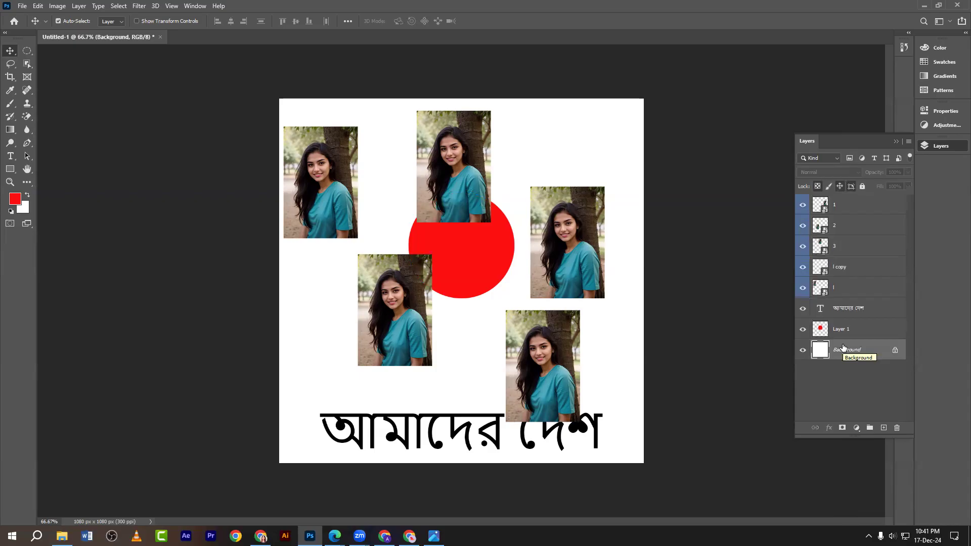
- Group the five portrait layers from l up to 1 again, hide and show the group once, and clear the selection
click(835, 291)
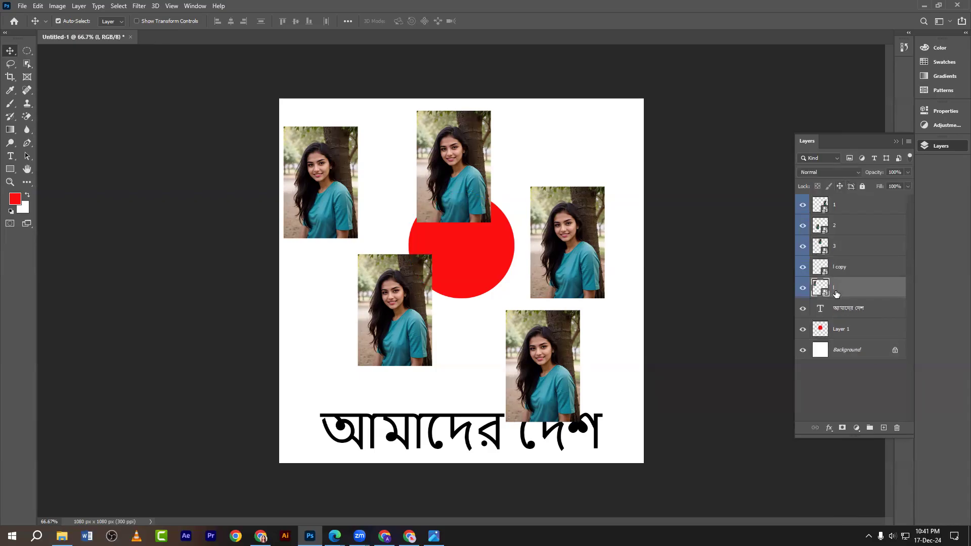
shift+click(837, 210)
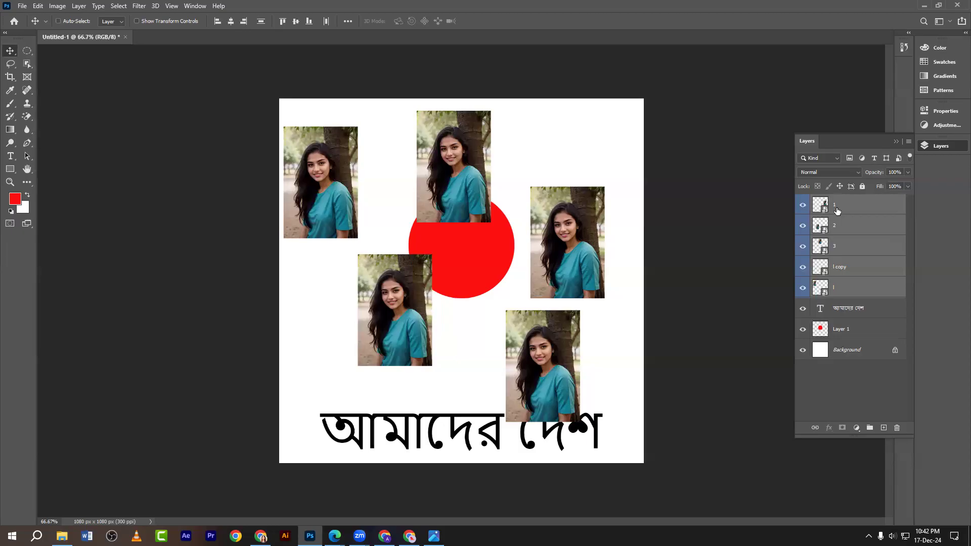
key(ctrl+g)
click(802, 202)
click(802, 204)
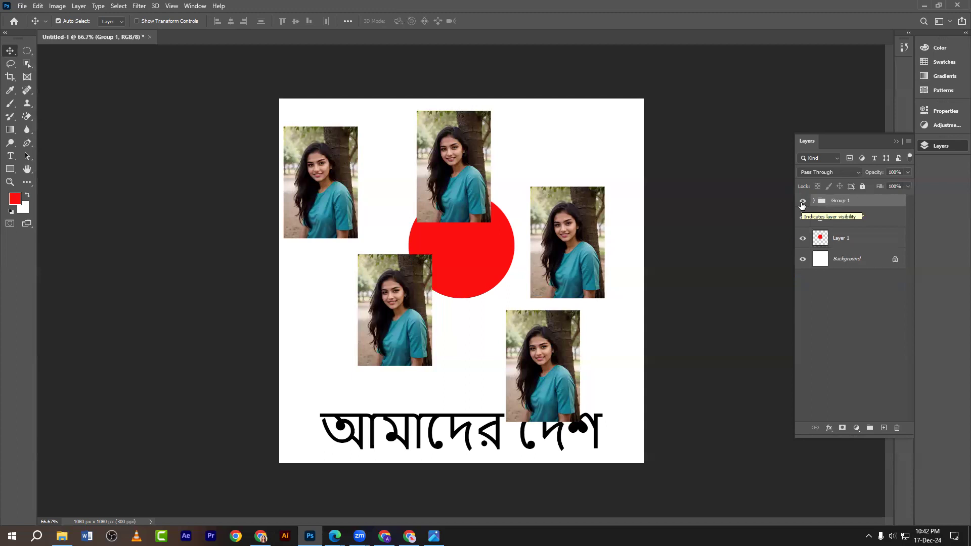
click(255, 86)
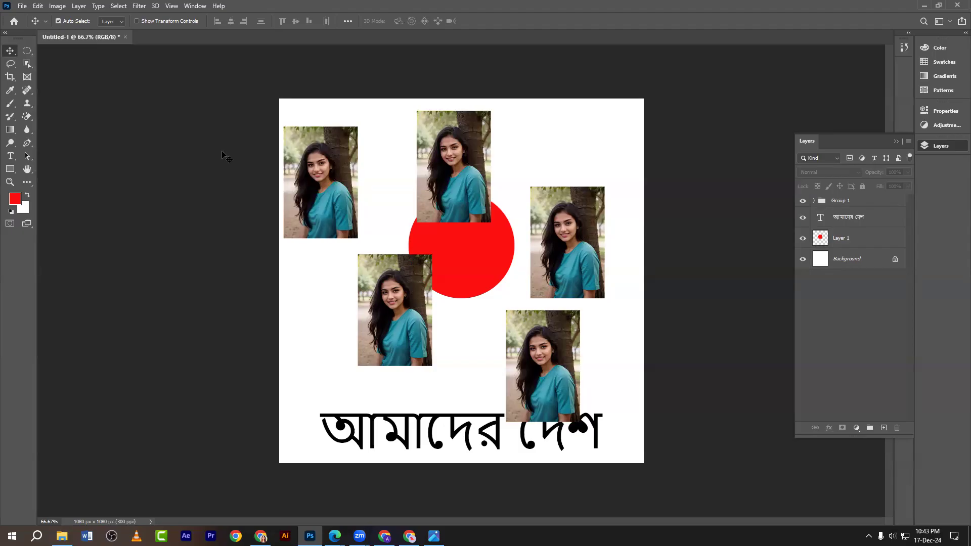
- Ungroup Group 1 and regroup its five portrait layers, going through the ungroup and regroup cycle twice
key(ctrl)
key(ctrl+shift+g)
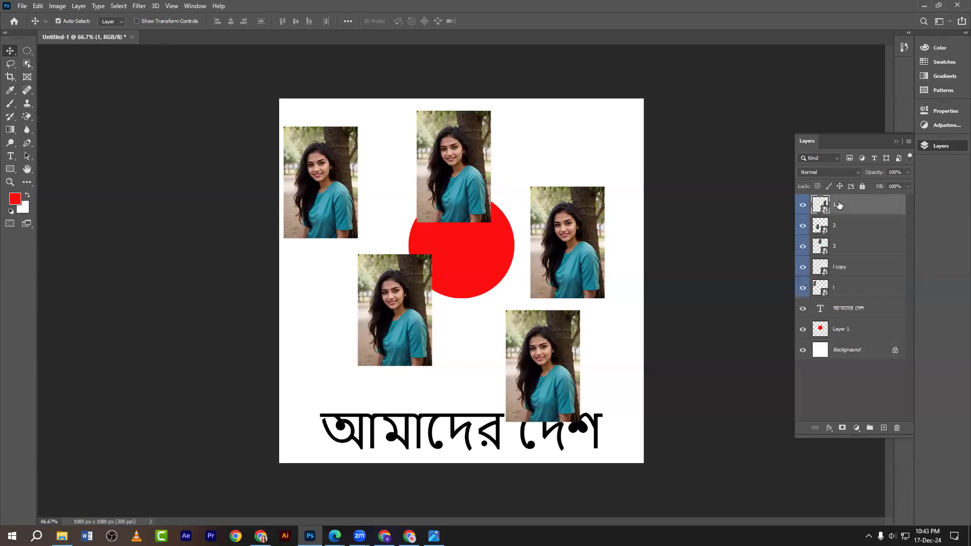
shift+click(840, 288)
key(ctrl)
key(ctrl+g)
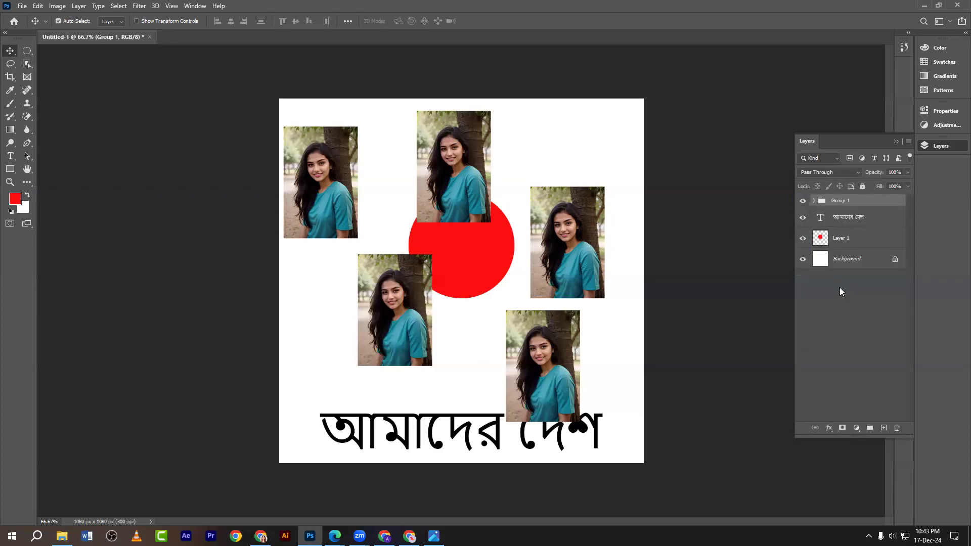
click(840, 287)
click(841, 204)
key(ctrl)
key(ctrl+shift+g)
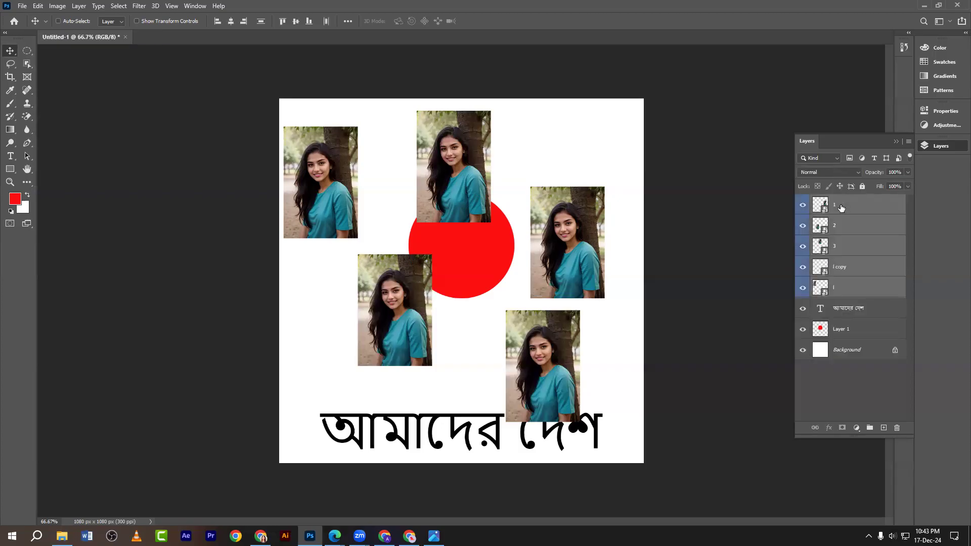
key(ctrl+g)
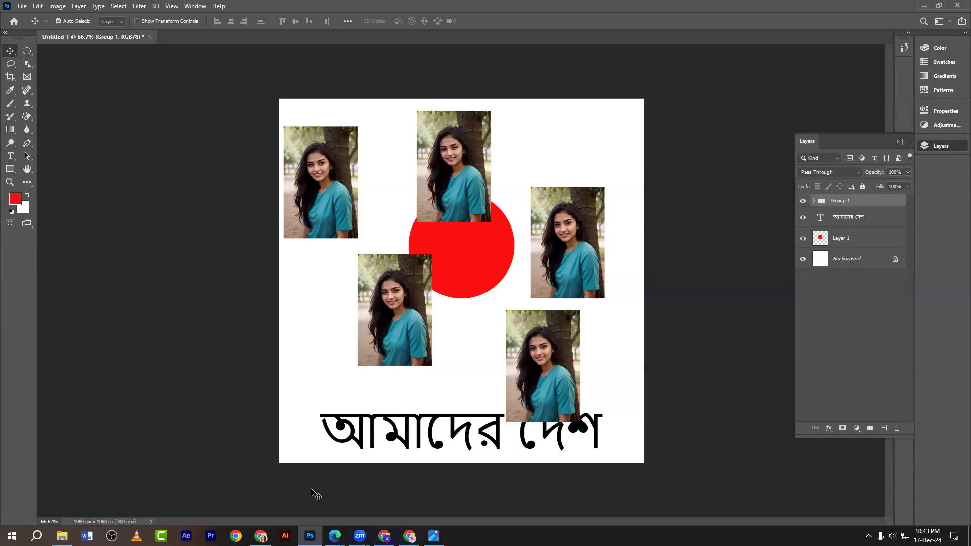
- Switch to the Photoshop Course Module PDF in Edge and review the homework items on image, Fb cover and passport photo resizing, and the practice topics
mouse_move(334, 536)
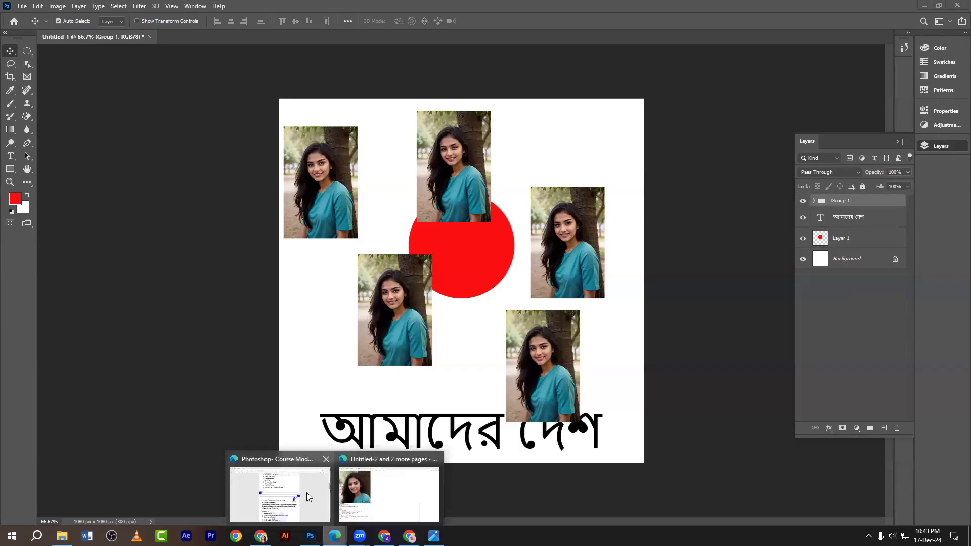
click(306, 492)
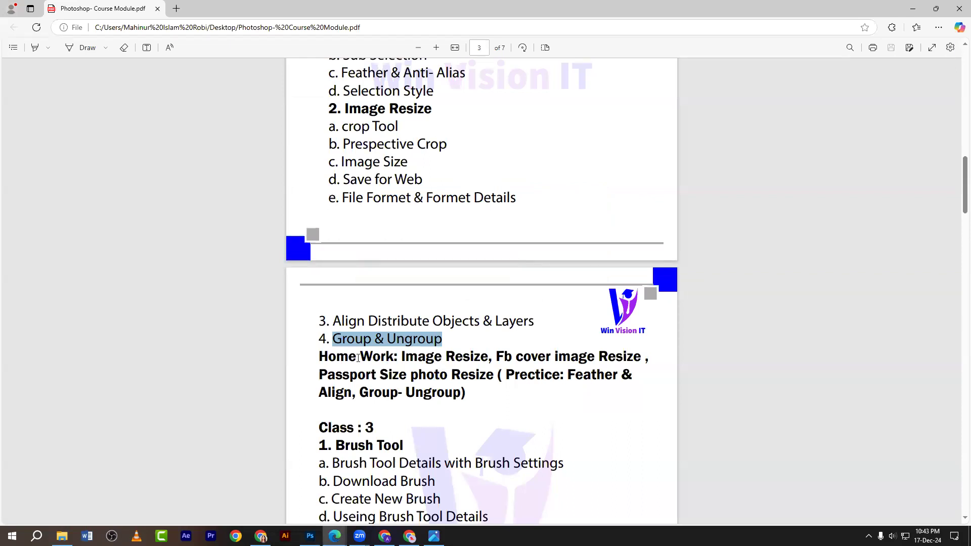
click(390, 358)
drag(398, 356, 495, 362)
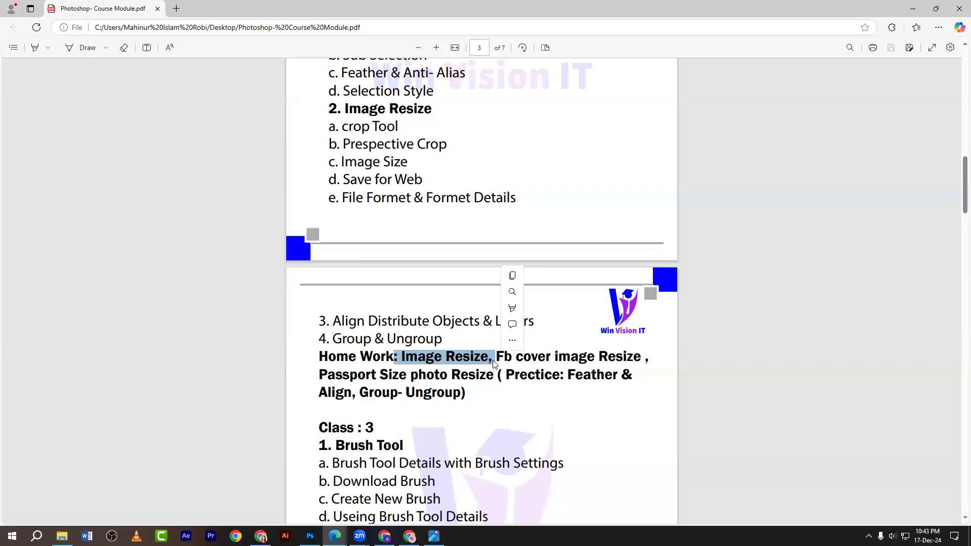
click(495, 360)
drag(495, 356, 673, 355)
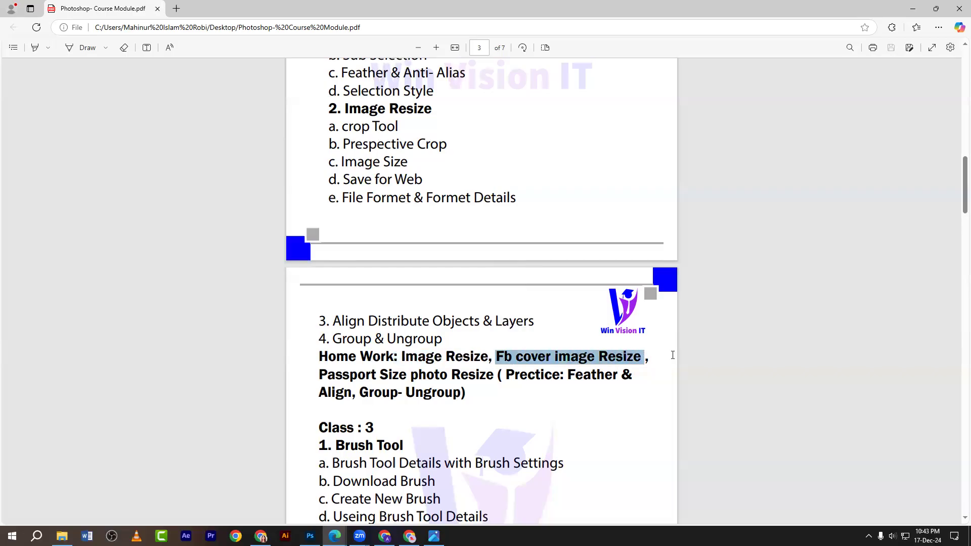
click(356, 325)
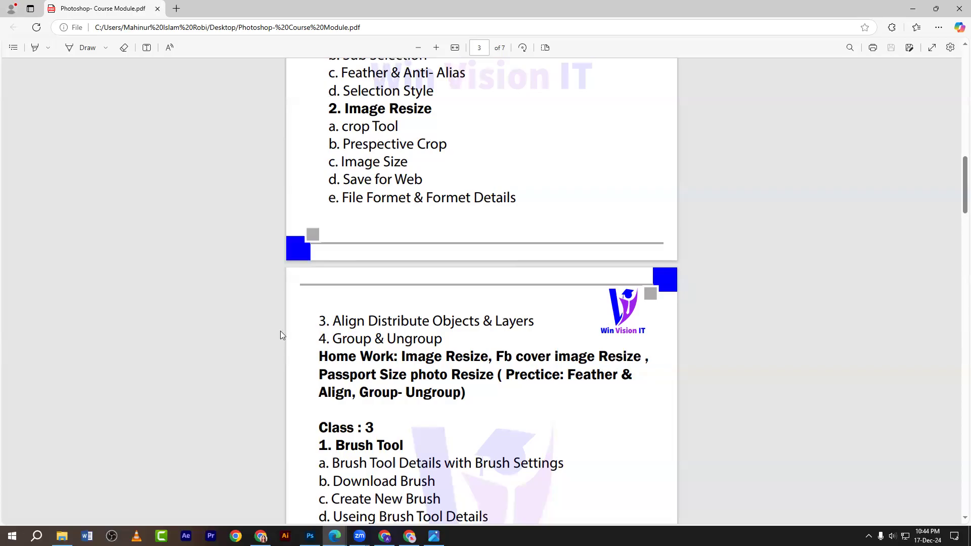
drag(318, 375, 494, 380)
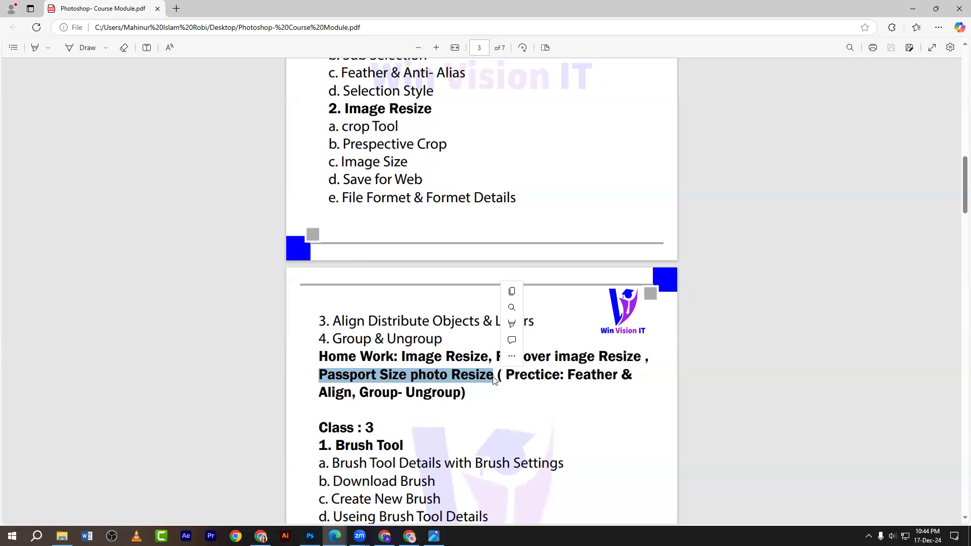
drag(501, 377, 600, 377)
click(356, 389)
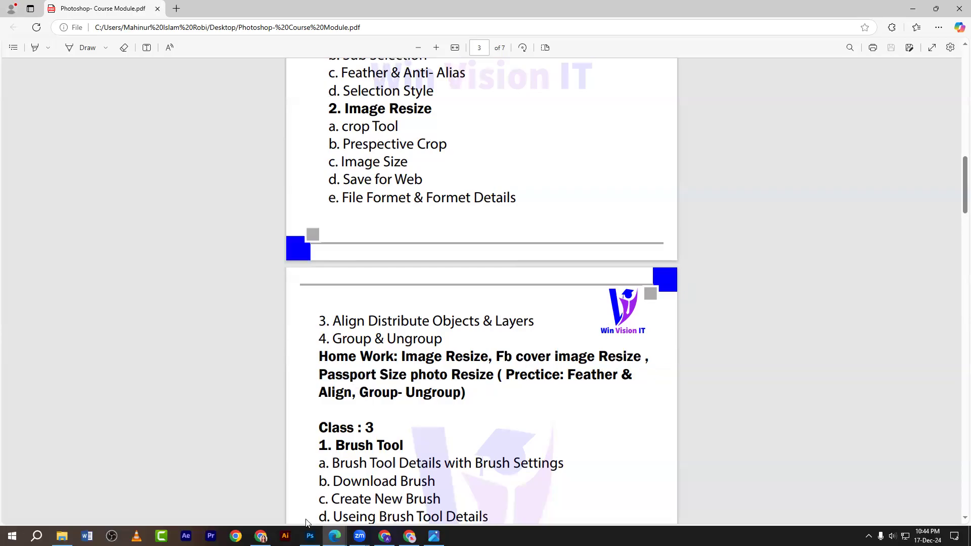
- Switch back to Photoshop and delete all portraits, the text and the circle, leaving only the Background layer
click(310, 536)
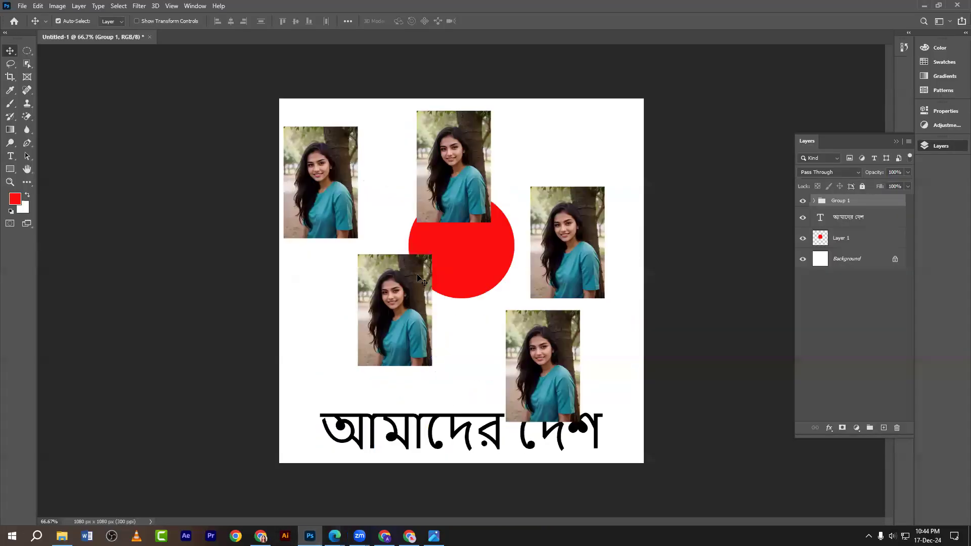
drag(233, 91, 649, 470)
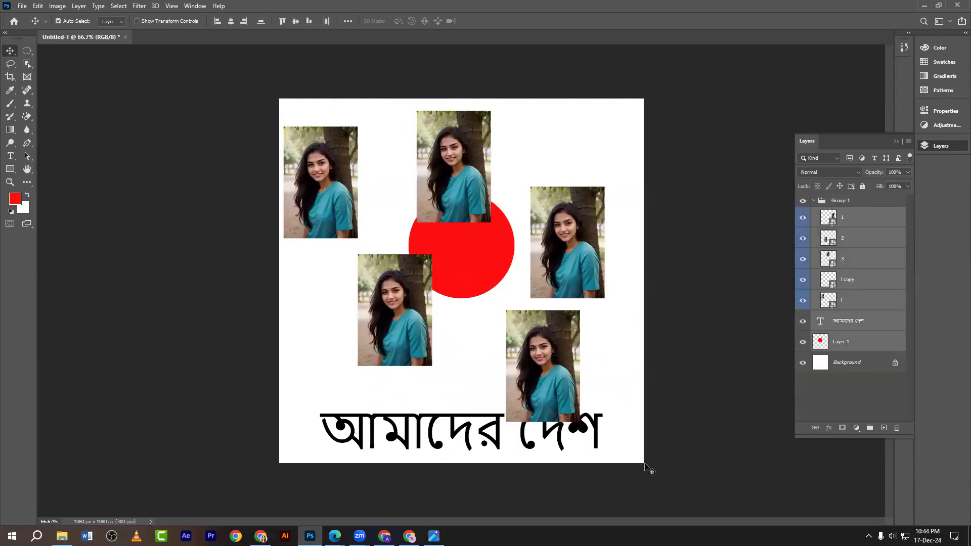
key(Delete)
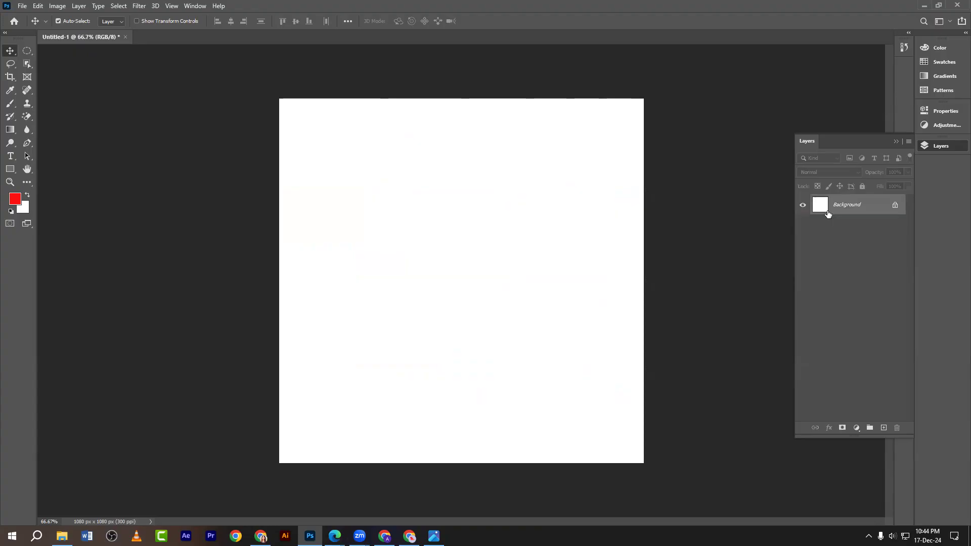
- Add a new layer and draw a red rounded rectangle about 257 by 234 px in the upper part of the canvas
click(883, 428)
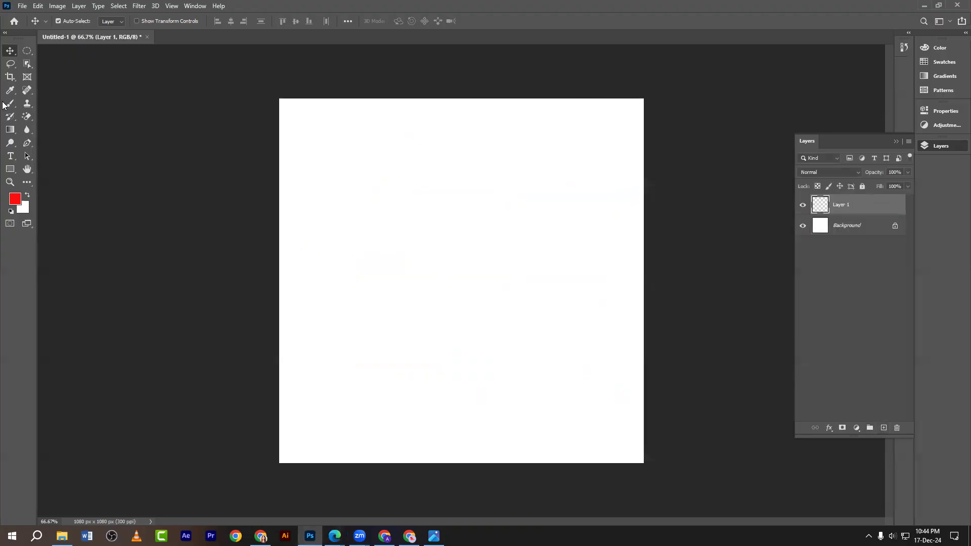
click(10, 169)
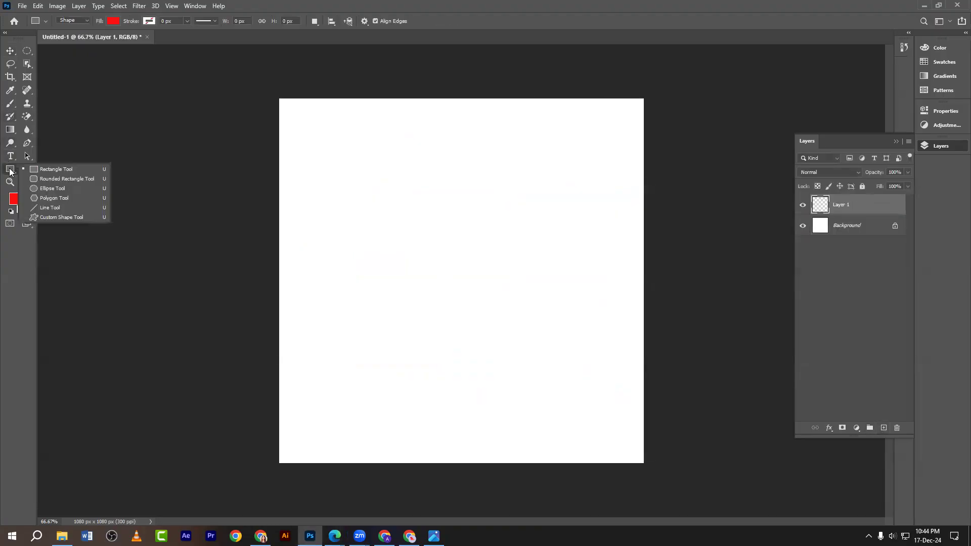
click(56, 179)
drag(374, 147, 461, 227)
- Duplicate the red rounded rectangle once directly below it and once beside the pair, and select all three shapes
key(v)
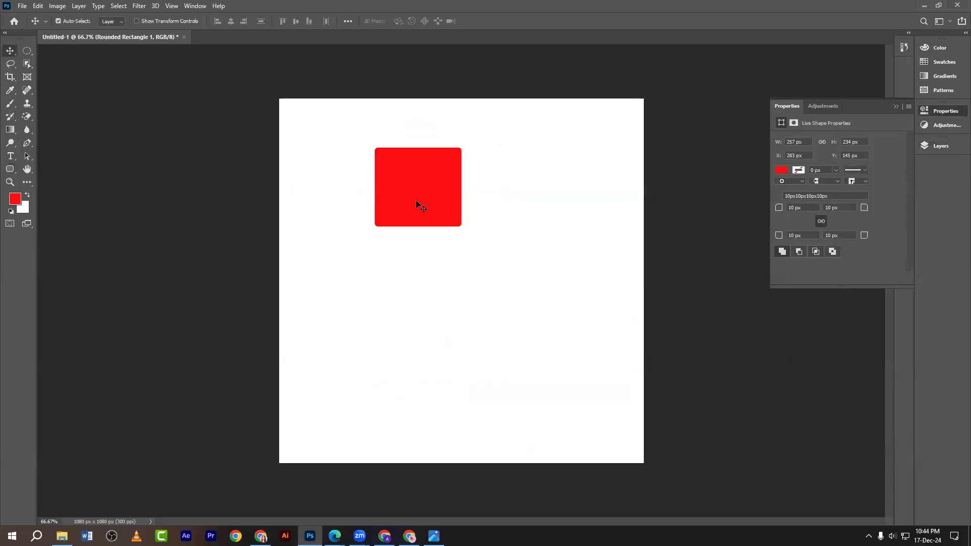
drag(416, 202, 416, 304)
drag(417, 265, 517, 218)
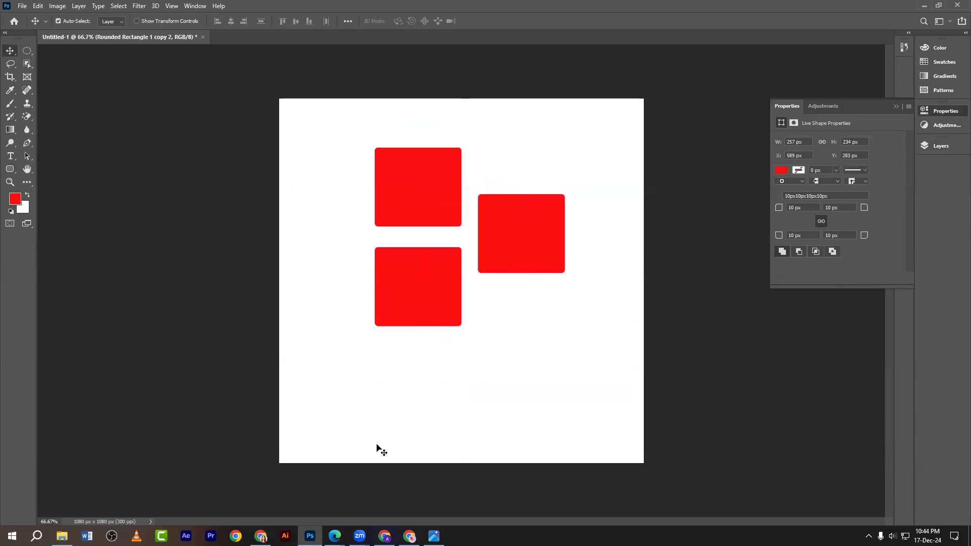
drag(329, 126, 574, 353)
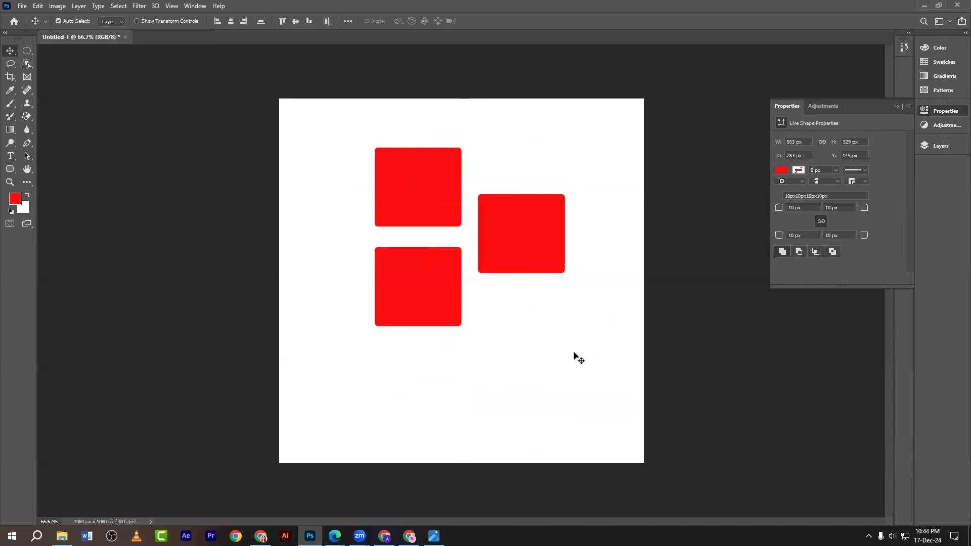